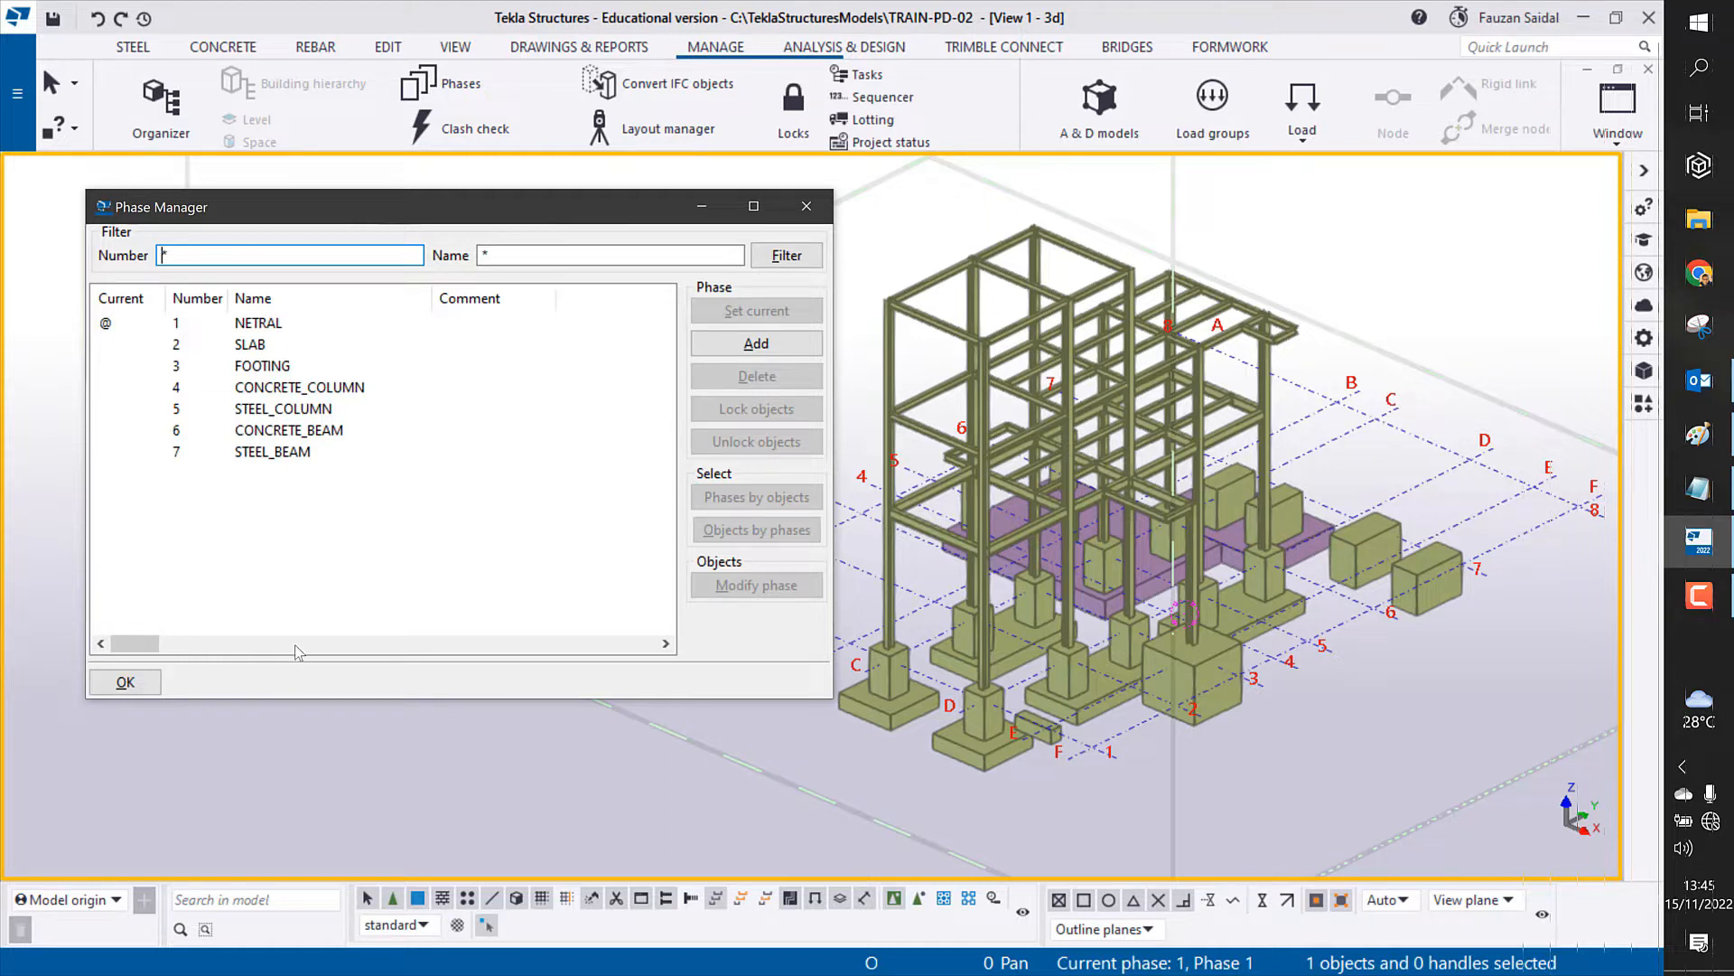
Step: Set CONCRETE_COLUMN as the current phase and close the Phase Manager
left_click(271, 388)
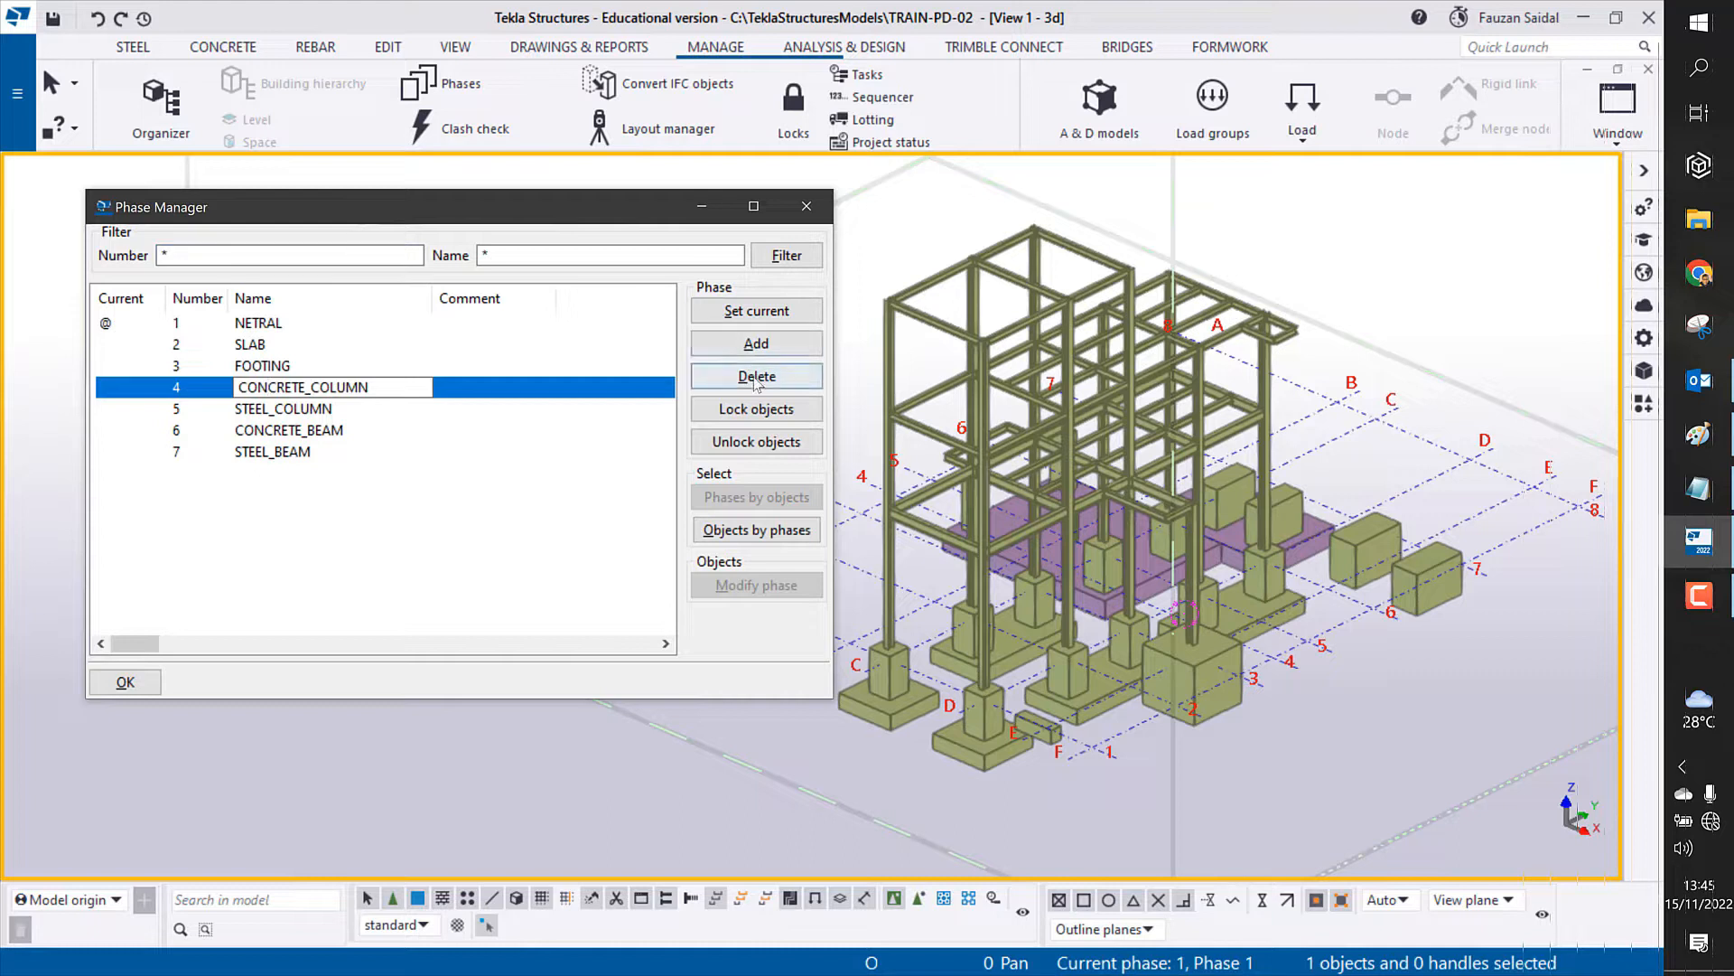
left_click(749, 312)
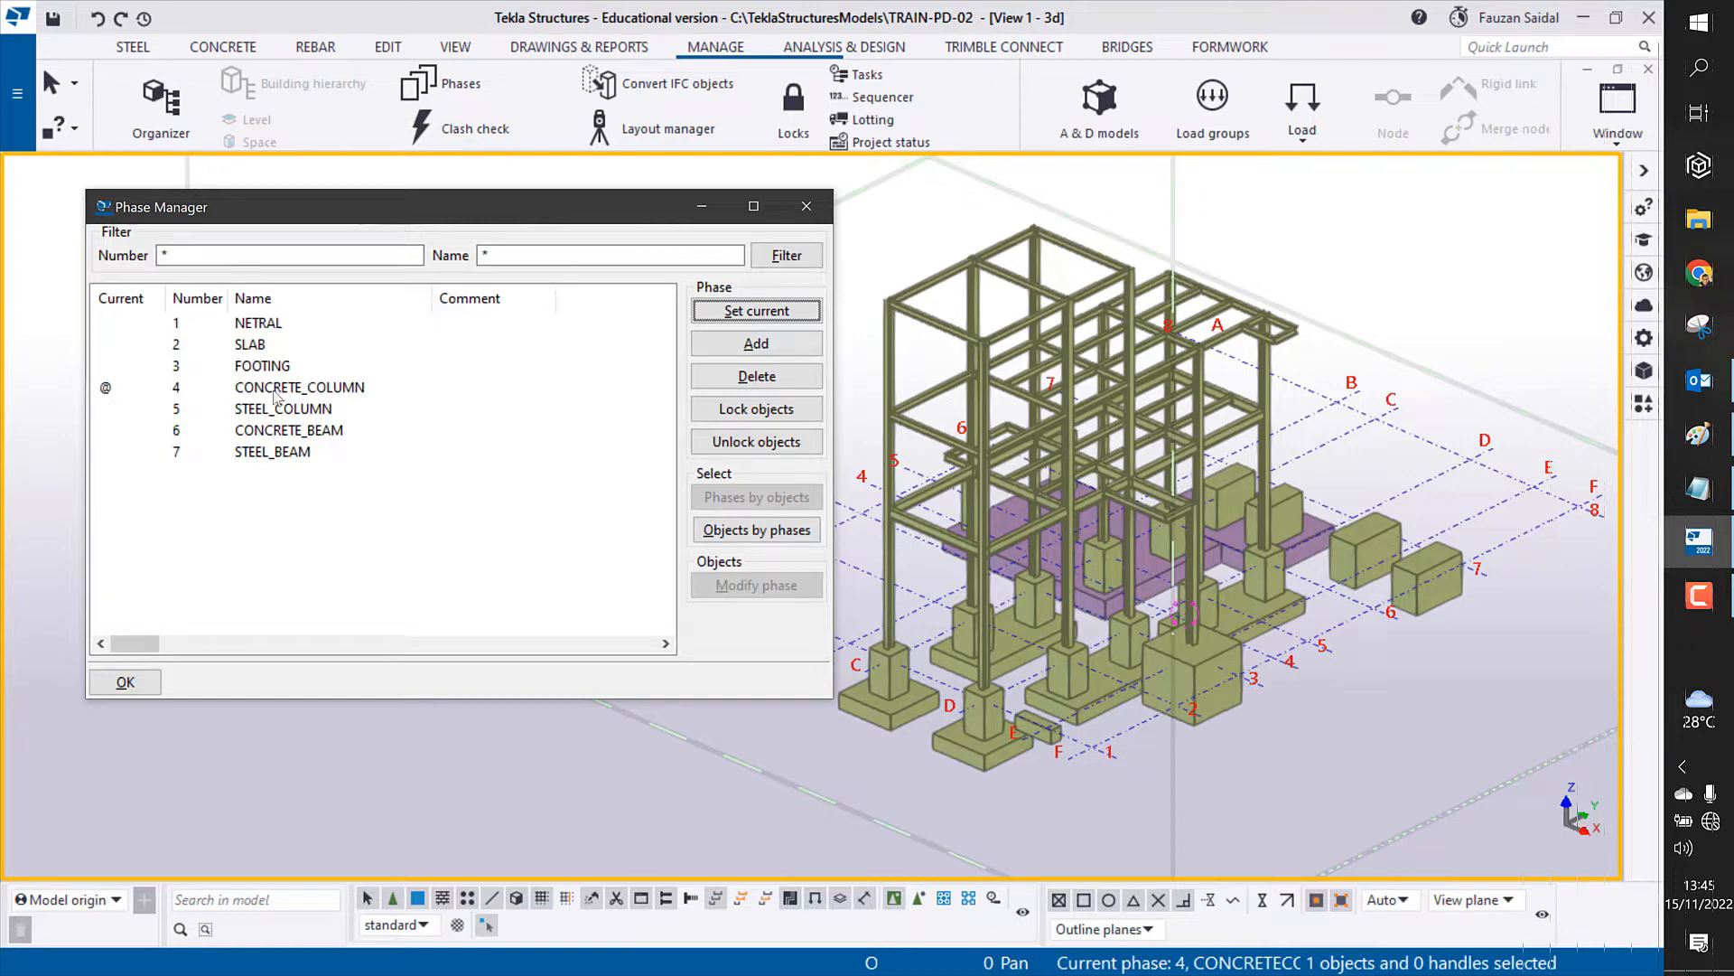
left_click(813, 210)
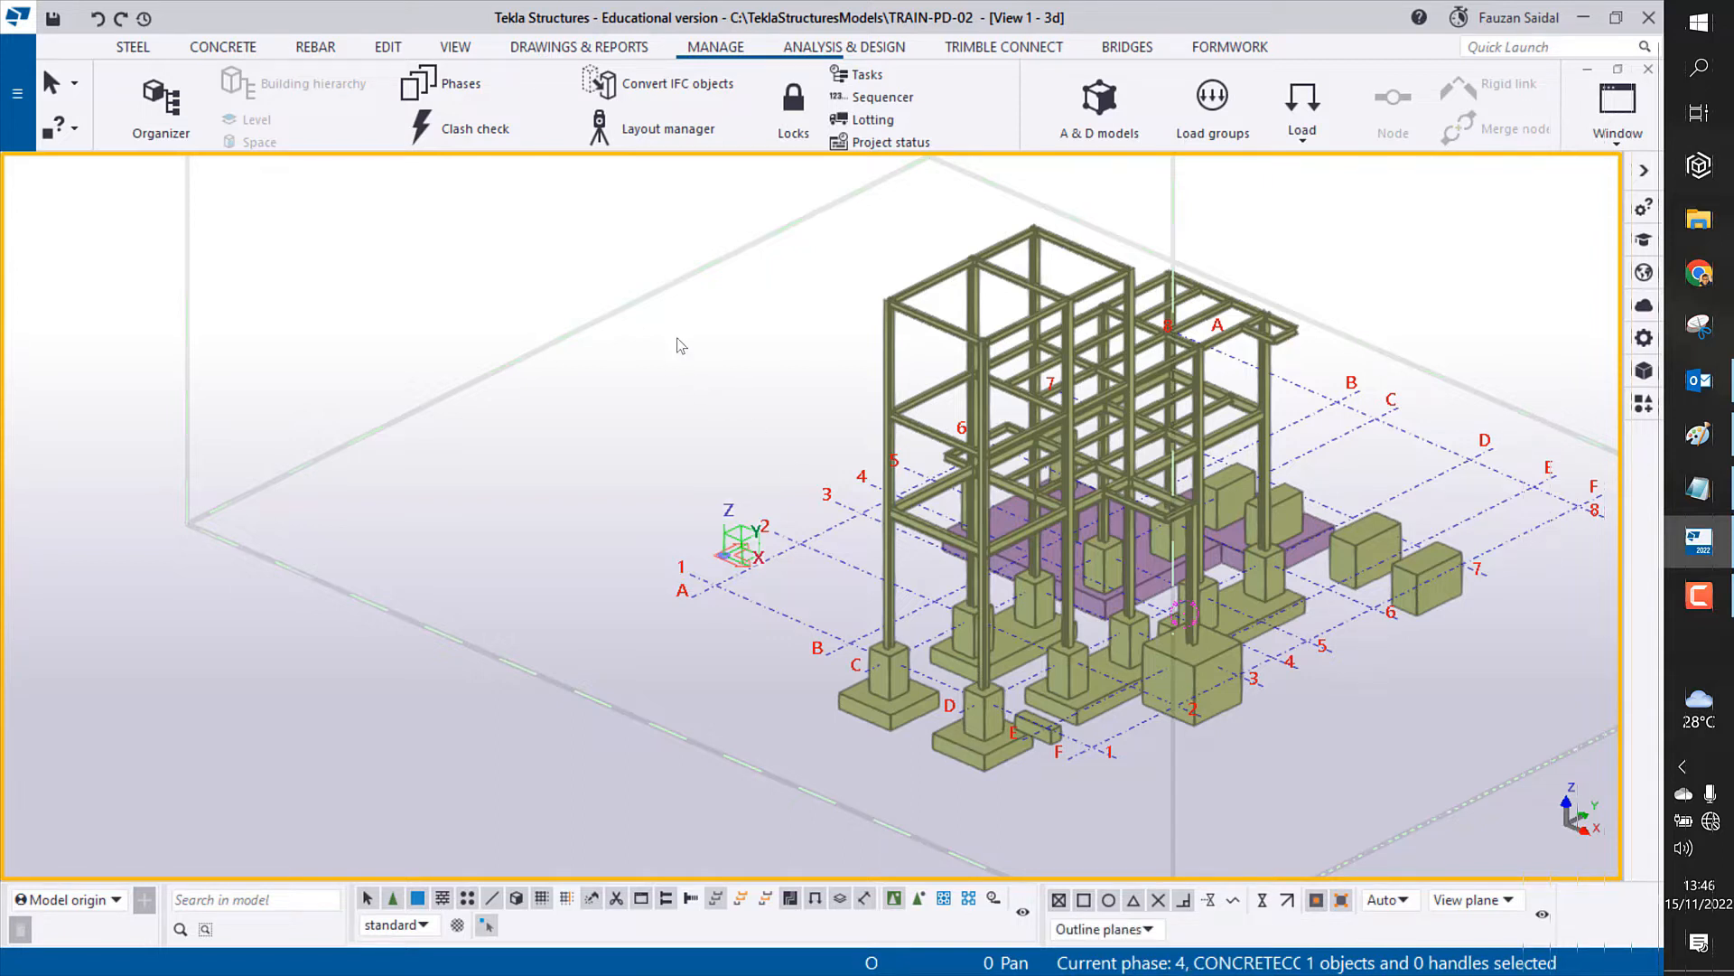
Step: Reopen the Phase Manager and select the smaller purple slab near grid line 7 in the model
key("ctrl+h")
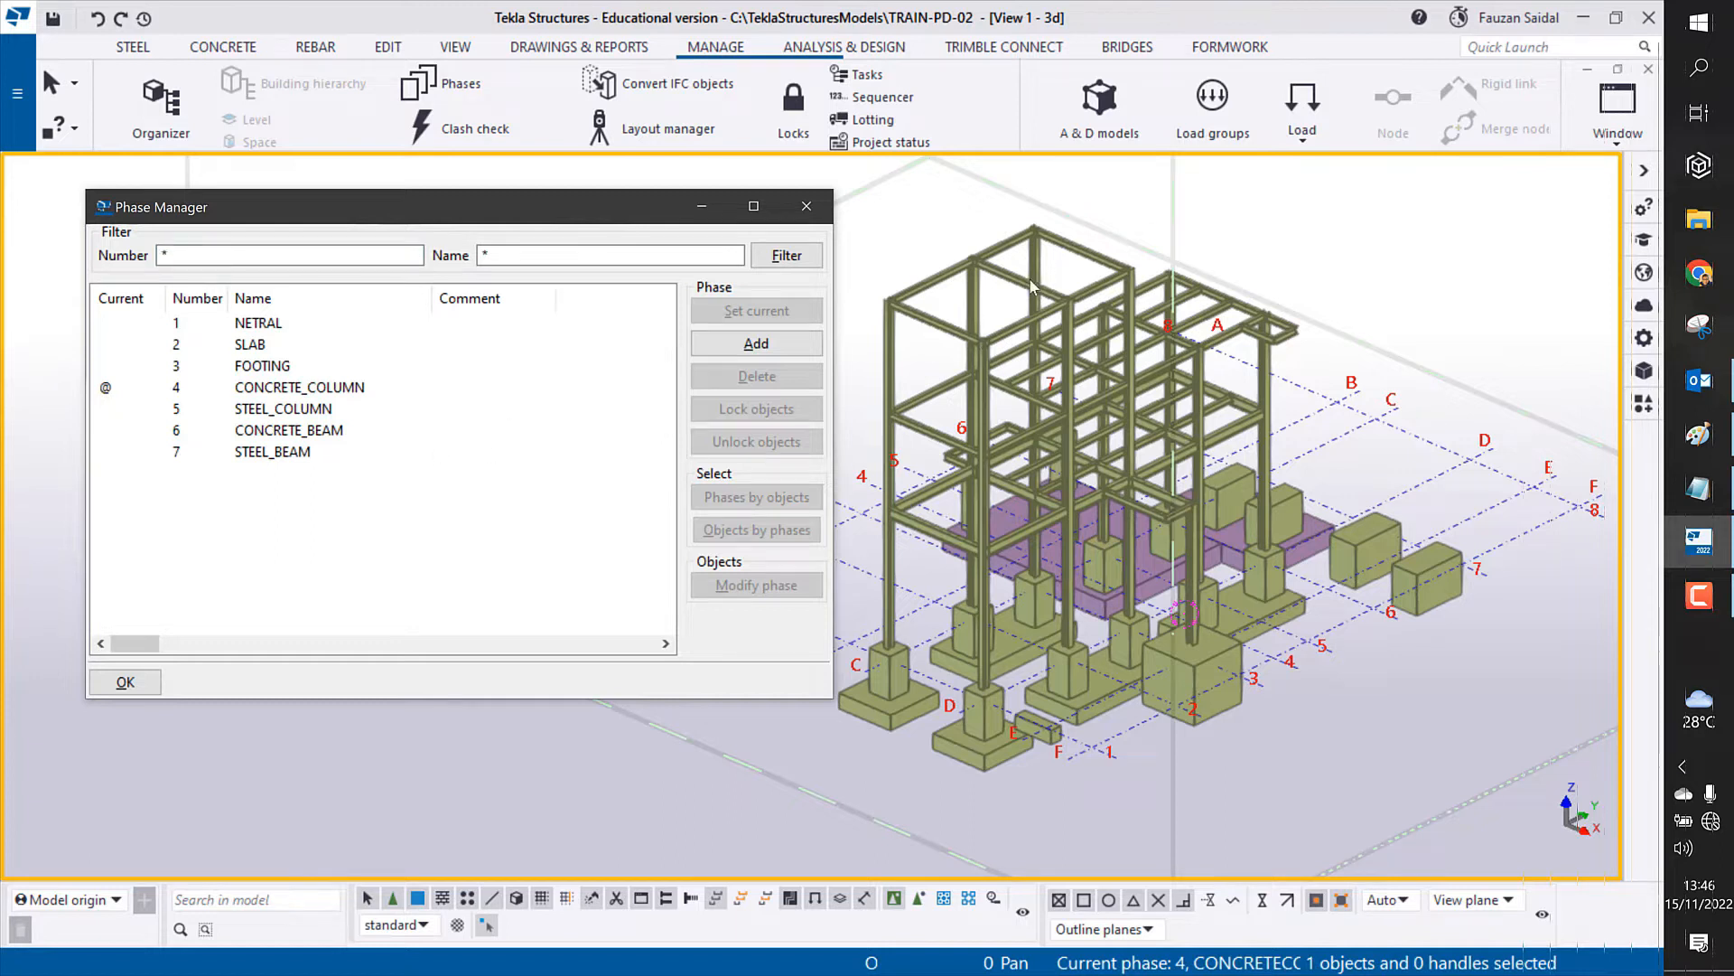
middle_click_drag(1211, 243, 1232, 268)
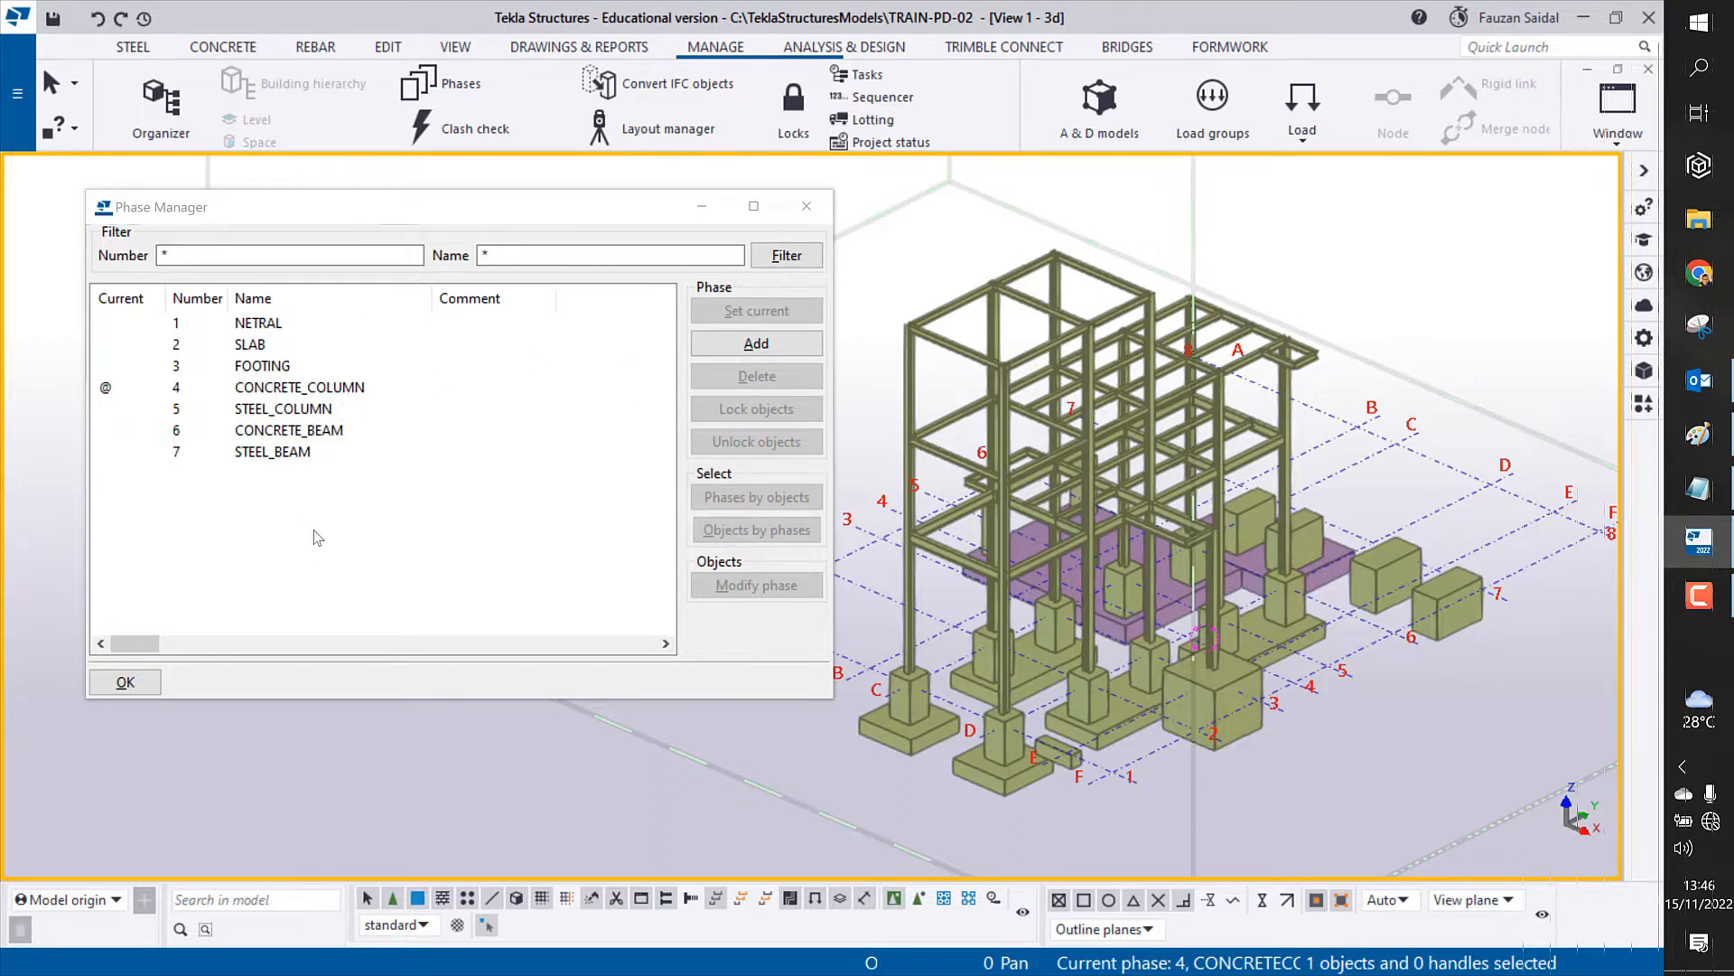
middle_click_drag(1231, 676, 1270, 480)
scroll(1095, 532, "up", 2)
scroll(1095, 532, "down", 2)
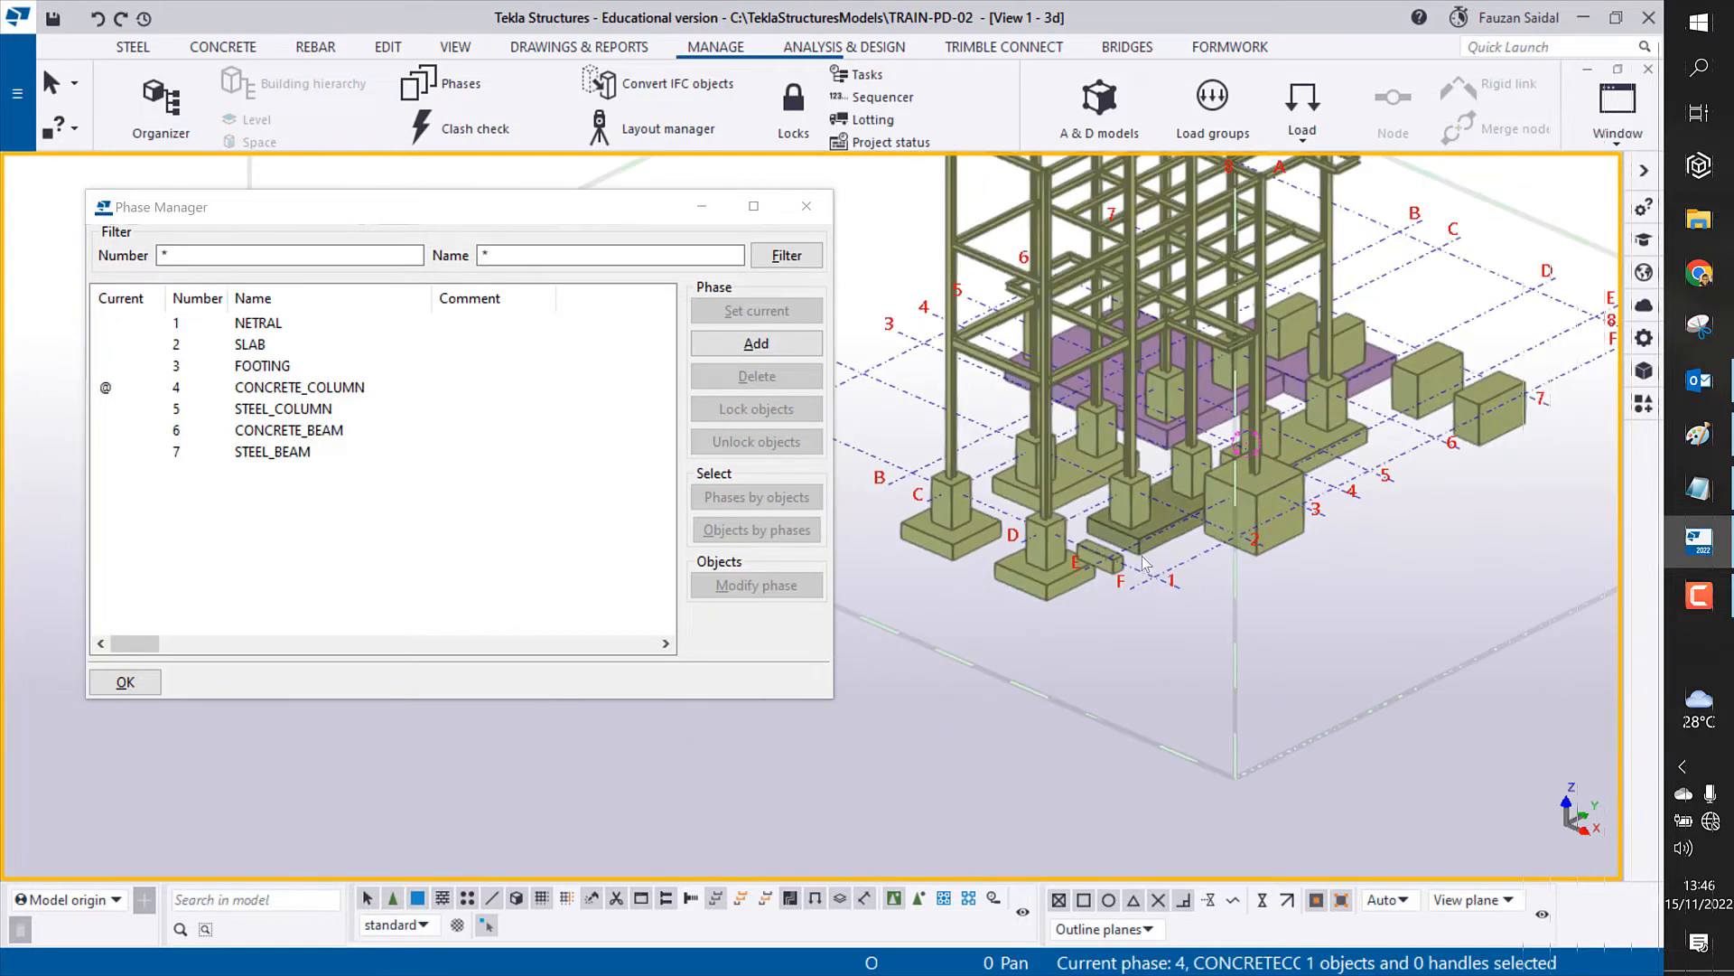
scroll(1234, 570, "down", 1)
mouse_move(1234, 571)
middle_mouse_down("ctrl")
mouse_move(1242, 548)
mouse_move(1199, 587)
mouse_move(917, 669)
mouse_move(1238, 658)
middle_mouse_up("ctrl")
scroll(1238, 659, "up", 5)
left_click(1115, 432)
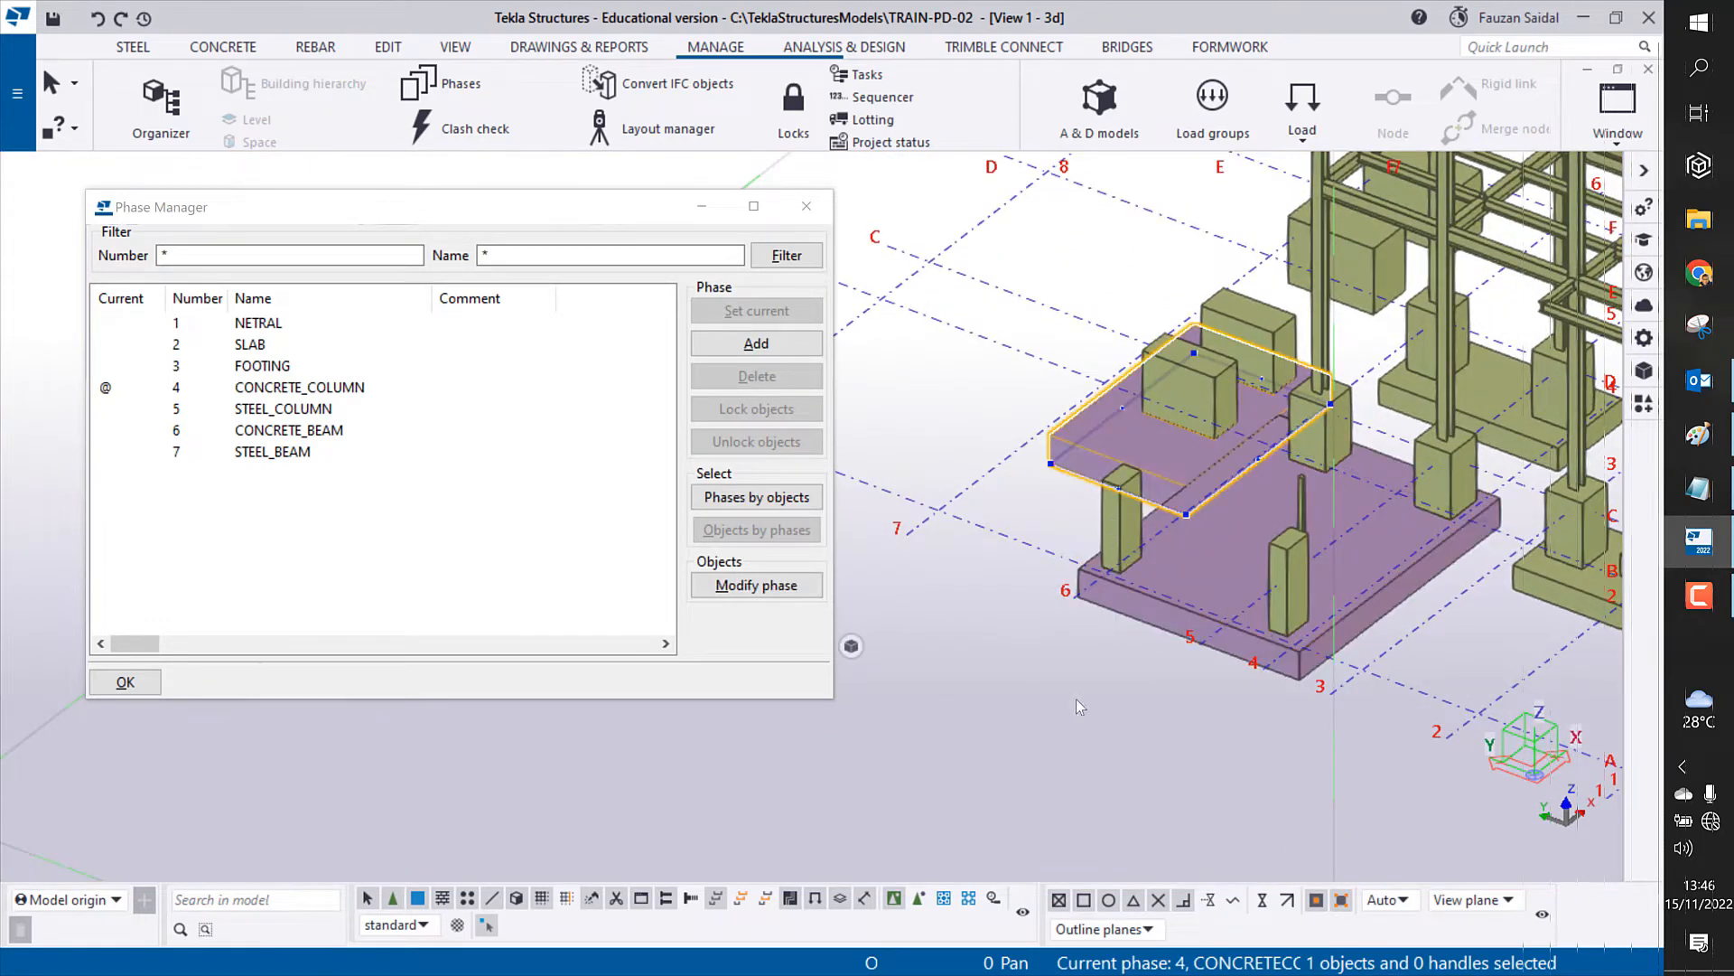
Step: Select the larger and the smaller purple slab one at a time, clearing the selection in between
left_click(1076, 706)
left_click(1216, 596)
left_click(1097, 459)
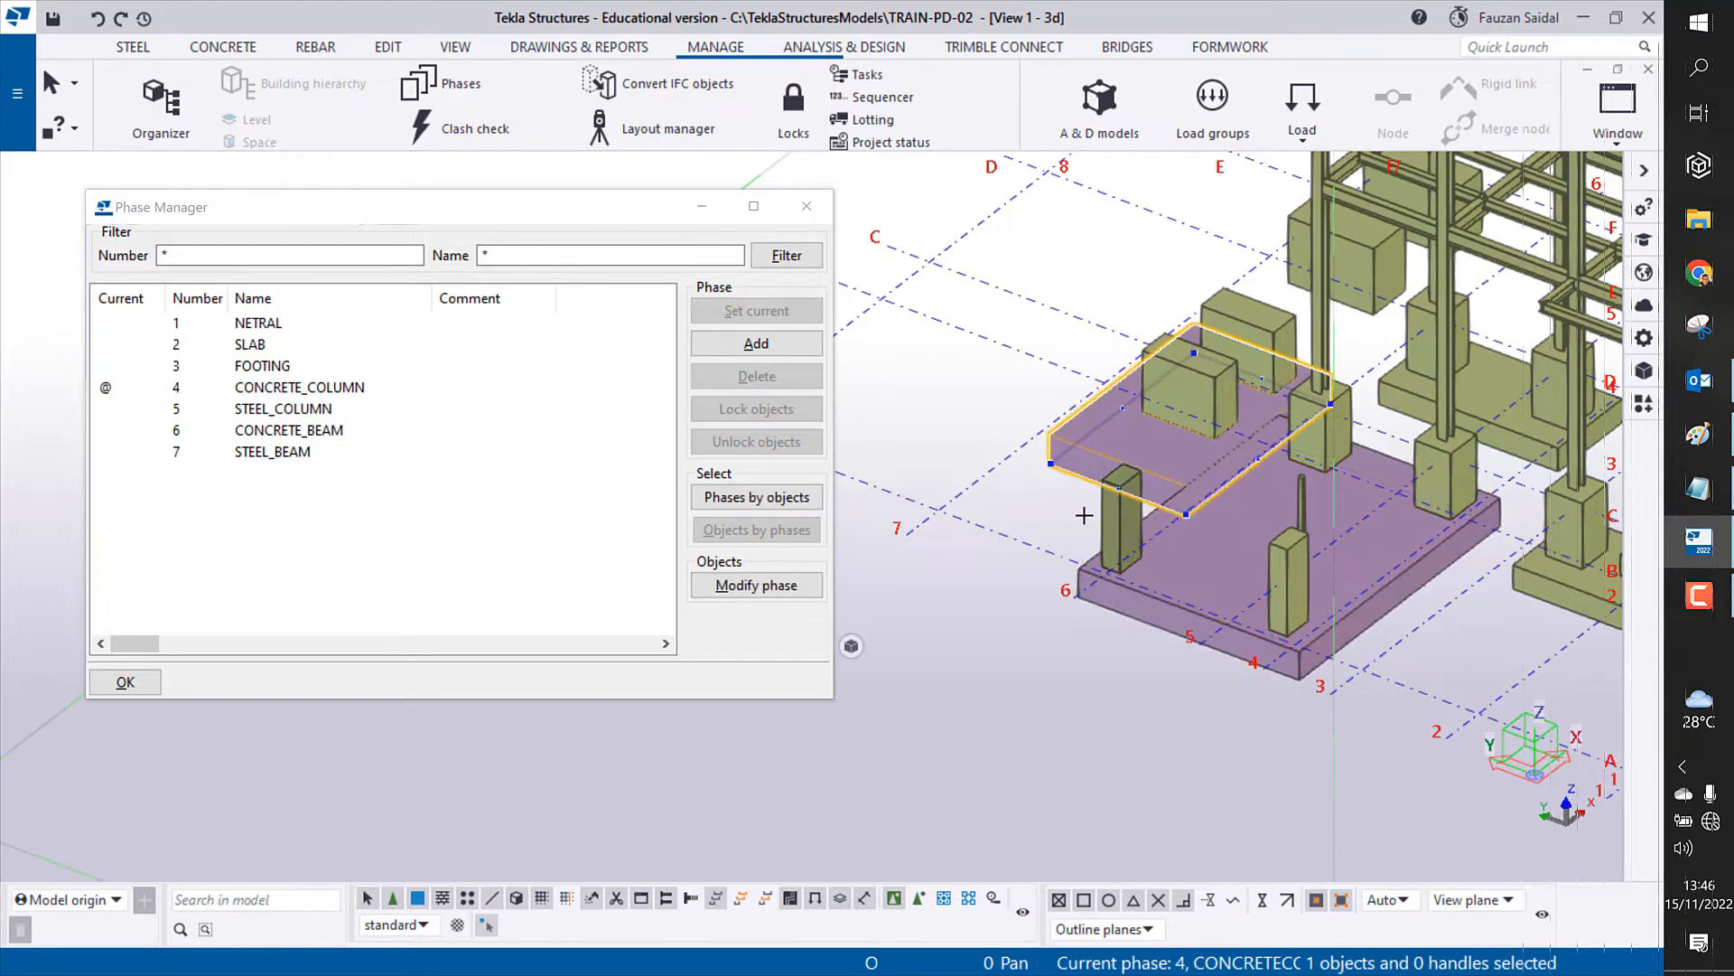
scroll(1023, 627, "down", 3)
left_click(1080, 664)
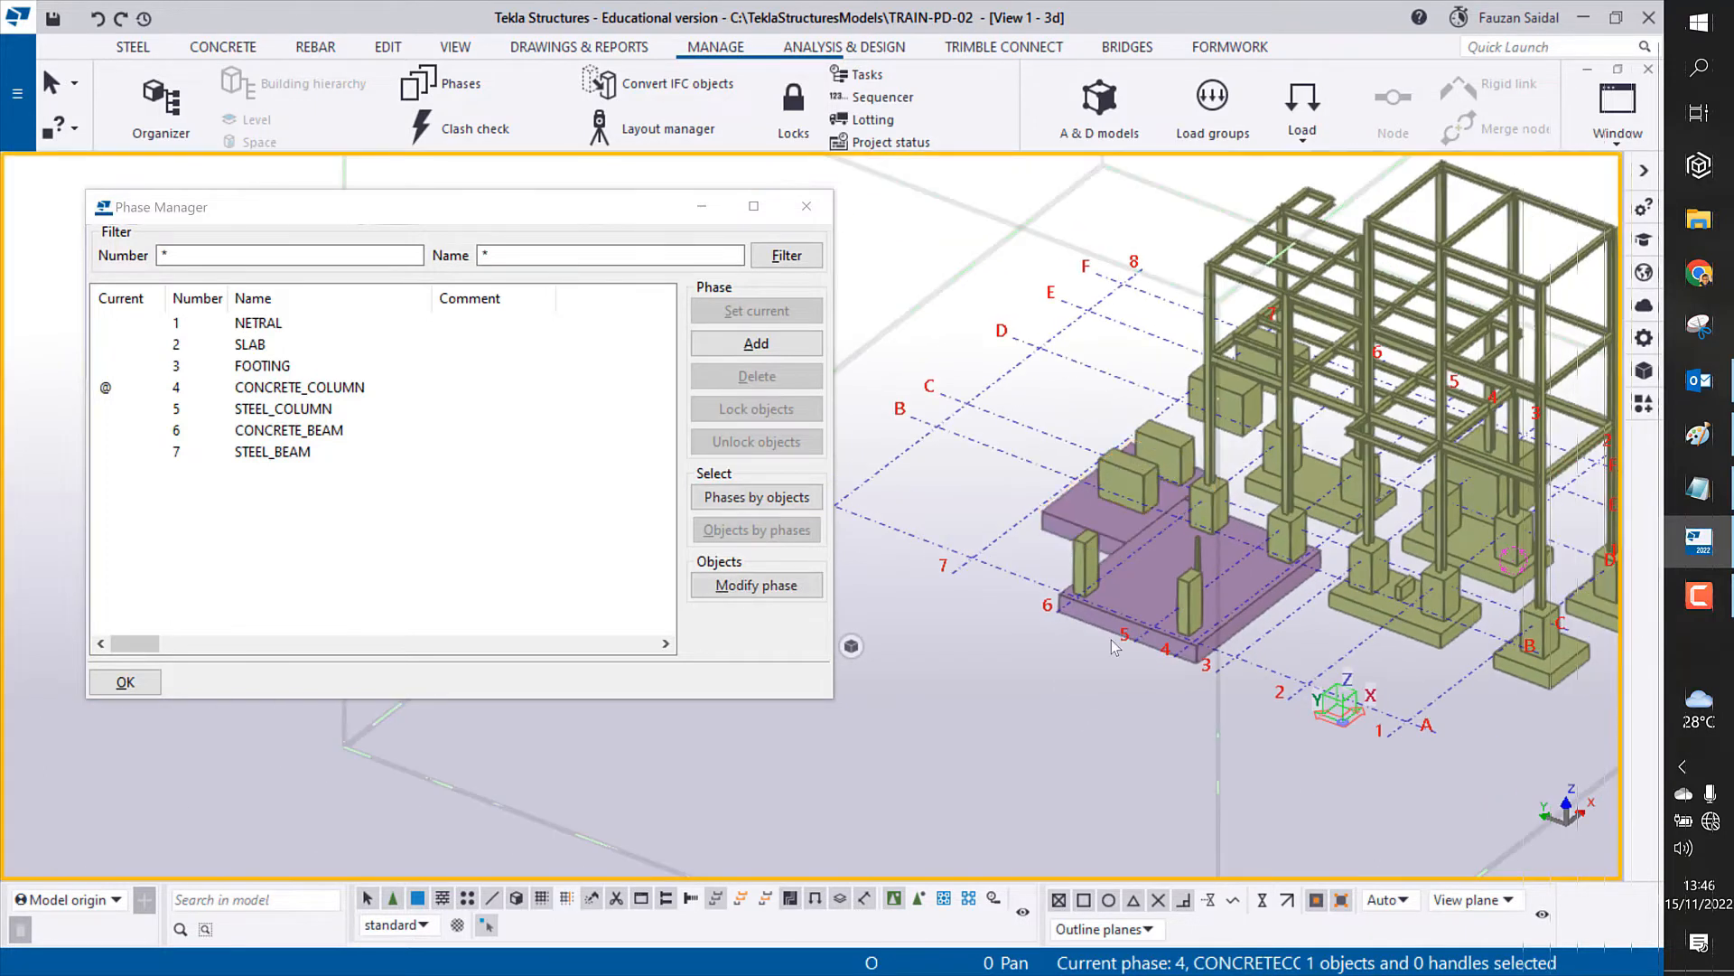
left_click(1150, 578)
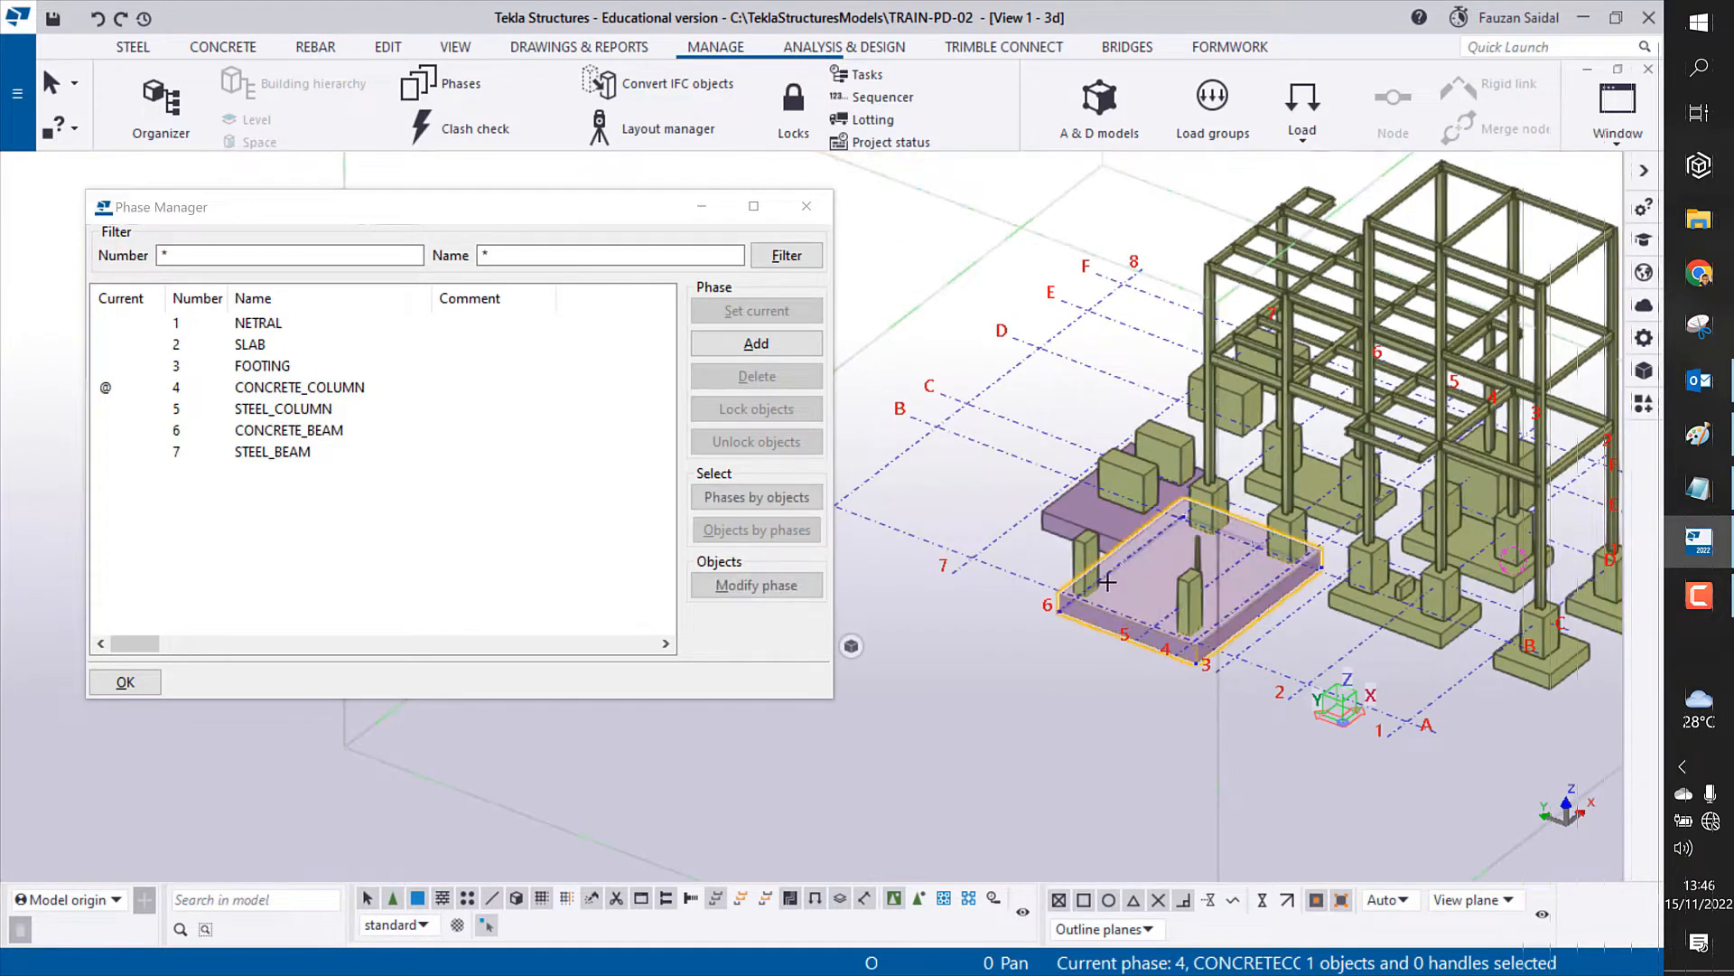
left_click(1026, 858)
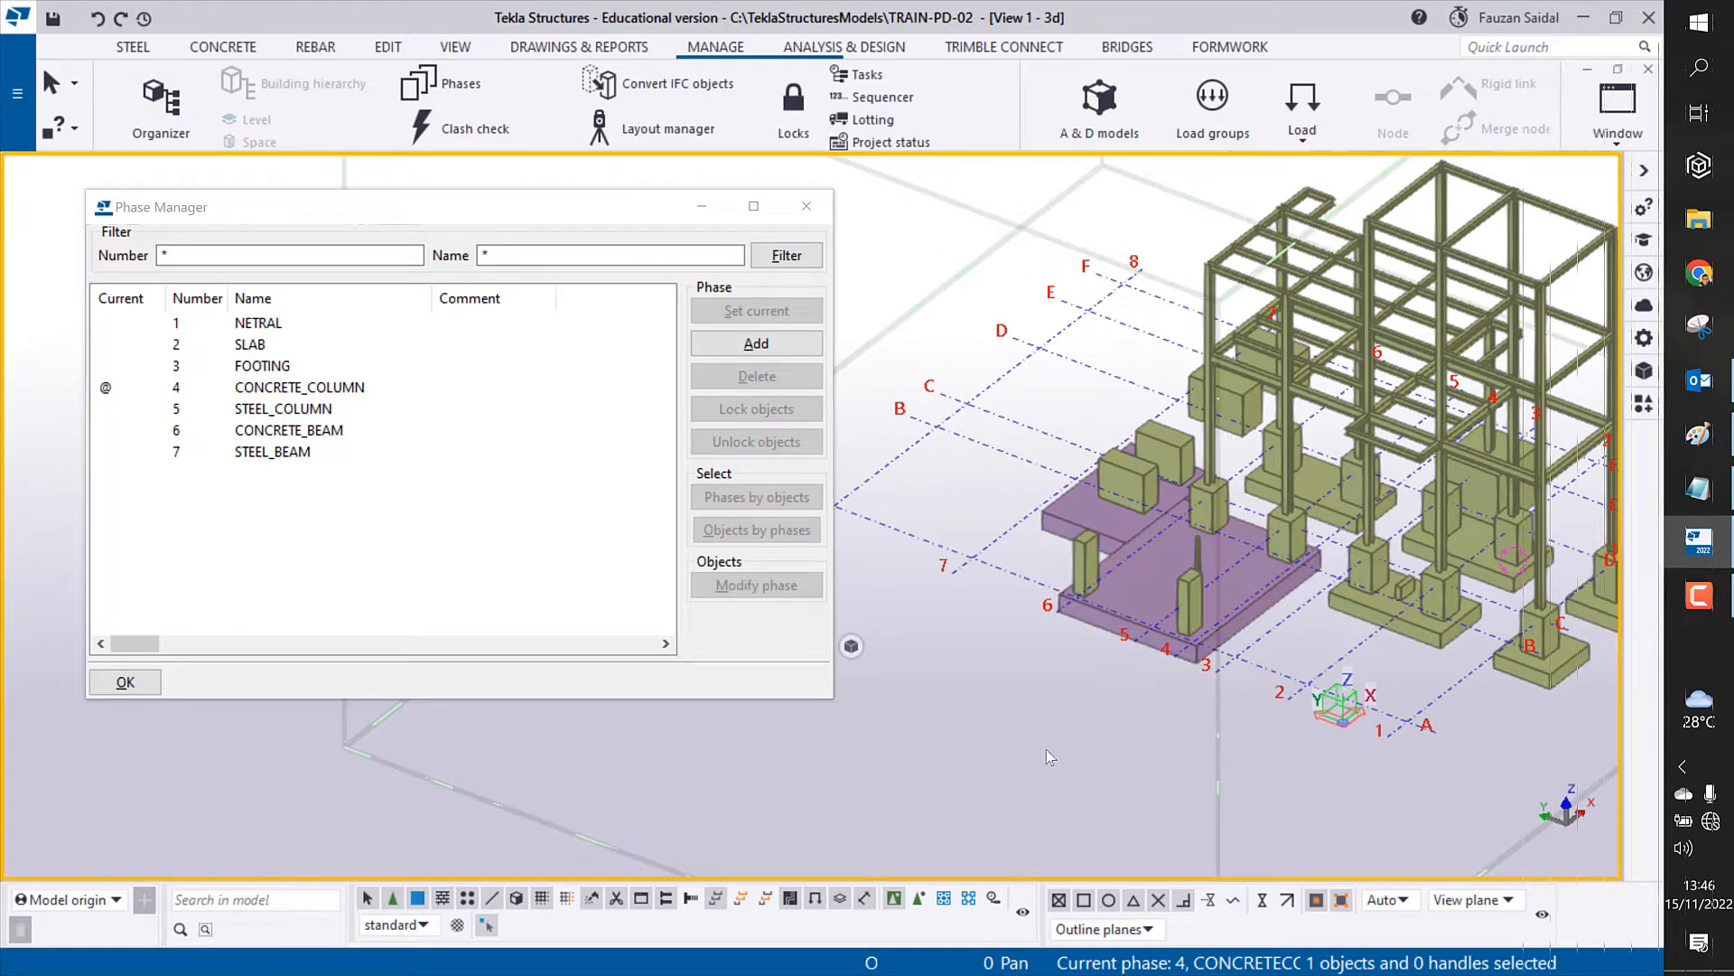
scroll(1053, 723, "up", 3)
left_click(1189, 500)
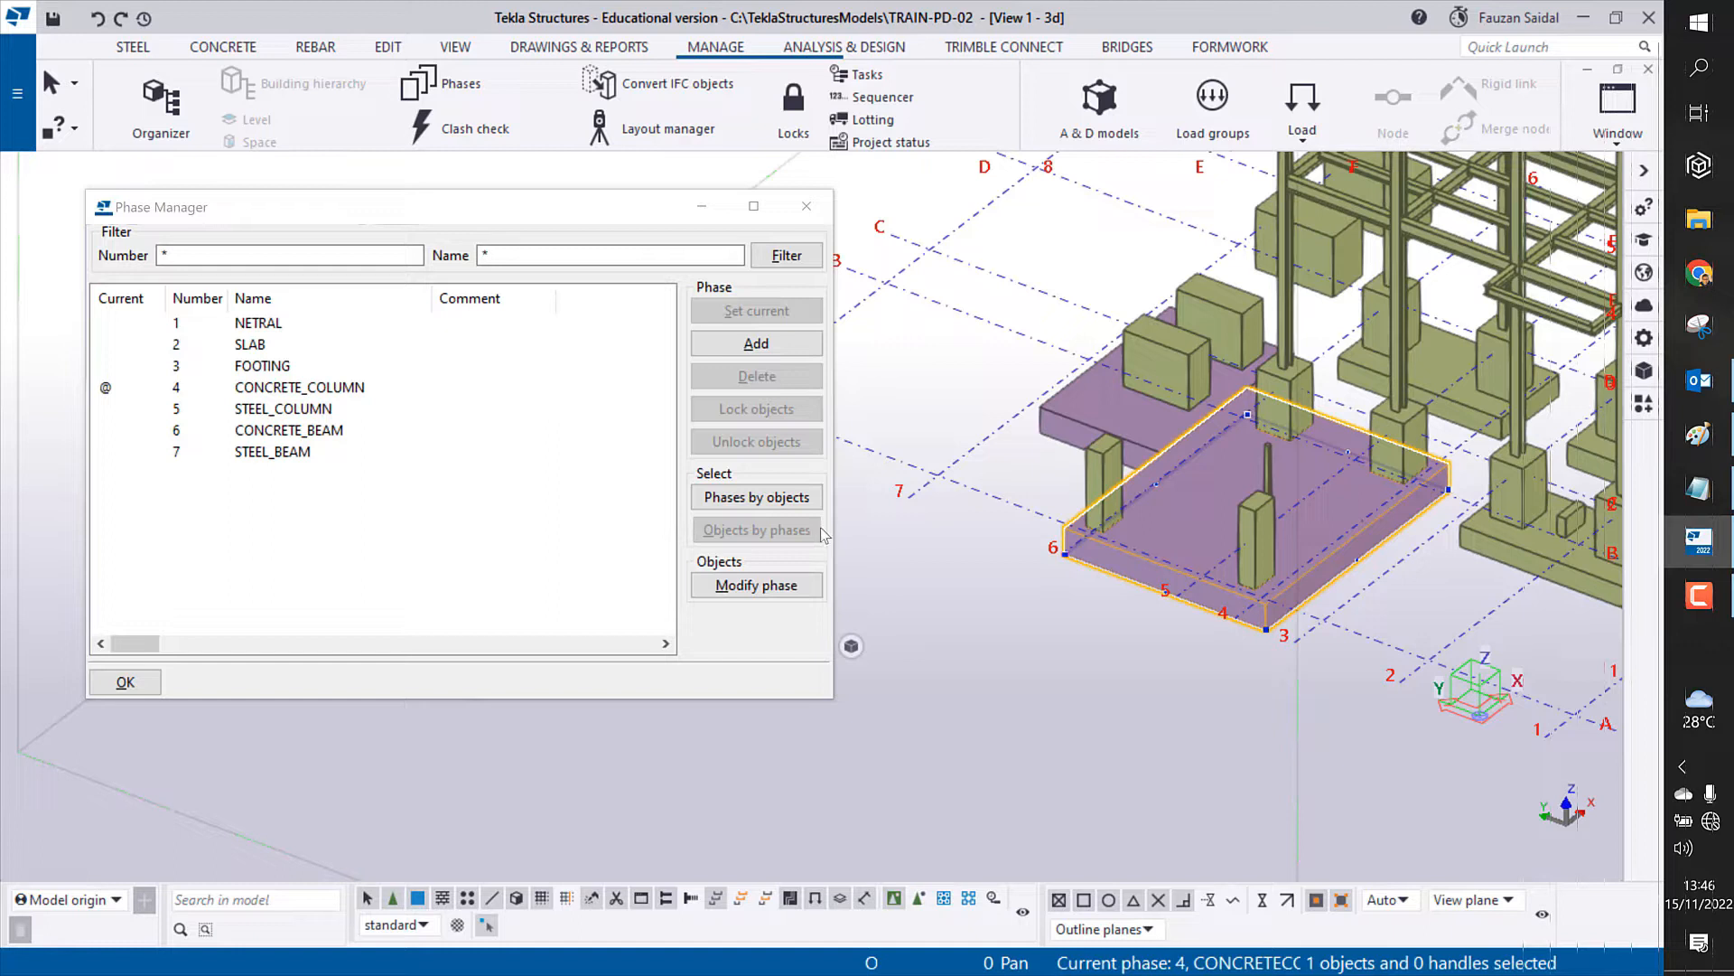
left_click(945, 735)
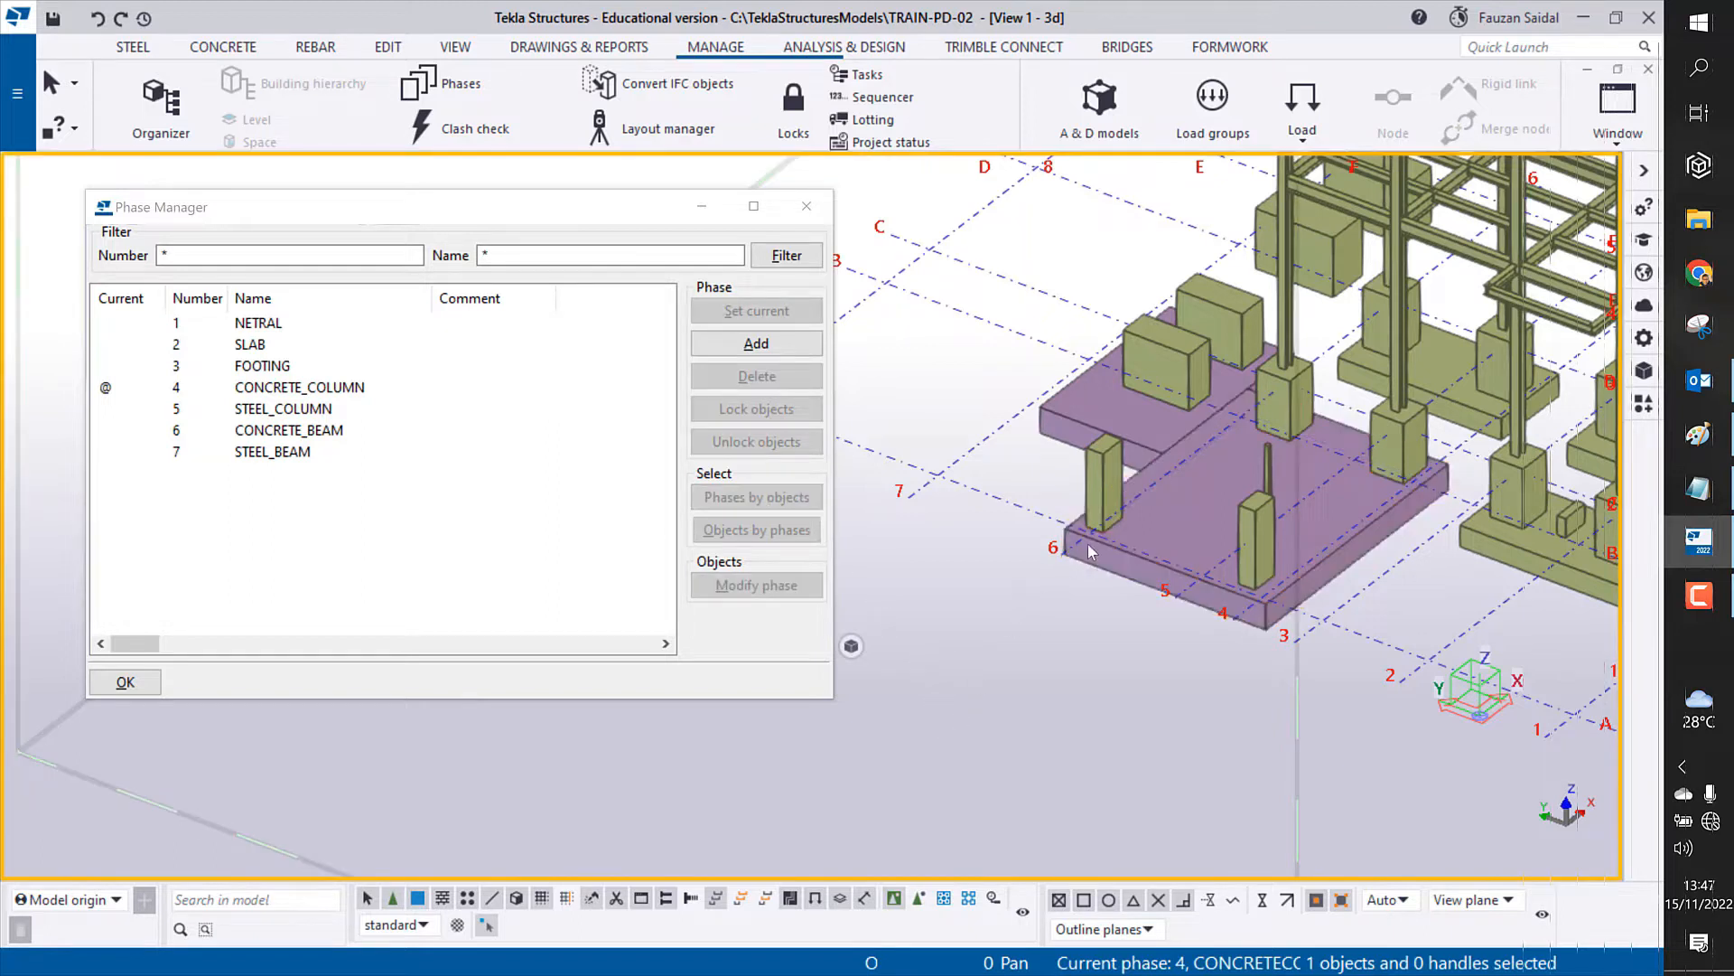
left_click(1189, 515)
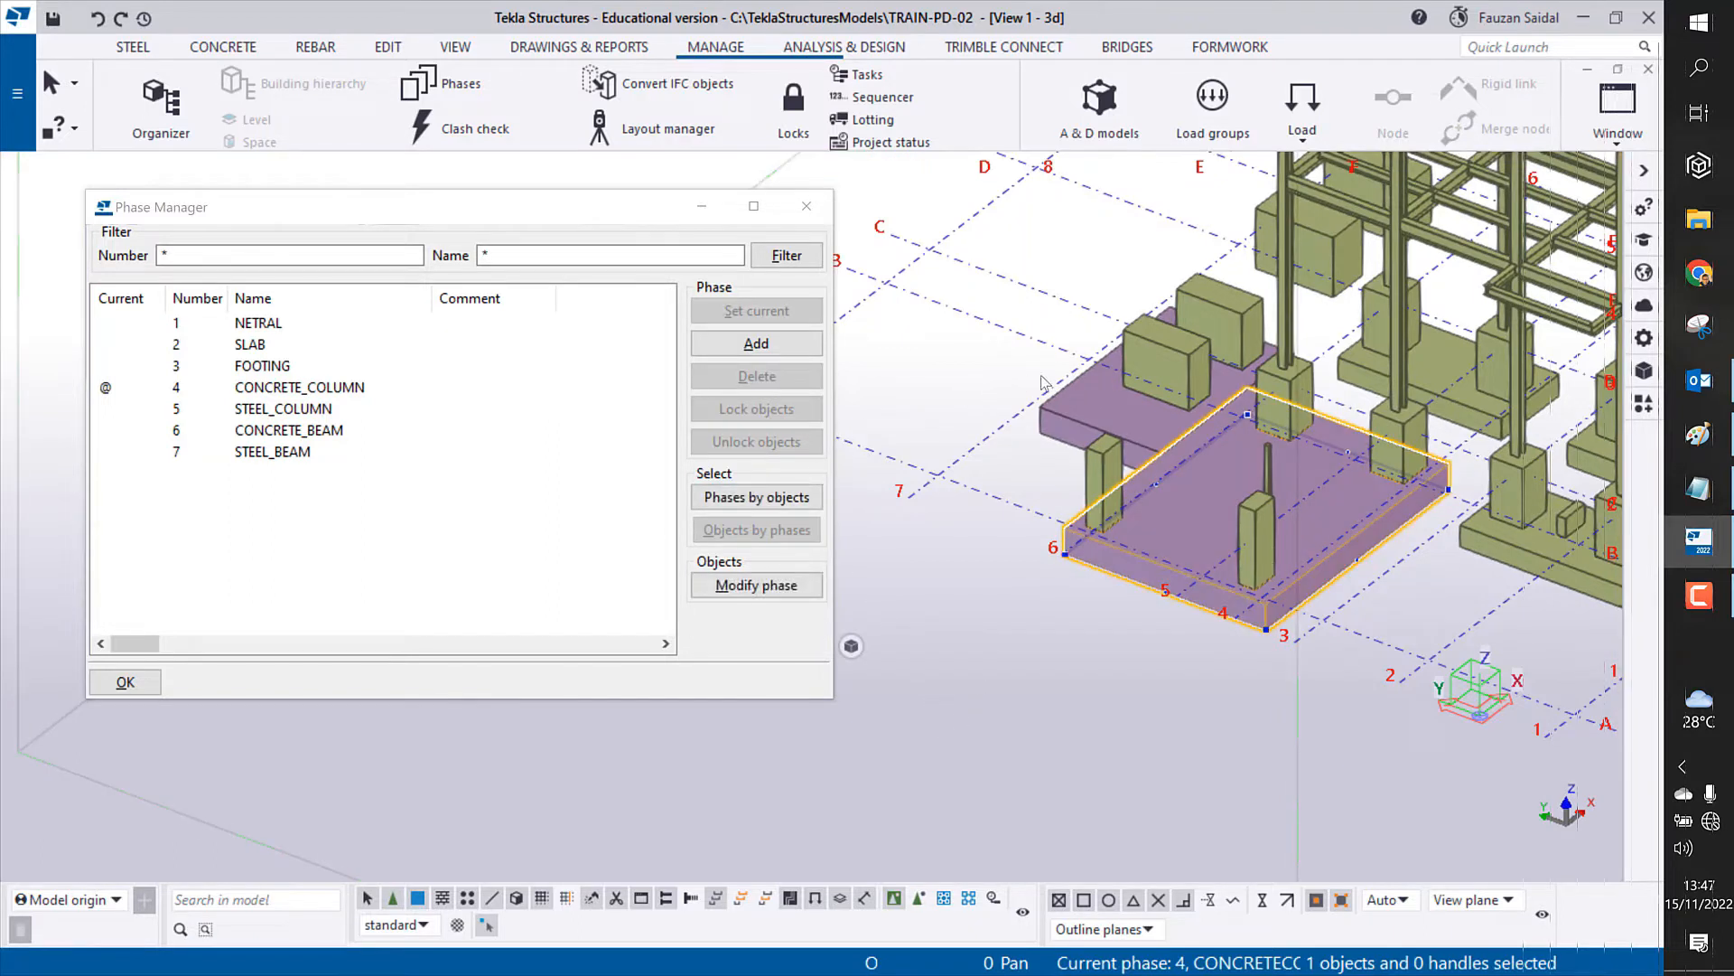
left_click(1101, 399)
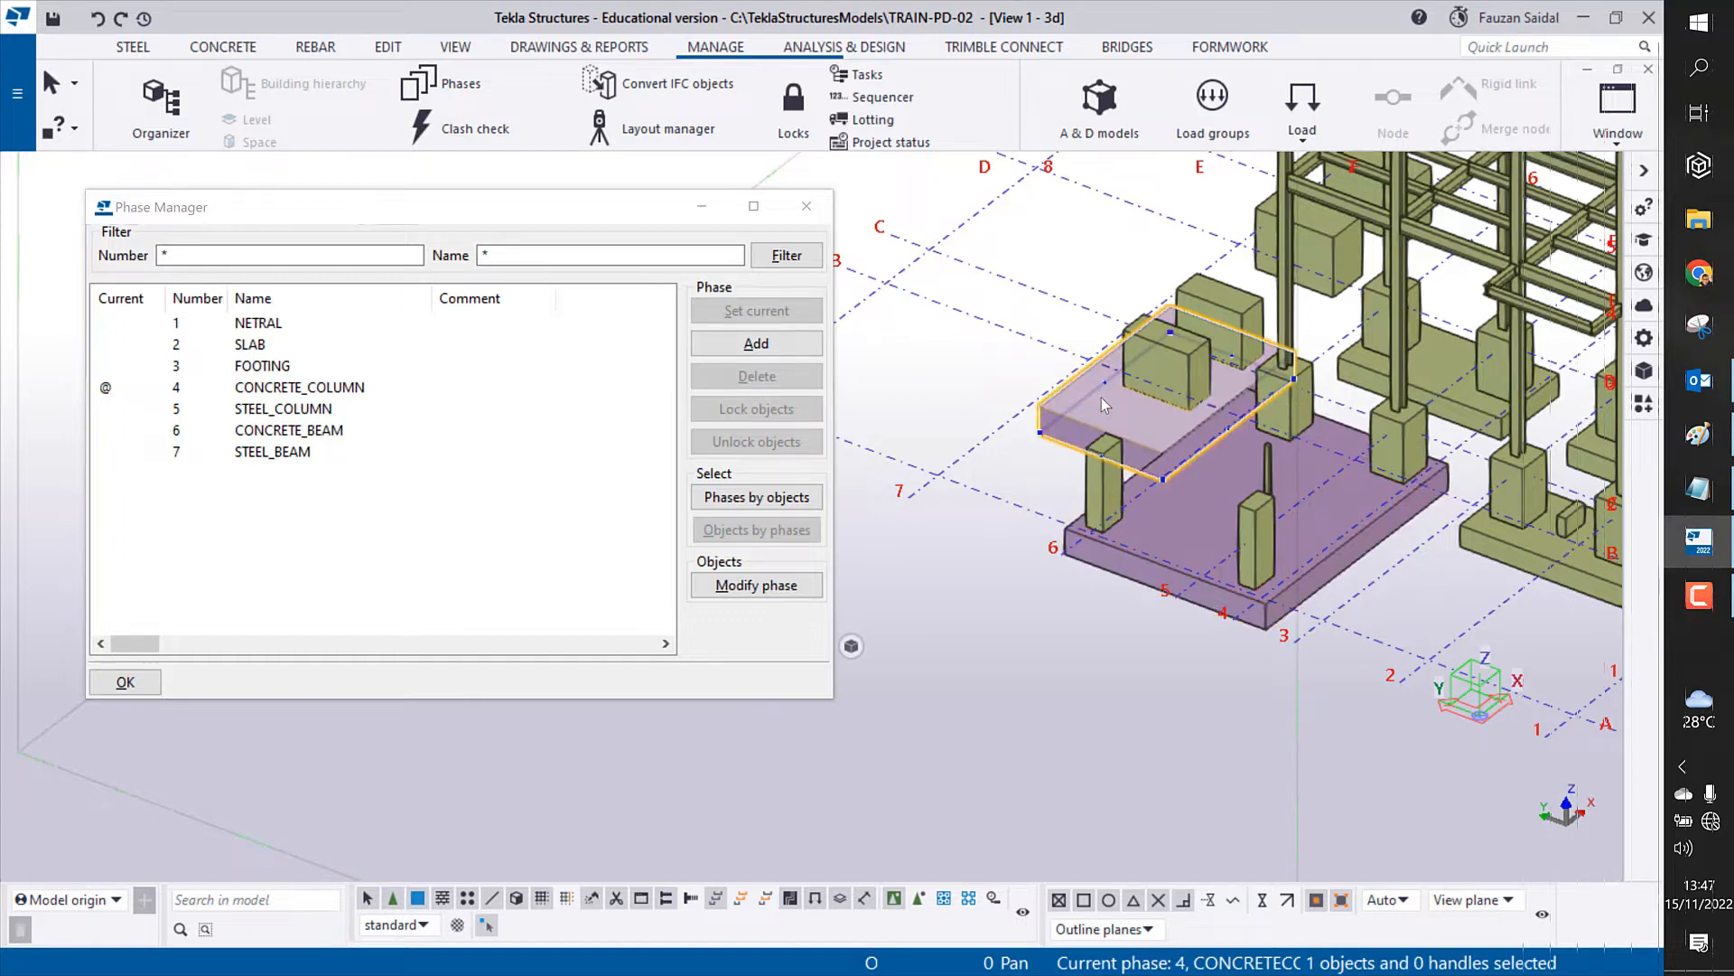
left_click(1028, 661)
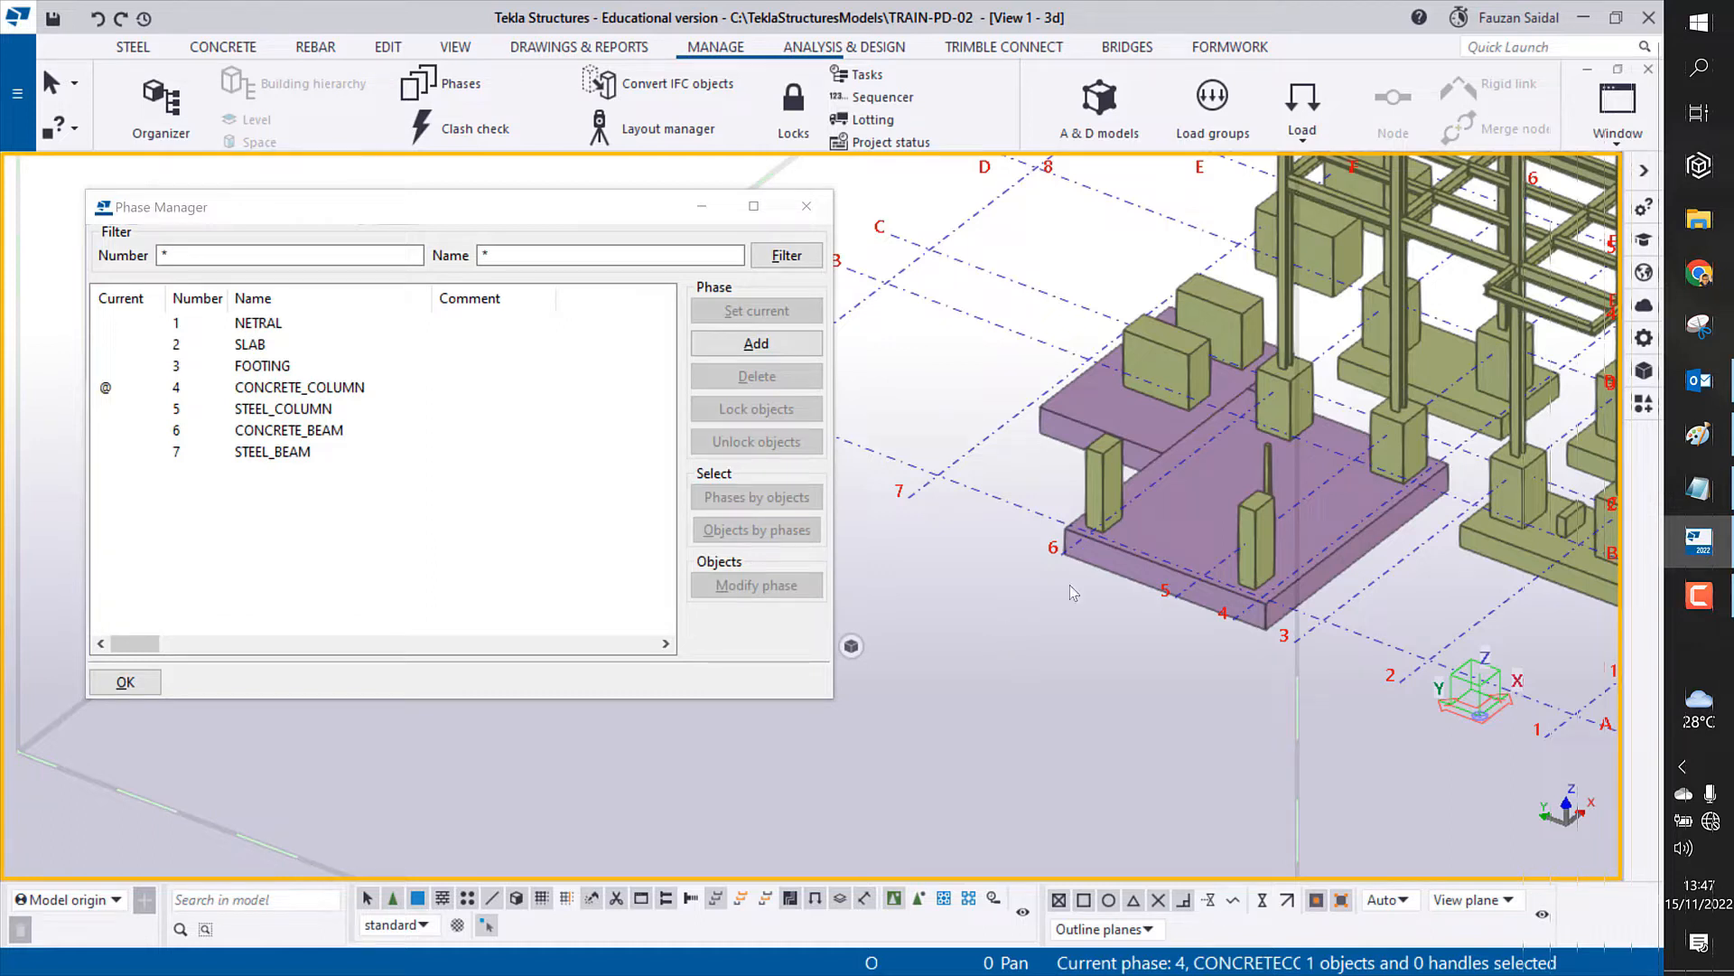
Step: Select one purple slab and add the other to the selection, repeating this in both orders and clearing the selection at the end
left_click(1175, 513)
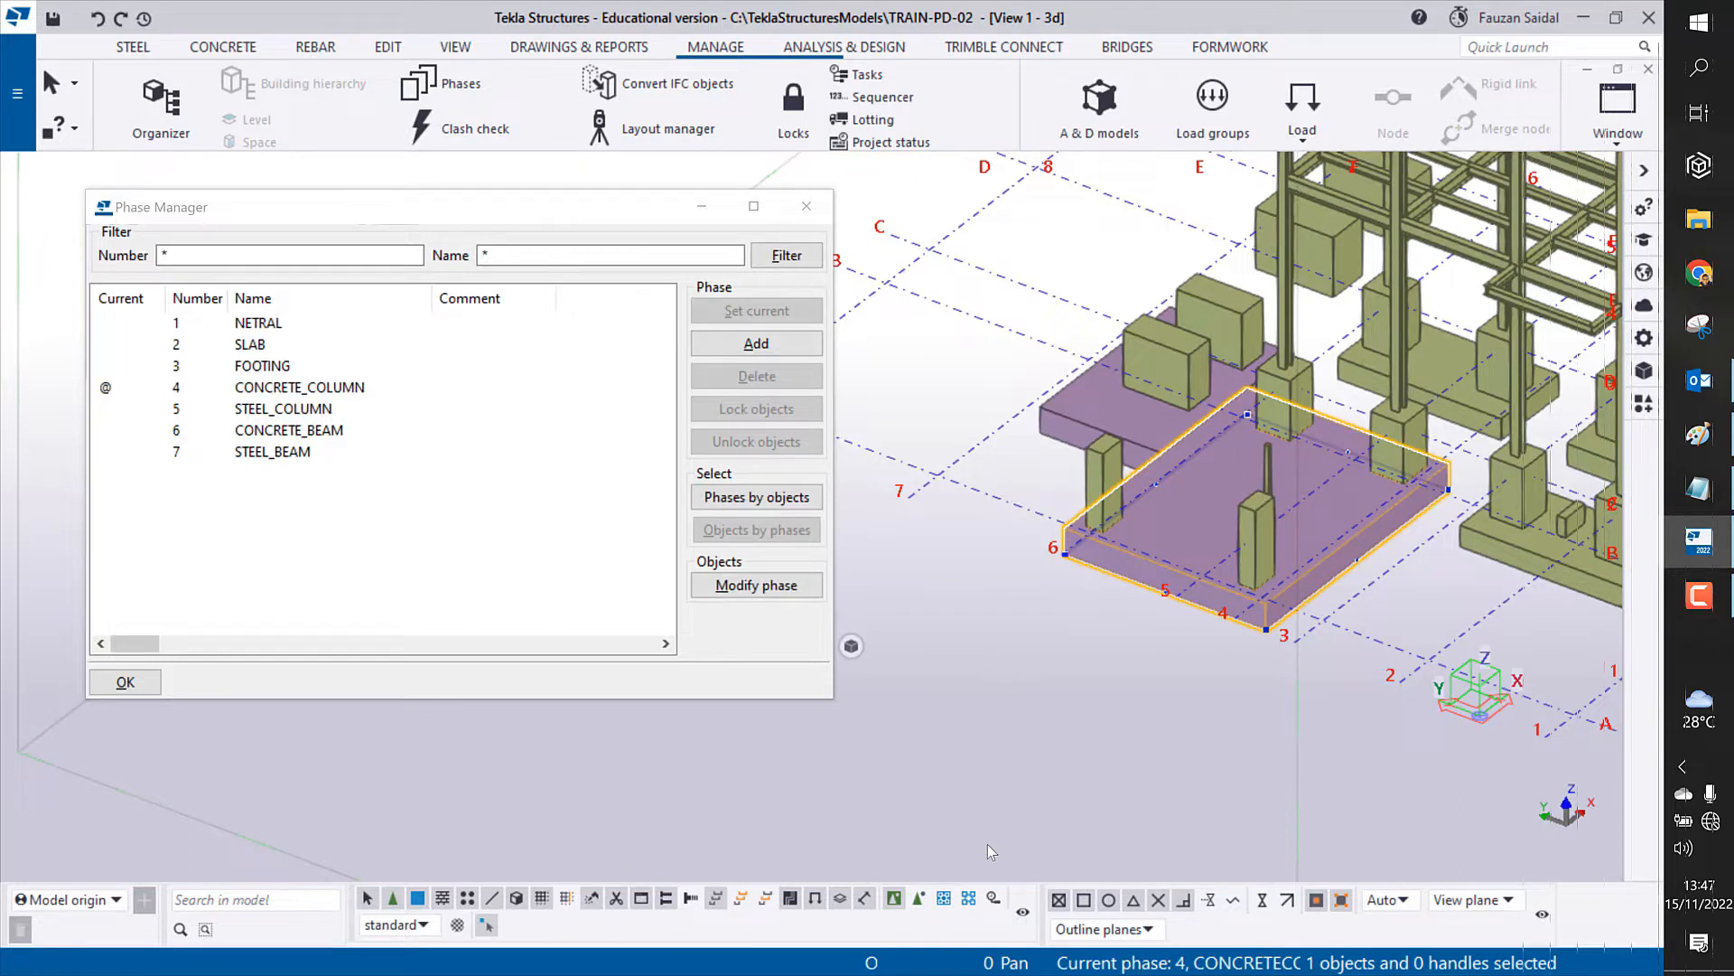
left_click(1095, 401, "ctrl")
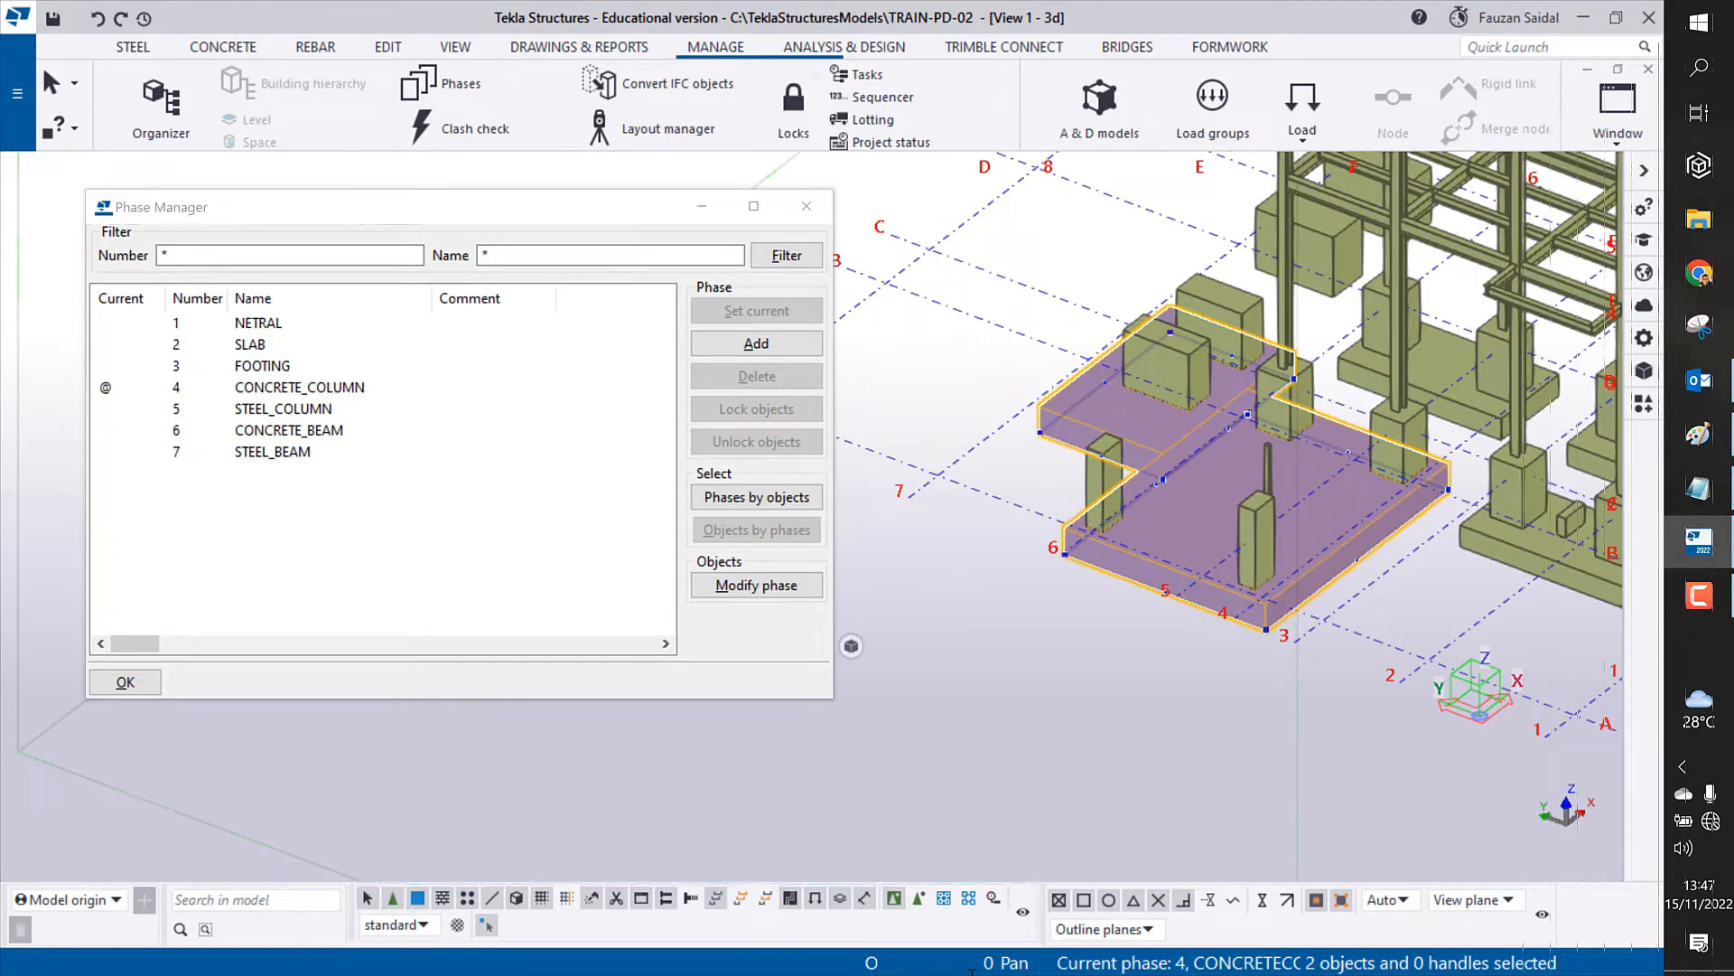
left_click(1152, 519)
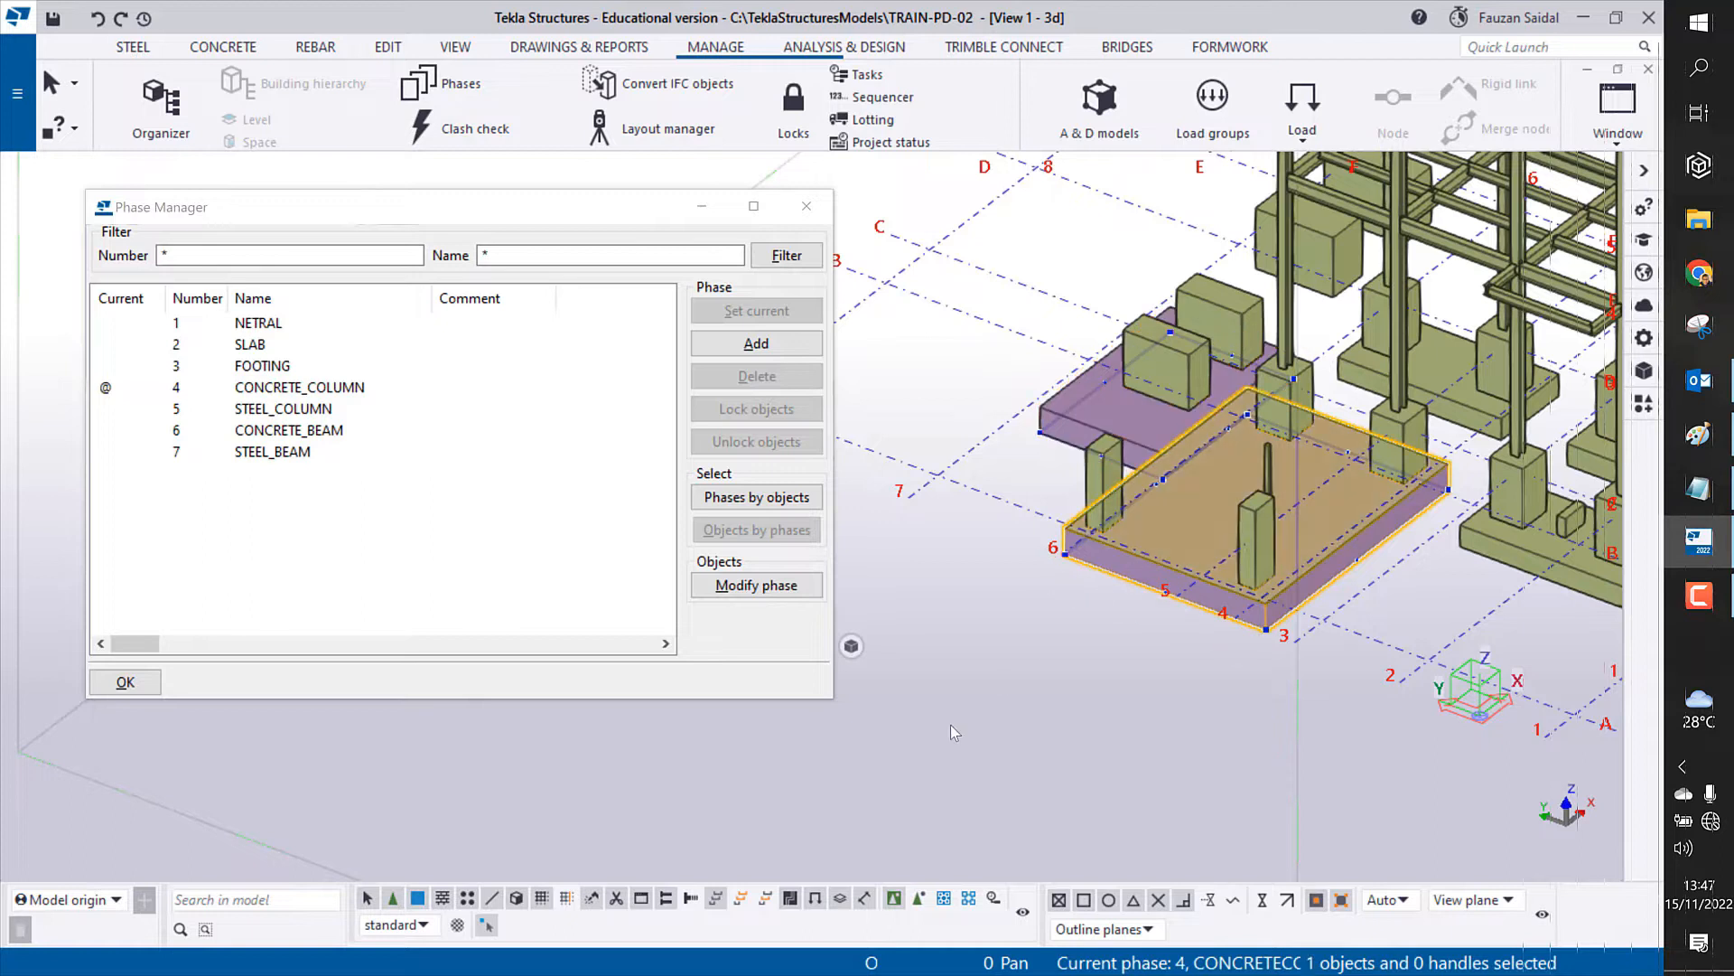
left_click(1032, 630)
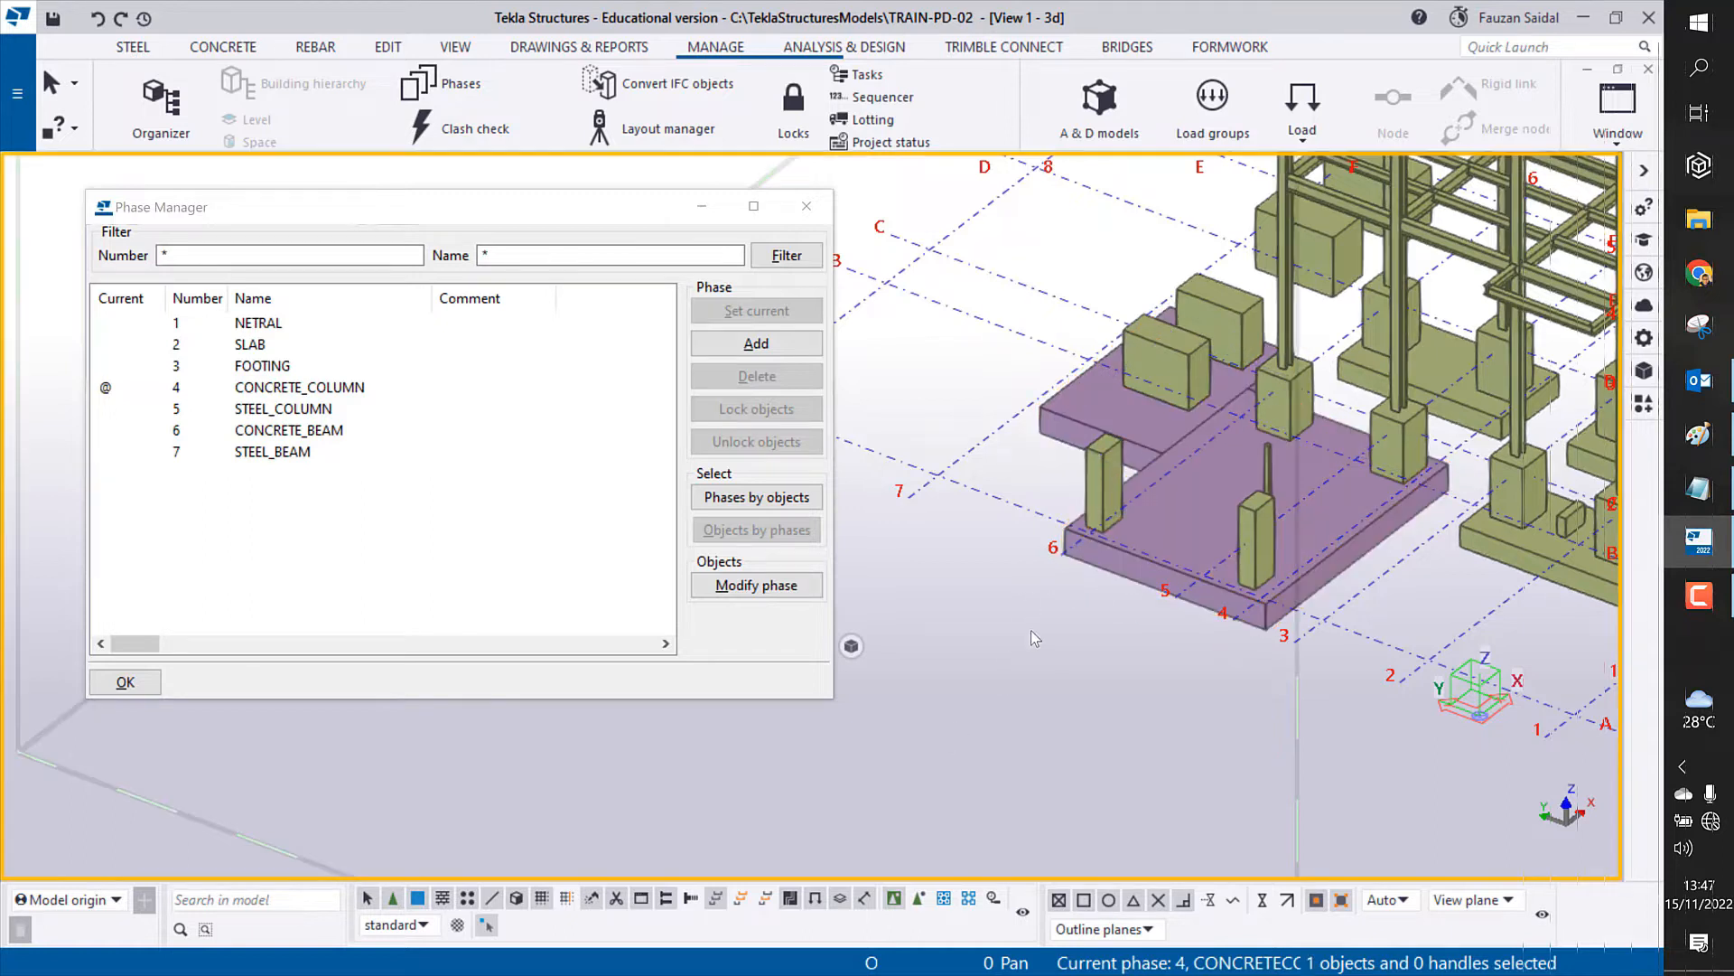
left_click(1137, 415)
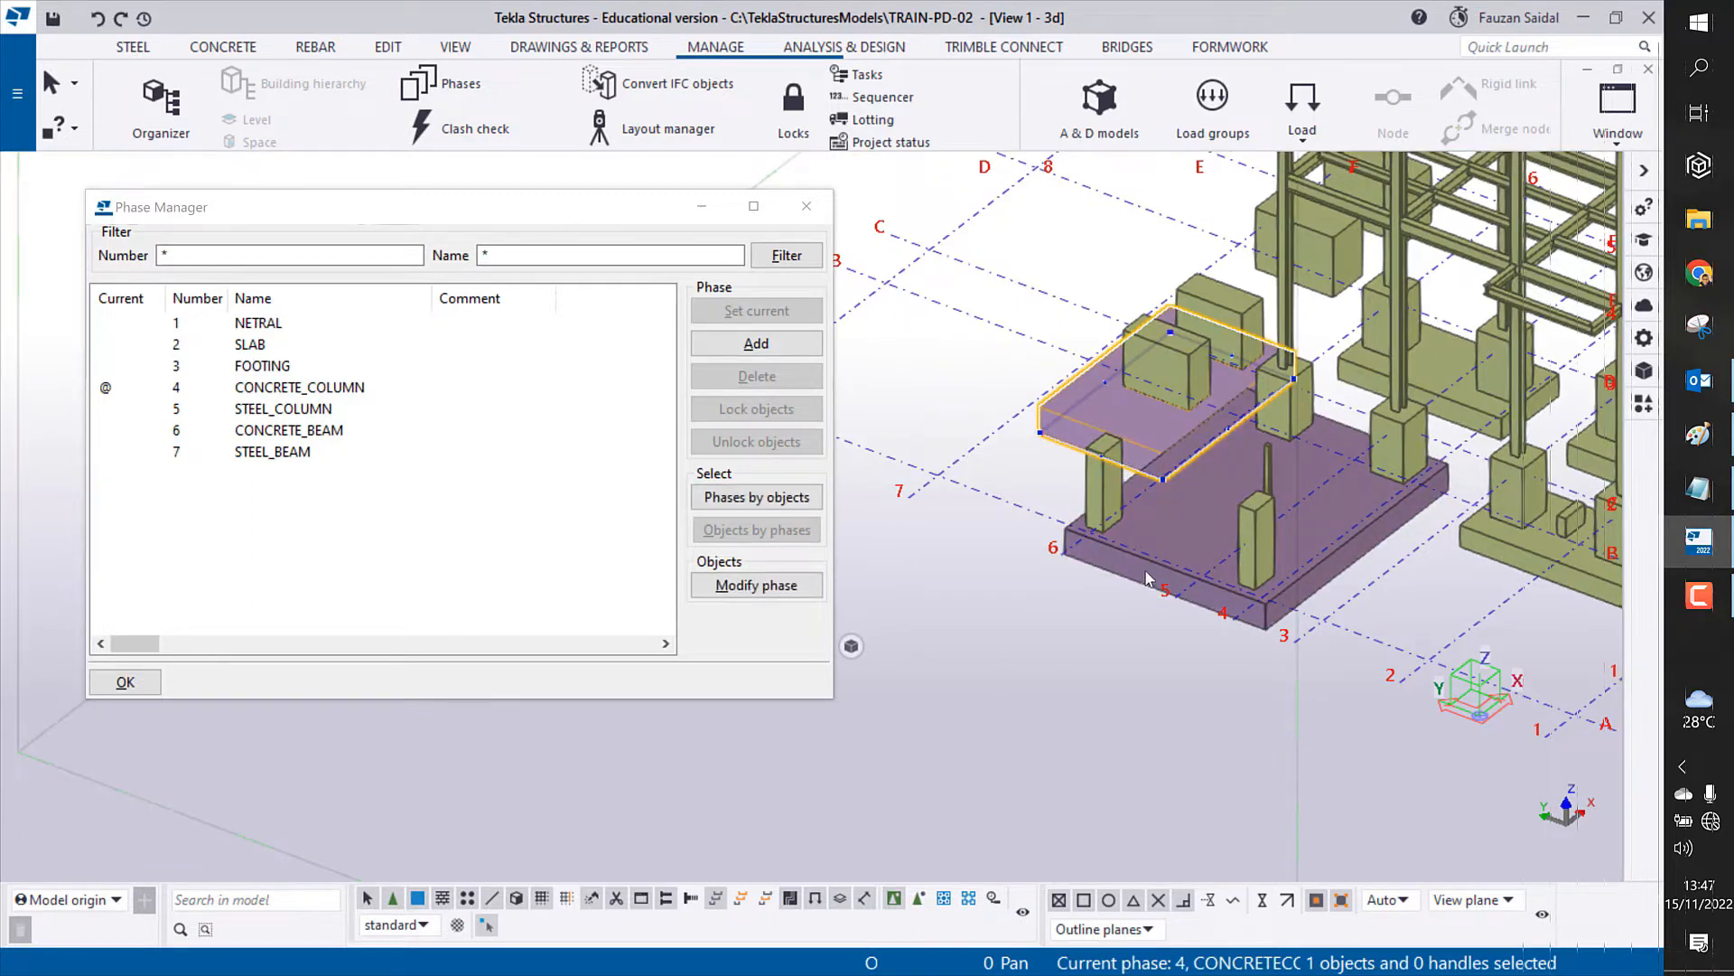
left_click(1160, 540, "ctrl")
scroll(1087, 606, "up", 2)
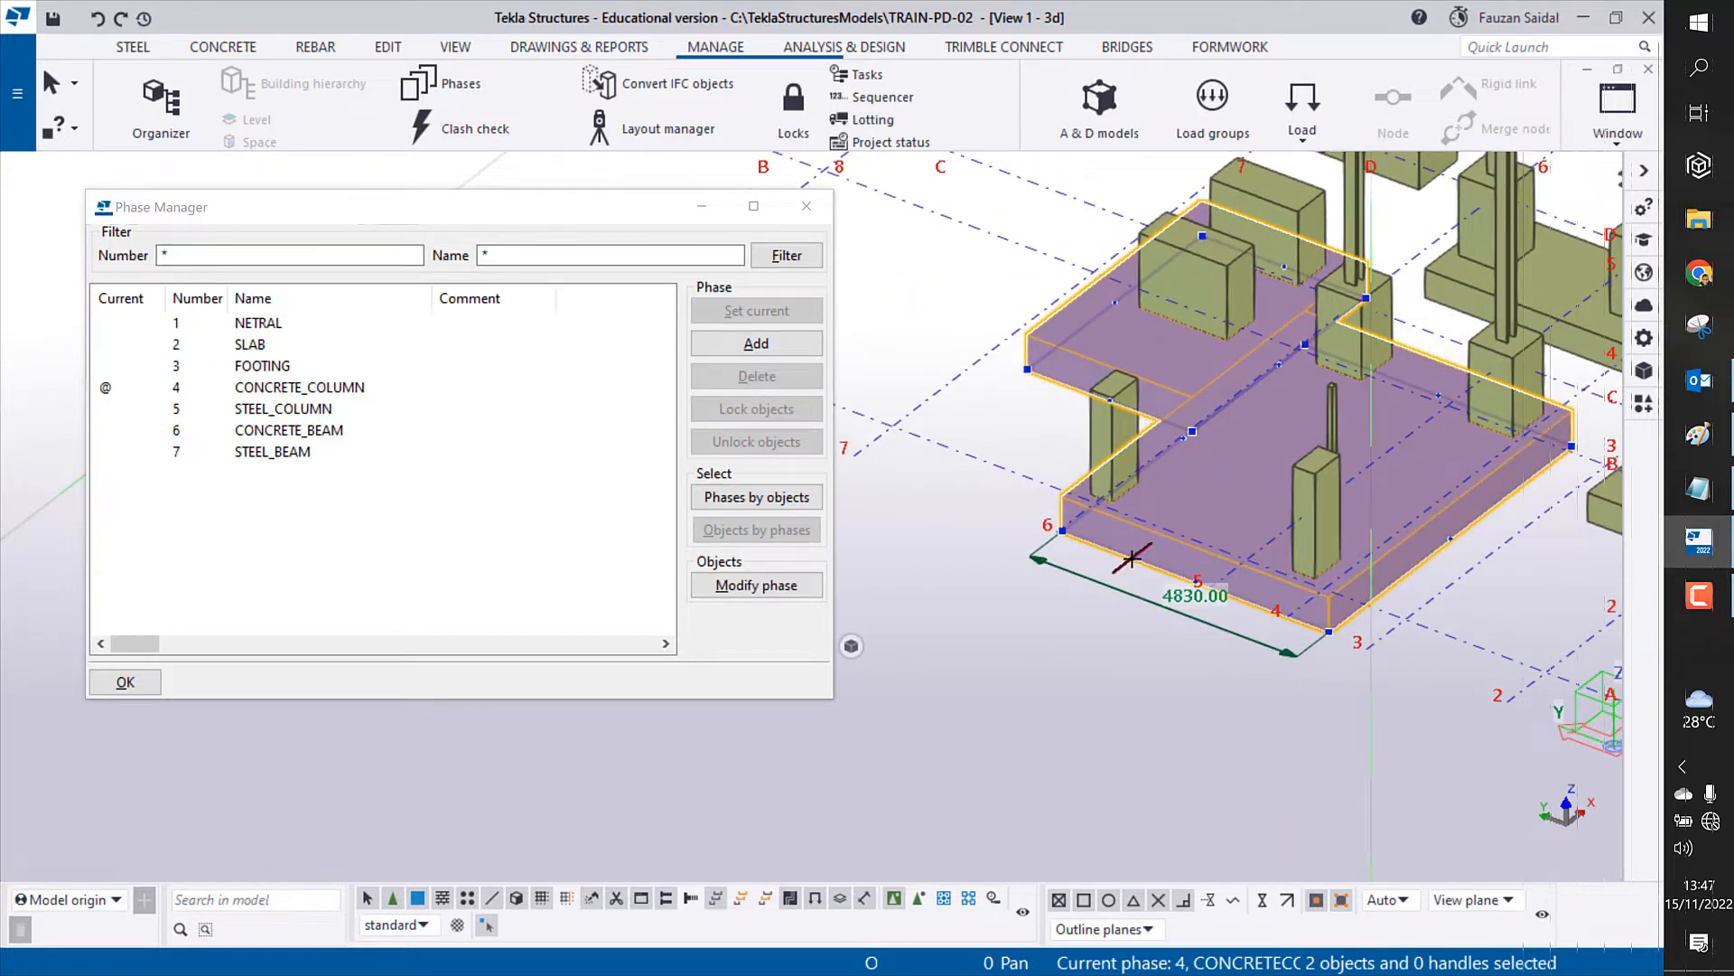
scroll(1016, 431, "up", 2)
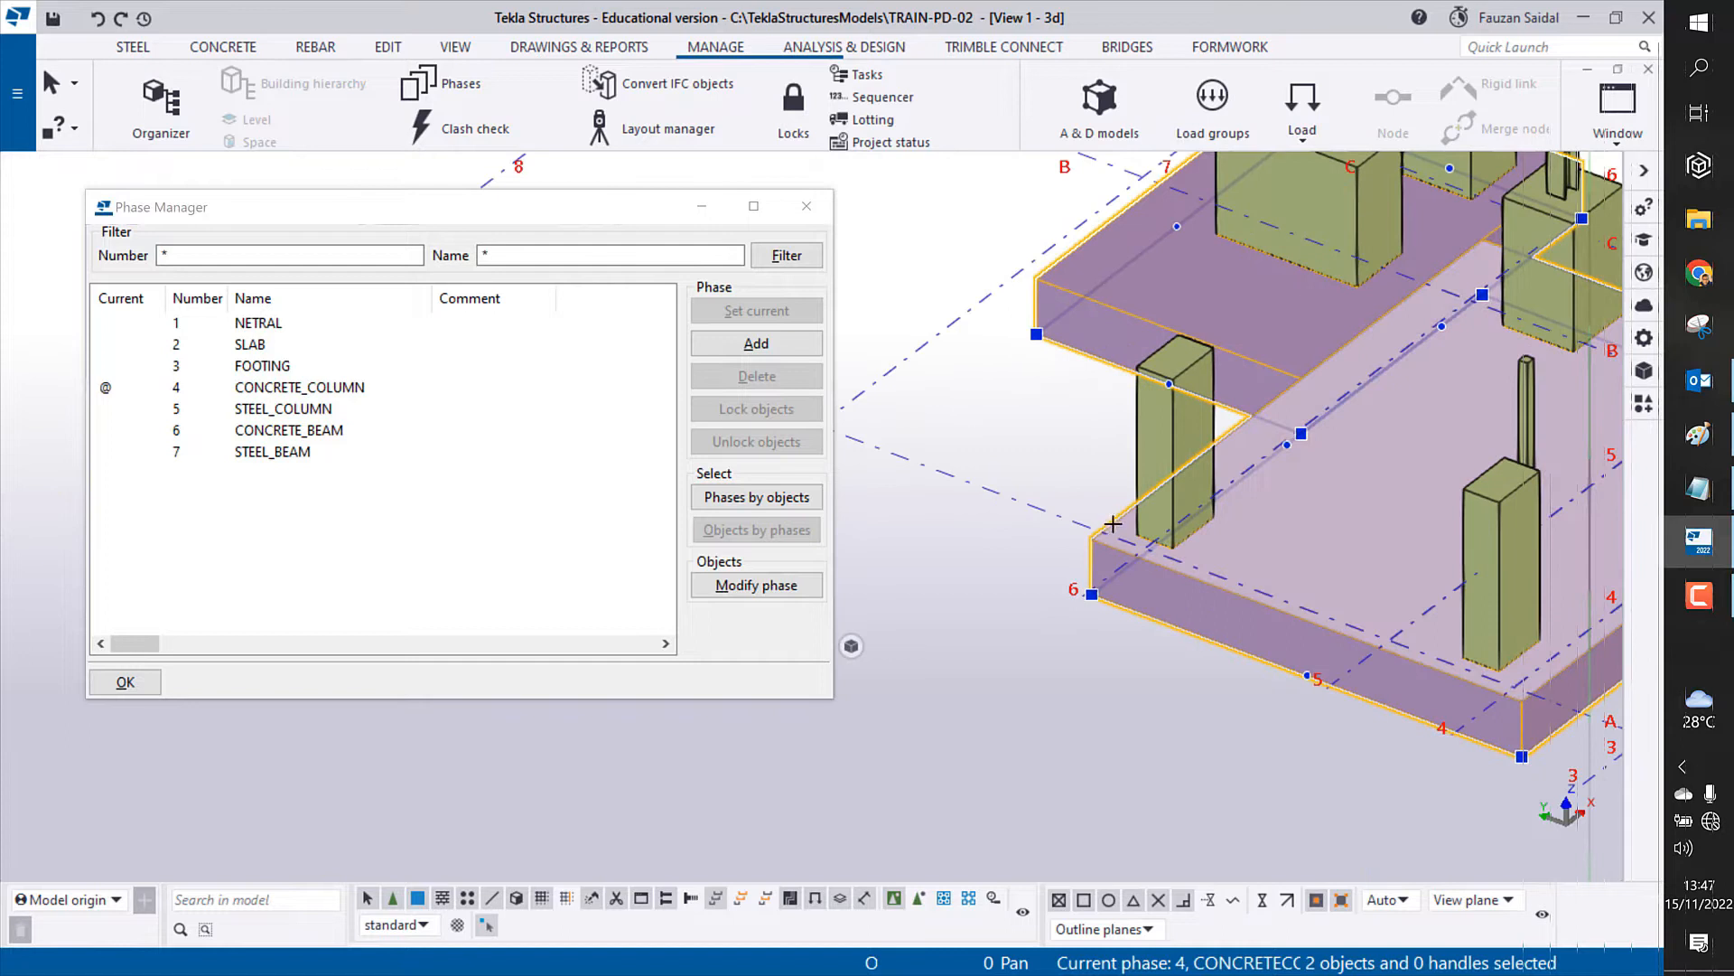
left_click(1104, 522)
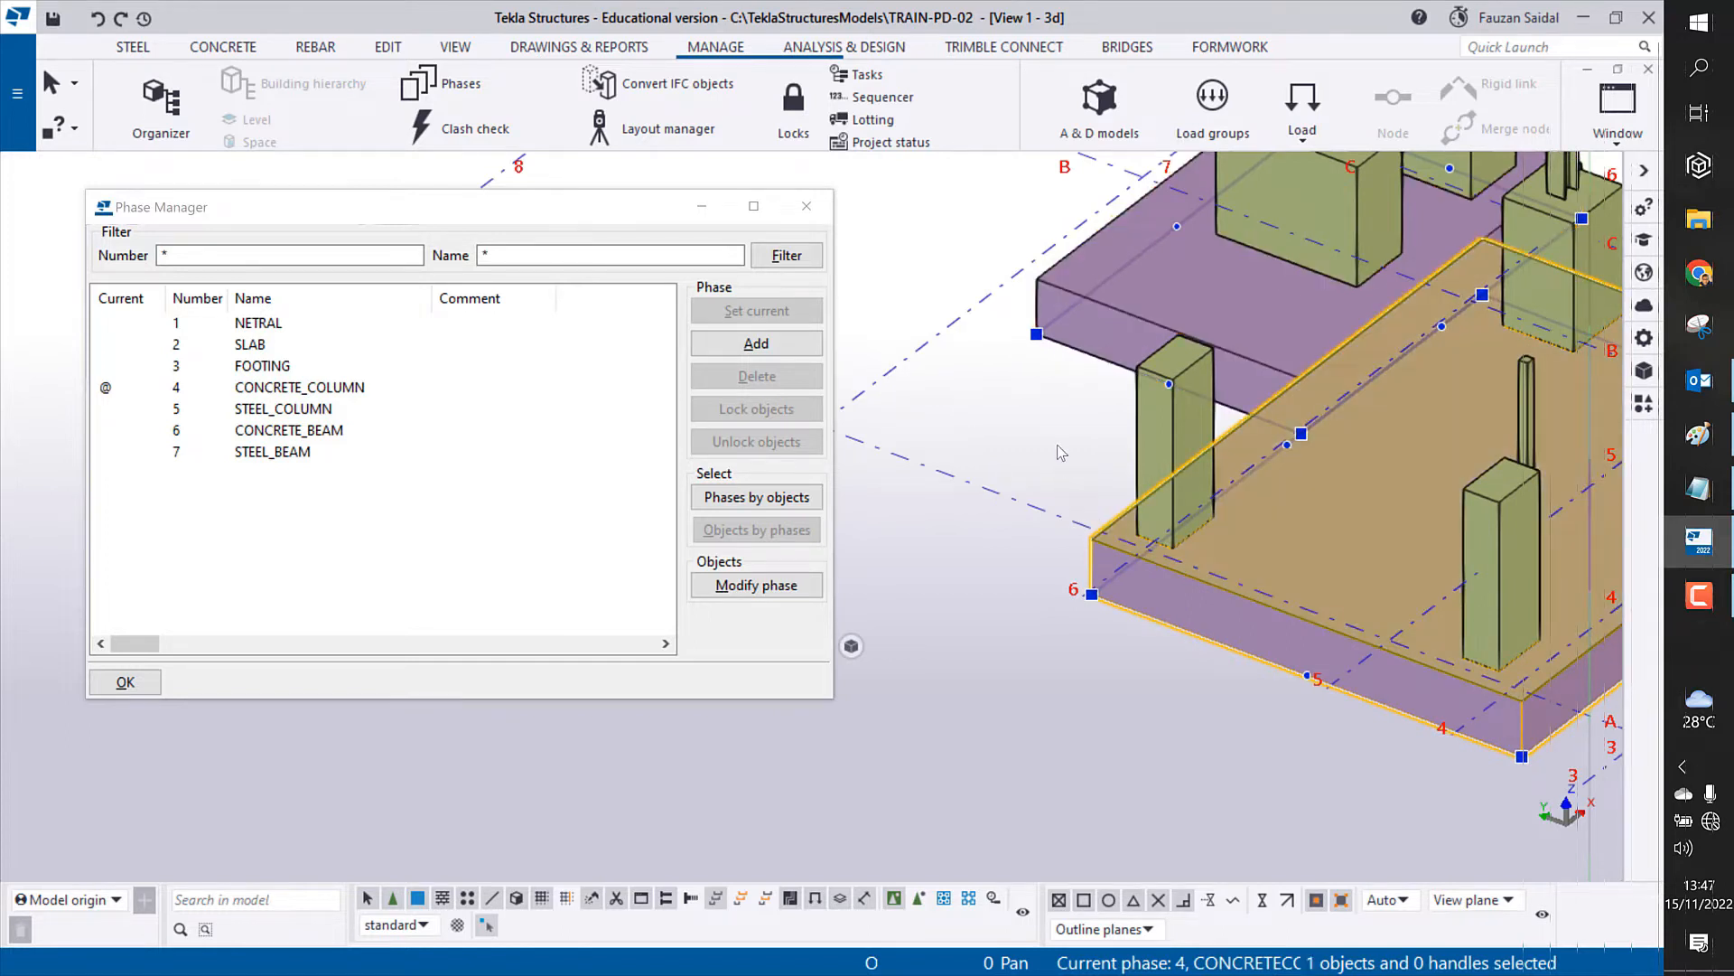
left_click(1227, 295, "shift")
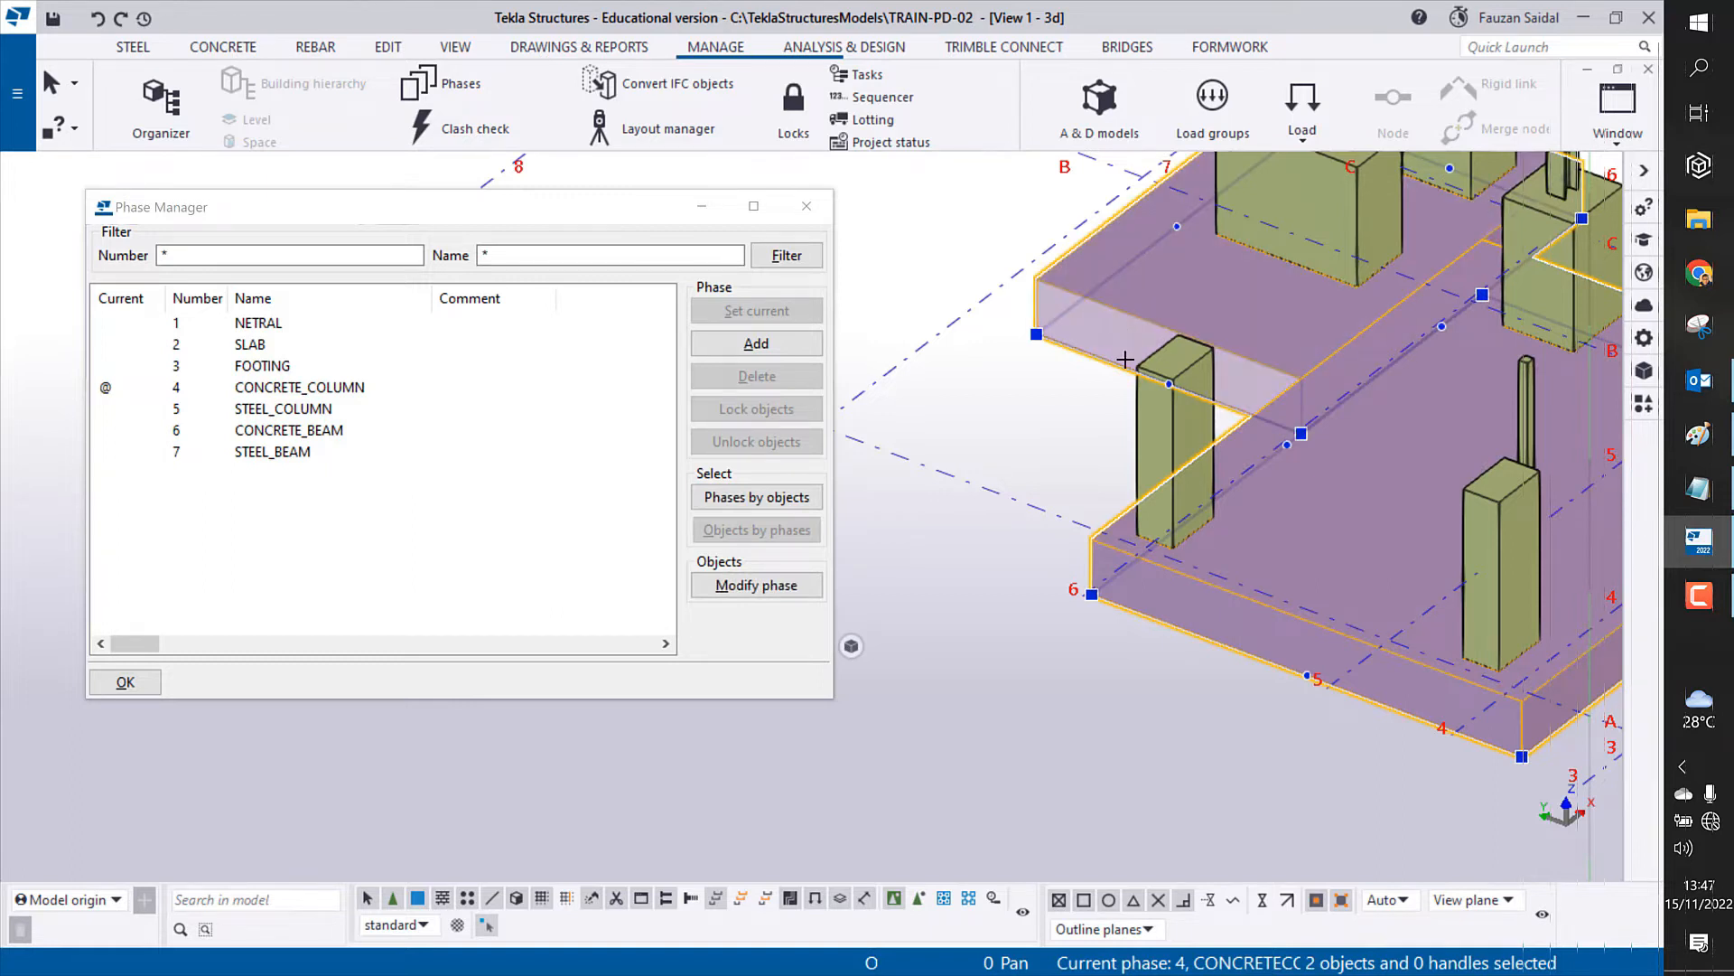
left_click(1093, 361)
left_click(1046, 466)
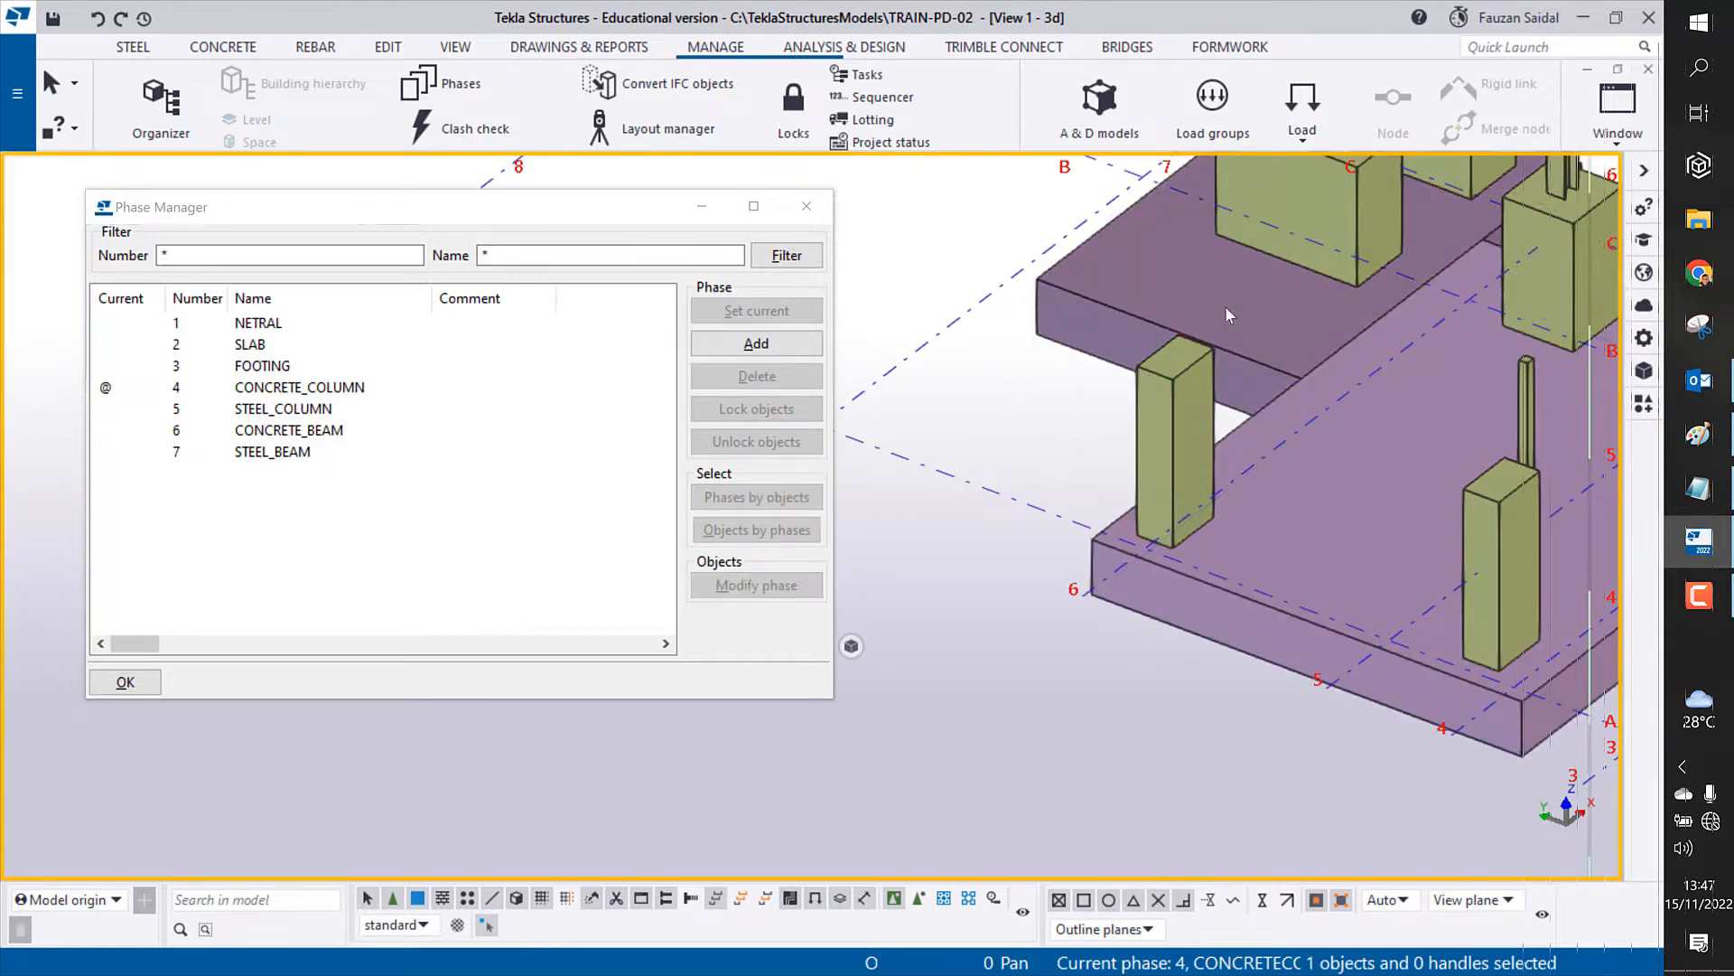
Step: Select both purple slabs together and choose the SLAB phase, clearing the model selection at the end
left_click(1227, 308)
left_click(1369, 487)
scroll(908, 521, "down", 5)
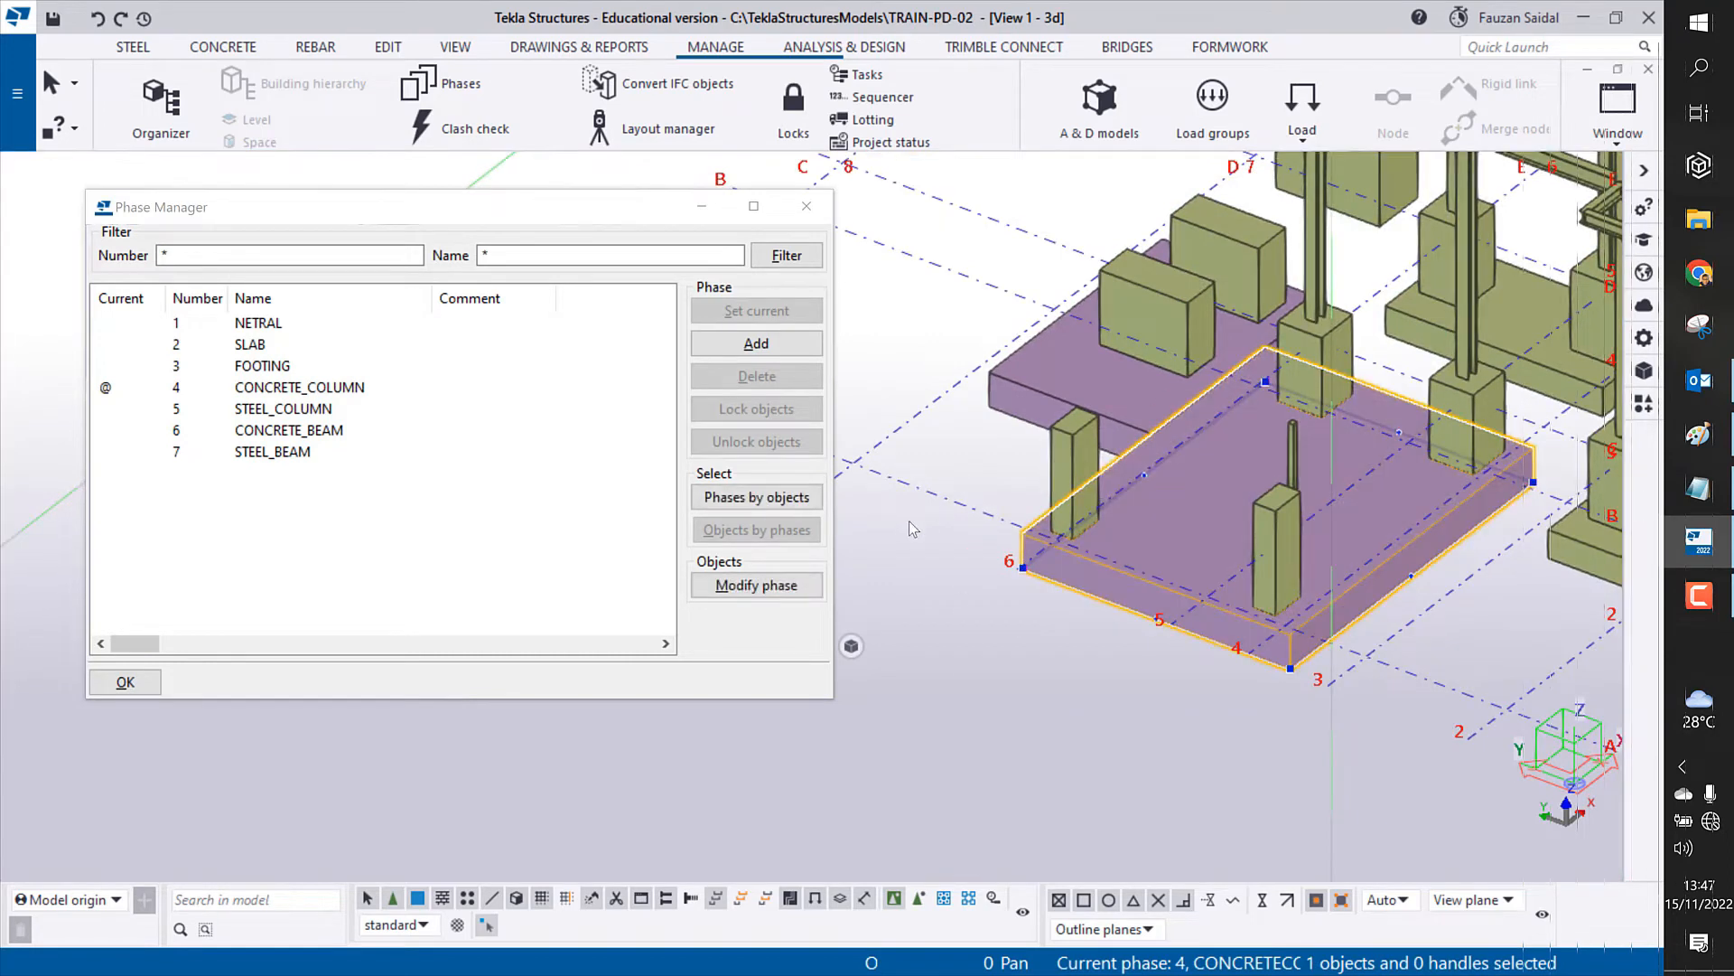
left_click(1064, 349, "ctrl")
scroll(1064, 348, "down", 3)
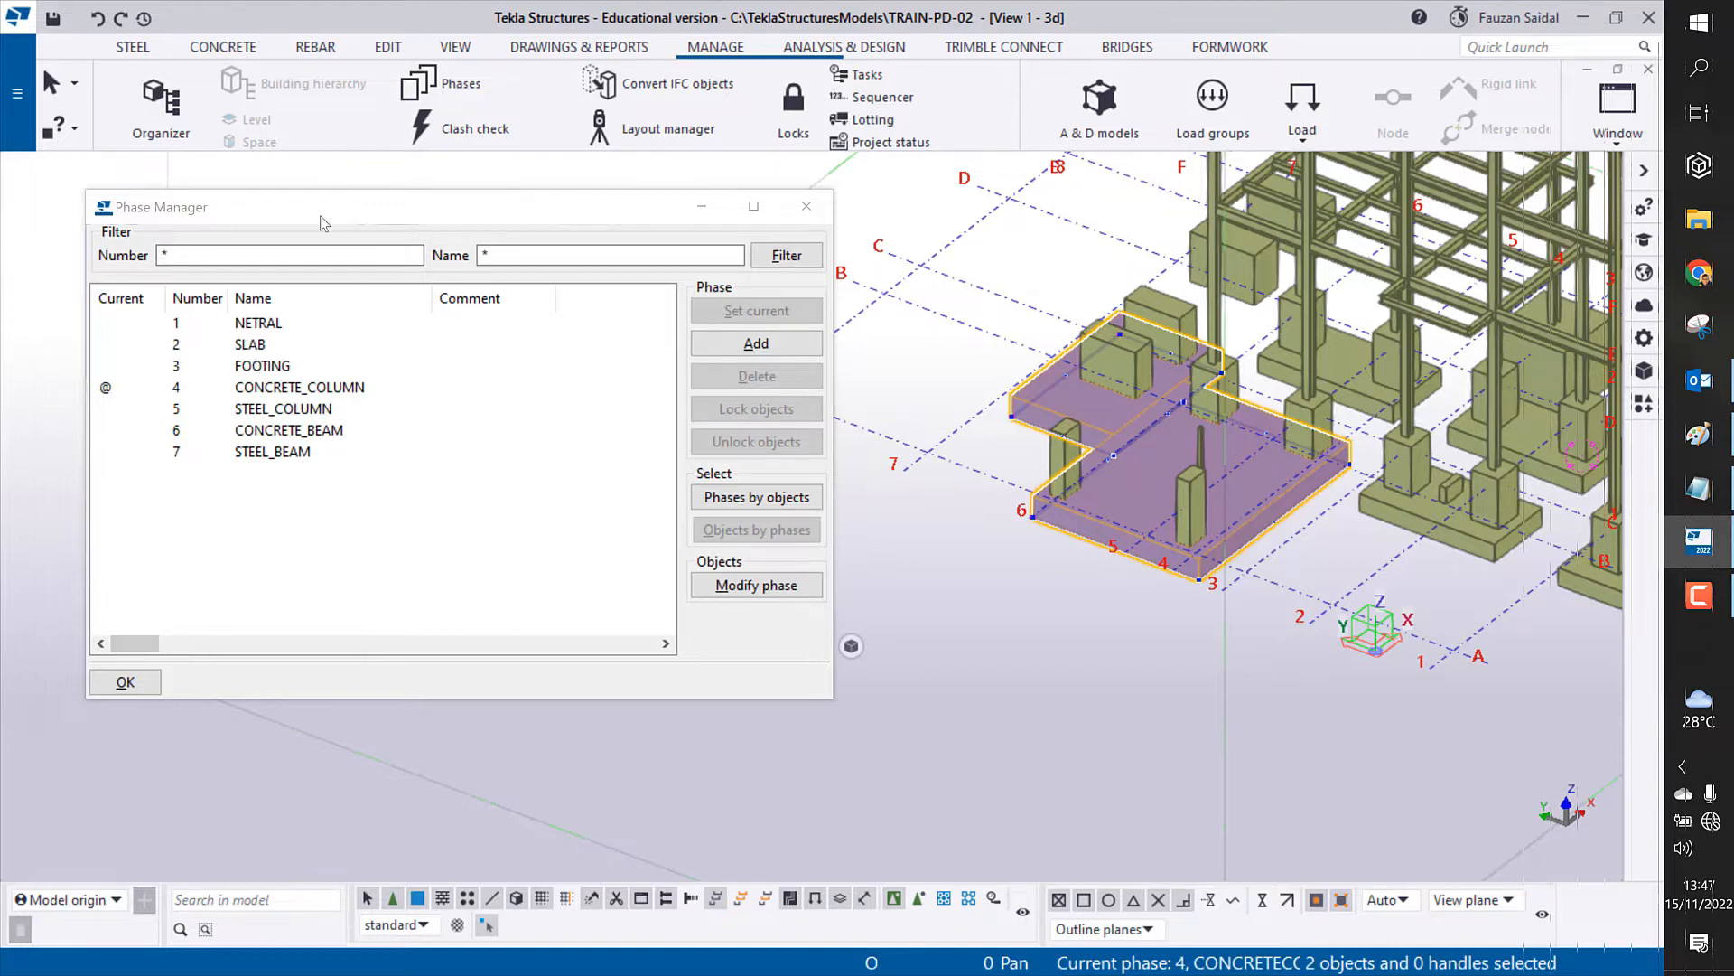
left_click(251, 348)
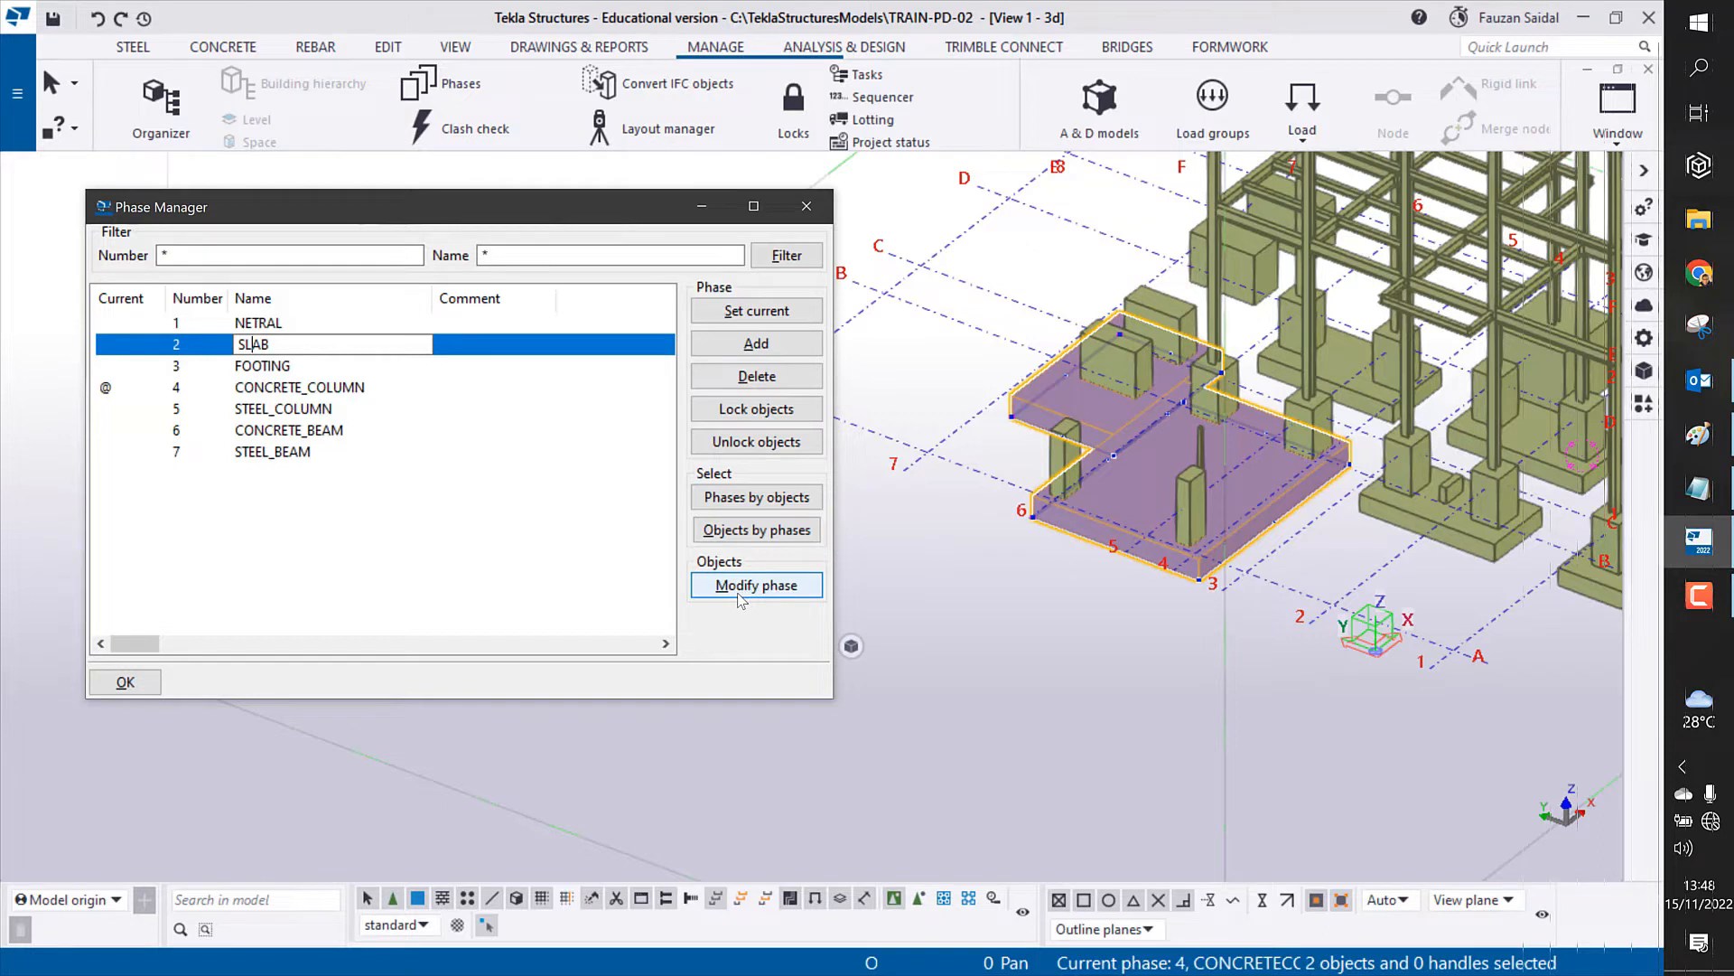
left_click(981, 584)
Step: Select both purple slabs again and assign them to phase 2, SLAB
left_click(1121, 487)
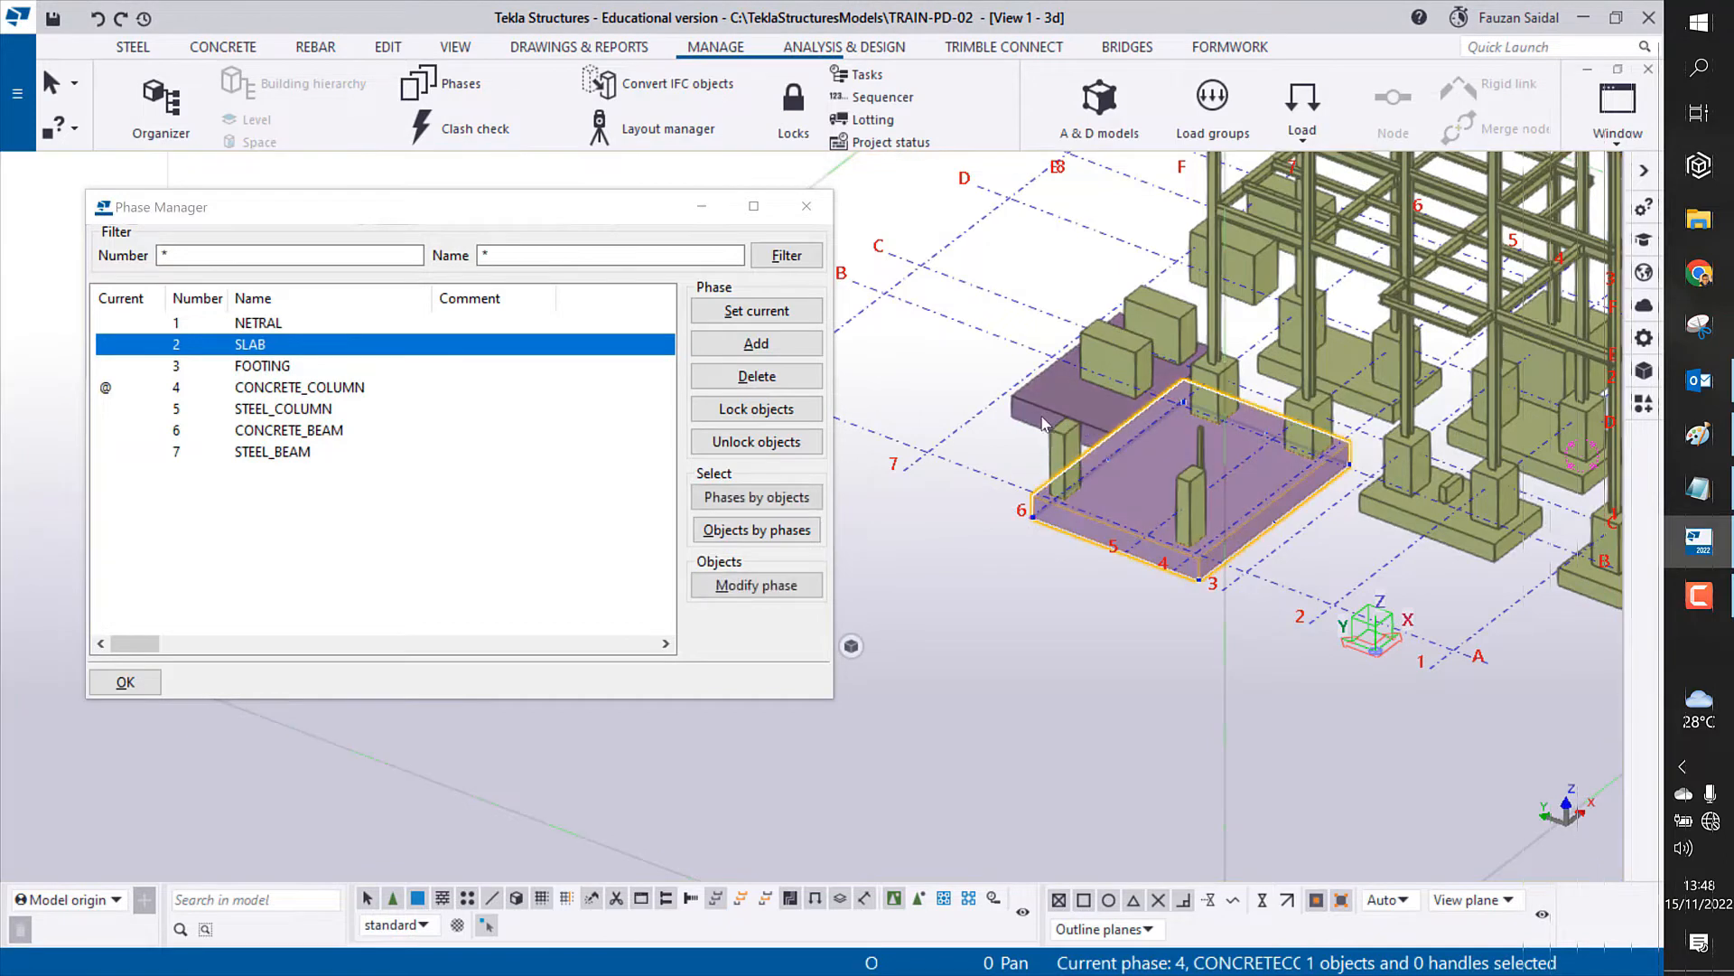
left_click(1068, 399, "ctrl")
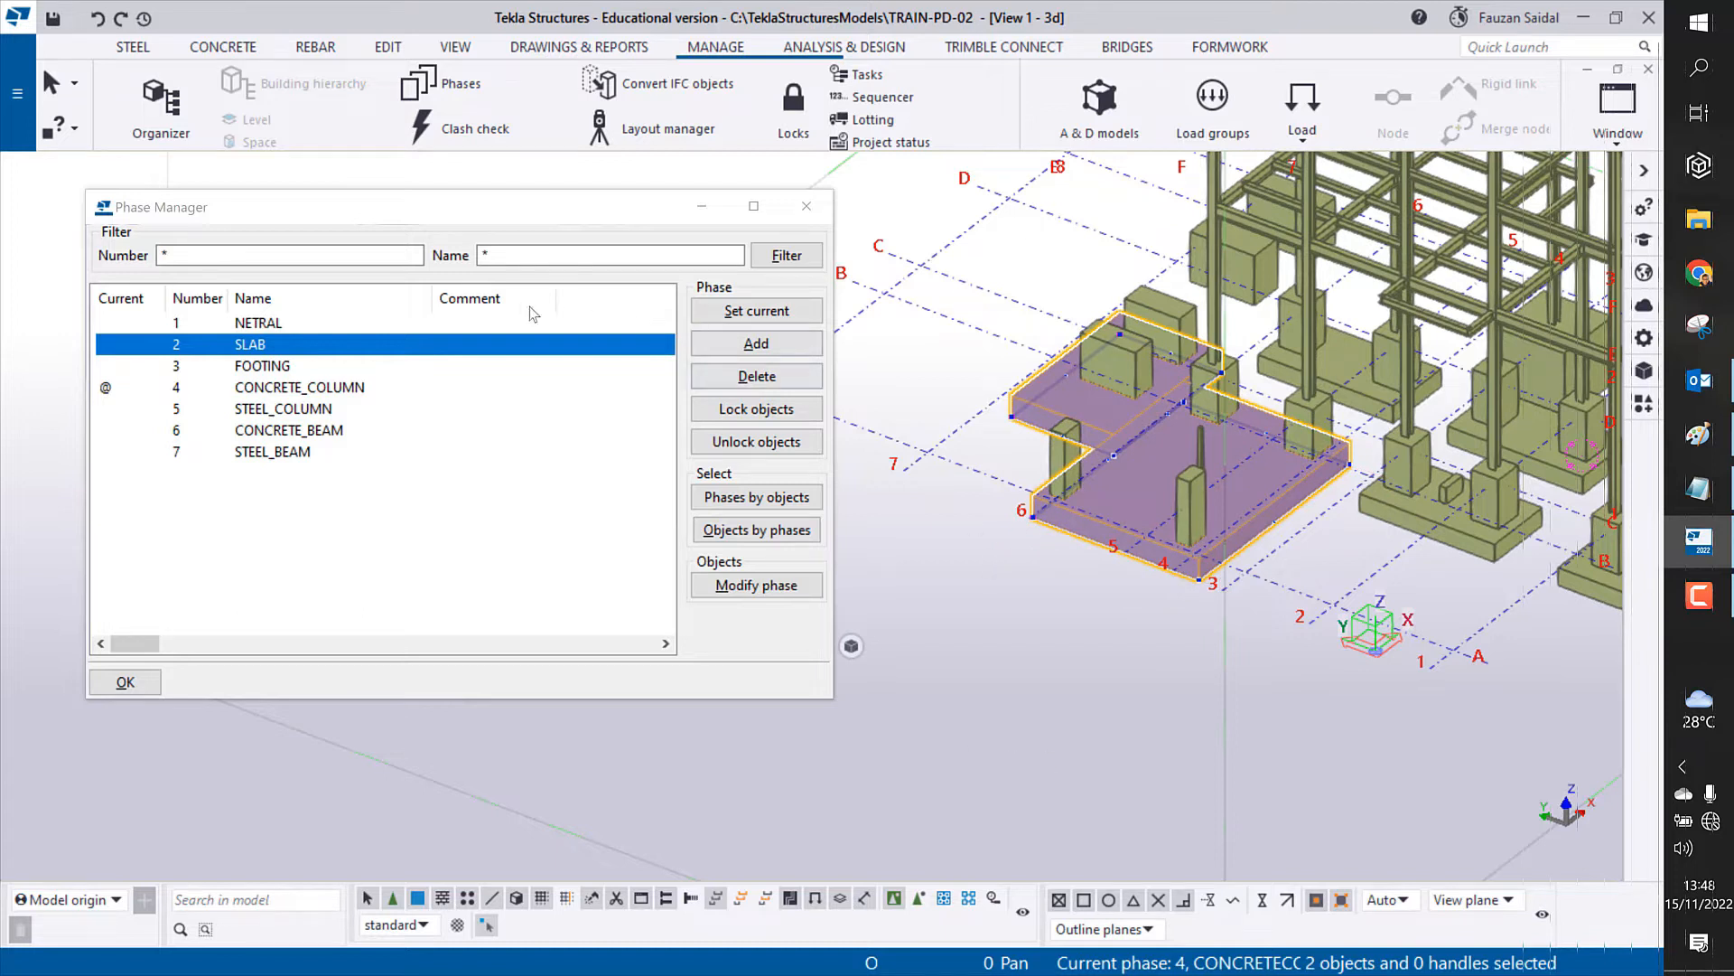
left_click(258, 347)
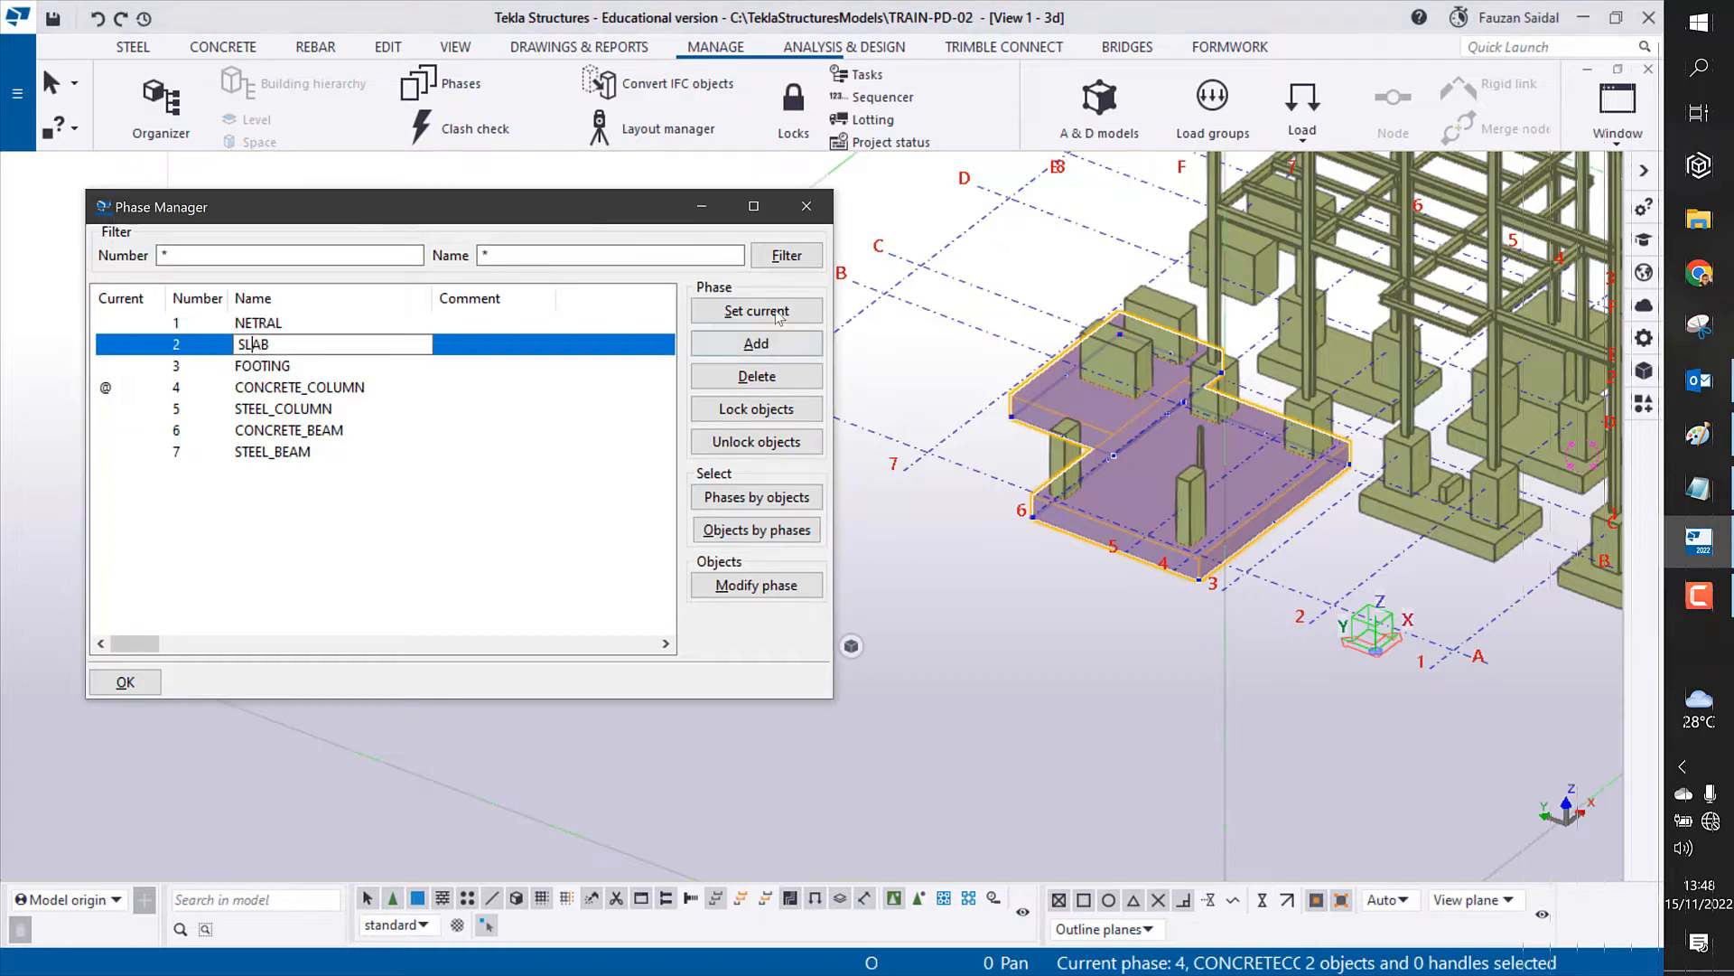
left_click(759, 587)
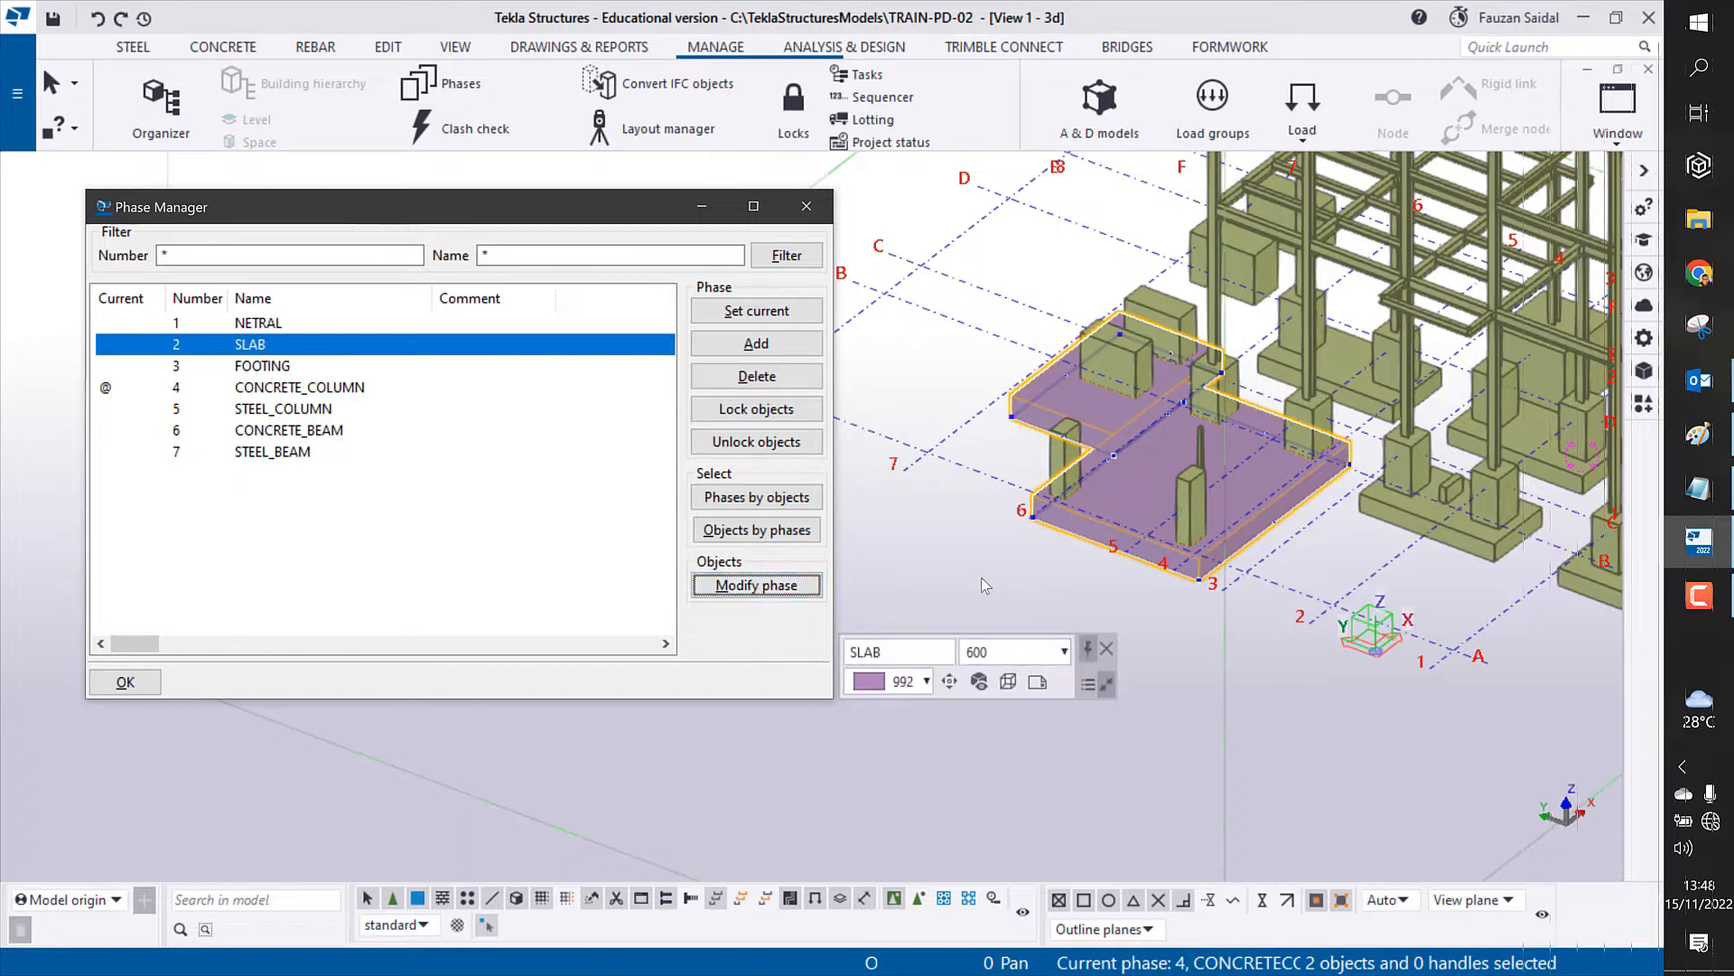
Step: Clear the selection and select all objects belonging to the SLAB phase
left_click(1021, 723)
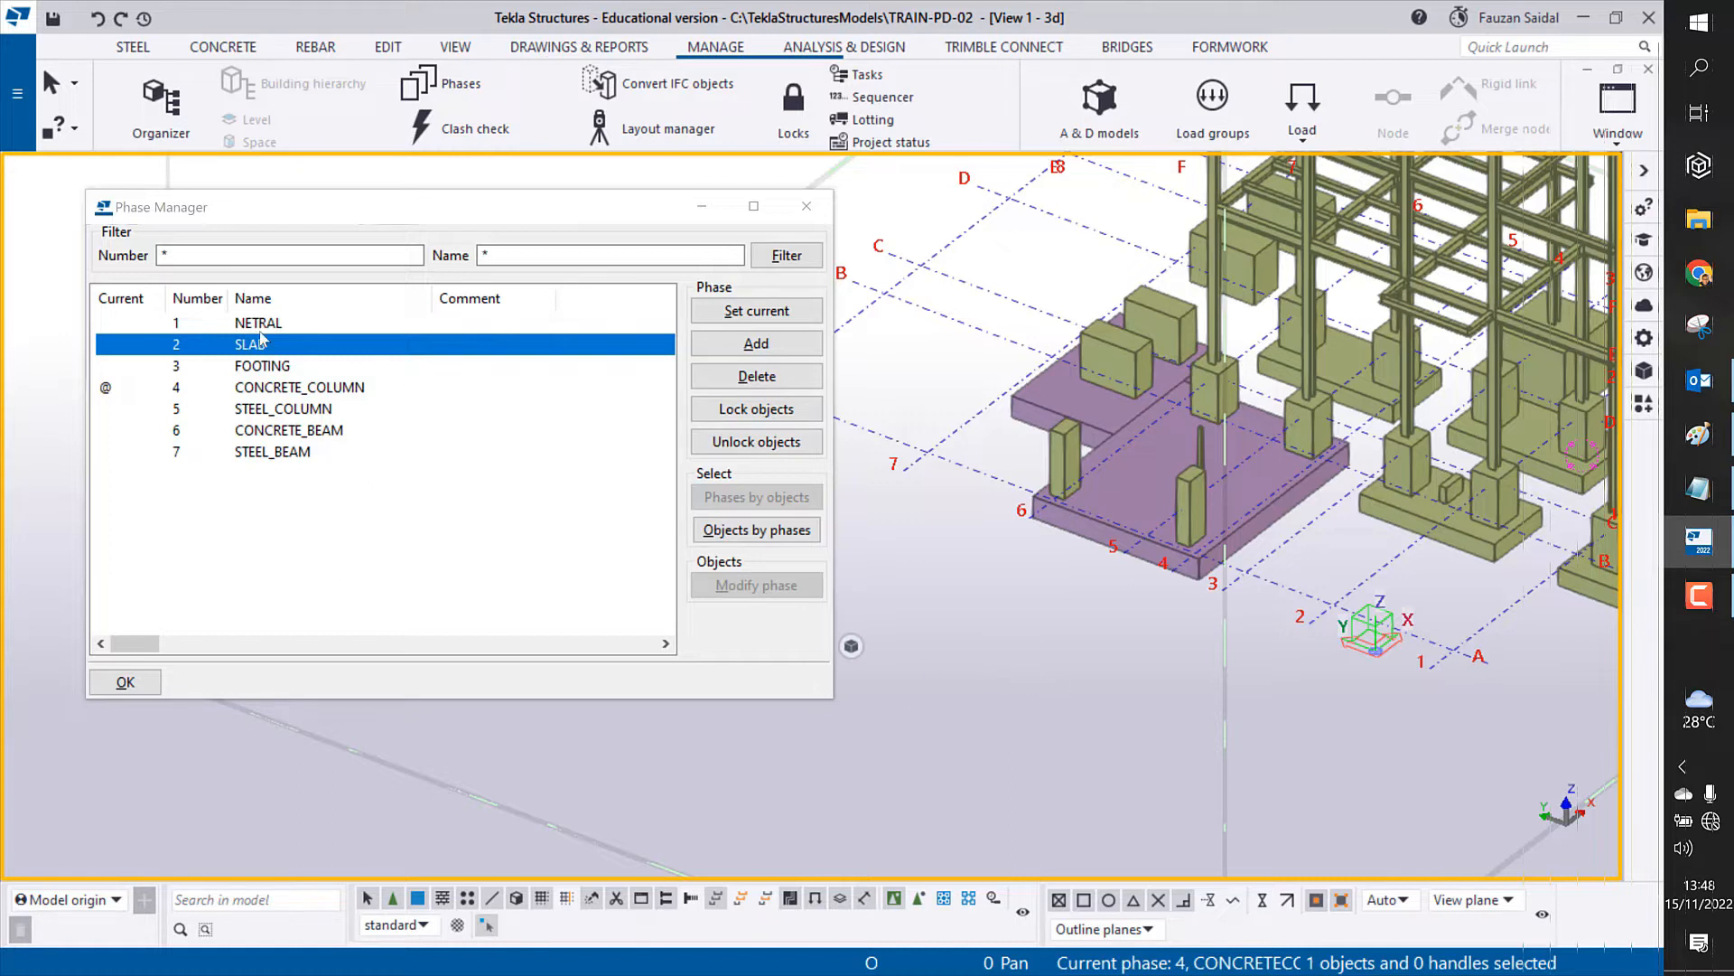
left_click(751, 533)
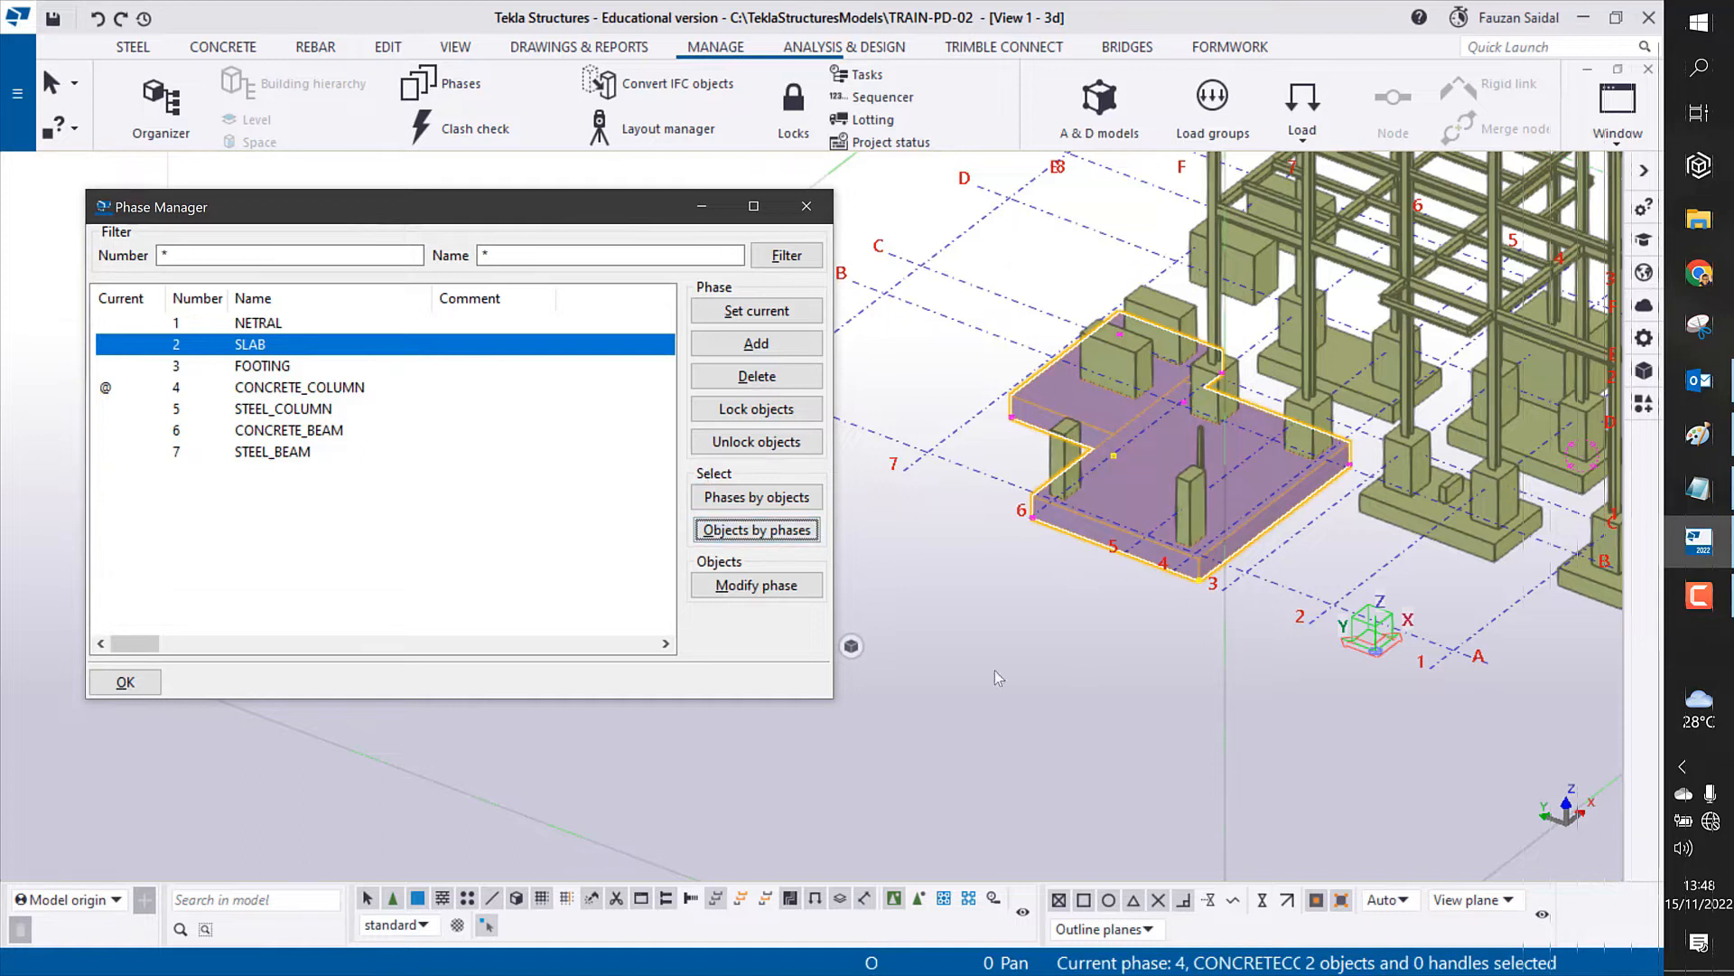
Step: Clear the selection and select the five 500 mm thick footings beneath the steel columns
left_click(1031, 733)
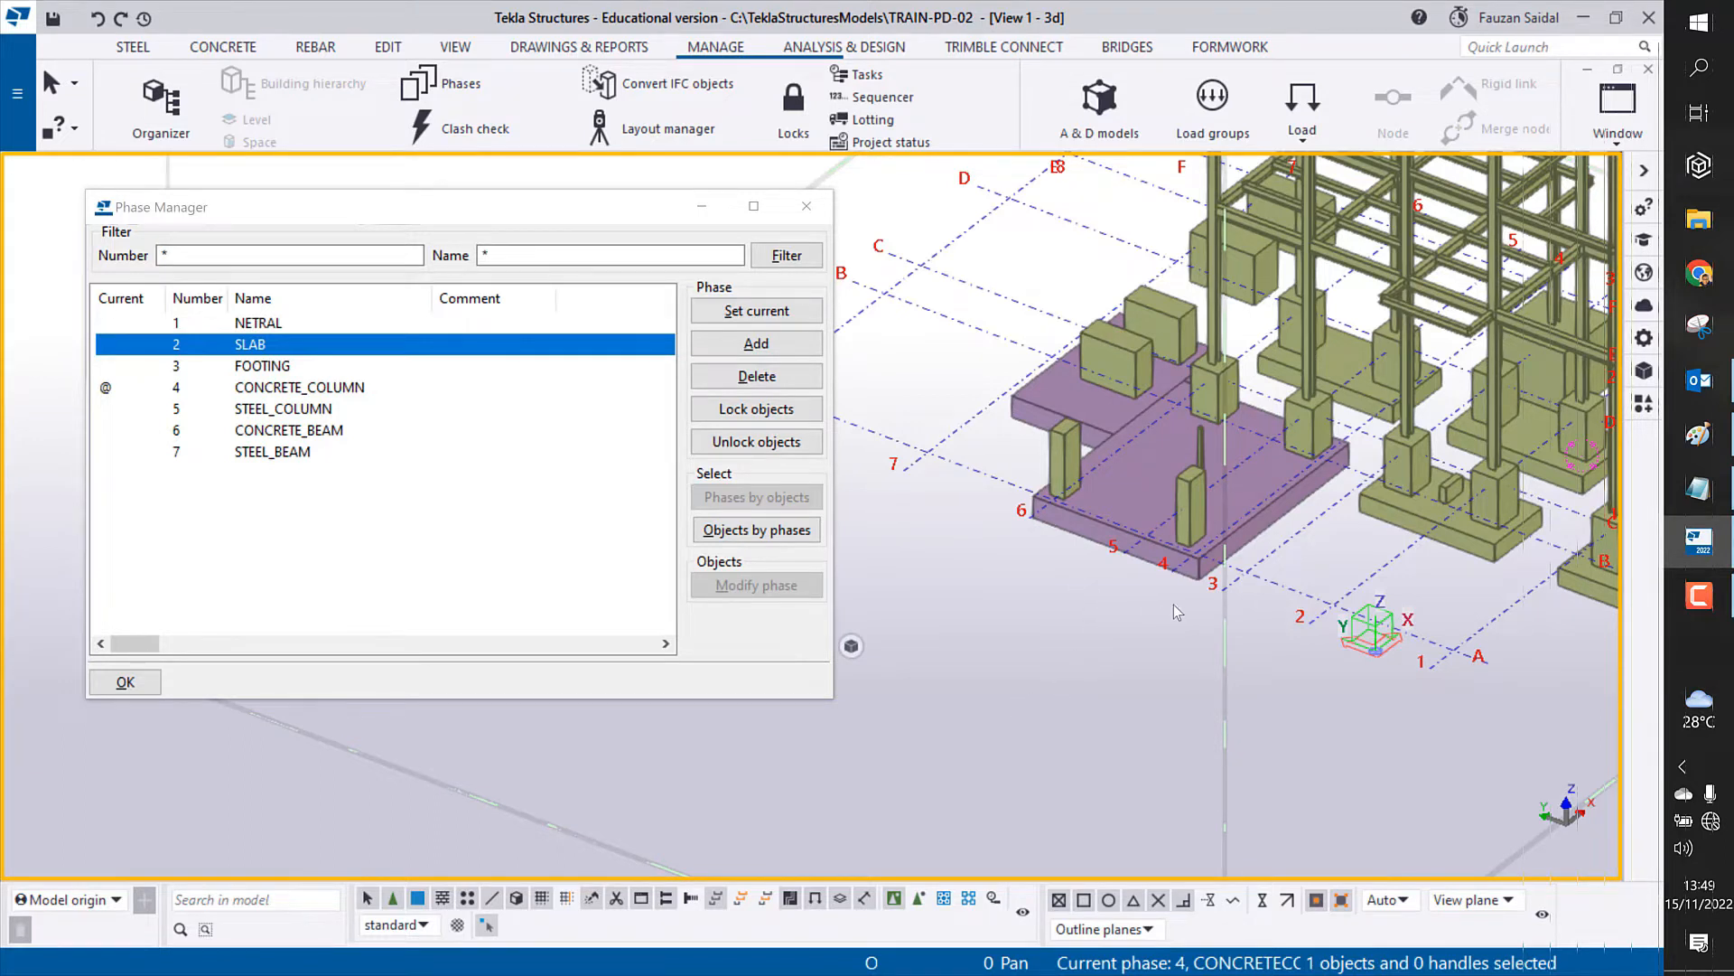
scroll(1097, 572, "down", 5)
scroll(1260, 609, "up", 5)
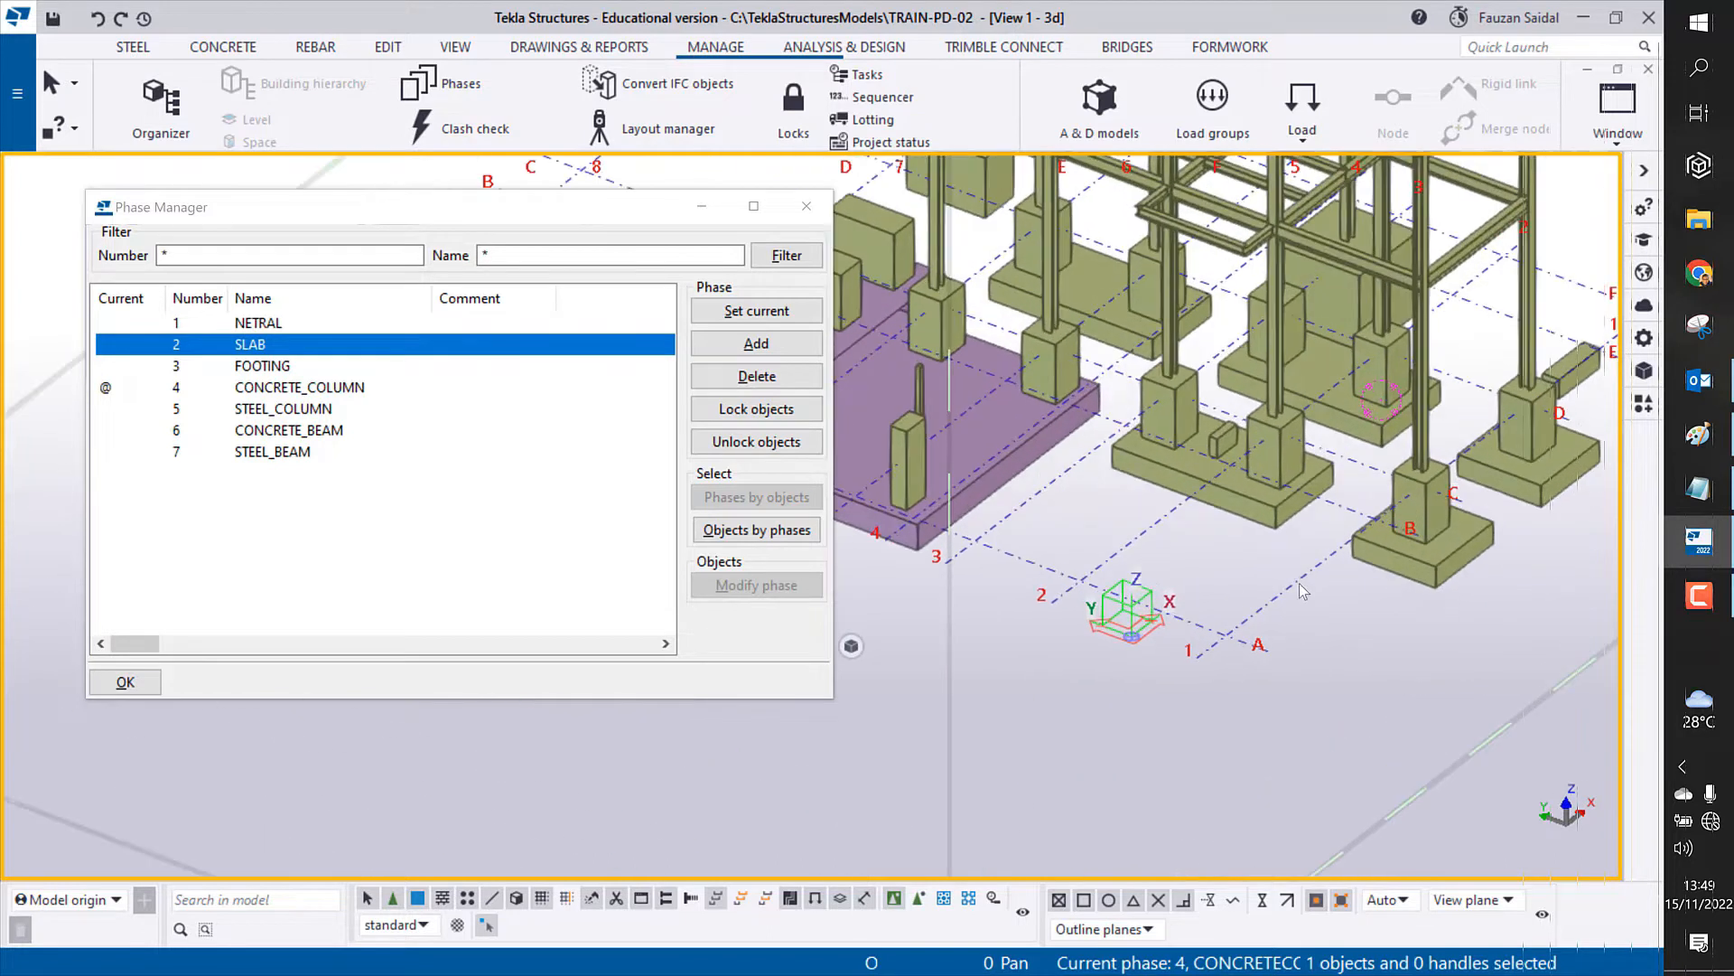
scroll(1286, 609, "down", 3)
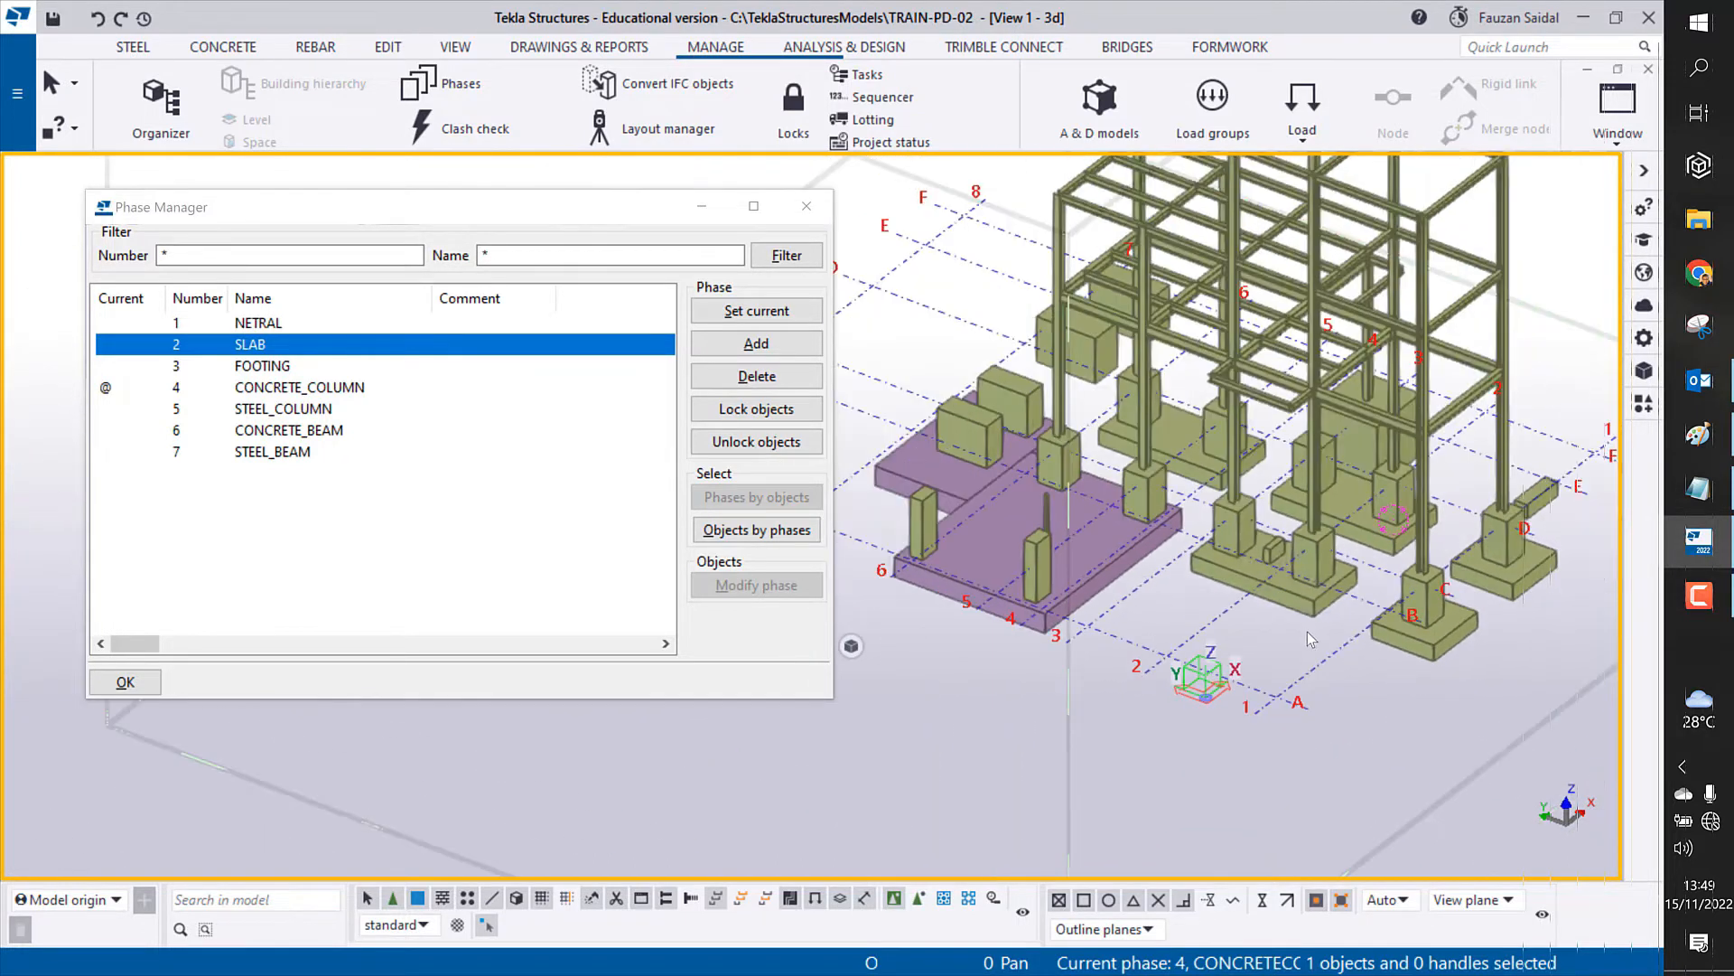
scroll(1294, 687, "down", 1)
scroll(1296, 687, "up", 2)
scroll(1298, 684, "down", 2)
scroll(1326, 698, "up", 2)
left_click(1319, 623)
left_click(1494, 708, "ctrl")
middle_click_drag(1494, 708, 1423, 688)
left_click(1423, 688, "ctrl")
left_click(1212, 635, "ctrl")
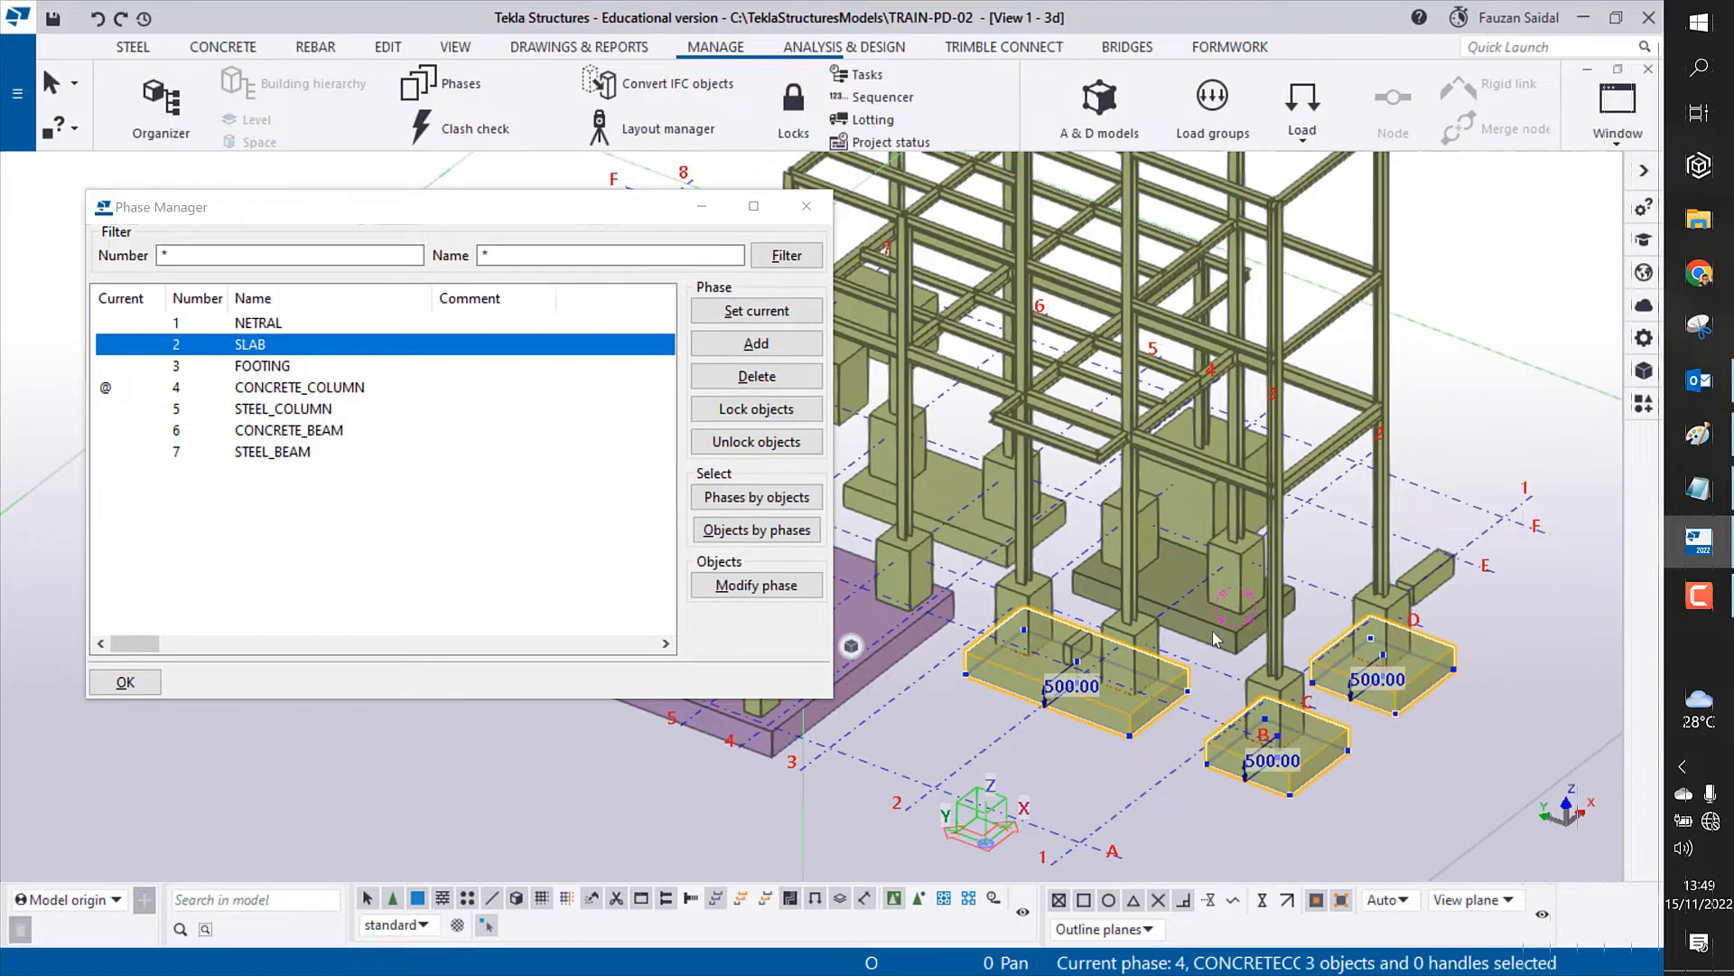
scroll(1211, 624, "up", 3)
scroll(1259, 583, "down", 1)
left_click(1260, 584, "ctrl")
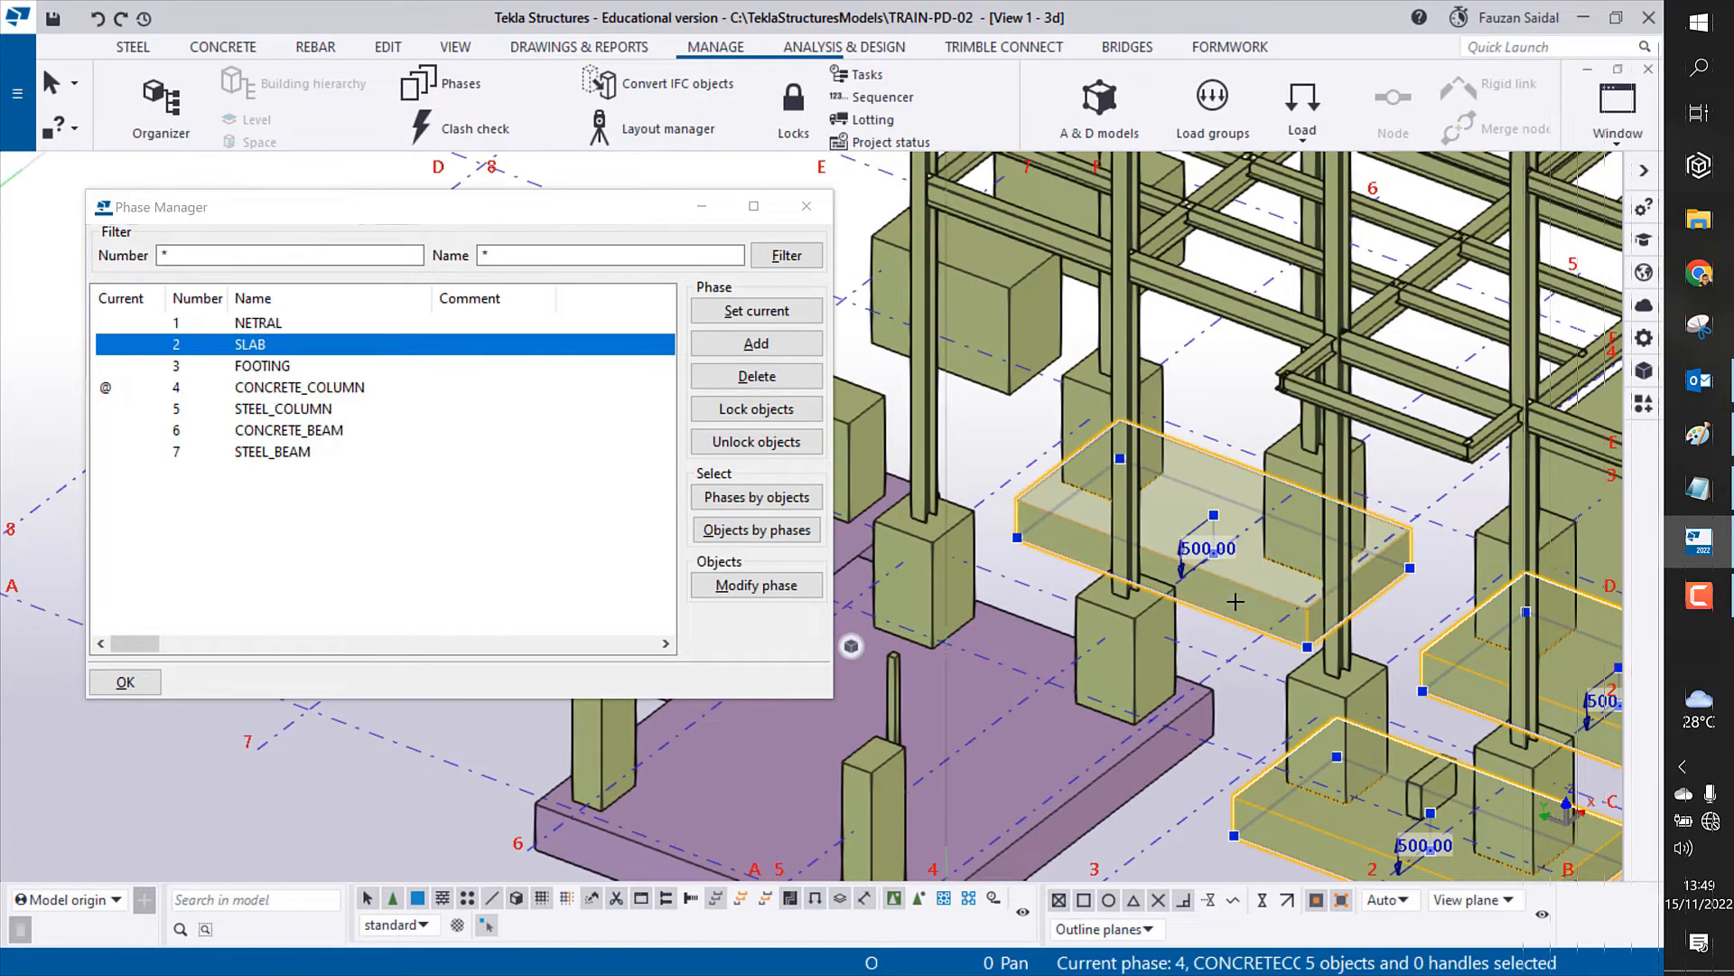
Step: Add the four concrete blocks around grid lines 7 and 8 to the footing selection
scroll(1504, 659, "down", 3)
middle_click_drag(1504, 662, 757, 655, "ctrl")
scroll(1106, 614, "up", 3)
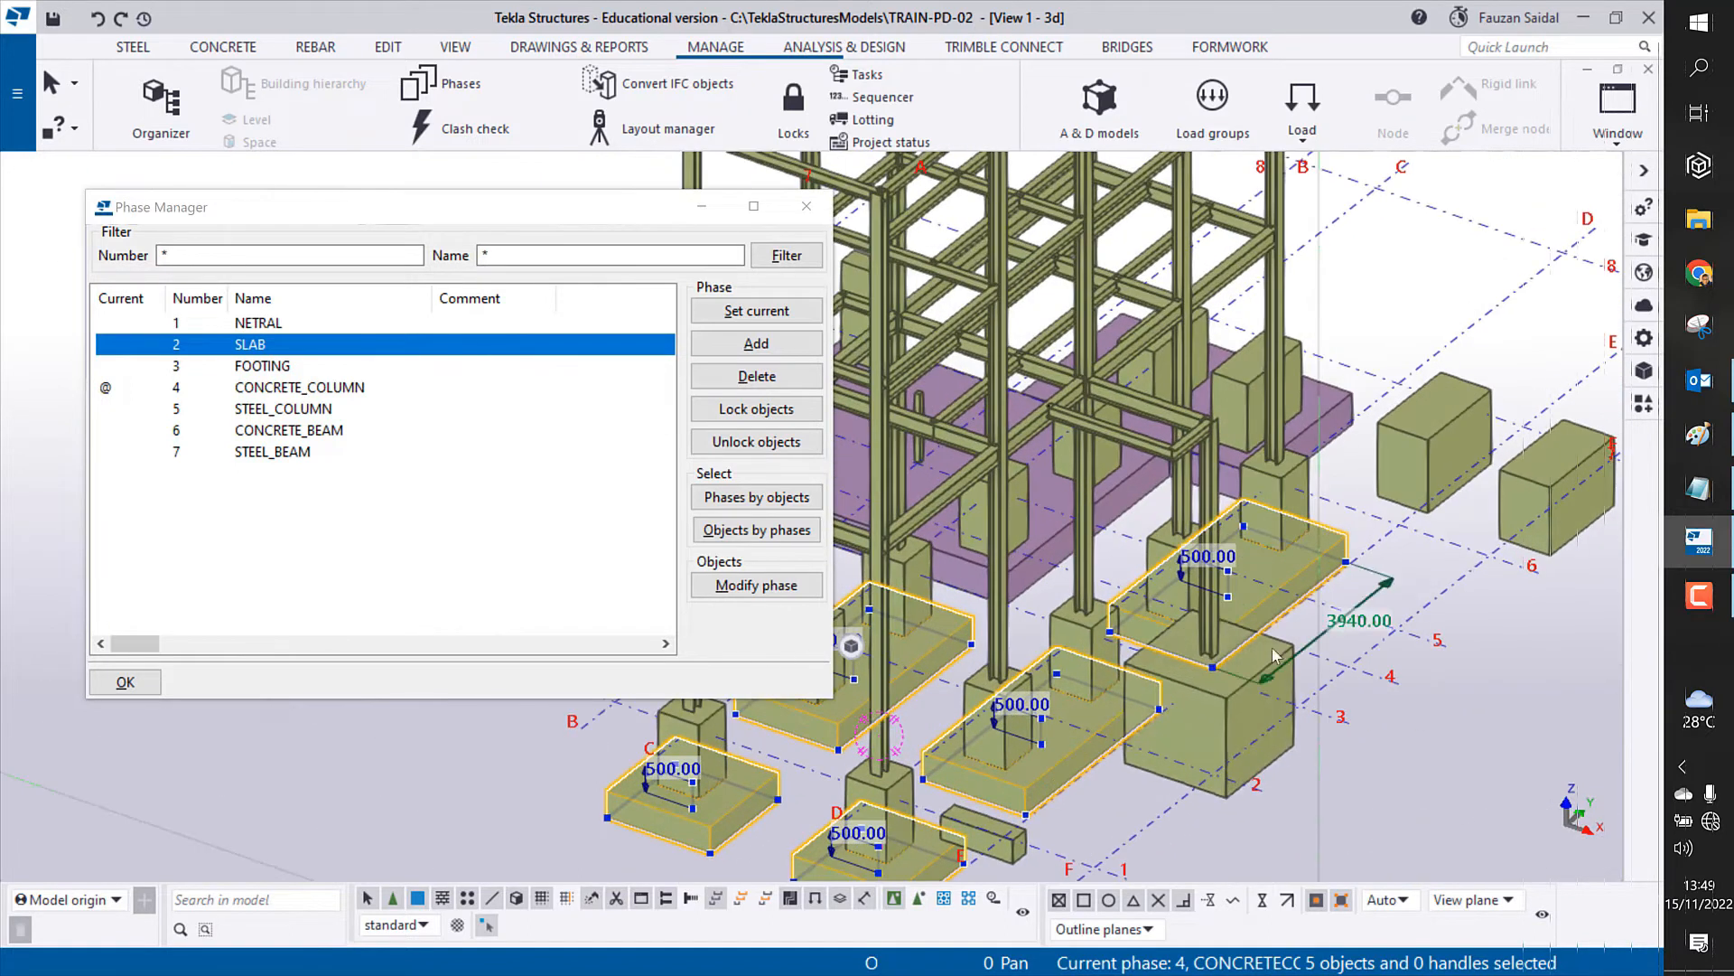
scroll(1210, 630, "up", 1)
scroll(1210, 630, "down", 3)
middle_click_drag(1297, 602, 1286, 584, "ctrl")
scroll(1286, 577, "up", 2)
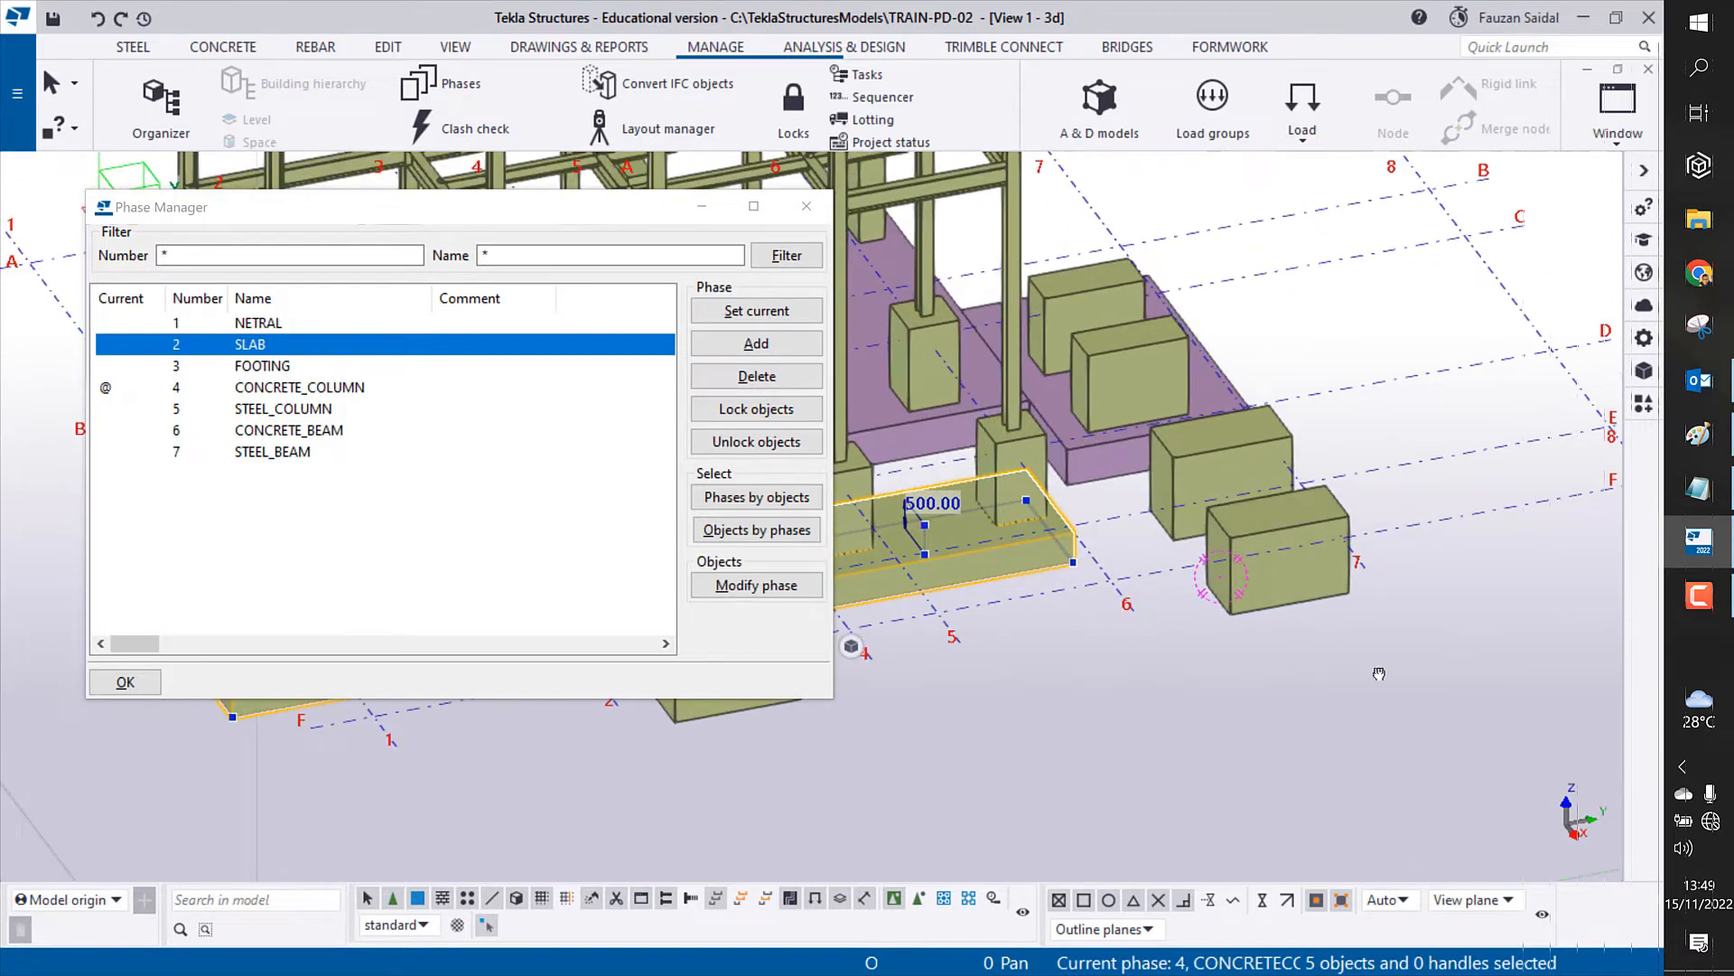
scroll(1304, 596, "down", 3)
scroll(1378, 652, "up", 3)
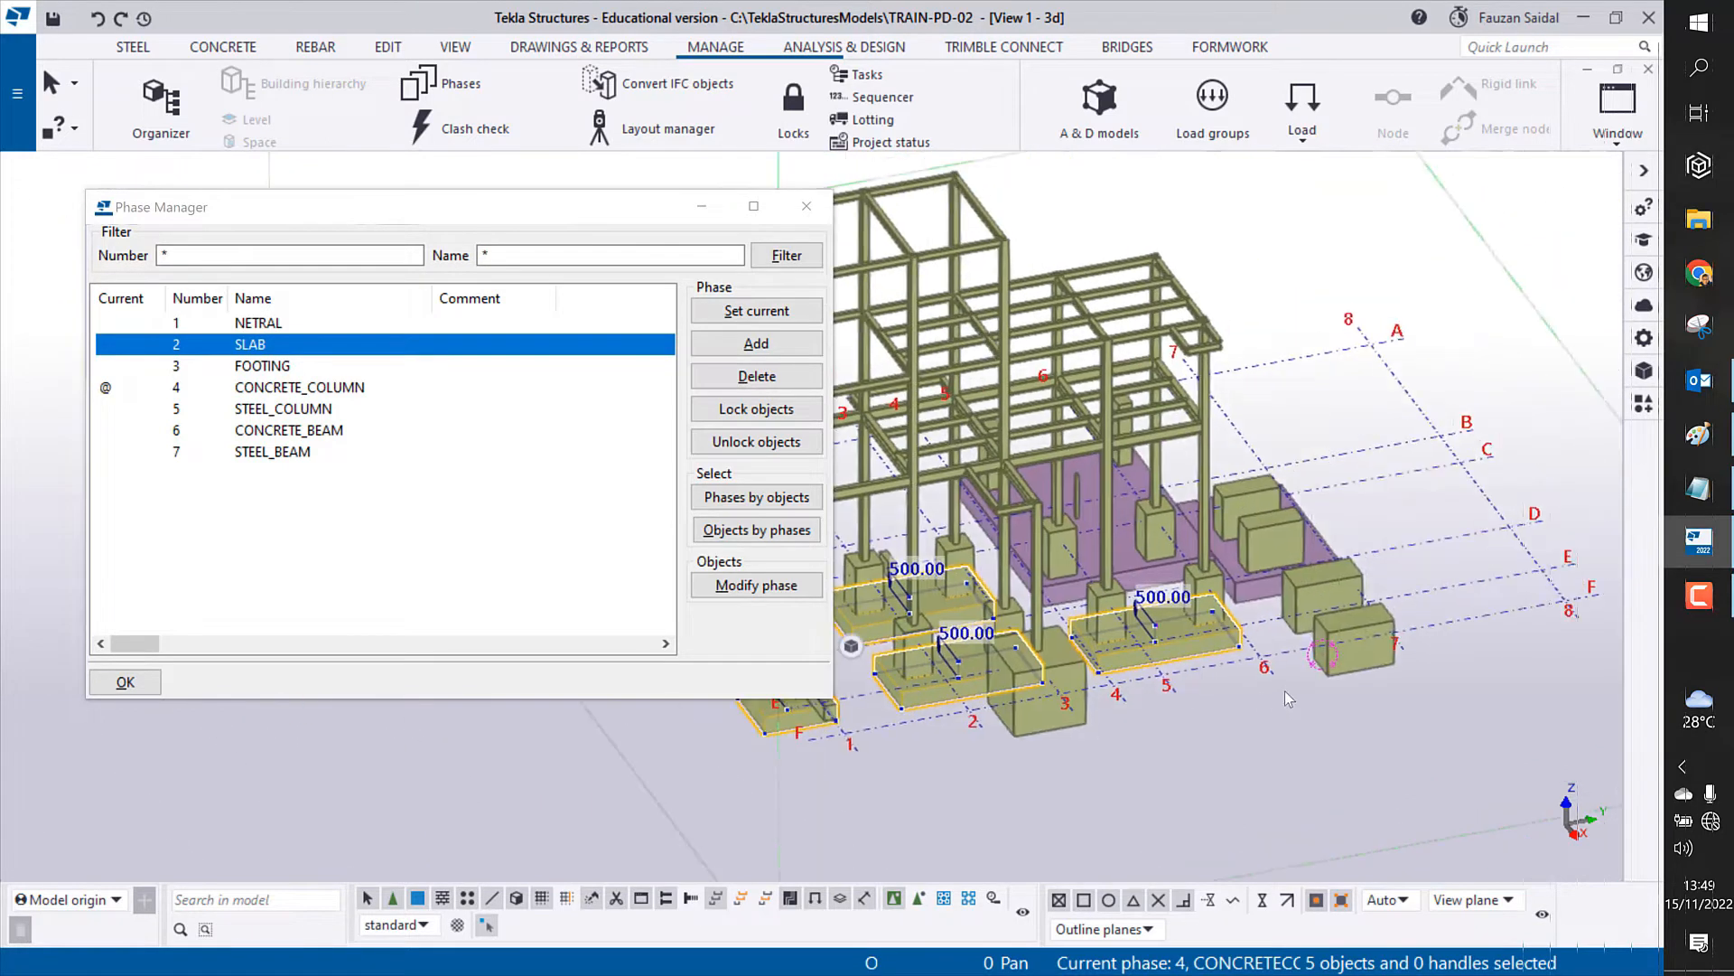
left_click(1378, 652, "ctrl")
left_click(1341, 541, "ctrl")
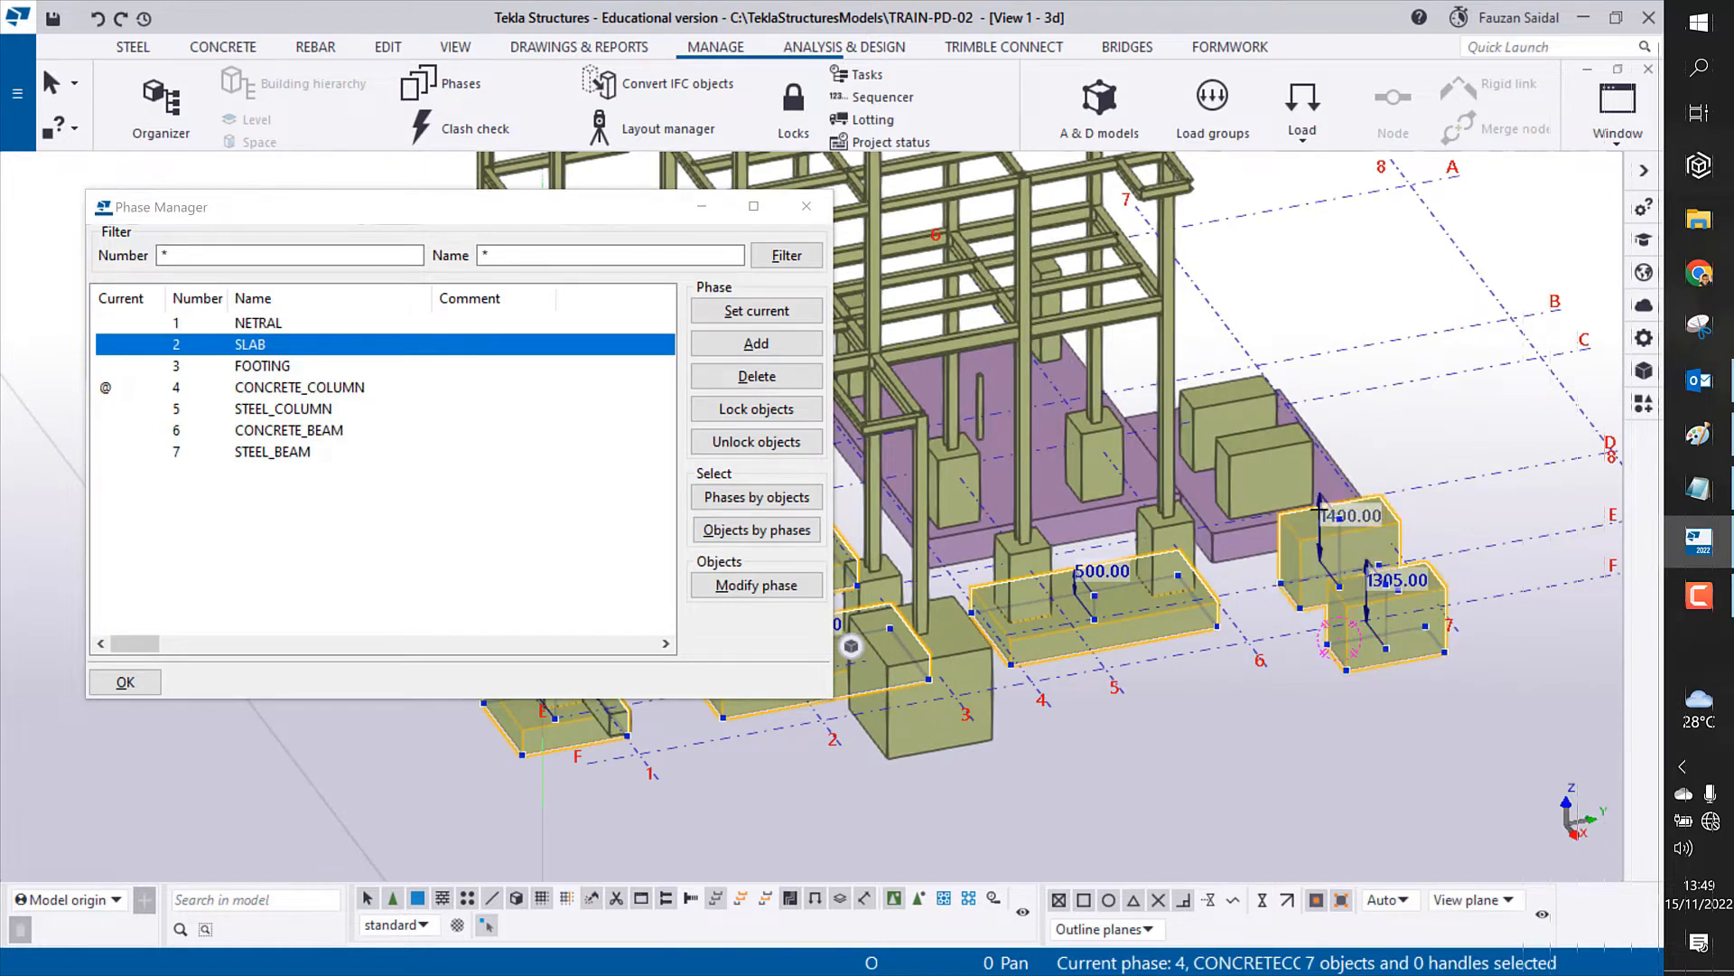
left_click(1276, 452, "ctrl")
left_click(1240, 411, "ctrl")
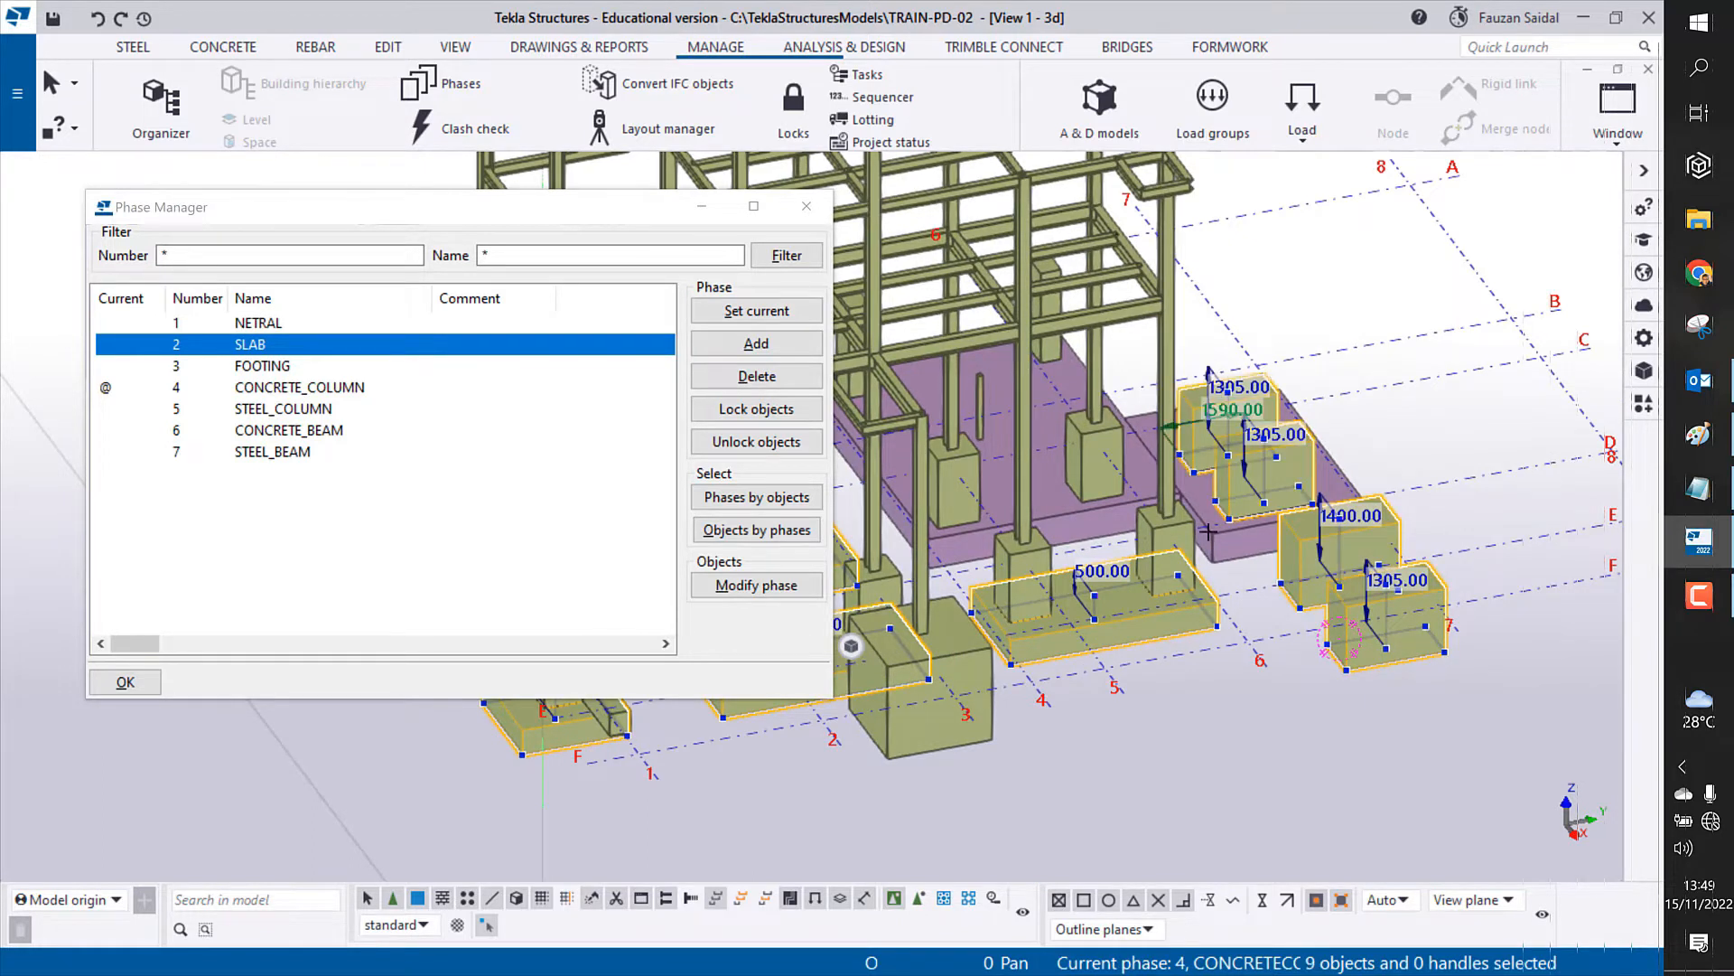
Step: Try to add the two 1840 mm high concrete pieces on the large purple slab to the selection
scroll(1293, 617, "down", 2)
middle_click_drag(1294, 617, 1213, 594, "ctrl")
scroll(1210, 589, "up", 2)
left_click(1411, 536, "ctrl")
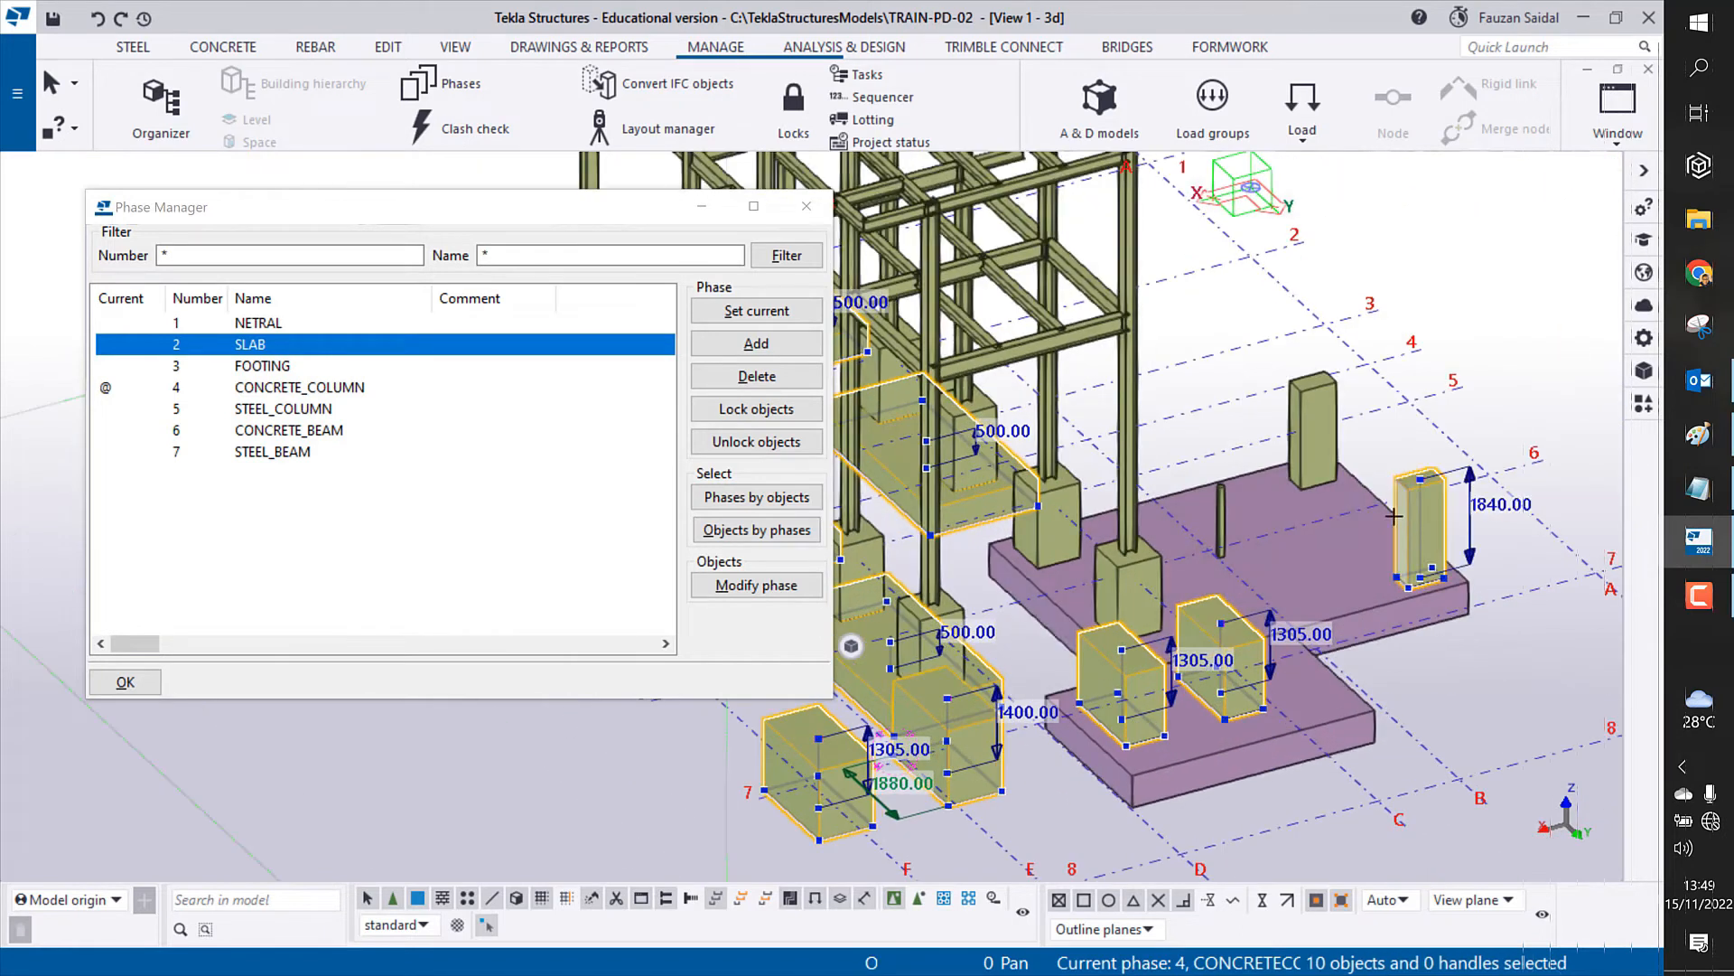
left_click(1313, 428, "ctrl")
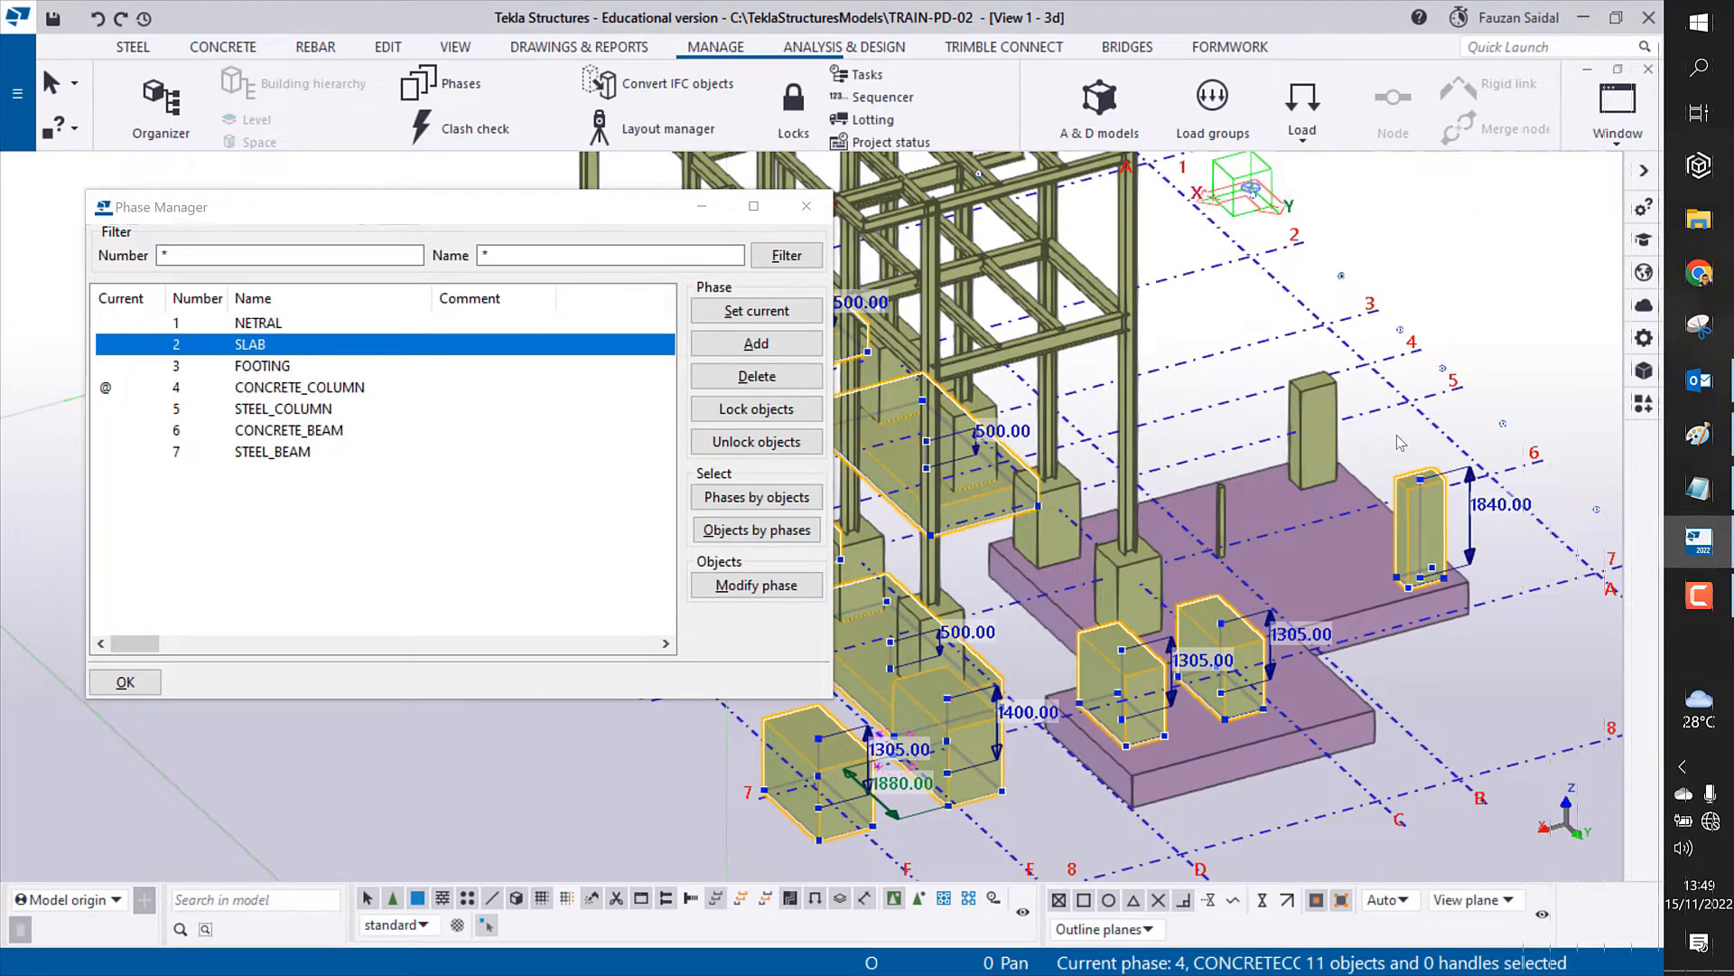
Step: Restart the selection with the two 1840 mm high pieces on the large slab and the four blocks around grid lines 7 and 8
left_click(1313, 442)
left_click(1420, 533, "ctrl")
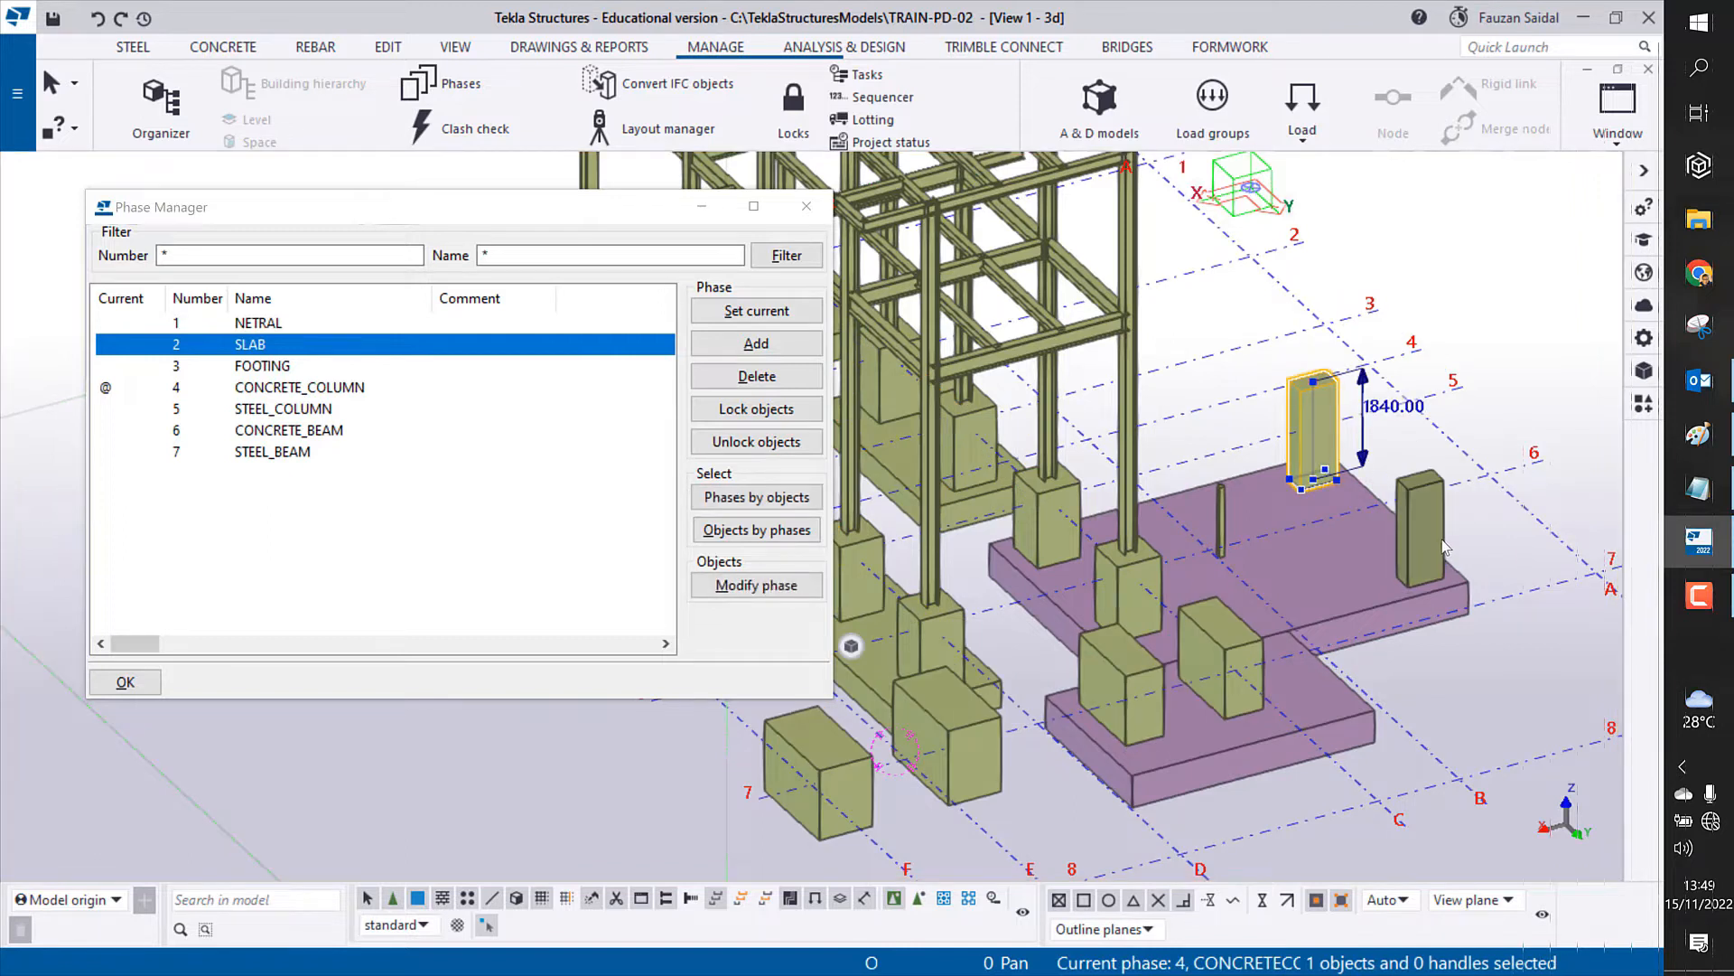
middle_click_drag(1197, 717, 1227, 577)
scroll(1227, 579, "up", 2)
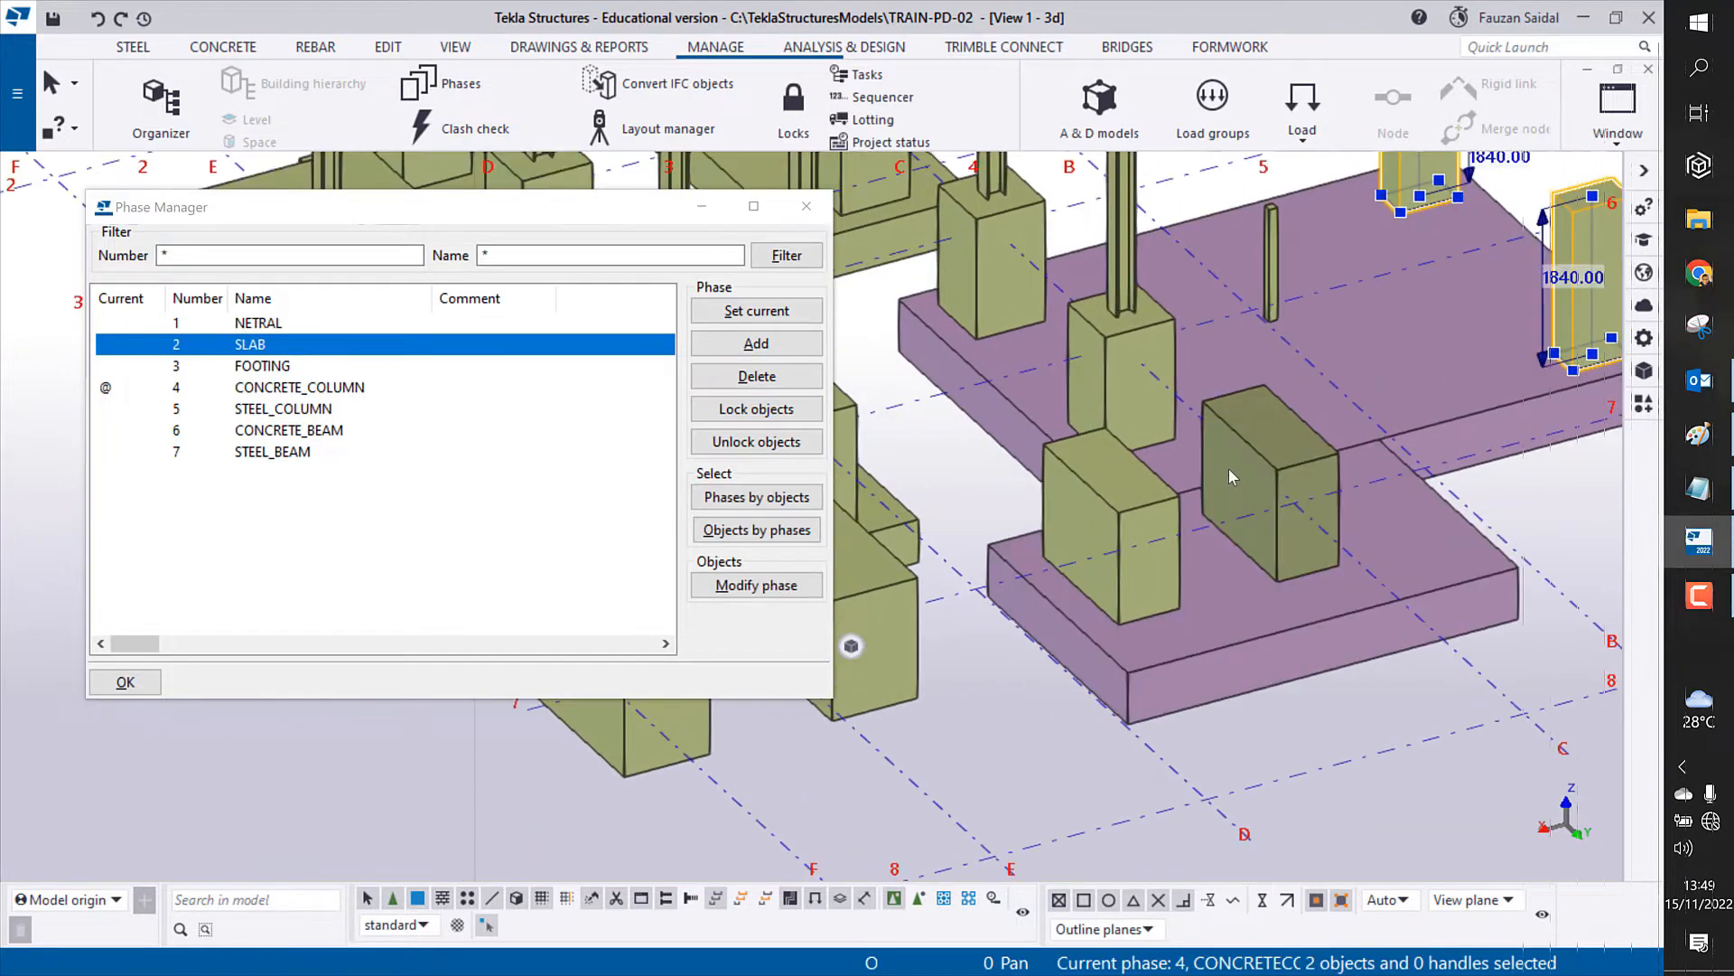
left_click(1228, 469, "ctrl")
left_click(1070, 515, "ctrl")
middle_click_drag(1071, 517, 1401, 497)
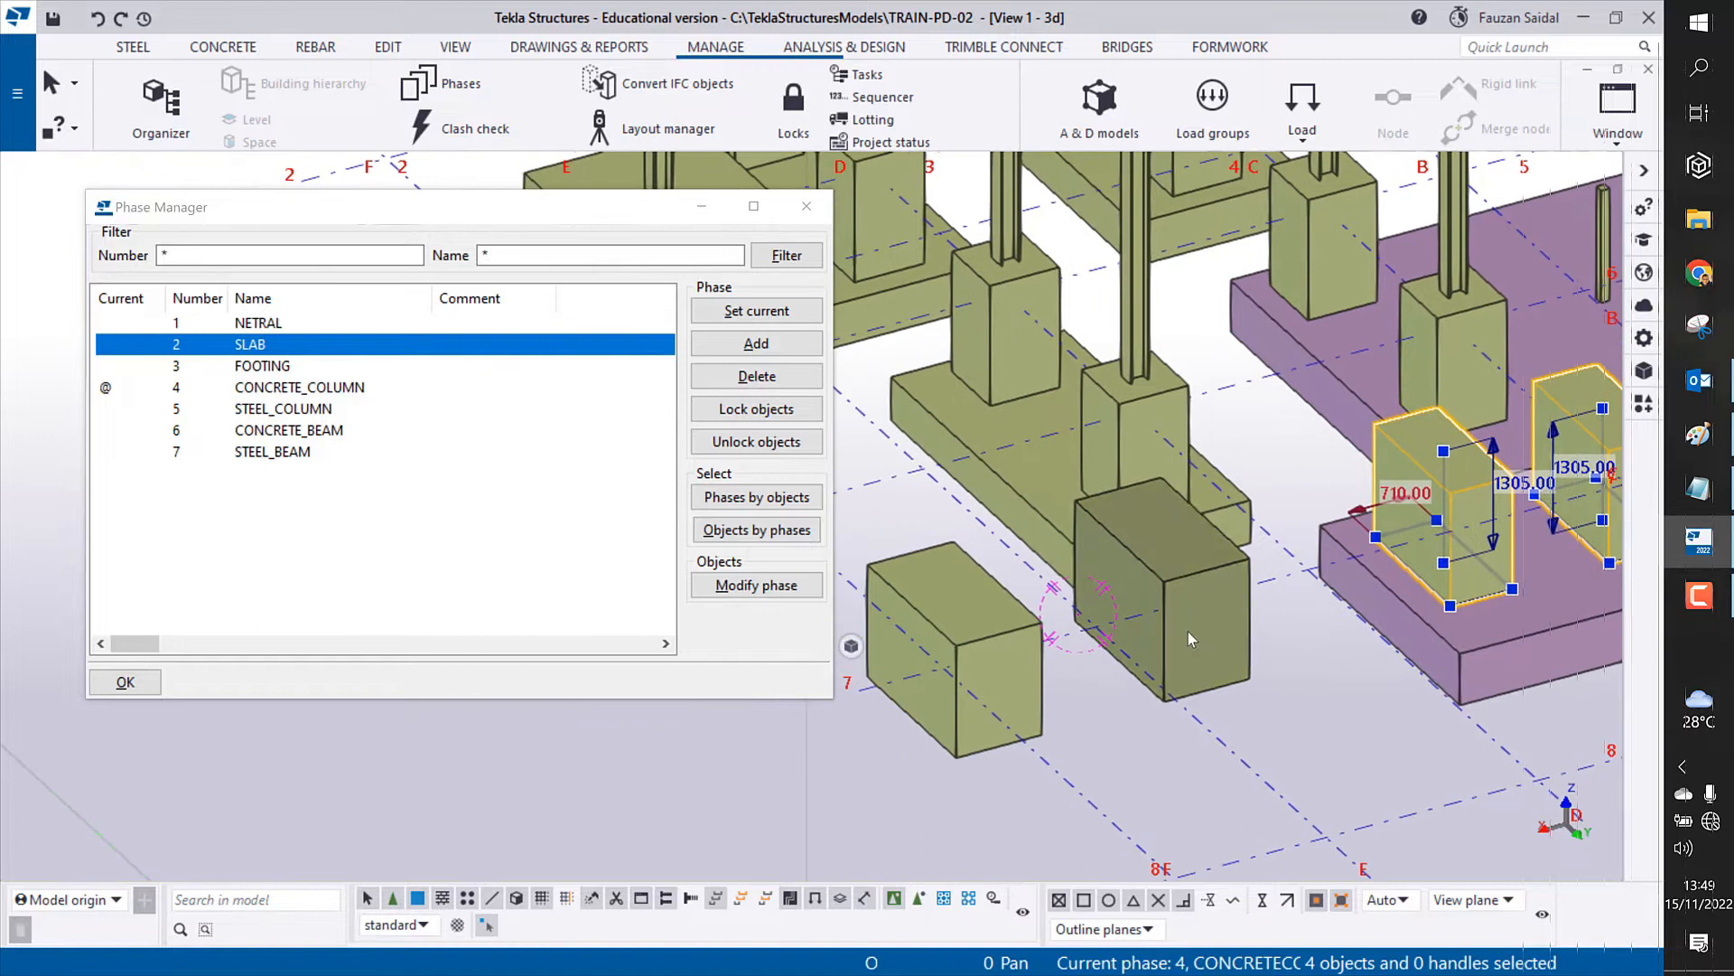
left_click(1189, 632, "ctrl")
left_click(1007, 677, "ctrl")
Step: Add the five 500 mm thick footings and the large 1900 mm high block to the selection
scroll(1021, 675, "down", 2)
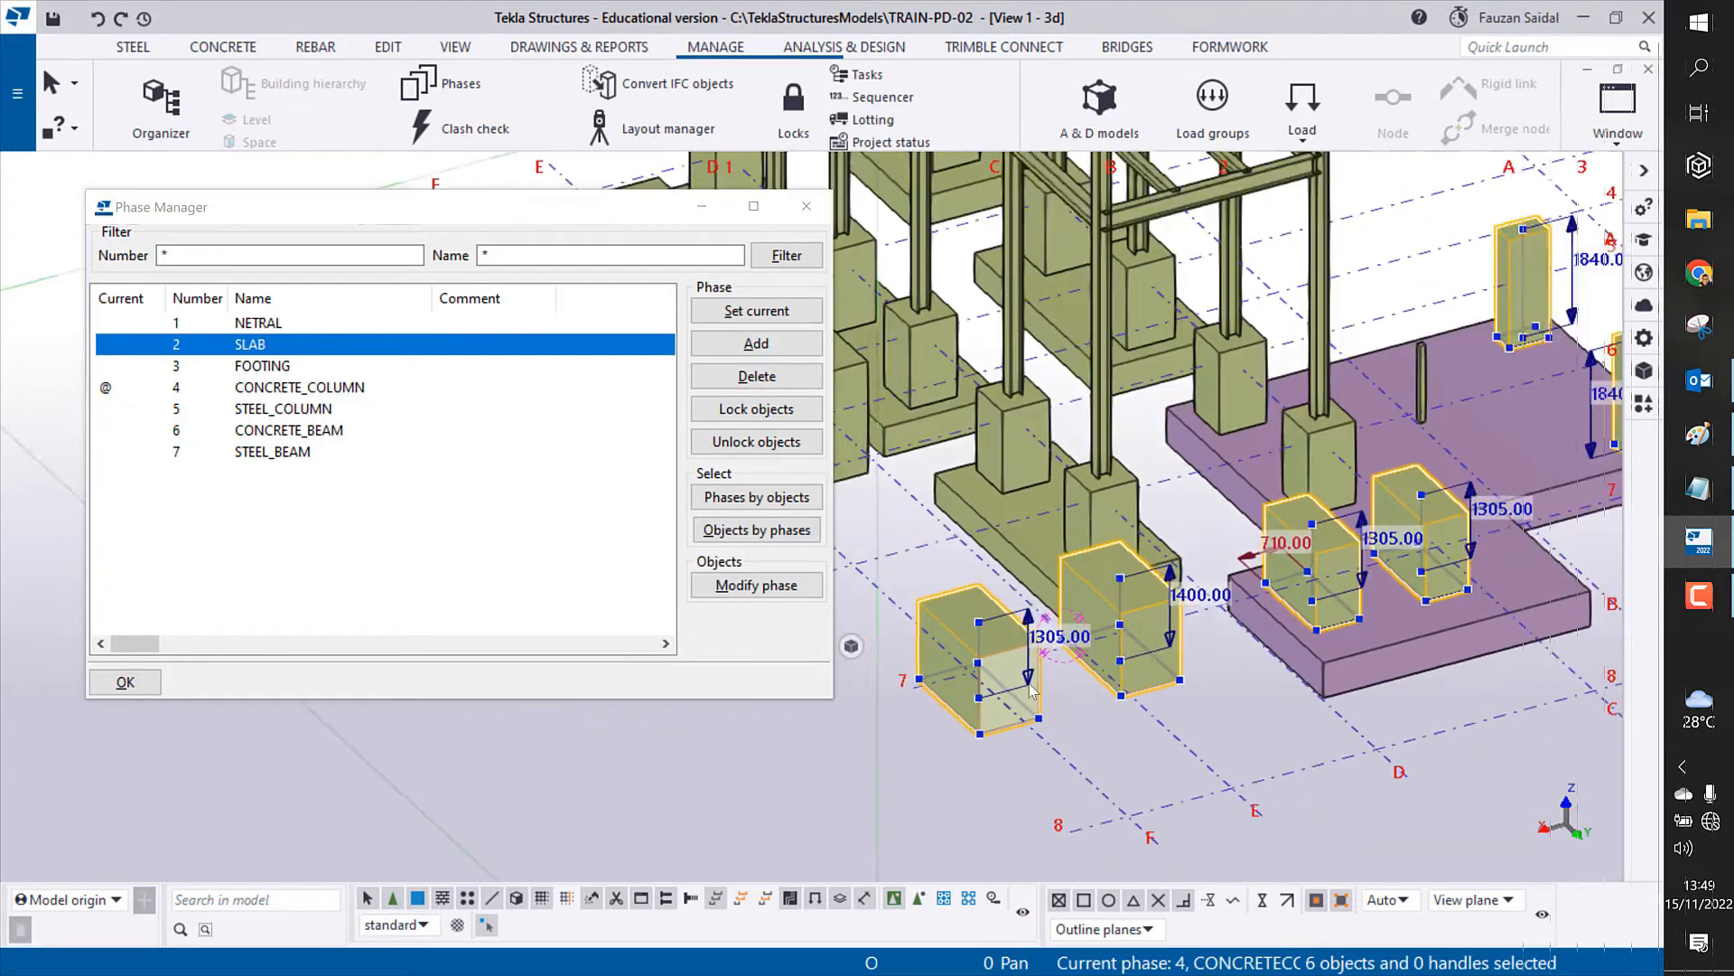
middle_click_drag(967, 531, 1270, 748)
scroll(1270, 748, "up", 2)
left_click(1287, 740, "ctrl")
left_click(1432, 571, "ctrl")
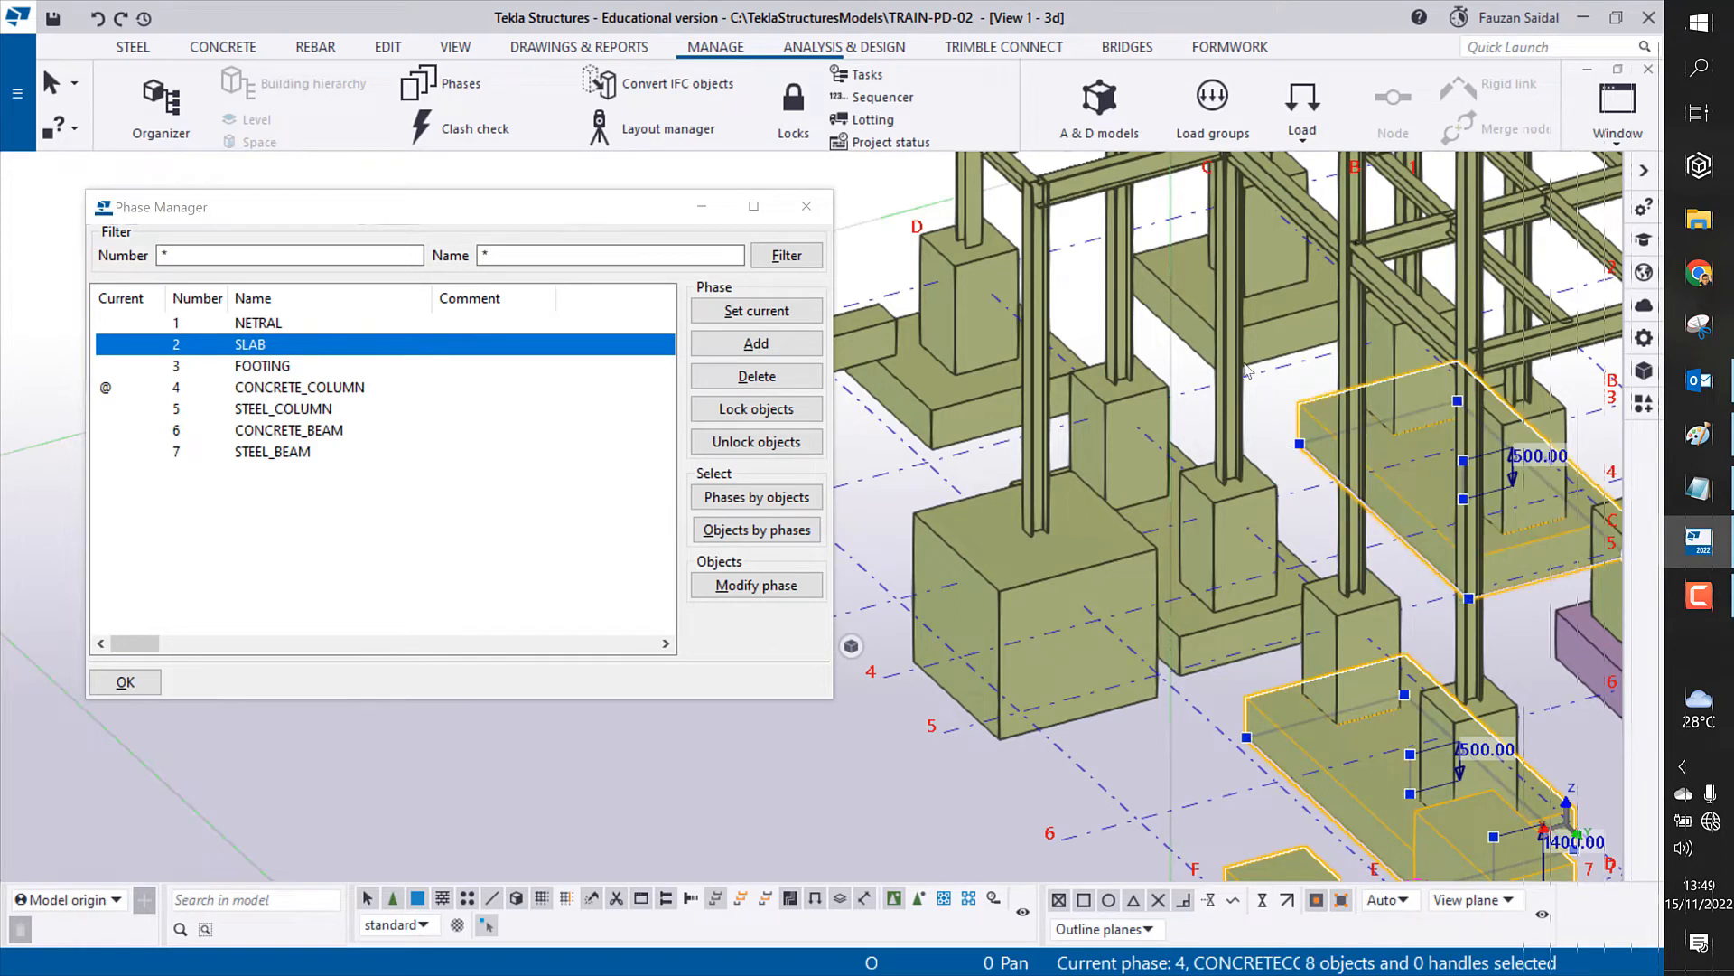
left_click(1188, 284, "ctrl")
left_click(1005, 403, "ctrl")
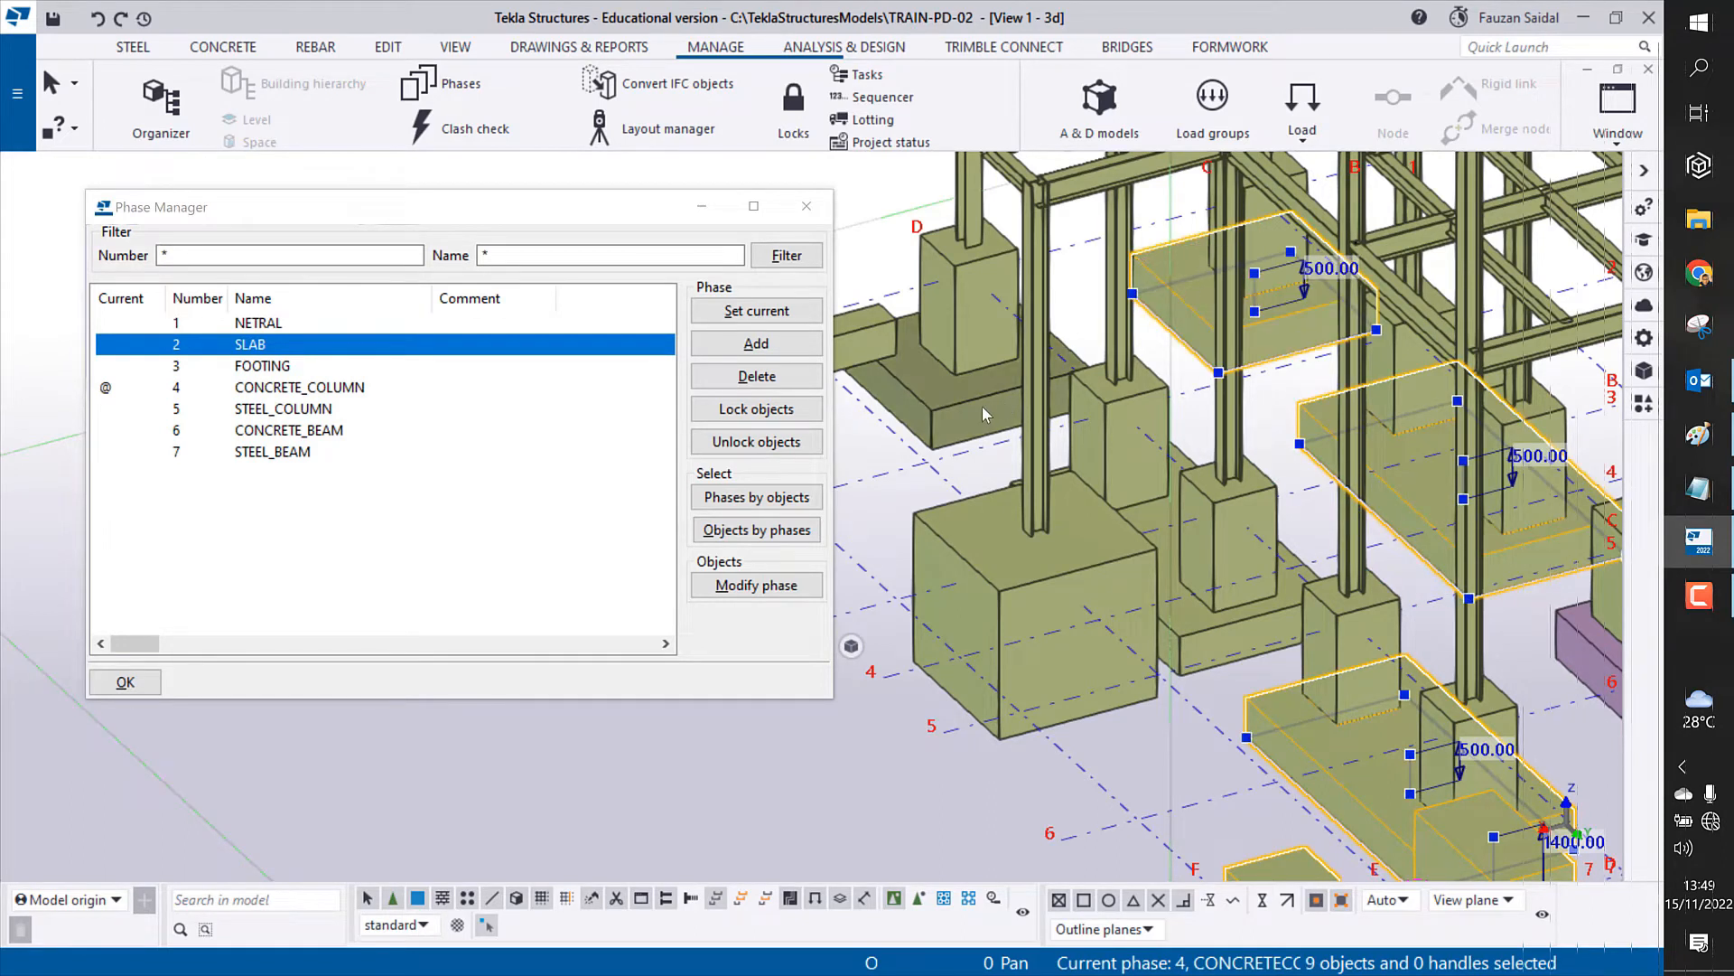
left_click(1249, 622, "ctrl")
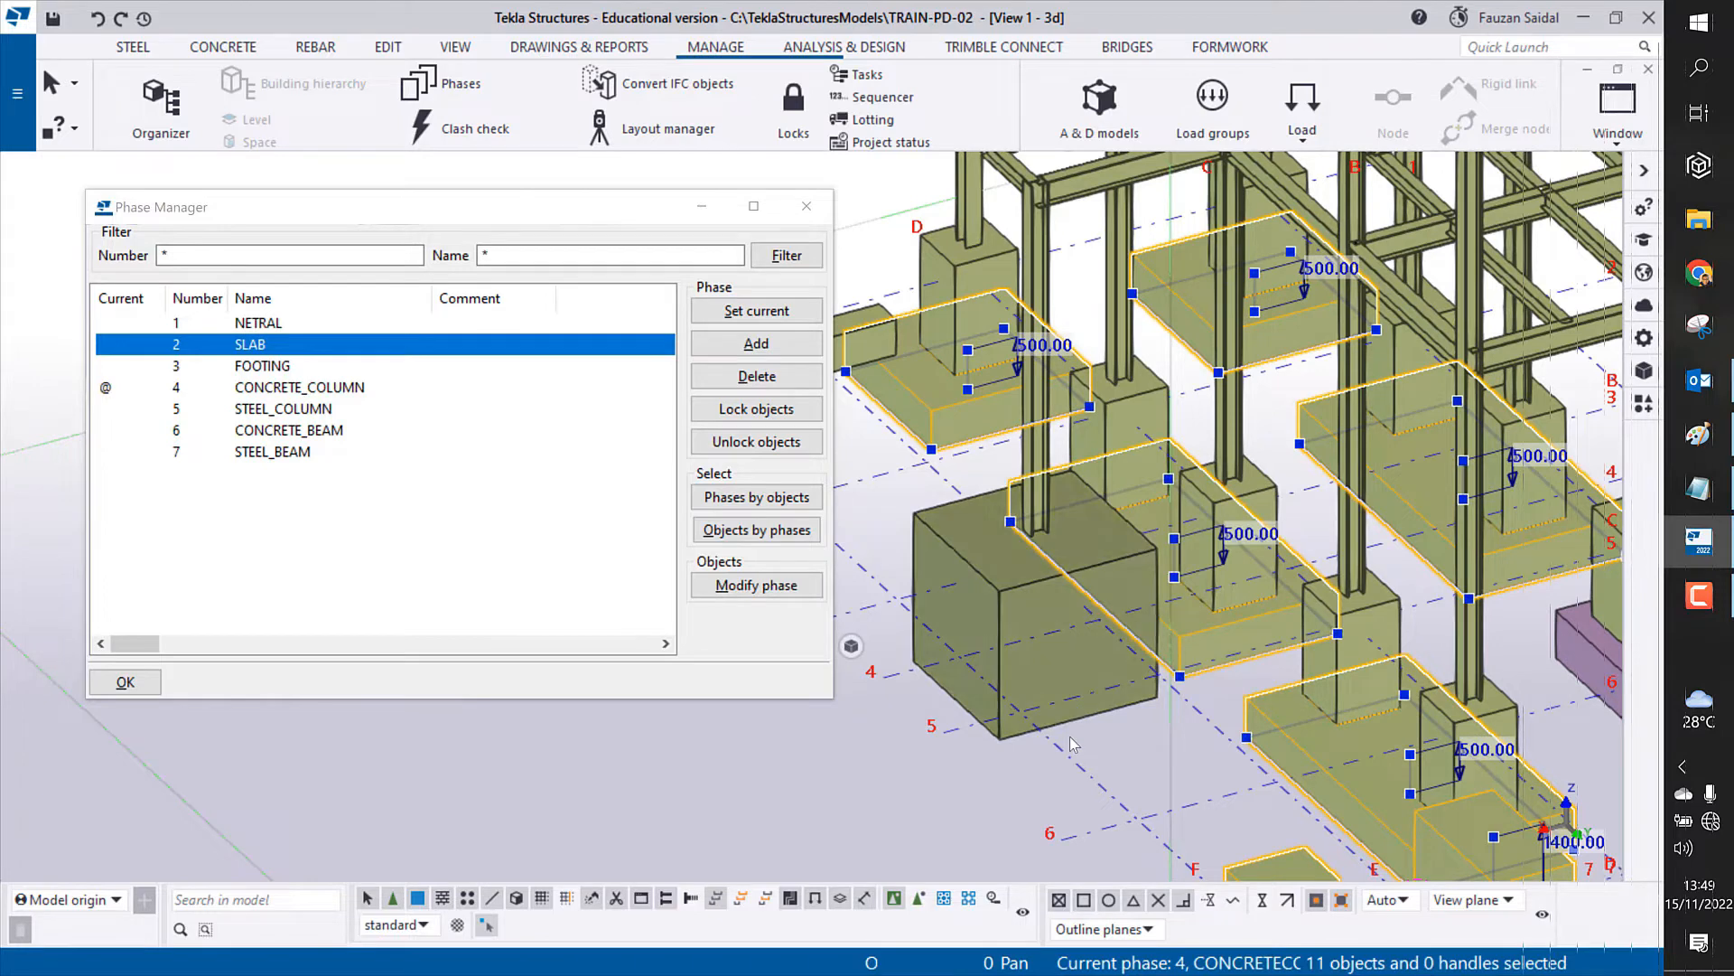
scroll(1091, 729, "down", 4)
scroll(1106, 712, "up", 4)
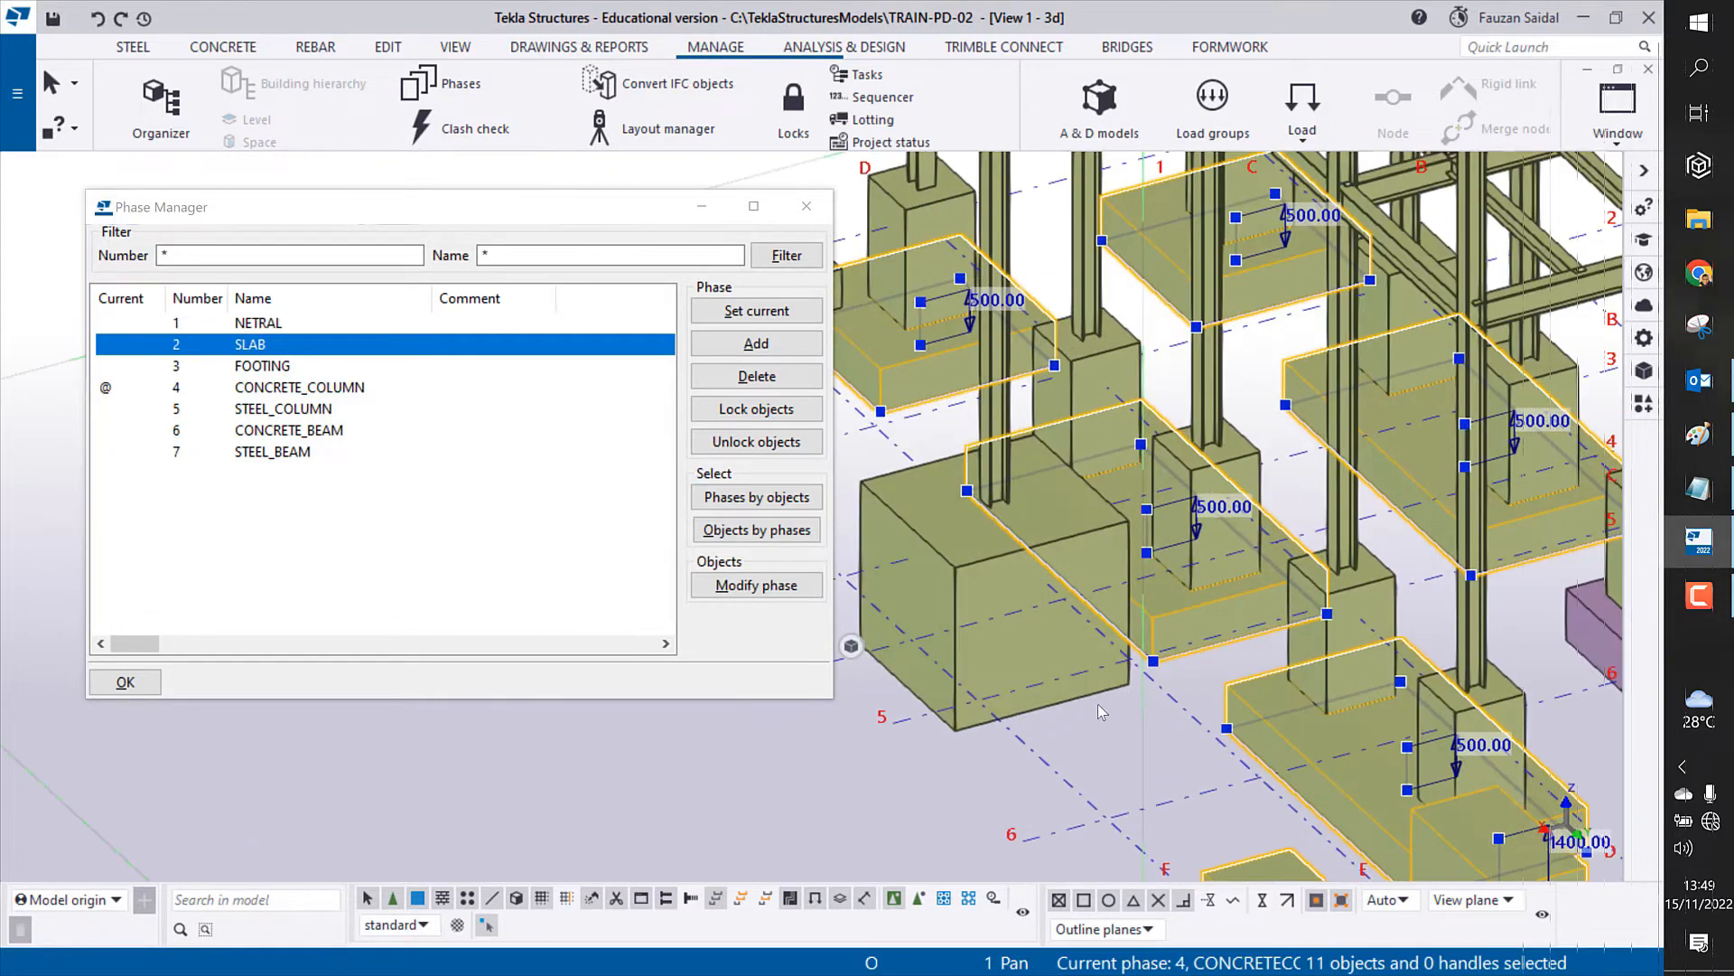
left_click(1100, 688, "ctrl")
Step: Examine the model from several sides to check that every footing is included in the selection
scroll(1112, 718, "down", 5)
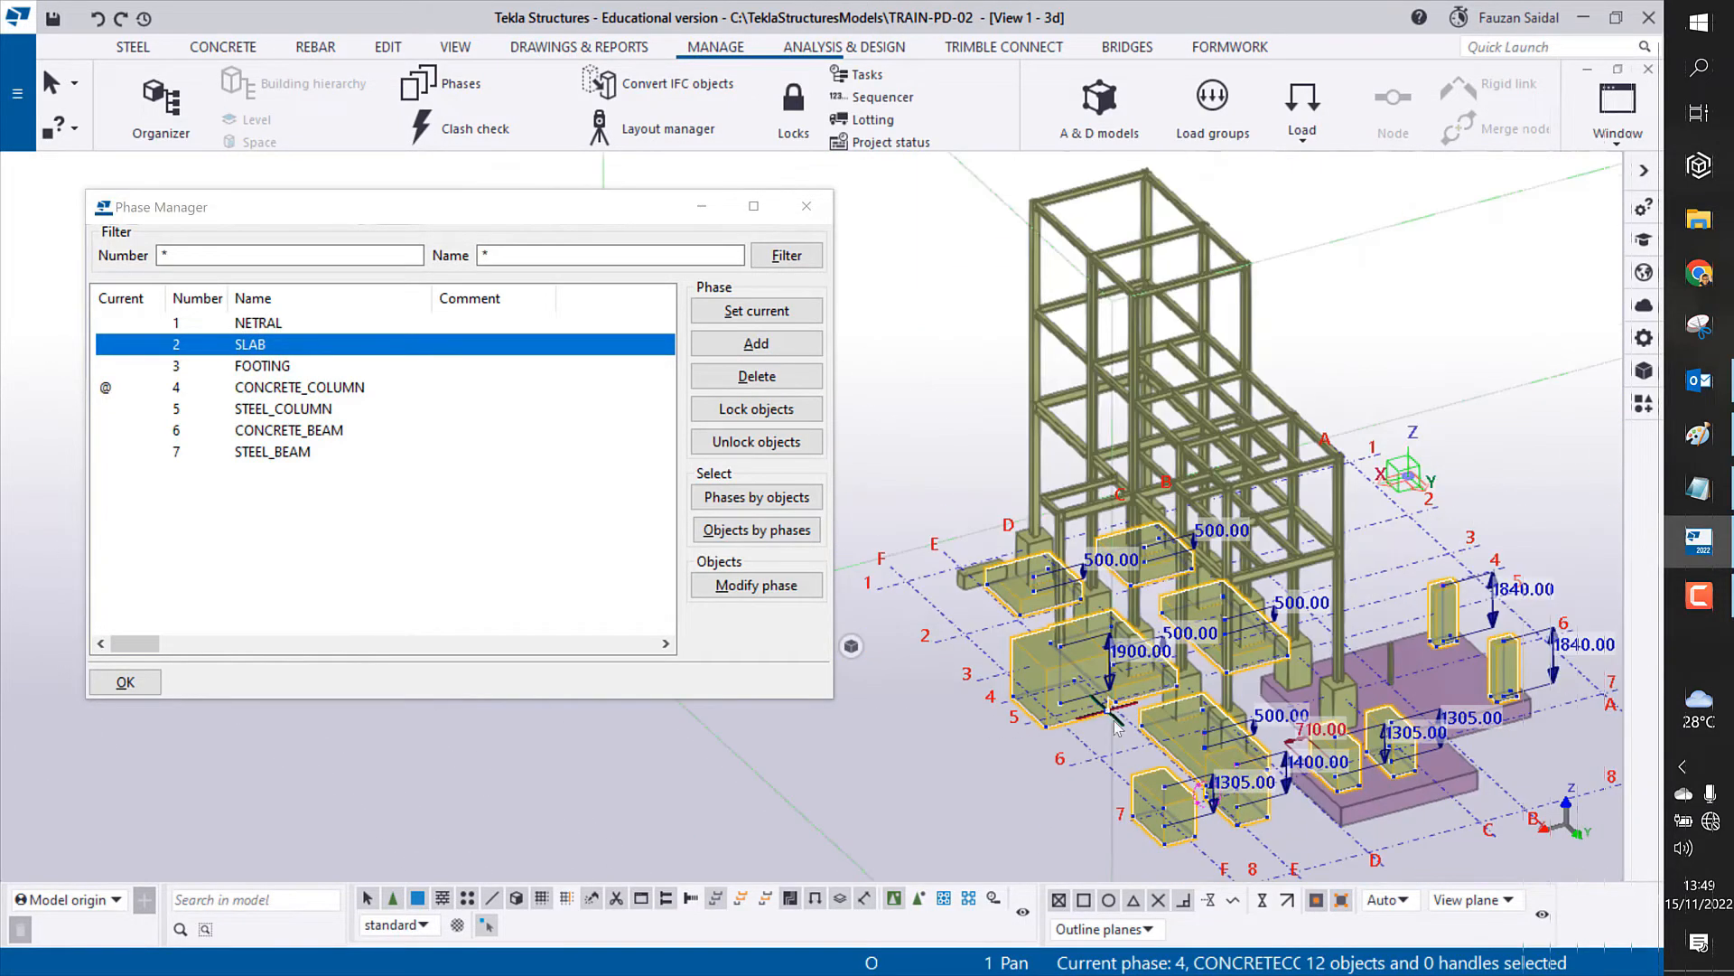
middle_click_drag(1334, 739, 1553, 719, "ctrl")
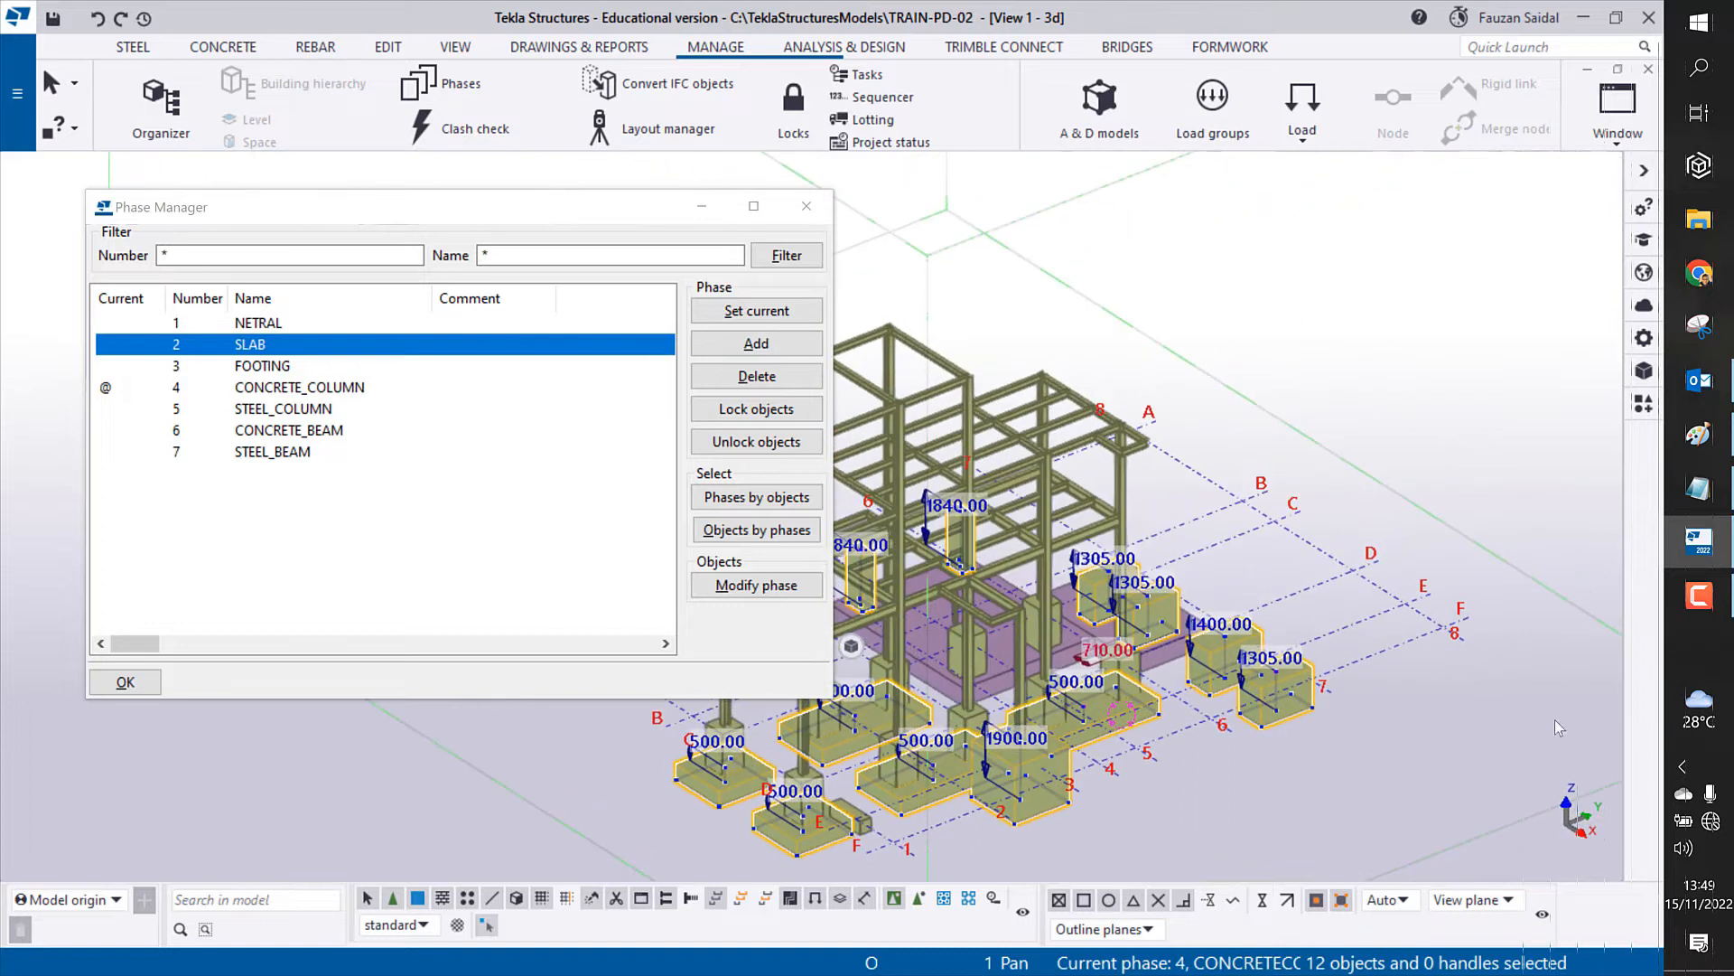
middle_click_drag(1346, 625, 1467, 515)
scroll(1147, 664, "up", 3)
scroll(1116, 727, "down", 4)
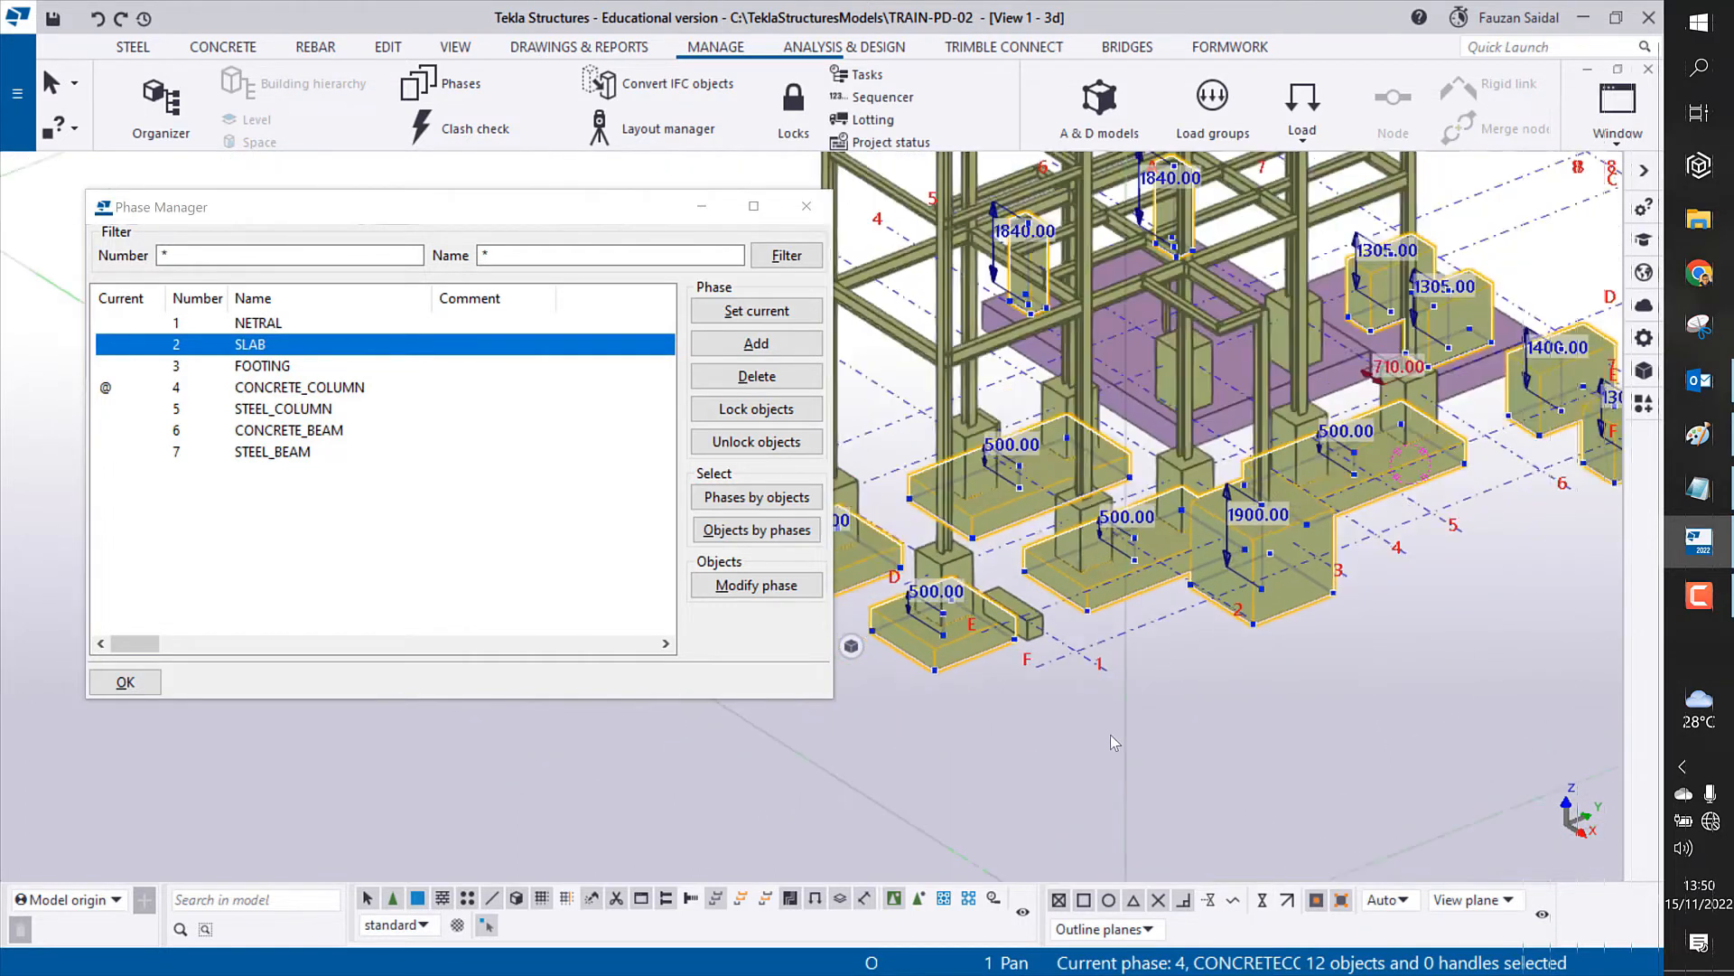
middle_click_drag(1159, 696, 1211, 669, "ctrl")
scroll(1183, 712, "up", 6)
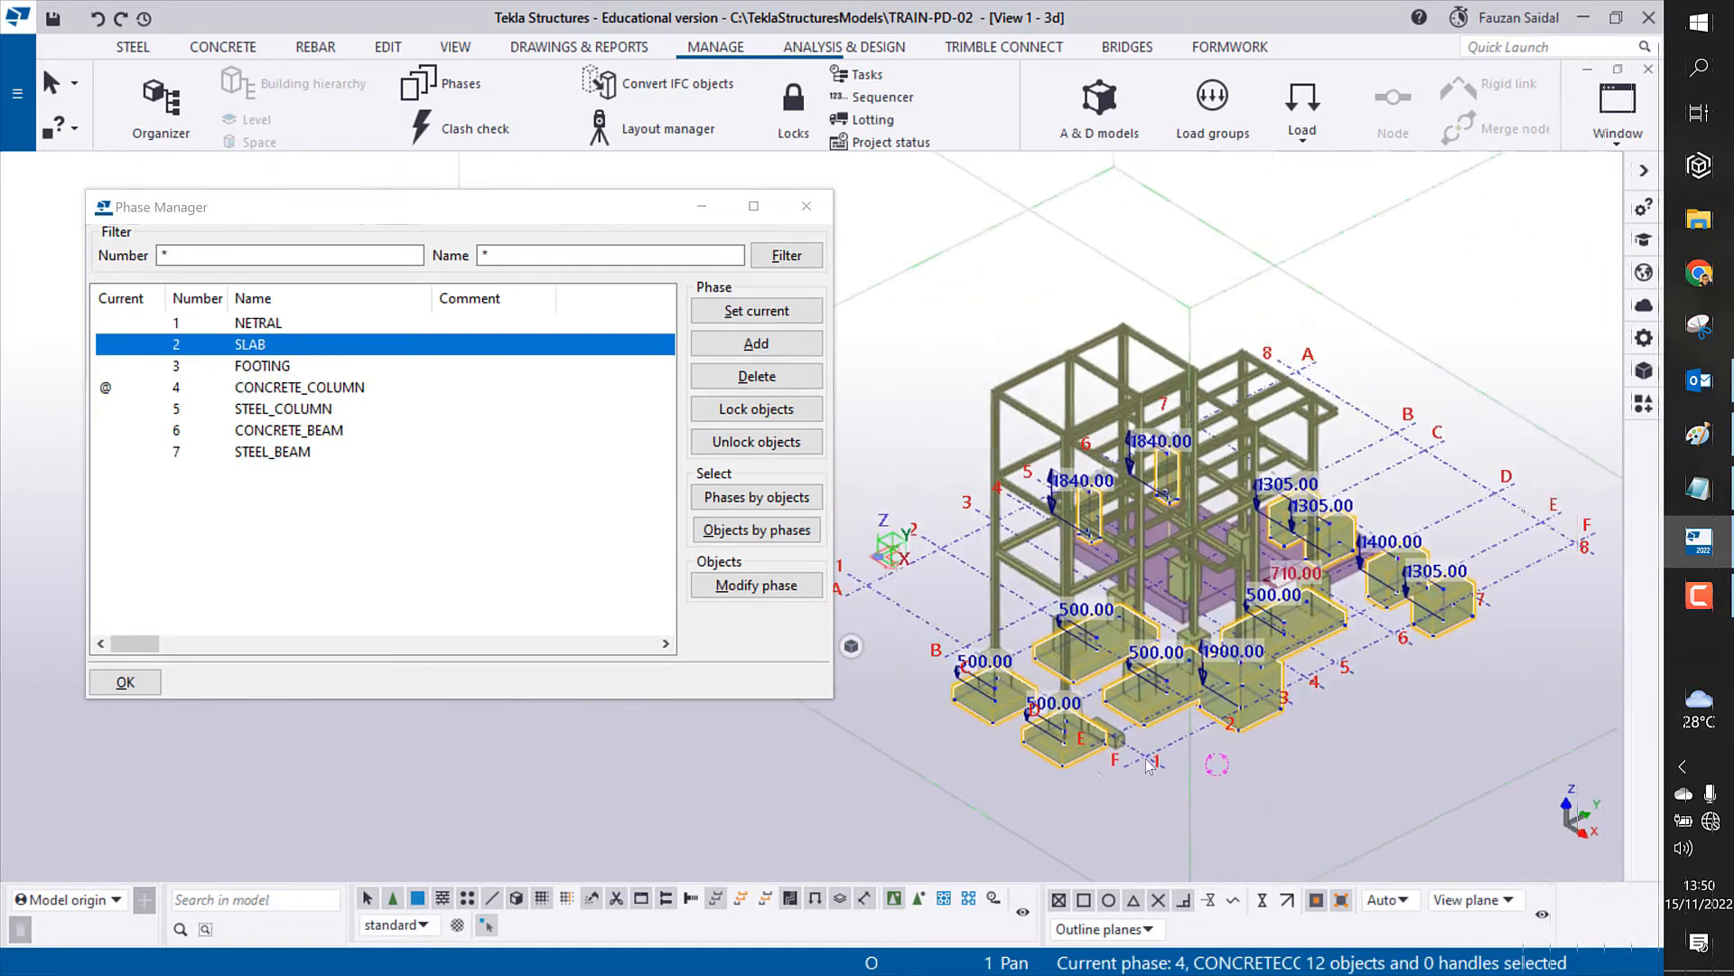
scroll(1093, 779, "up", 2)
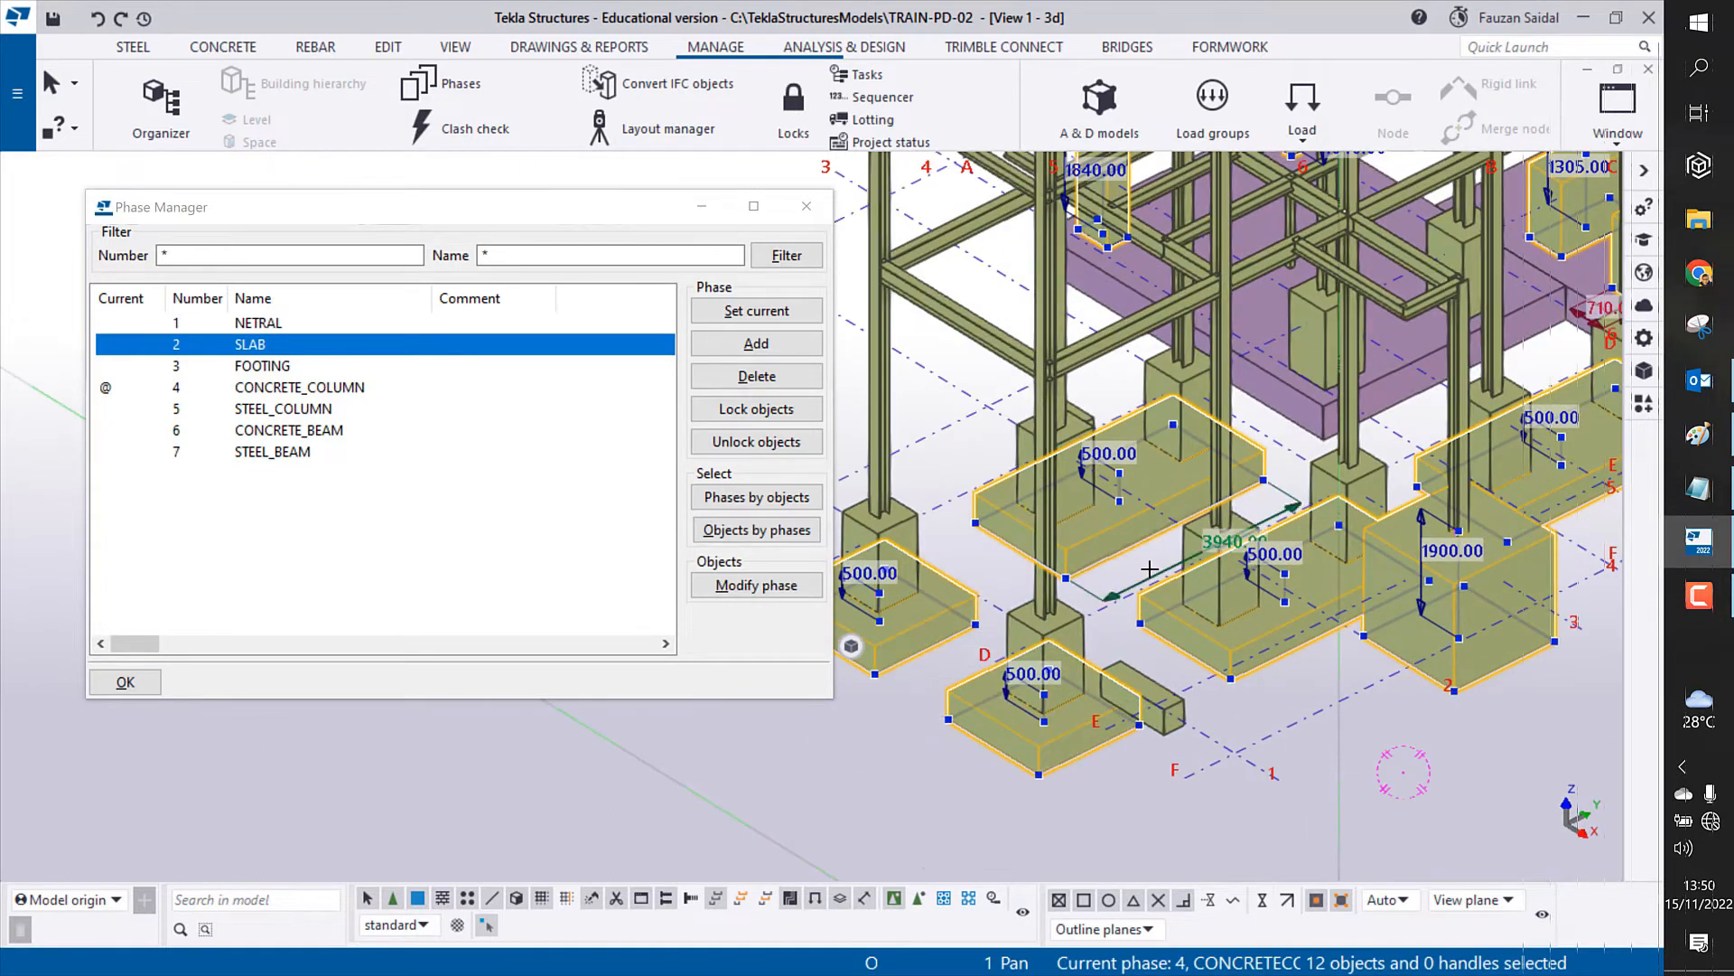
scroll(1206, 614, "down", 4)
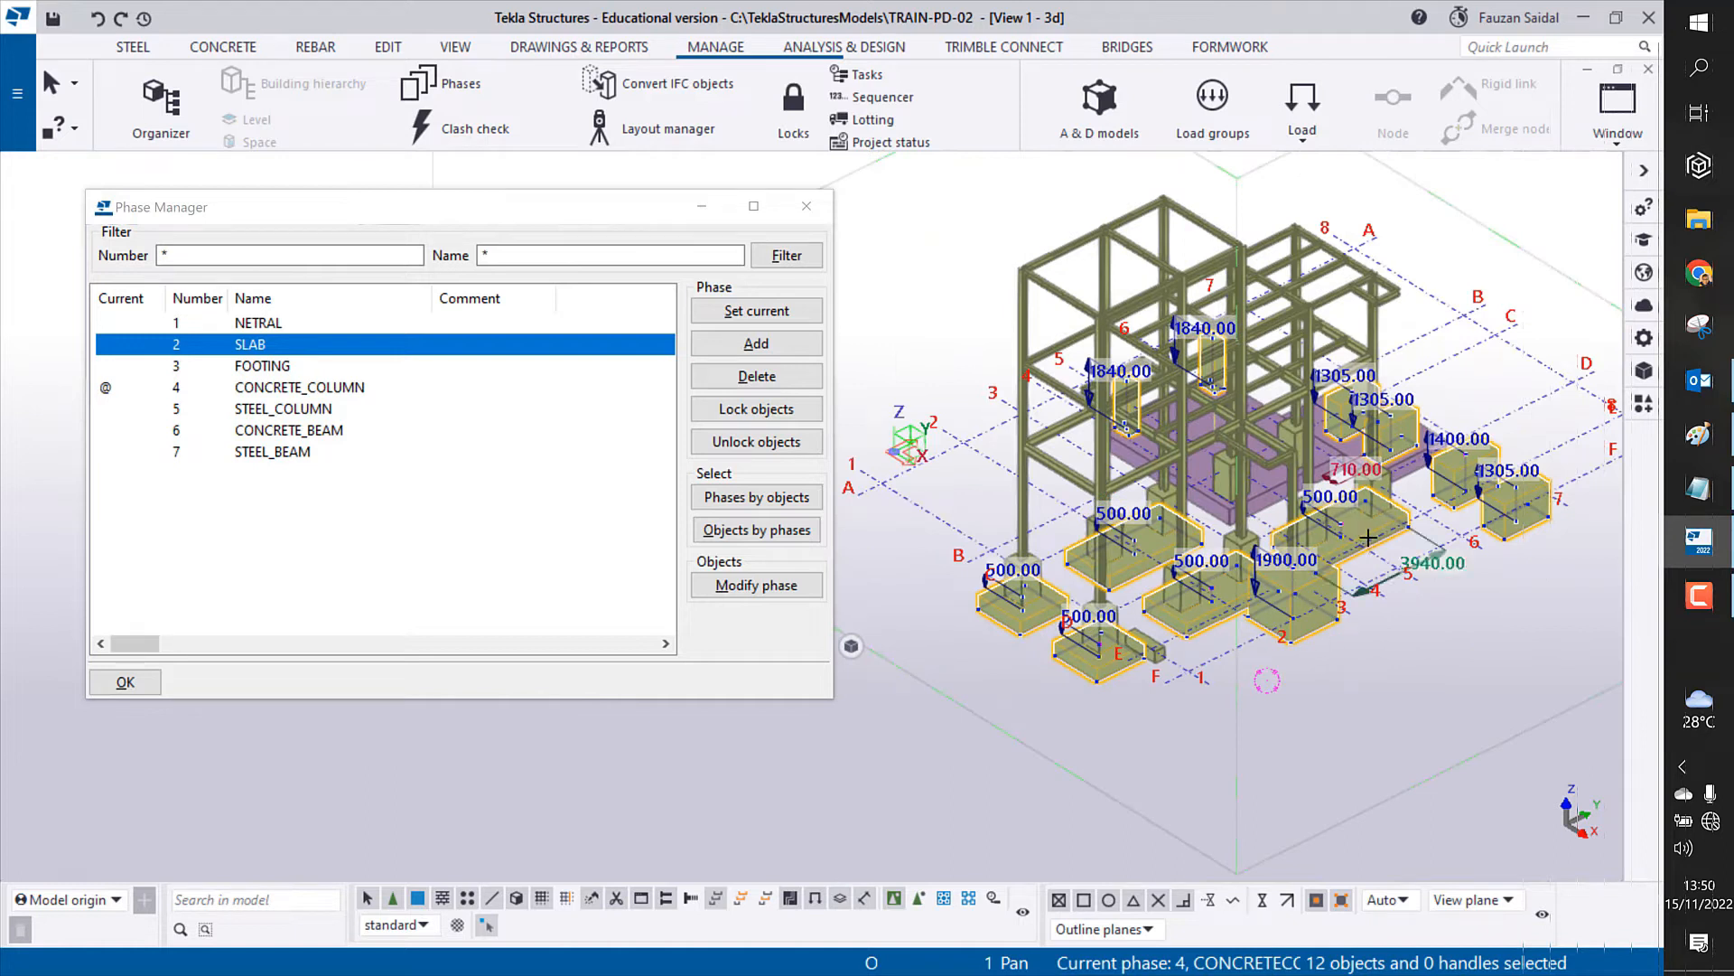
middle_click_drag(1192, 564, 1515, 601, "ctrl")
scroll(1053, 566, "up", 6)
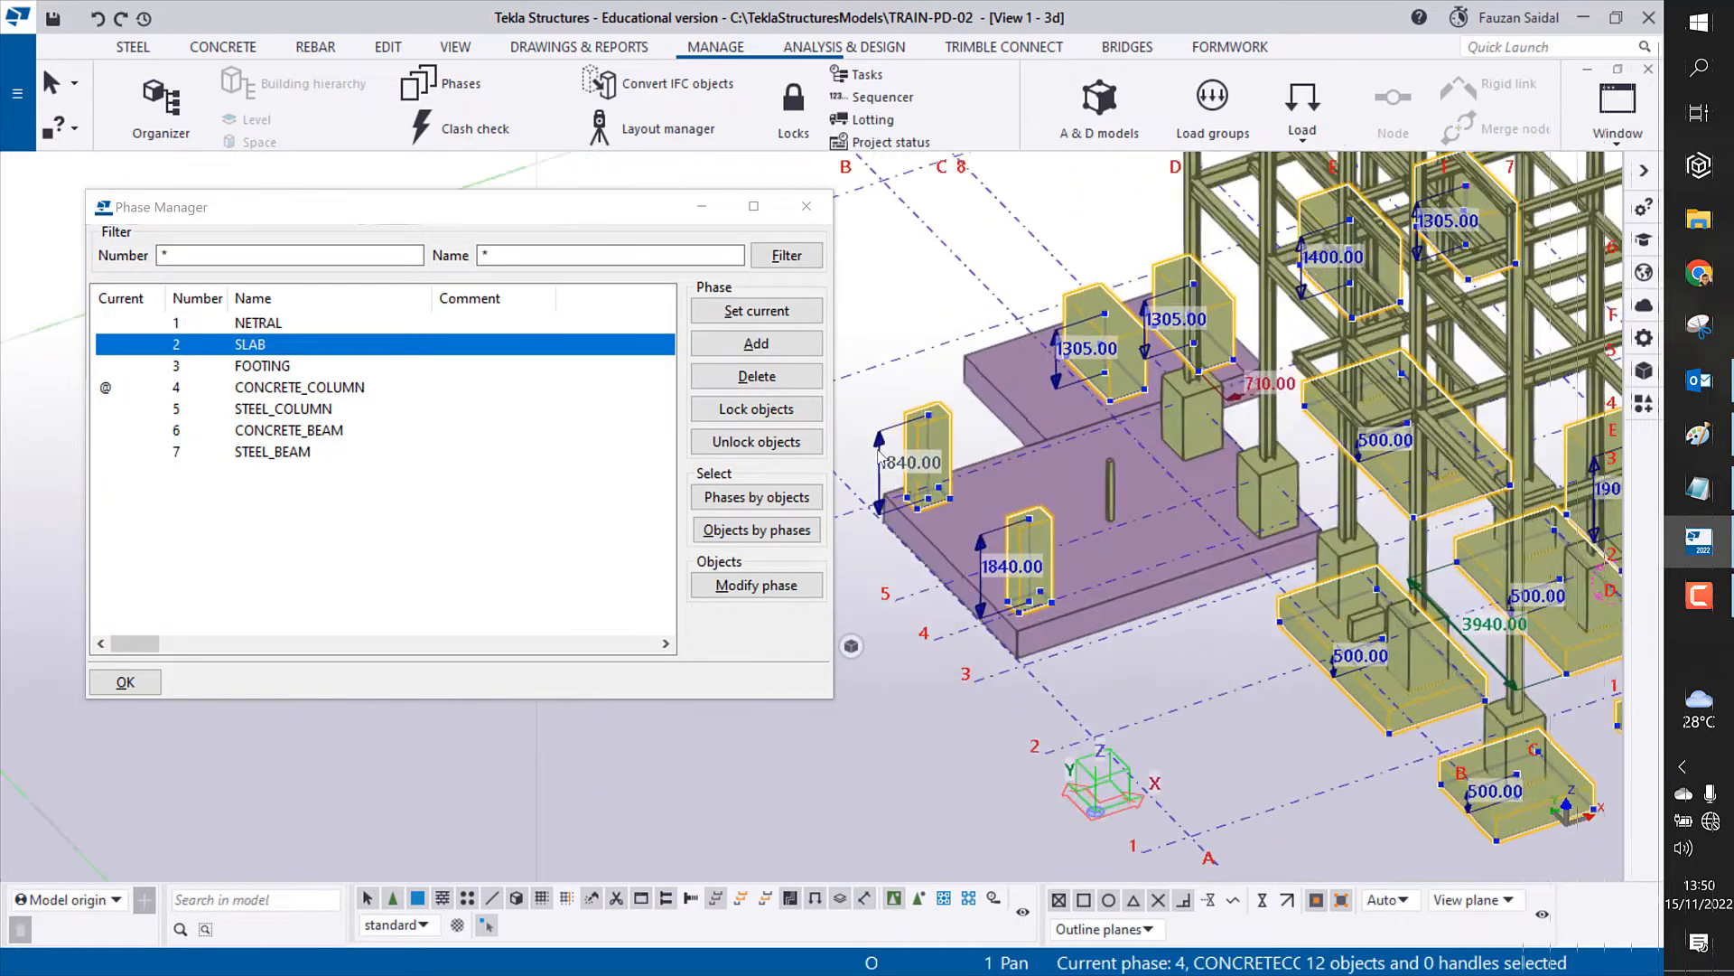
scroll(1070, 614, "down", 5)
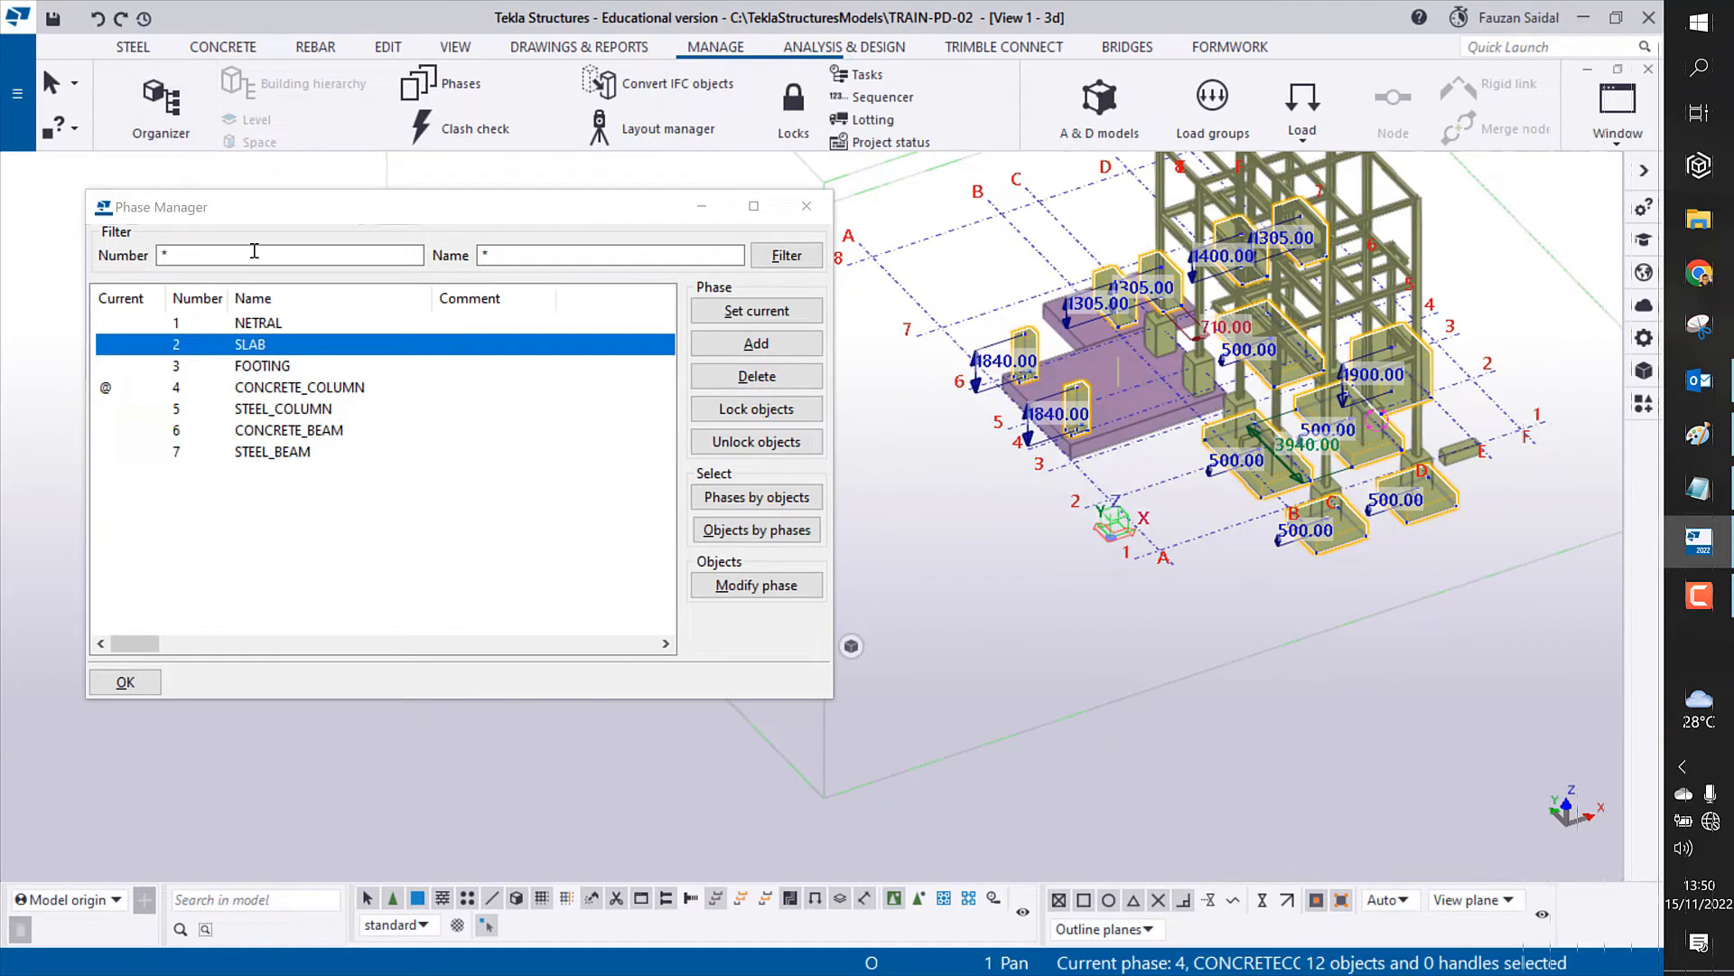
Step: Assign the selected objects to phase 3, FOOTING
double_click(278, 370)
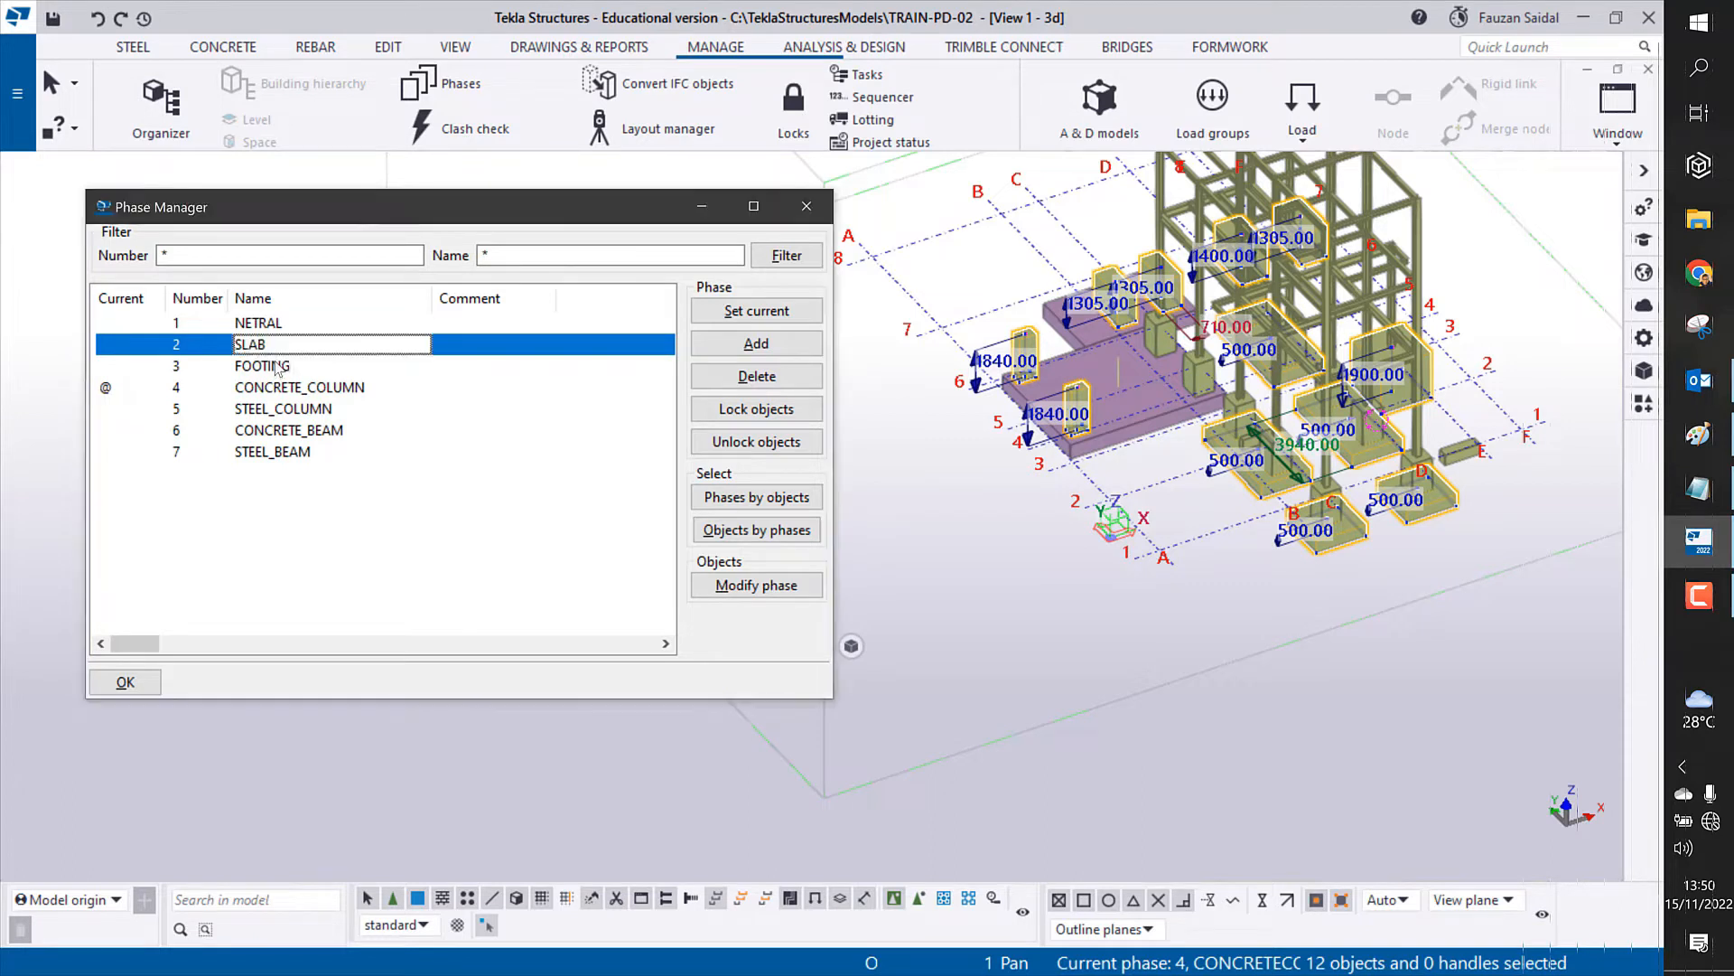
left_click(768, 591)
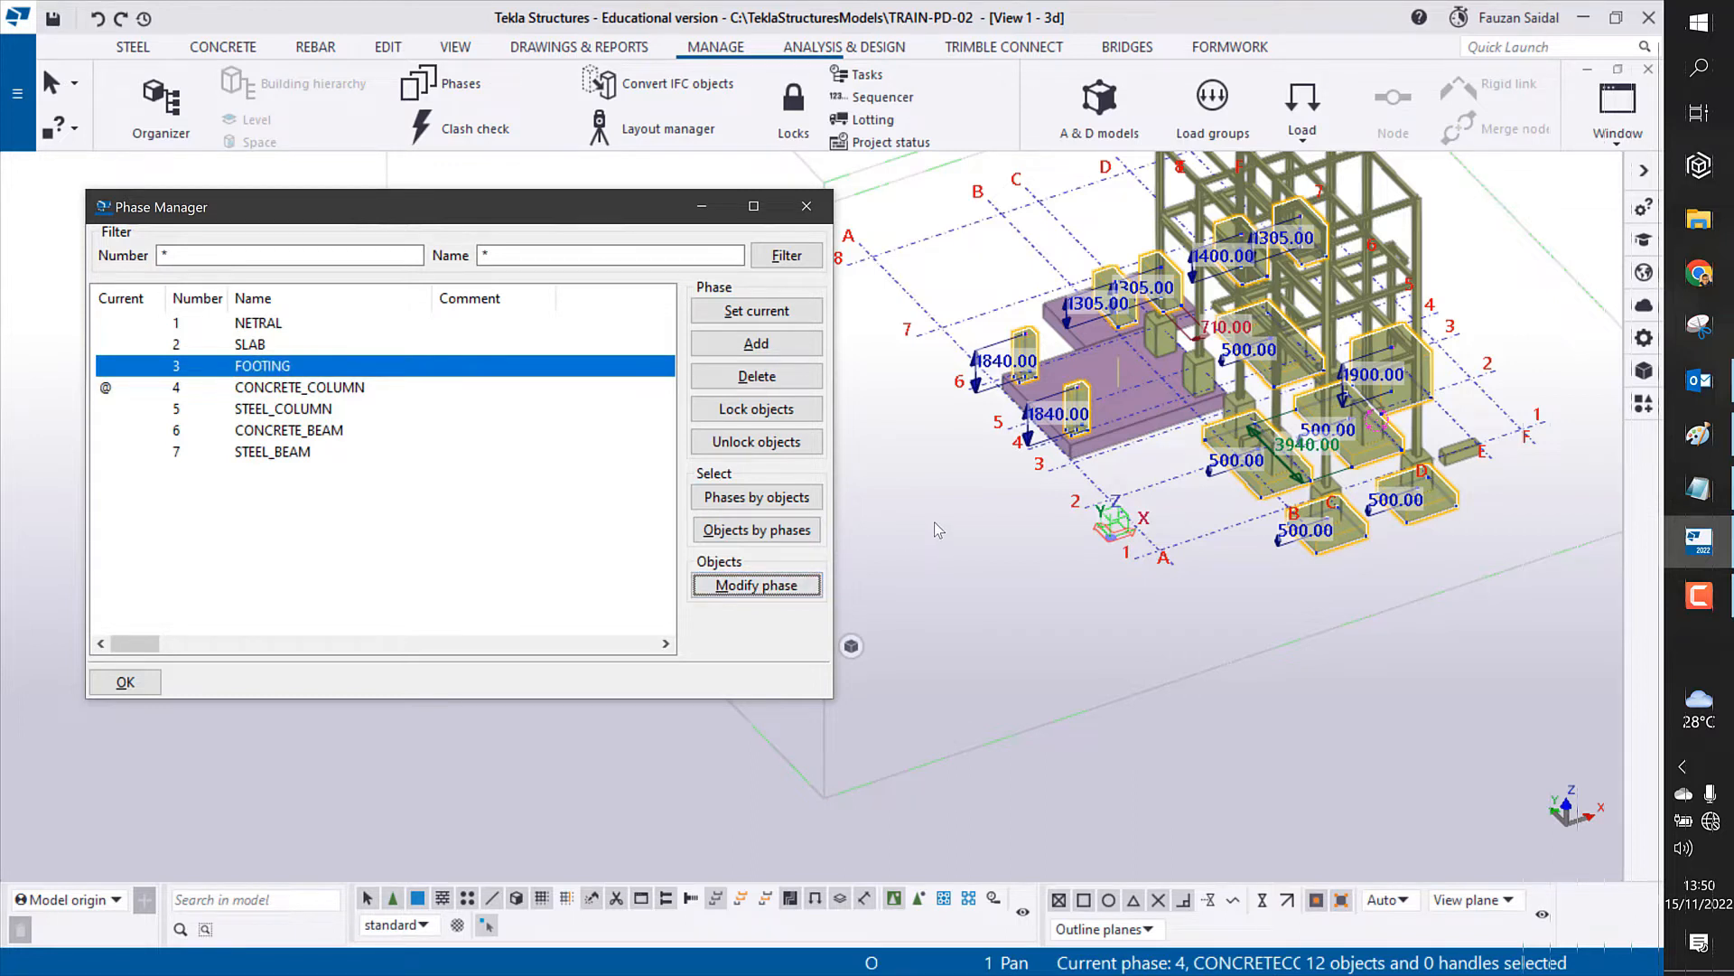
key("ctrl+p")
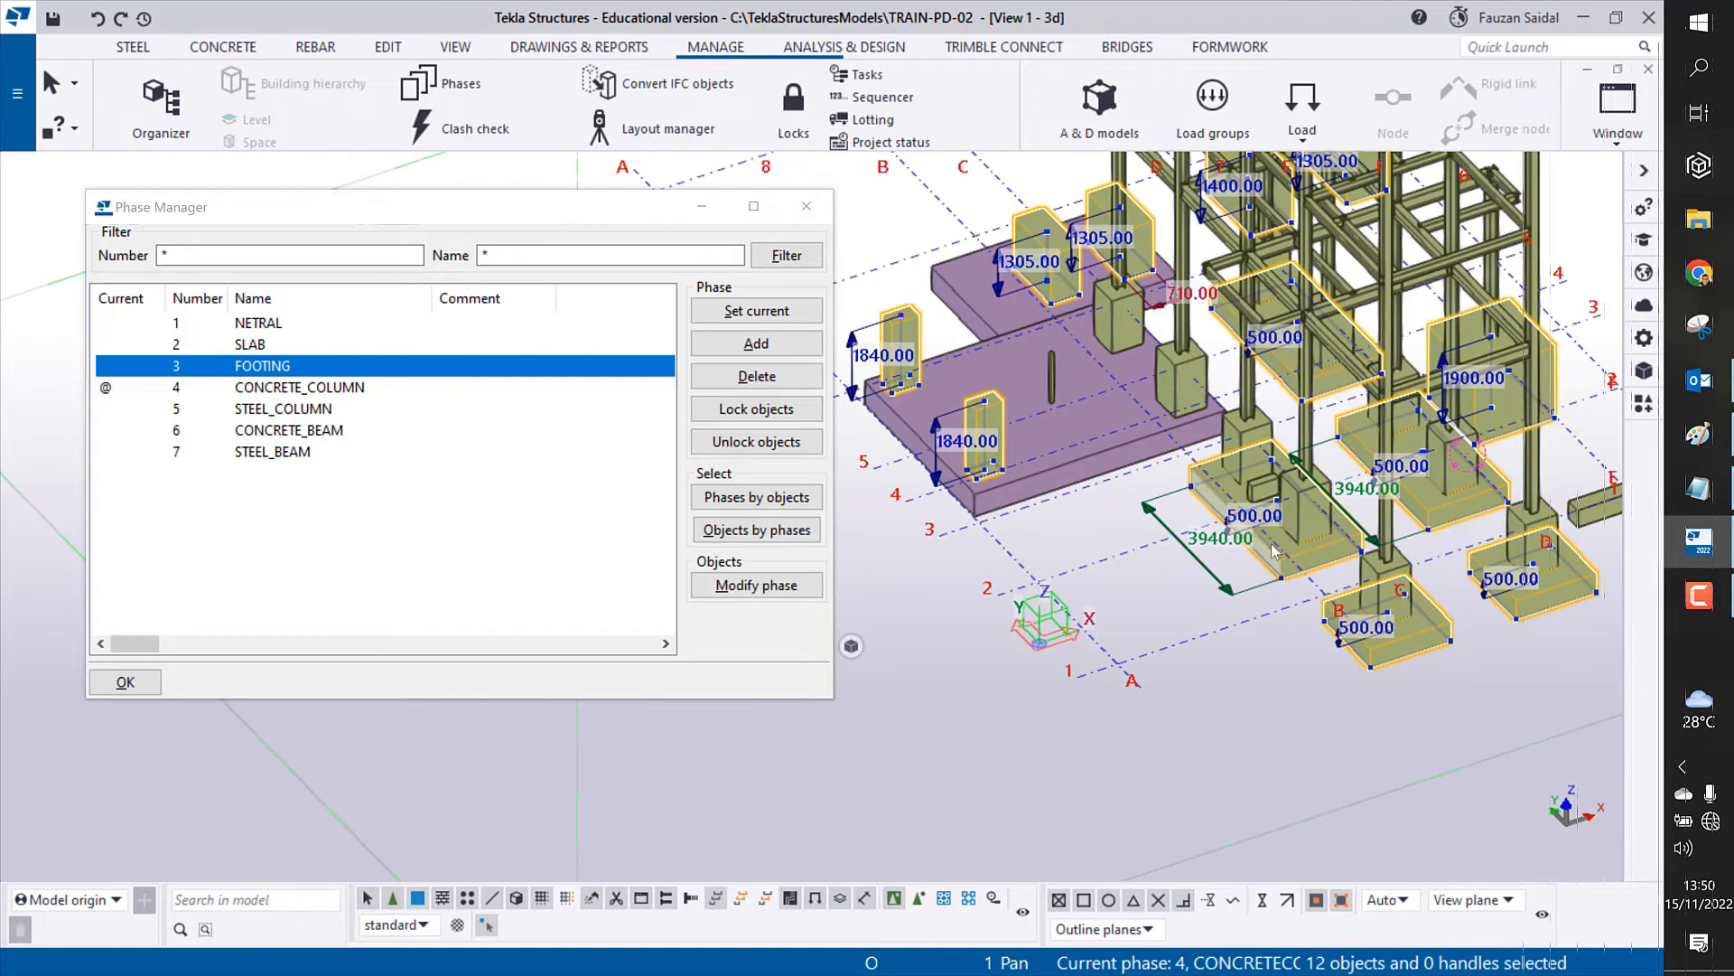
Step: Clear the selection and select the five 500 mm thick footings under the frame's columns
middle_click_drag(1125, 500, 930, 388, "ctrl")
scroll(930, 388, "down", 2)
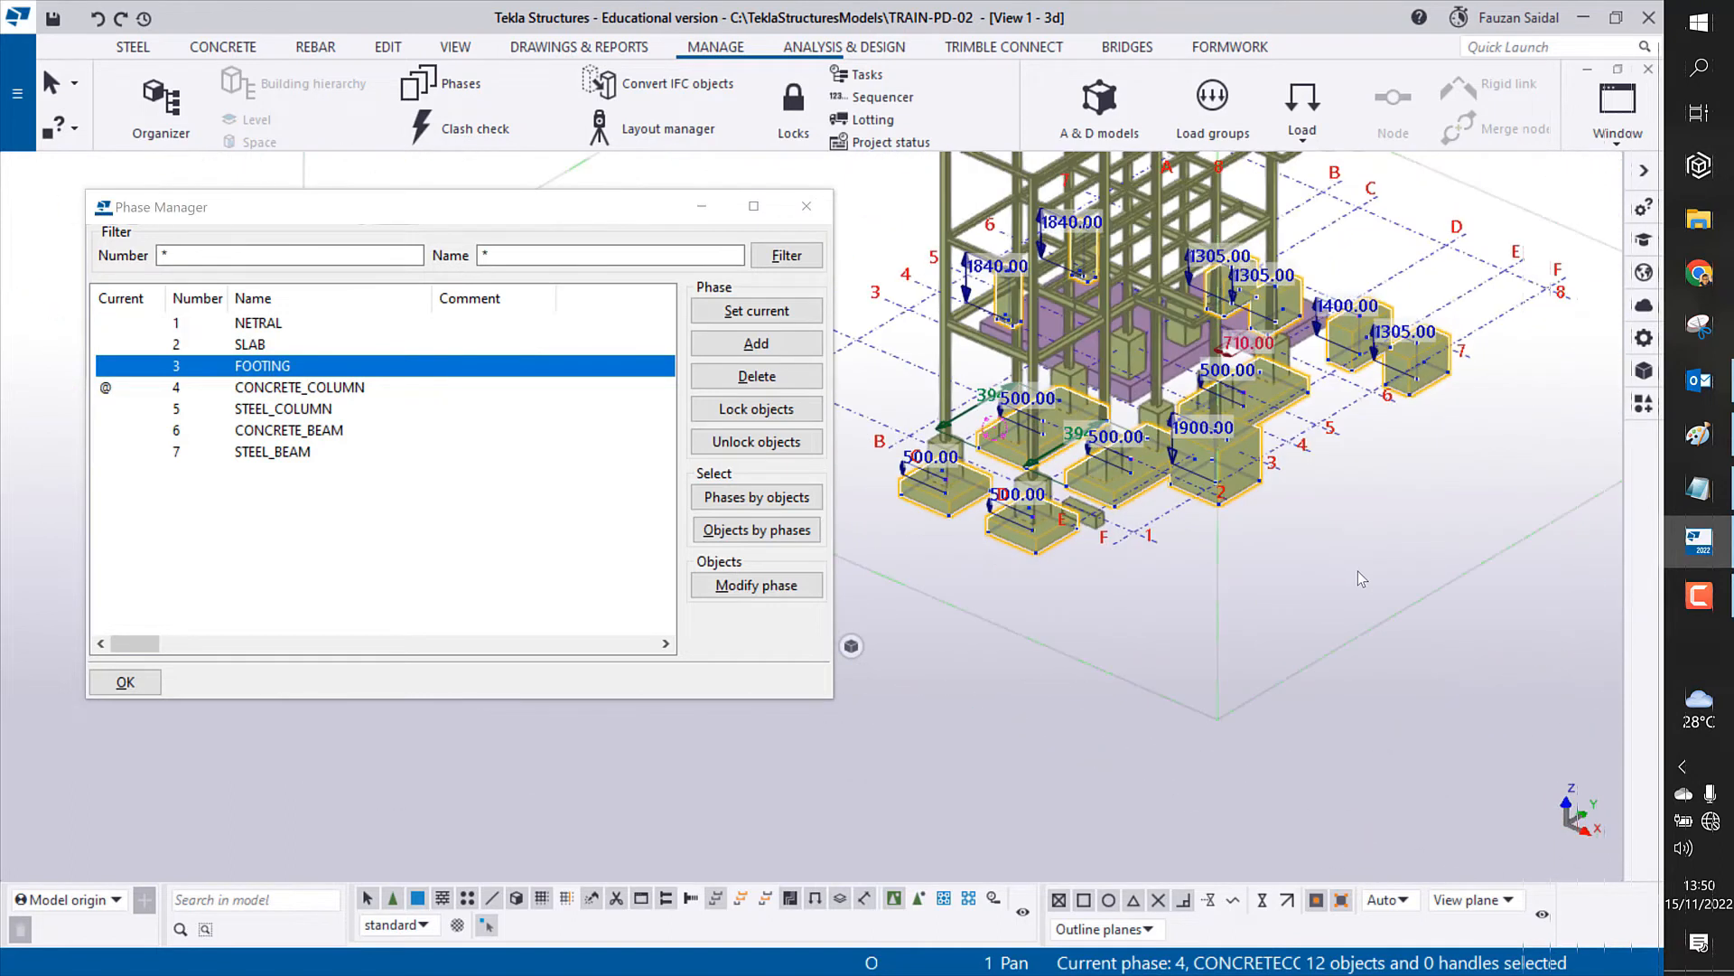
left_click(1358, 571)
scroll(1143, 499, "up", 3)
left_click(1003, 539)
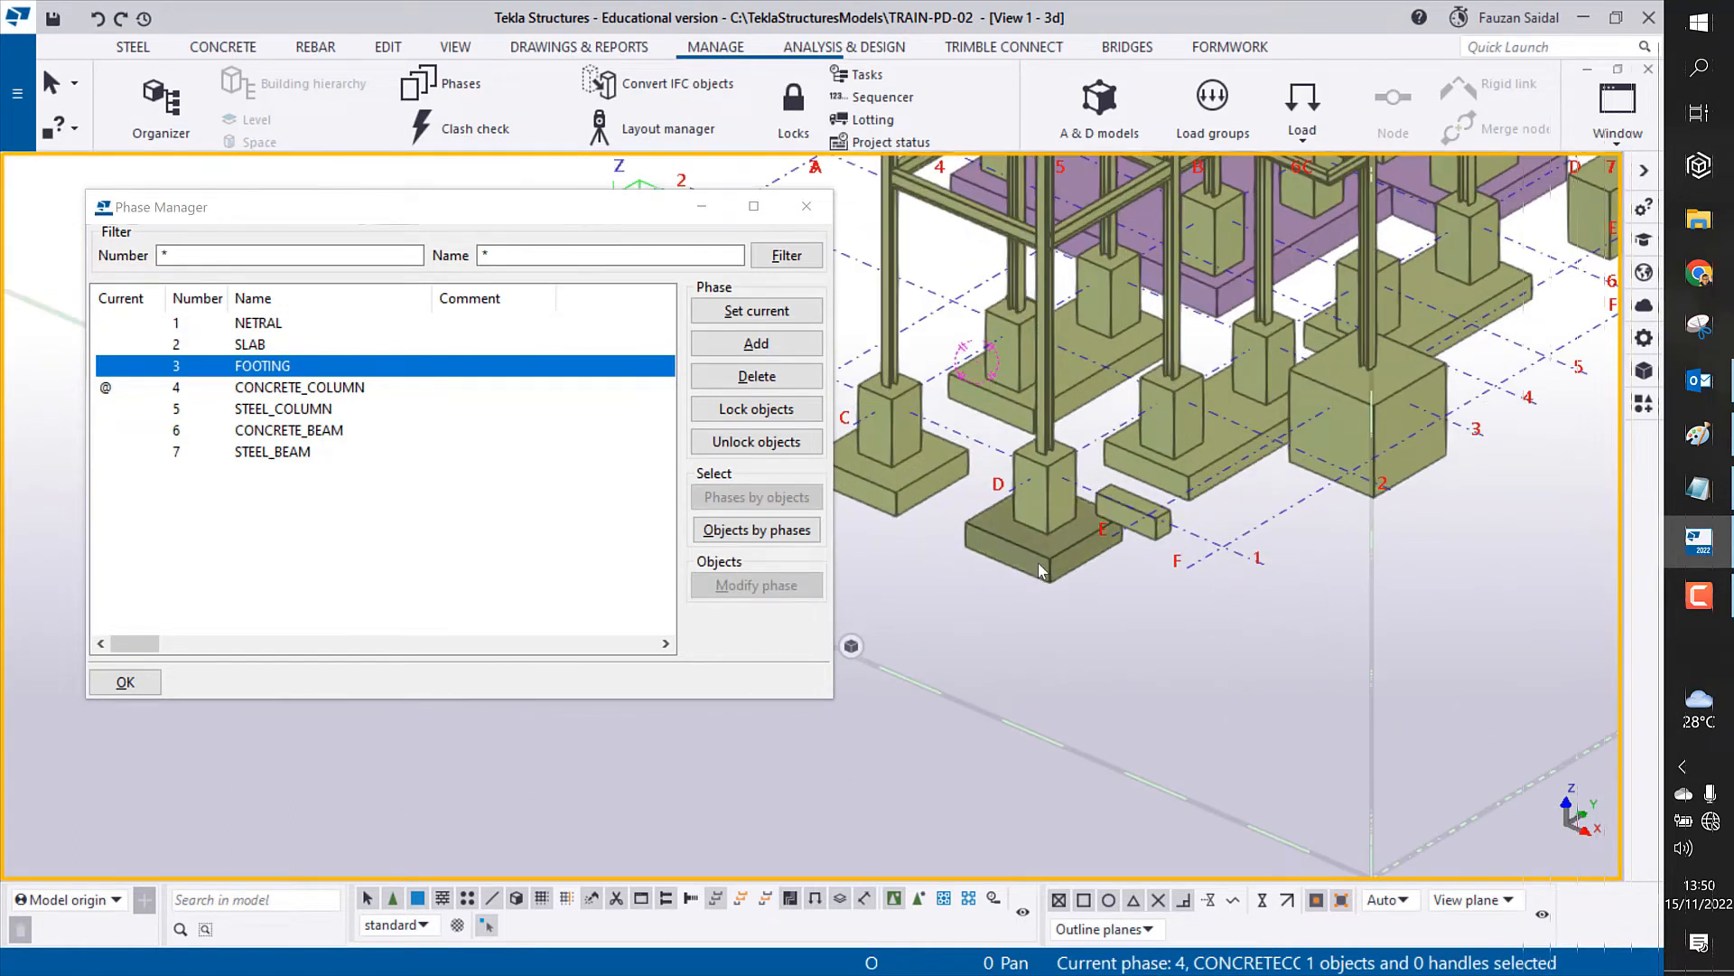
middle_click_drag(1108, 656, 1032, 637)
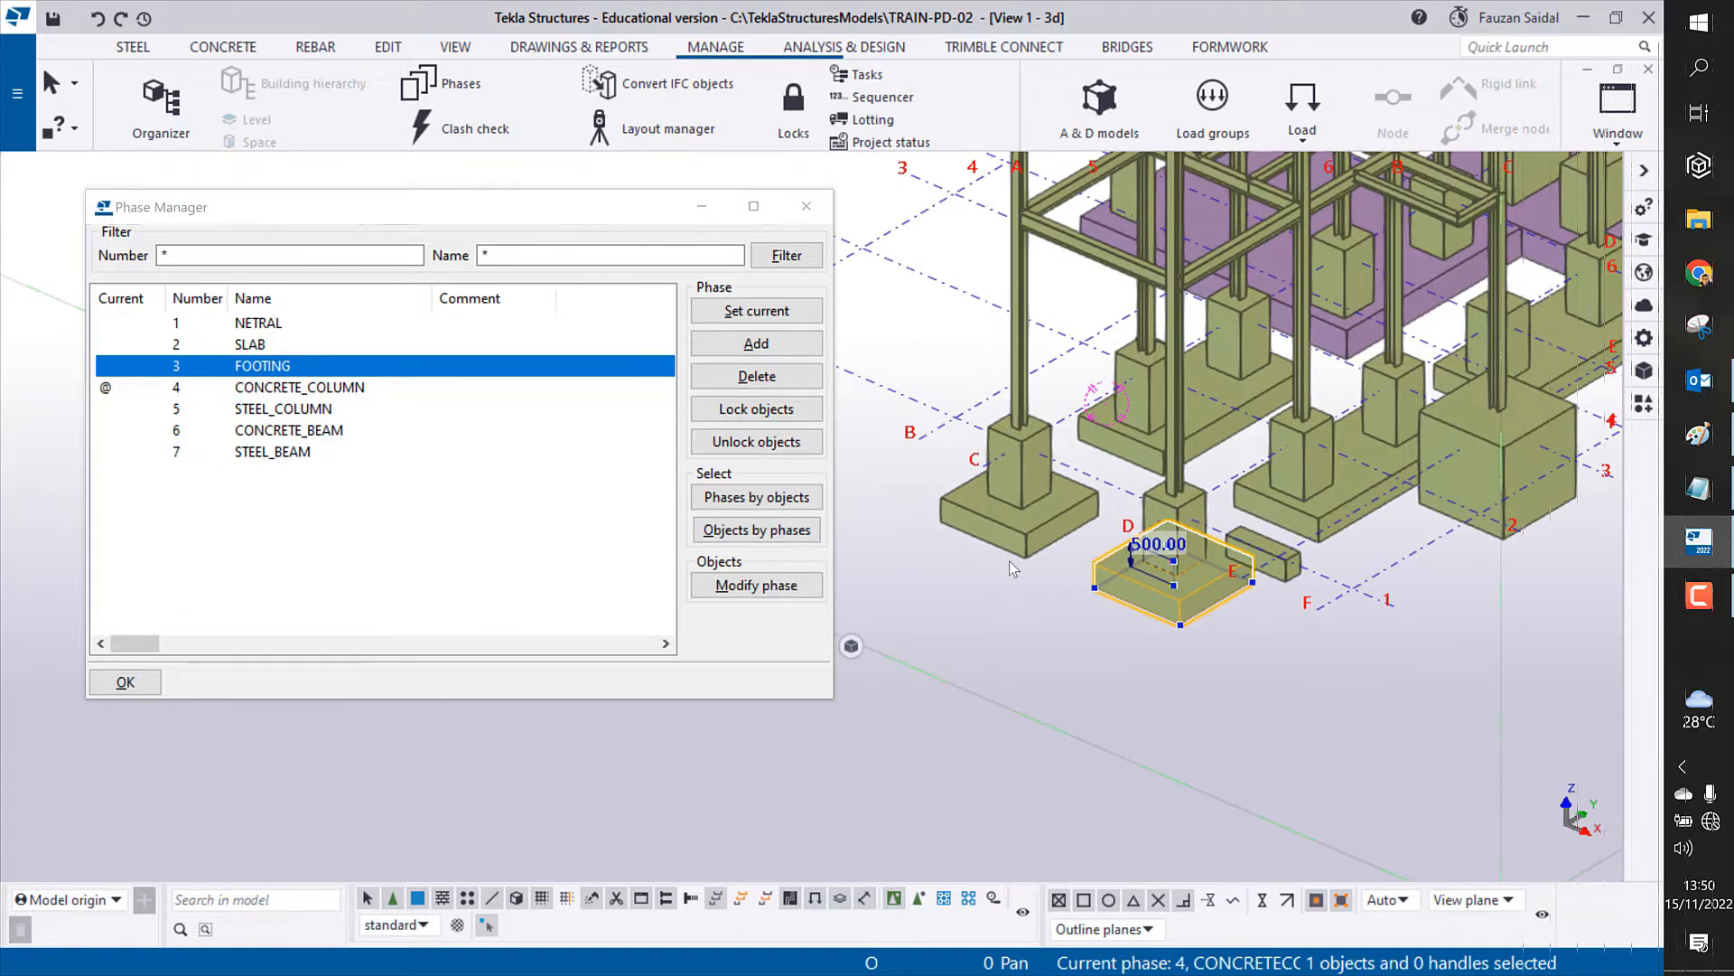
left_click(1011, 519, "ctrl")
left_click(1337, 479, "ctrl")
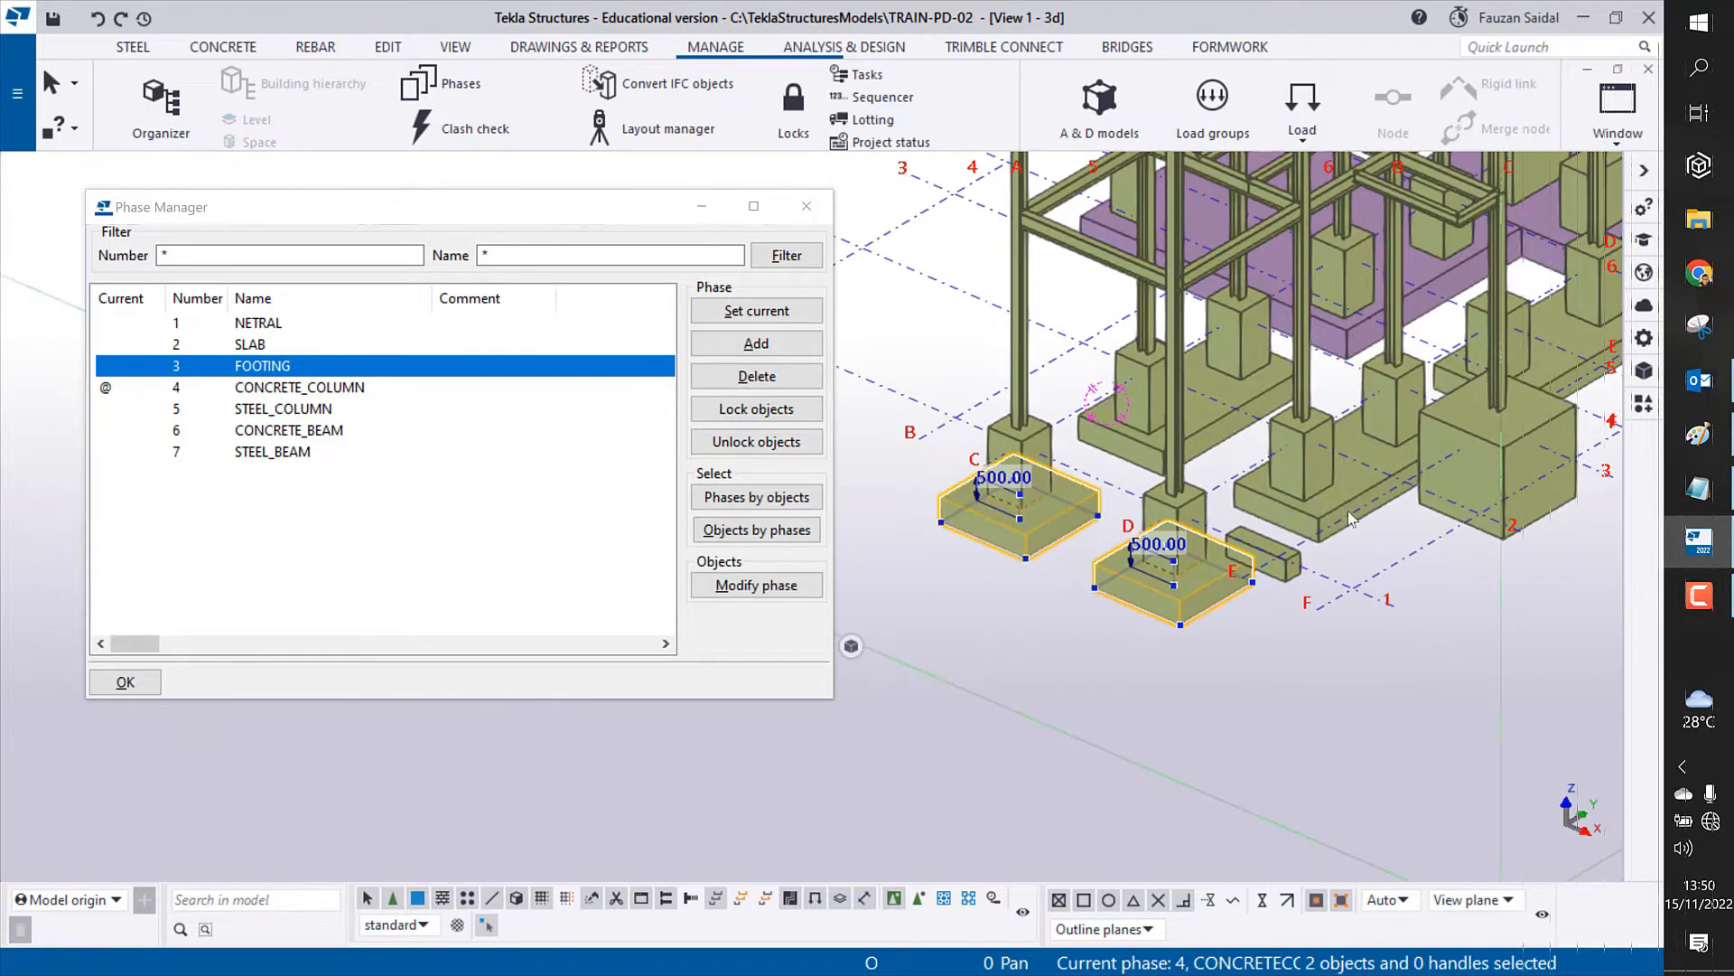
left_click(1221, 432, "ctrl")
scroll(1389, 487, "up", 2)
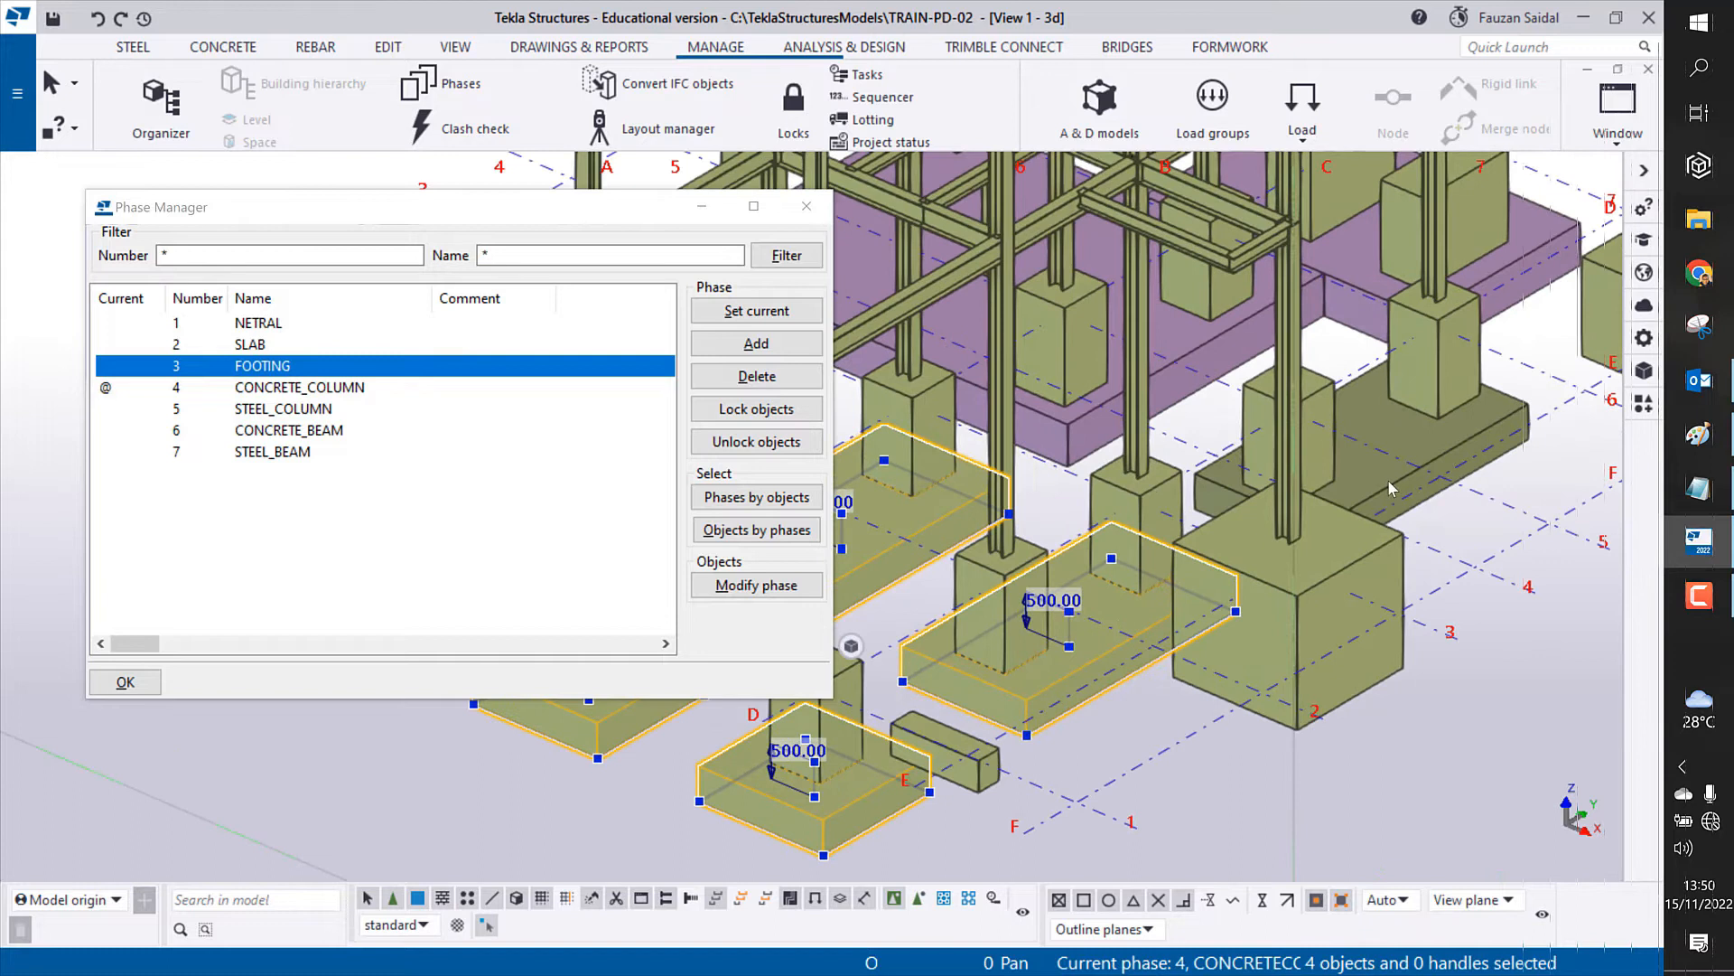
left_click(1454, 449, "ctrl")
scroll(1454, 447, "down", 3)
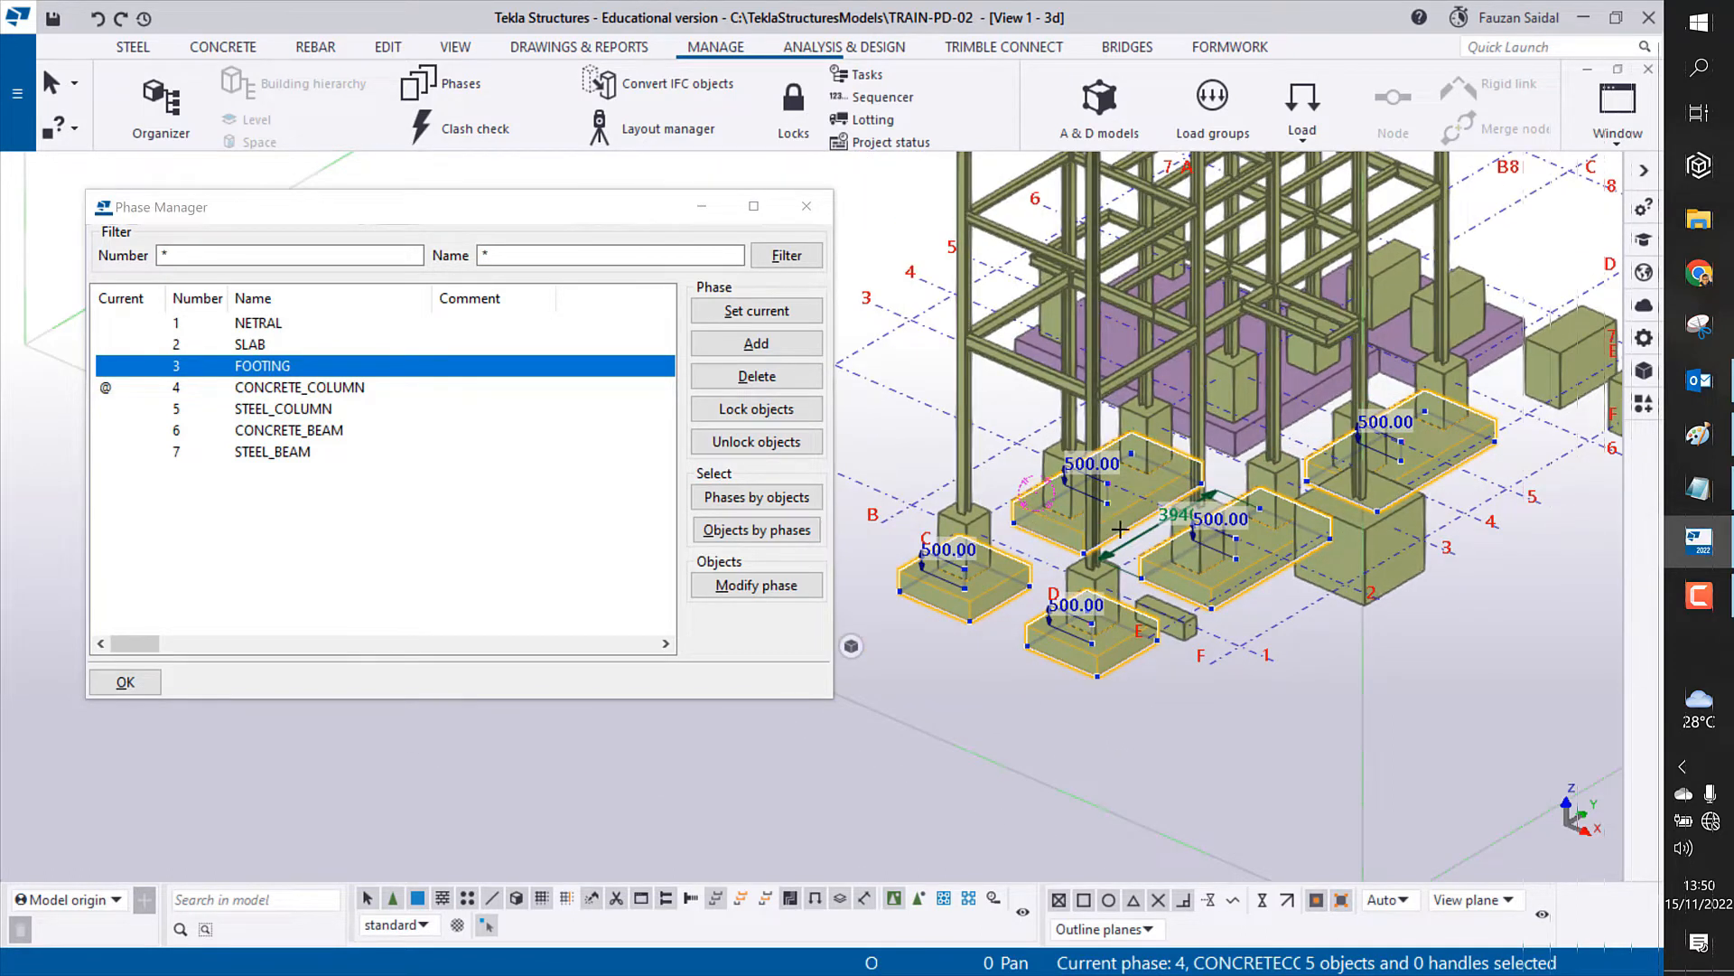
Step: Add the four blocks around grid lines 7 and 8, including the two on the smaller slab, to the selection
middle_click_drag(1473, 422, 985, 434, "ctrl")
middle_click_drag(1452, 517, 1090, 636)
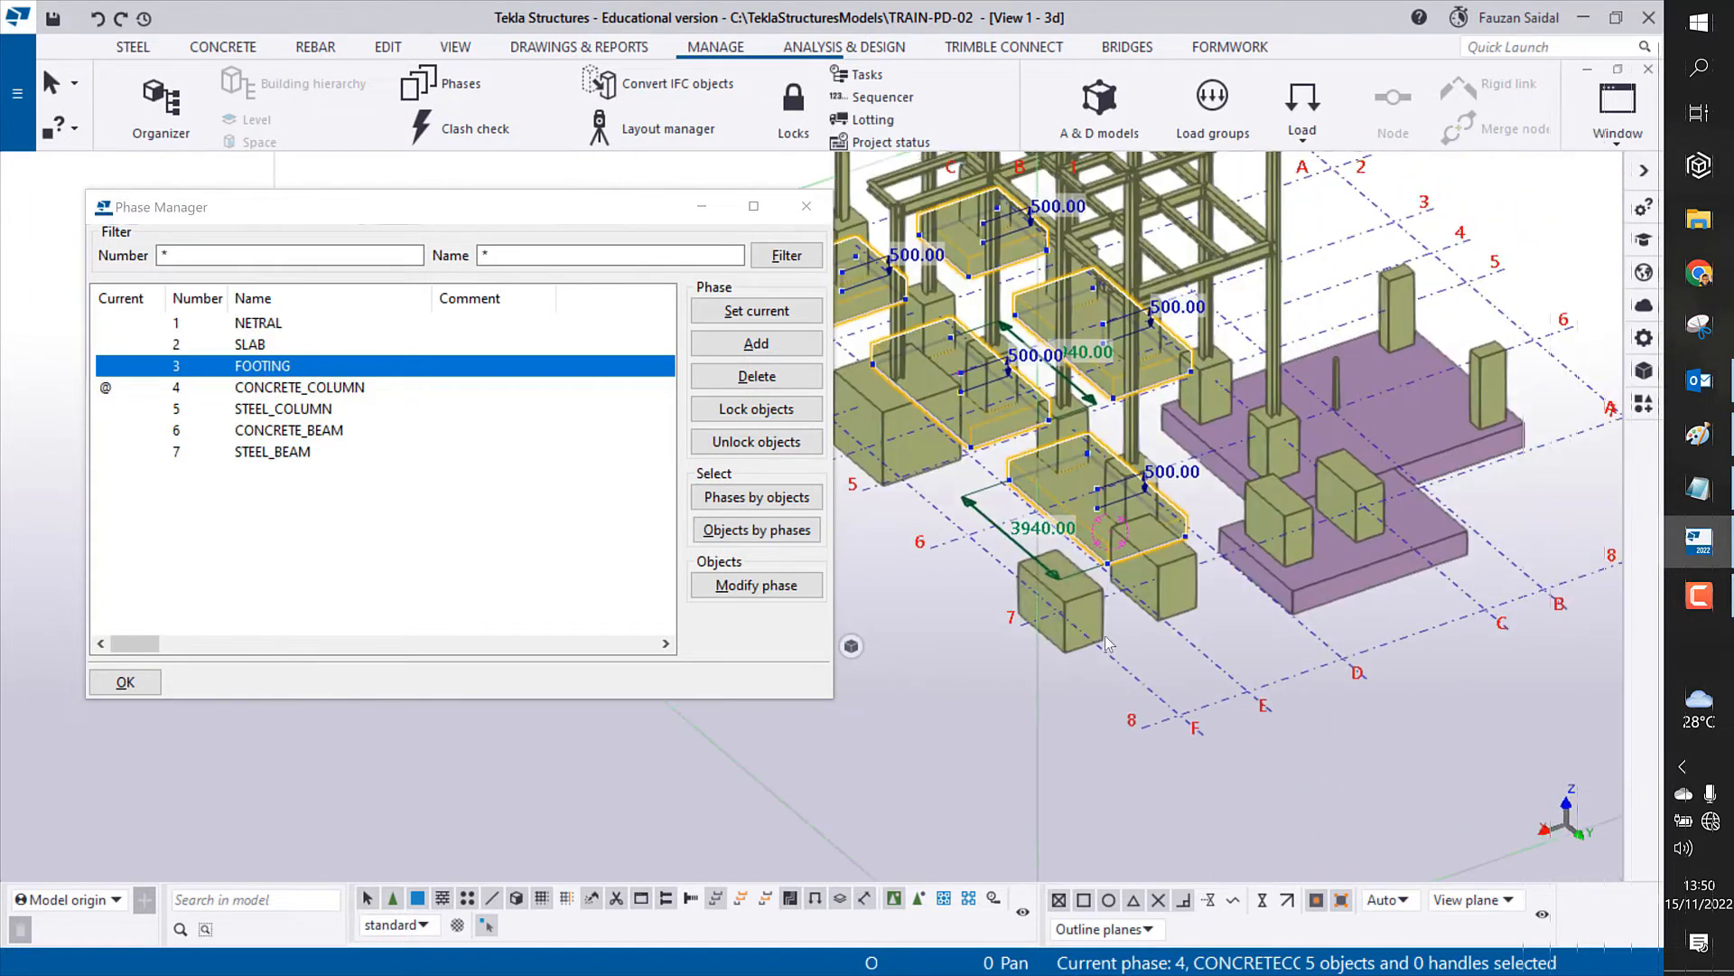
scroll(1093, 645, "up", 3)
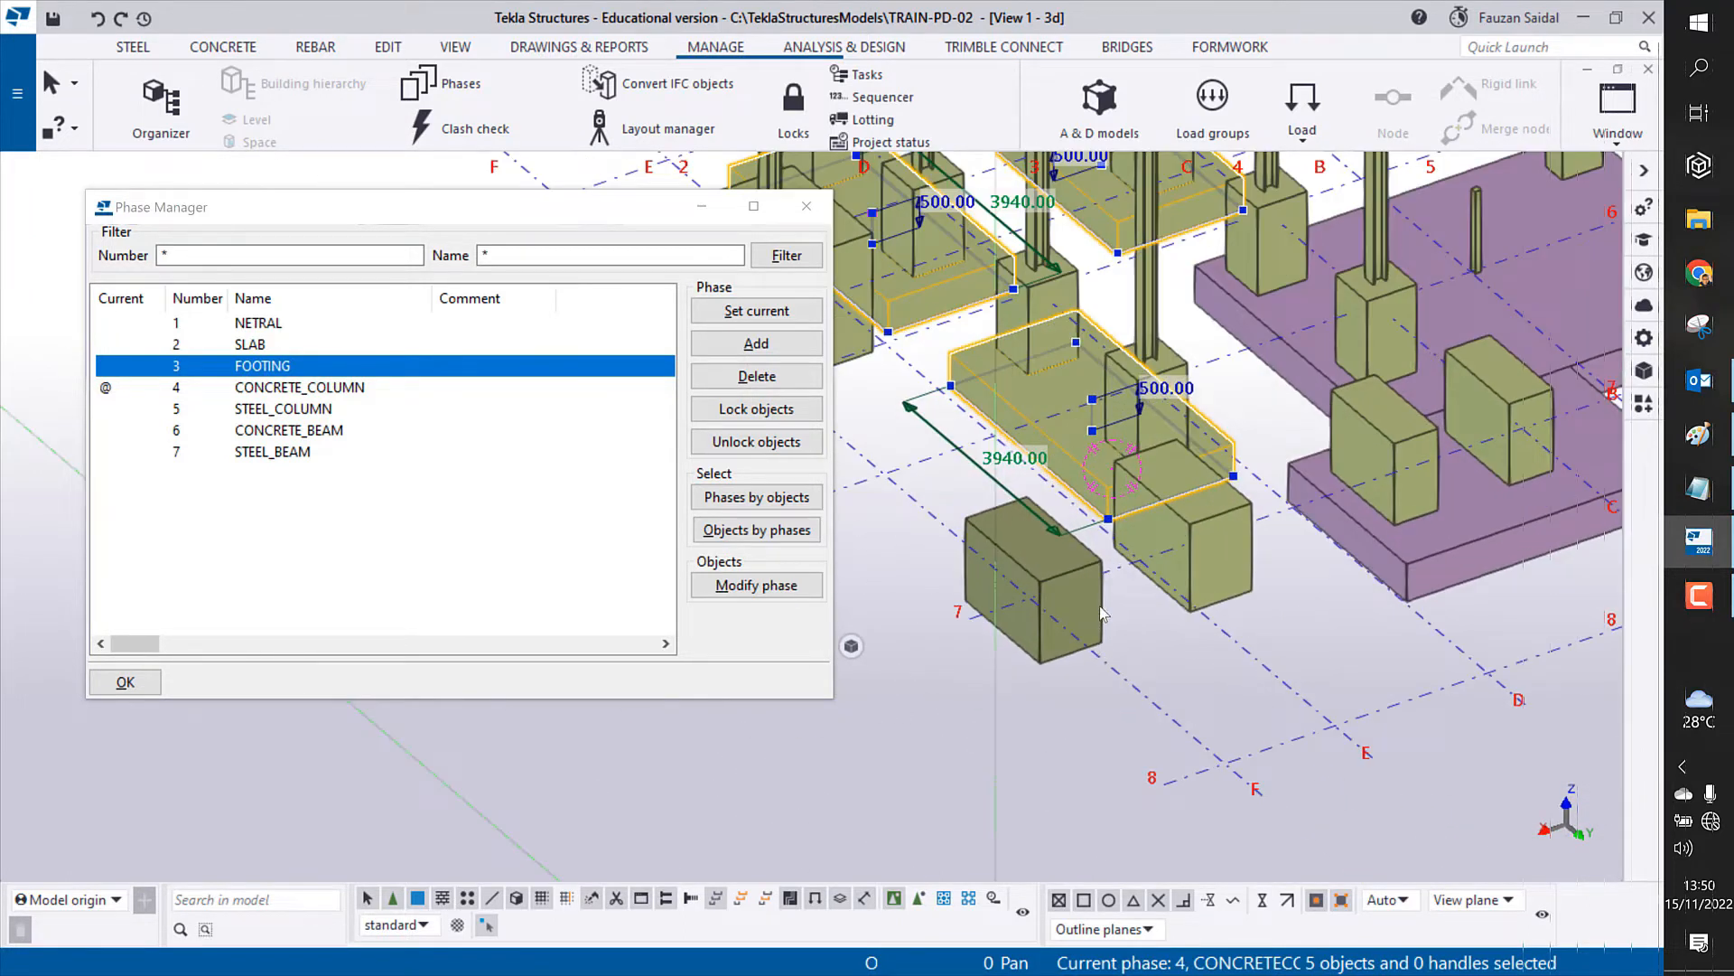
left_click(1103, 617, "ctrl")
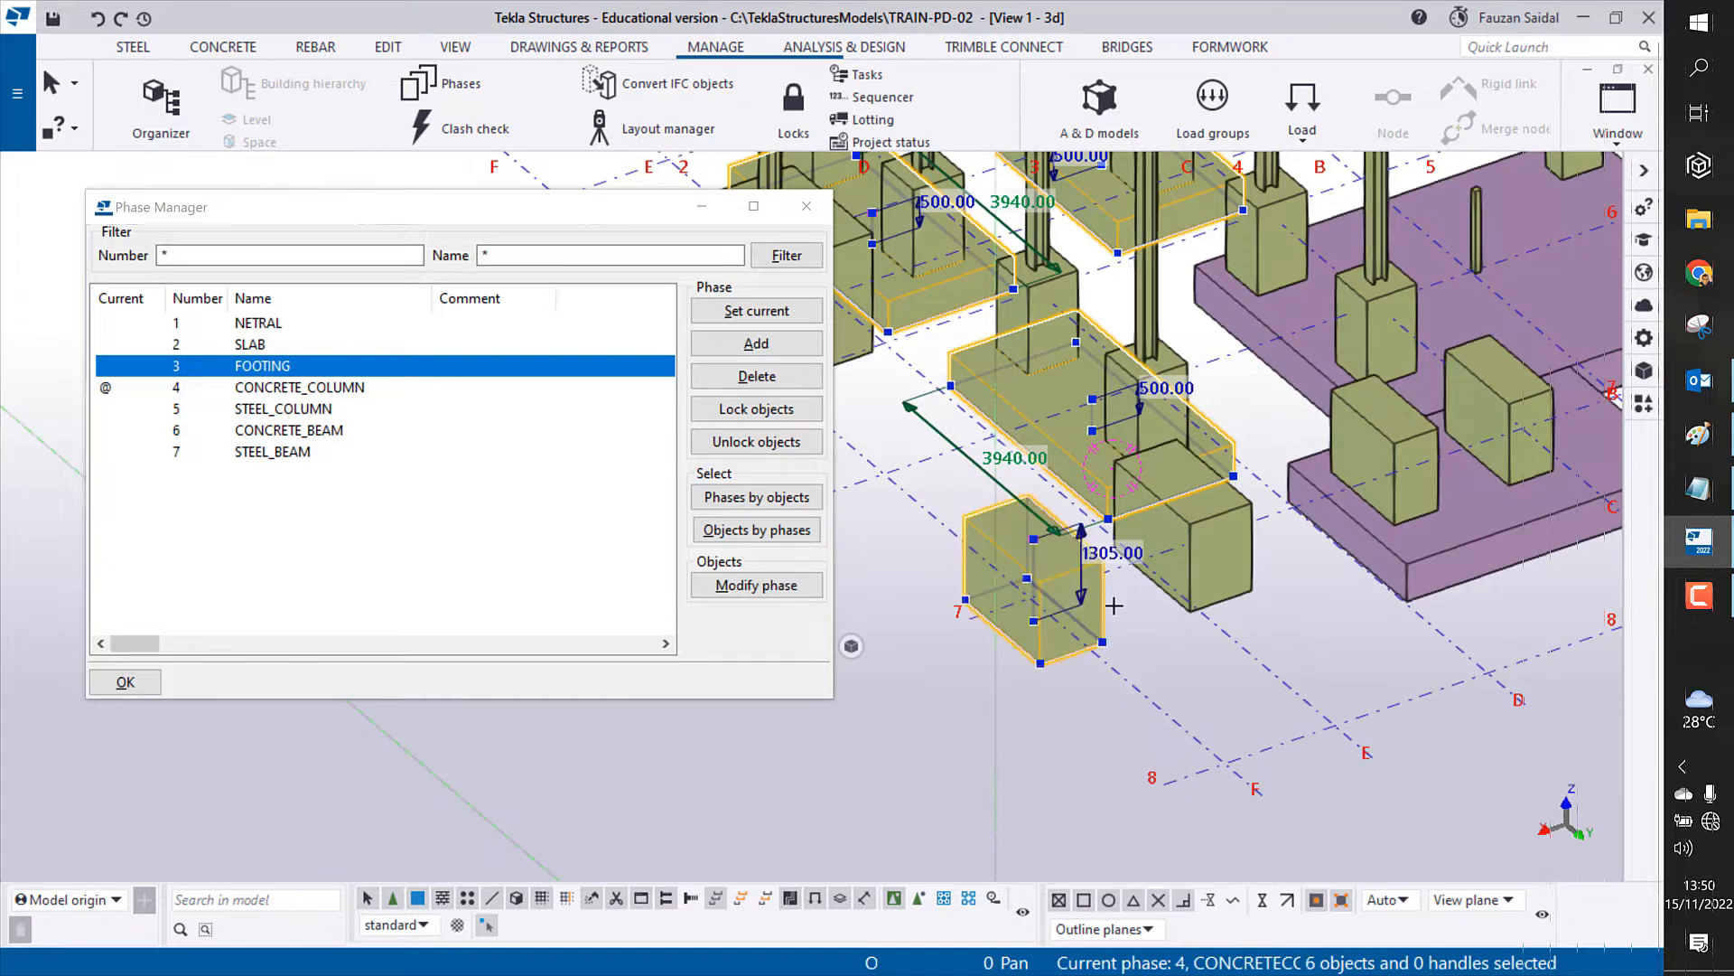
left_click(1251, 578, "ctrl")
middle_click_drag(1333, 556, 1140, 650)
scroll(1215, 587, "up", 2)
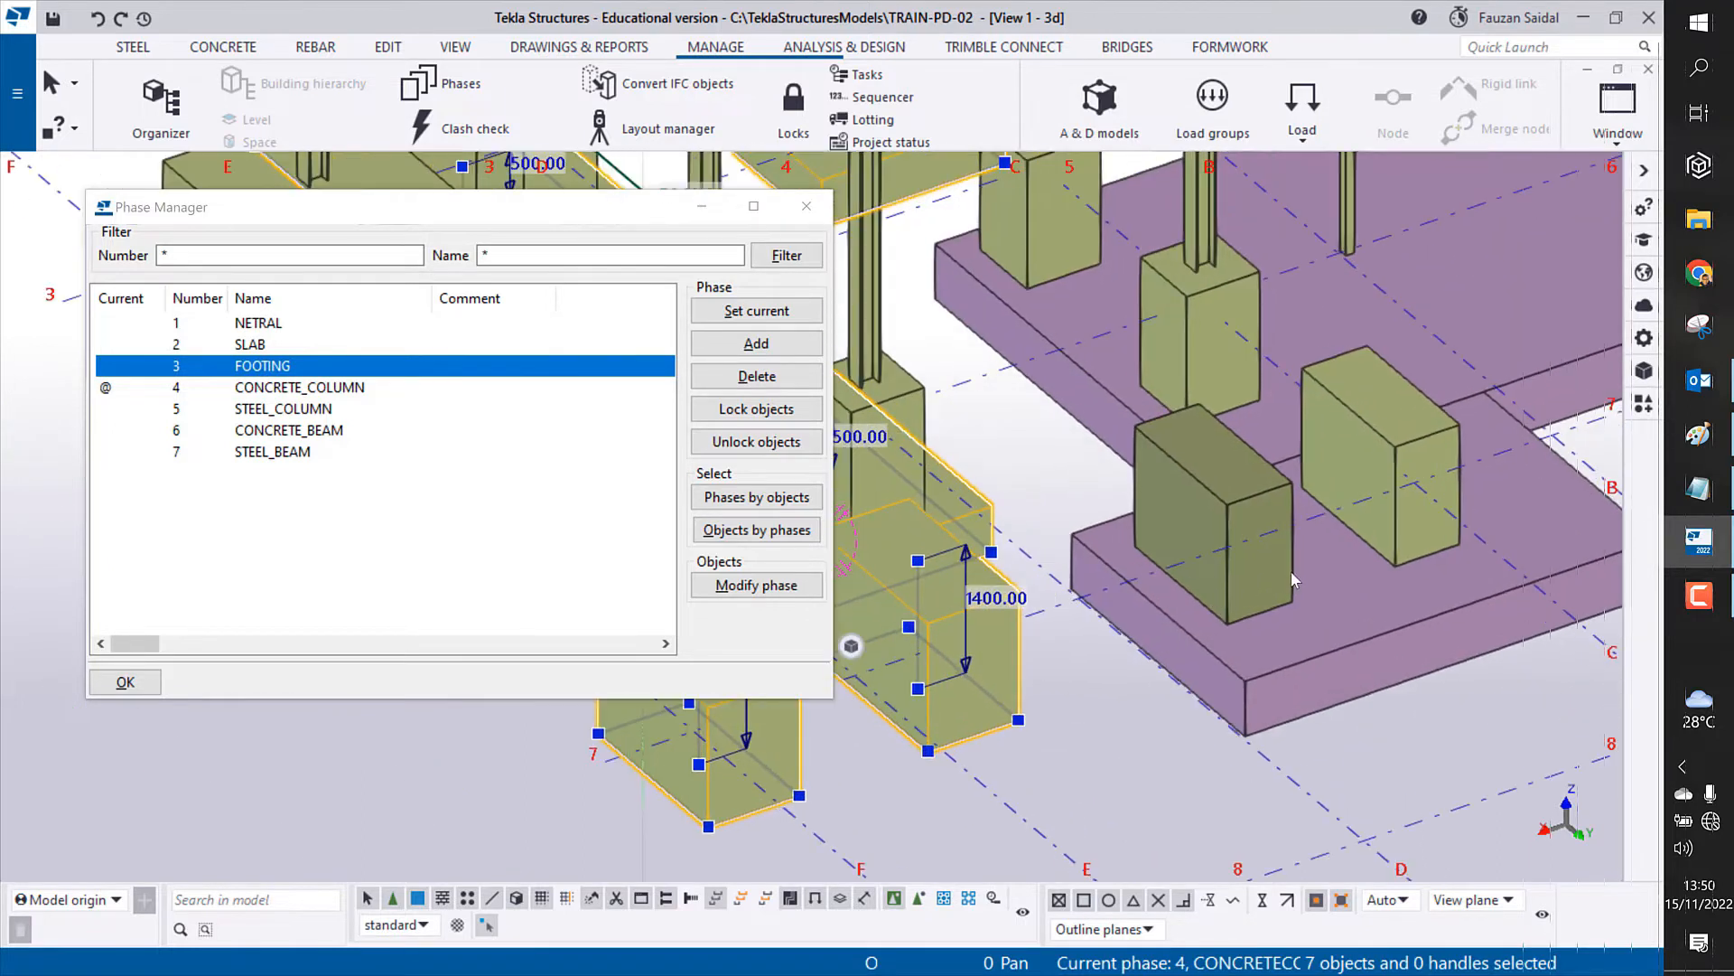
left_click(1292, 578, "ctrl")
left_click(1404, 541, "ctrl")
scroll(1319, 578, "down", 3)
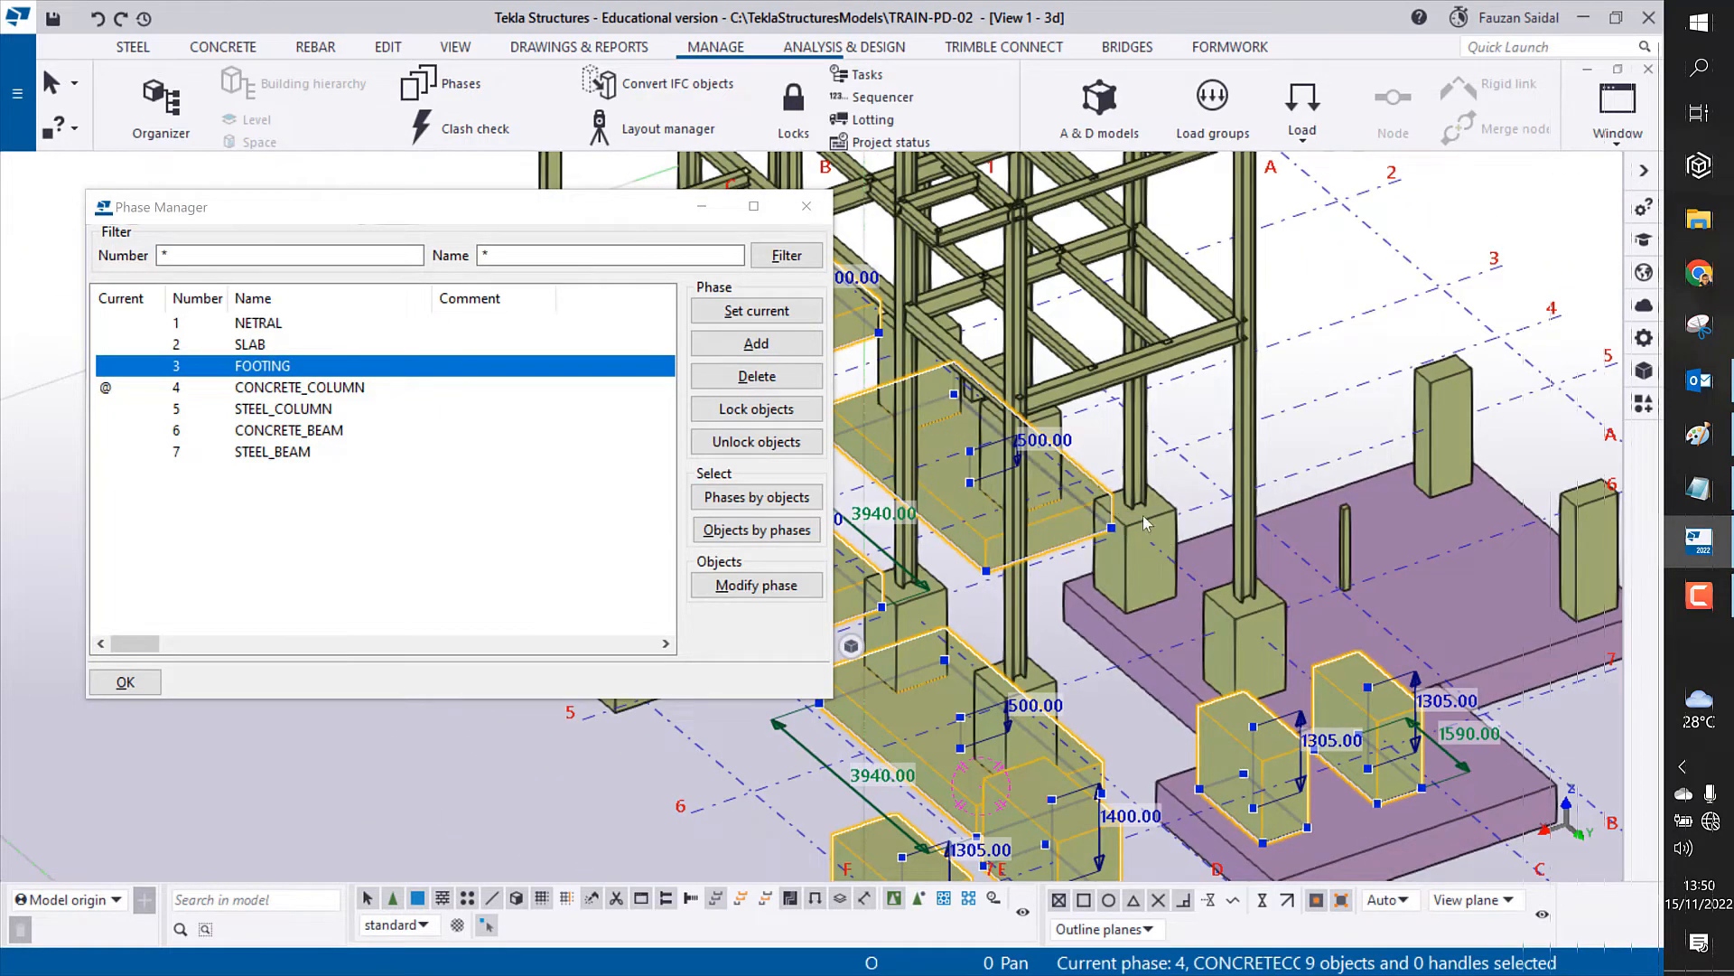
Step: Add the two 1840 mm high pieces on the large slab and the 1900 mm high block to the selection
scroll(1264, 592, "down", 2)
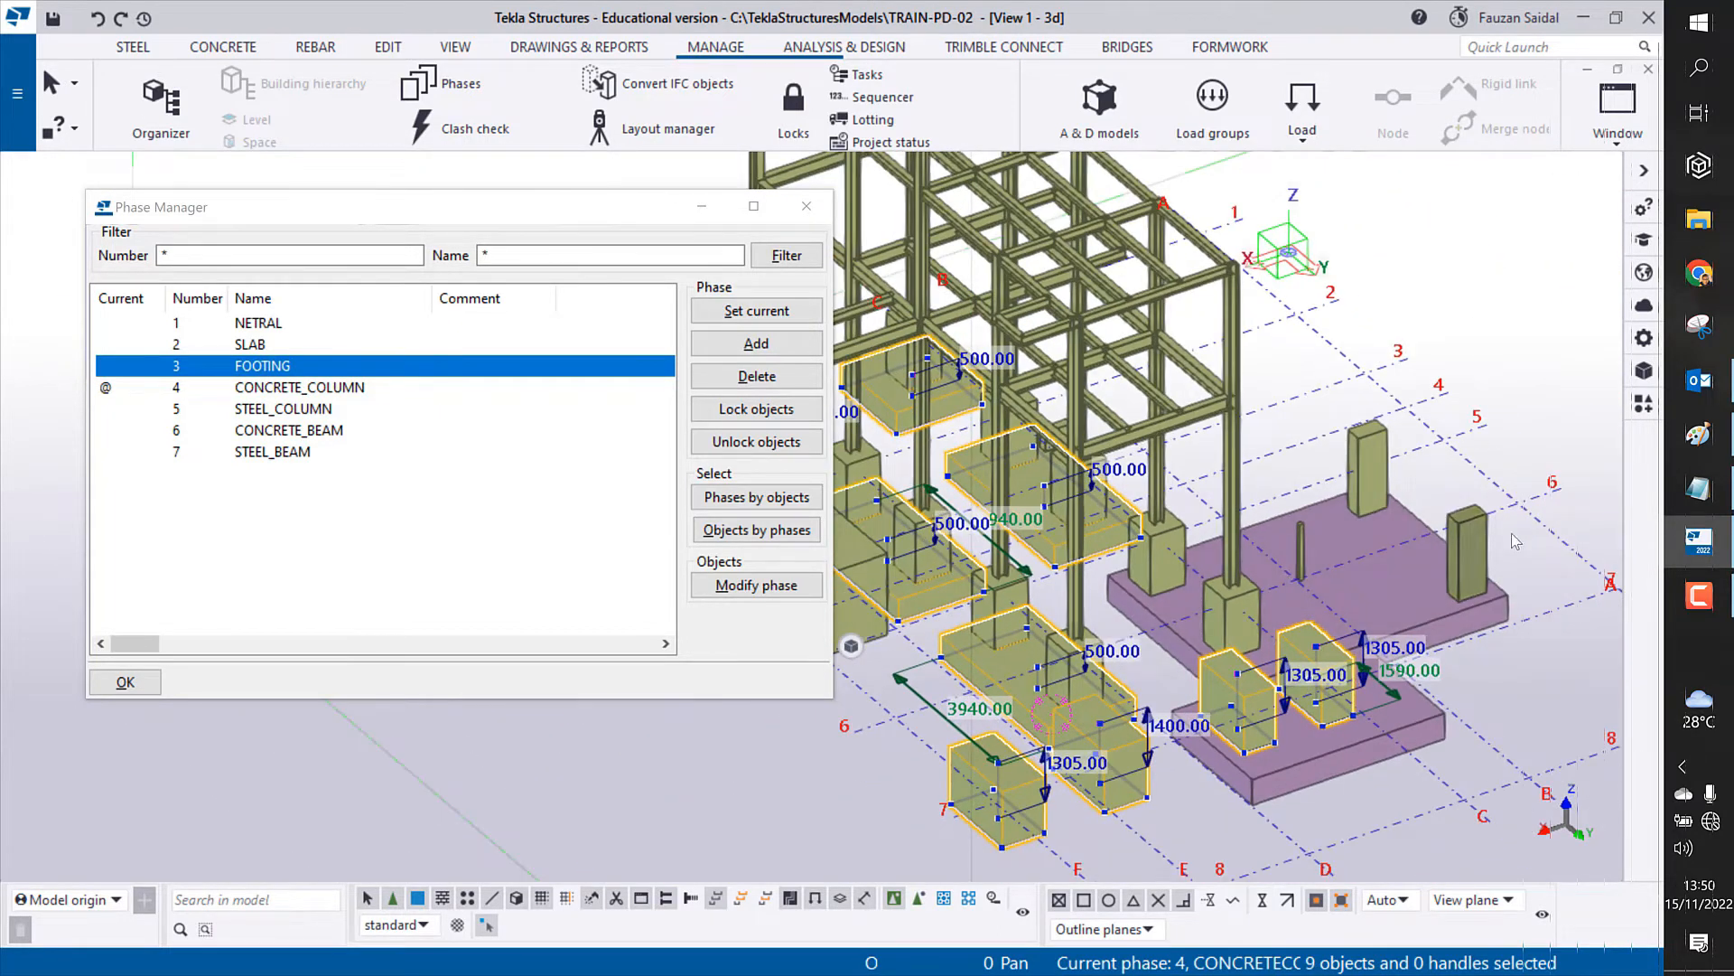
left_click(1480, 552, "shift")
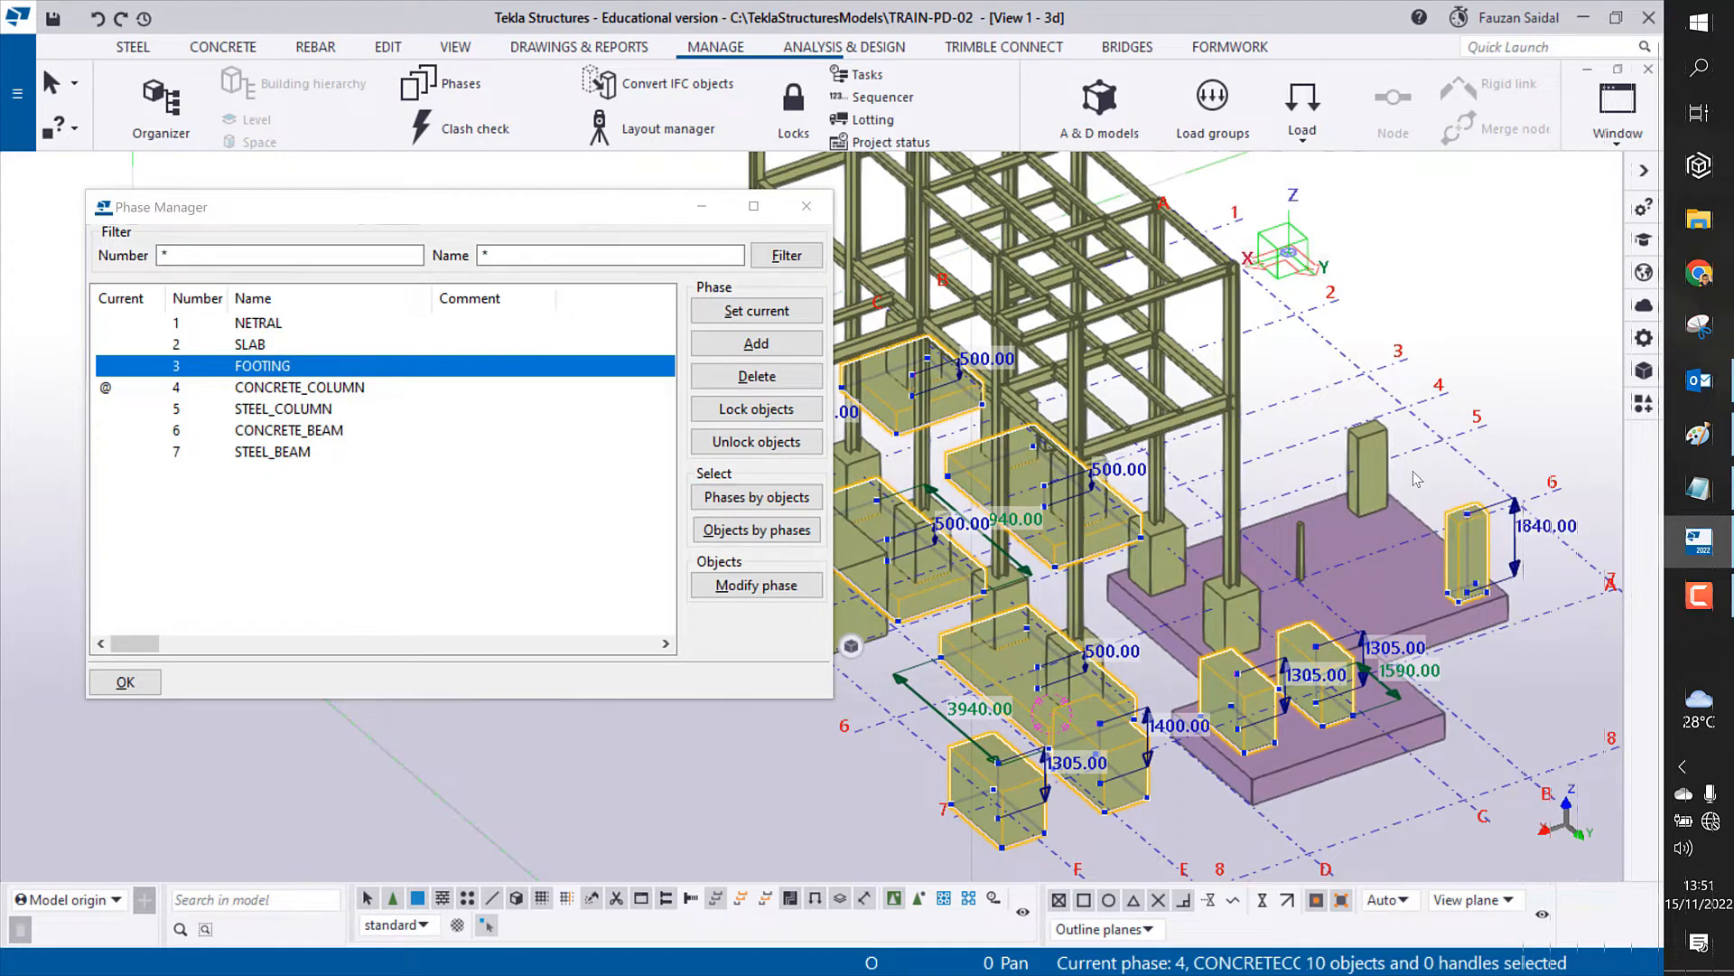
left_click(1369, 479, "shift")
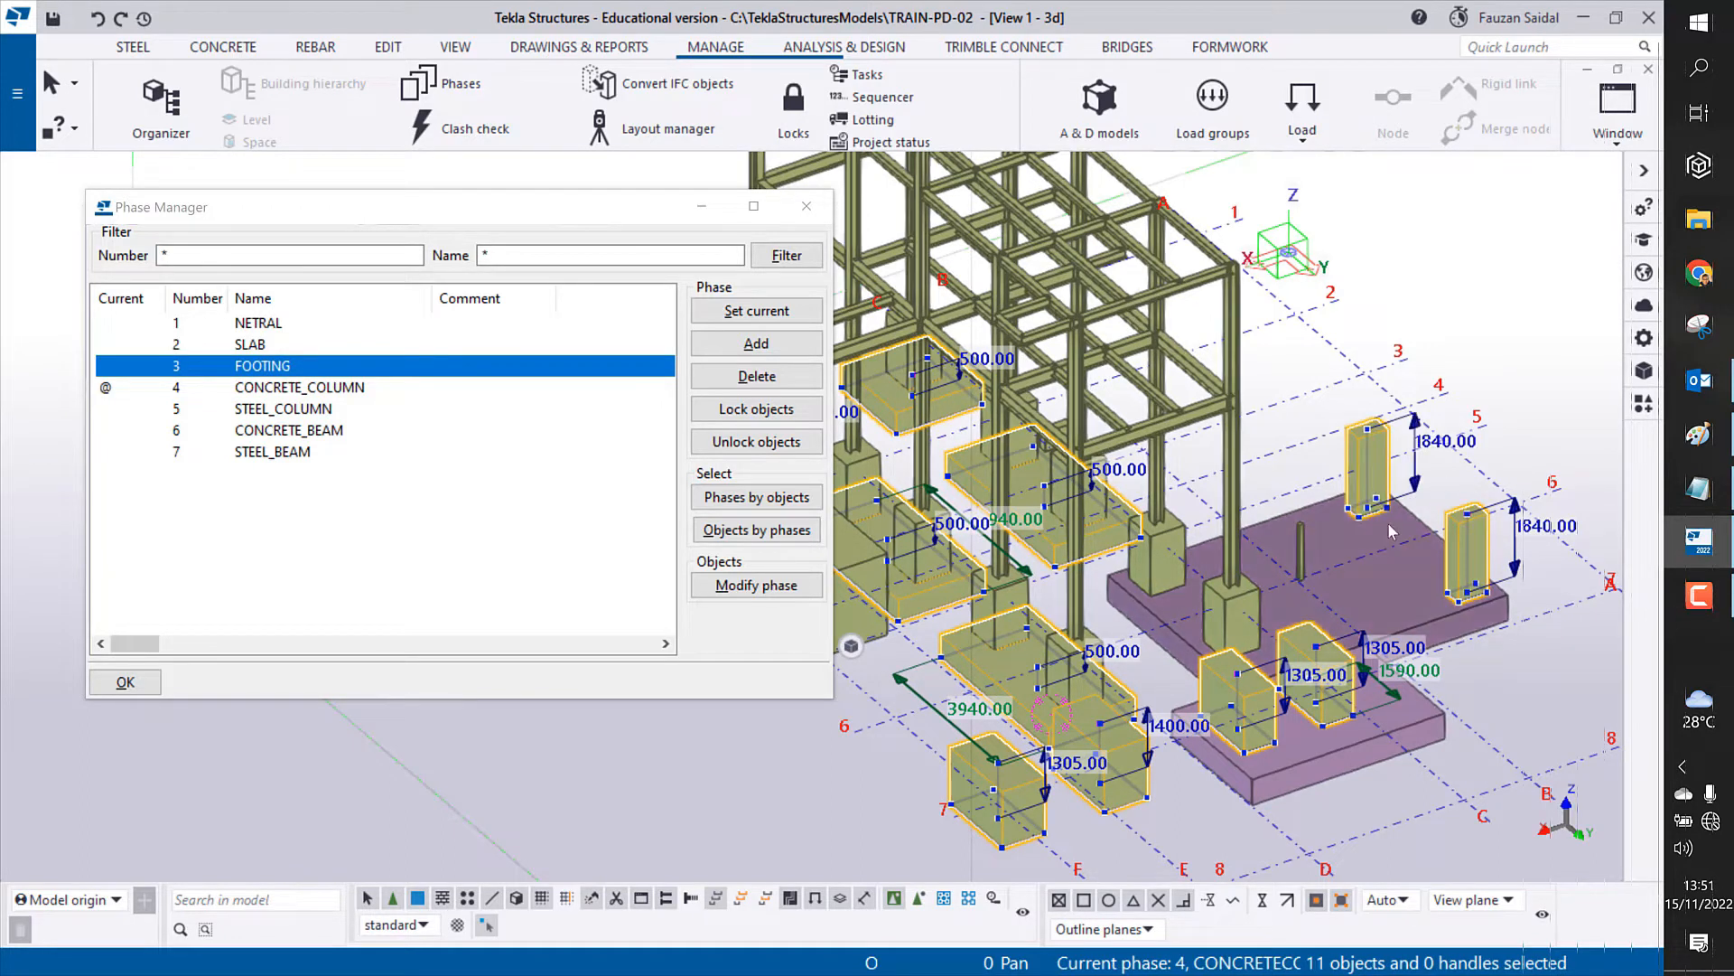
middle_click_drag(1087, 599, 1434, 463)
scroll(1281, 398, "up", 5)
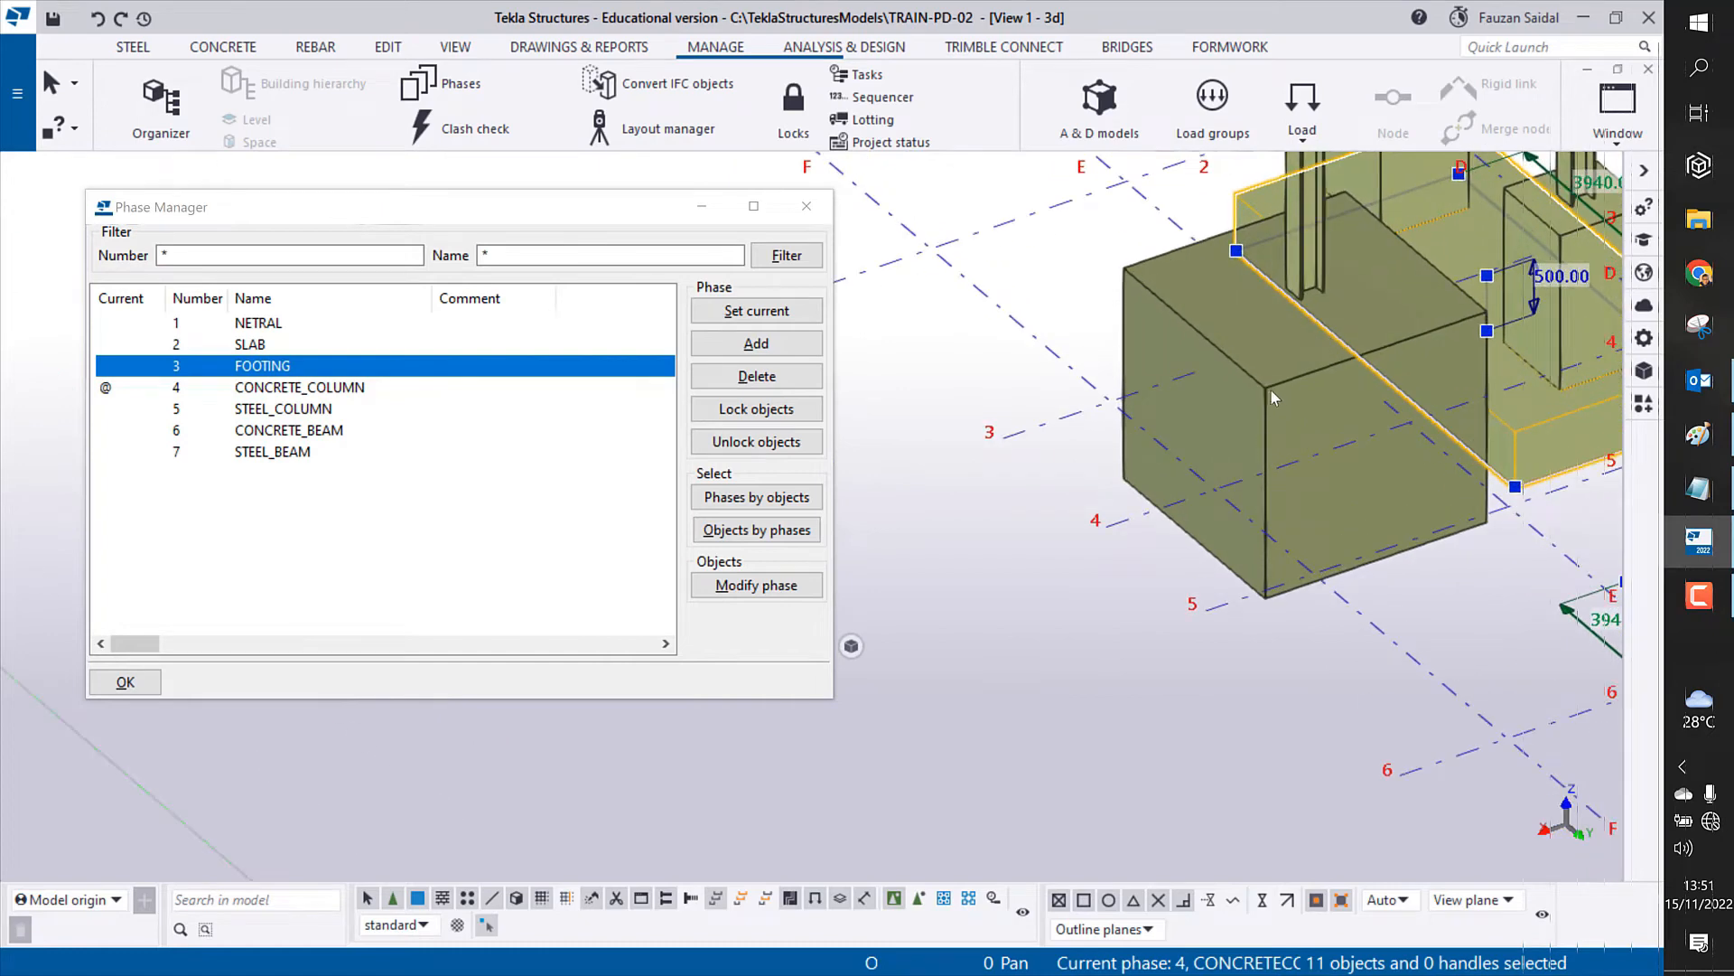
left_click(1279, 388, "shift")
scroll(1281, 380, "down", 5)
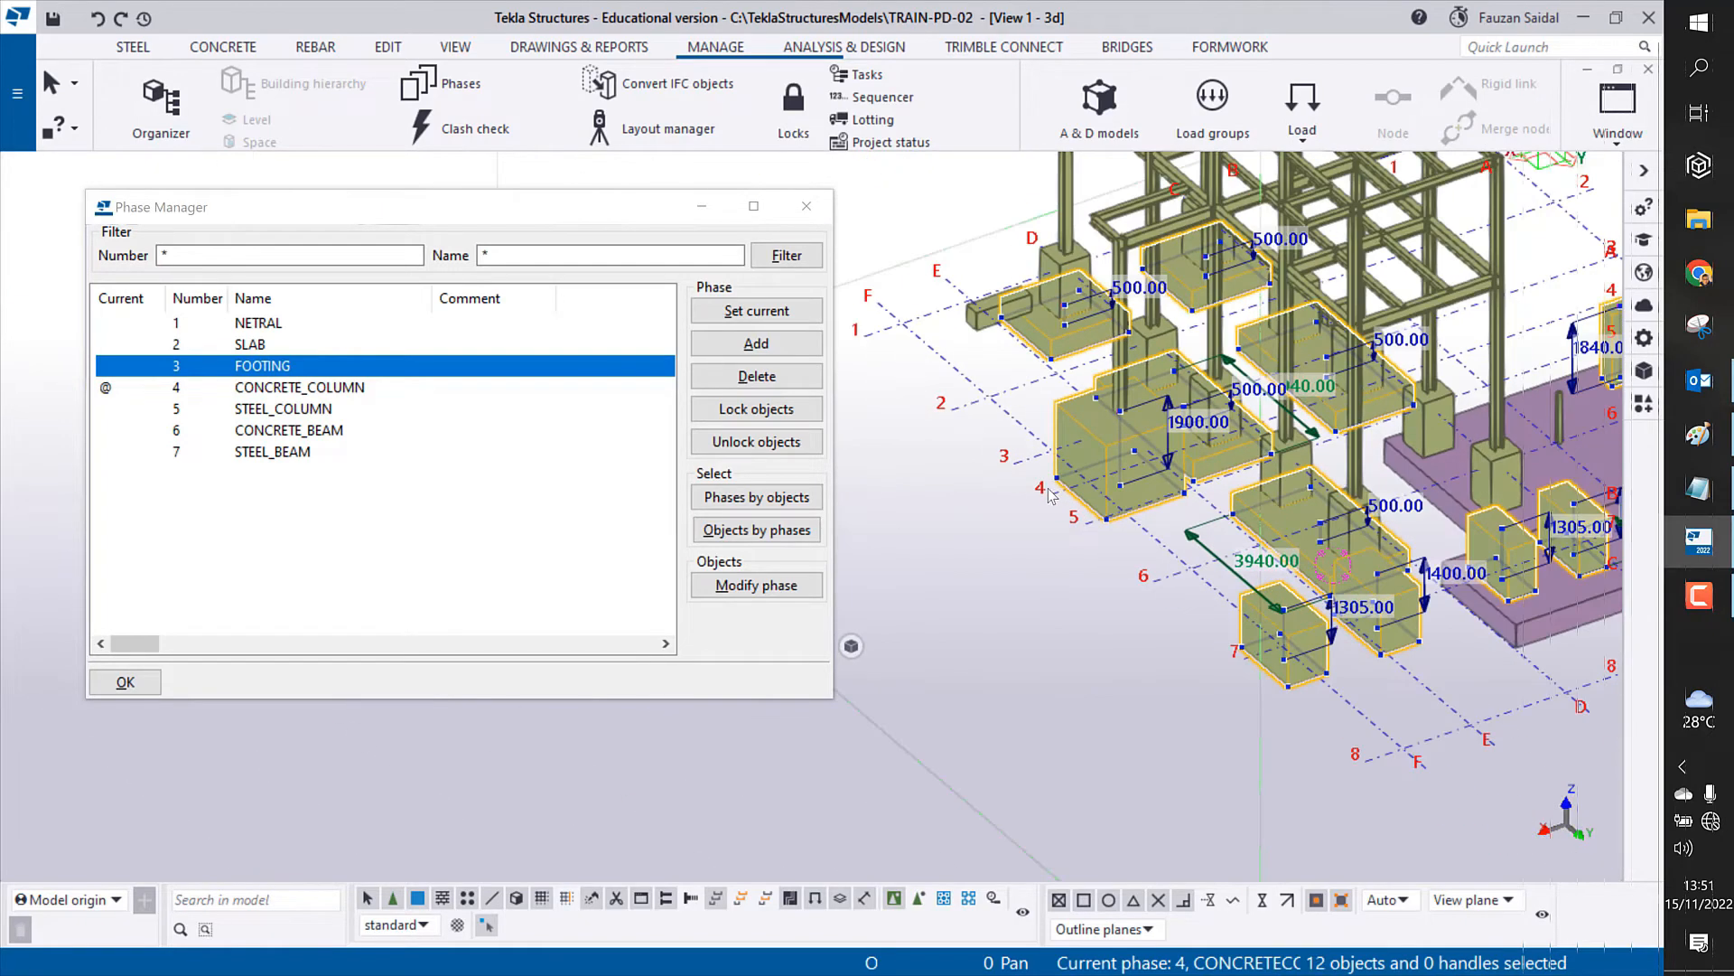
Step: Examine the model from several sides for footing parts still missing from the selection
middle_click_drag(1234, 497, 1107, 529, "ctrl")
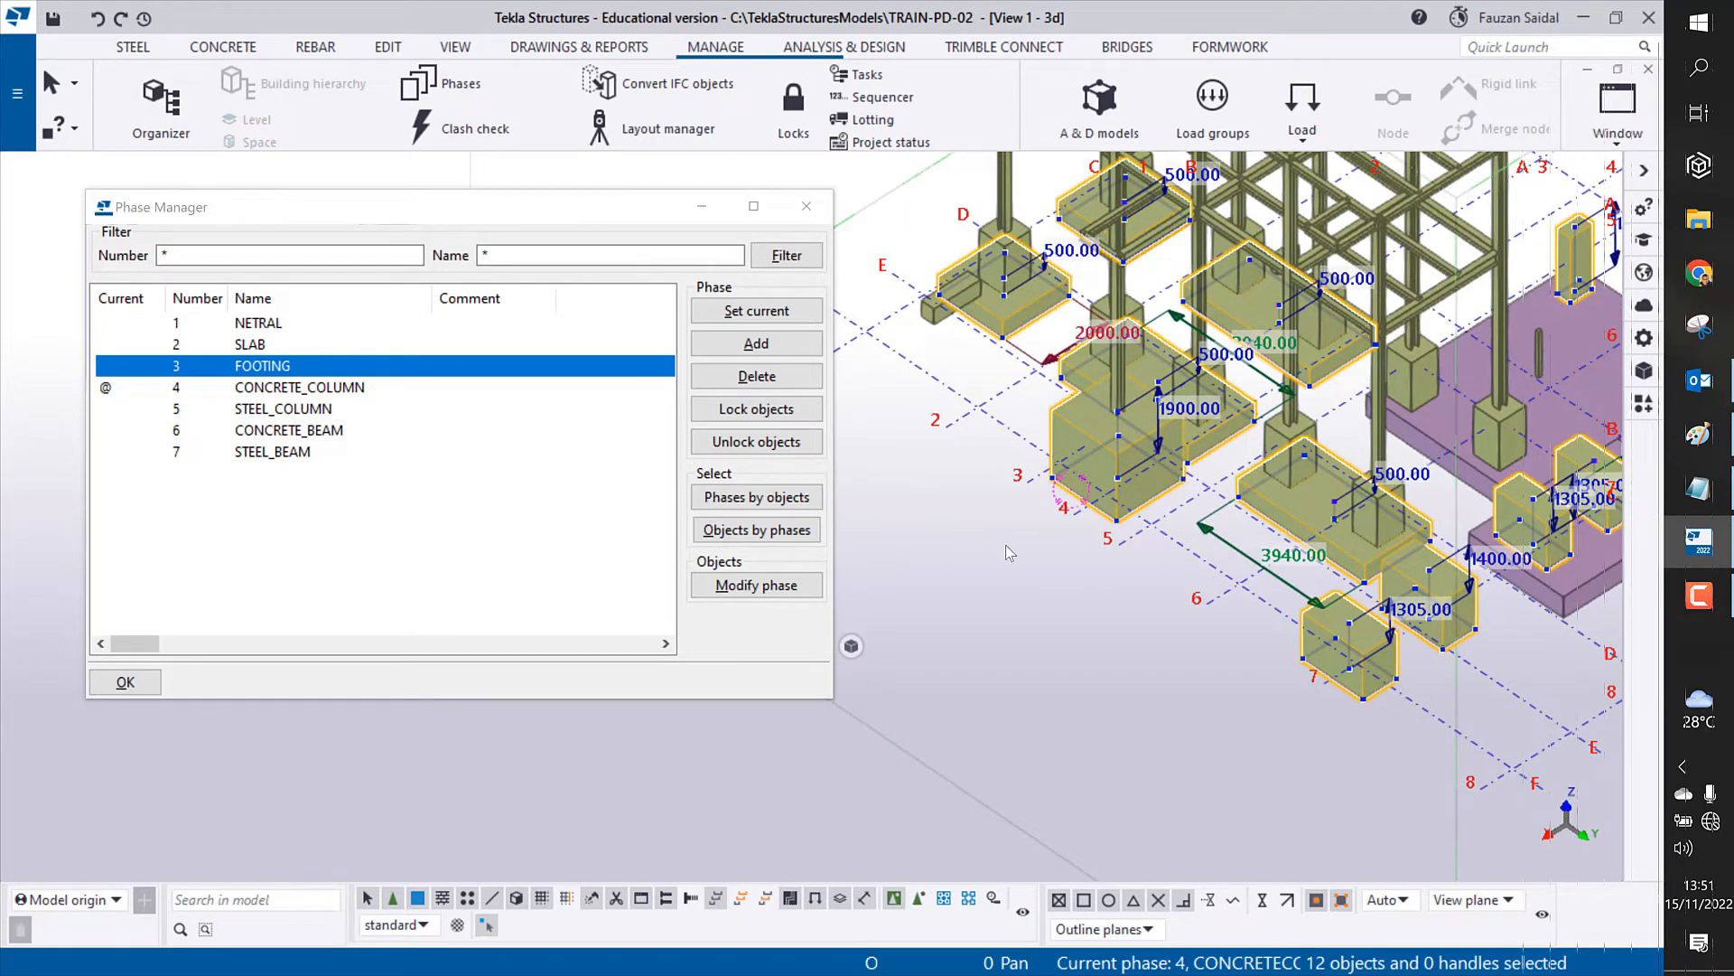
mouse_move(1030, 583)
middle_mouse_down("ctrl")
mouse_move(1082, 535)
mouse_move(1082, 501)
middle_mouse_up("ctrl")
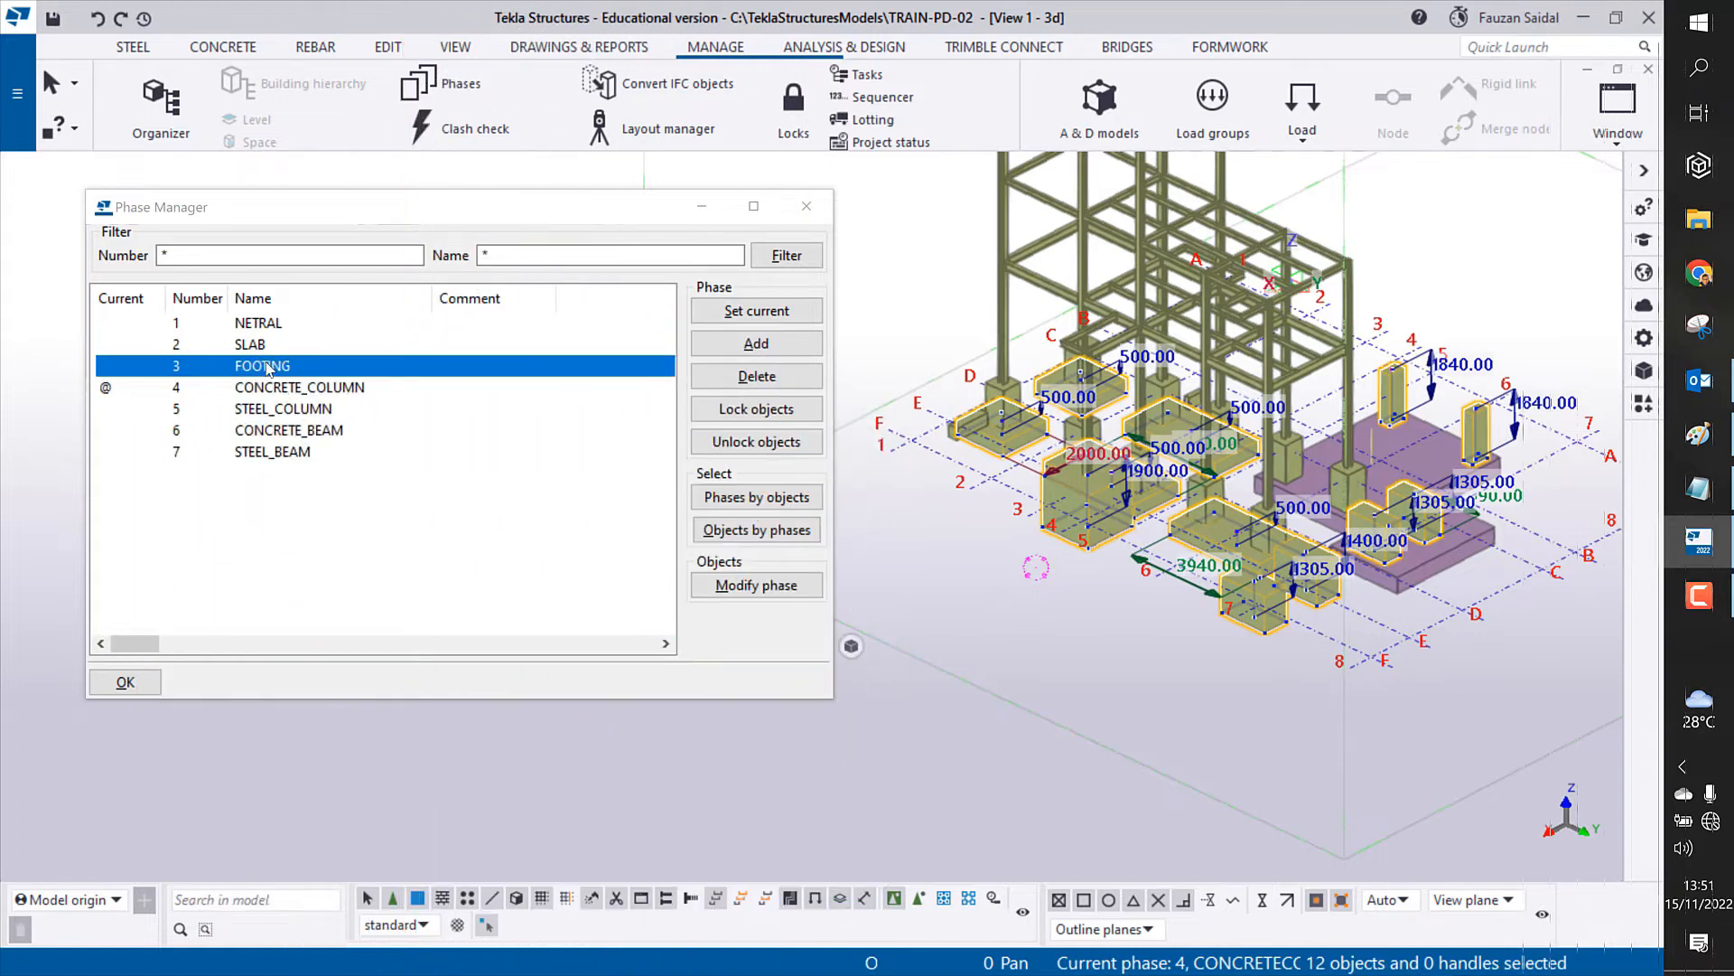
scroll(1372, 468, "up", 5)
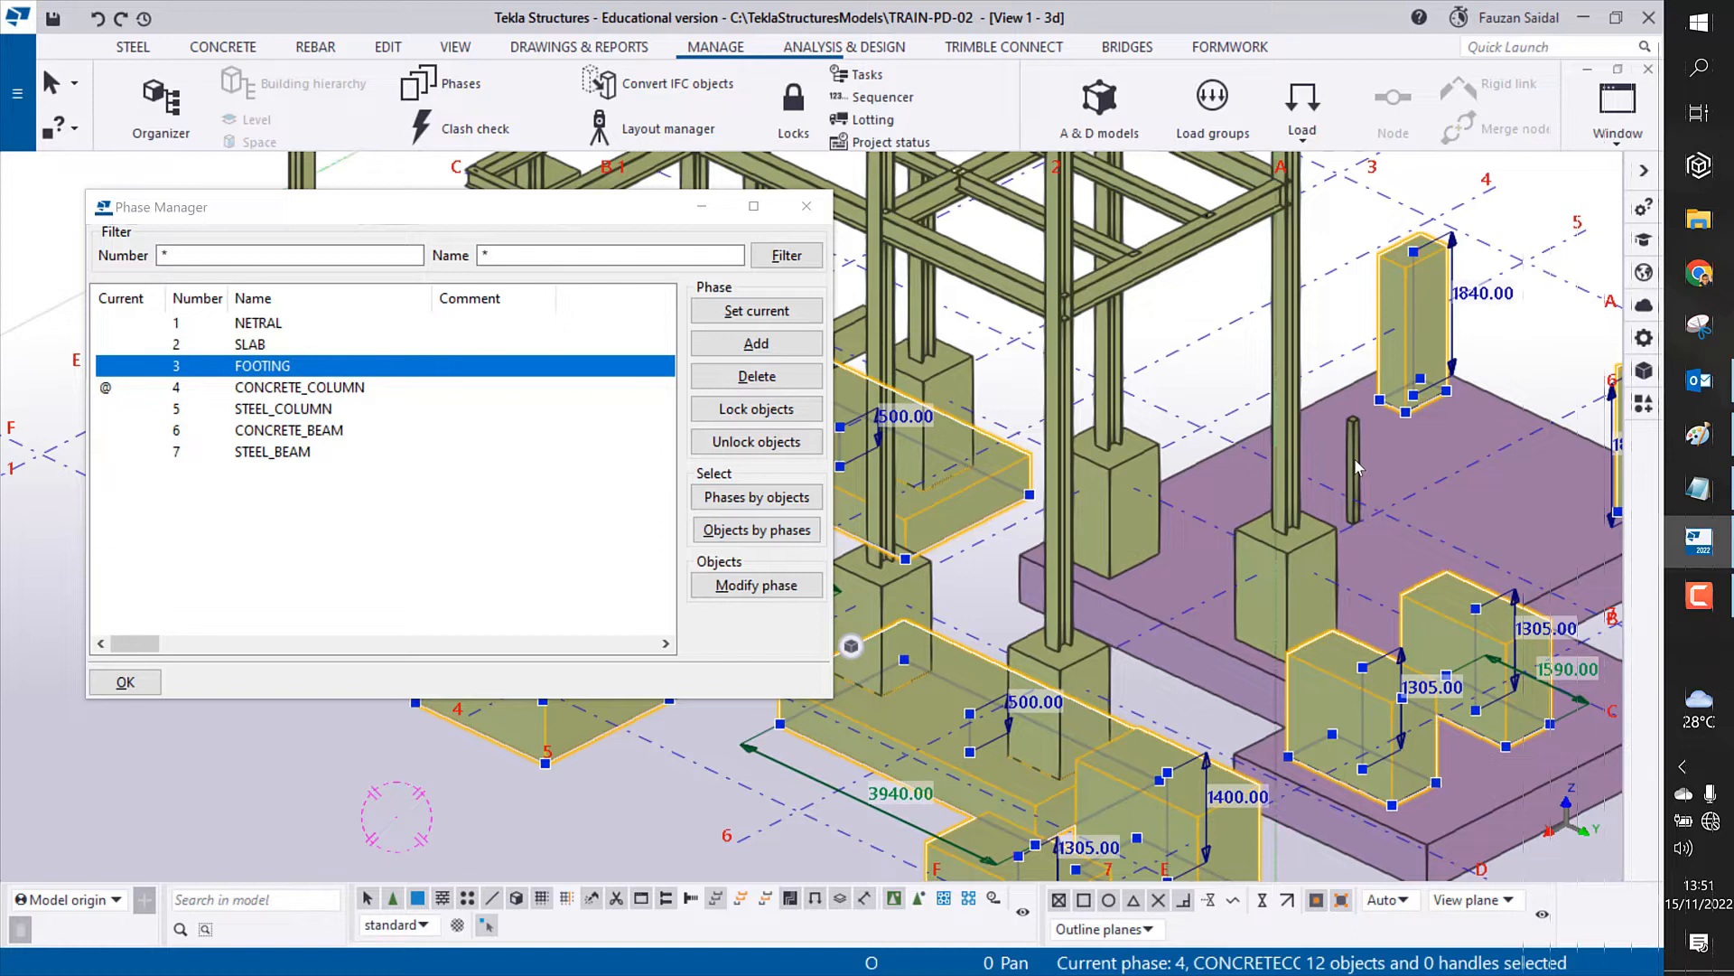
scroll(1356, 468, "down", 5)
middle_click_drag(1176, 583, 1595, 571, "ctrl")
scroll(1445, 560, "up", 8)
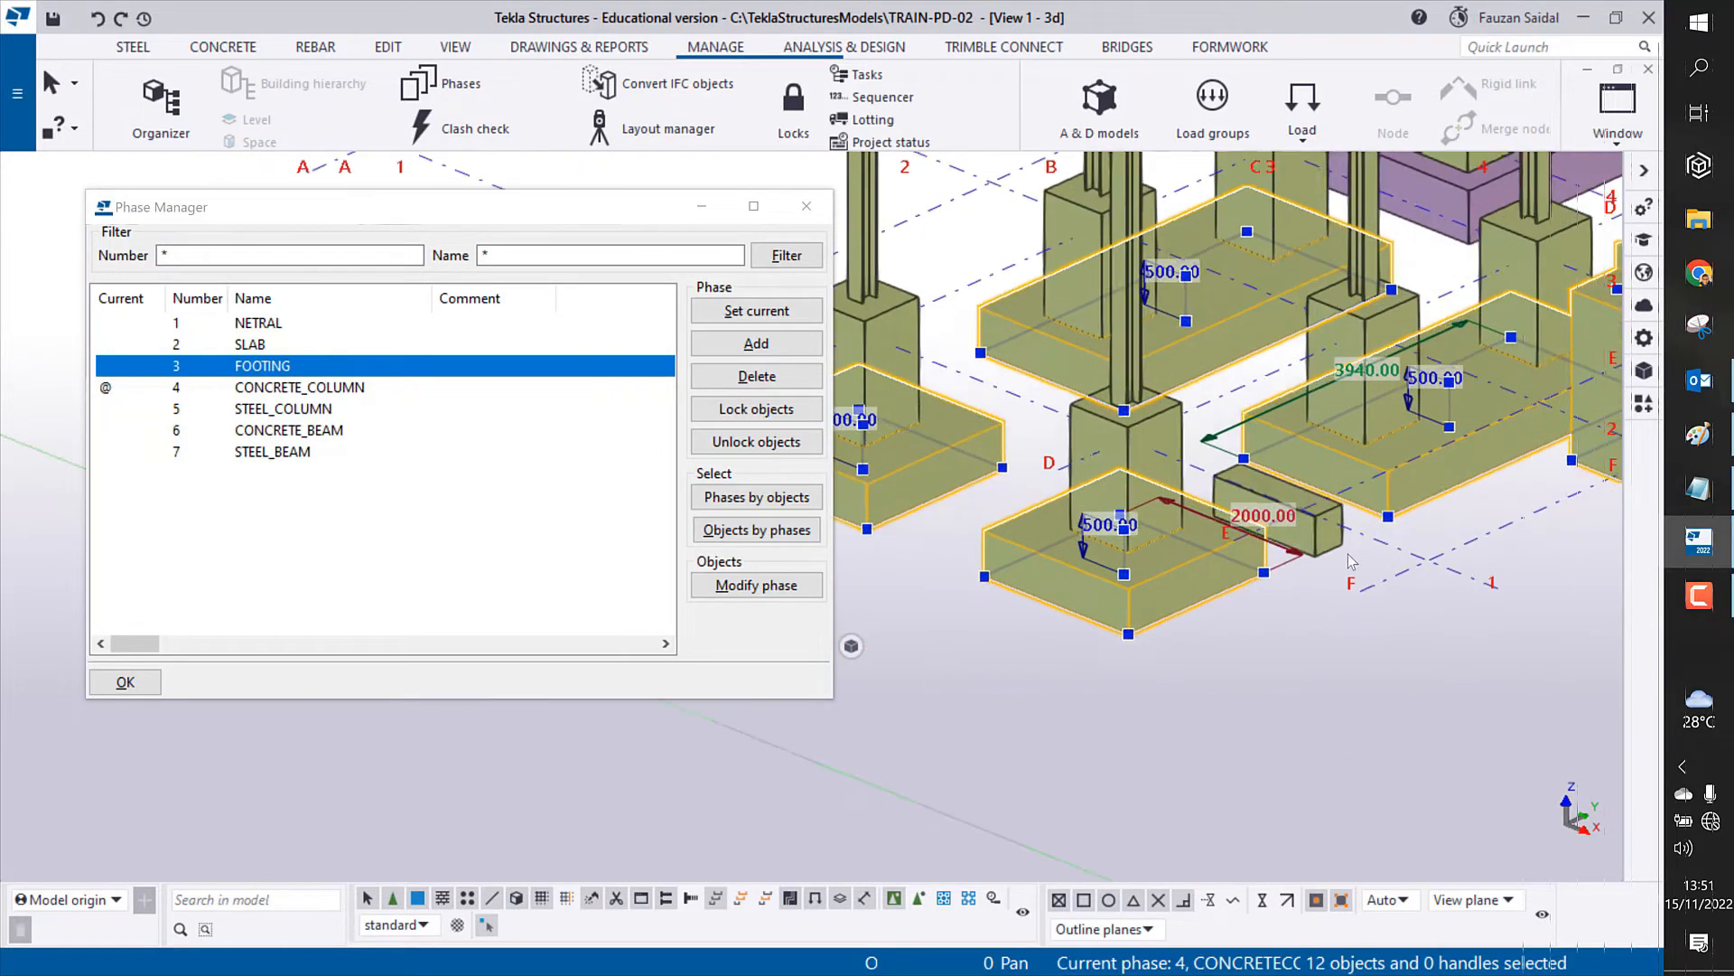
scroll(1353, 561, "up", 2)
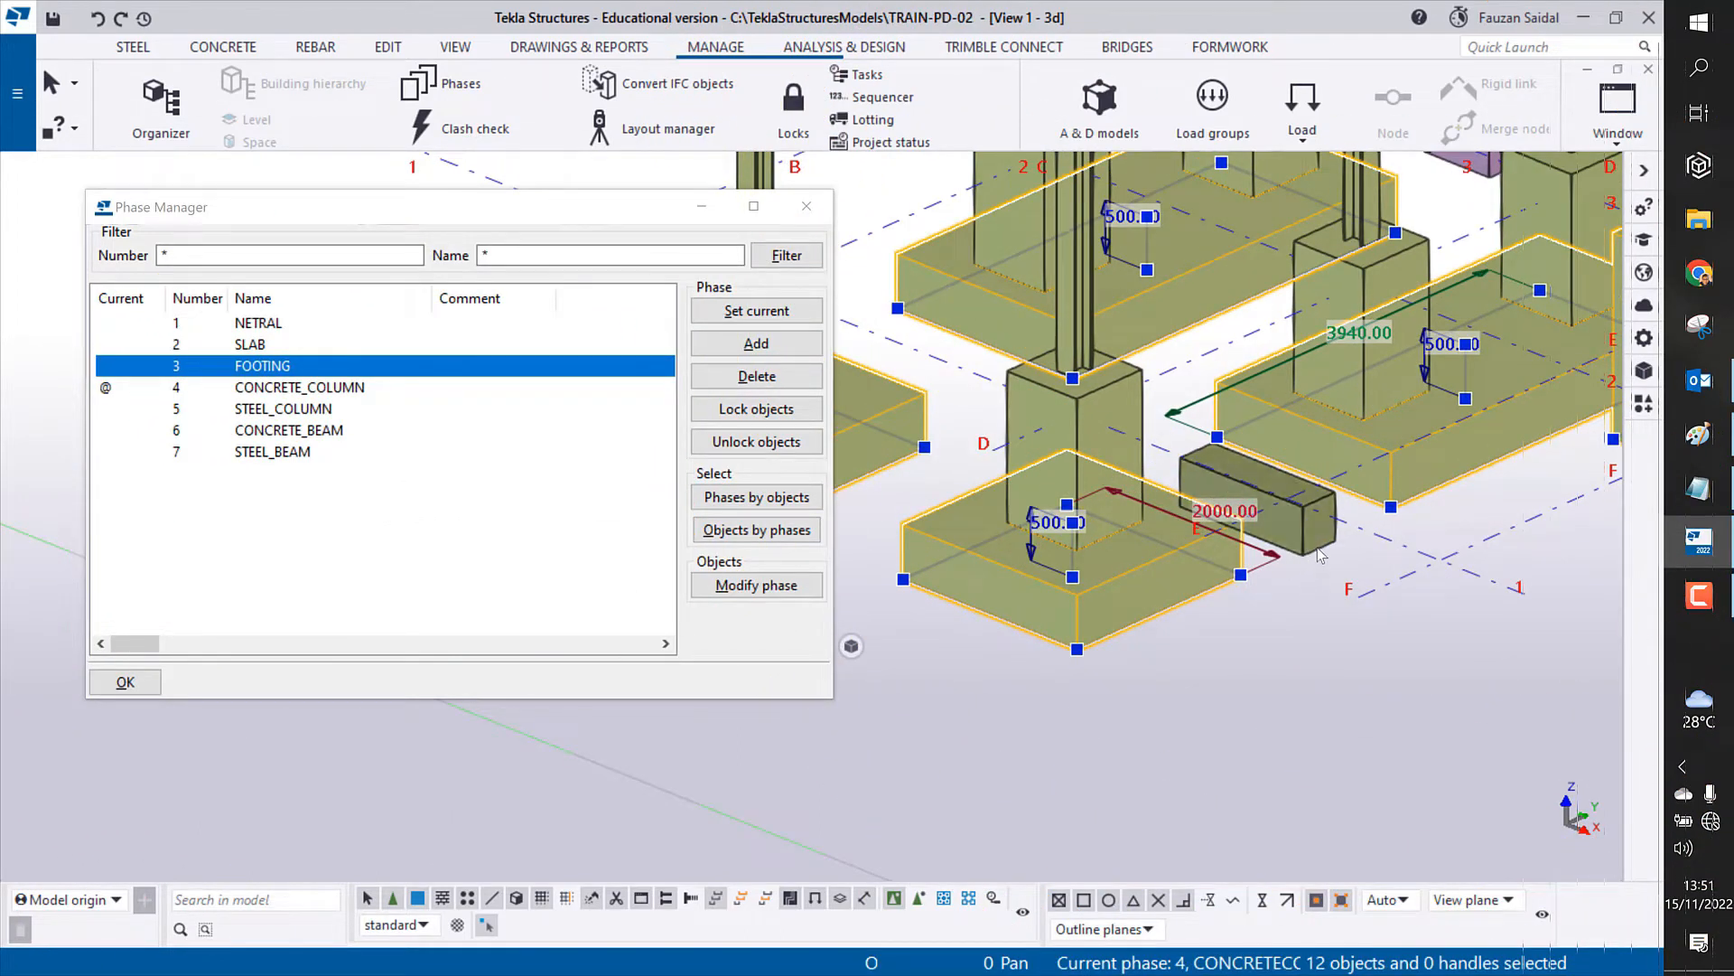
Step: Try including the short beam near grid lines E and 1 in the selection, select it alone, and clear the selection
left_click(1308, 534, "shift")
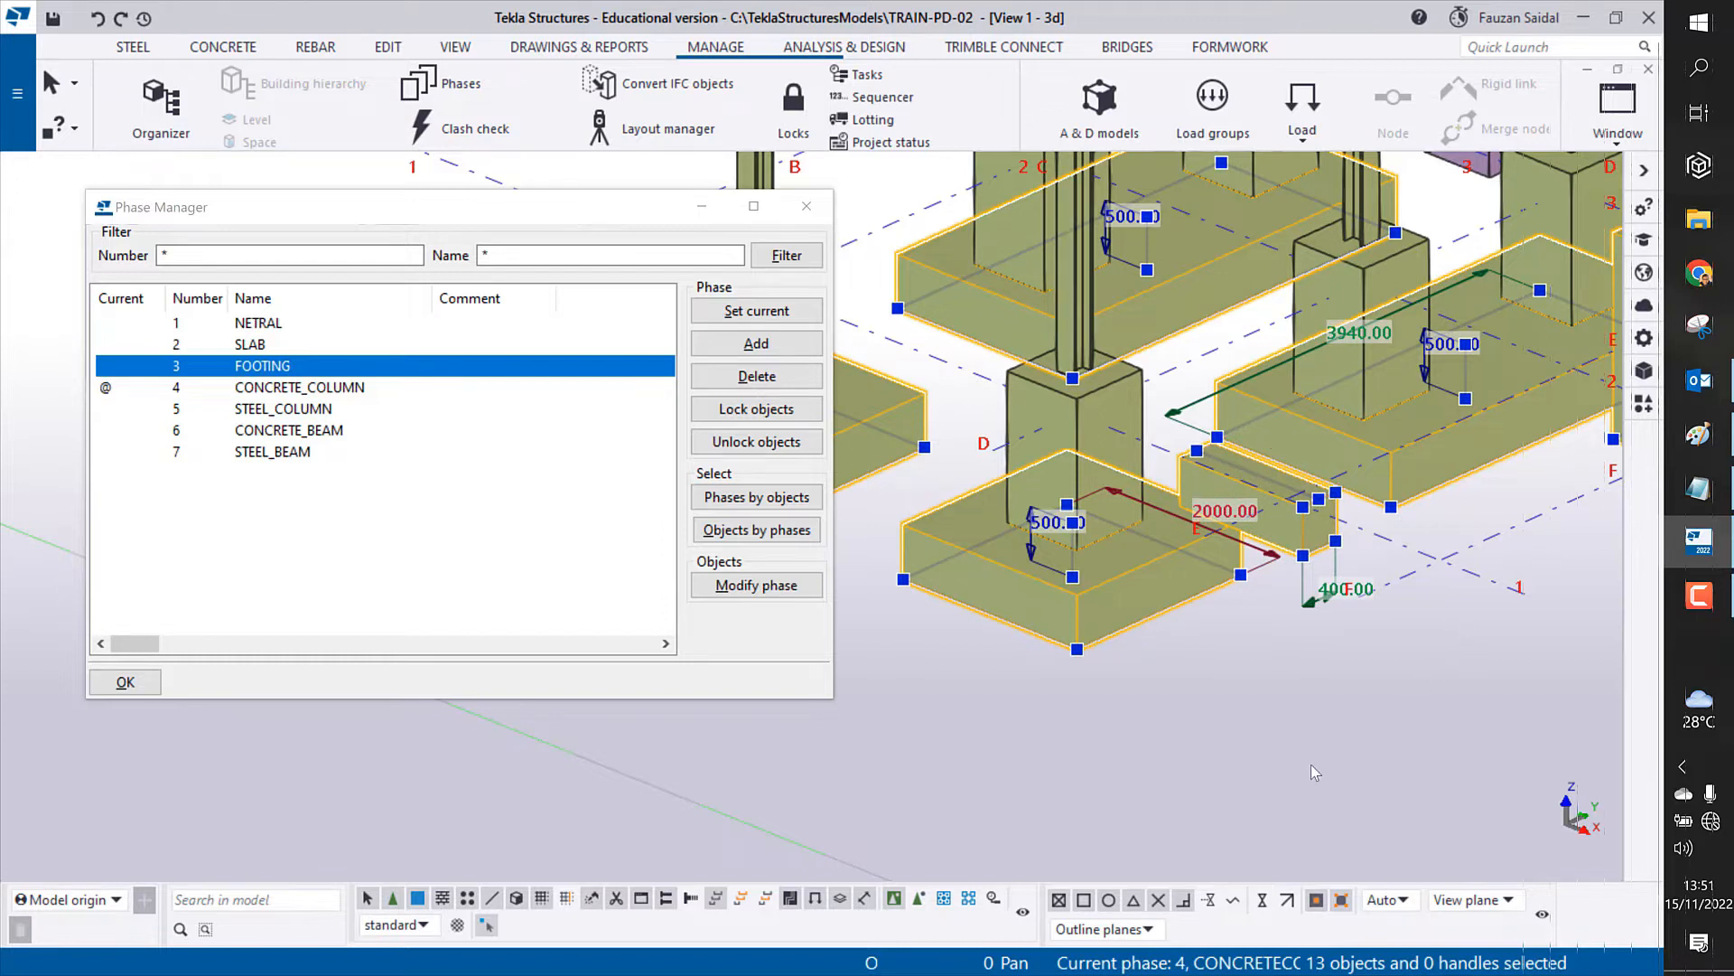
middle_click_drag(1315, 772, 1262, 784)
scroll(1287, 630, "up", 5)
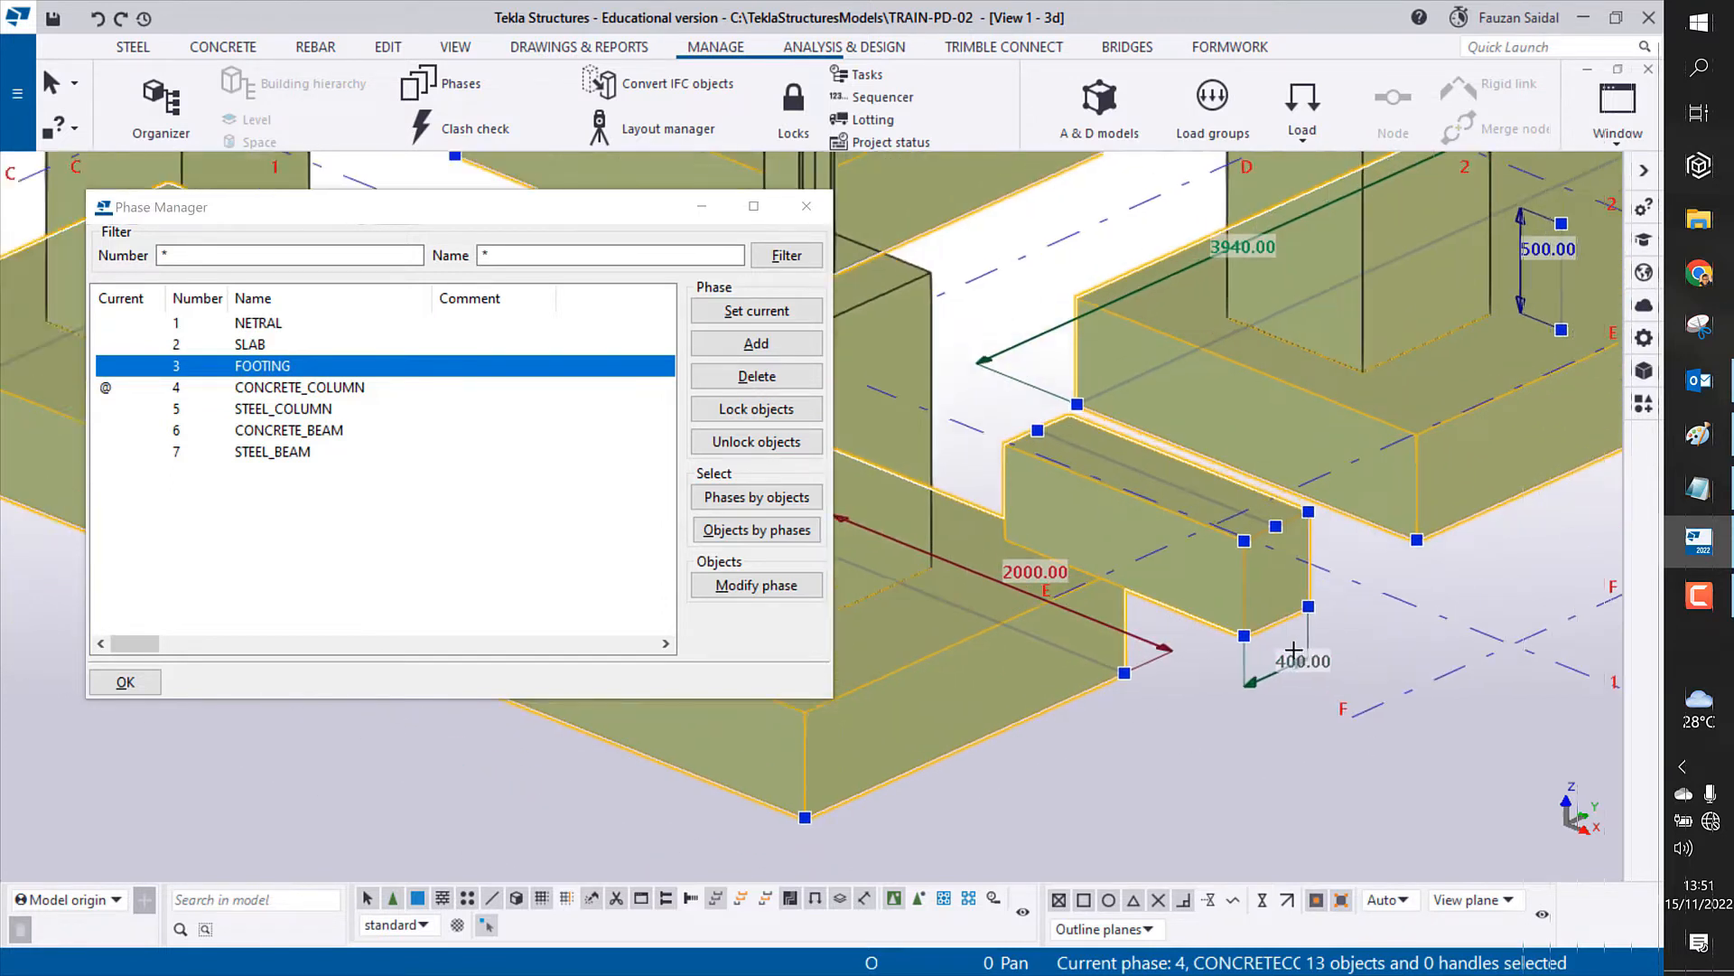
left_click(1282, 617)
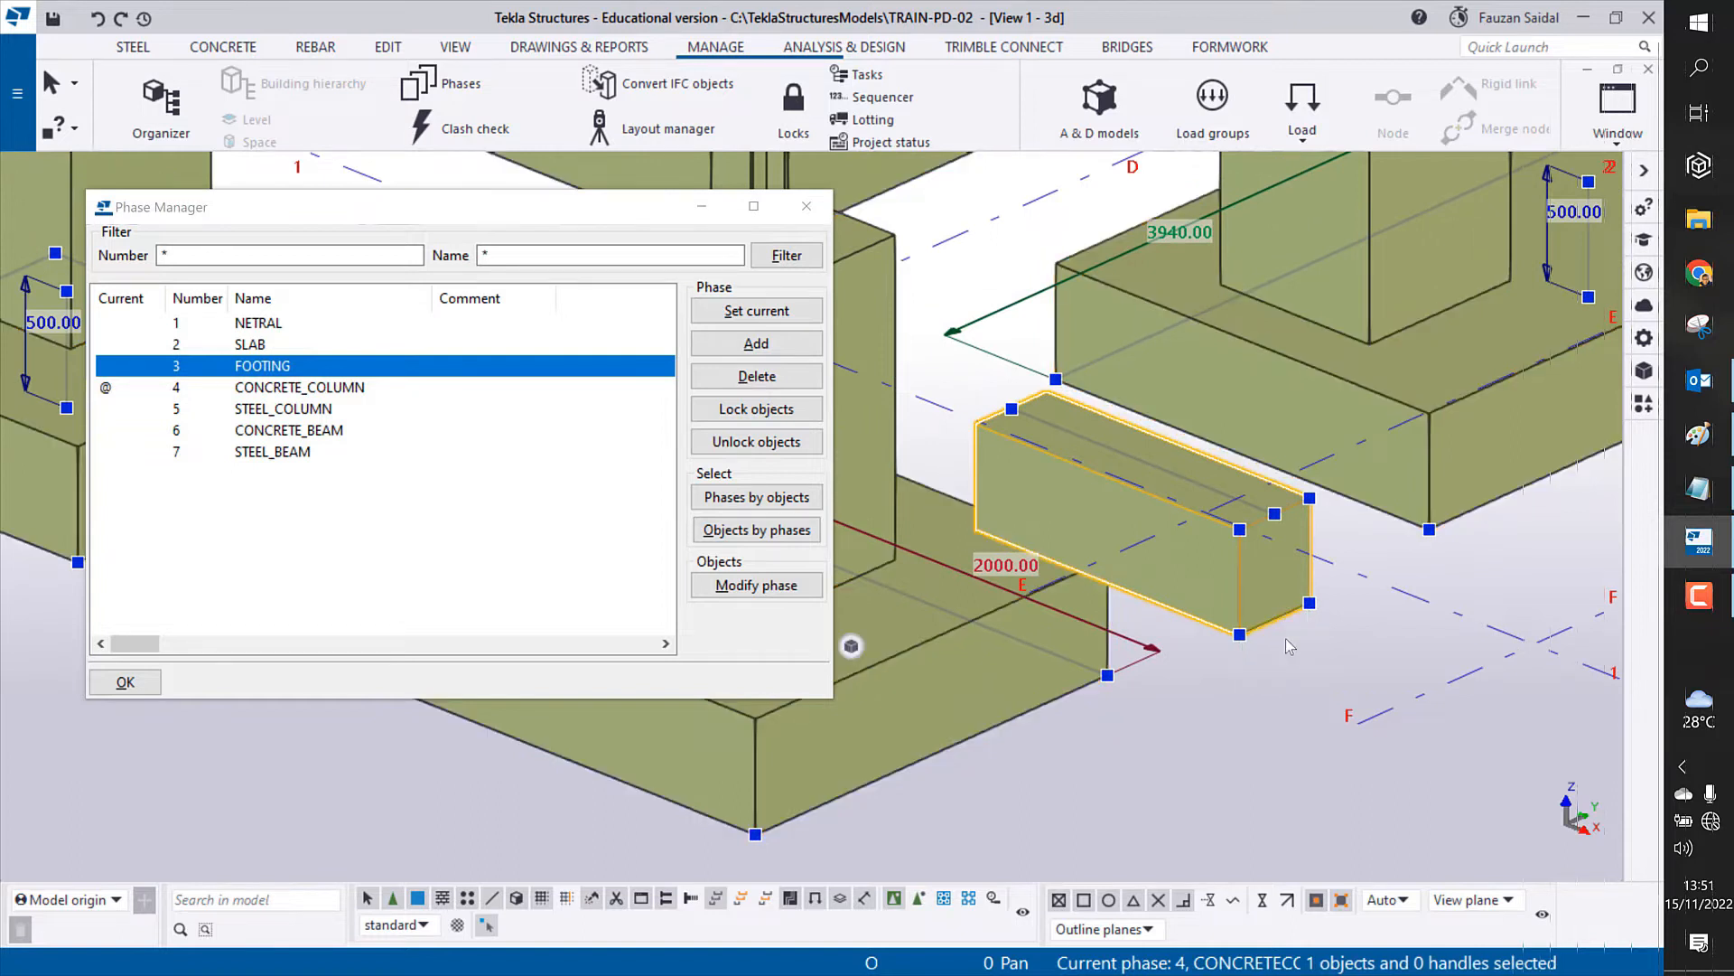
left_click(1368, 621)
scroll(1367, 620, "down", 5)
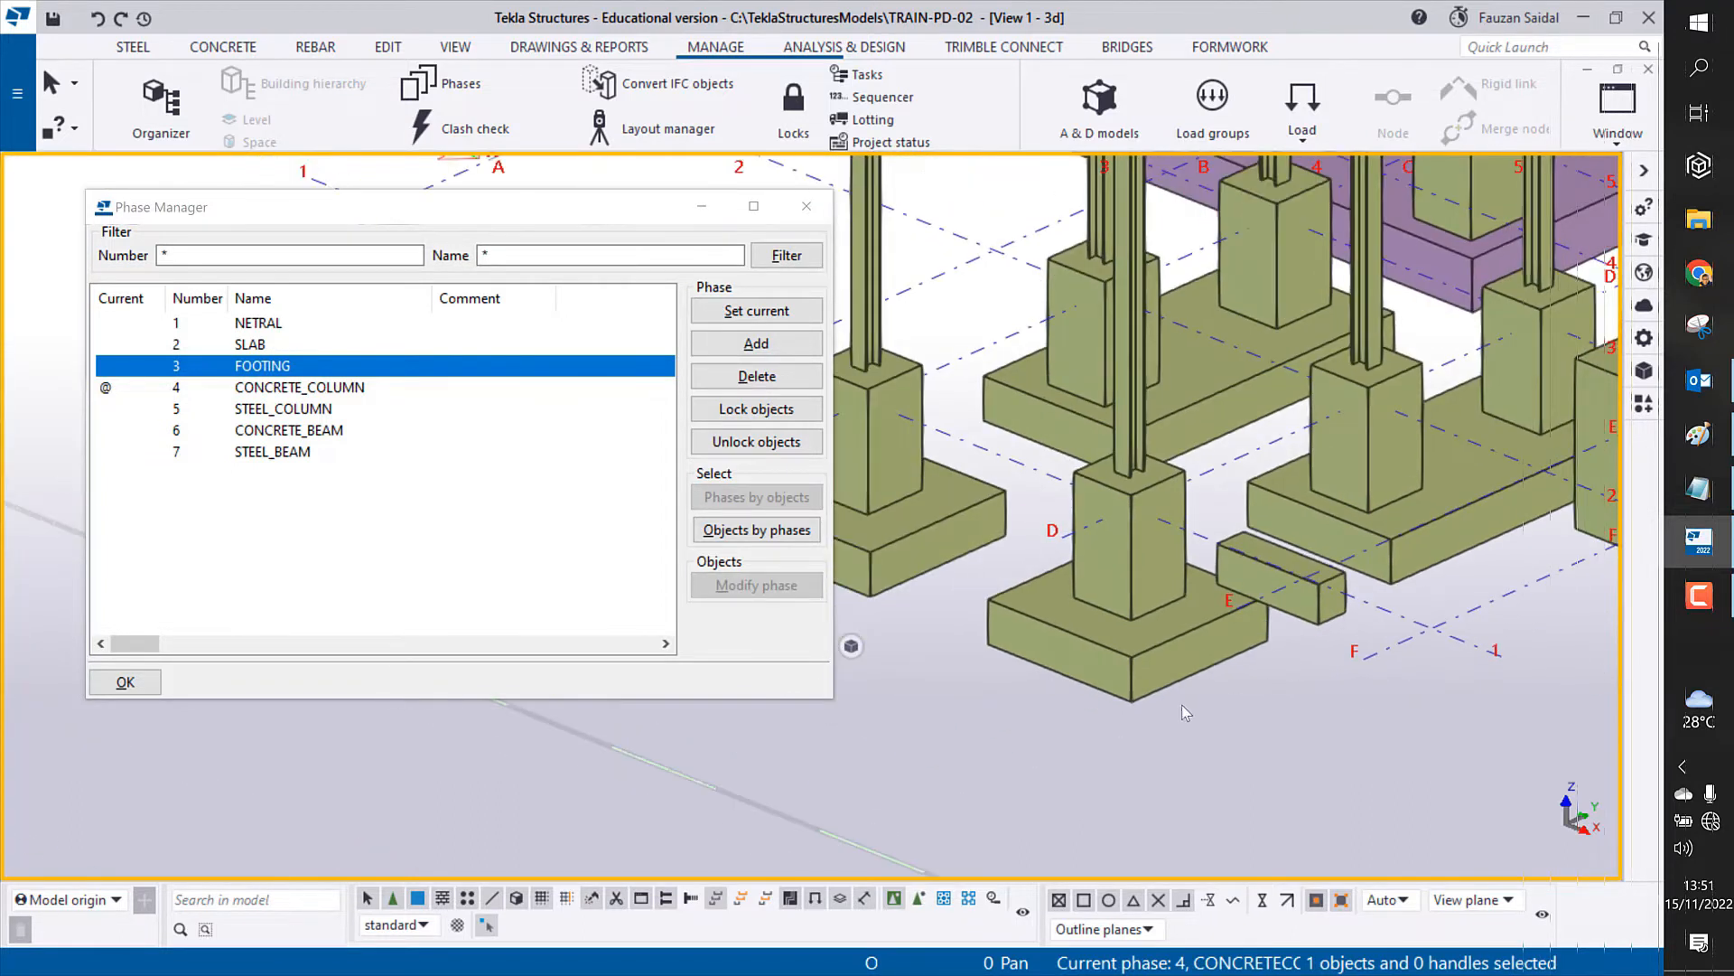
Step: Select the five 500 mm thick footings again, leaving out the short beam near grid line 1
mouse_move(1300, 705)
middle_mouse_down("ctrl")
mouse_move(1327, 696)
mouse_move(1277, 719)
middle_mouse_up("ctrl")
left_click(1220, 663)
scroll(1217, 665, "down", 3)
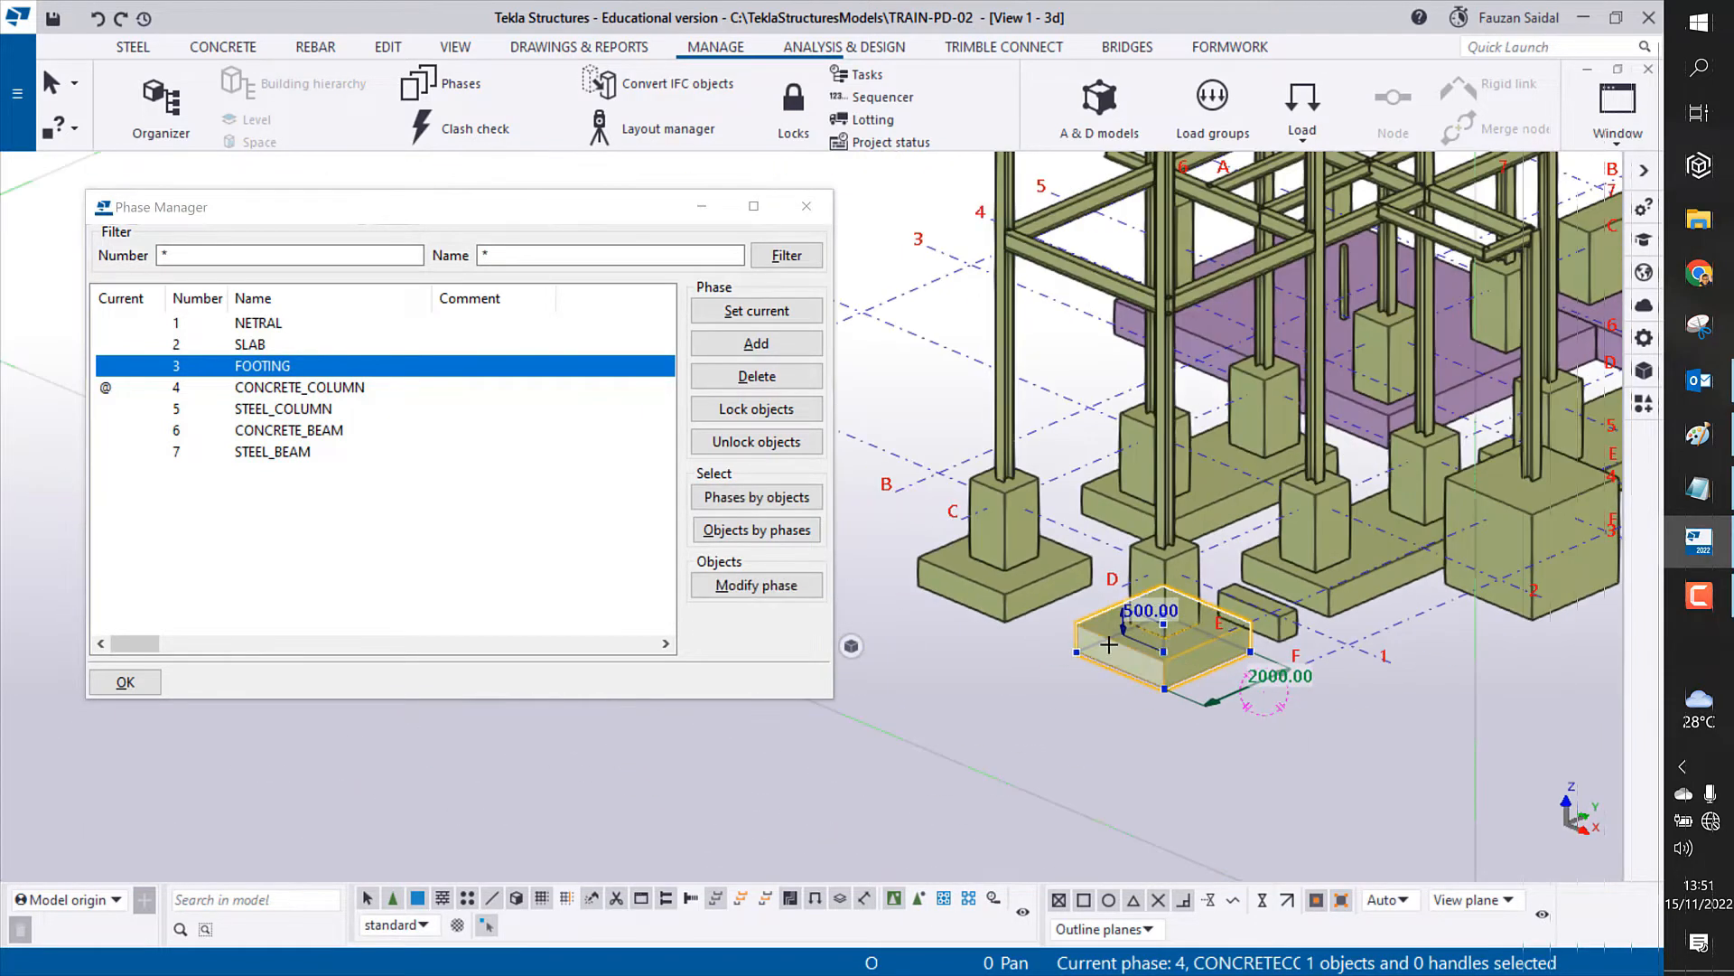
left_click(1066, 595, "ctrl")
scroll(1152, 575, "up", 4)
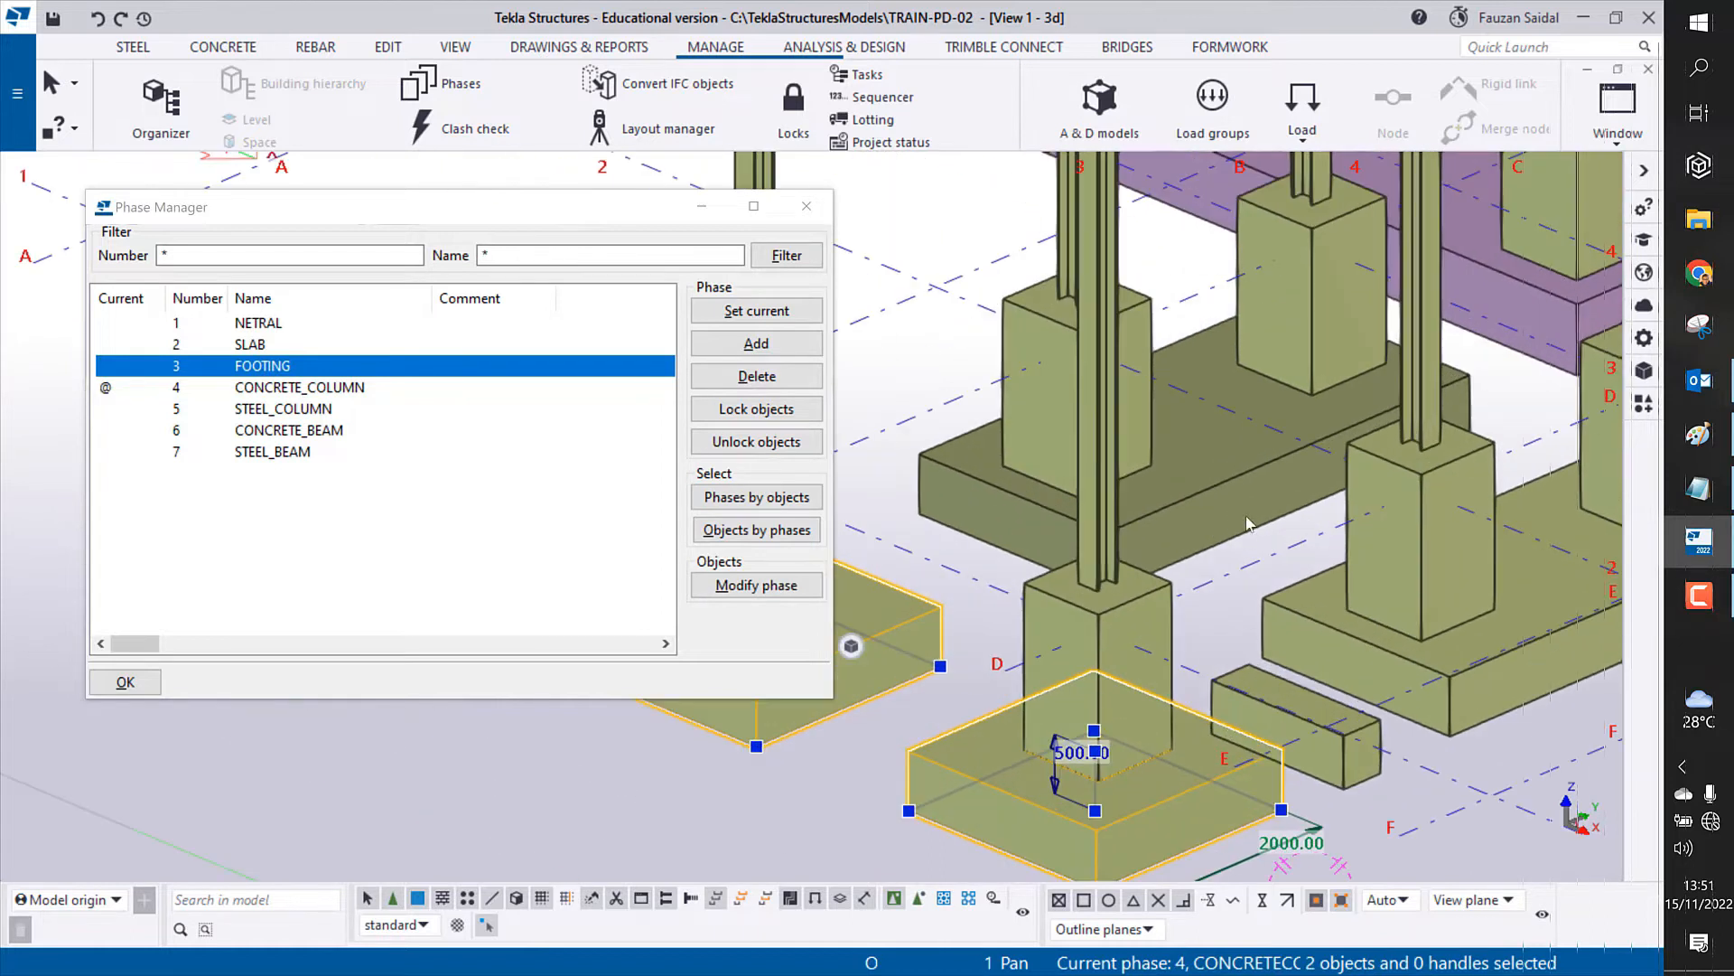
left_click(1260, 529, "ctrl")
left_click(1529, 713, "ctrl")
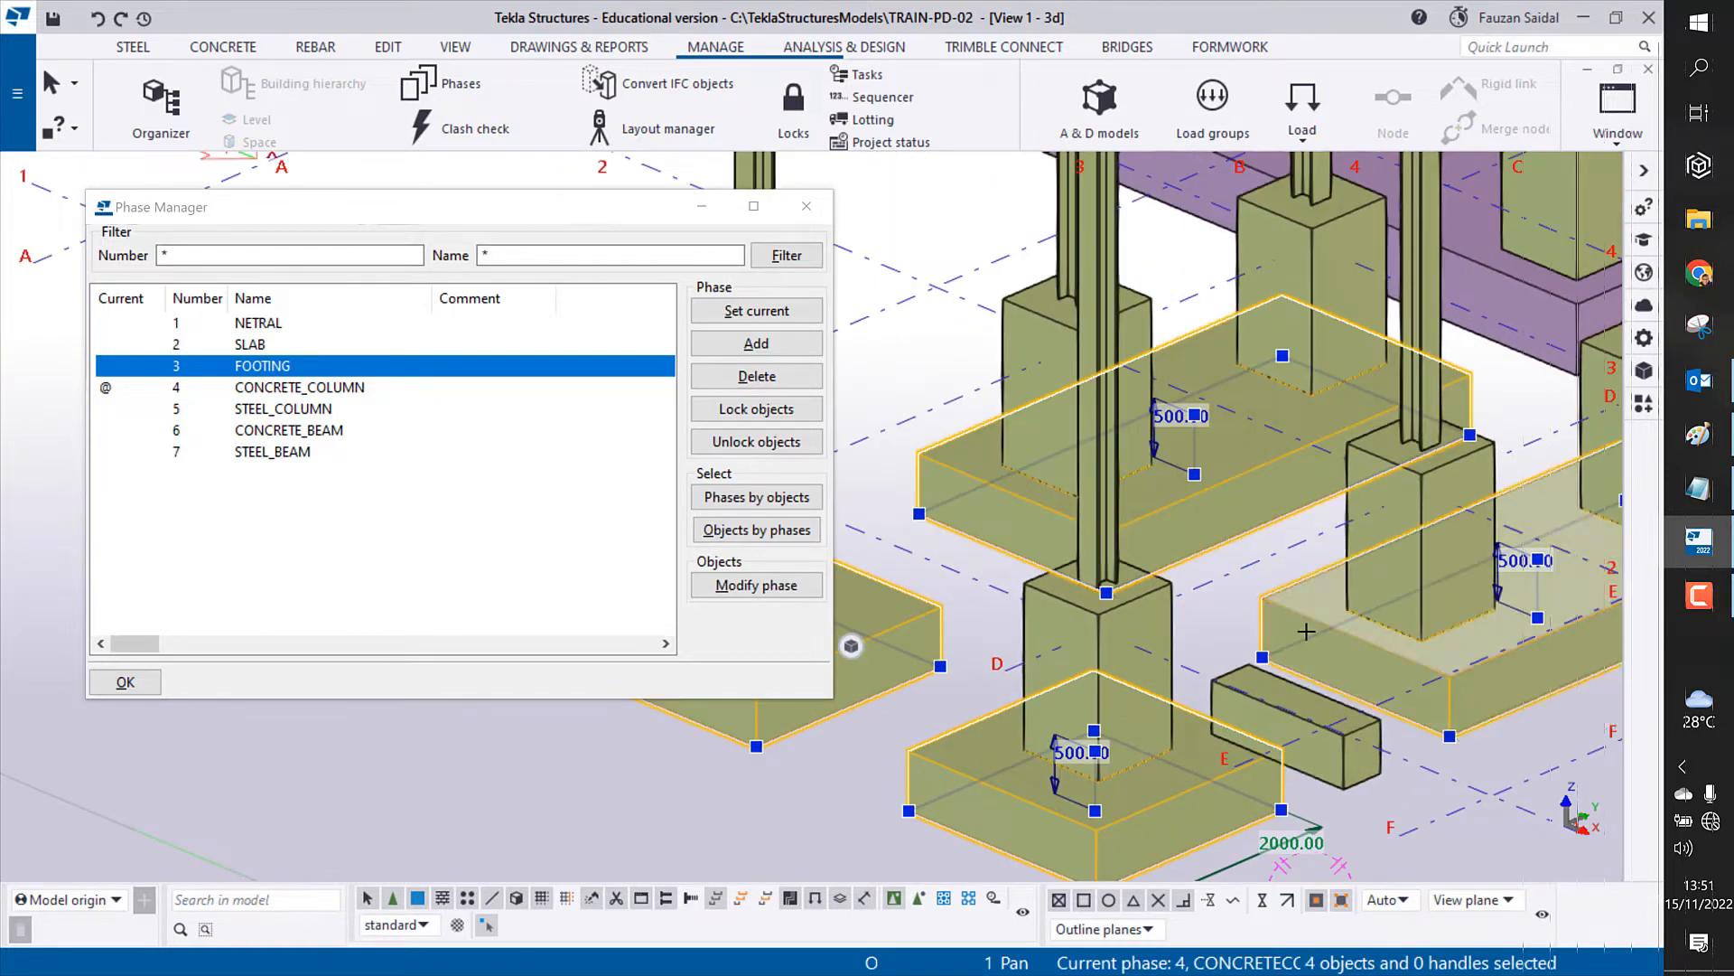
scroll(1490, 696, "down", 3)
scroll(1358, 624, "up", 4)
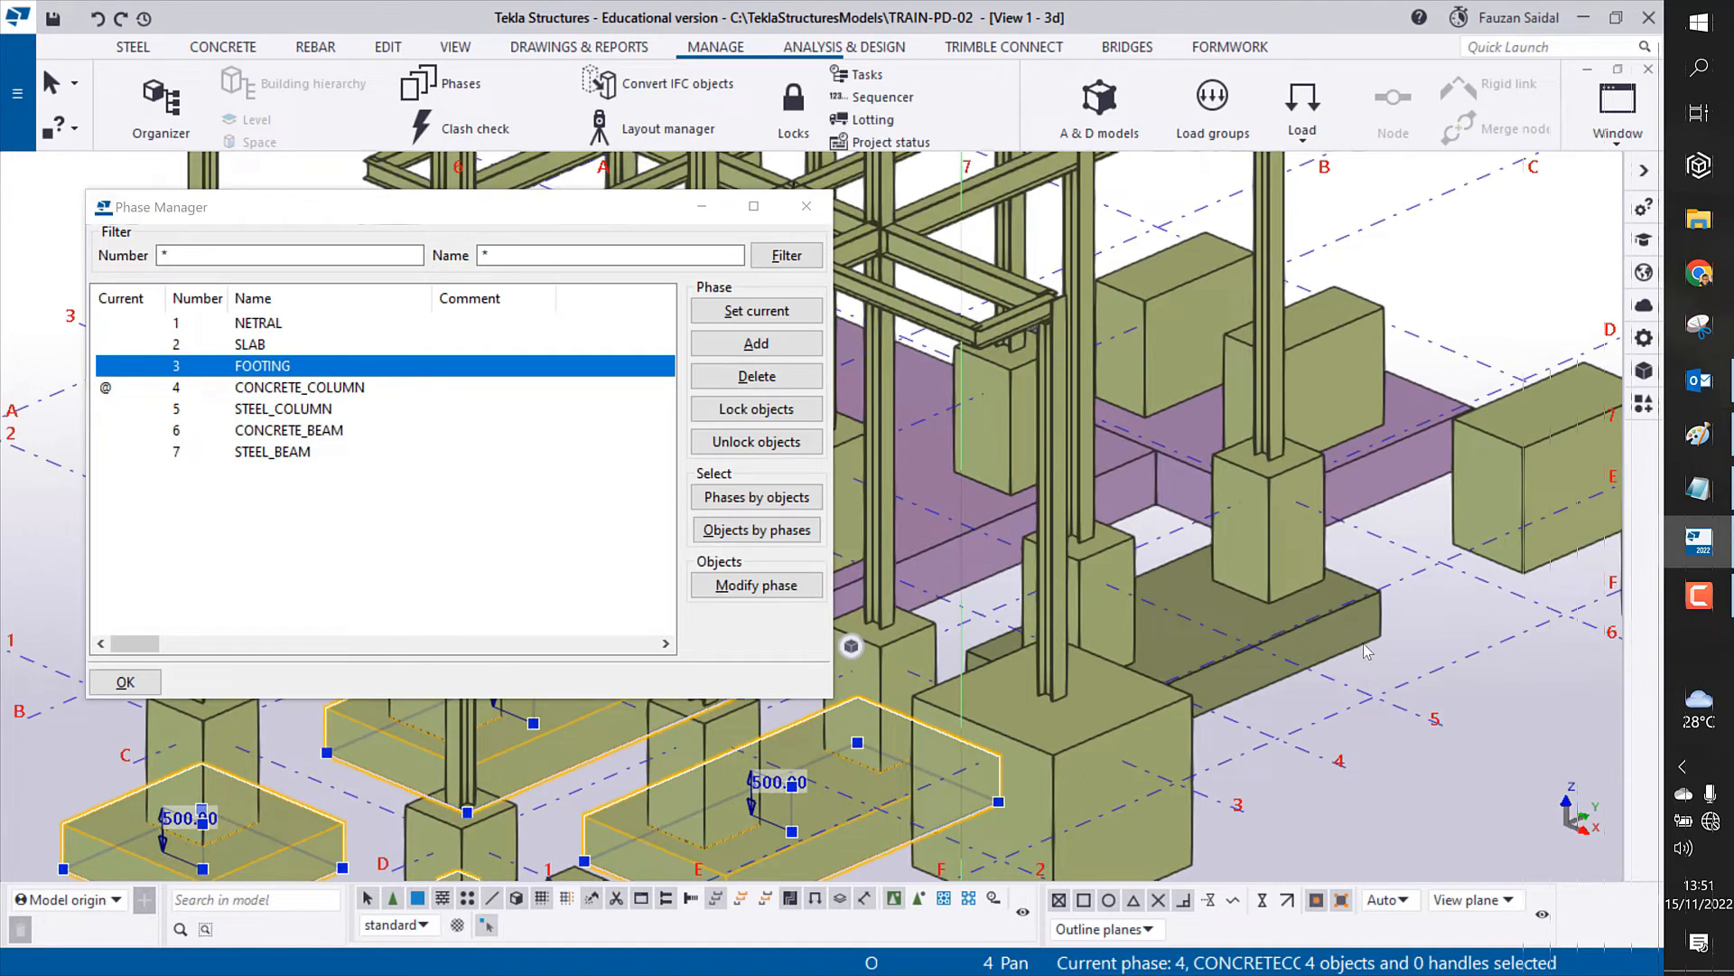
left_click(1366, 641, "ctrl")
Step: Add the four separate blocks around grid lines 7 and 8 to the footing selection
scroll(1377, 643, "down", 3)
scroll(1552, 630, "up", 2)
left_click(1534, 650, "ctrl")
left_click(1328, 481, "ctrl")
left_click(1218, 440, "ctrl")
left_click(1107, 408, "ctrl")
scroll(1167, 431, "down", 2)
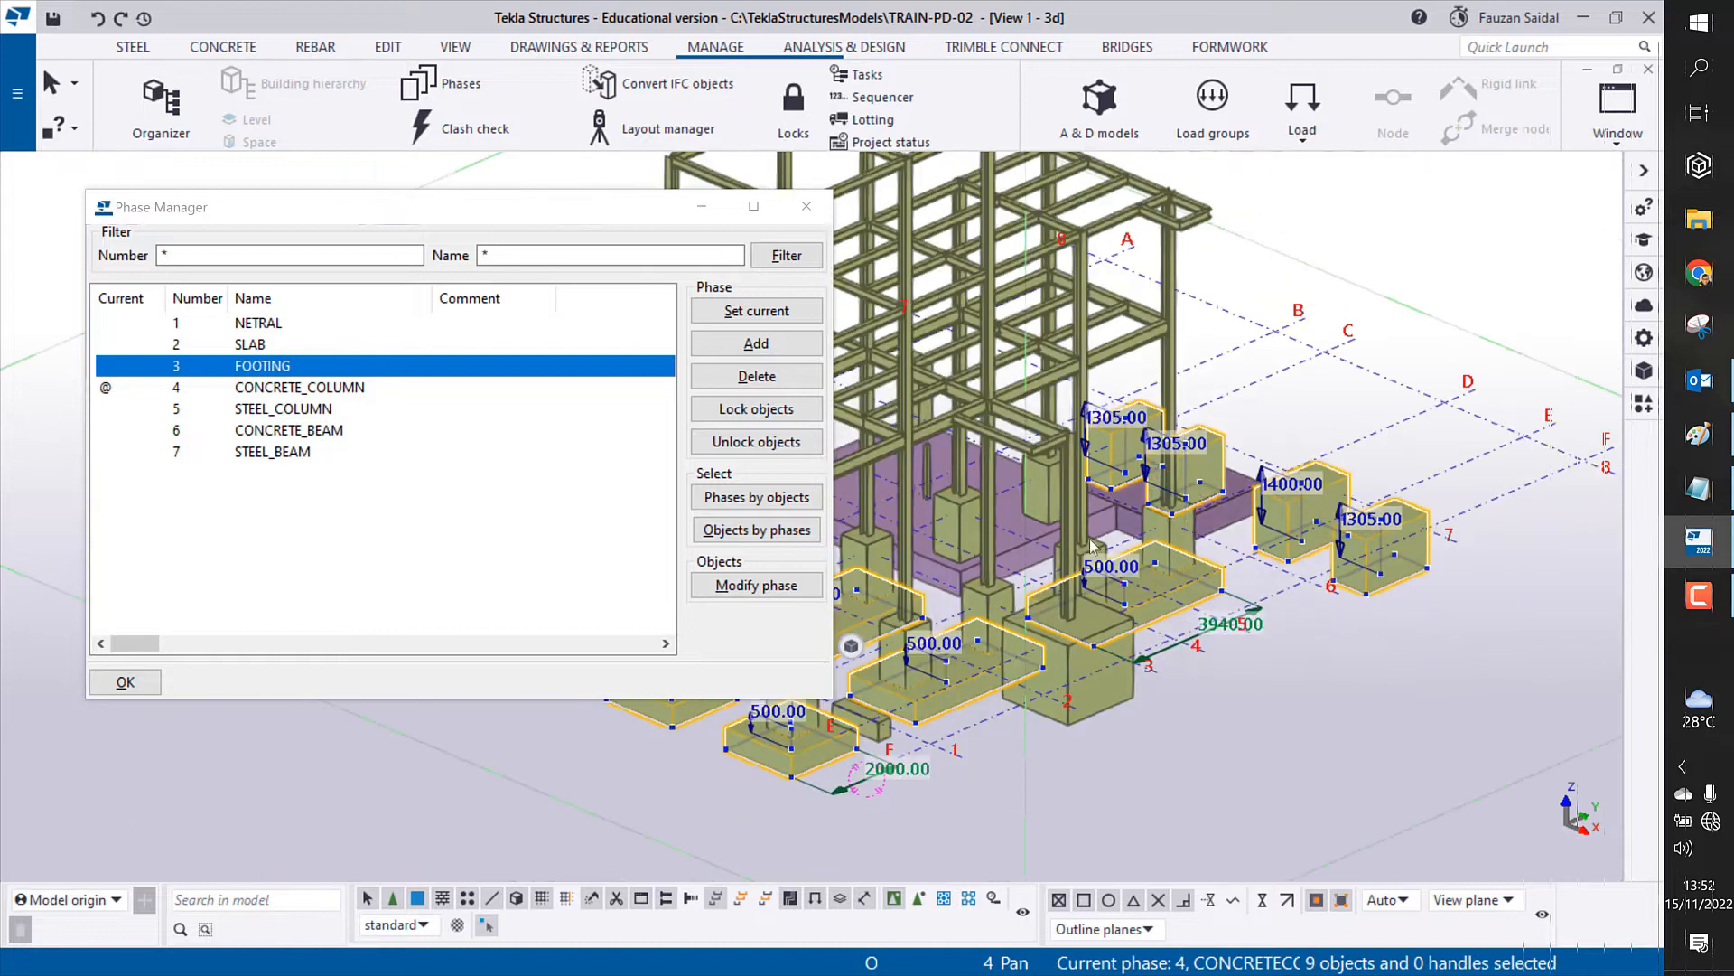
Step: Add the large 1900 mm high block and the two tall pieces on the large slab to the selection
scroll(1328, 558, "up", 4)
left_click(1328, 558, "ctrl")
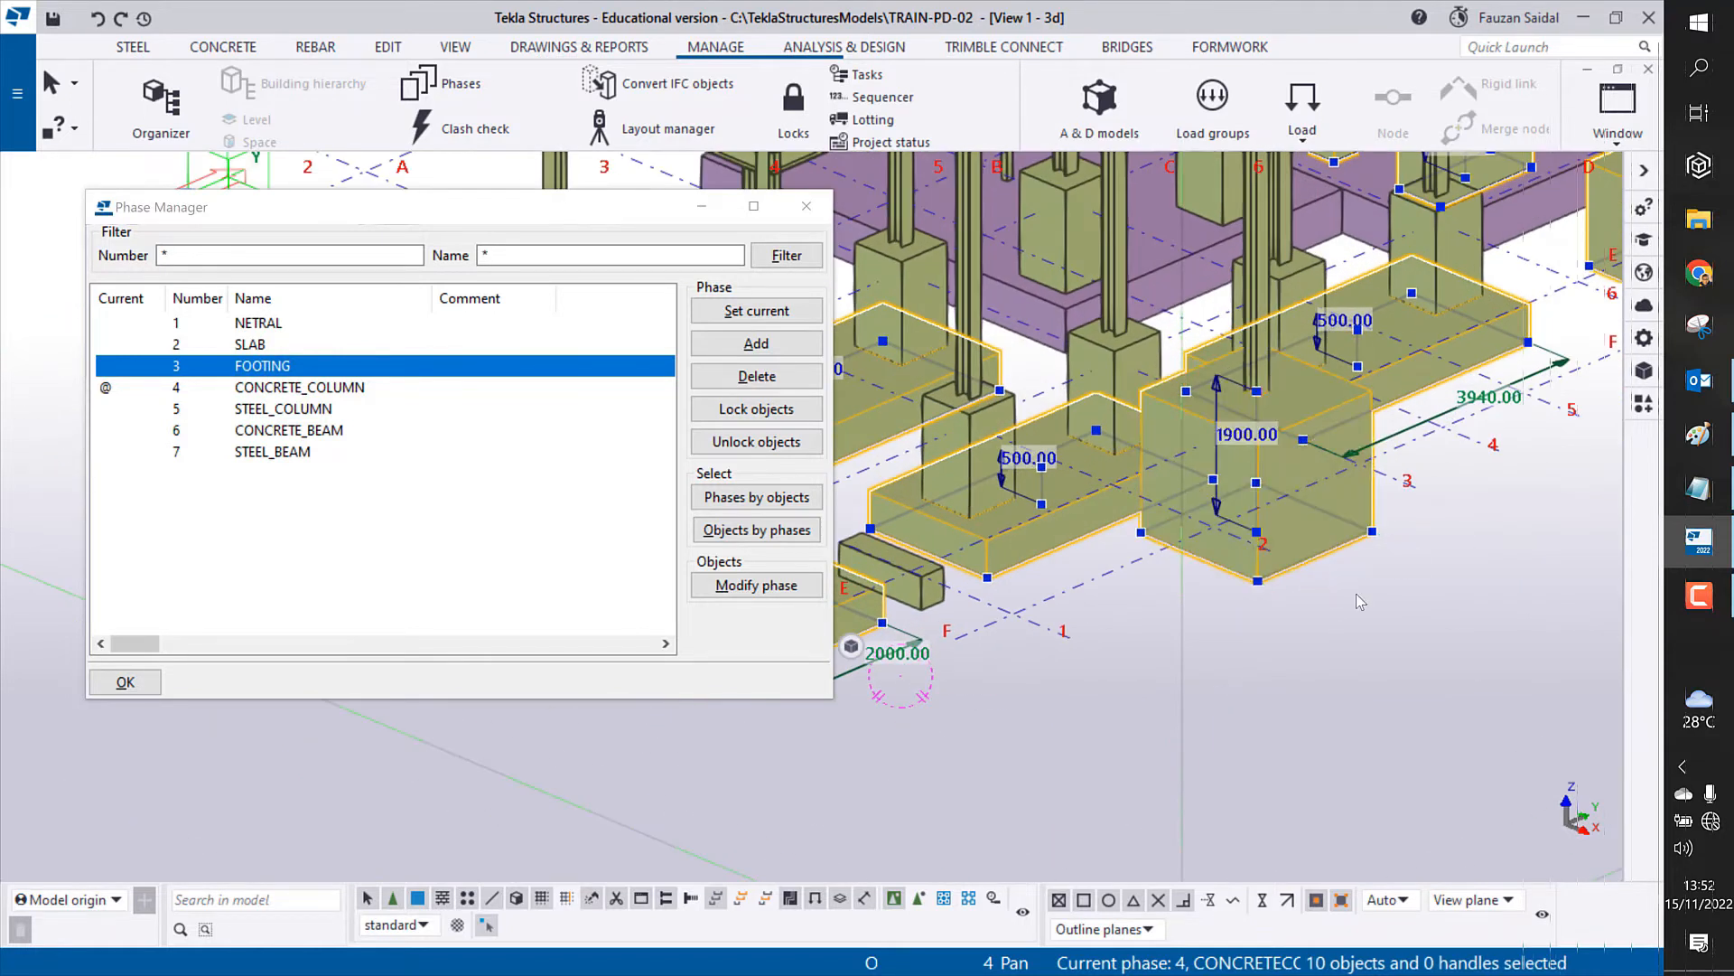
scroll(1327, 559, "down", 3)
scroll(995, 638, "up", 5)
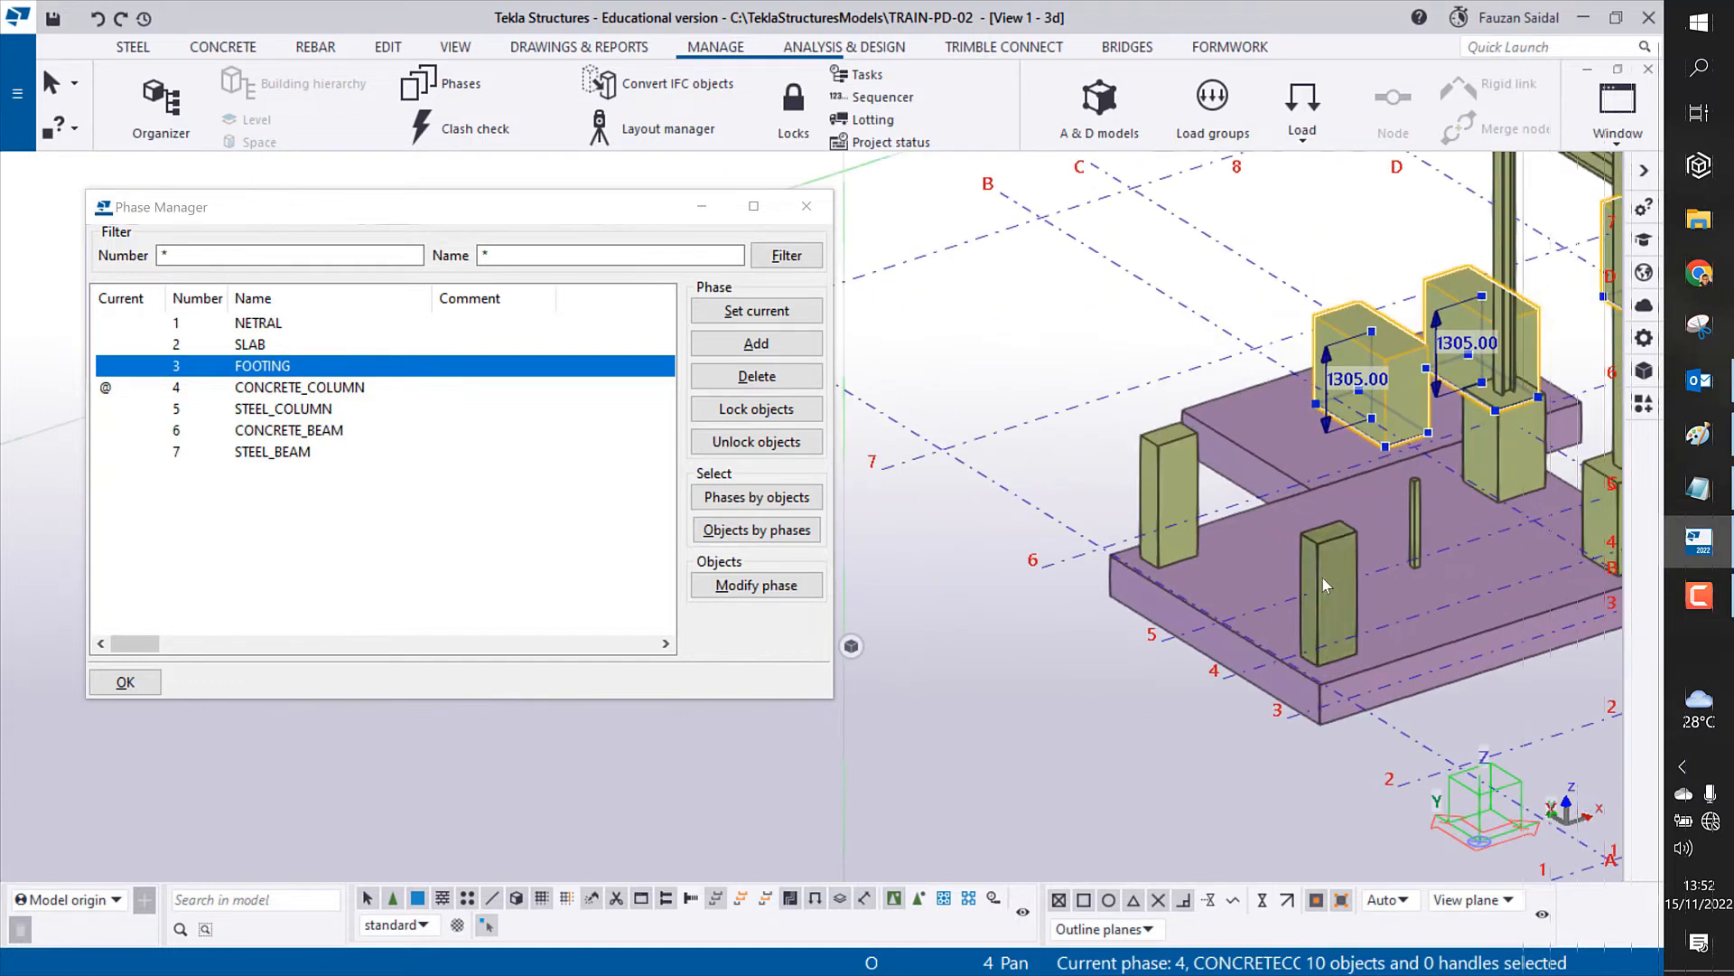
left_click(1334, 596, "ctrl")
left_click(1160, 488, "ctrl")
Step: Show only the selected footing objects in the 3D view
scroll(1160, 489, "down", 5)
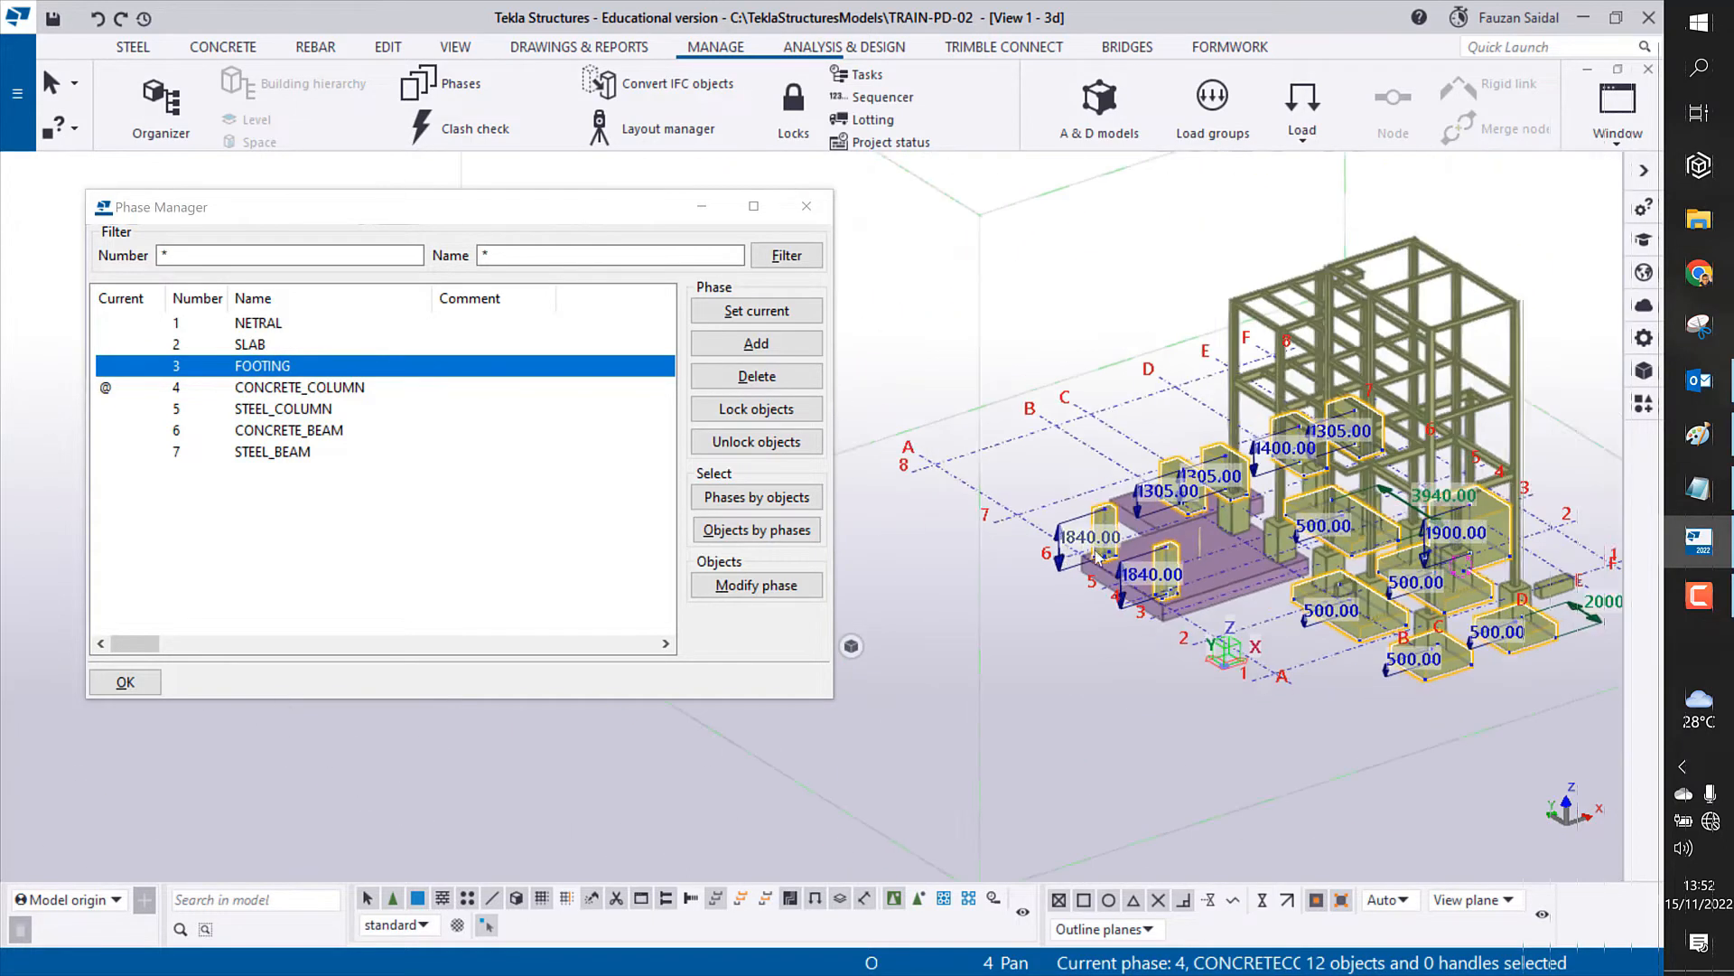
right_click(1362, 299)
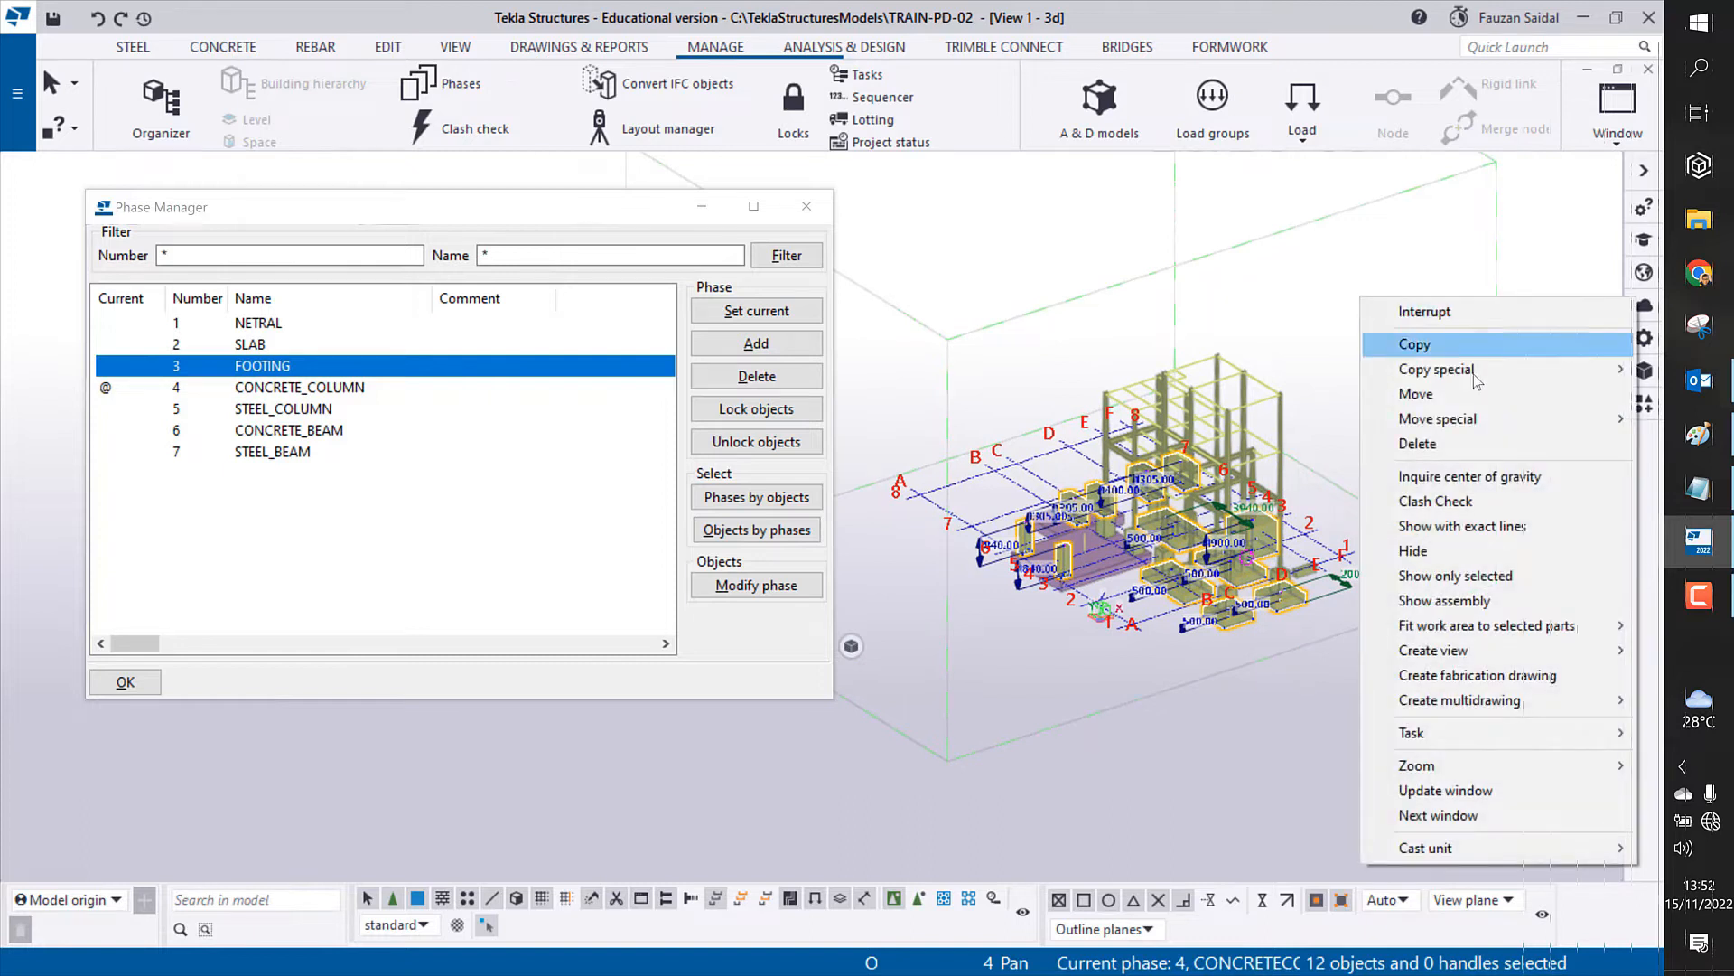
left_click(1490, 586)
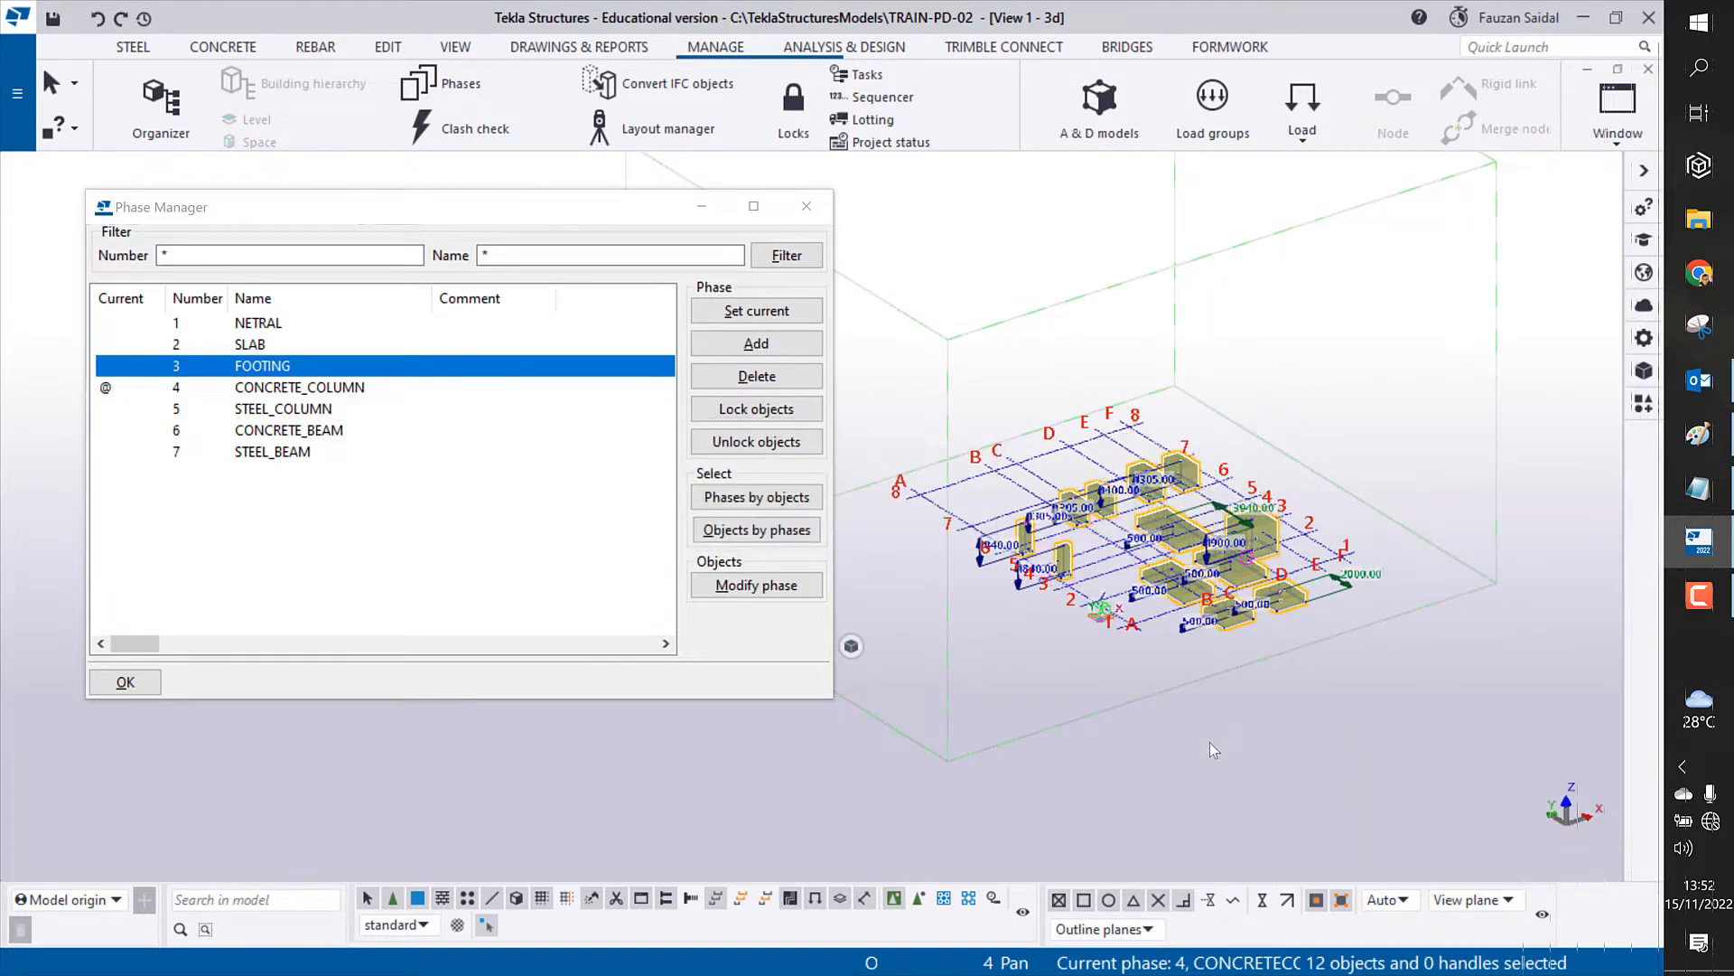
Step: Assign the selected footing objects to the FOOTING phase and clear the selection
middle_click_drag(1073, 731, 1102, 644, "ctrl")
scroll(1265, 619, "up", 4)
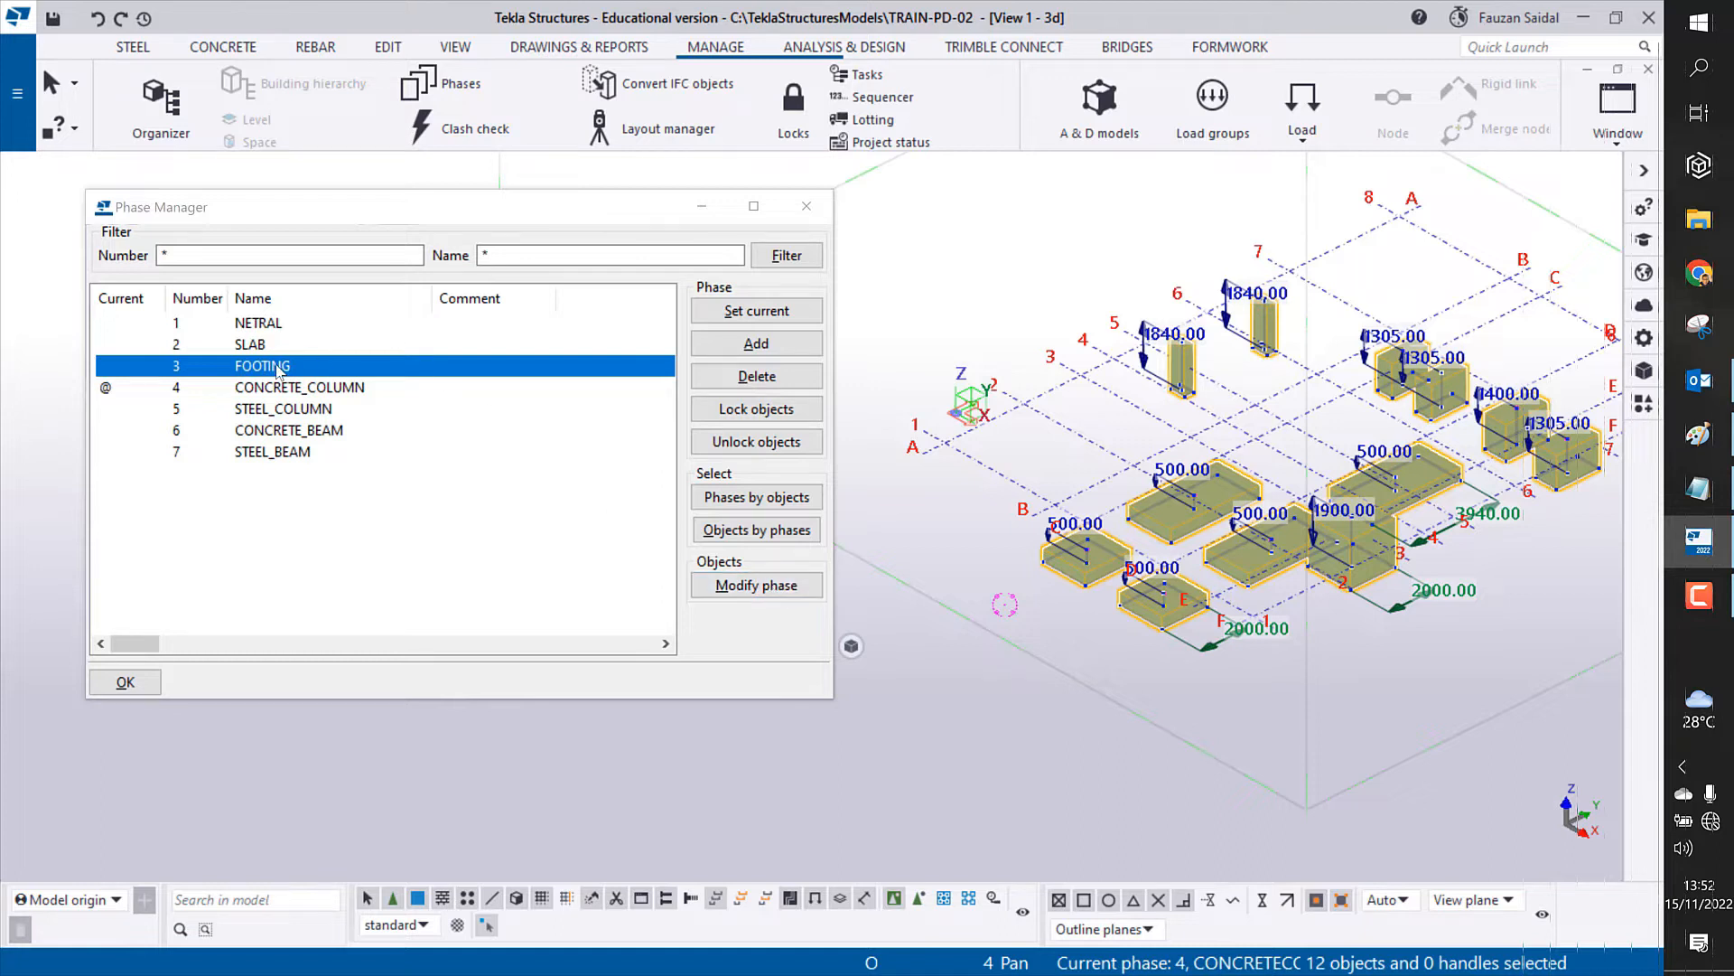
left_click(757, 585)
left_click(971, 668)
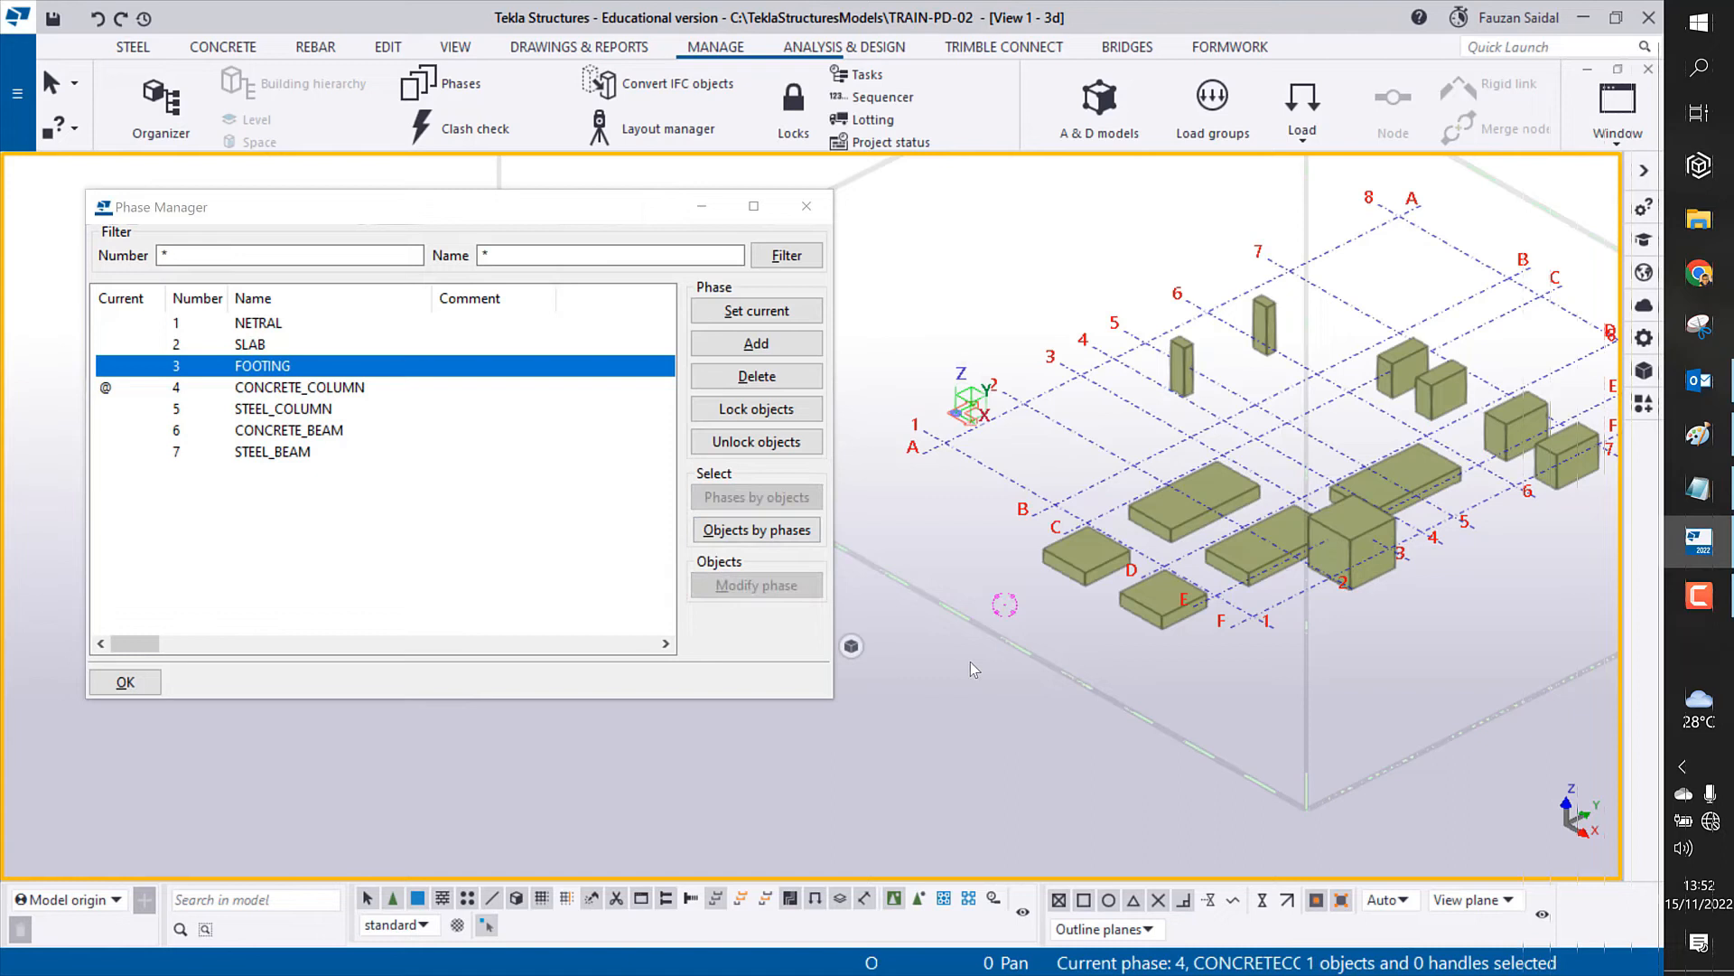
scroll(1237, 434, "down", 4)
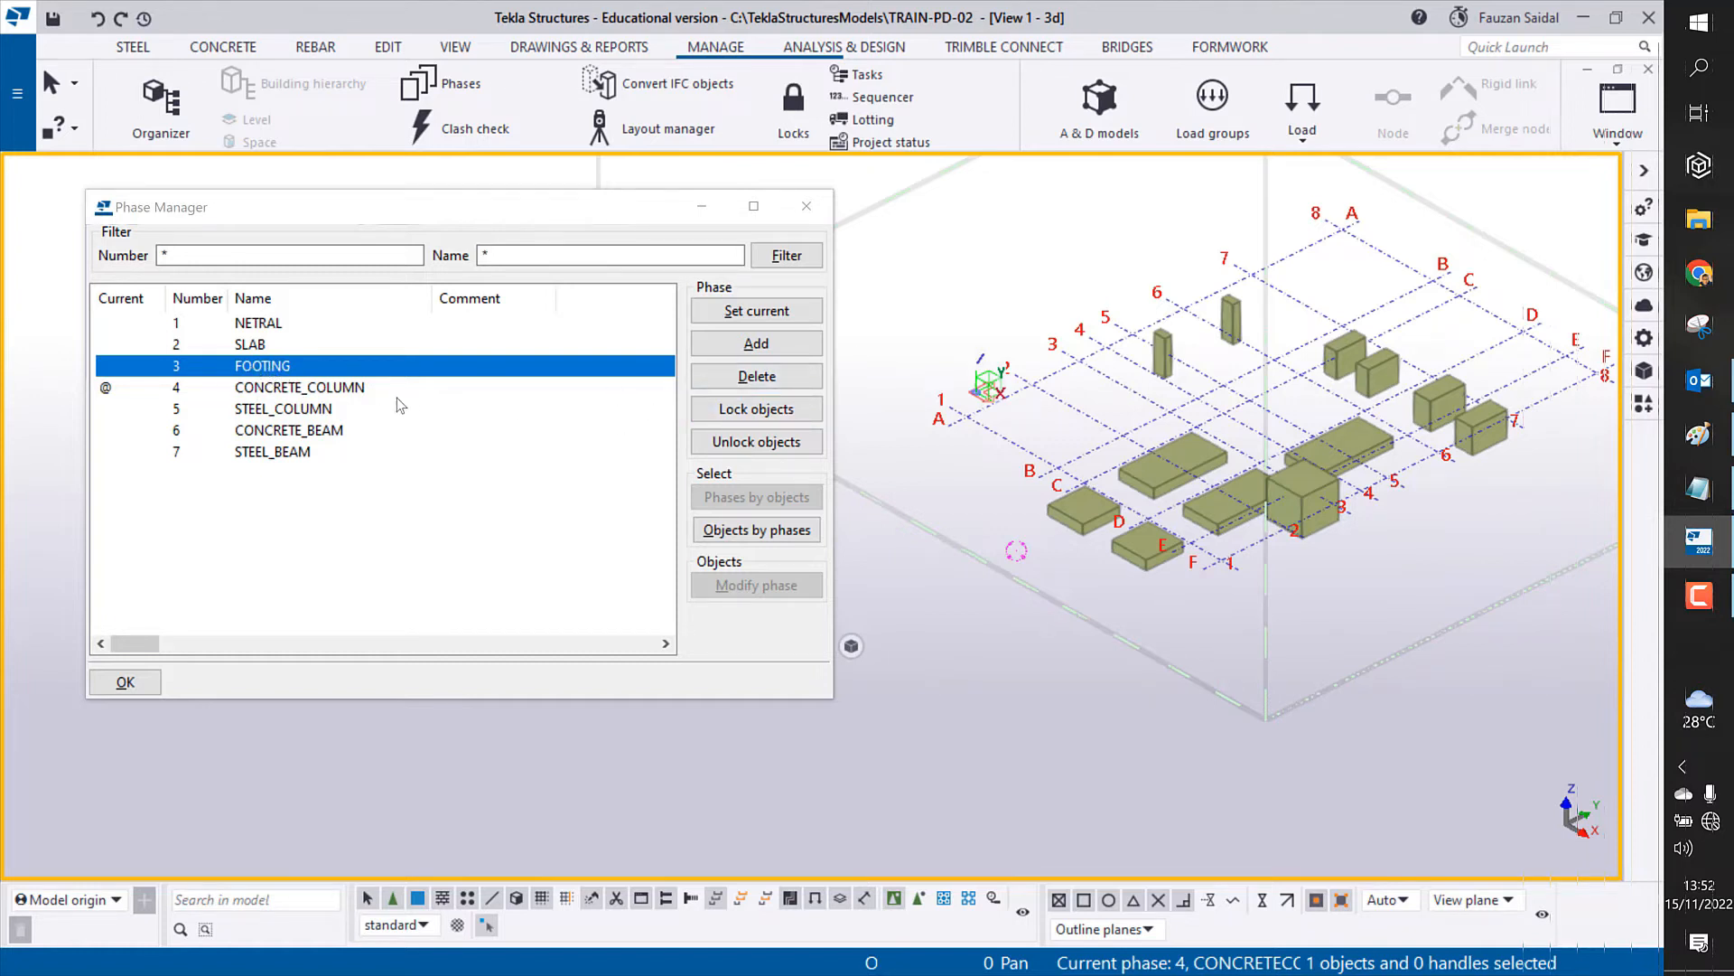
Step: Check which objects belong to the FOOTING phase, and restore the full model in the 3D view
left_click(736, 531)
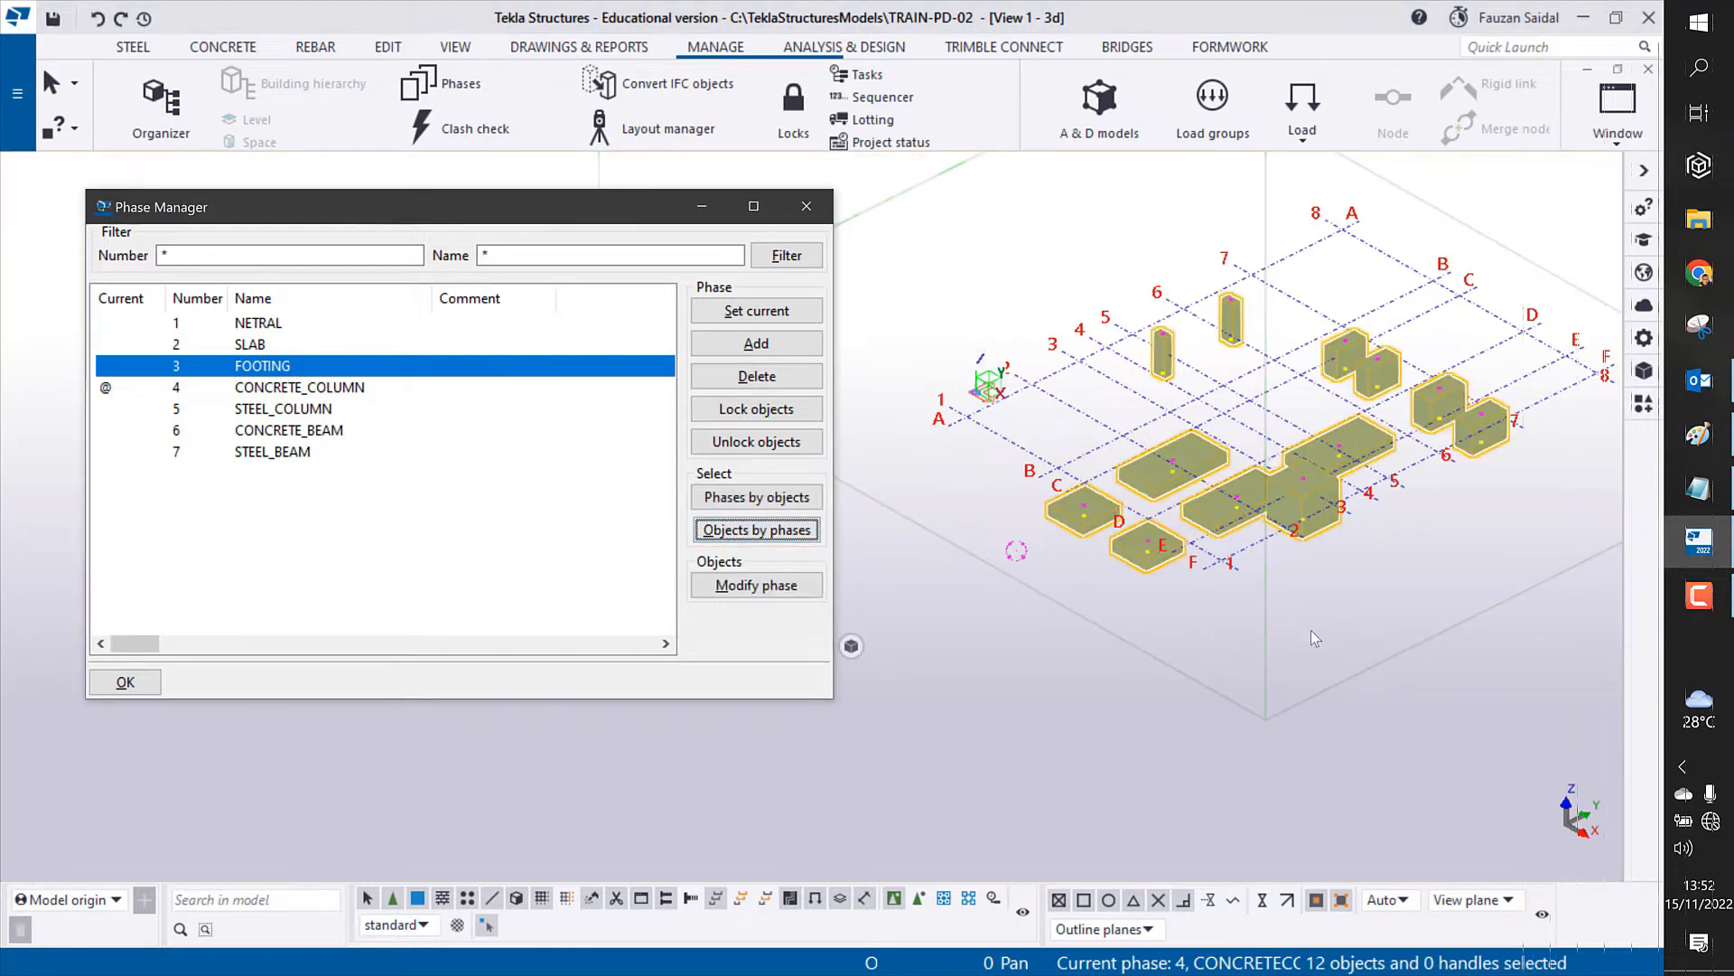
left_click(1514, 592)
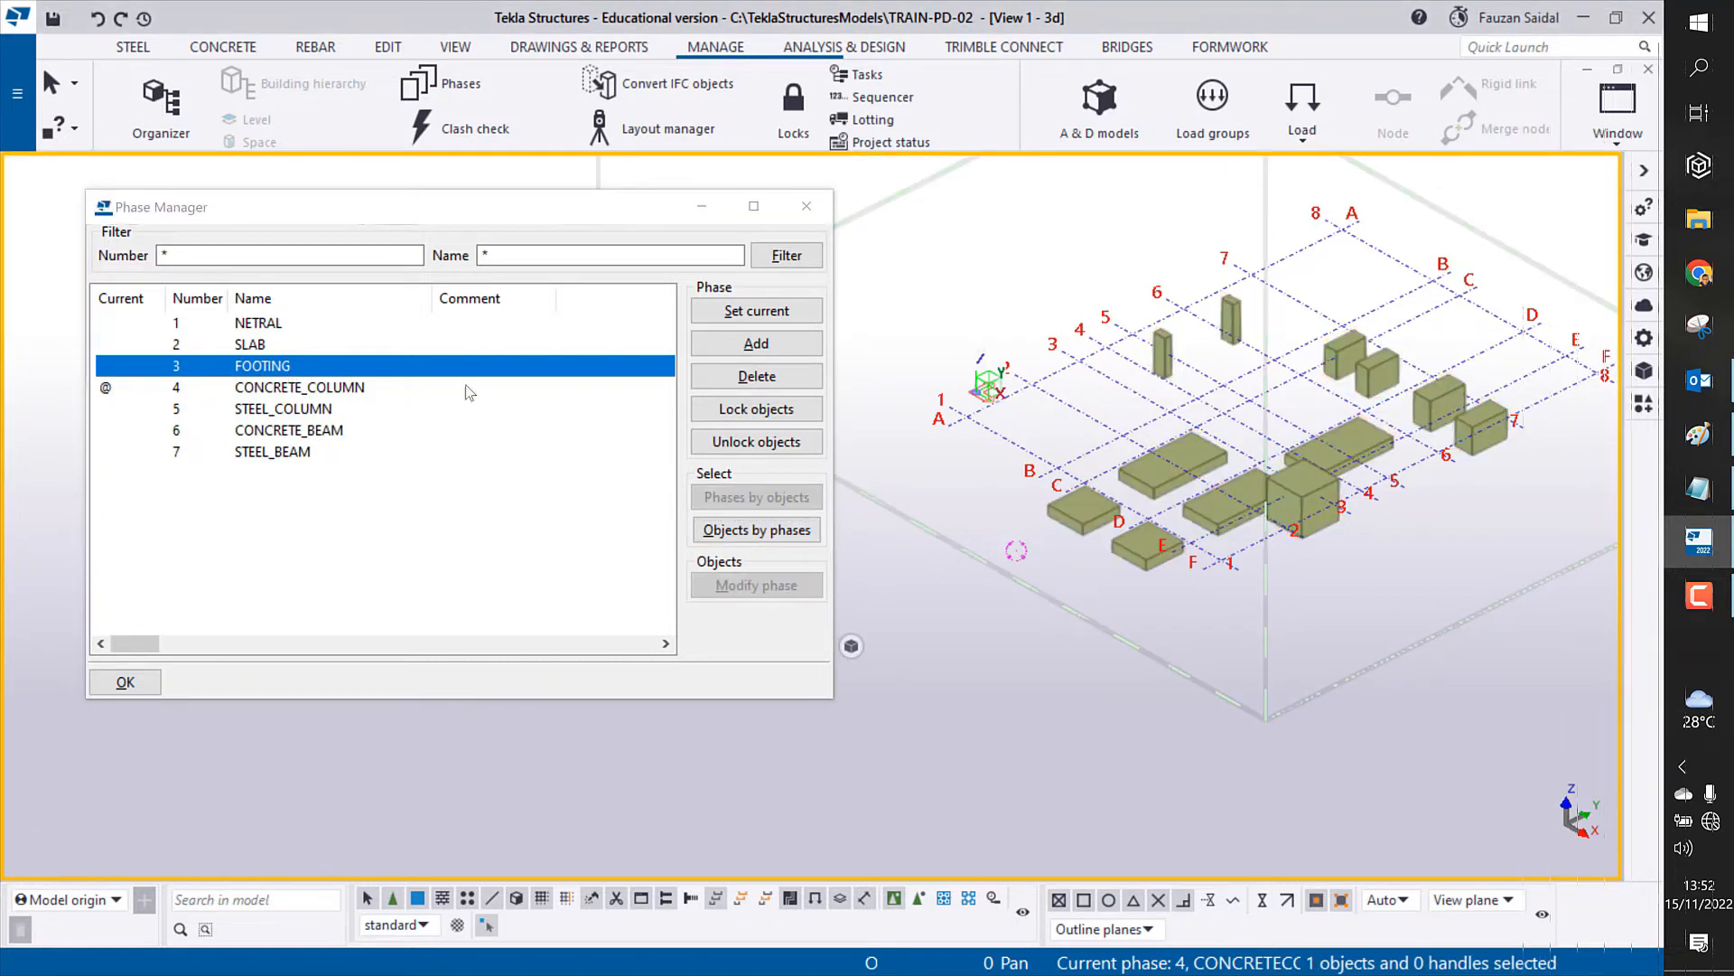
right_click(1033, 269)
left_click(1067, 388)
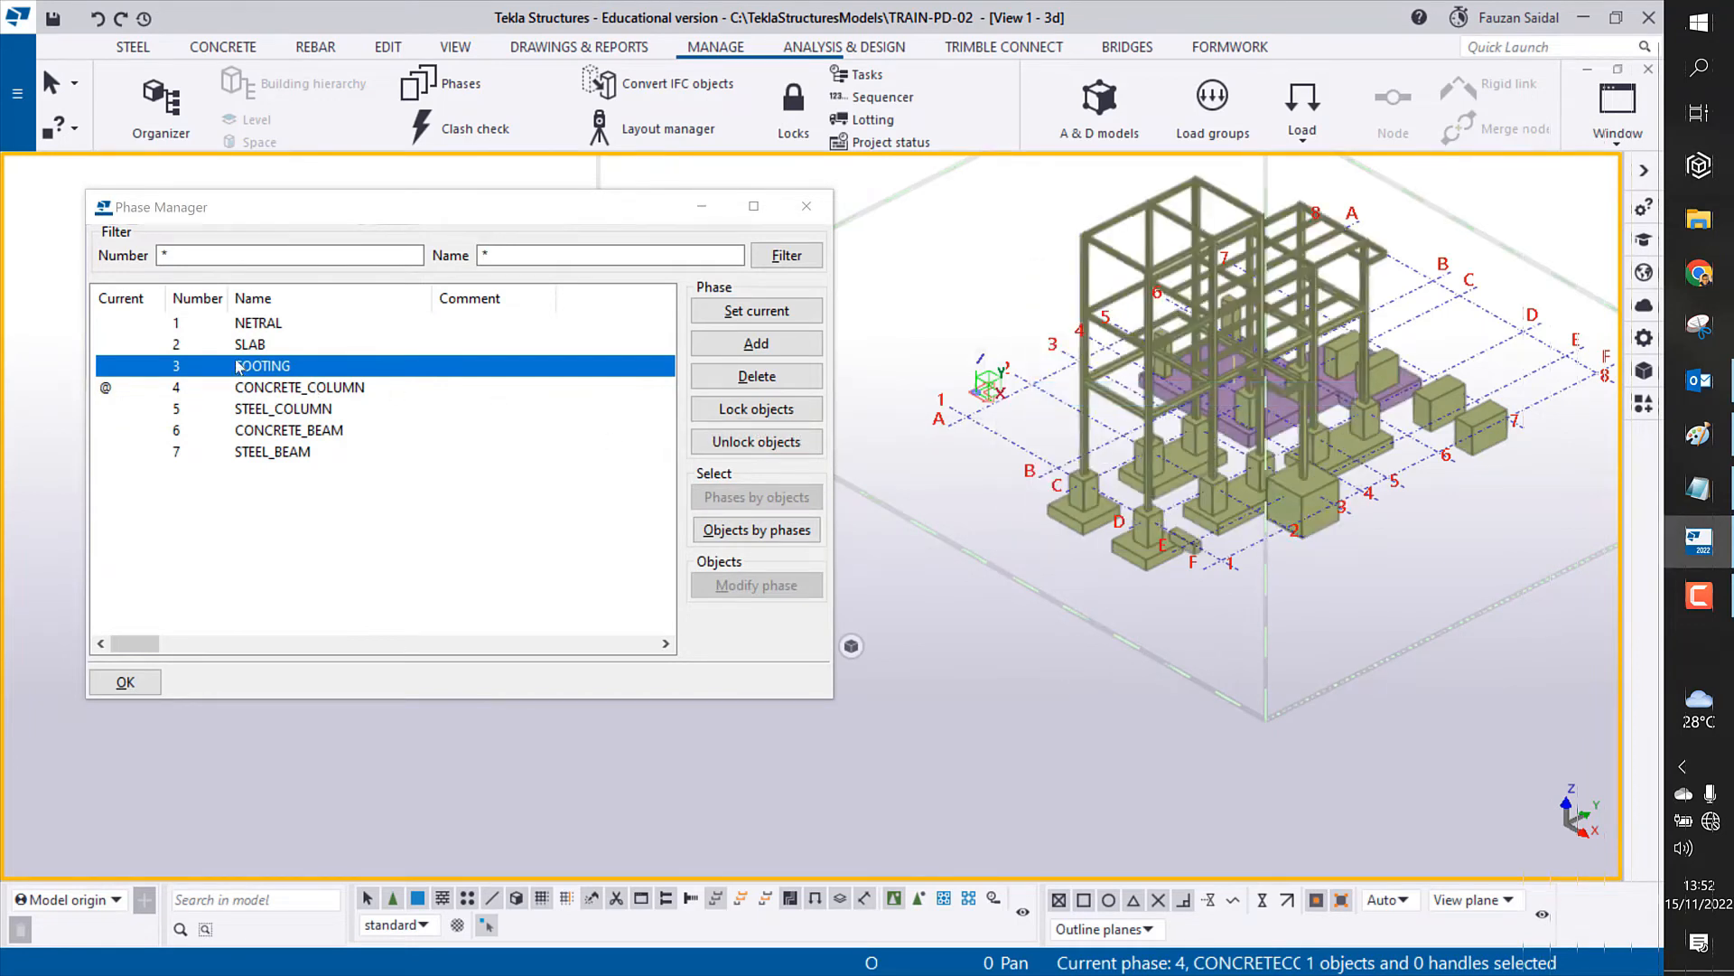
Step: Select the FOOTING phase's objects within the full model and examine which parts are highlighted
left_click(764, 535)
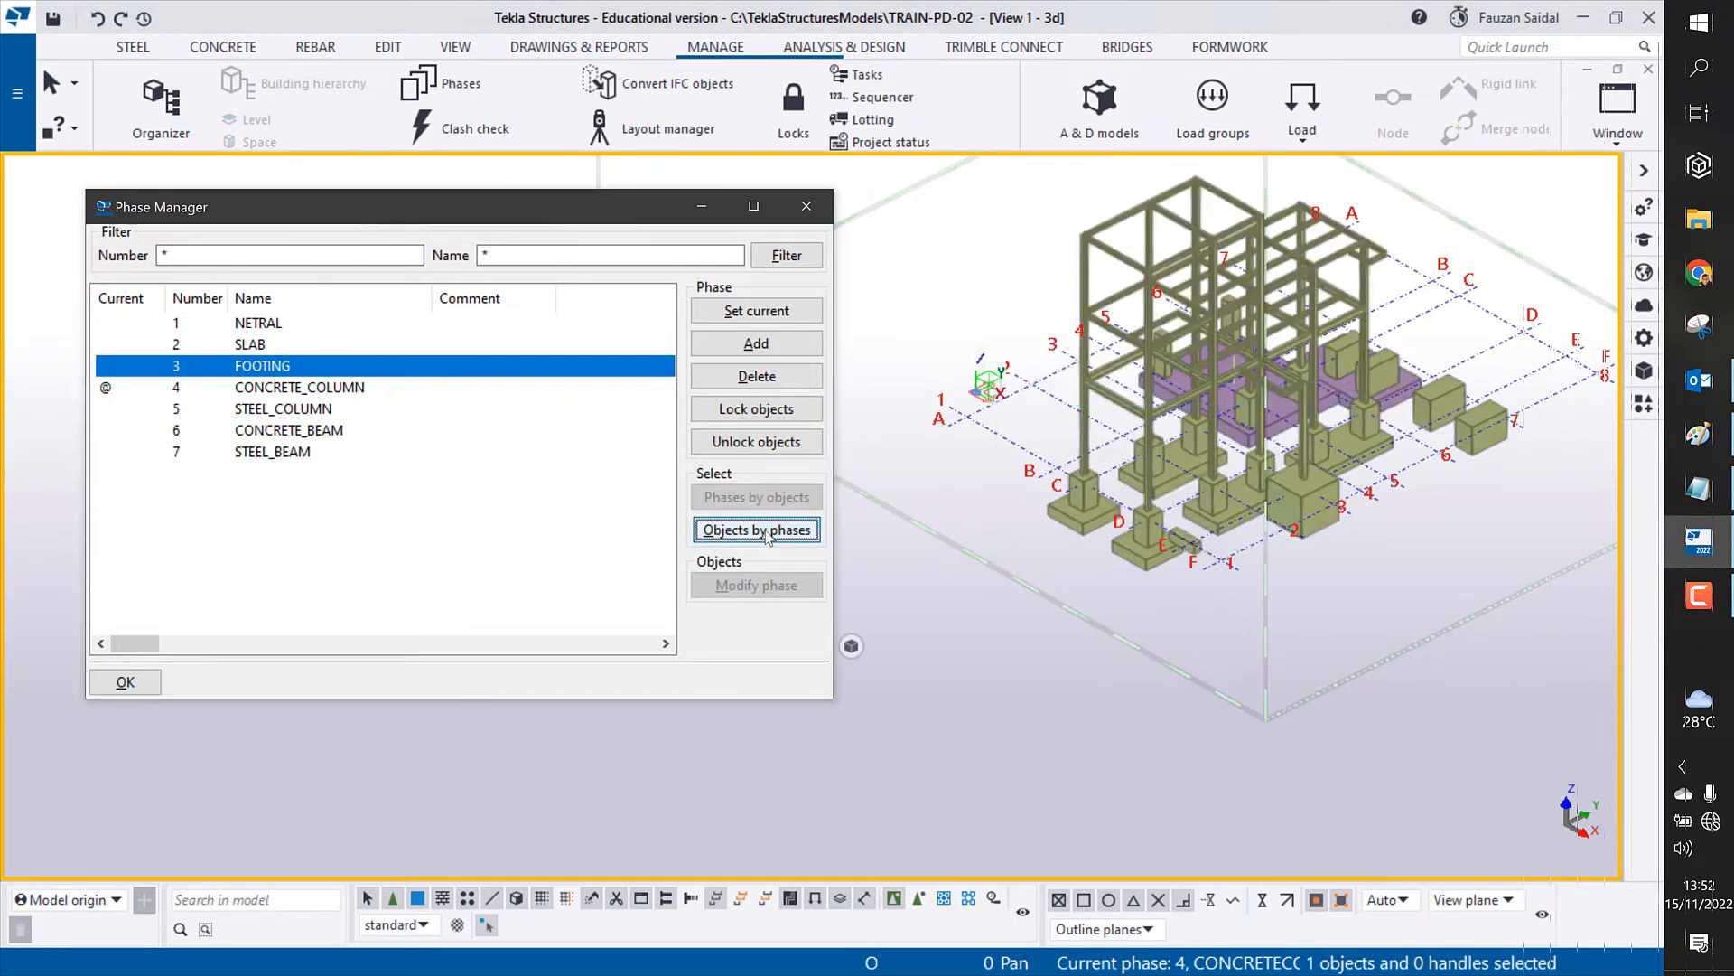
middle_click_drag(1318, 597, 1270, 637)
scroll(1271, 630, "up", 5)
scroll(1274, 631, "down", 4)
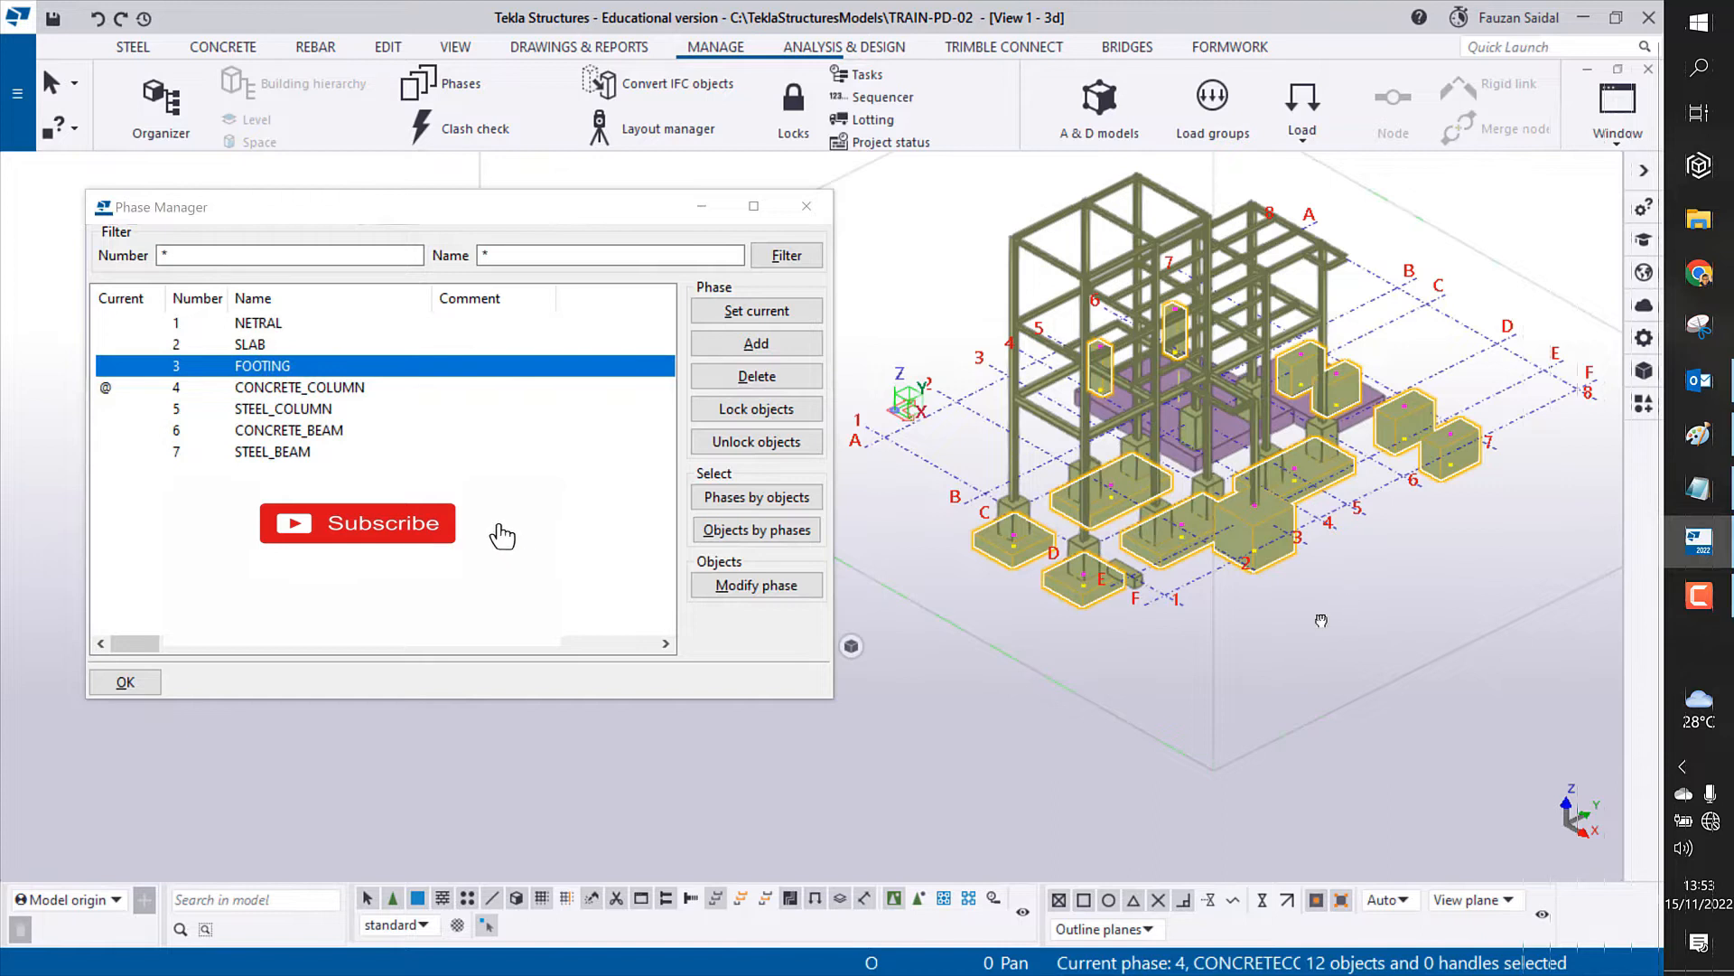
middle_click_drag(1321, 621, 1275, 654)
left_click(1644, 339)
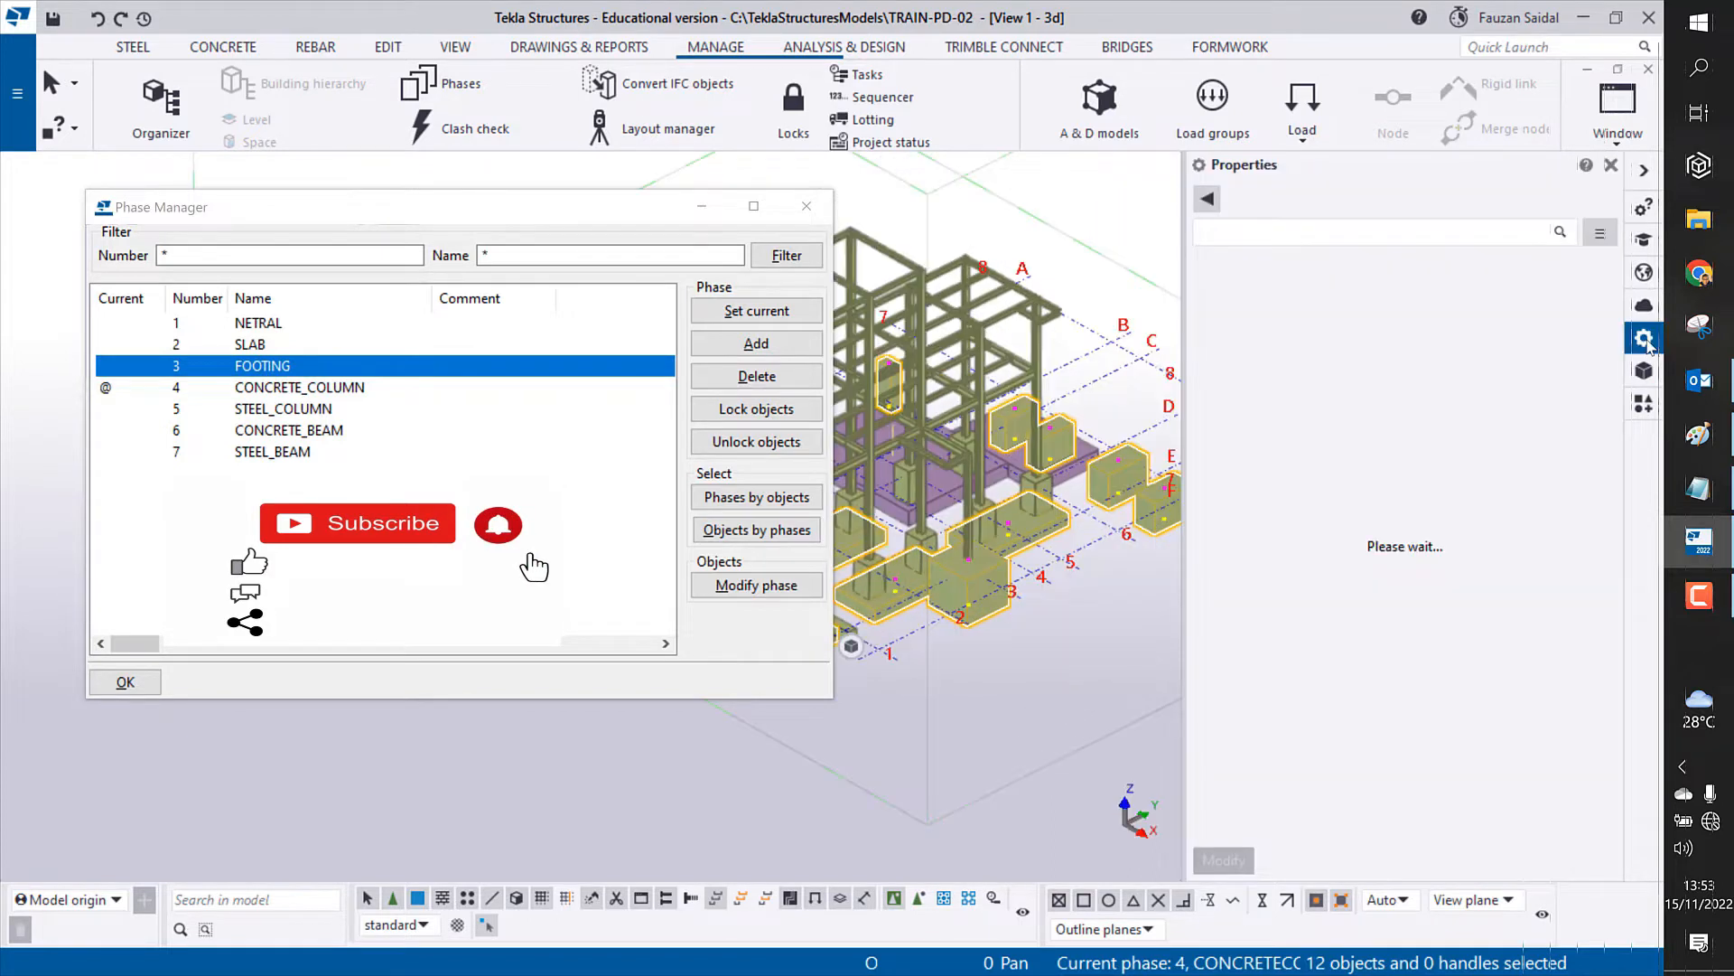
left_click(1609, 165)
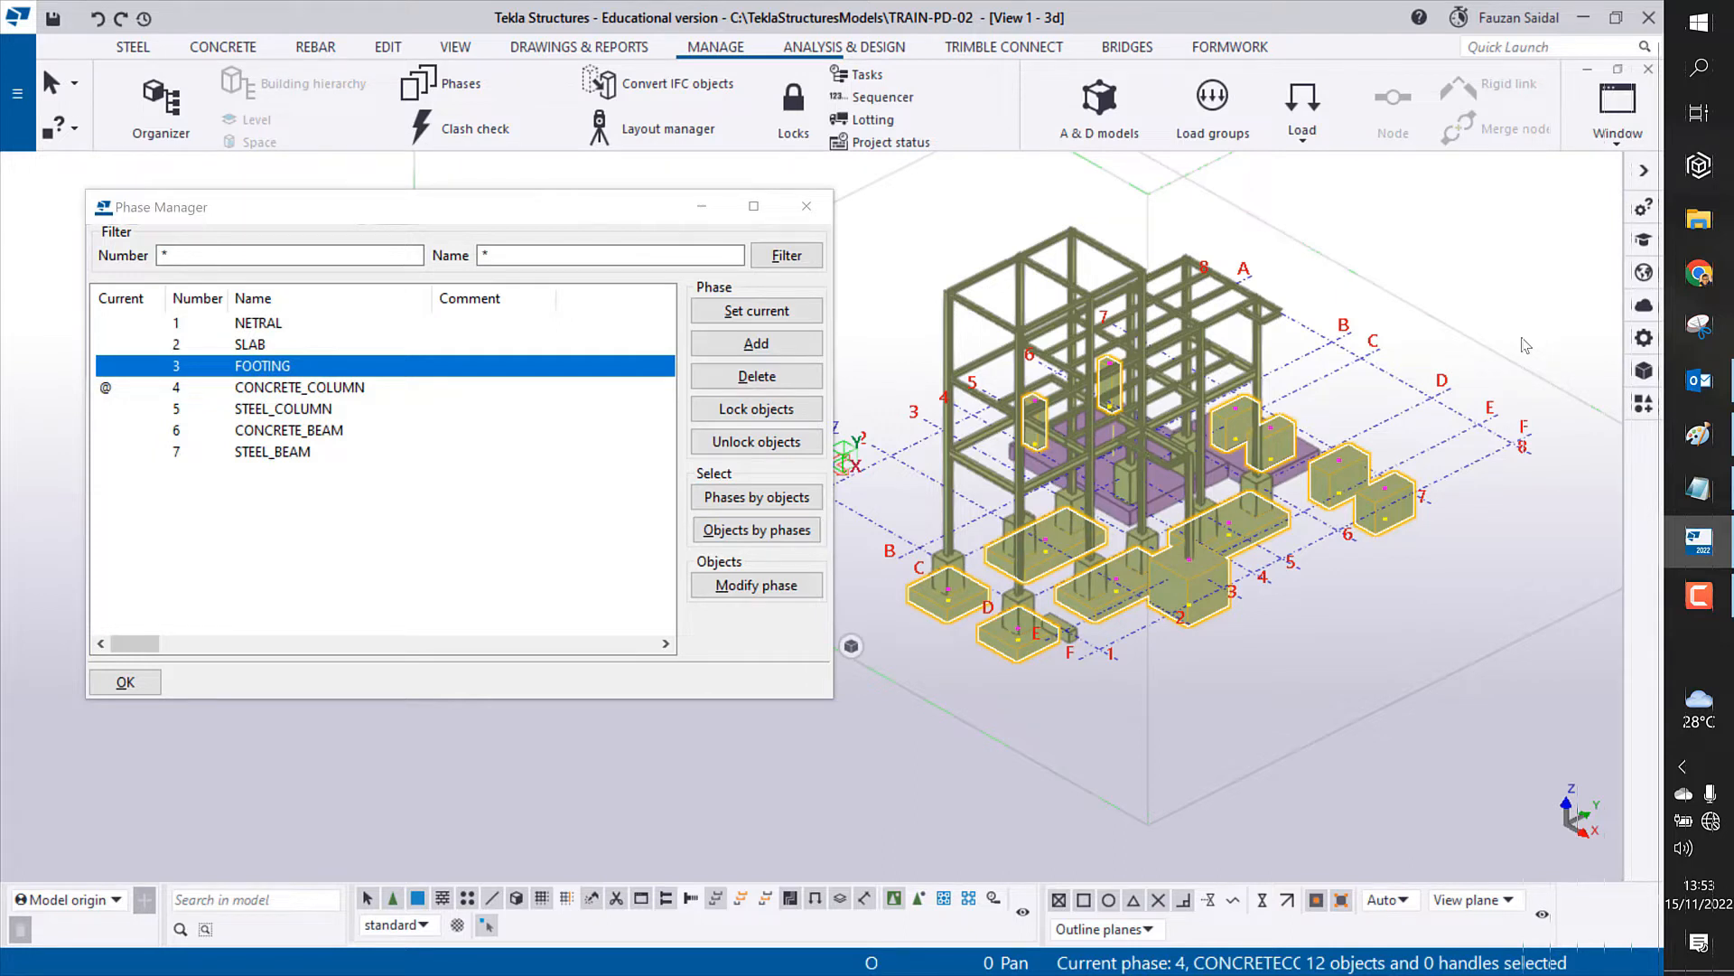
Step: Reselect all objects of the FOOTING phase and open their properties, keeping the model visible beside the Phase Manager
left_click(925, 213)
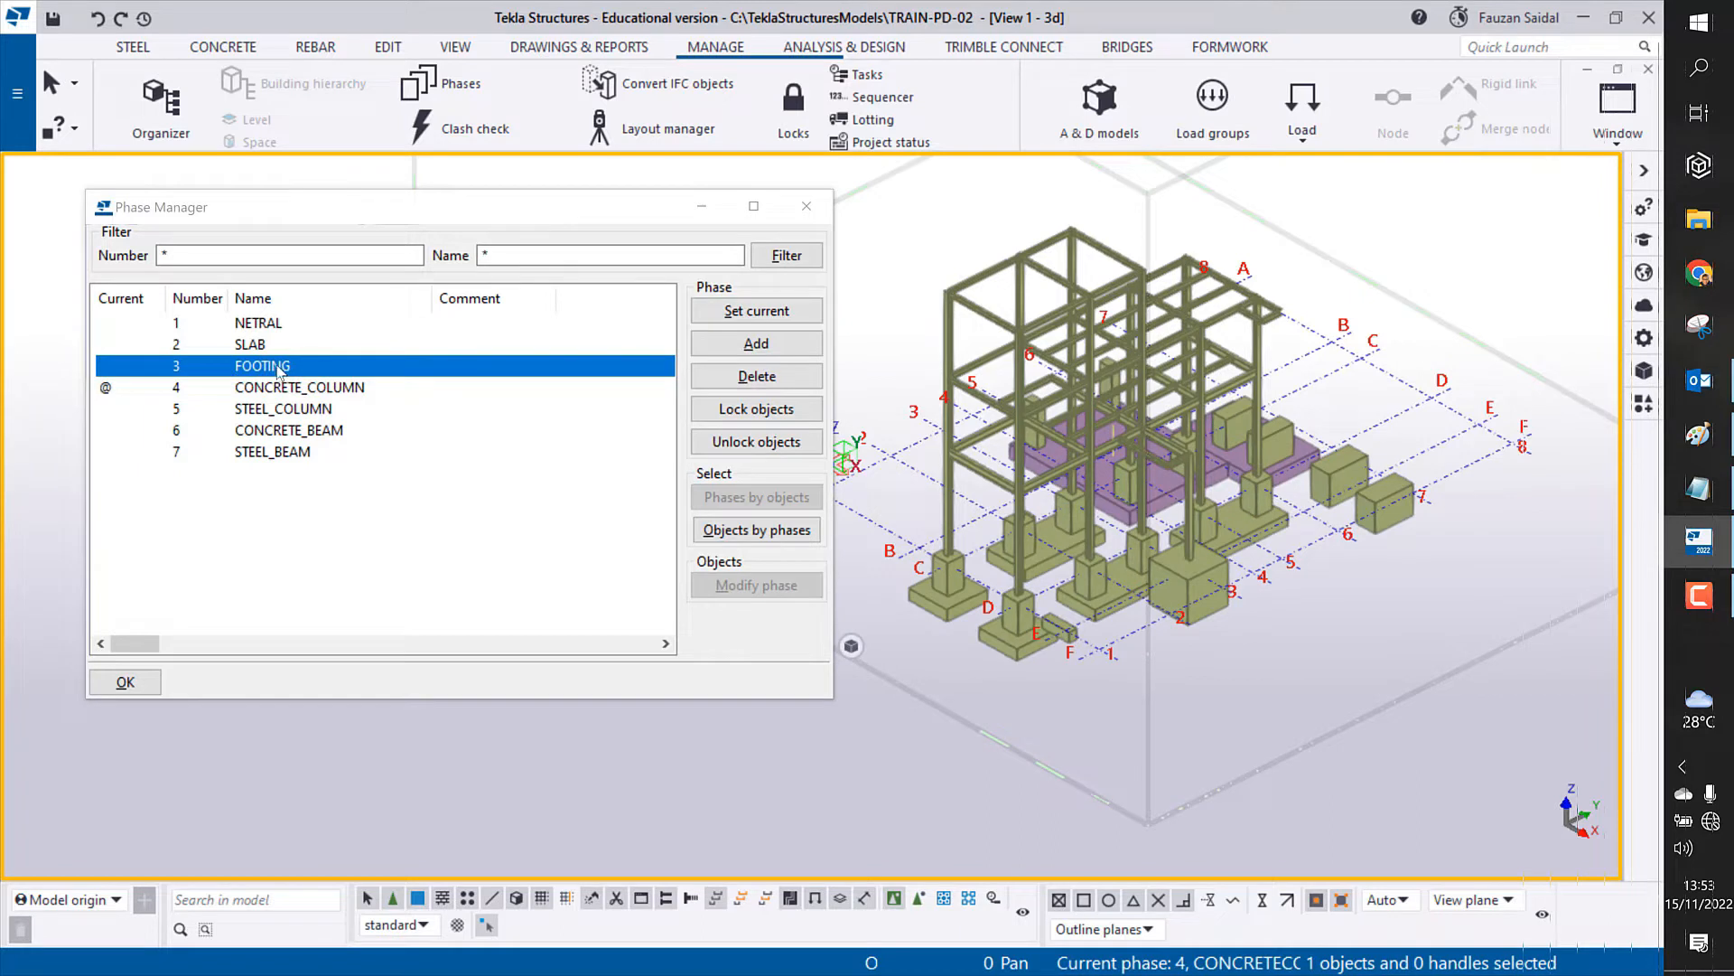
left_click(745, 531)
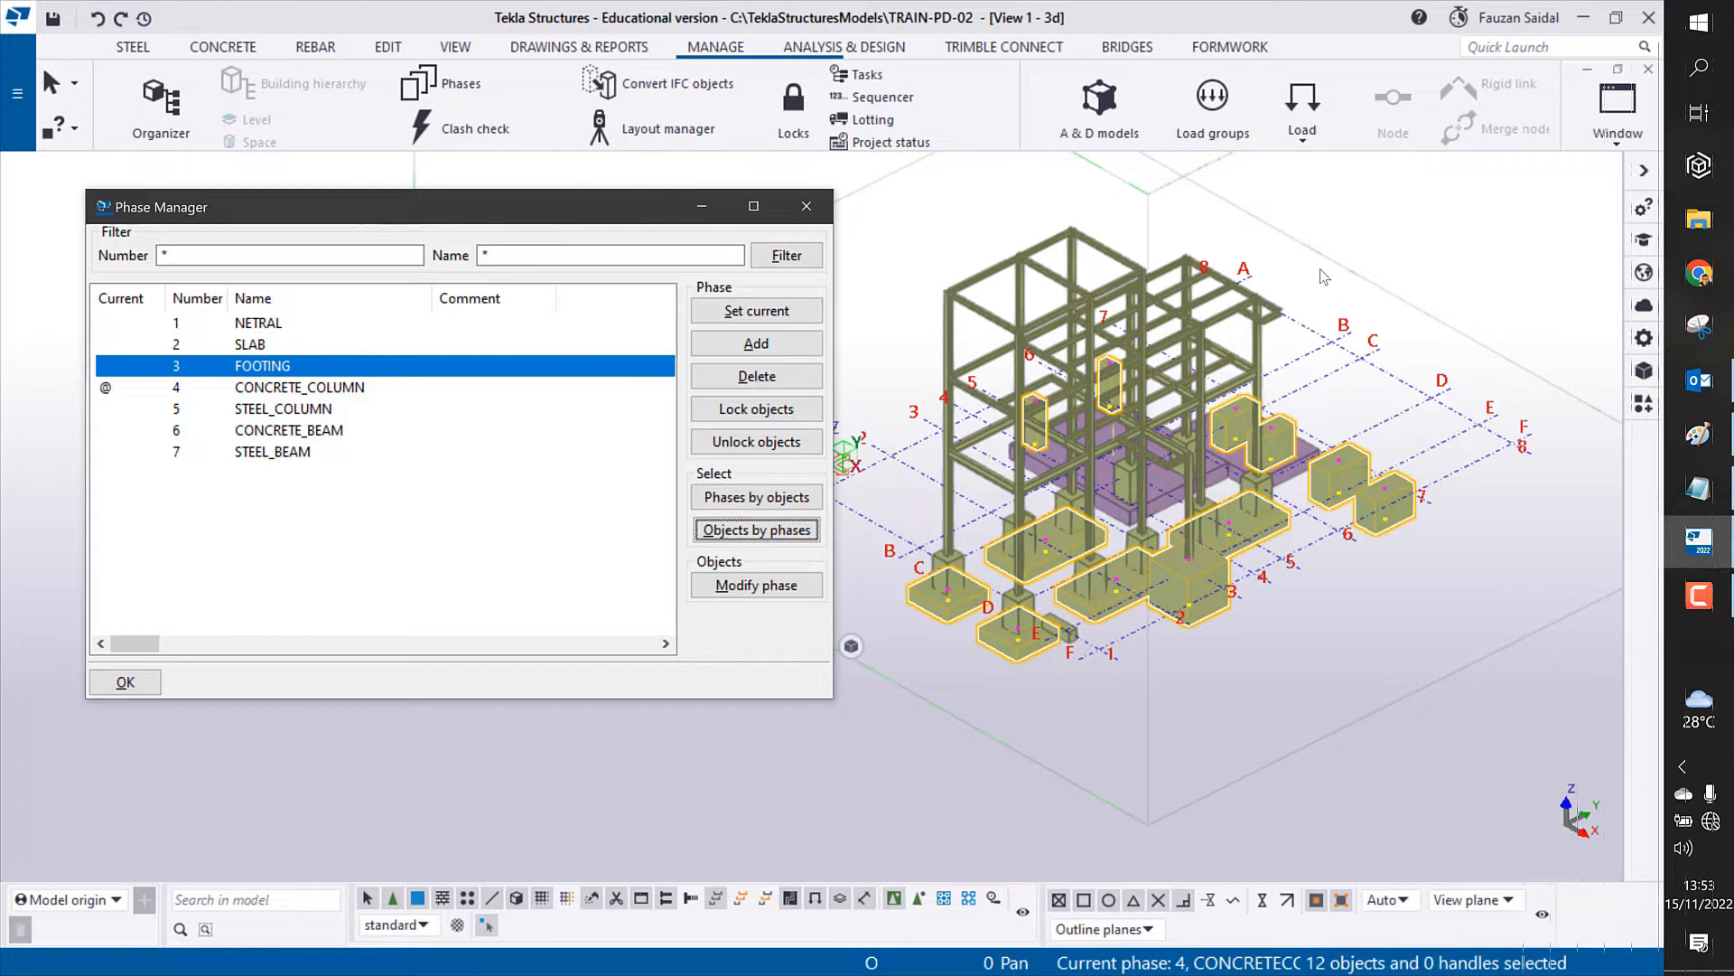
middle_click_drag(1317, 271, 1296, 324)
left_click_drag(531, 194, 456, 187)
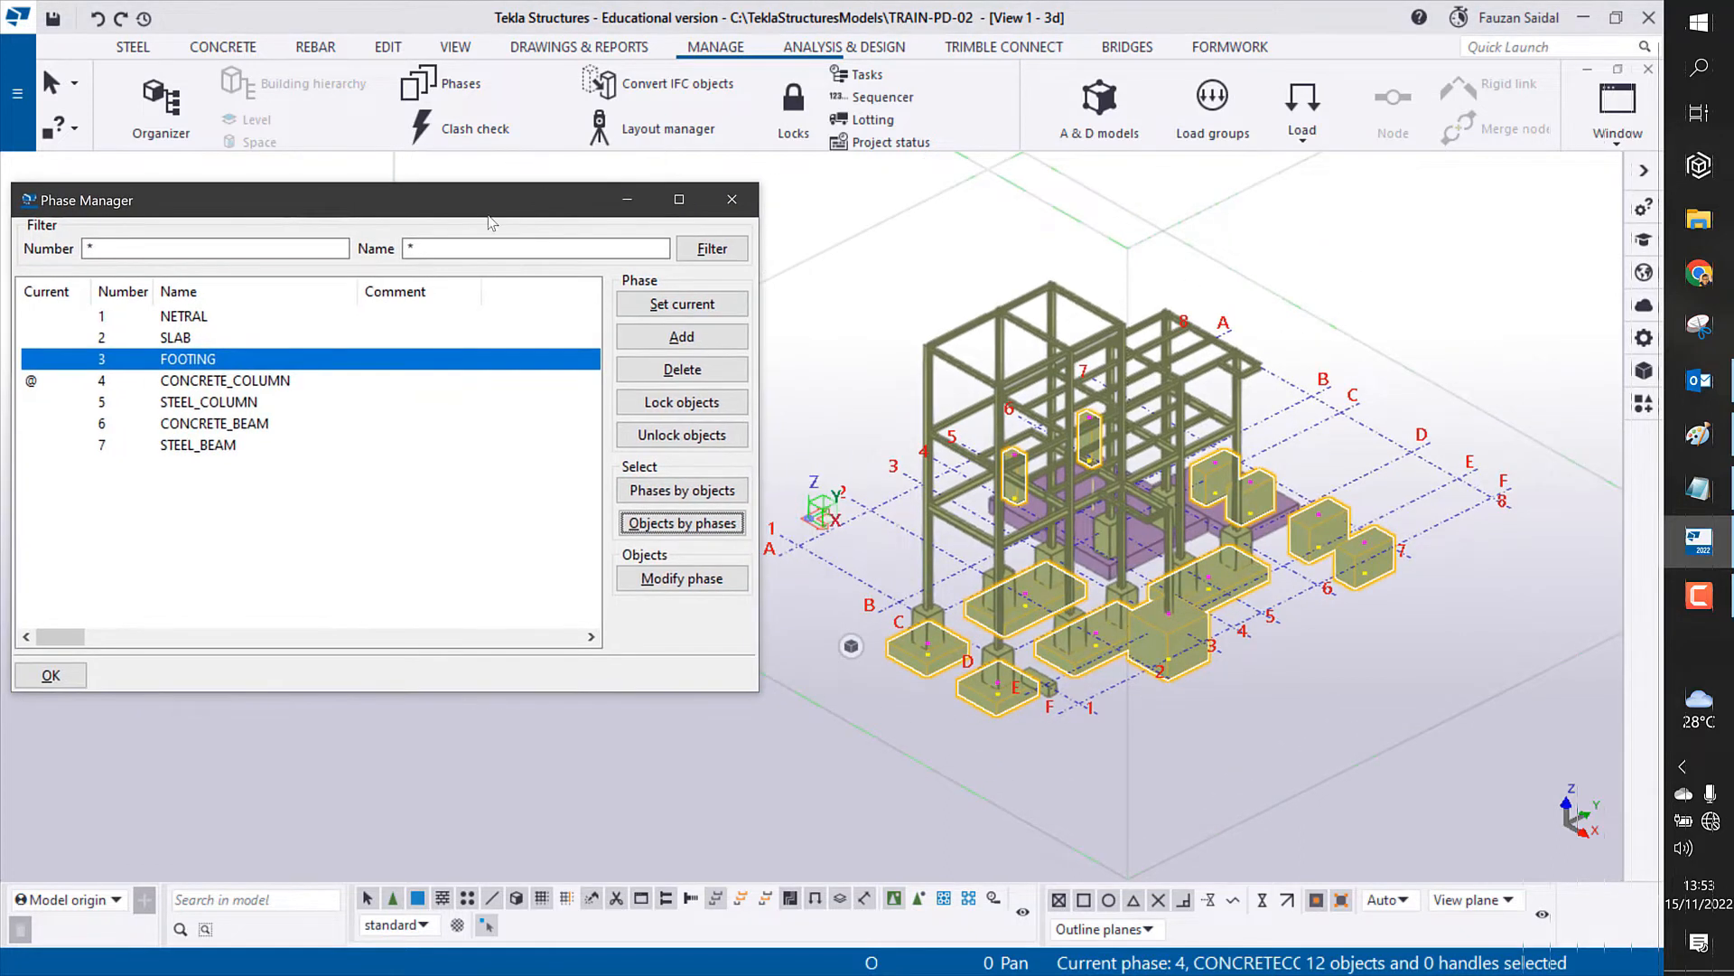
middle_click_drag(1372, 262, 1368, 237)
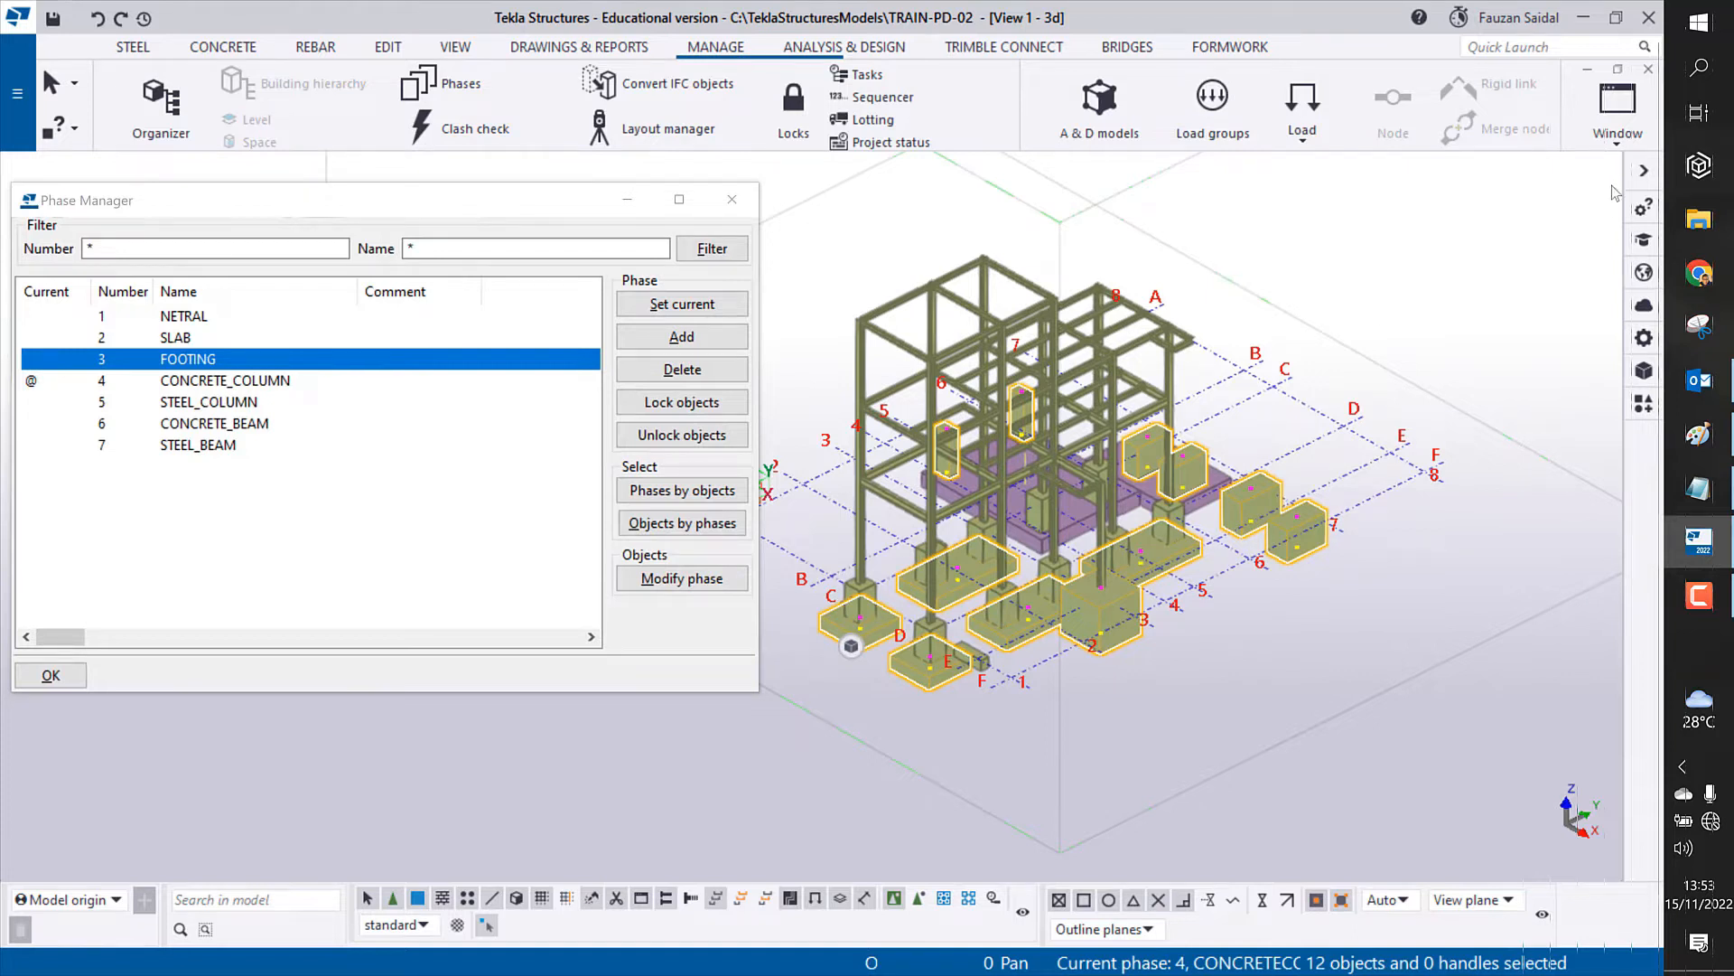
left_click(1643, 340)
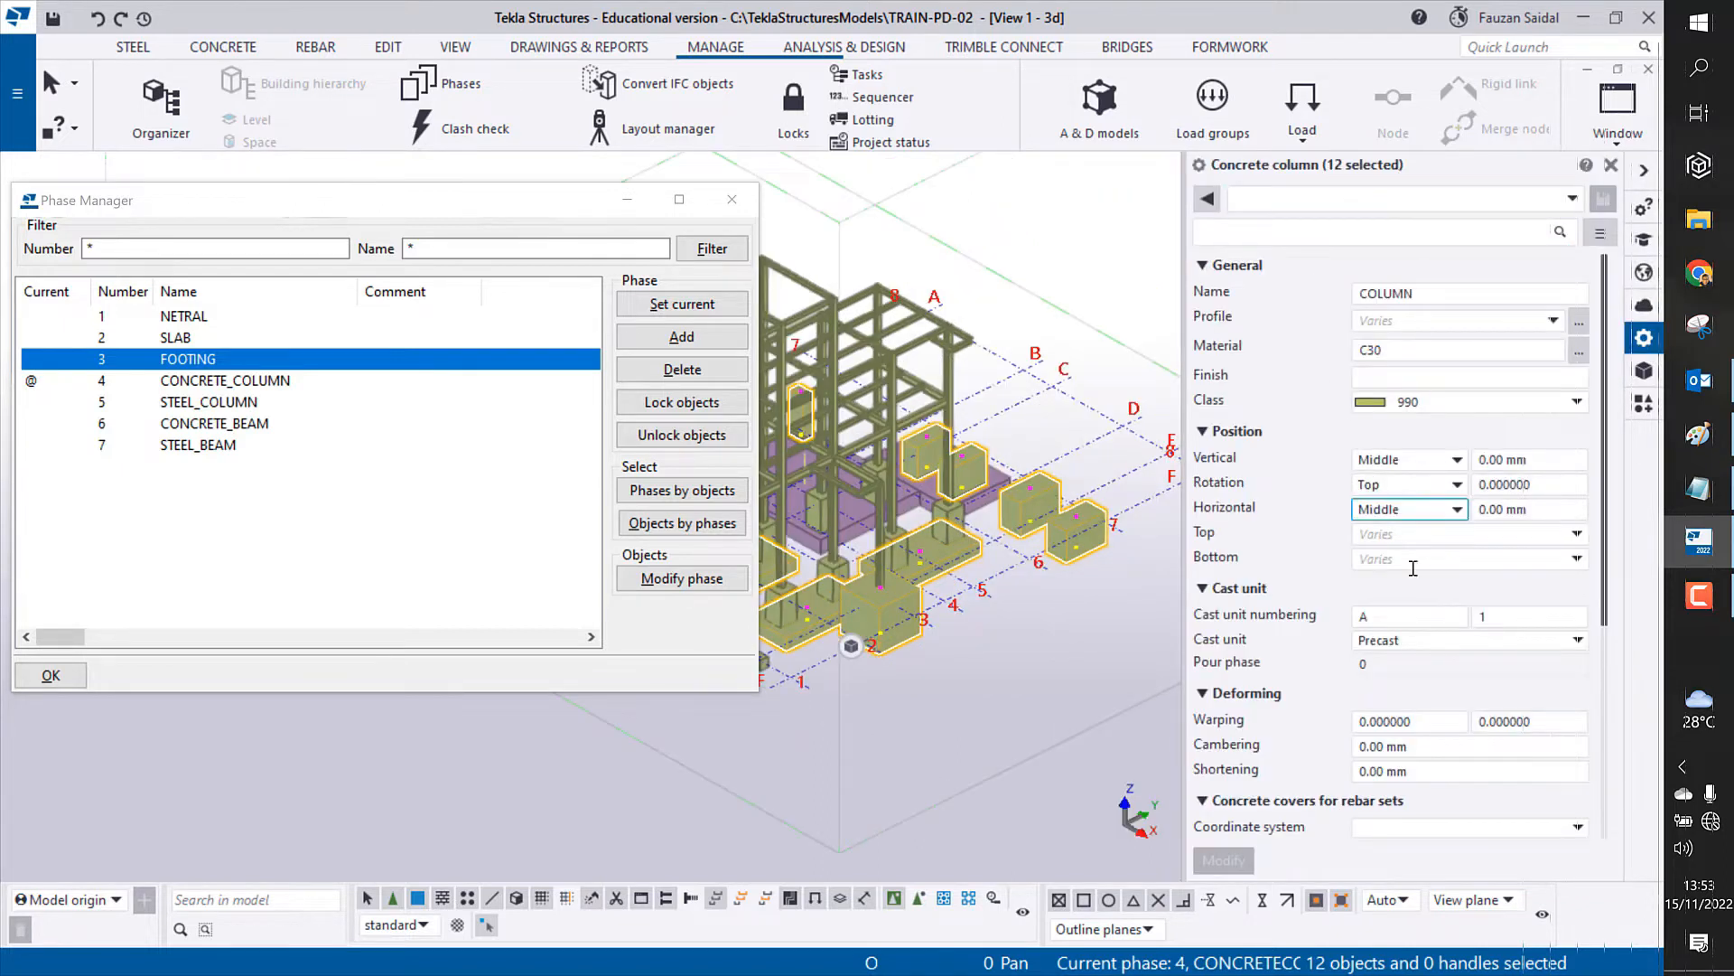
left_click(479, 203)
left_click_drag(479, 203, 258, 239)
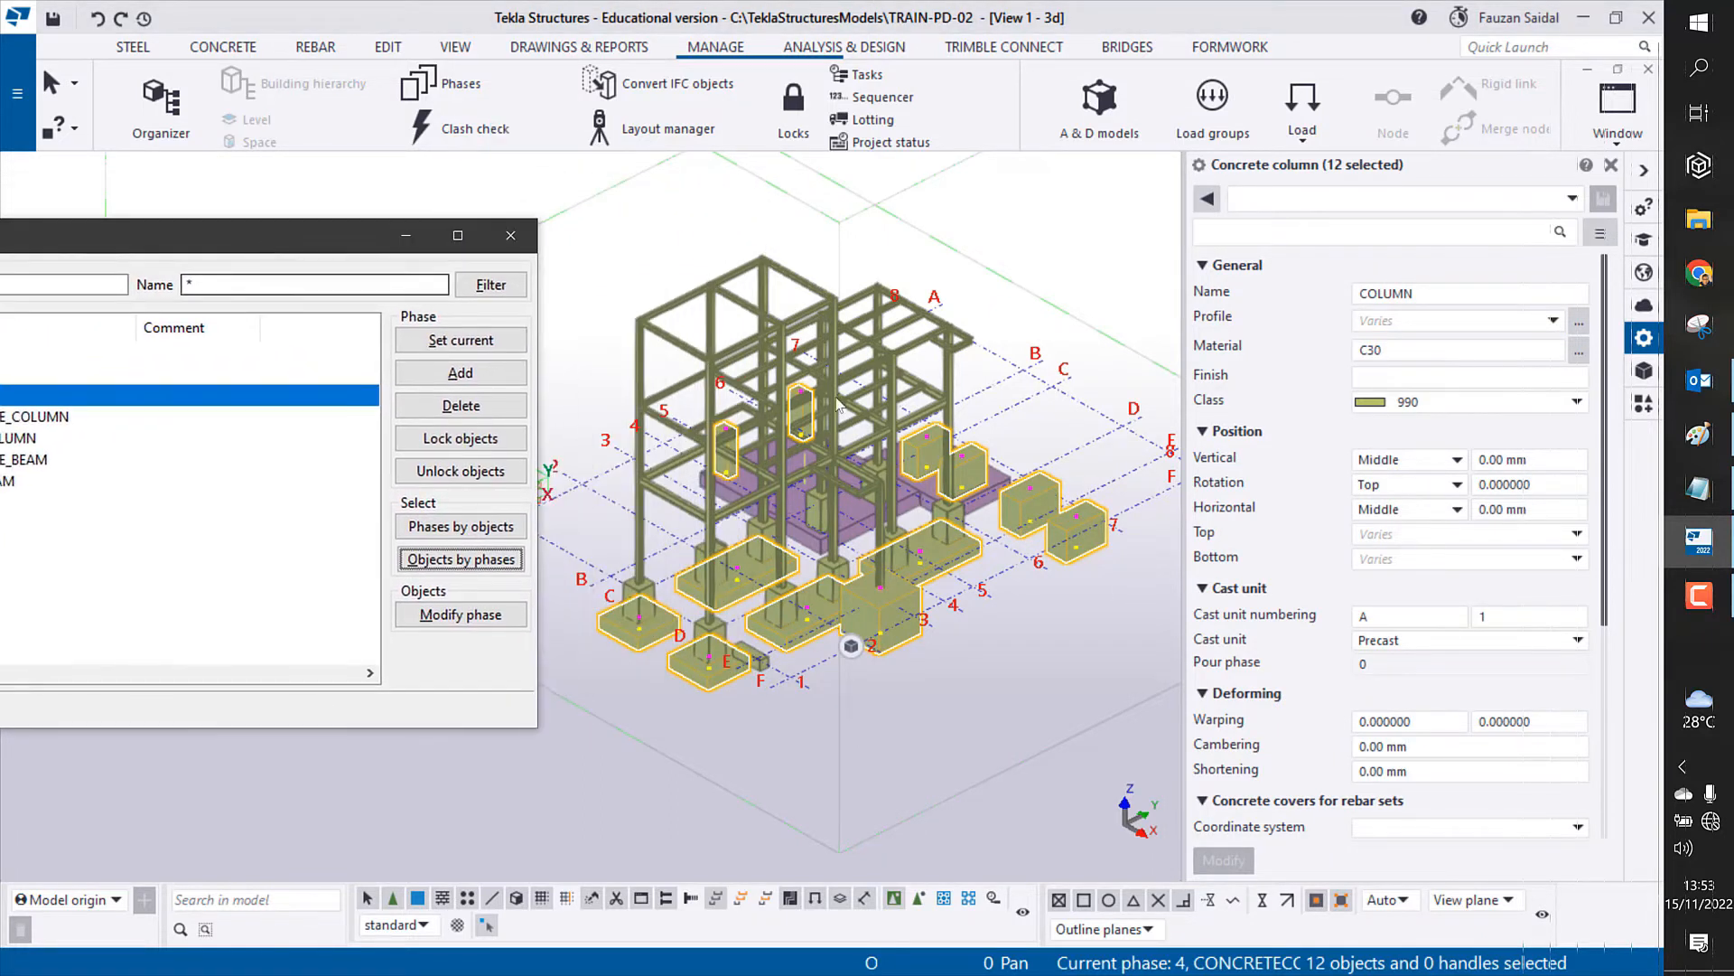
Step: Set the selected objects' name to FOOTING and class to 6, and apply the modification
double_click(1425, 295)
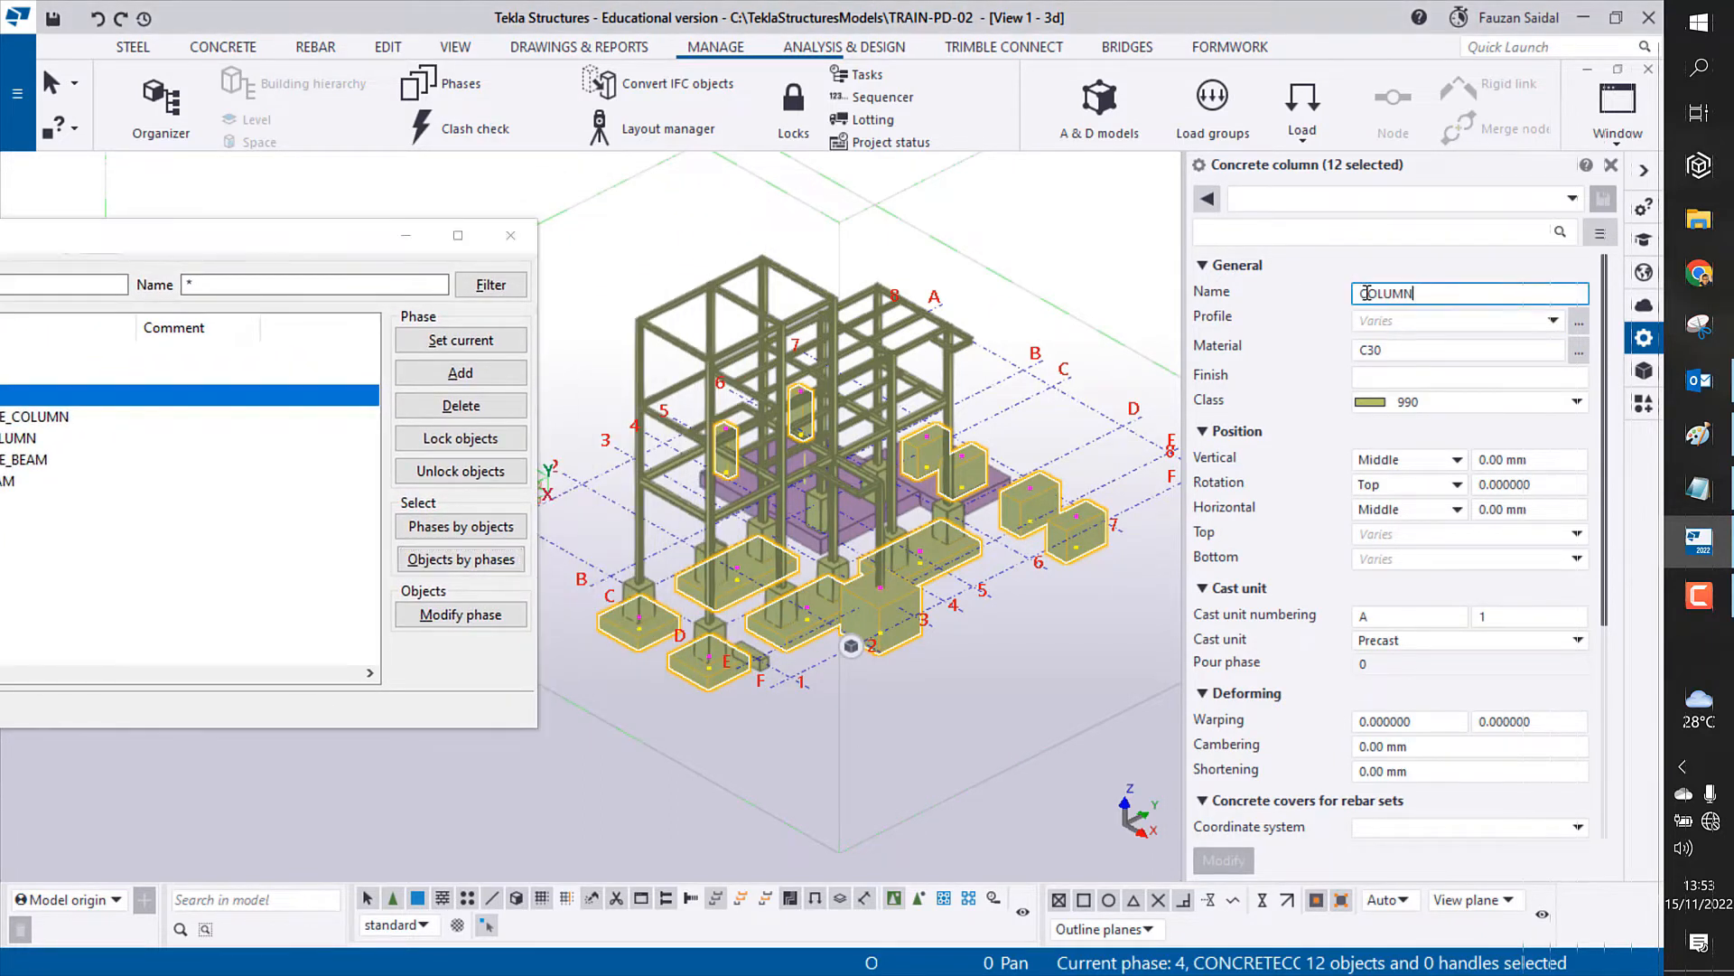
type("f")
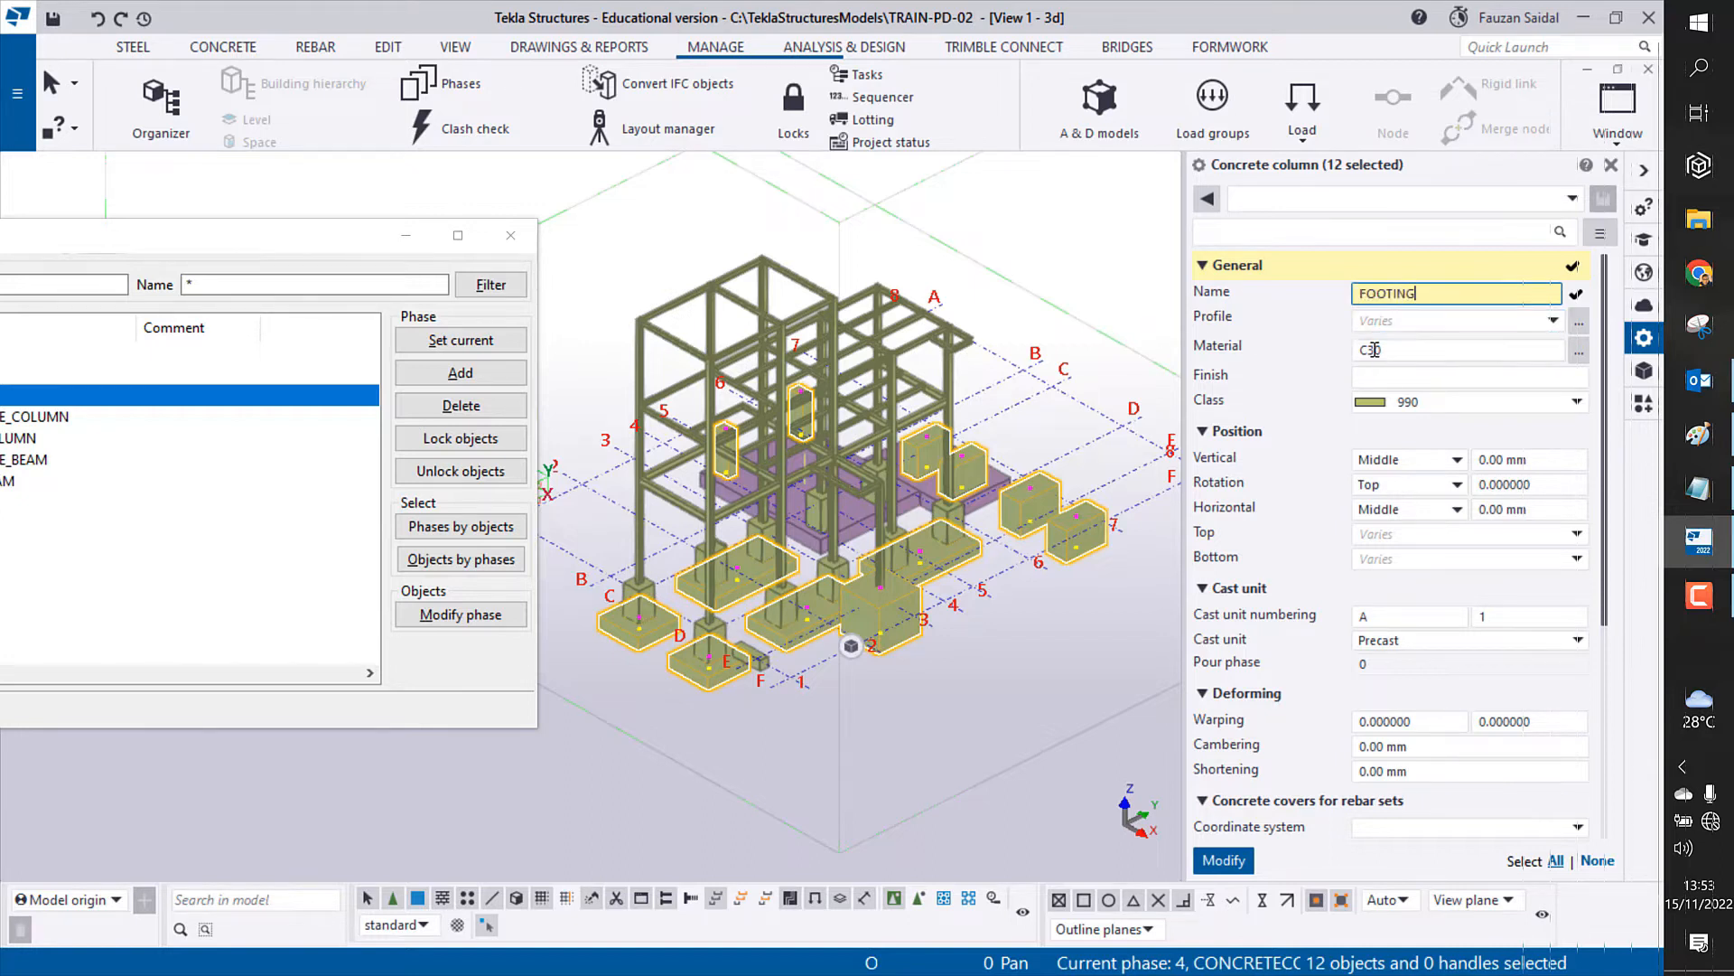
left_click(1576, 404)
left_click(1416, 551)
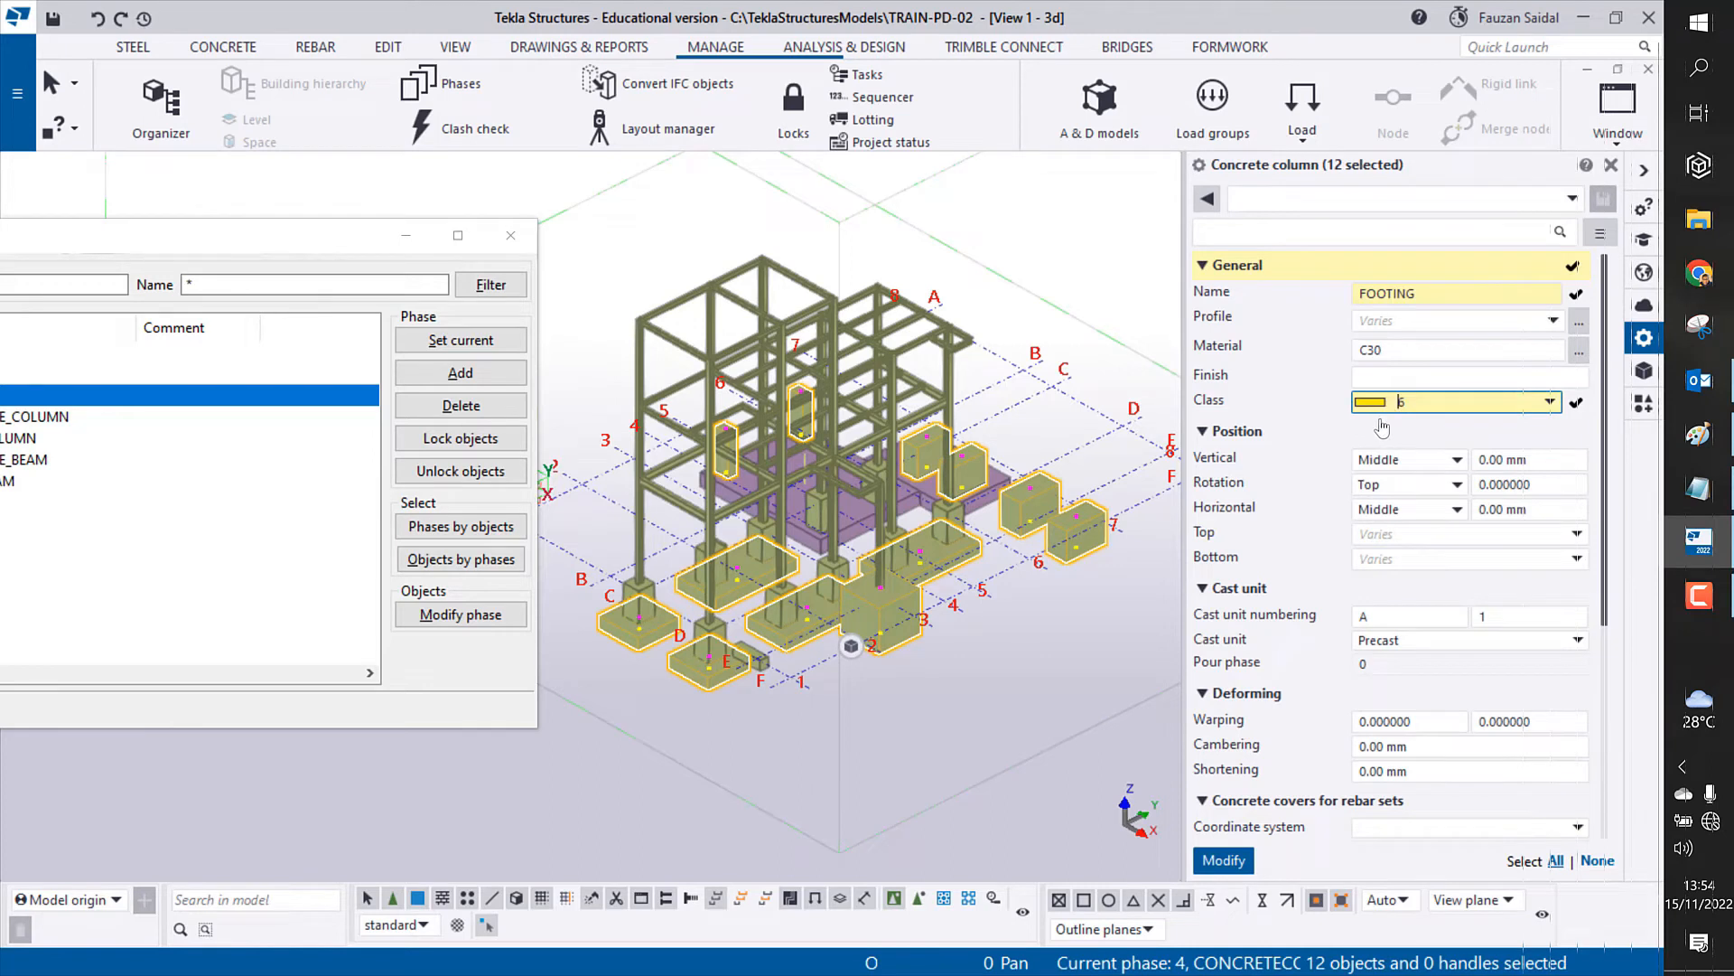
left_click(1237, 862)
left_click(961, 689)
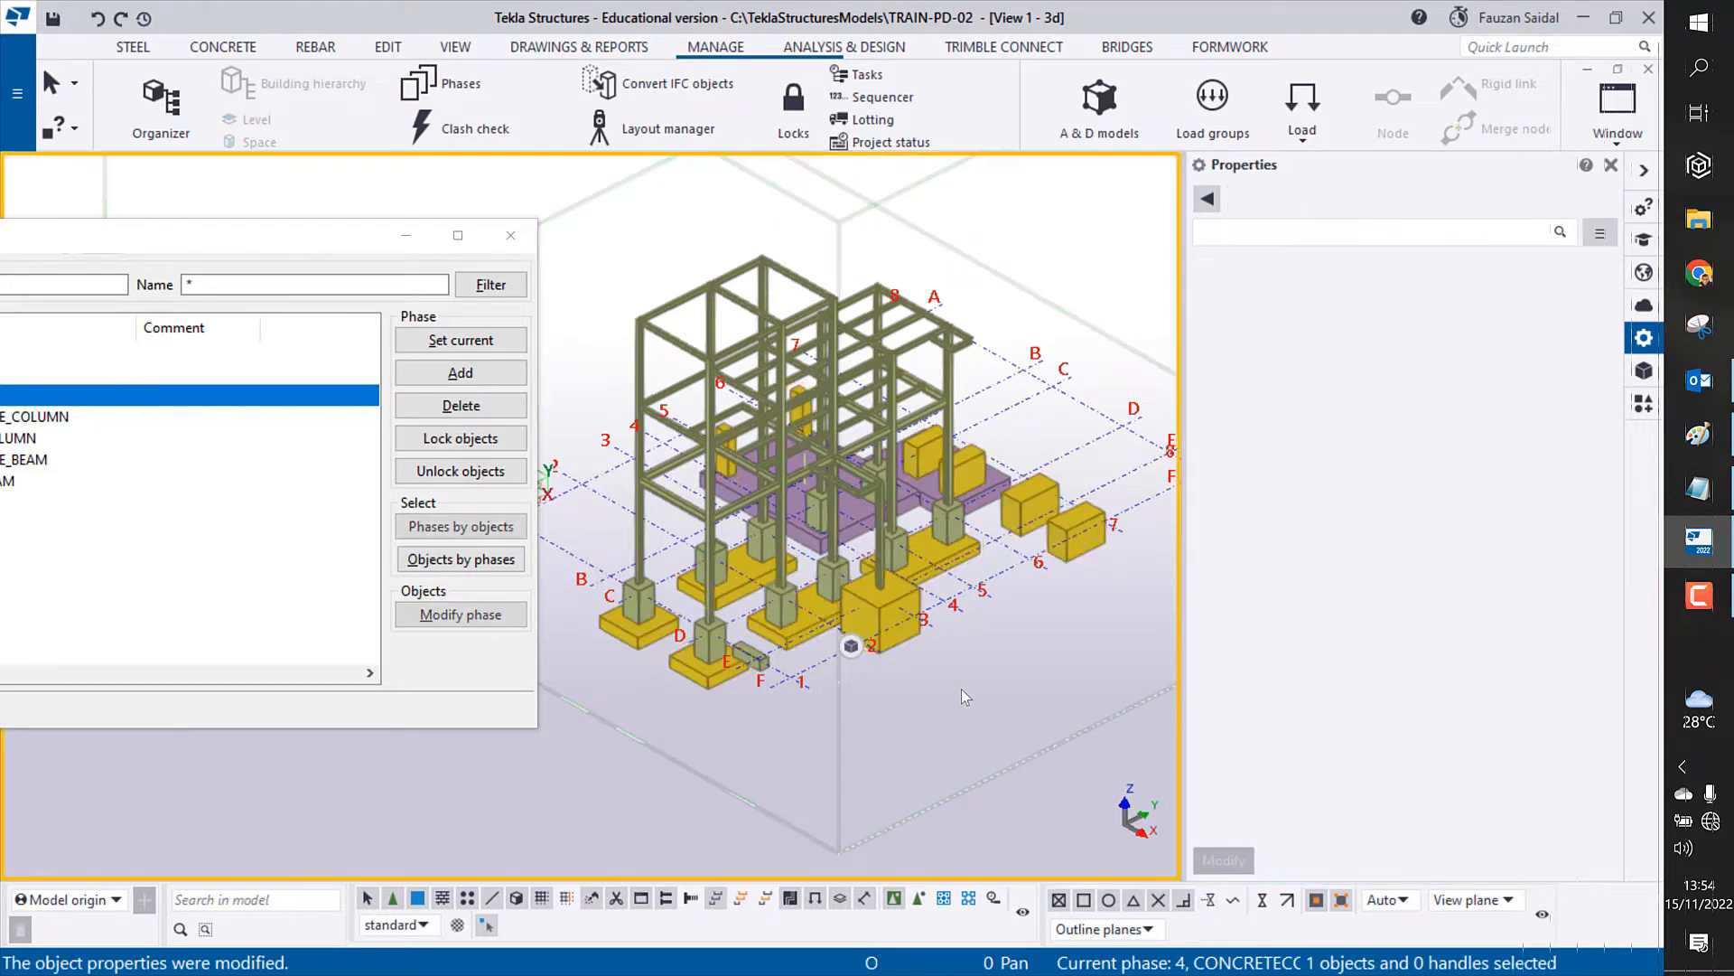
Step: Close the object properties and examine the footings' new class colour in the 3D model
middle_click_drag(857, 643, 861, 589)
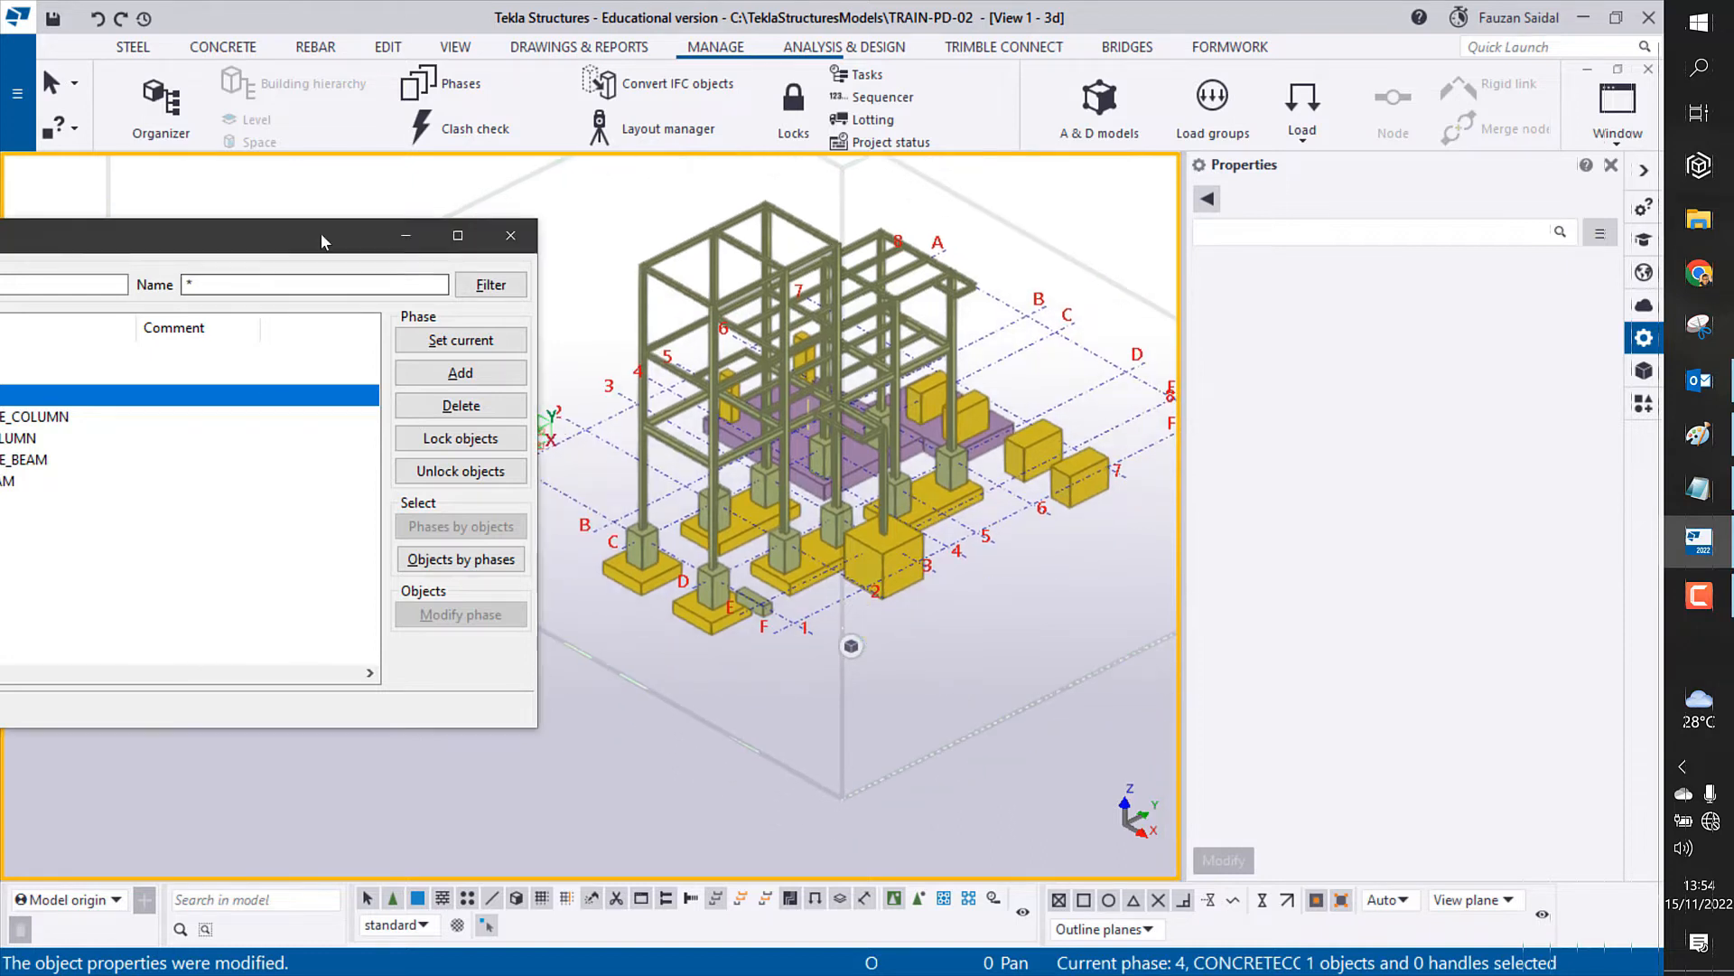
left_click_drag(320, 232, 544, 252)
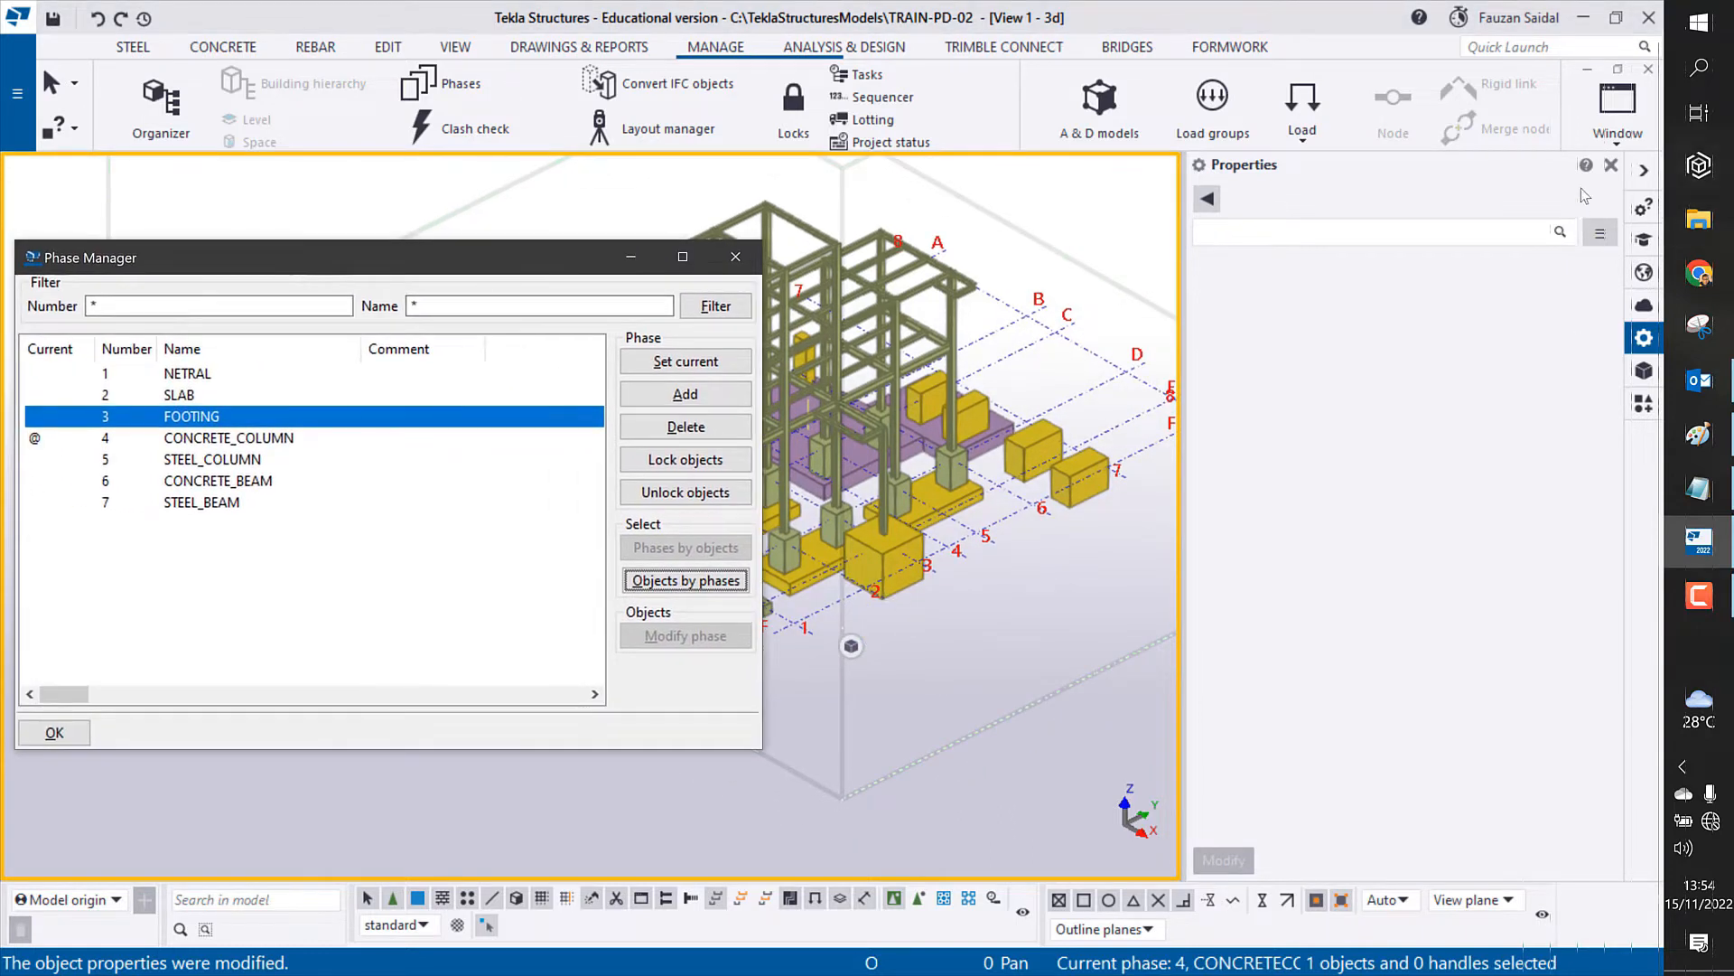
left_click(1610, 165)
scroll(1317, 665, "up", 5)
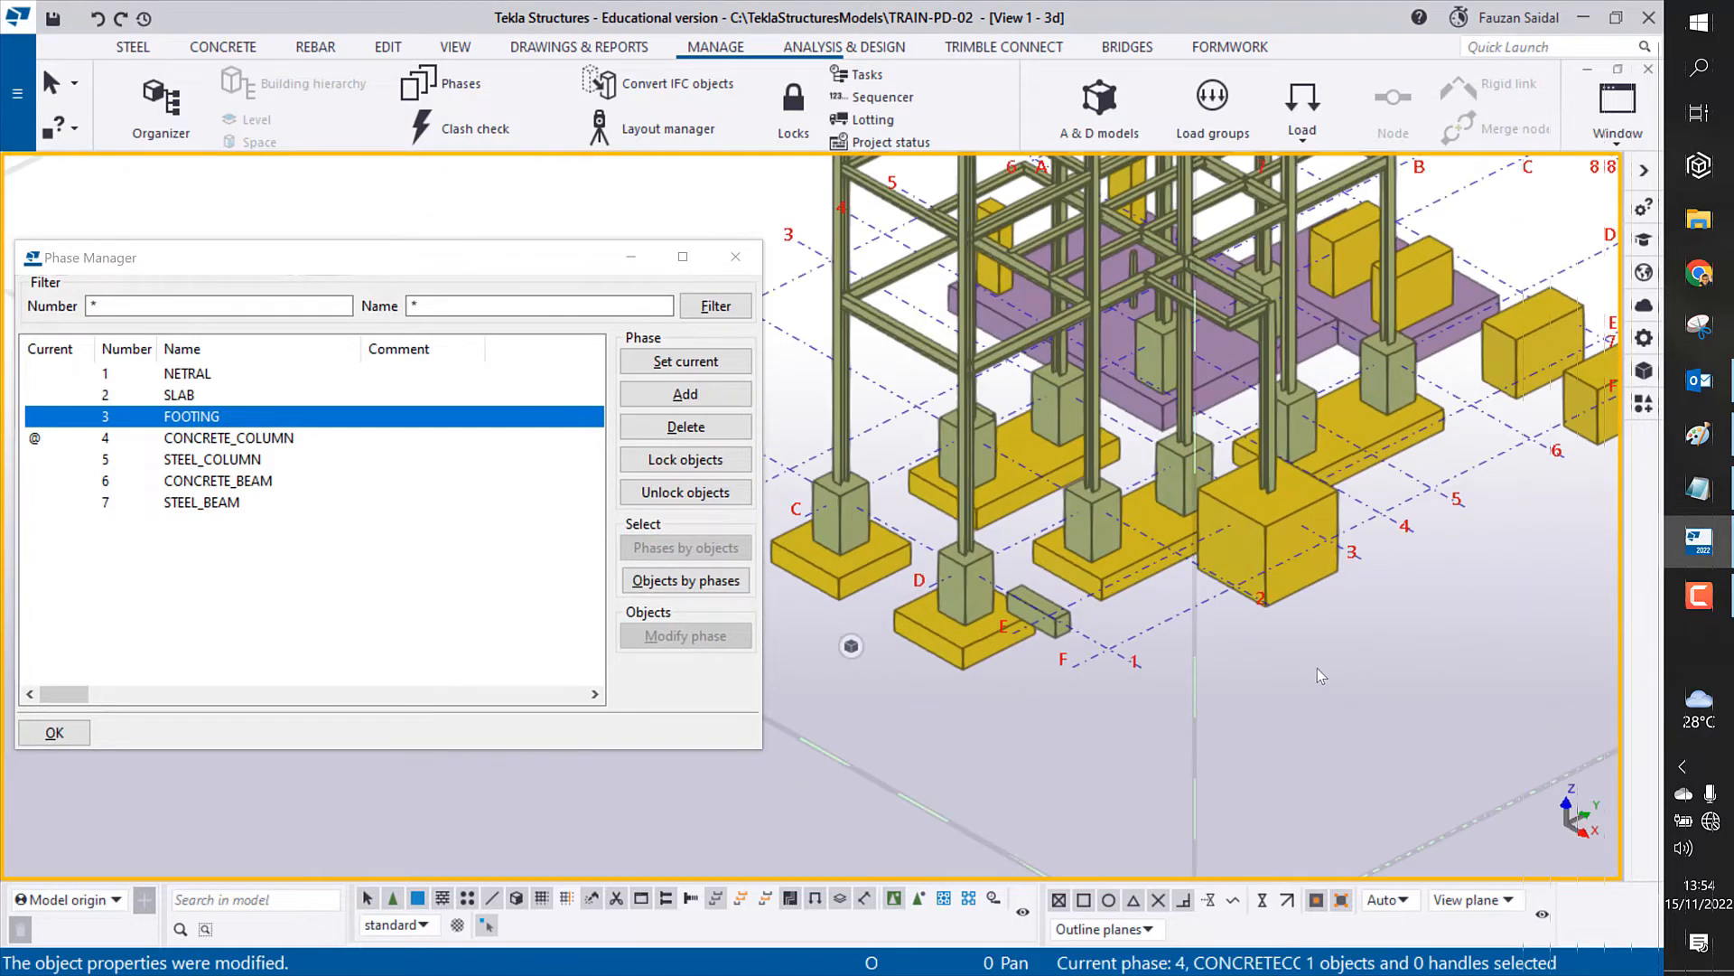
scroll(1324, 663, "up", 1)
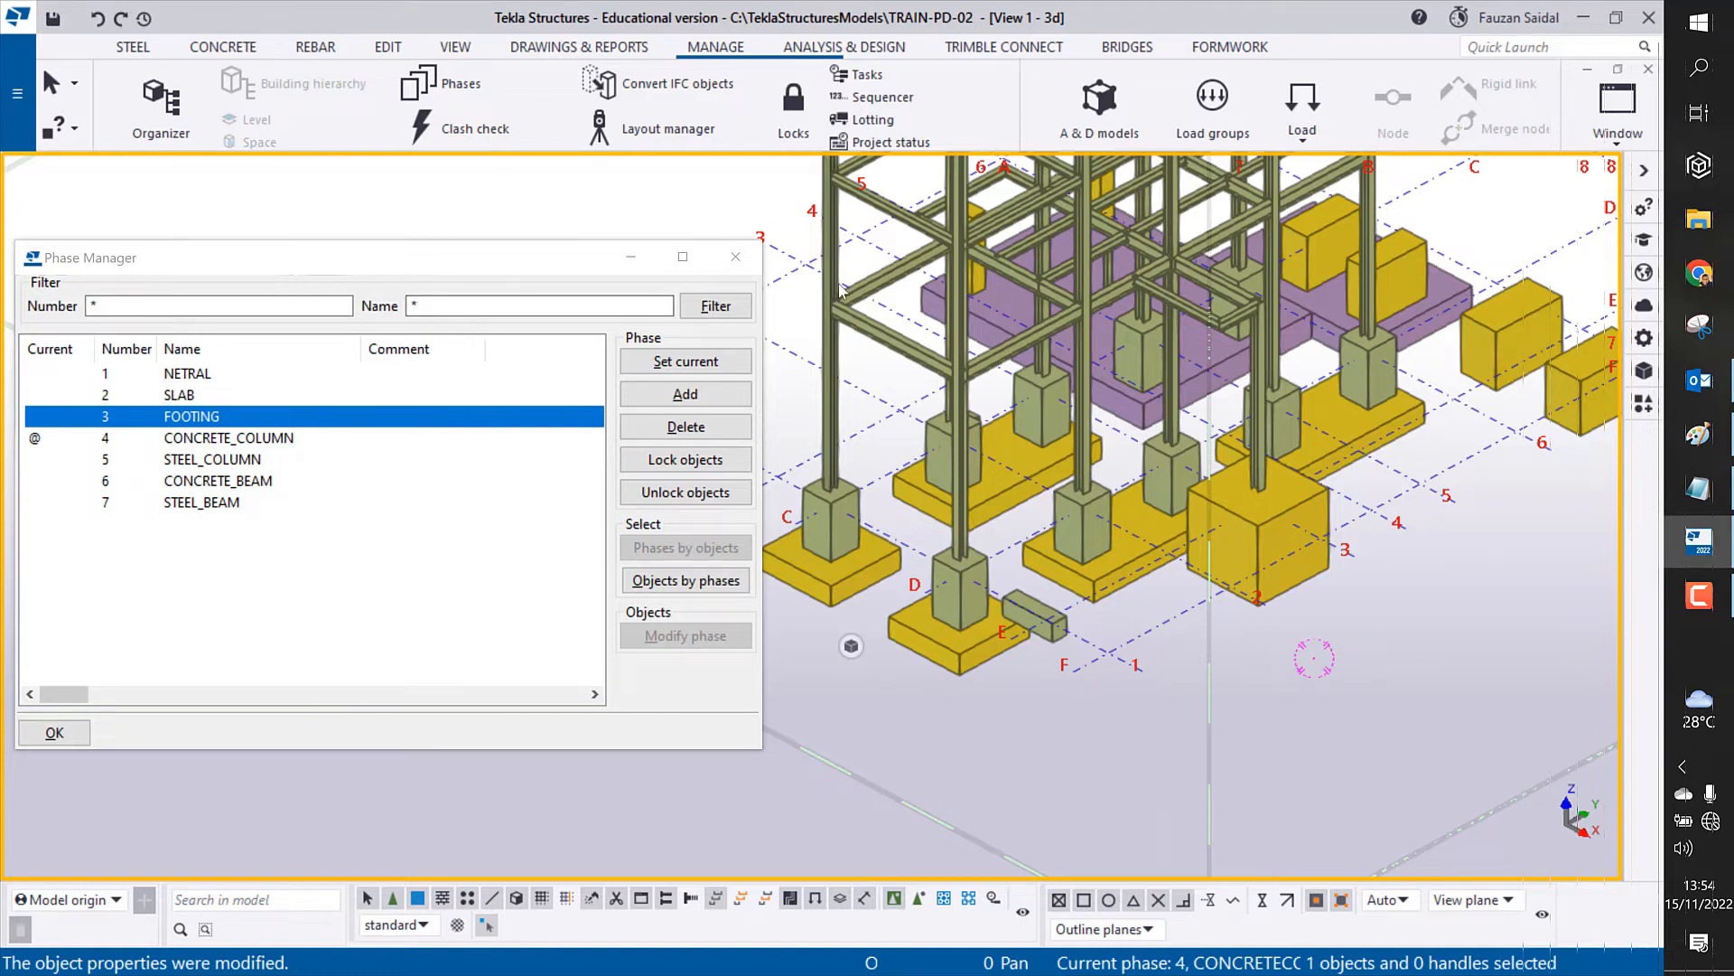
scroll(1355, 330, "down", 4)
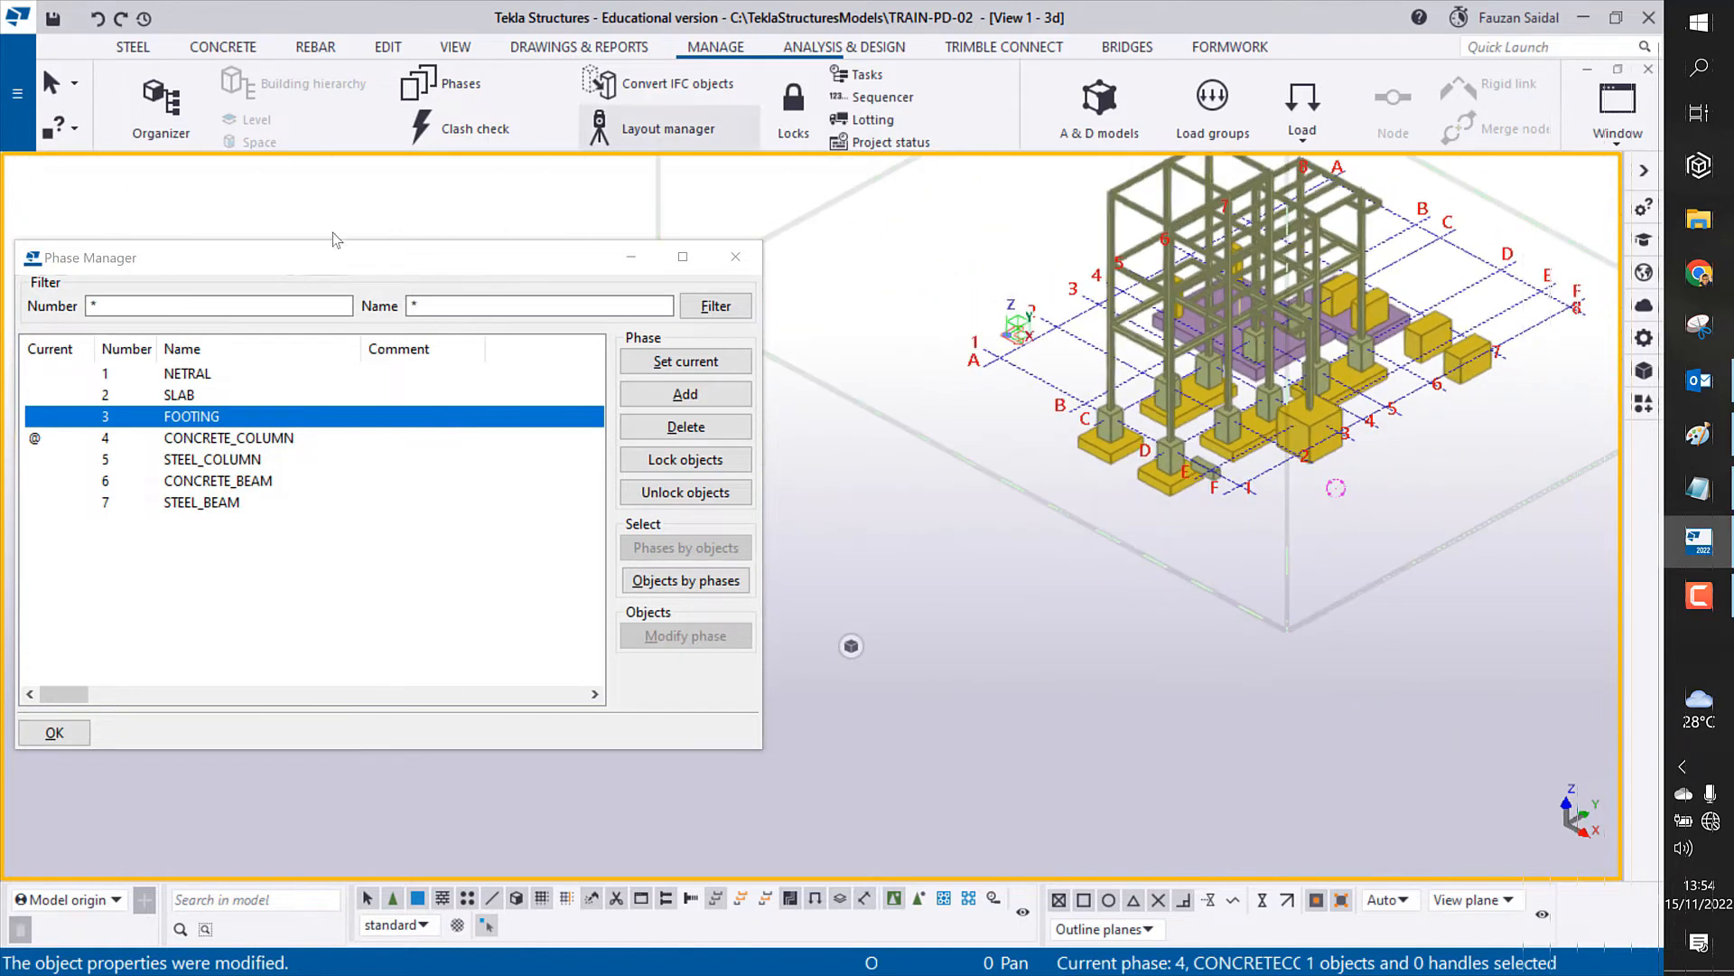
middle_click_drag(1141, 484, 1087, 573)
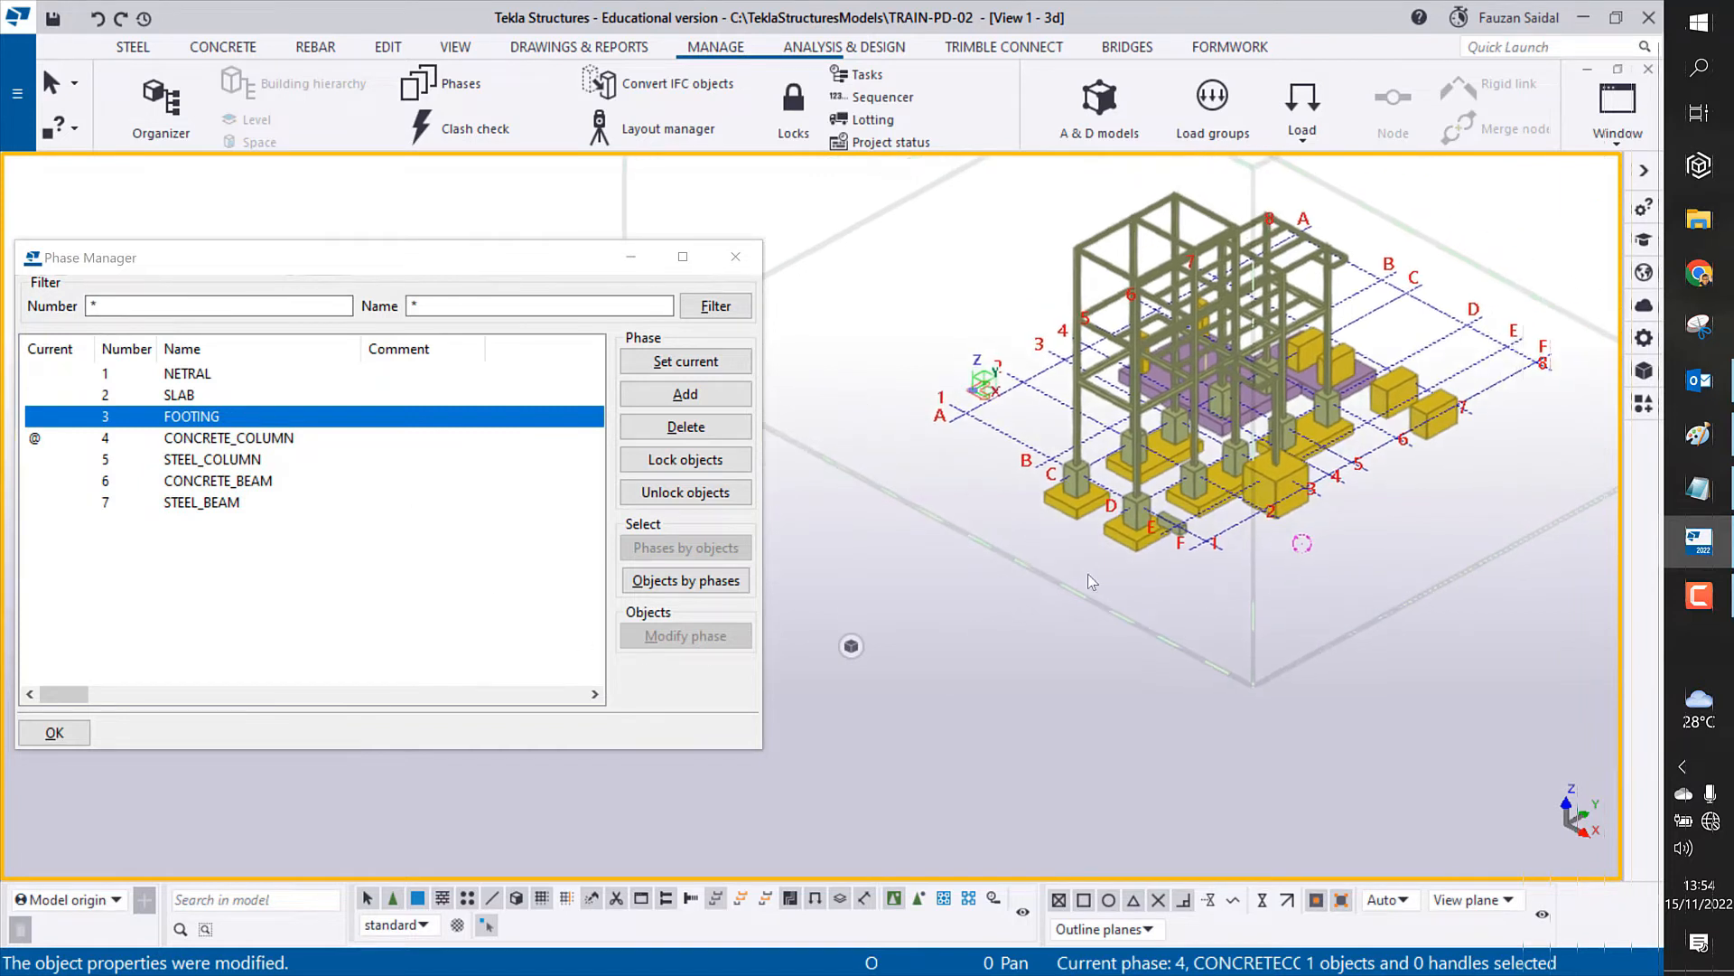
Step: Select the objects of the FOOTING phase from the phase list and inspect them from a low viewing angle
double_click(222, 503)
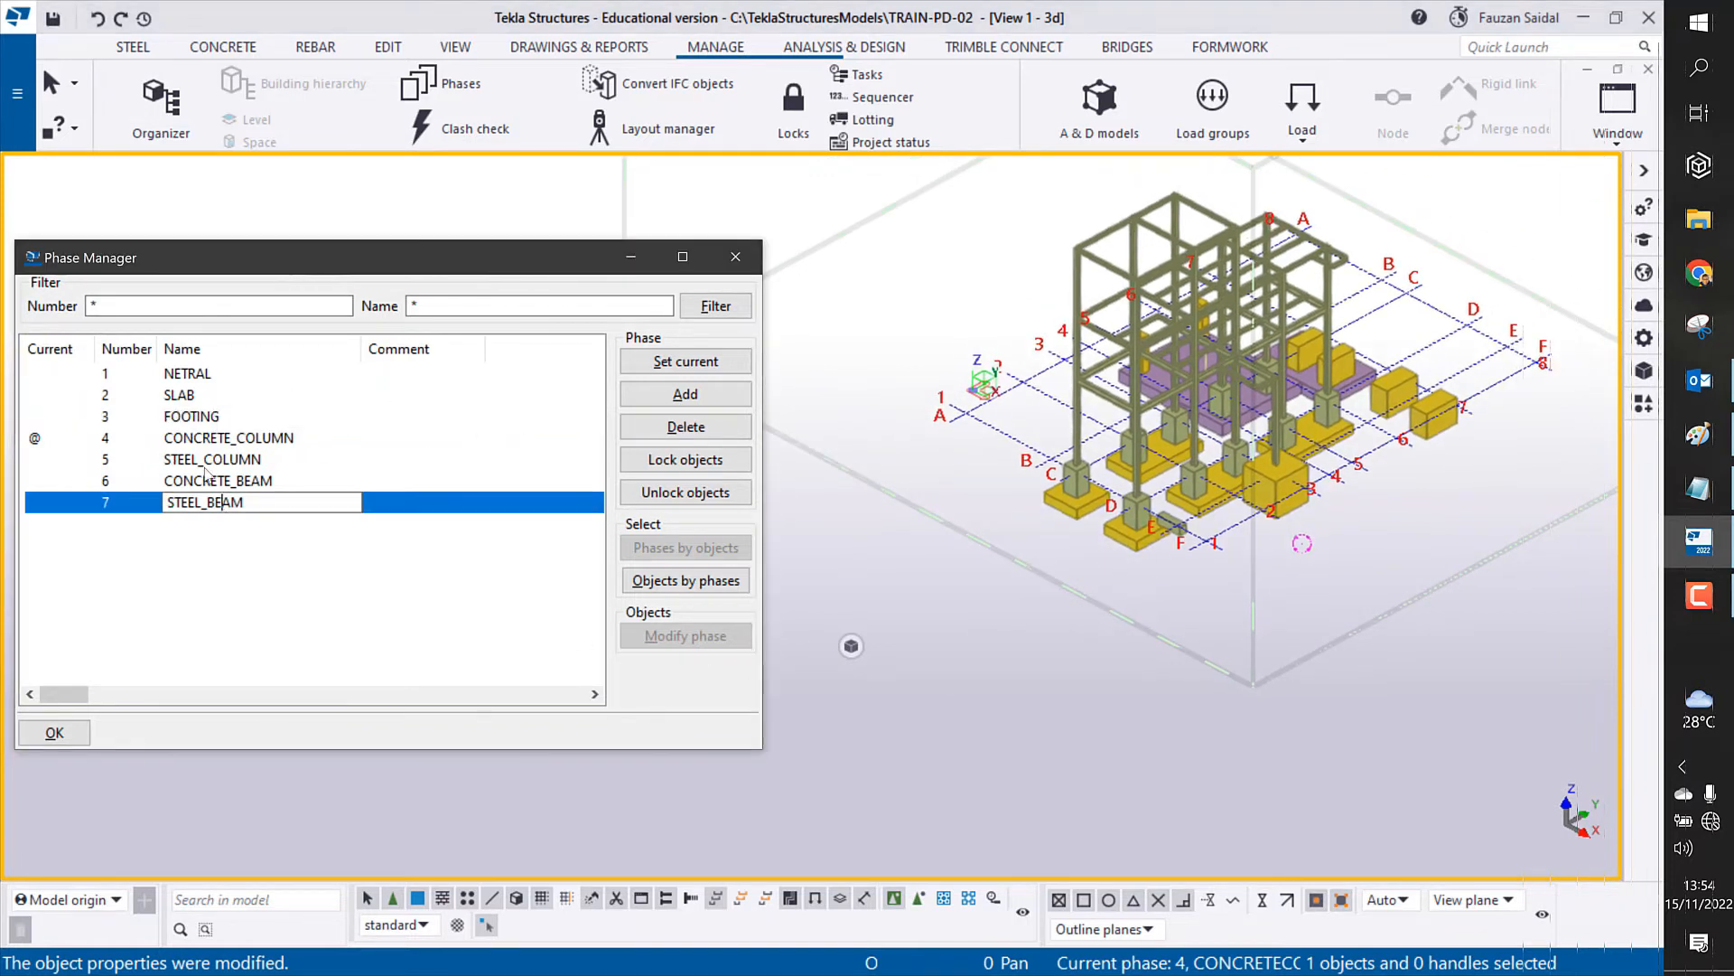
double_click(192, 417)
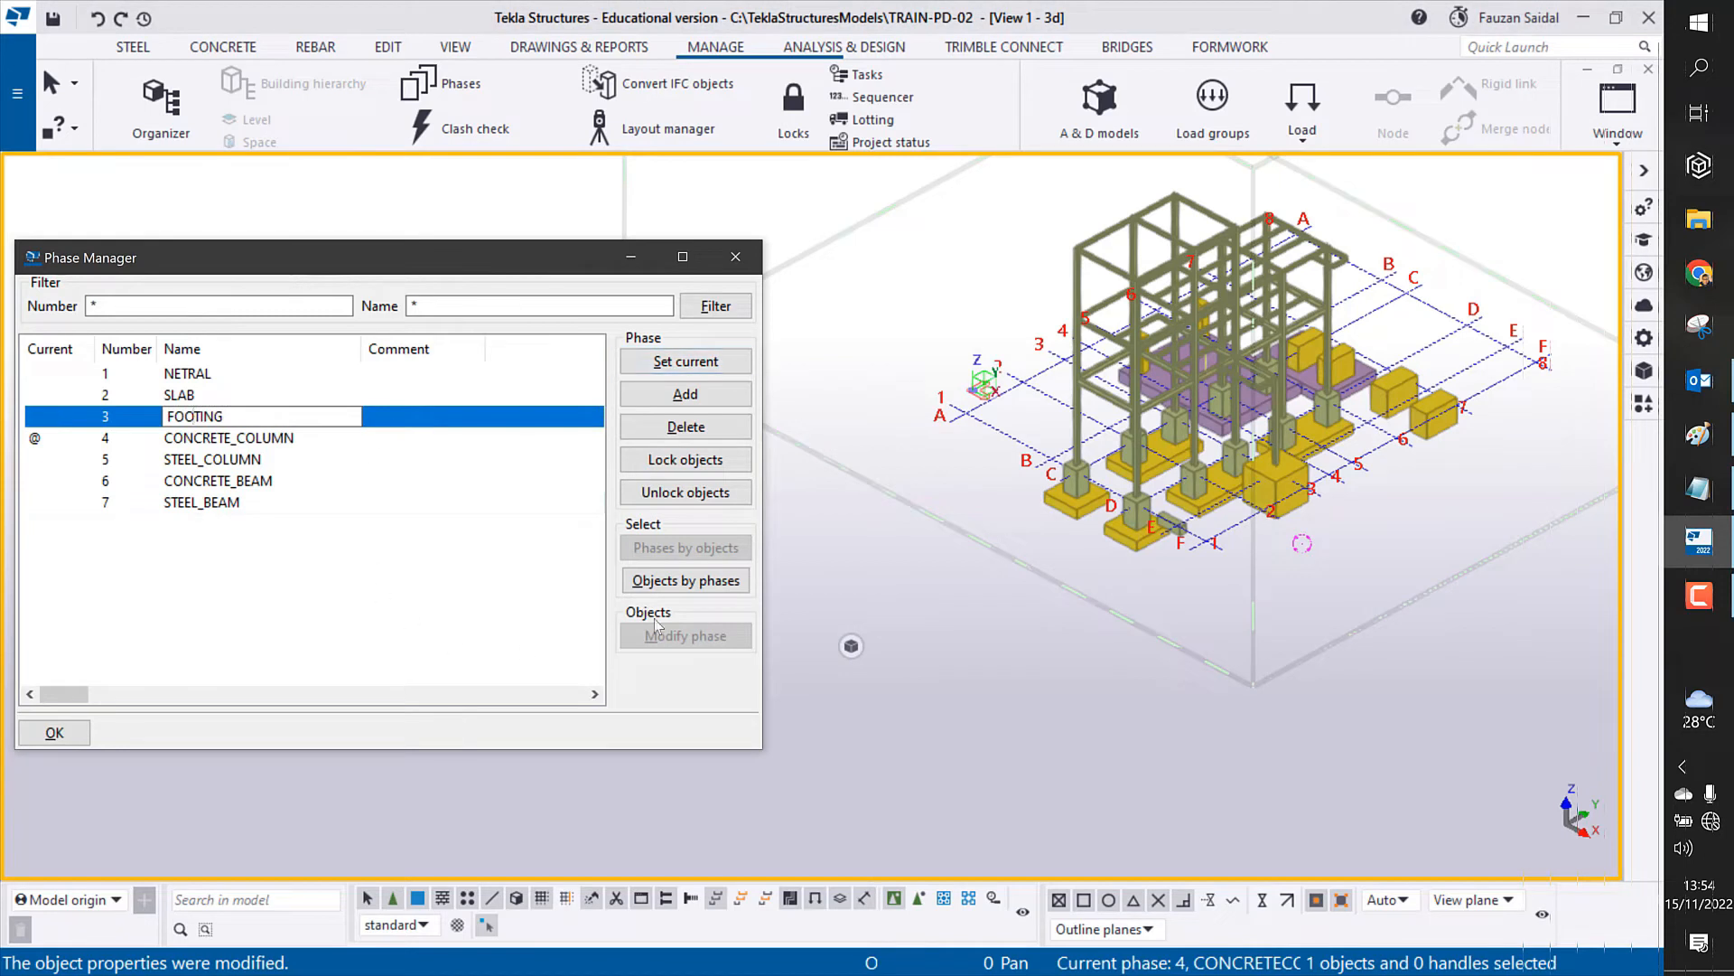
left_click(685, 580)
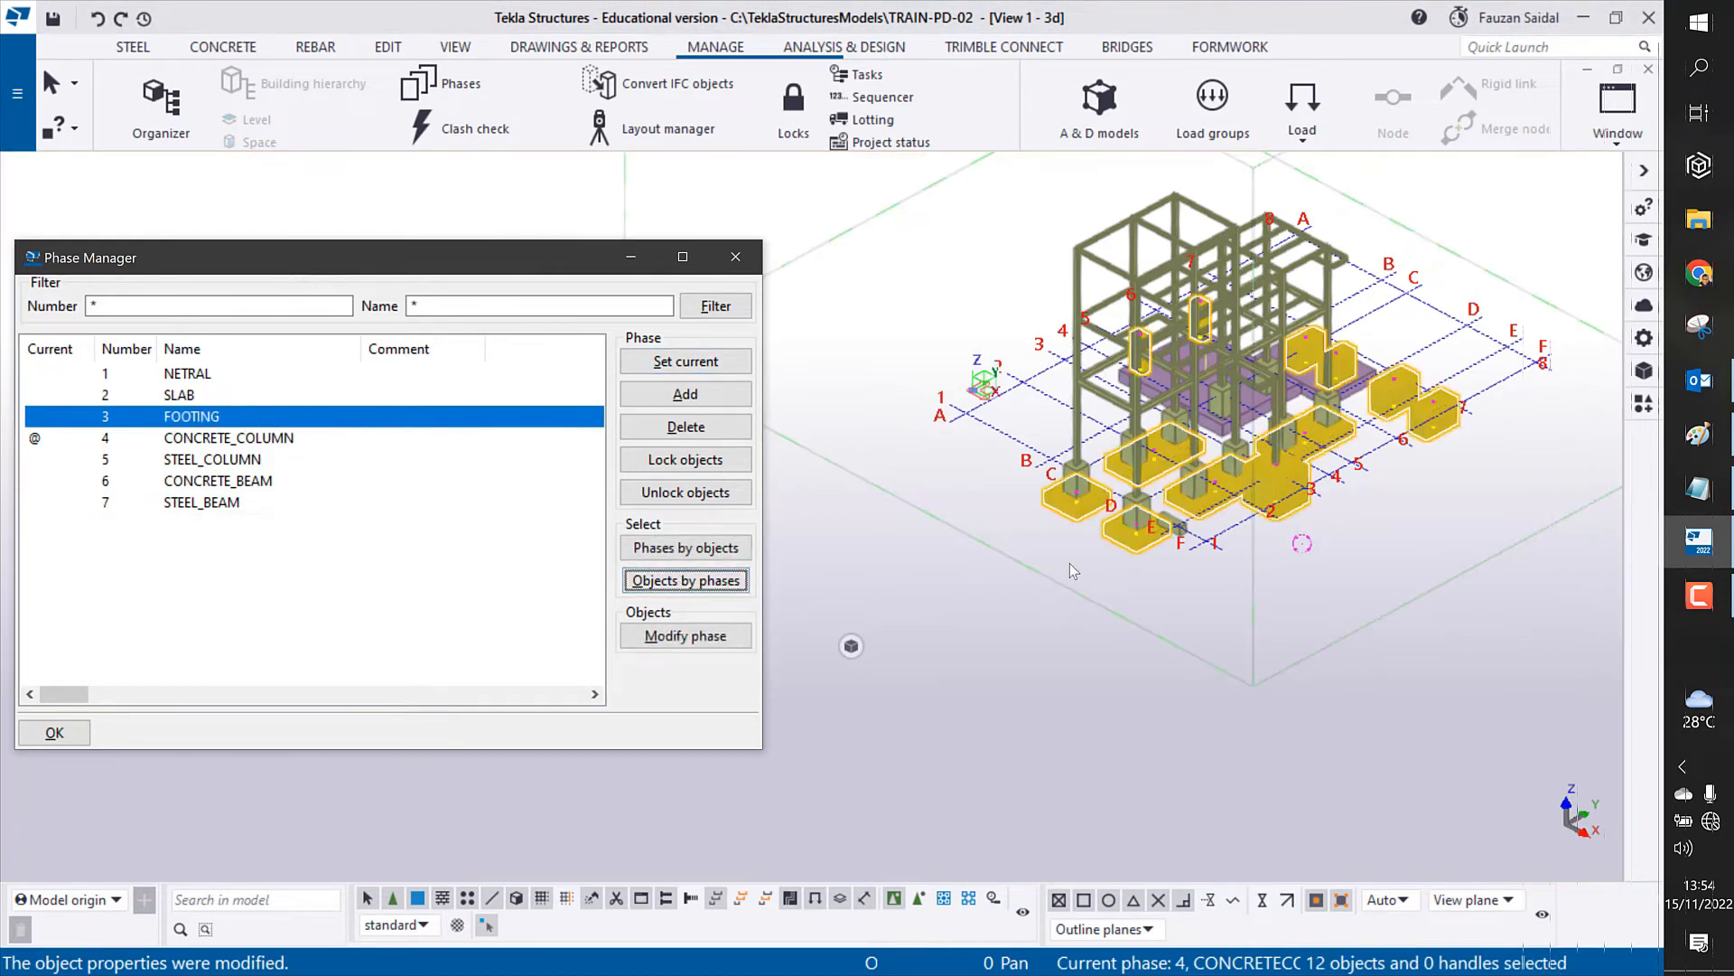
scroll(1254, 440, "up", 4)
middle_click_drag(1044, 603, 1039, 521, "ctrl")
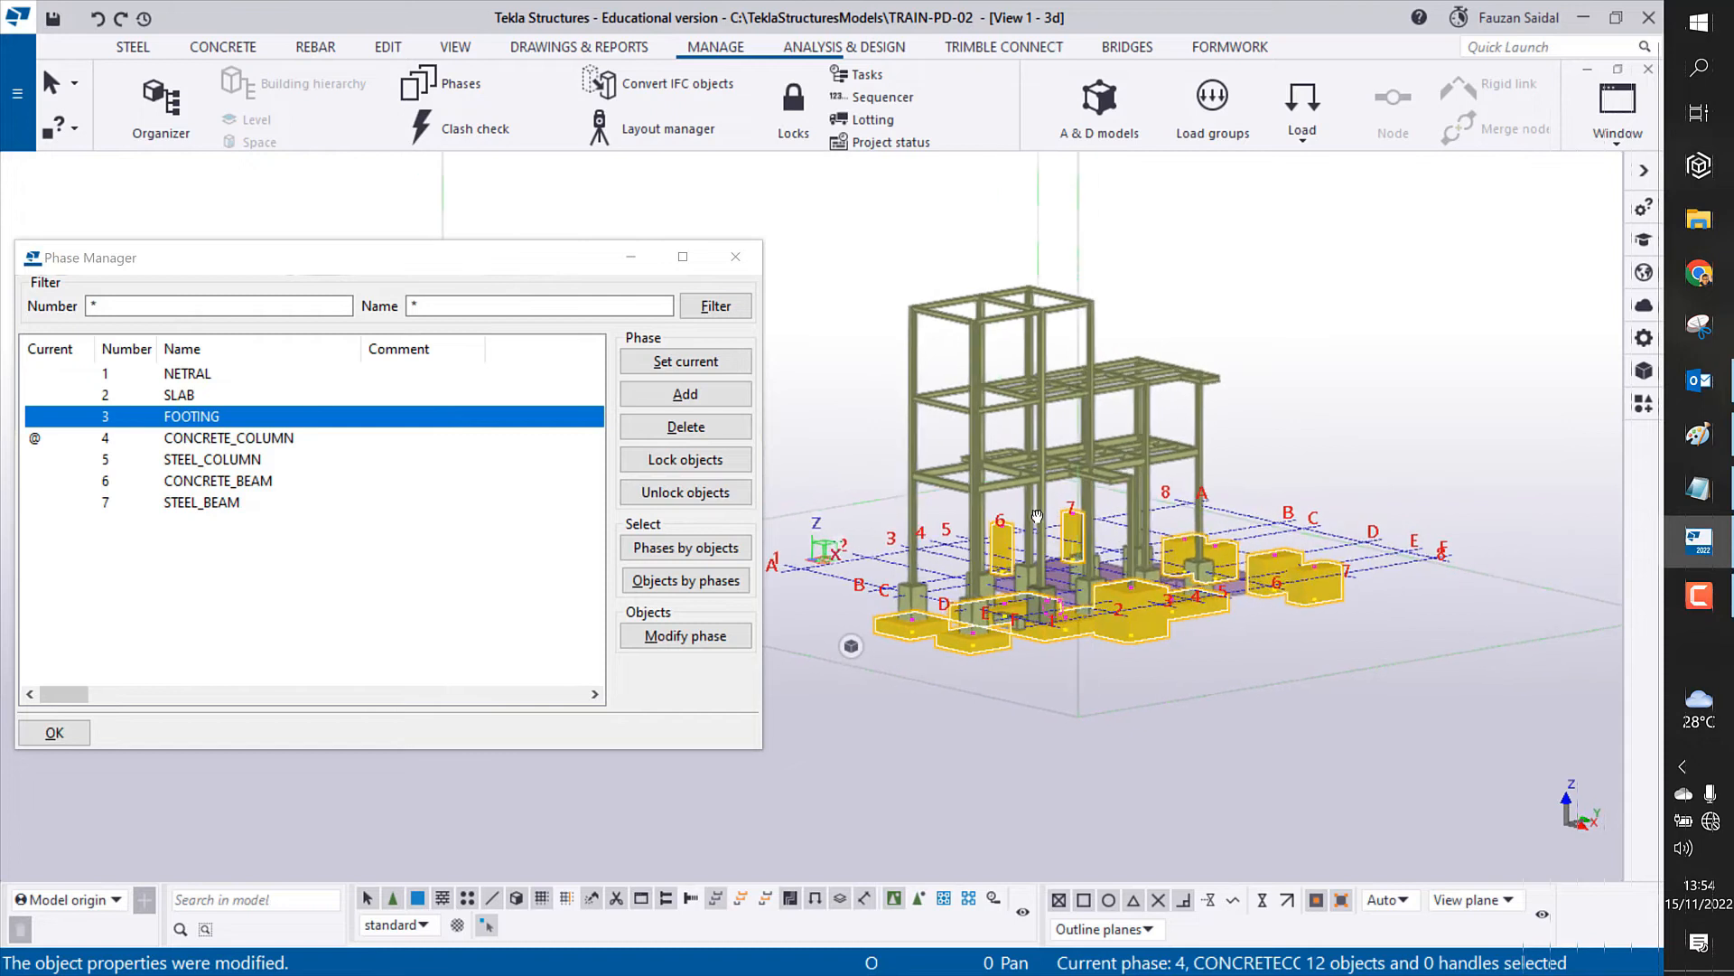
left_click(1432, 382)
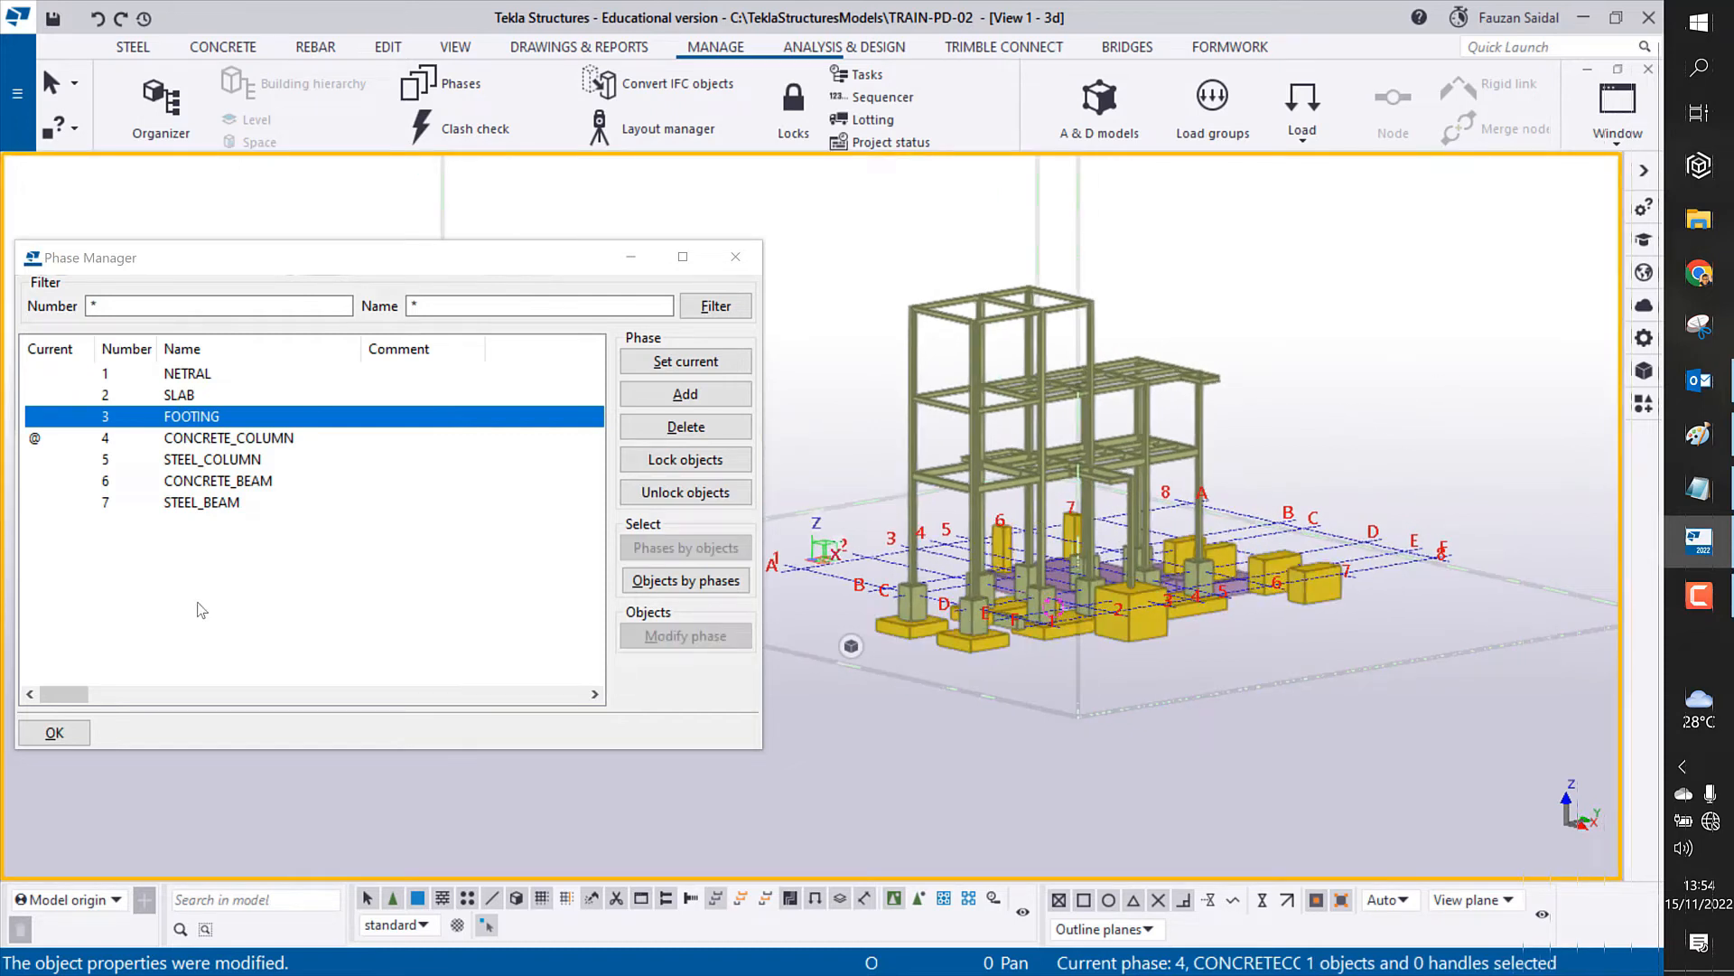
Step: Select all objects of the FOOTING phase and review their class and name in the object properties
left_click(671, 587)
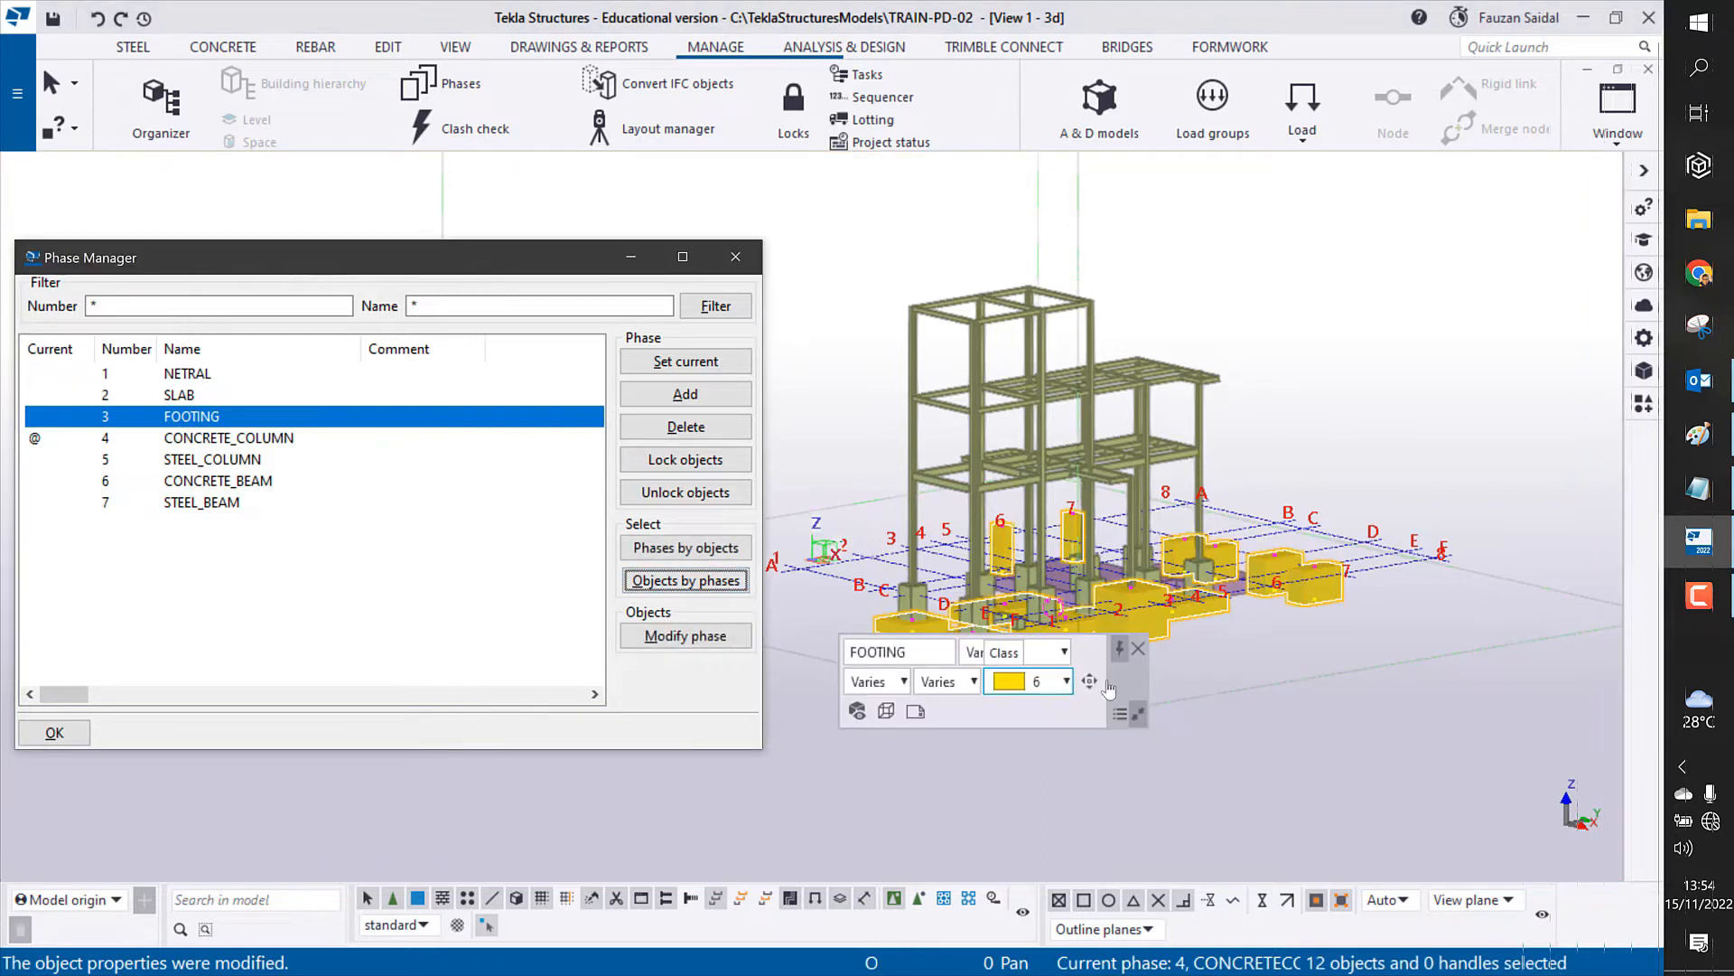
middle_click_drag(1228, 324, 1194, 360)
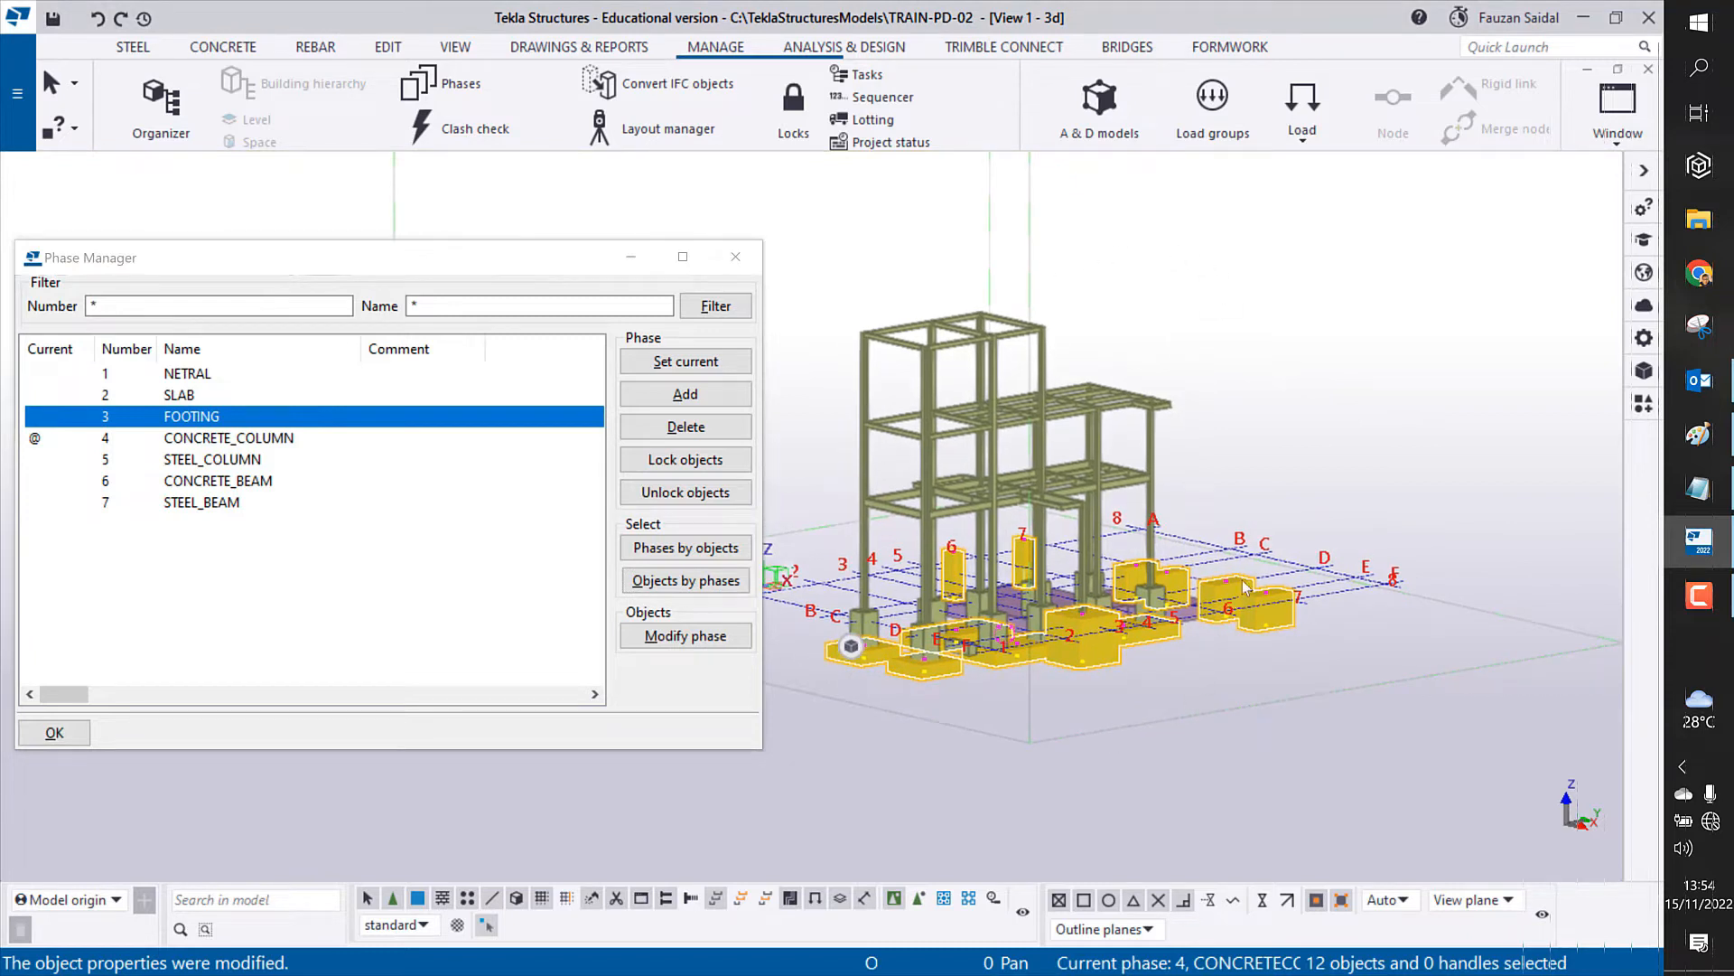
left_click(1644, 339)
left_click_drag(426, 263, 230, 268)
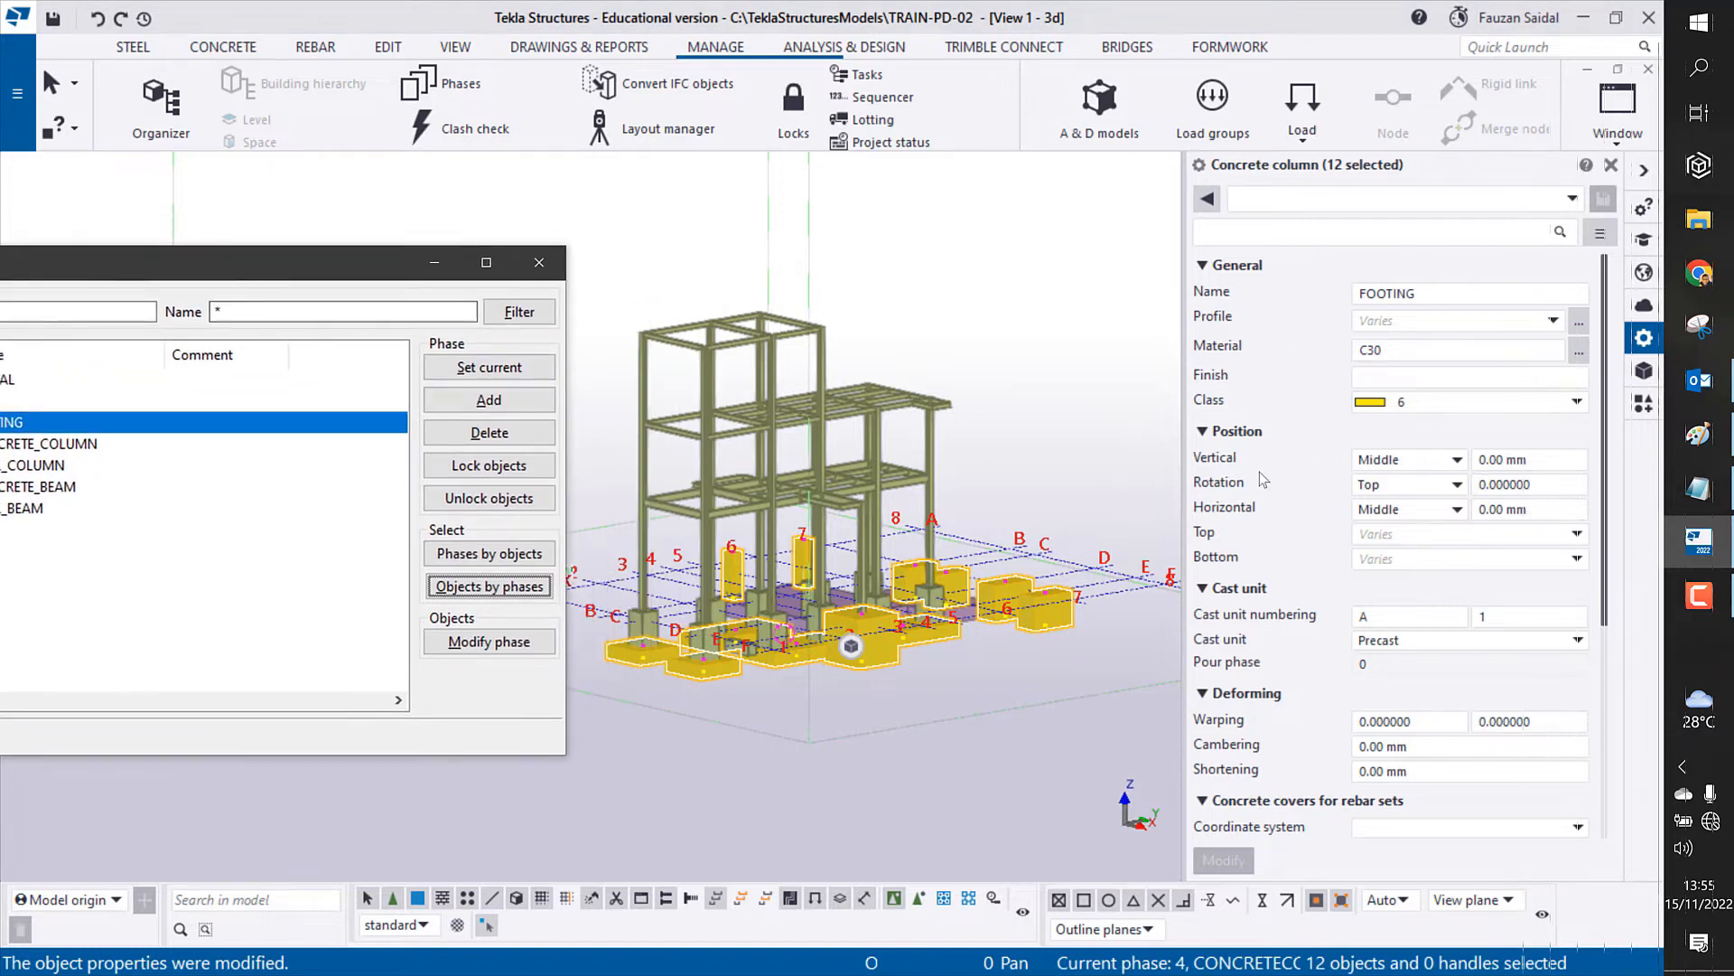
left_click(1577, 401)
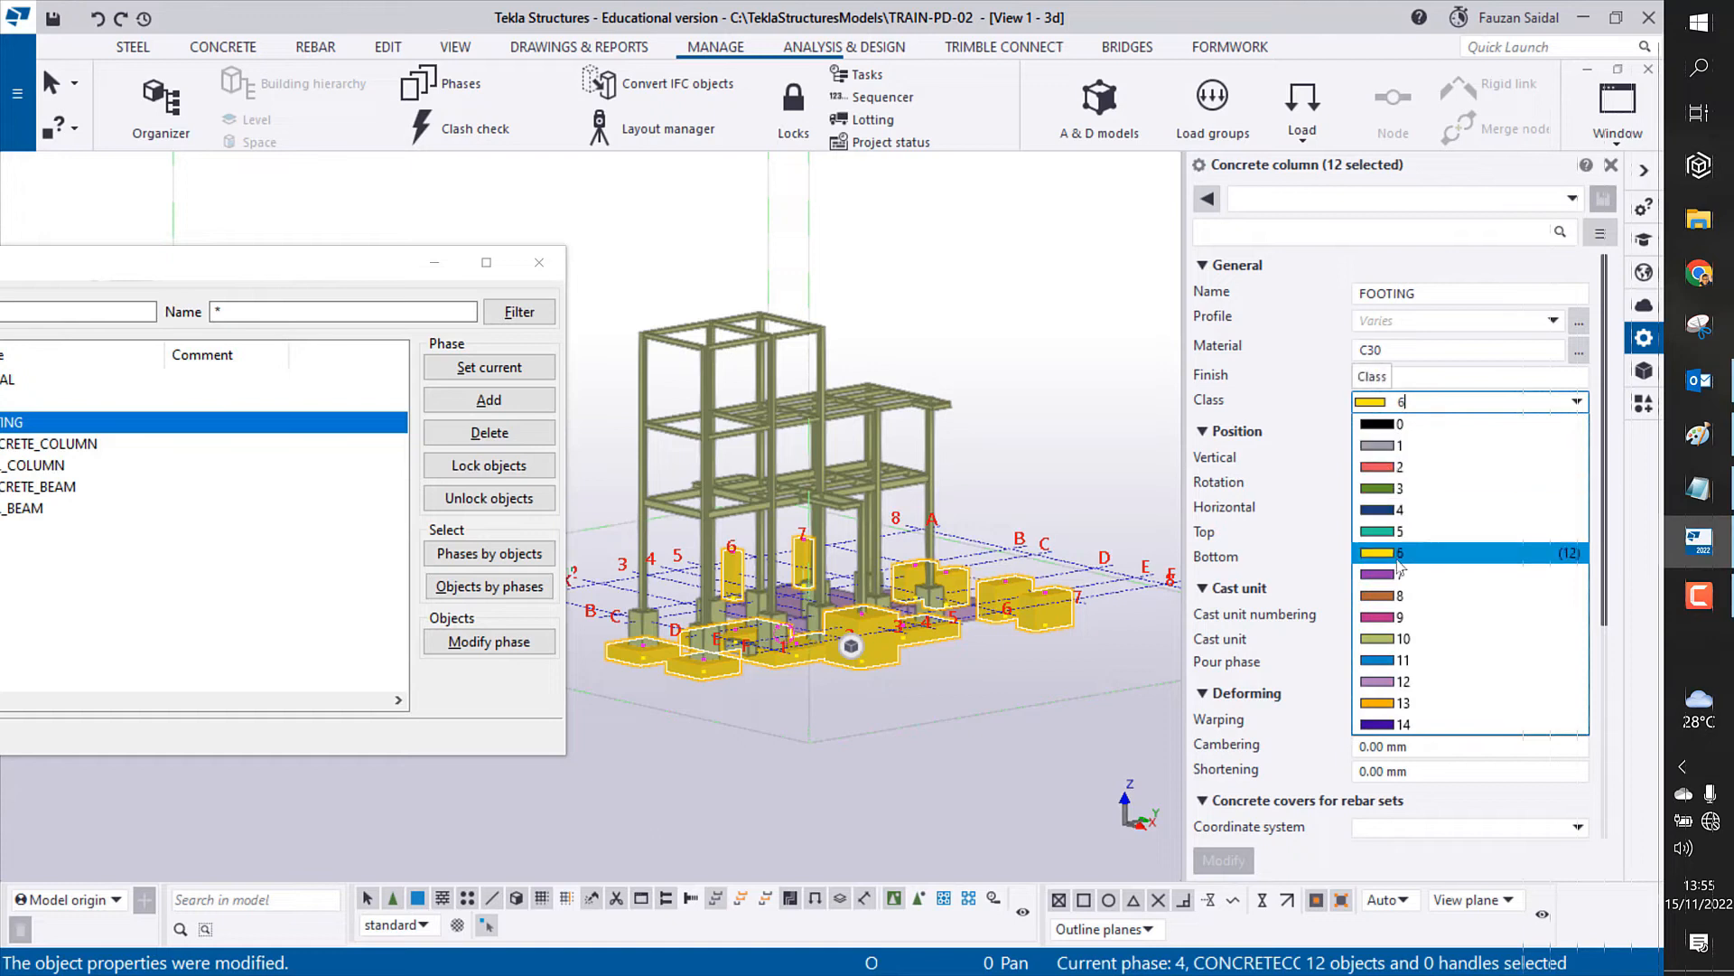
left_click(1402, 552)
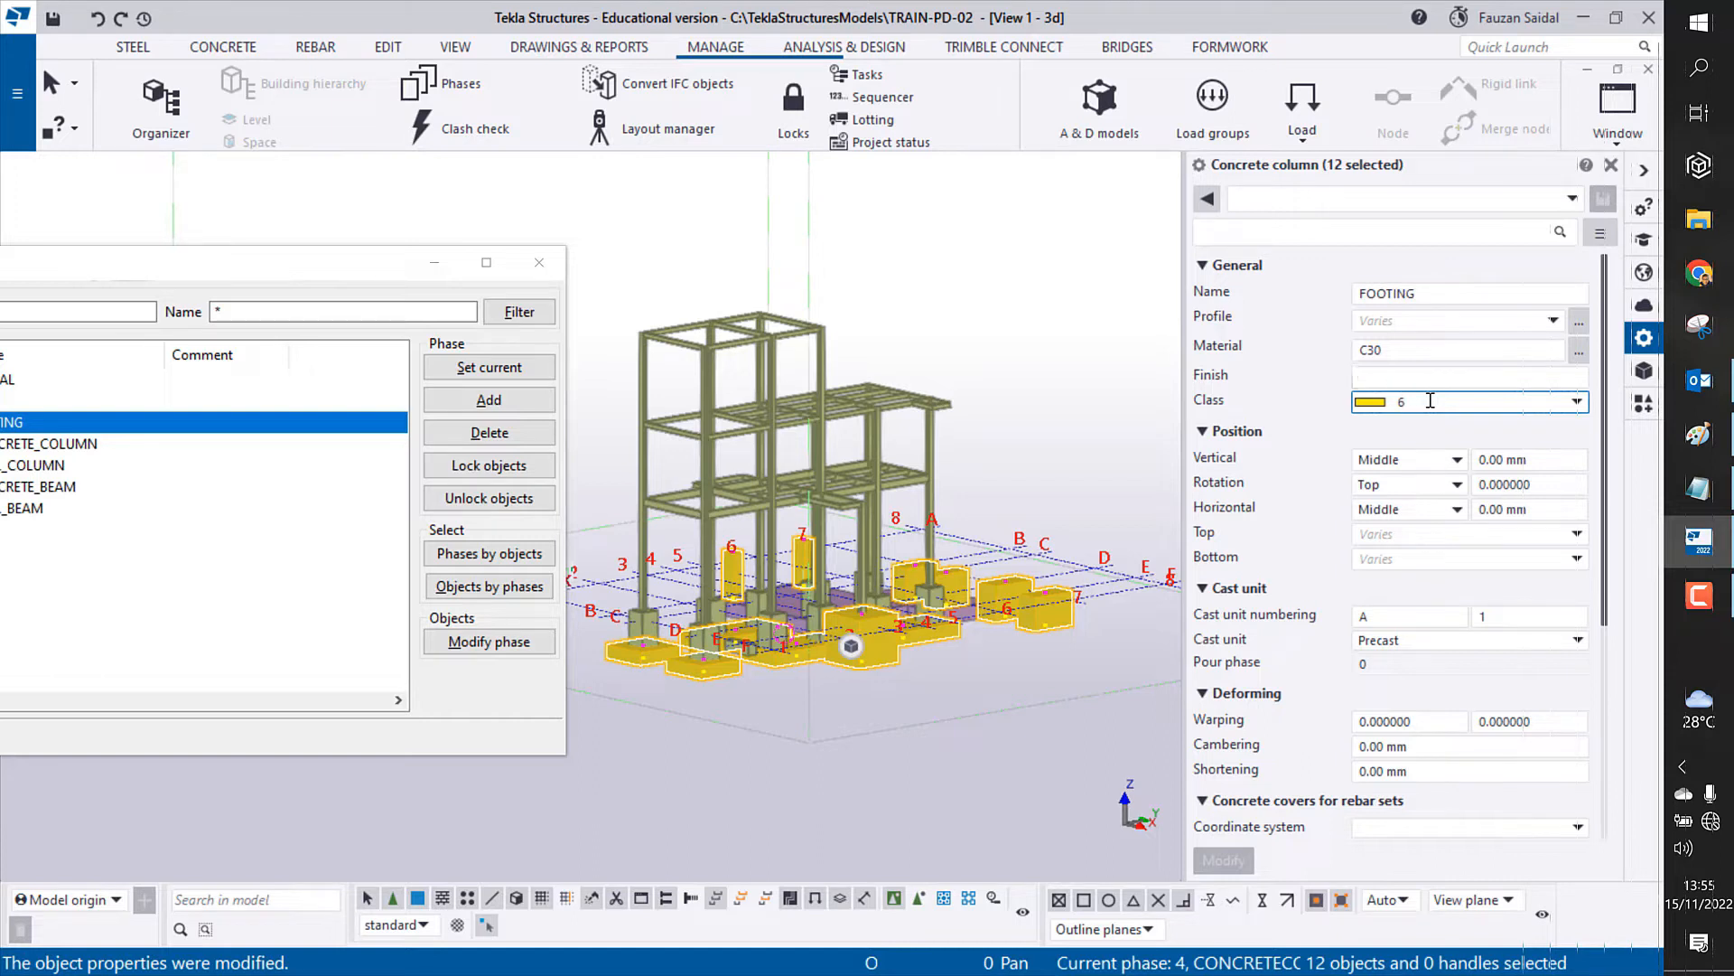
double_click(1382, 293)
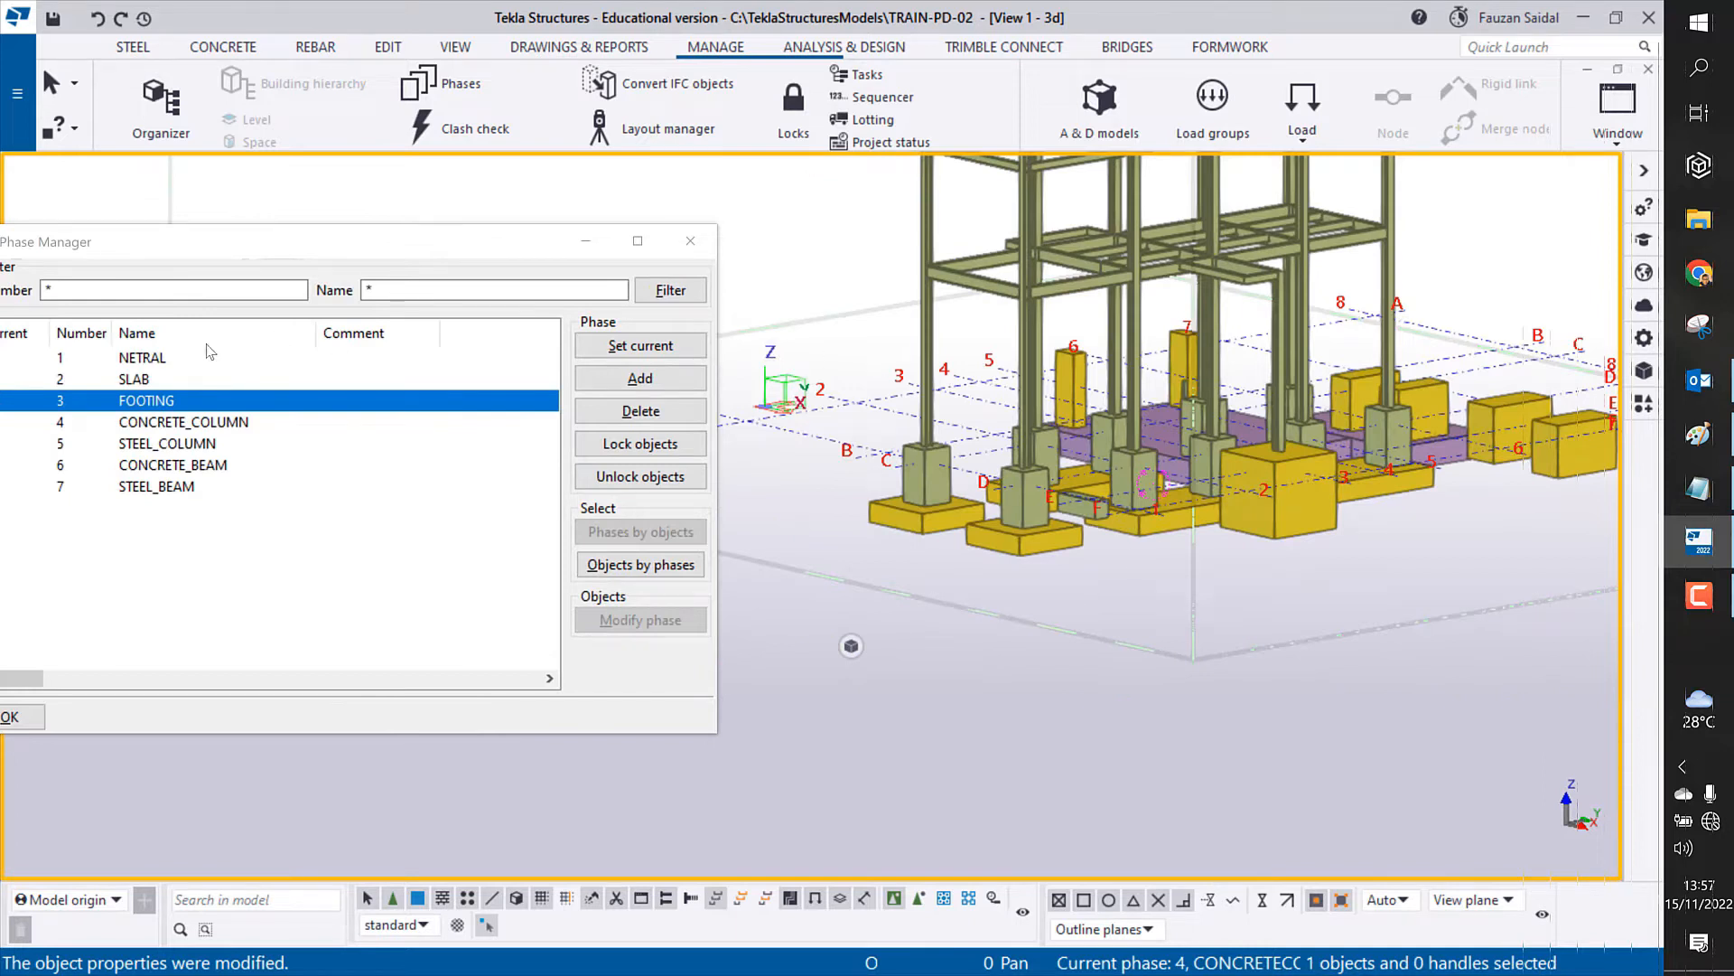
Step: Reselect the objects belonging to the FOOTING phase and check the name in their properties
double_click(147, 422)
left_click(144, 404)
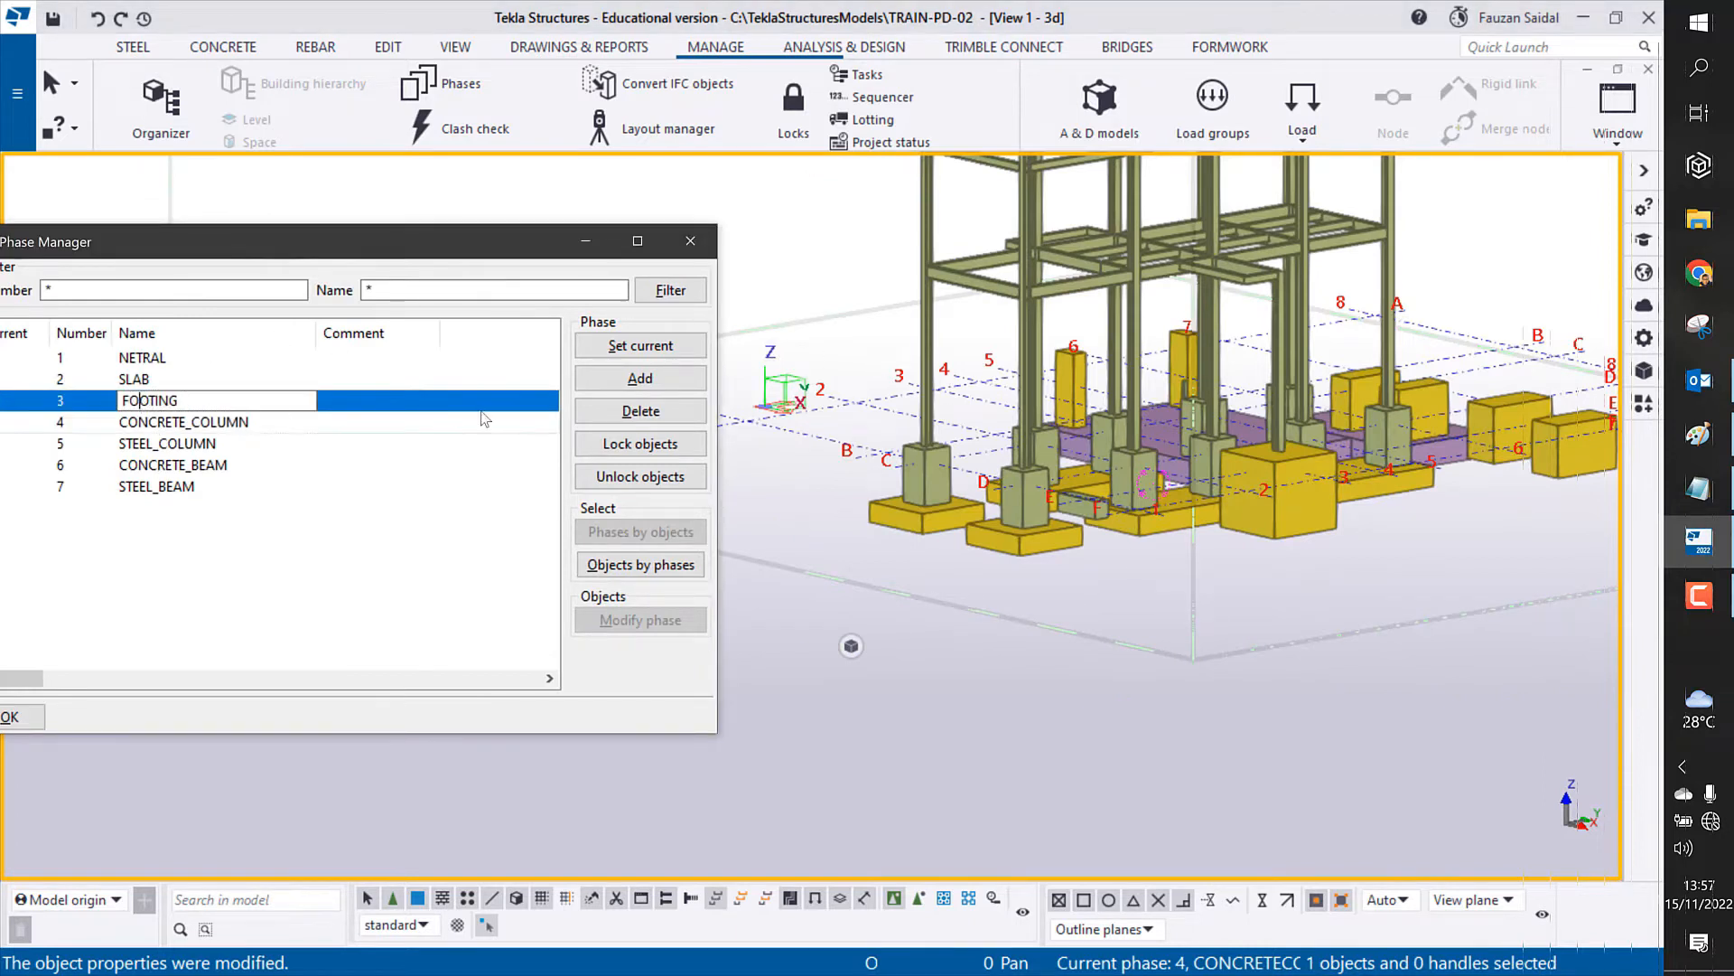
left_click(617, 569)
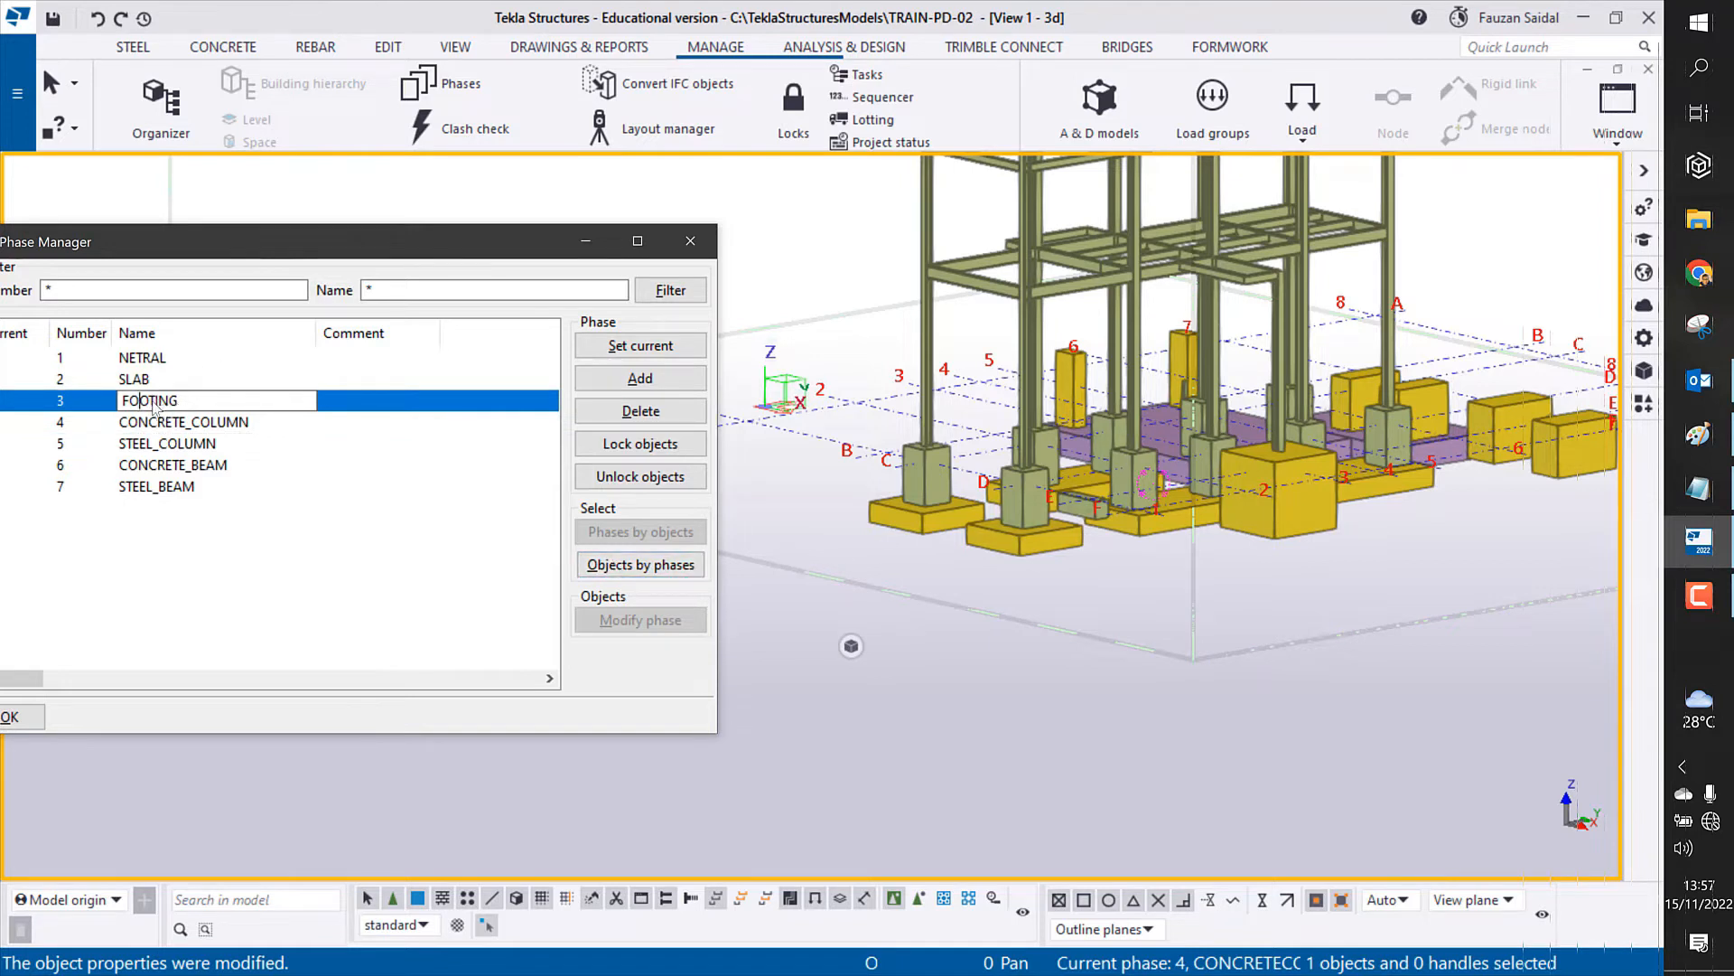
left_click(642, 565)
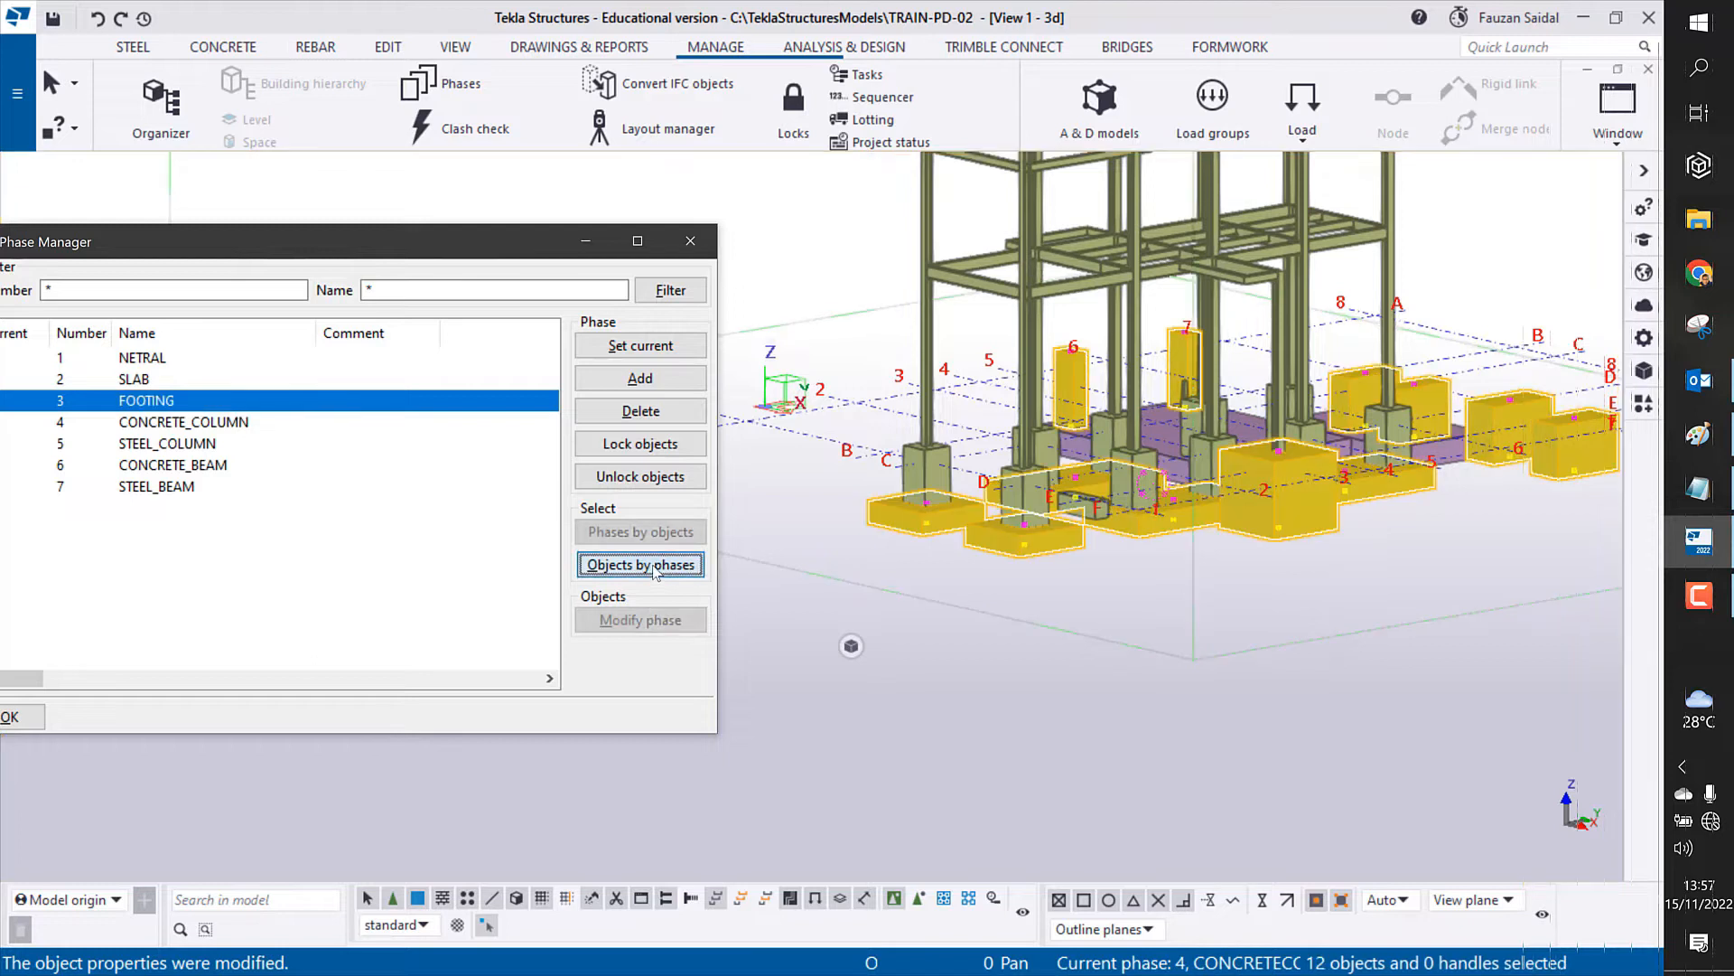
scroll(1341, 362, "down", 3)
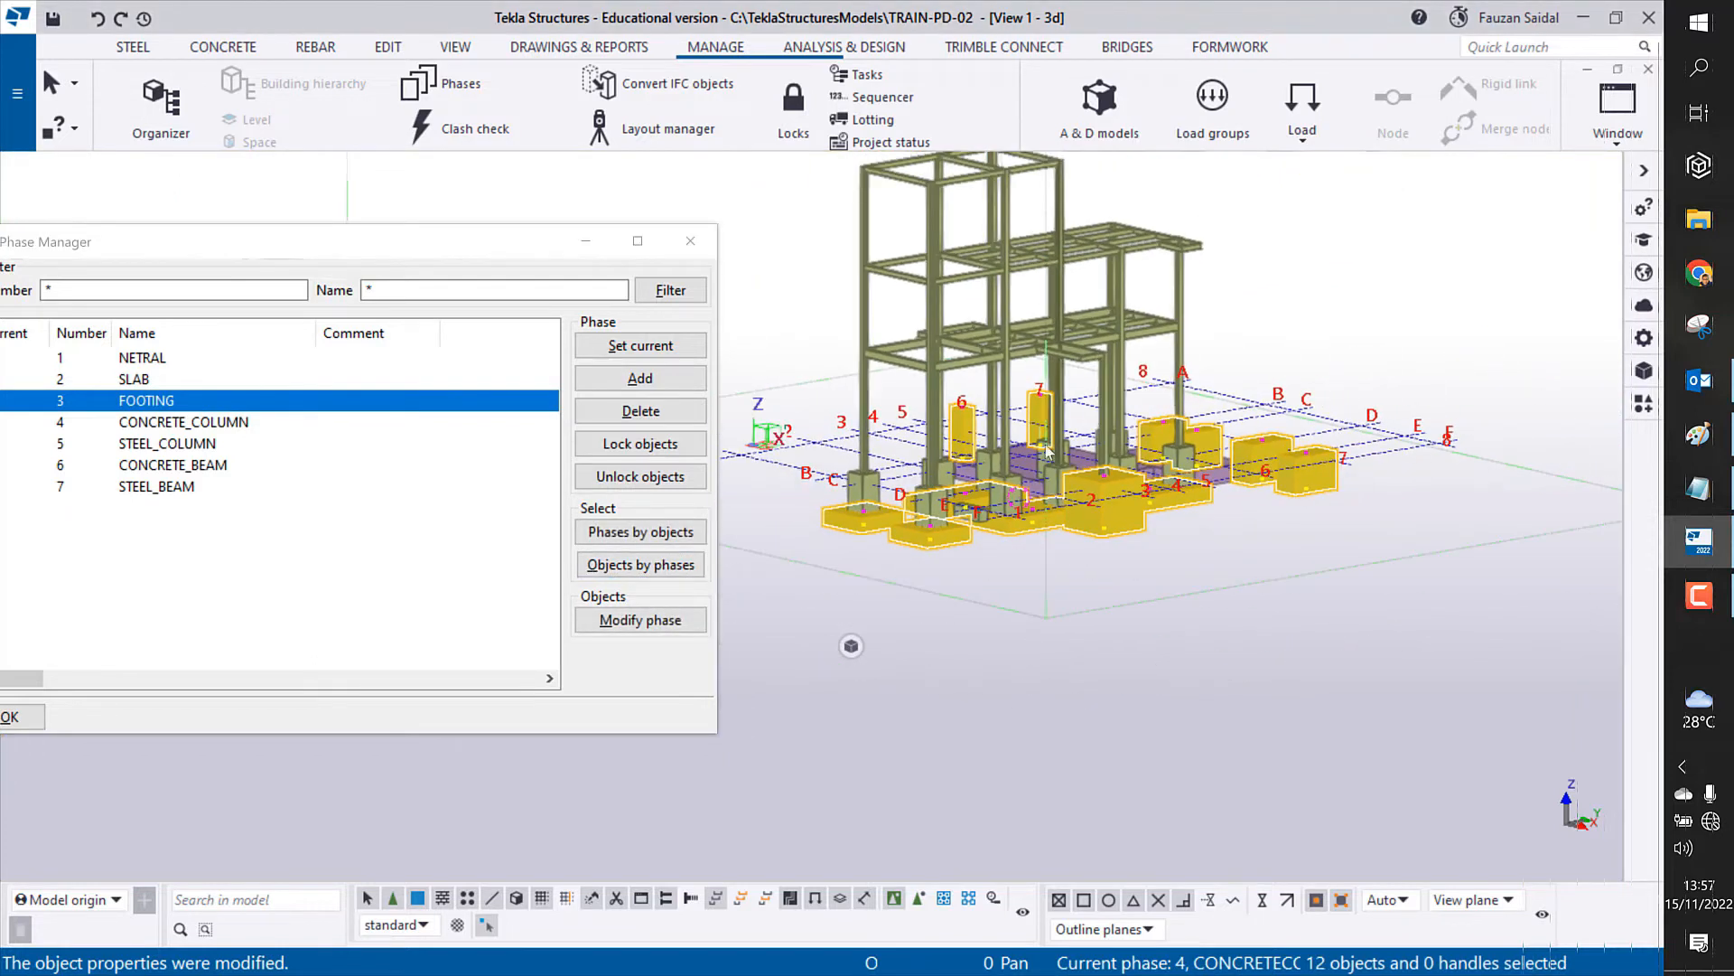
middle_click_drag(1113, 460, 1317, 471, "ctrl")
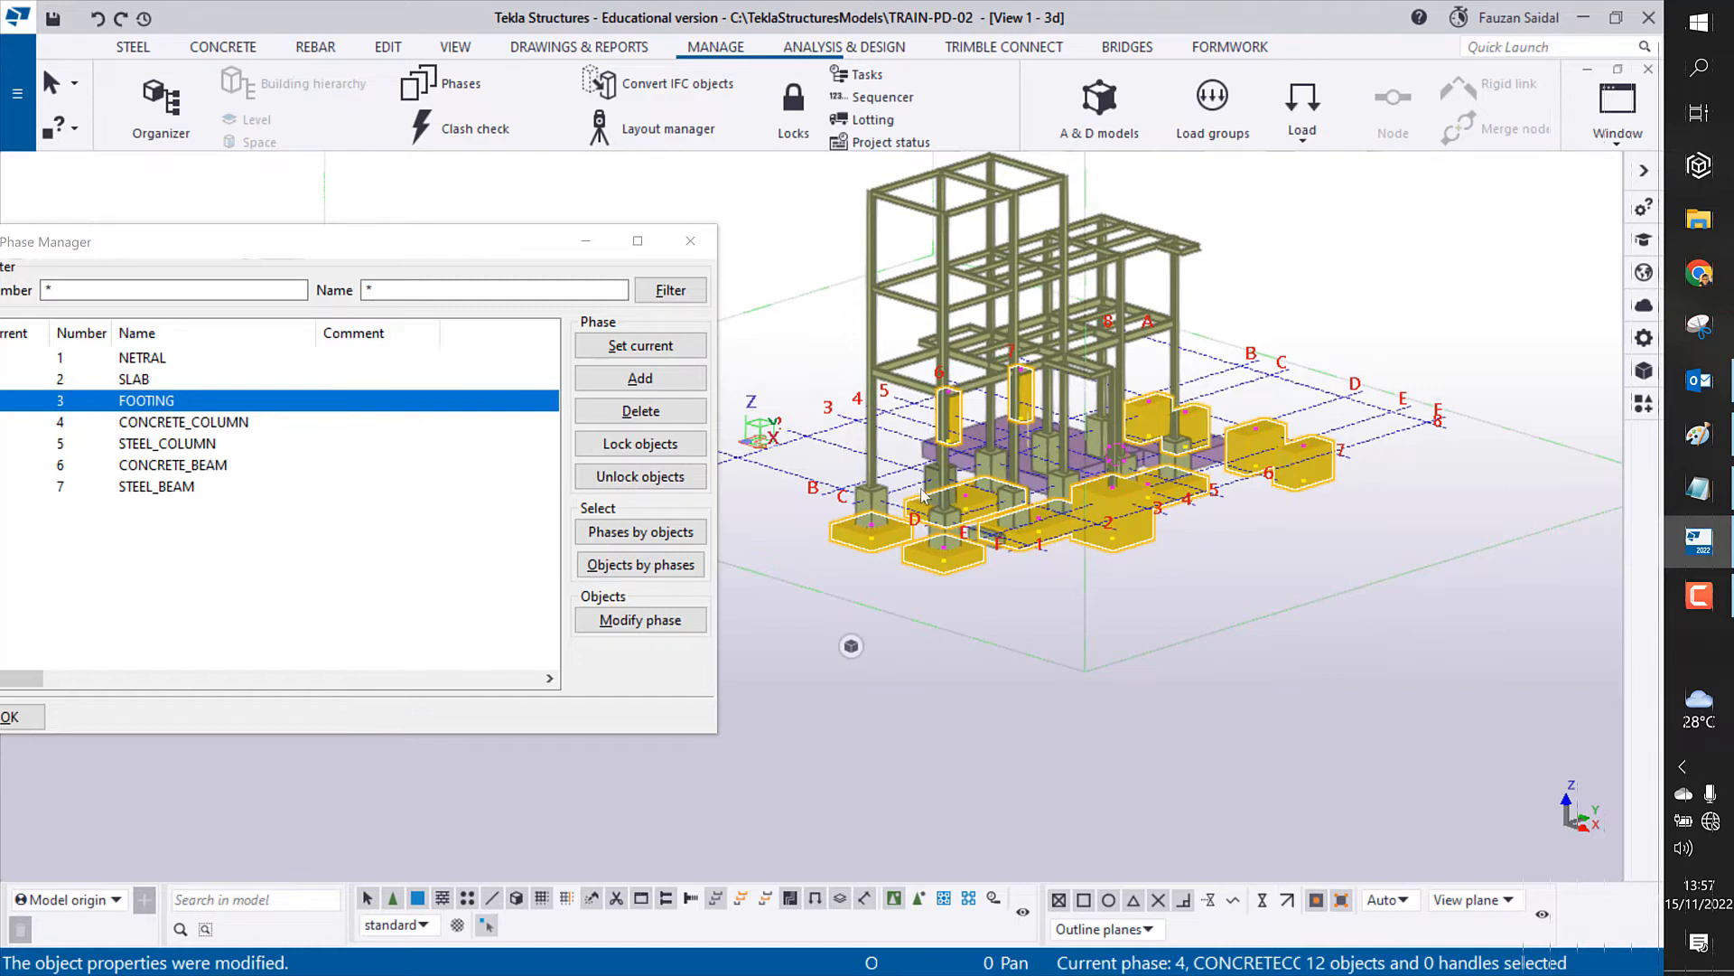
left_click(1646, 340)
left_click(1365, 299)
double_click(1365, 299)
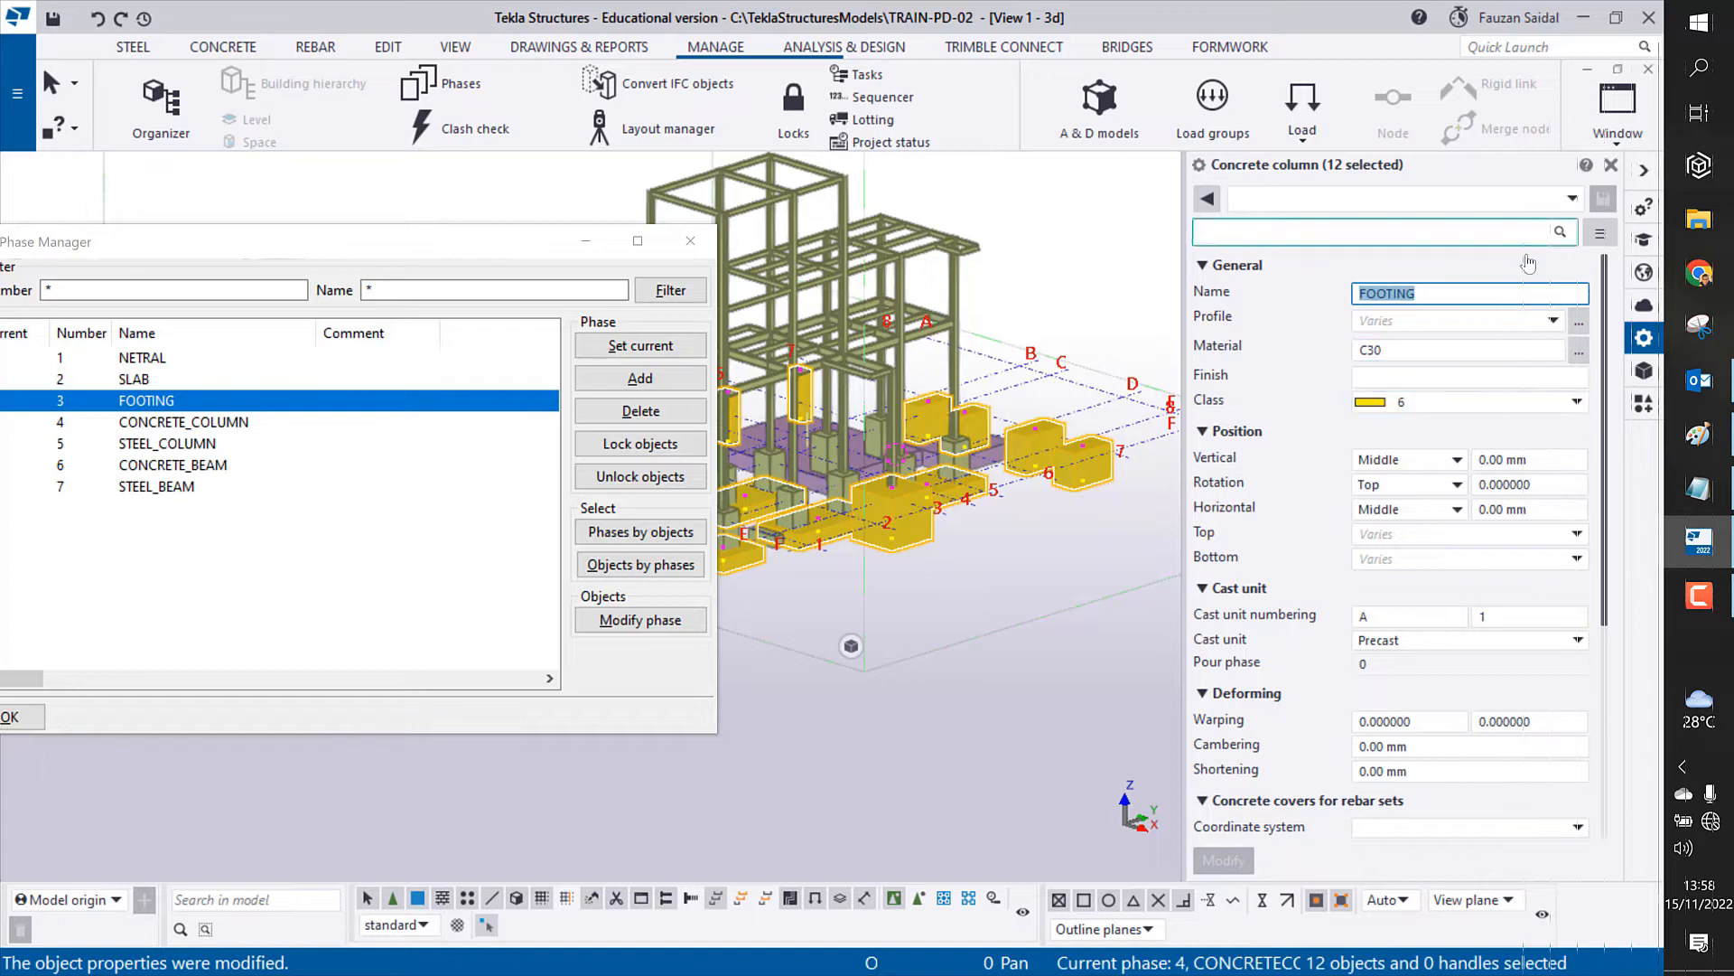
Step: Deselect the footings, close the properties and examine the foundation area of the 3D model up close
left_click(1129, 312)
middle_click_drag(941, 412, 1024, 405)
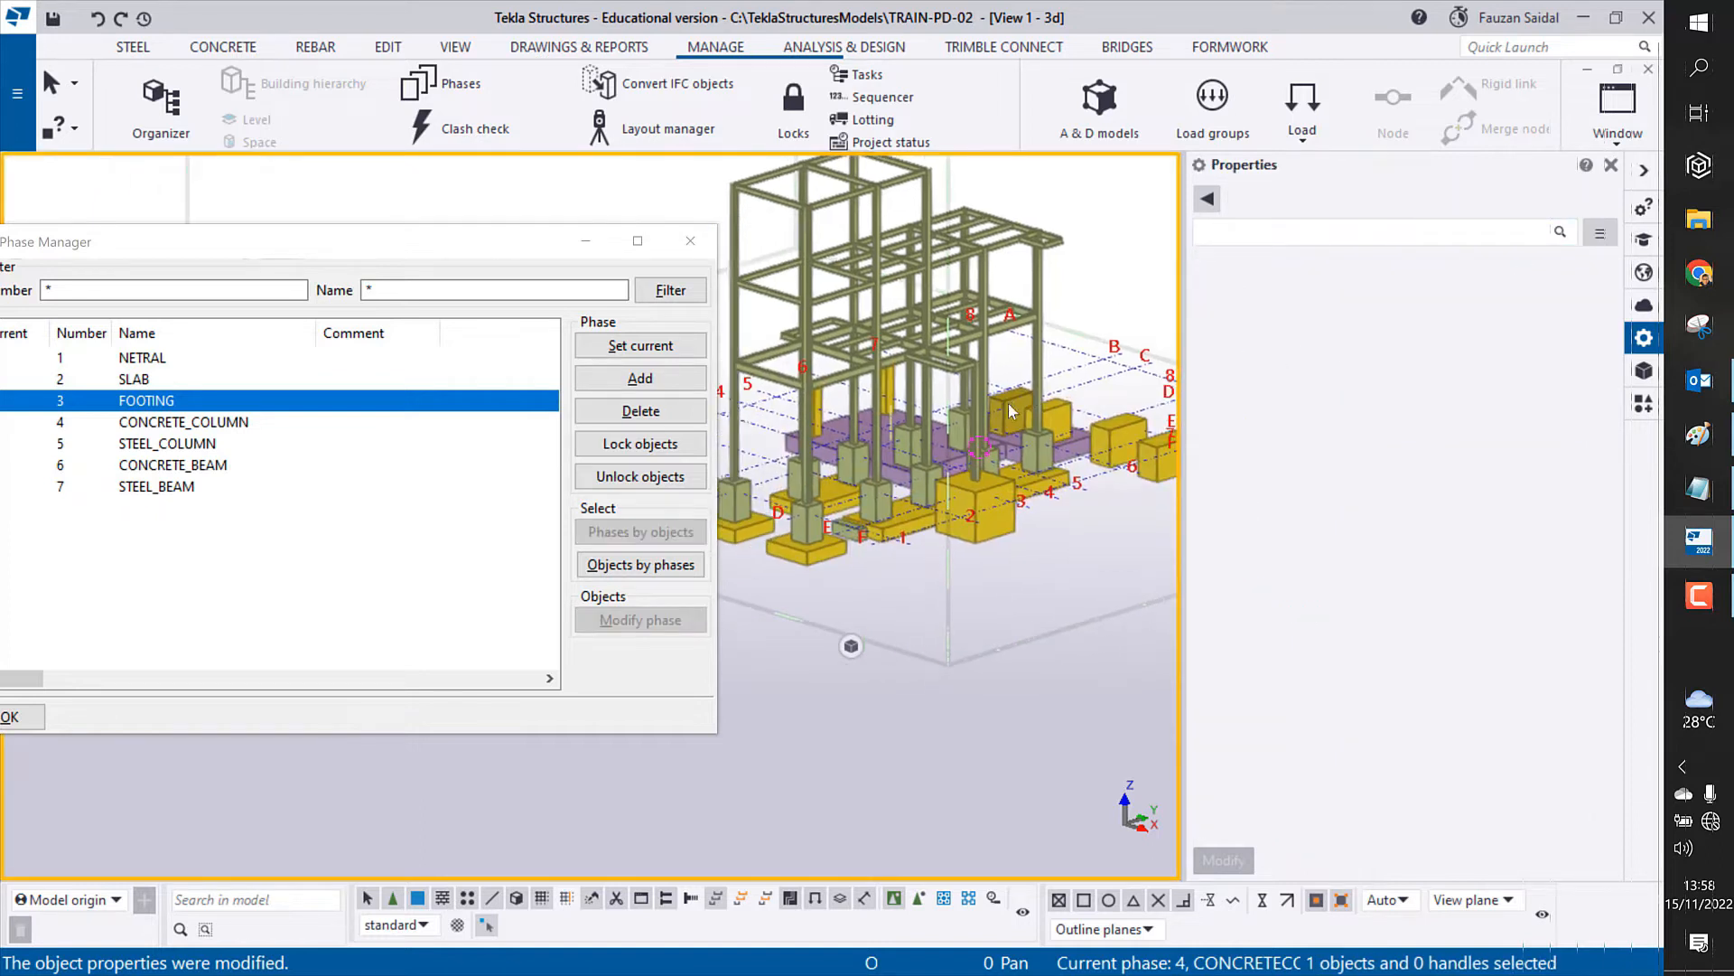
left_click(1612, 167)
scroll(1185, 564, "up", 3)
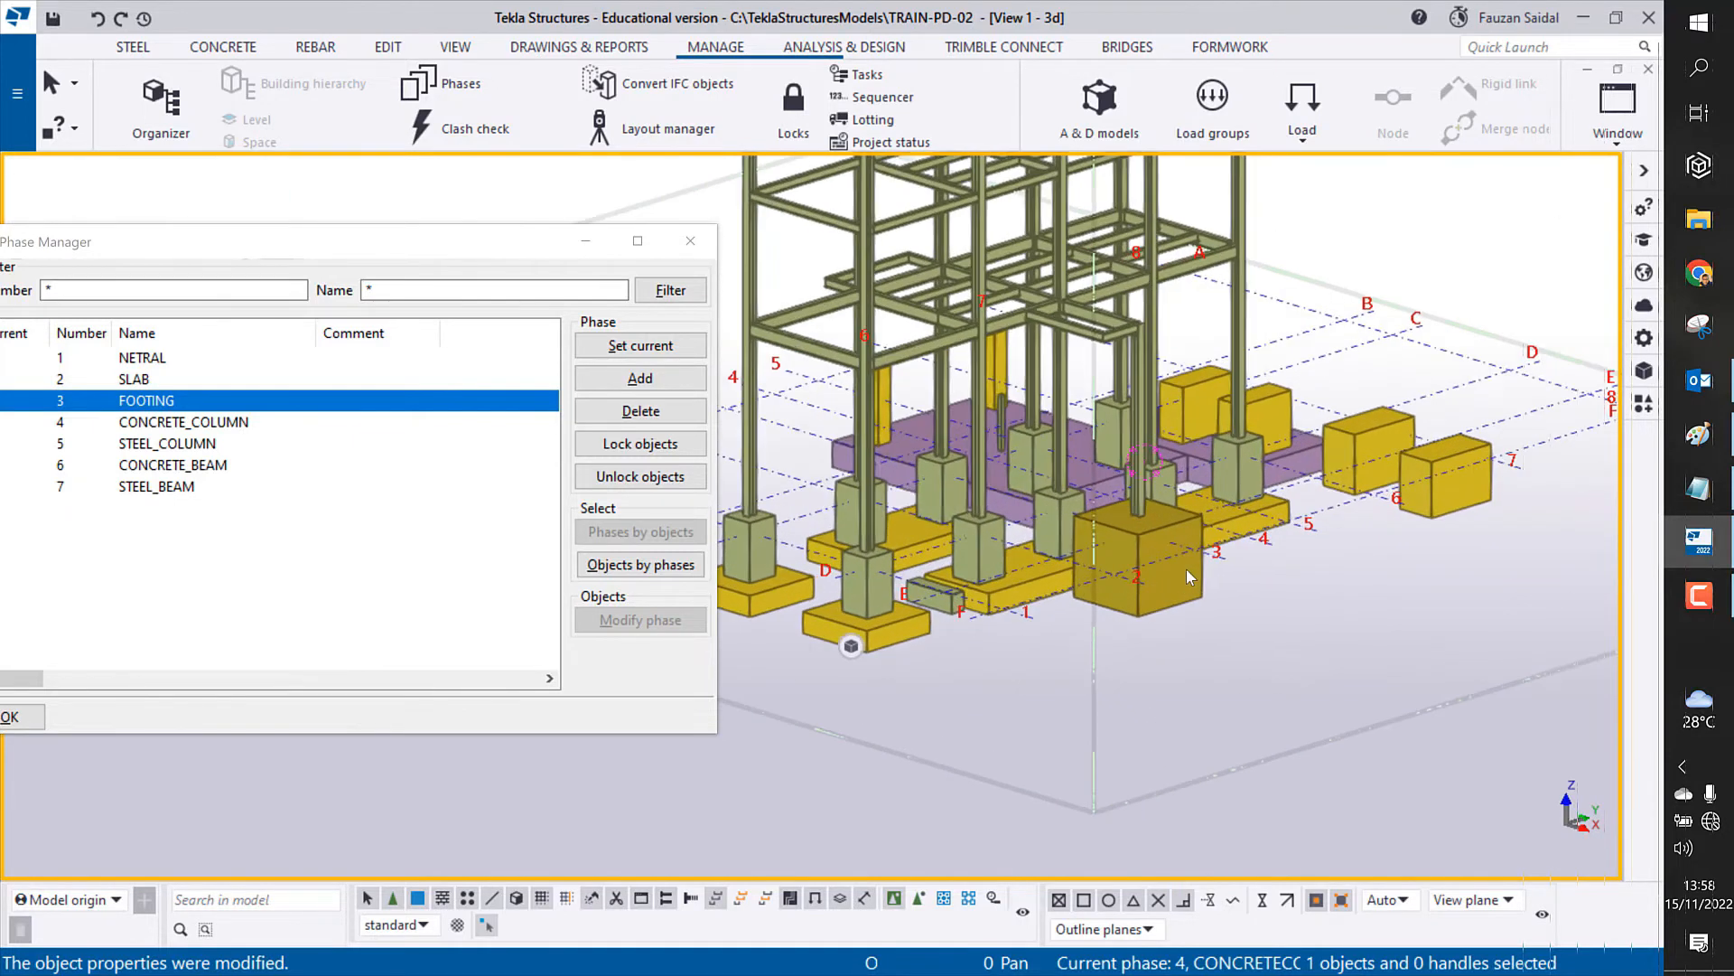
middle_click_drag(1352, 432, 1392, 388)
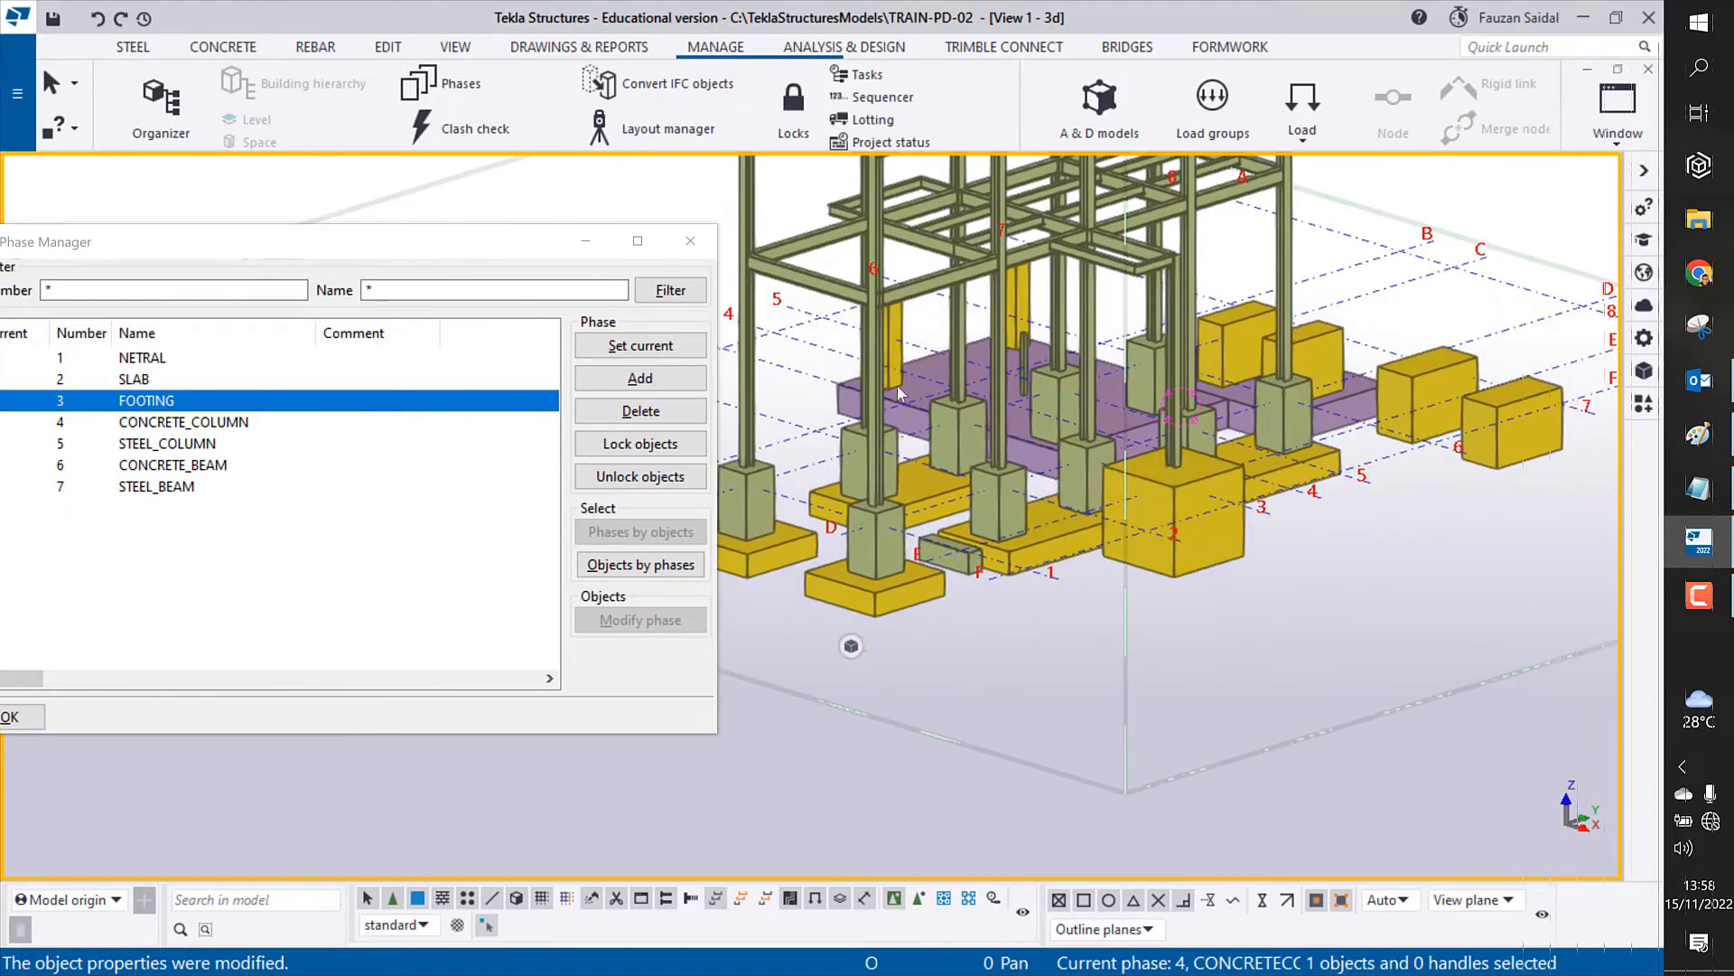
Step: Select all objects of the SLAB phase from the phase list and bring the slabs into close view beside the Phase Manager
left_click_drag(173, 241, 301, 194)
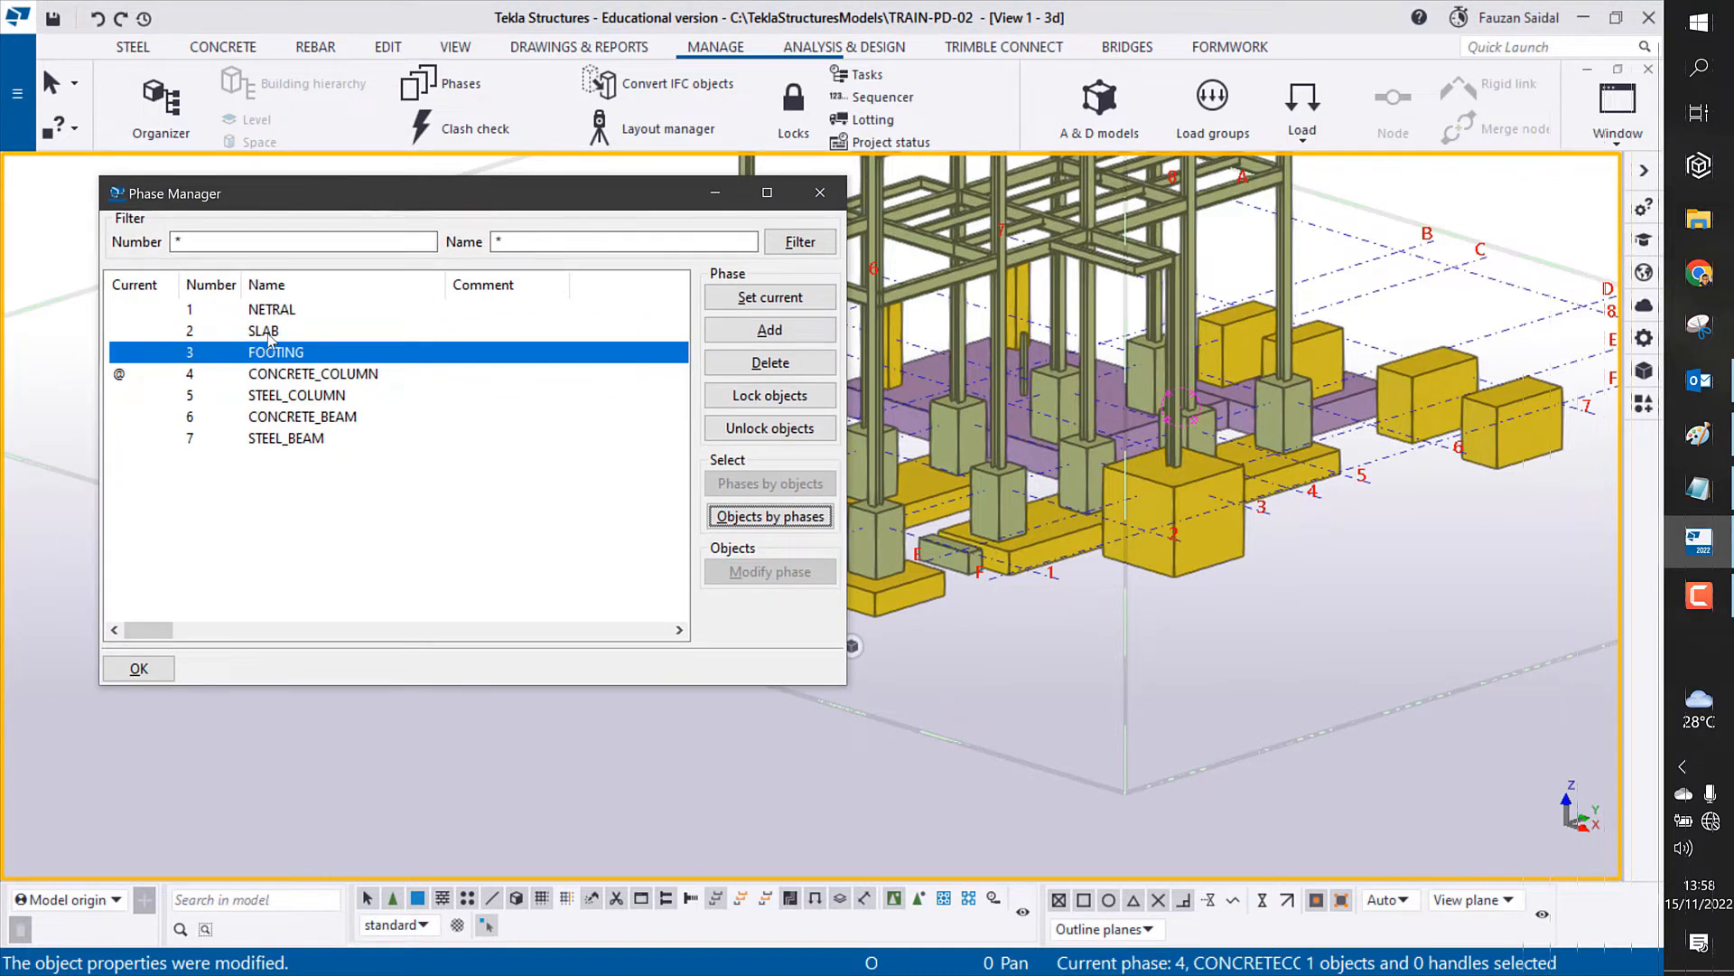
left_click(268, 334)
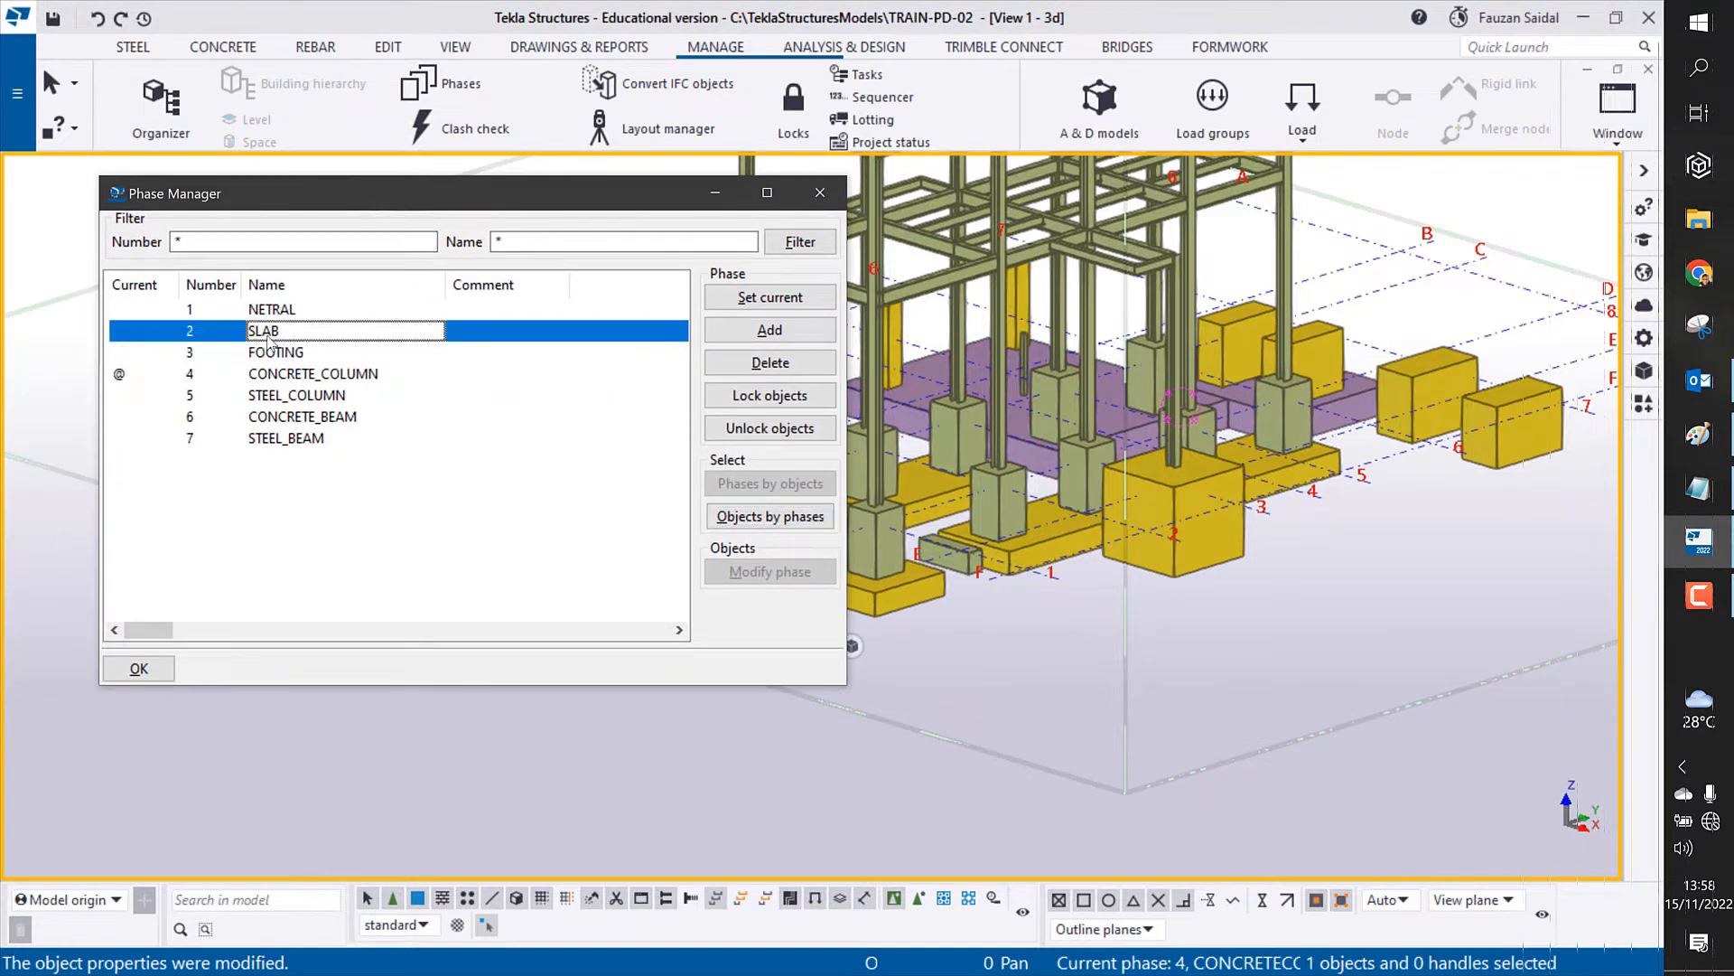
left_click(784, 518)
middle_click_drag(1189, 512, 1572, 641, "ctrl")
middle_click_drag(768, 693, 1156, 555)
scroll(1108, 529, "up", 4)
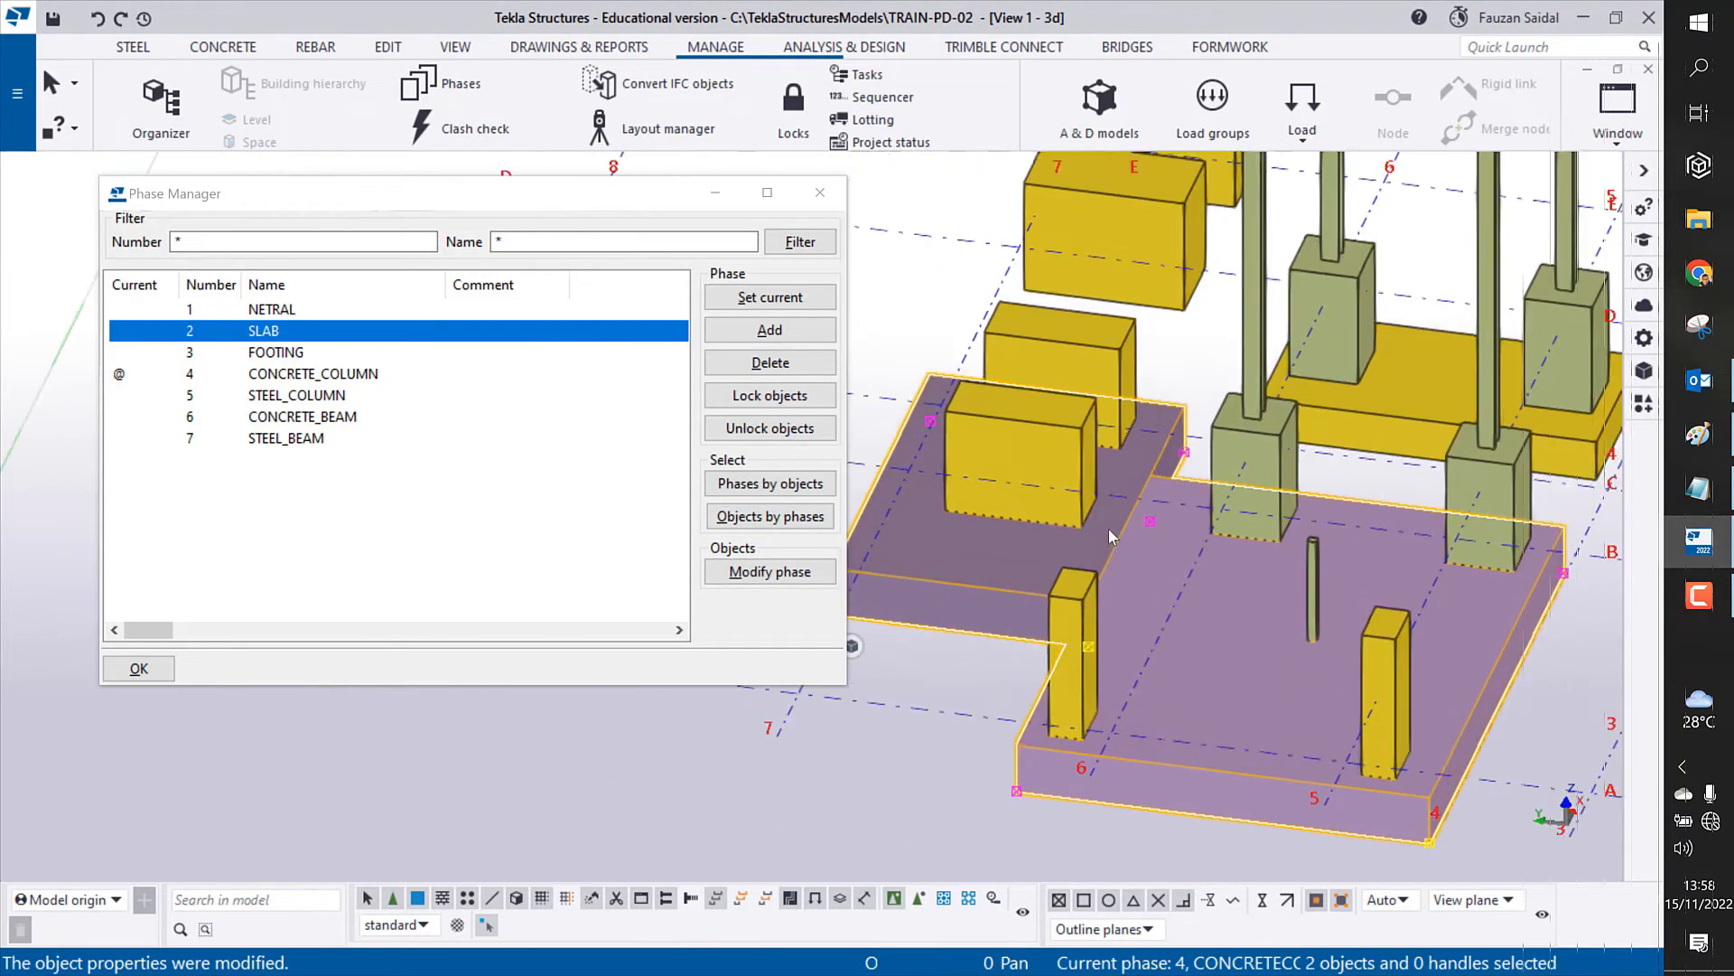
scroll(1111, 526, "down", 2)
scroll(1124, 523, "down", 1)
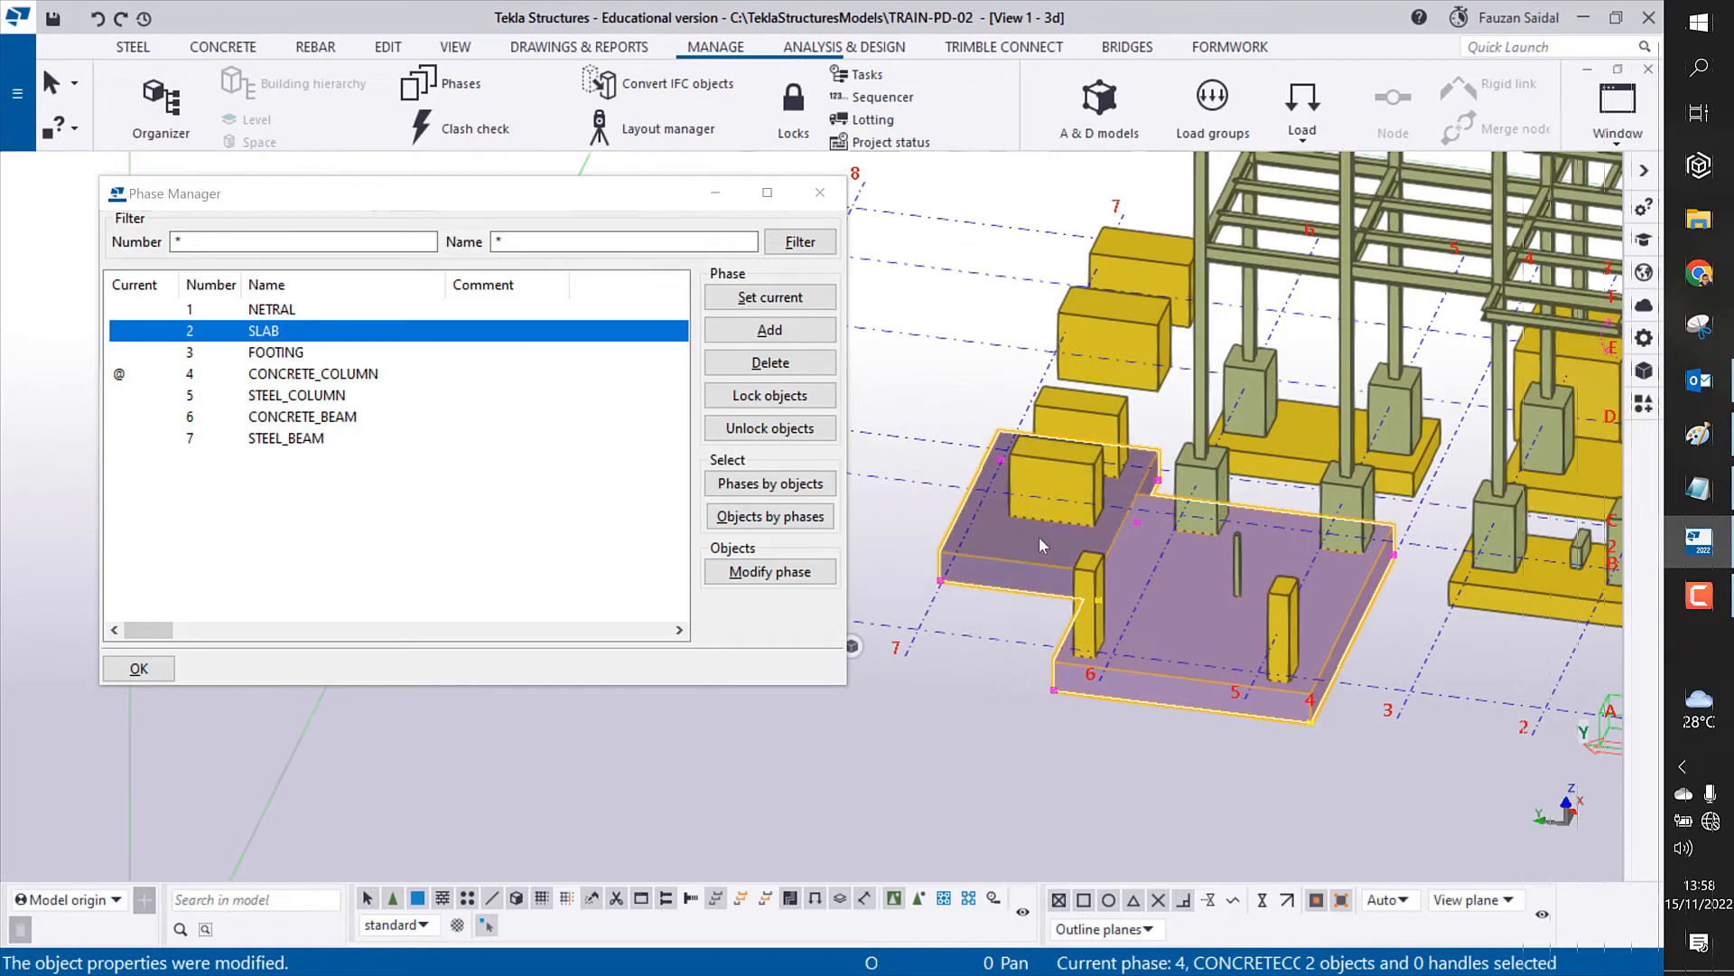
Step: Set the class of the selected slabs to 8, apply the modification and deselect them
left_click(1643, 342)
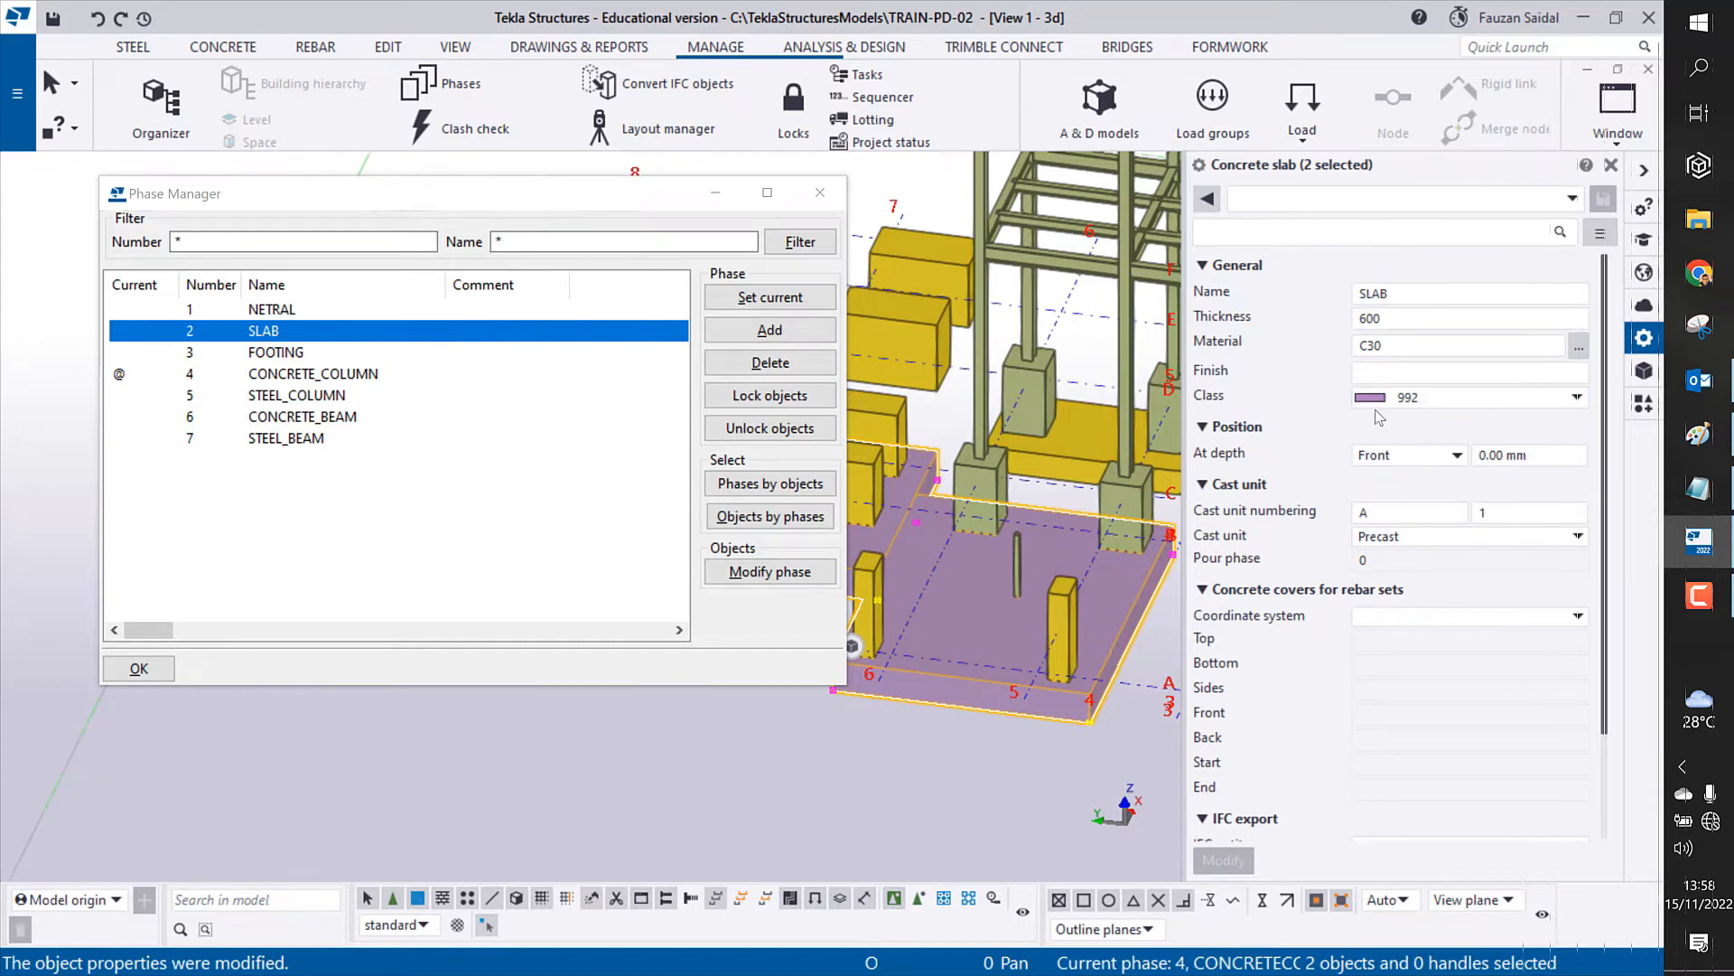
left_click(1427, 400)
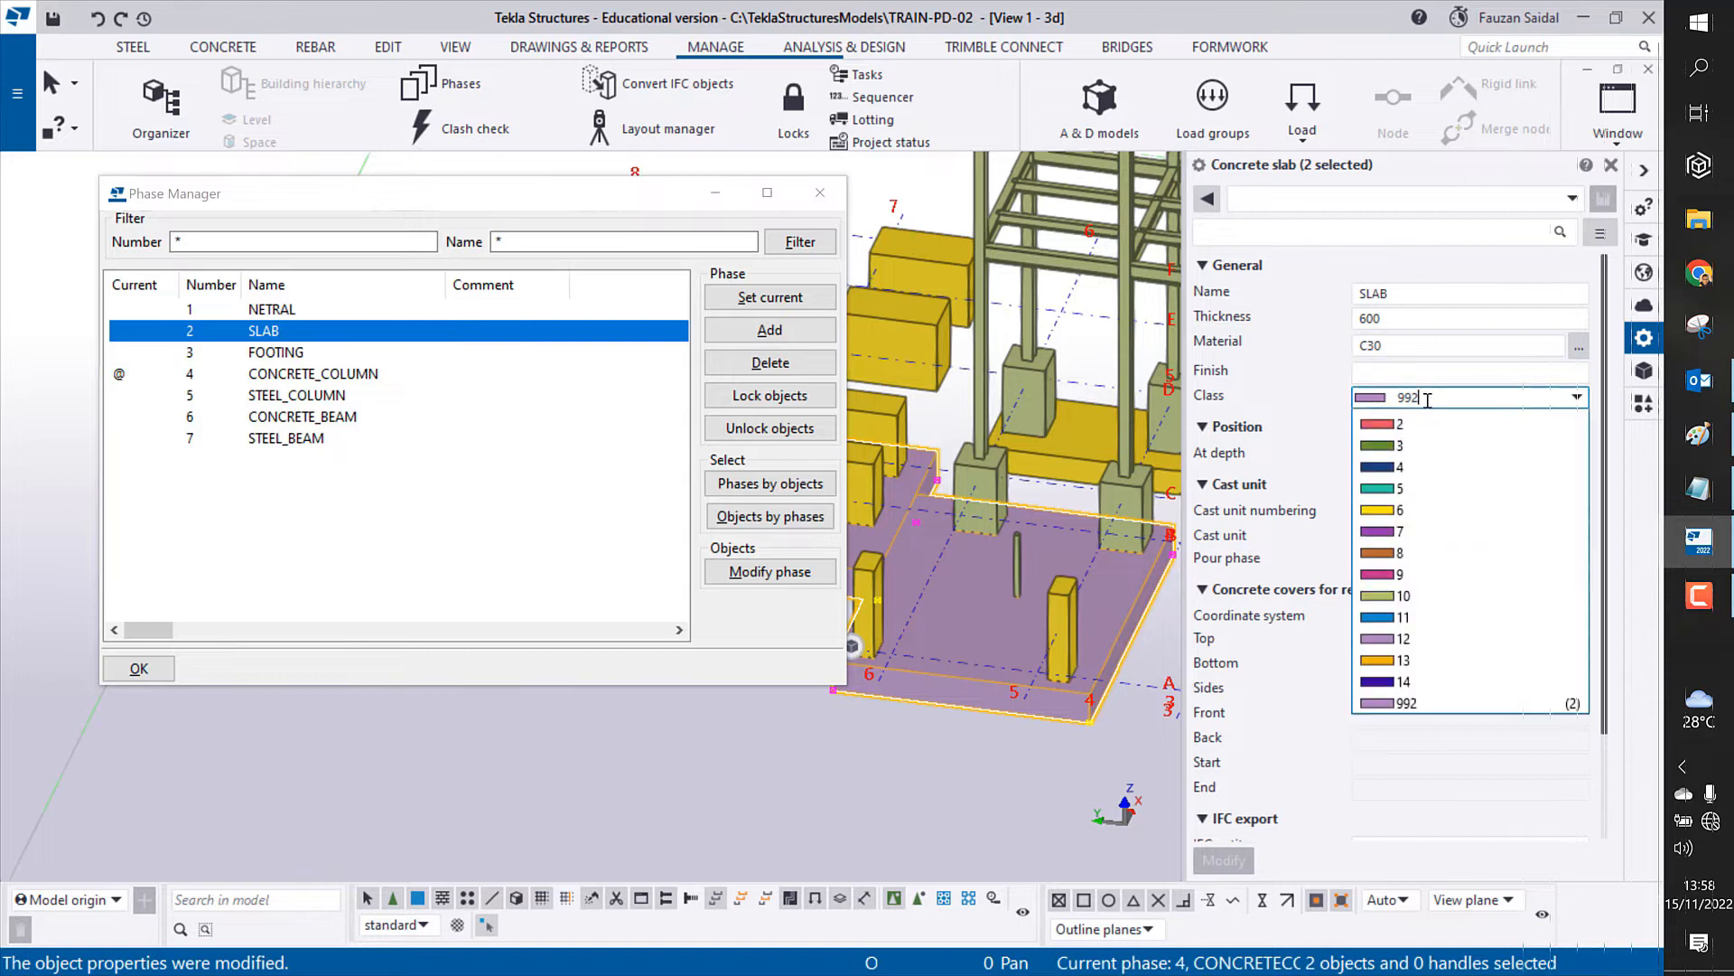
left_click(1416, 591)
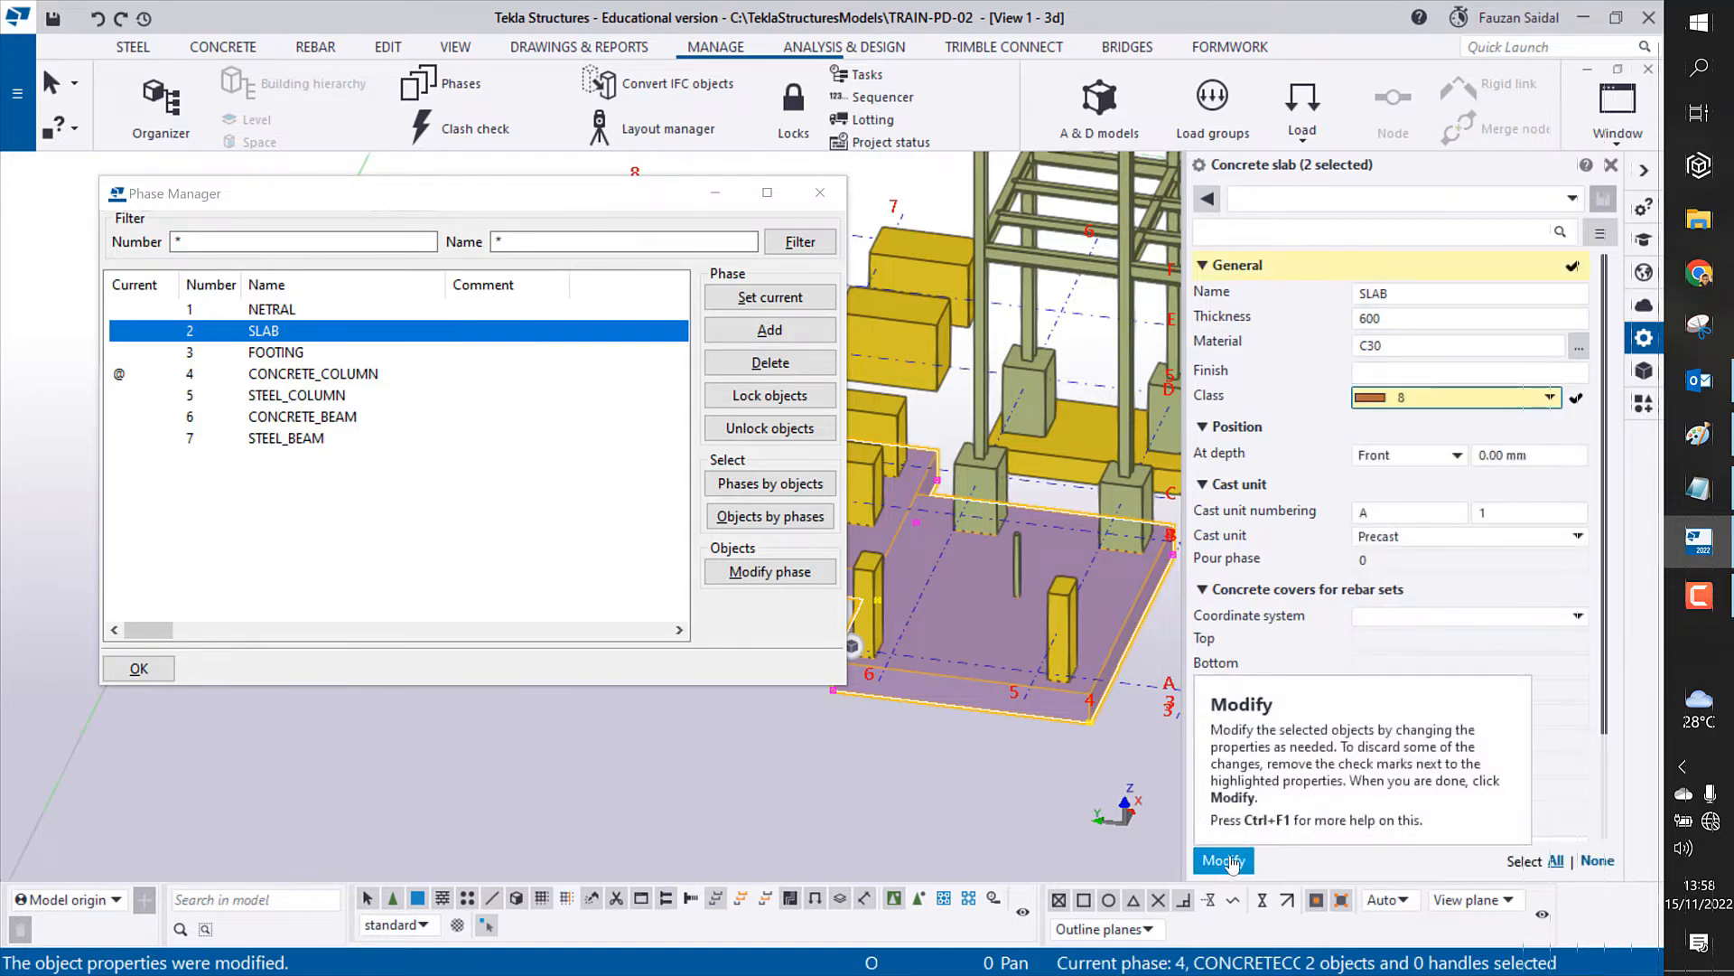
left_click(1231, 861)
left_click(1016, 800)
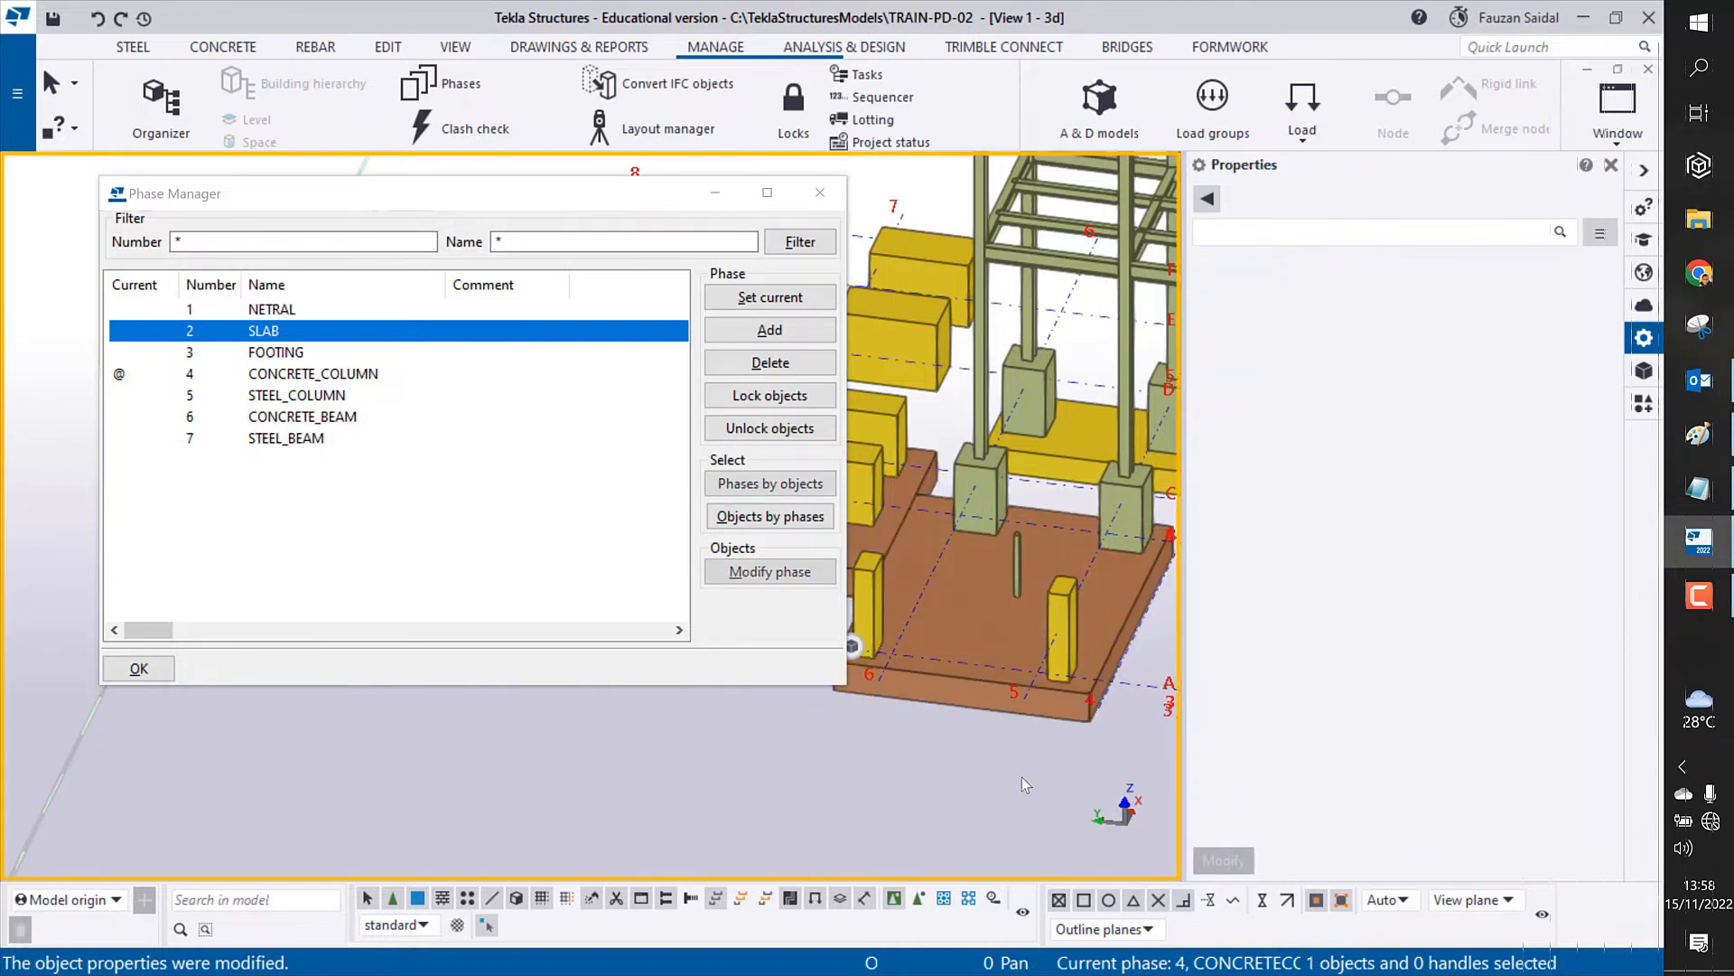
Step: Close the object properties and inspect the recoloured slabs together with the whole structure from other angles
scroll(1043, 695, "down", 2)
mouse_move(1043, 696)
middle_mouse_down("ctrl")
mouse_move(967, 671)
mouse_move(1042, 492)
mouse_move(1180, 522)
mouse_move(1256, 509)
middle_mouse_up("ctrl")
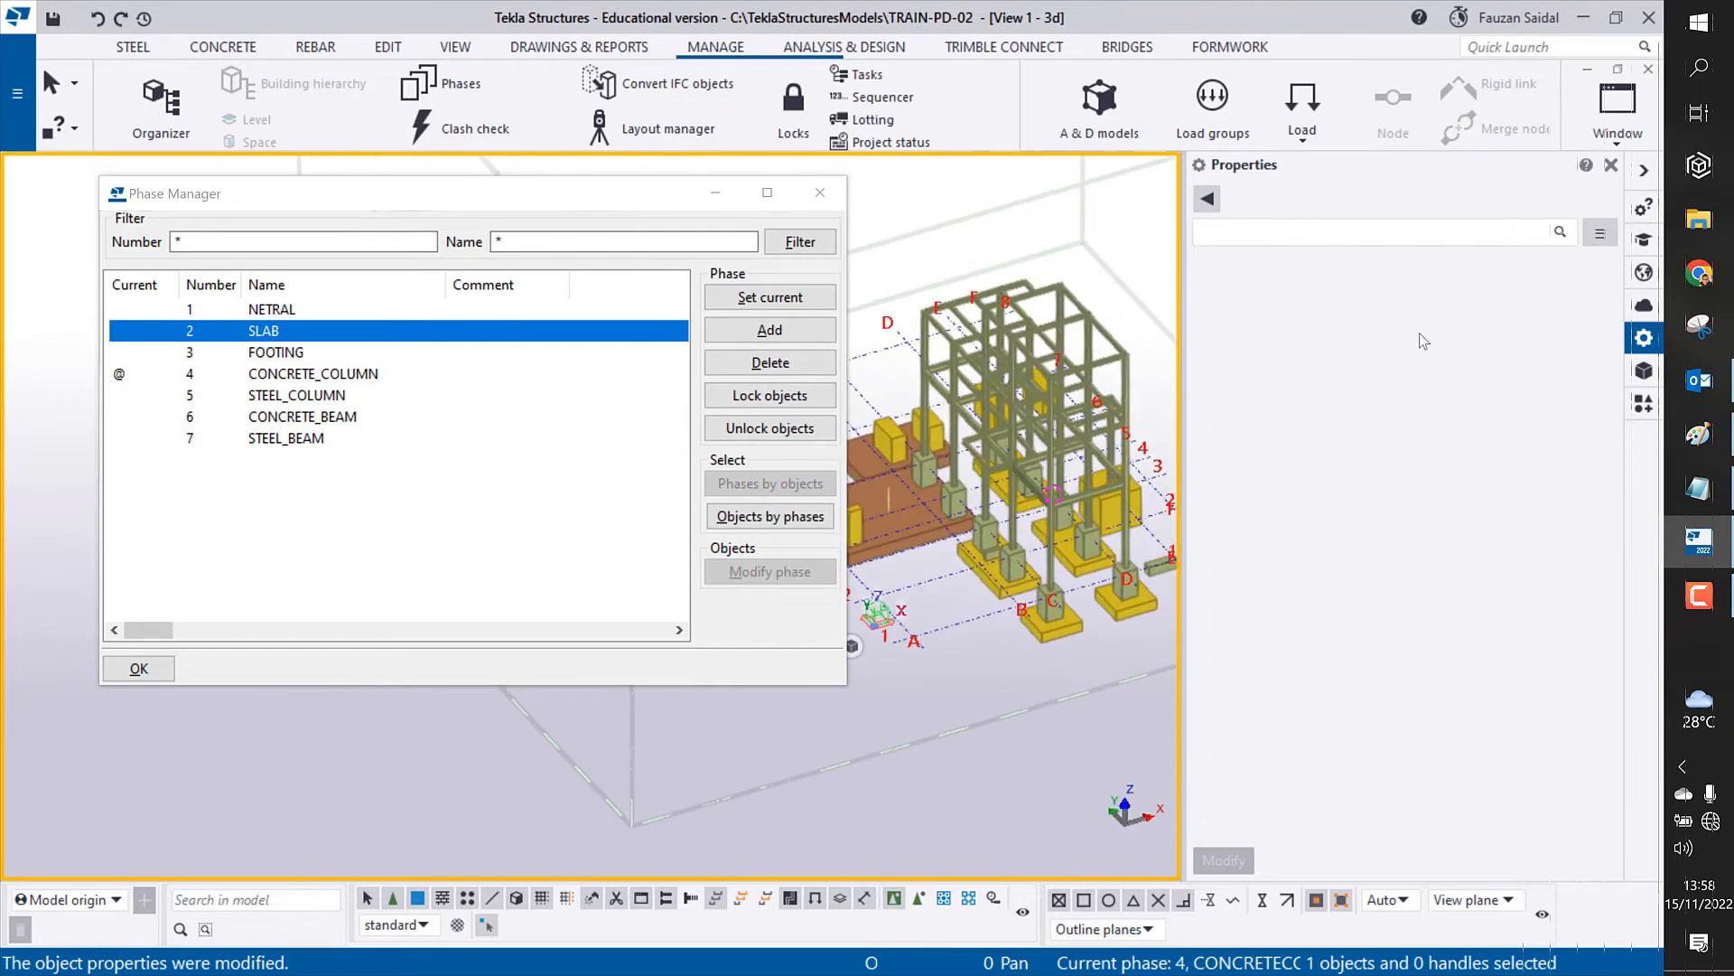
left_click(1612, 165)
scroll(1178, 625, "up", 5)
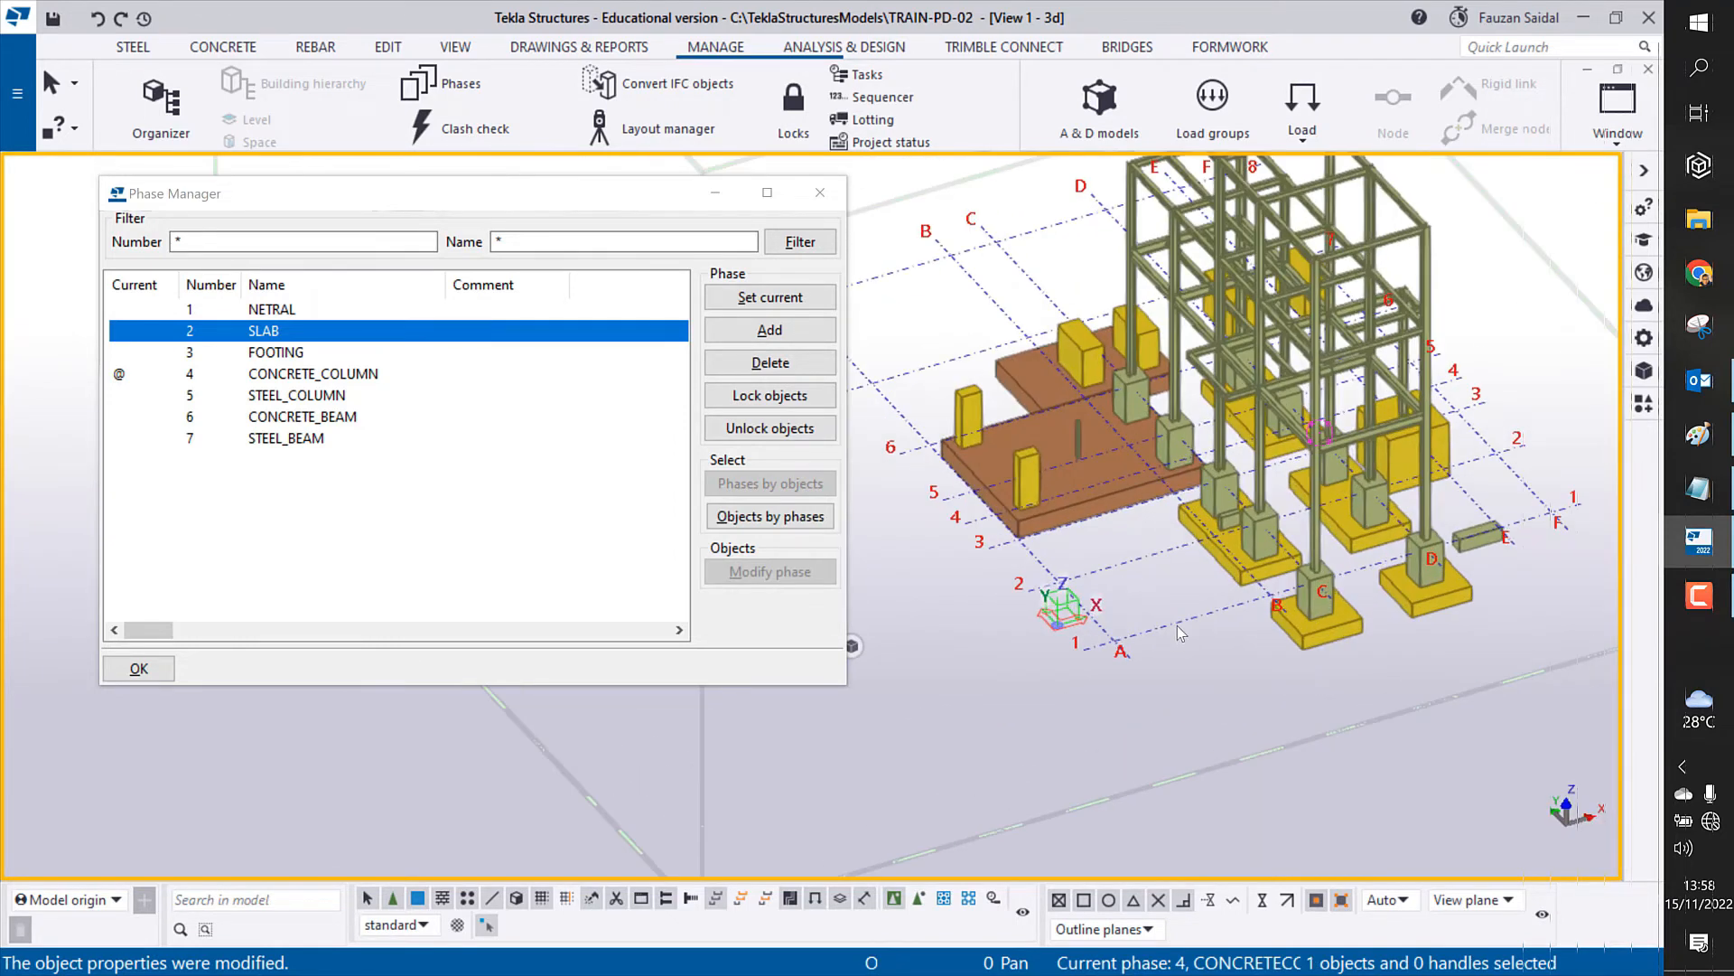
middle_click_drag(1257, 485, 1158, 536, "ctrl")
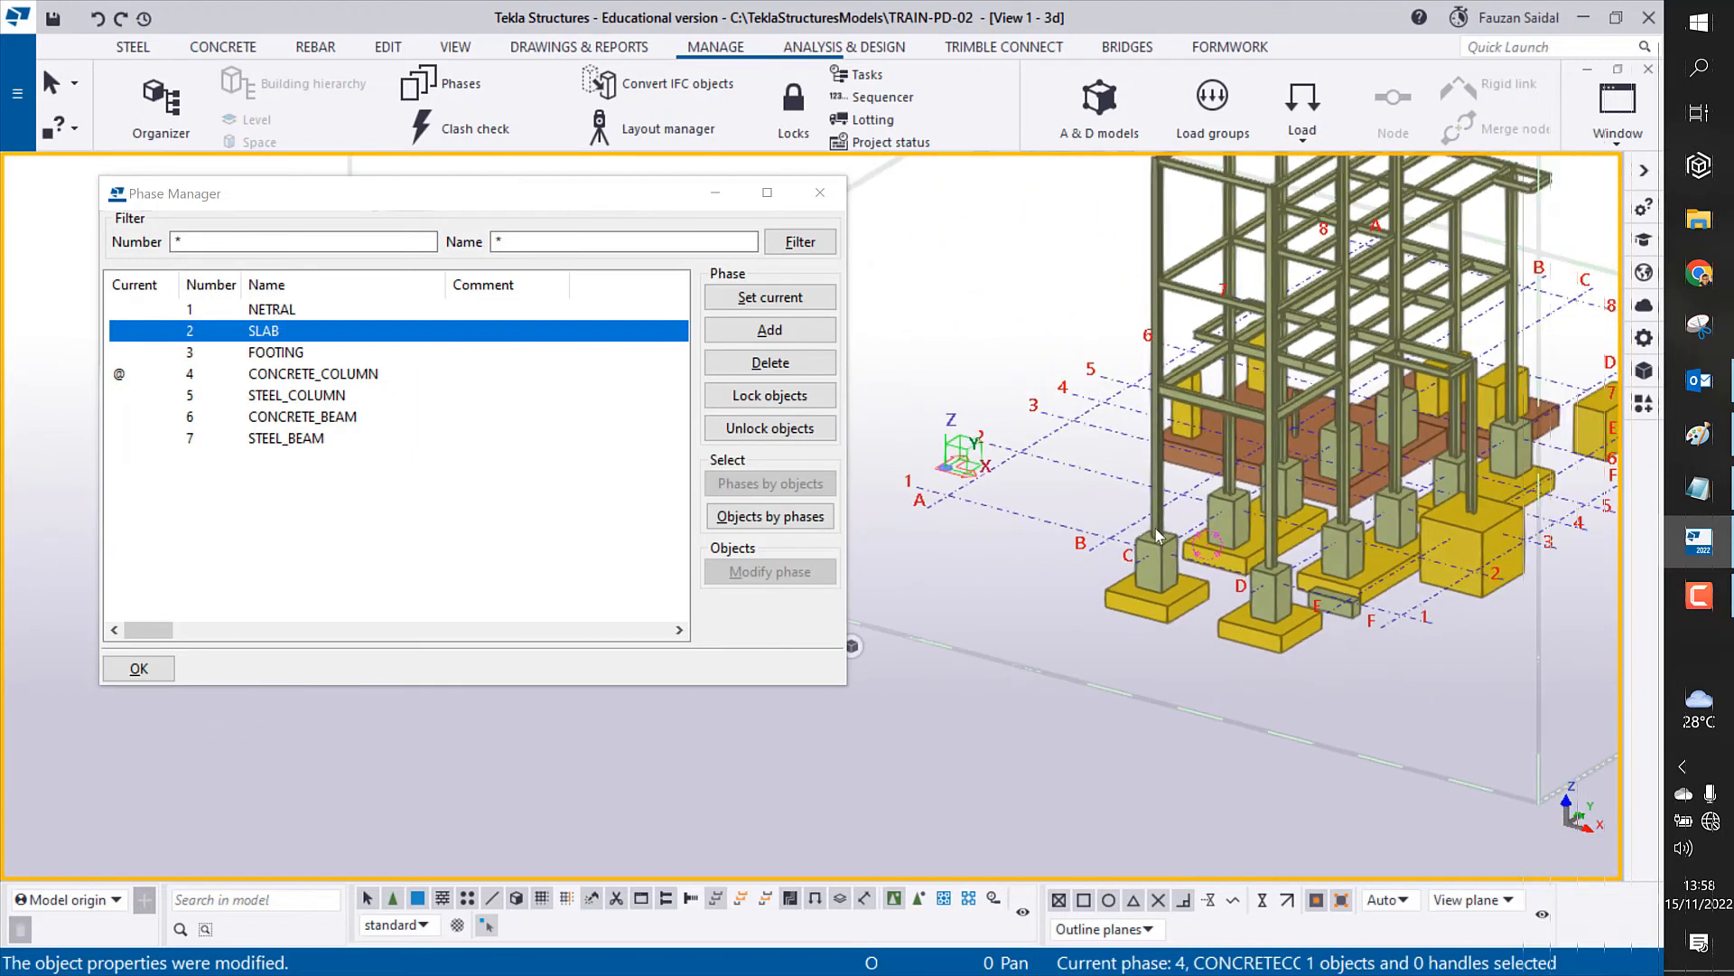
scroll(1157, 535, "down", 3)
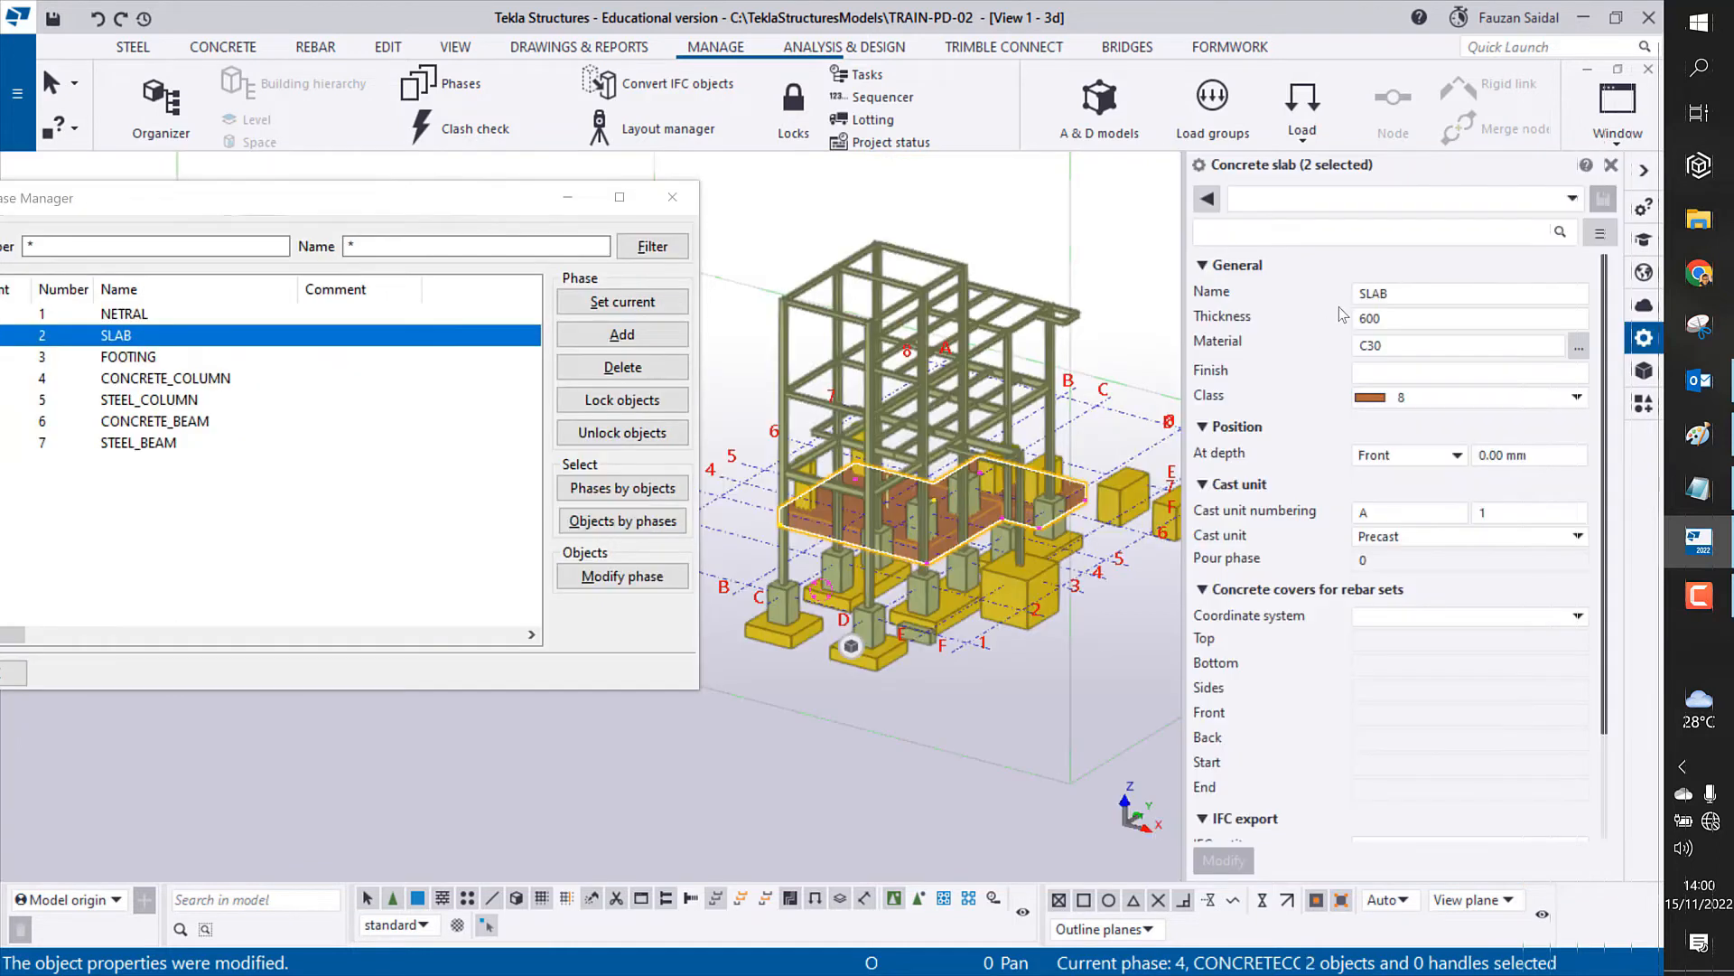
Step: Change the cast unit type of the selected slabs to Cast in place, apply the modification and deselect them
left_click(1393, 540)
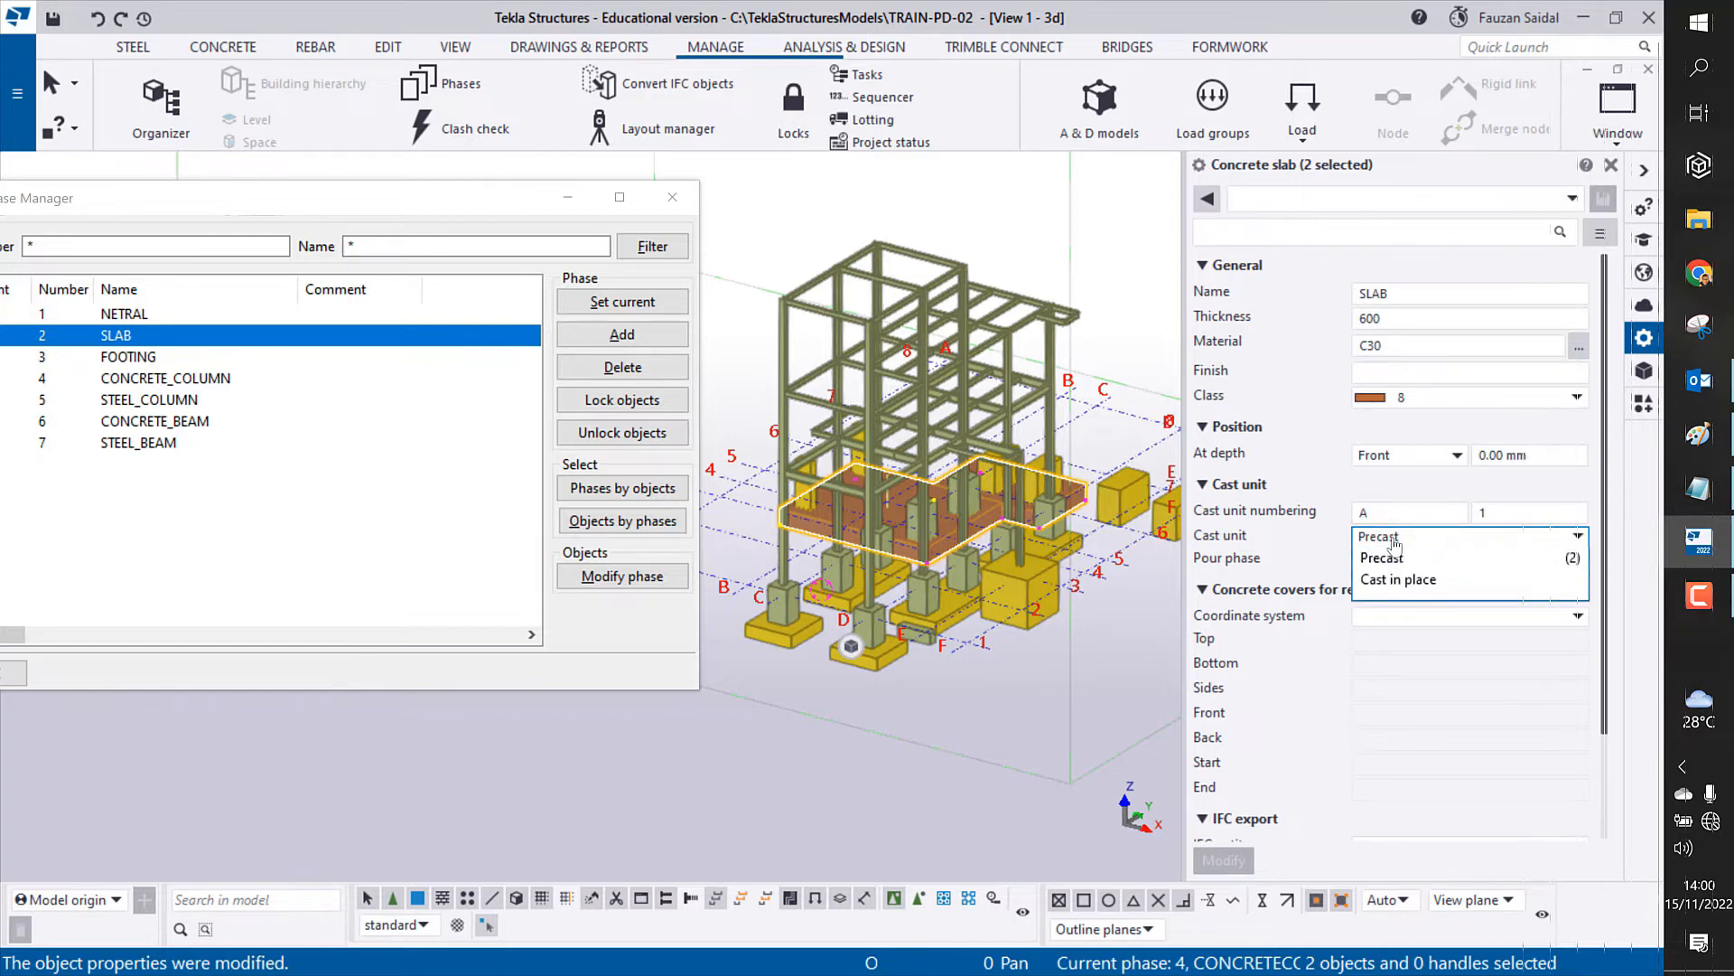
left_click(1403, 581)
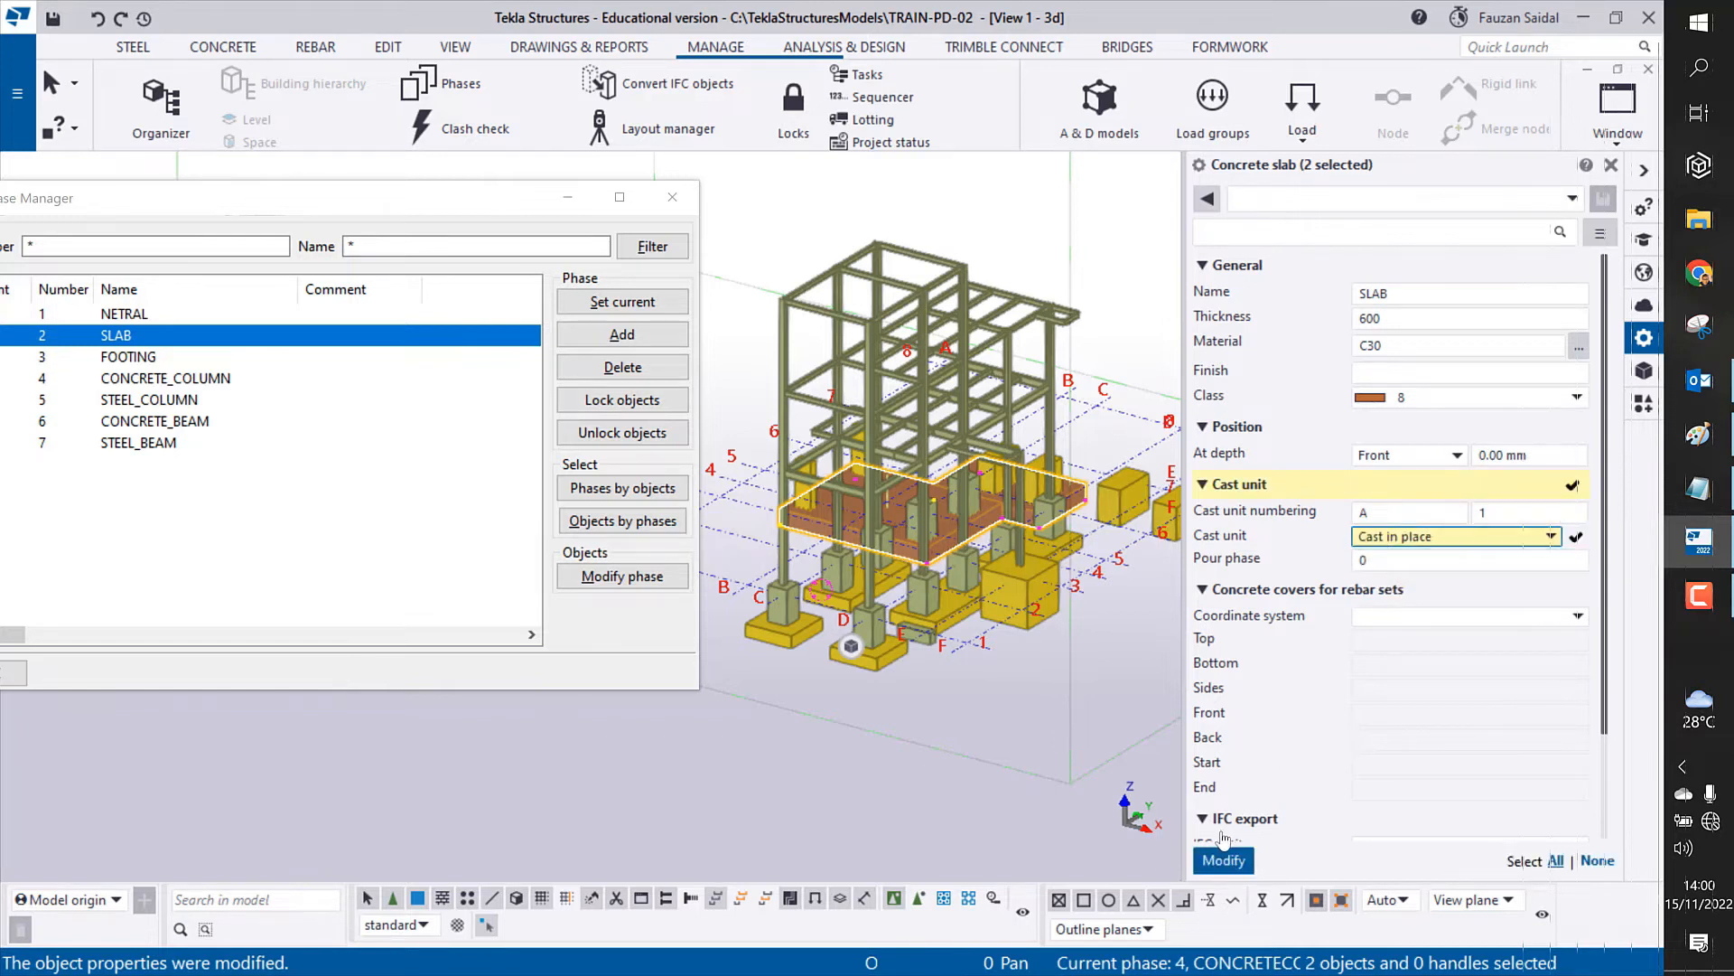
left_click(1224, 861)
left_click(980, 739)
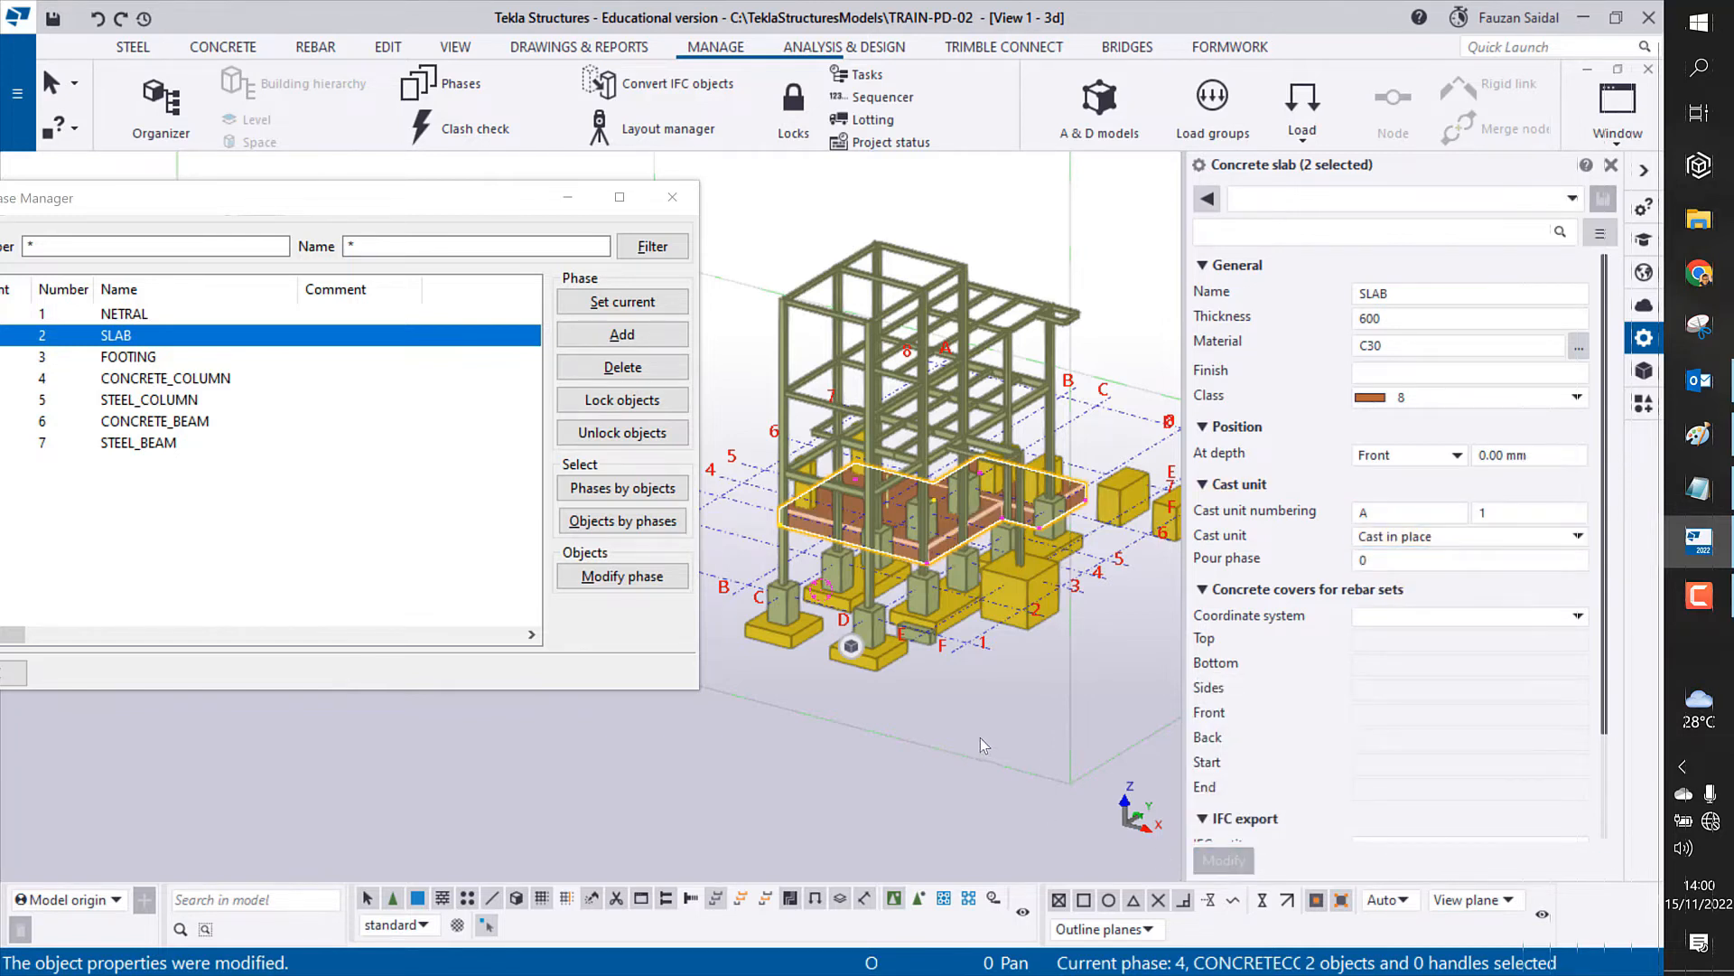
Step: Examine the slabs and the surrounding footings in the 3D model from several sides
middle_click_drag(990, 717, 951, 621, "ctrl")
scroll(1005, 485, "up", 4)
scroll(946, 567, "down", 3)
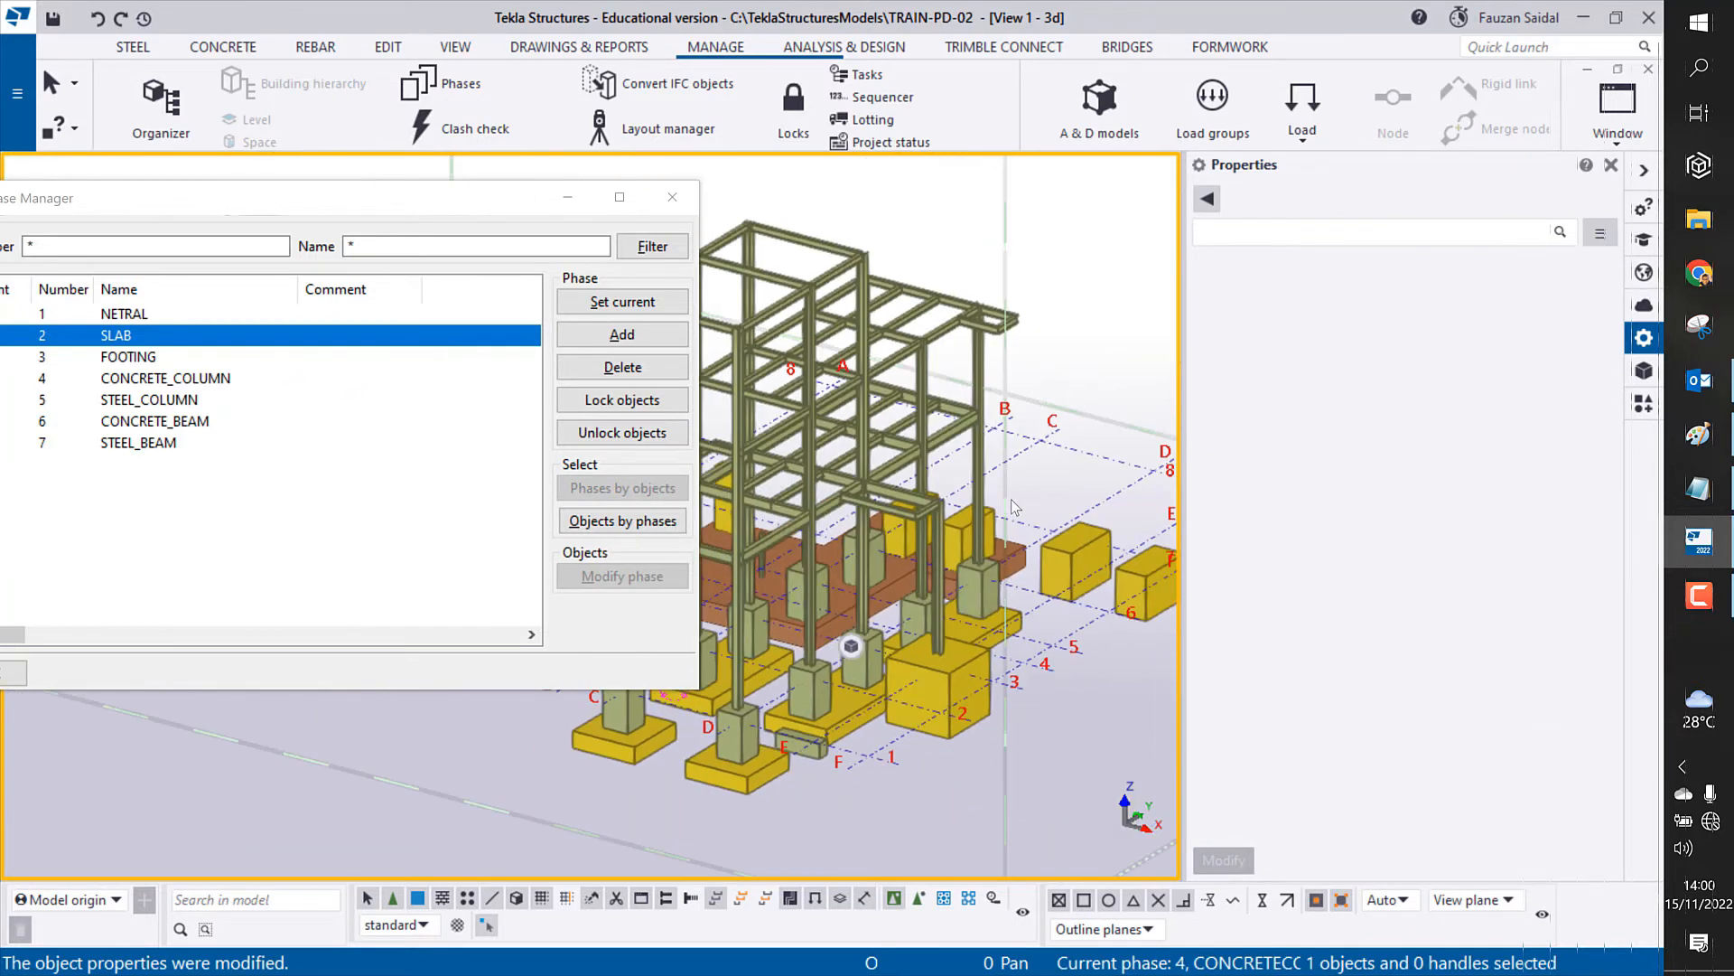
scroll(1010, 502, "down", 3)
middle_click_drag(805, 633, 1311, 673, "ctrl")
scroll(974, 658, "up", 6)
middle_click_drag(858, 567, 949, 513, "ctrl")
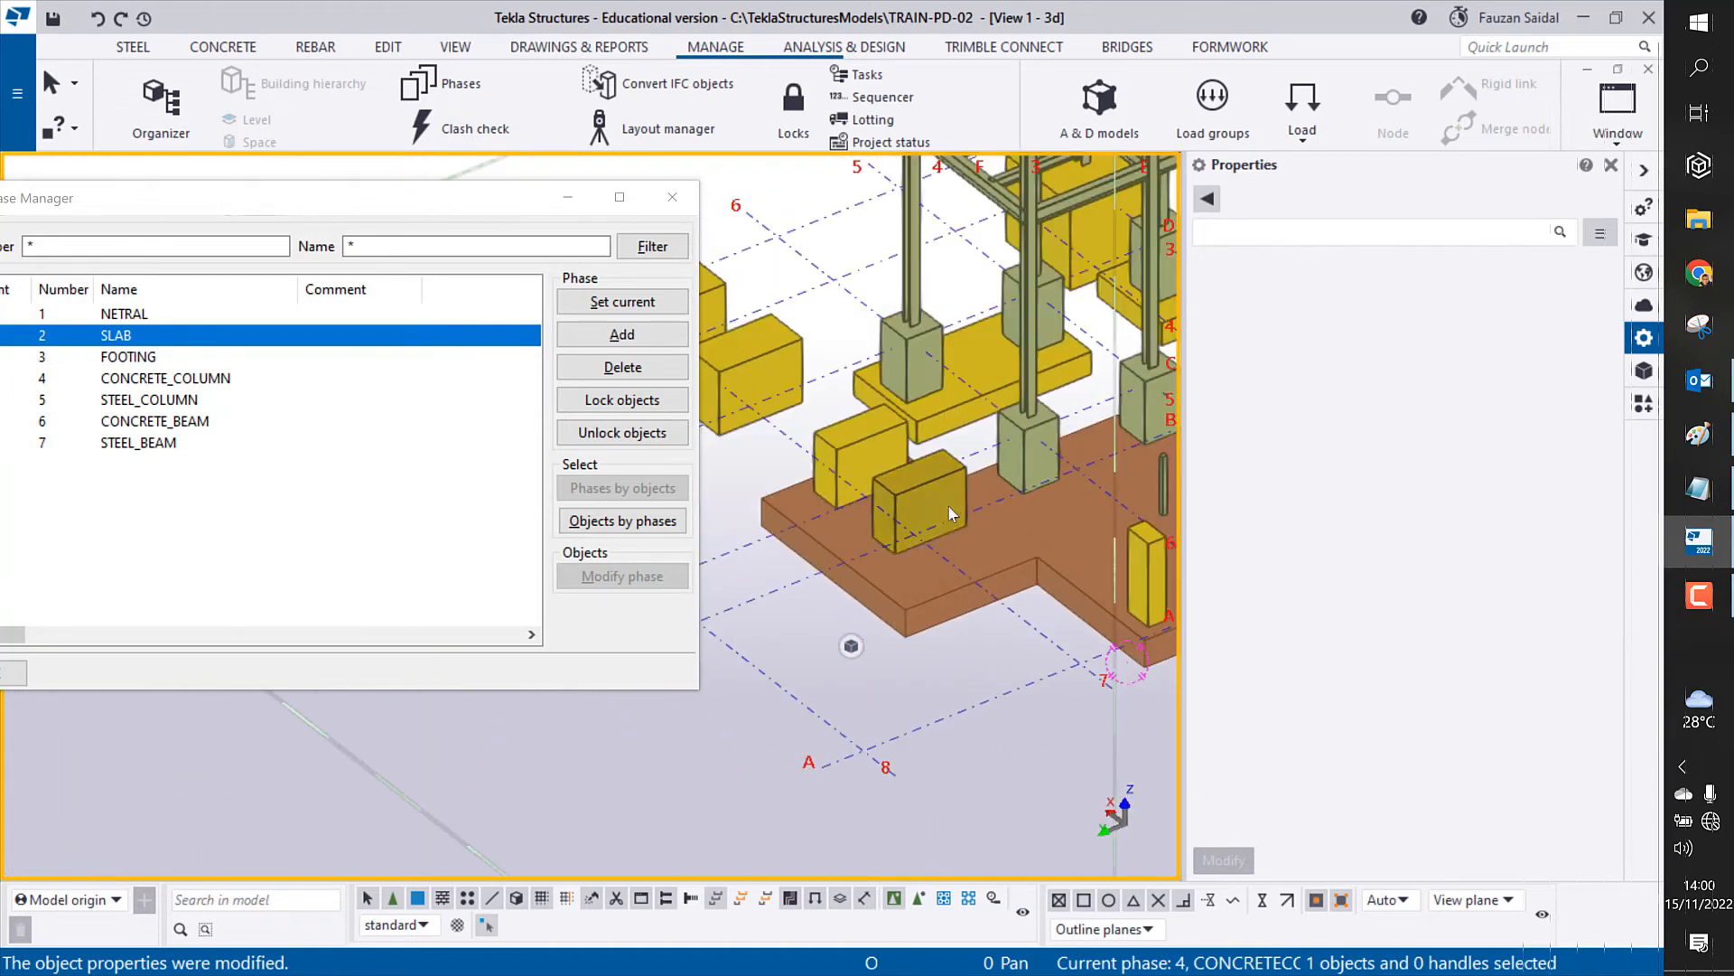
scroll(894, 722, "down", 2)
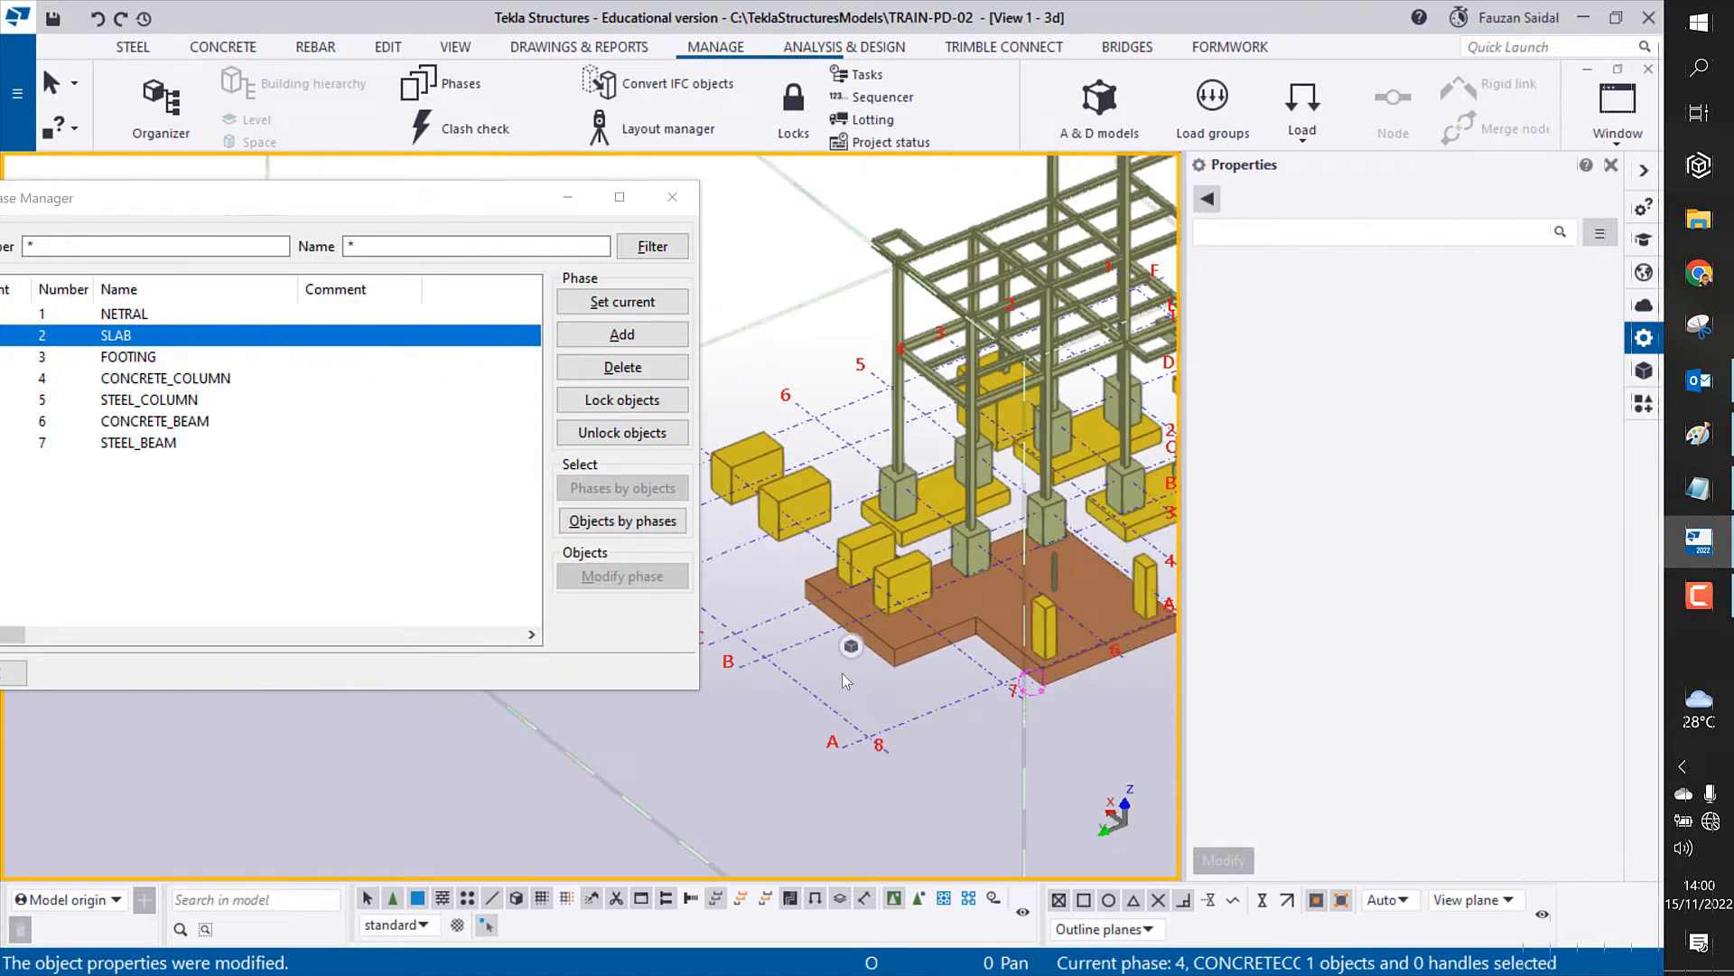
scroll(813, 648, "down", 1)
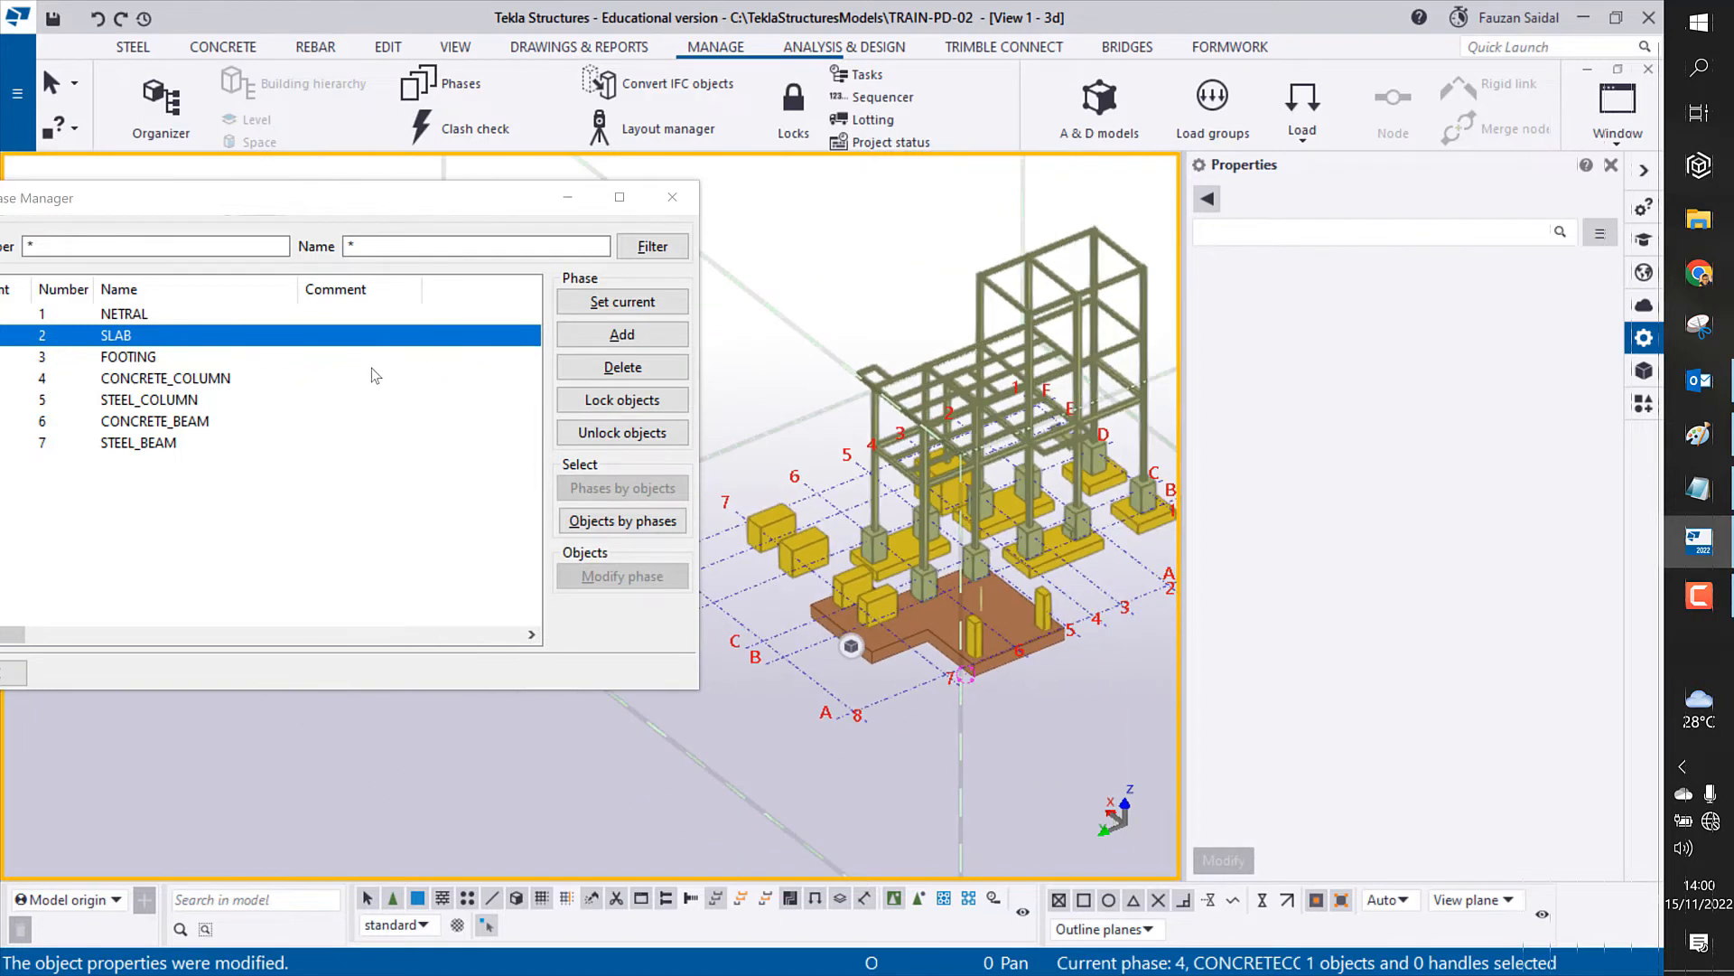
Step: Select all objects of the FOOTING phase, change their cast unit type to Cast in place, apply the modification and deselect them
left_click(132, 364)
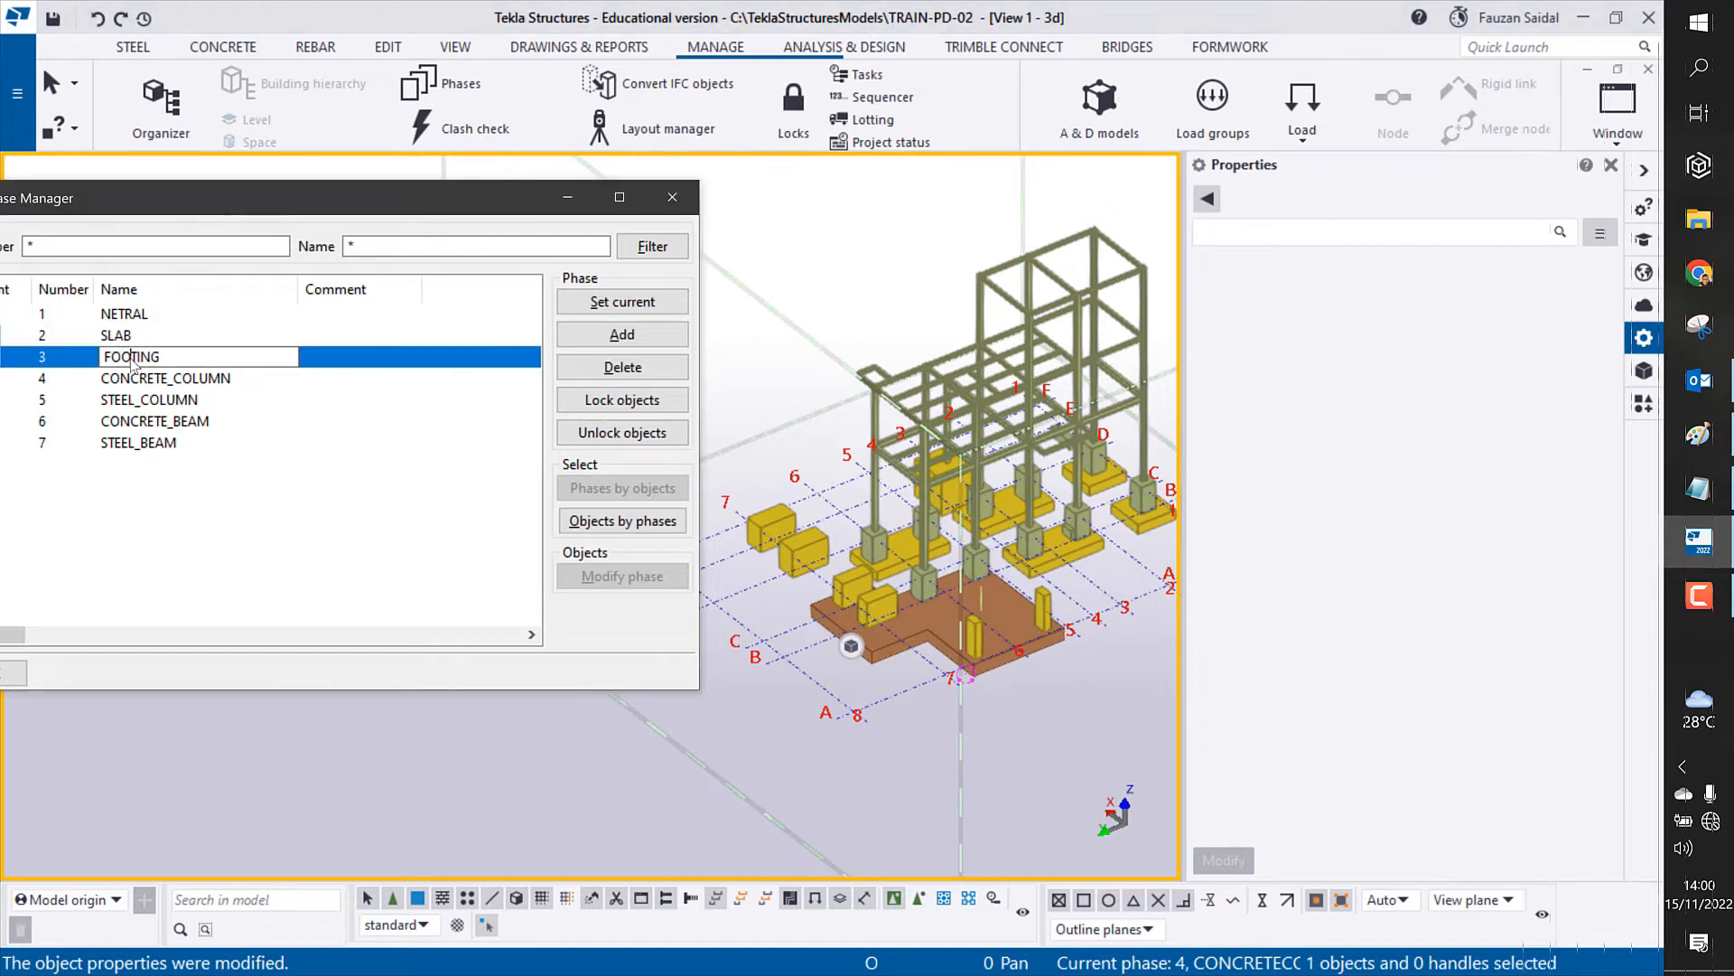
left_click(623, 521)
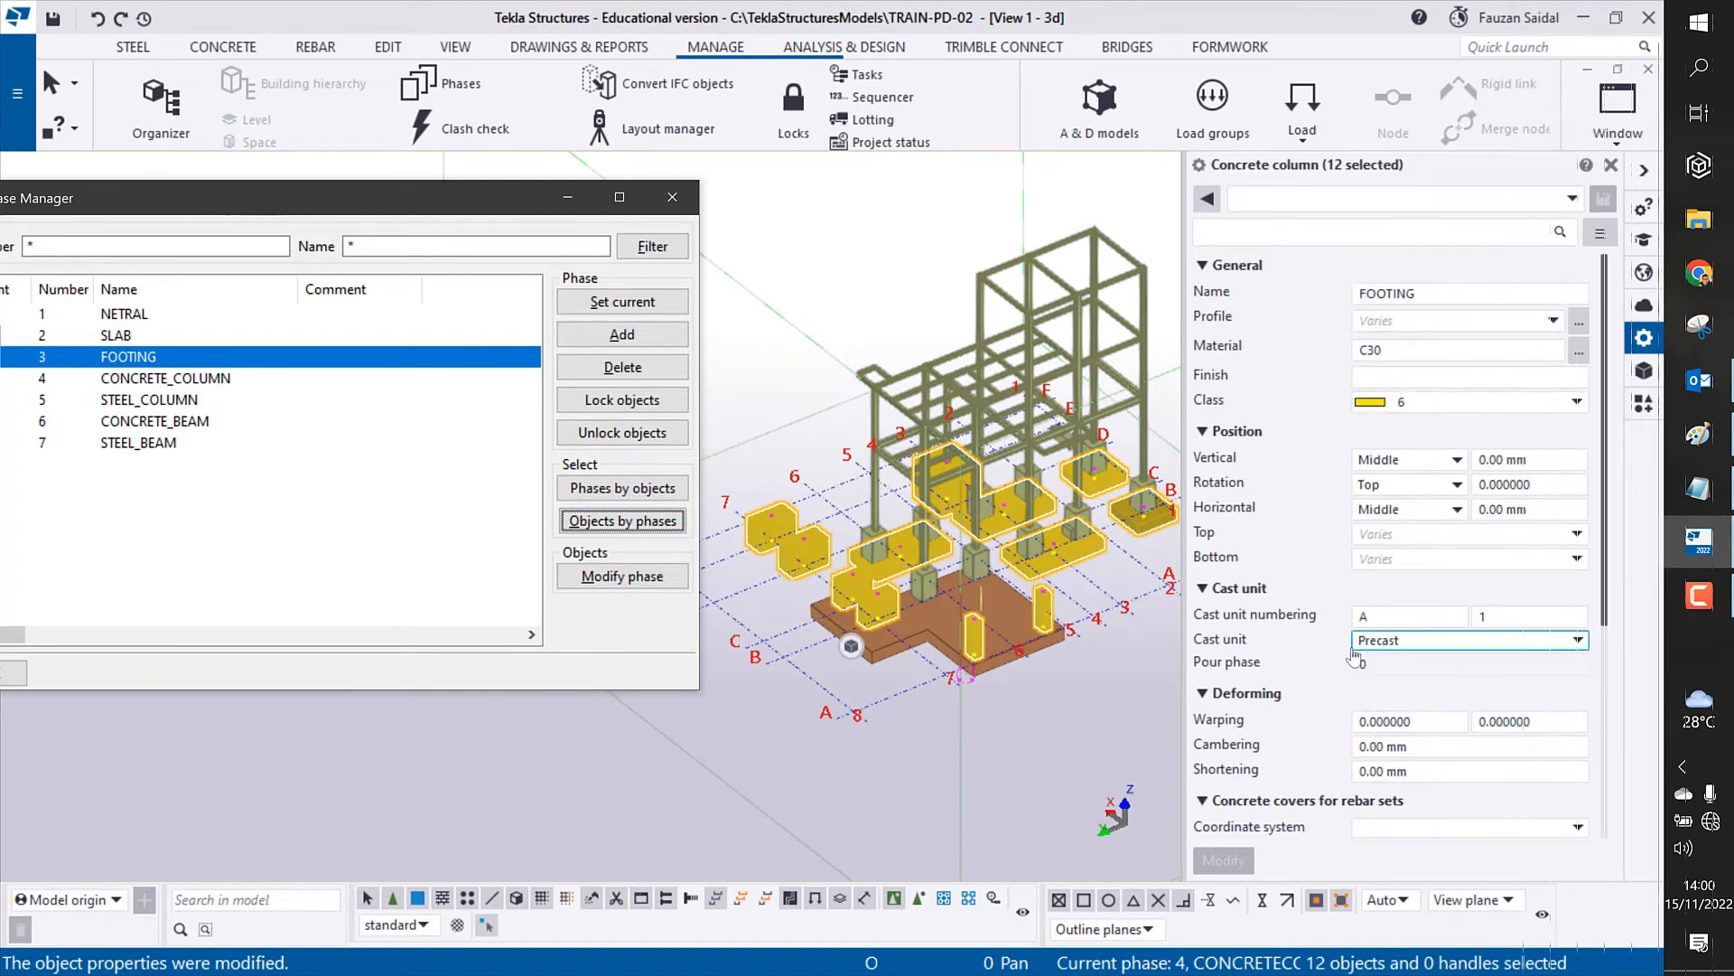
left_click(1404, 641)
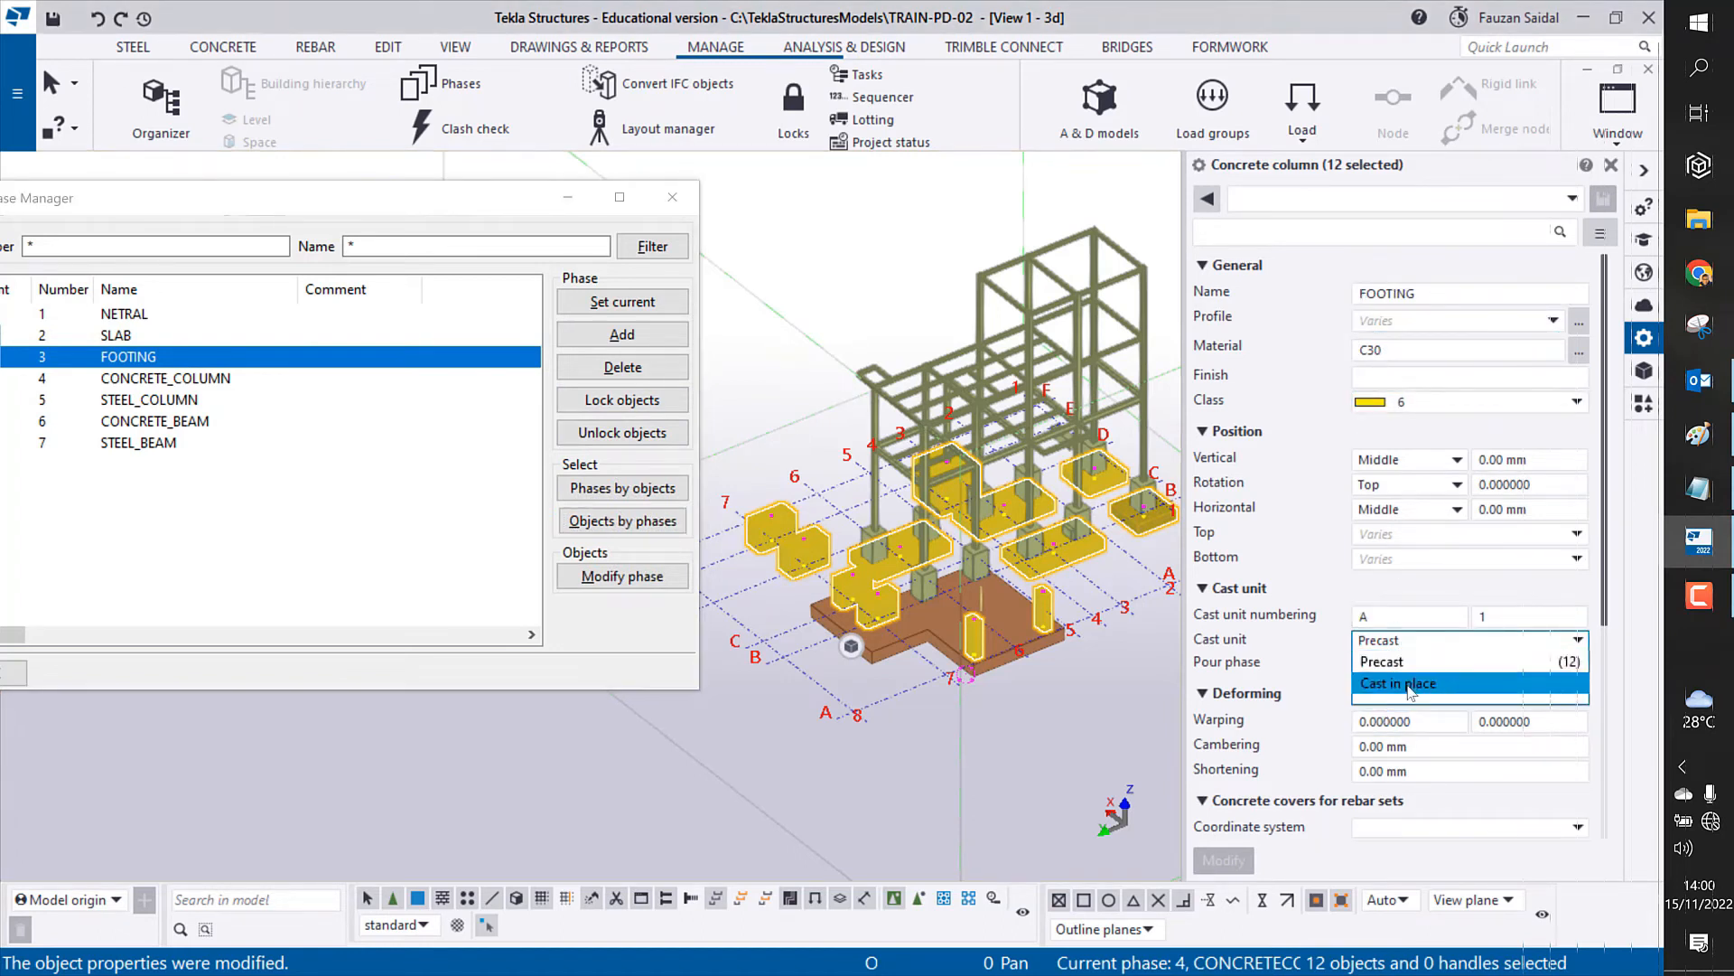
left_click(1406, 685)
left_click(1224, 860)
left_click(966, 784)
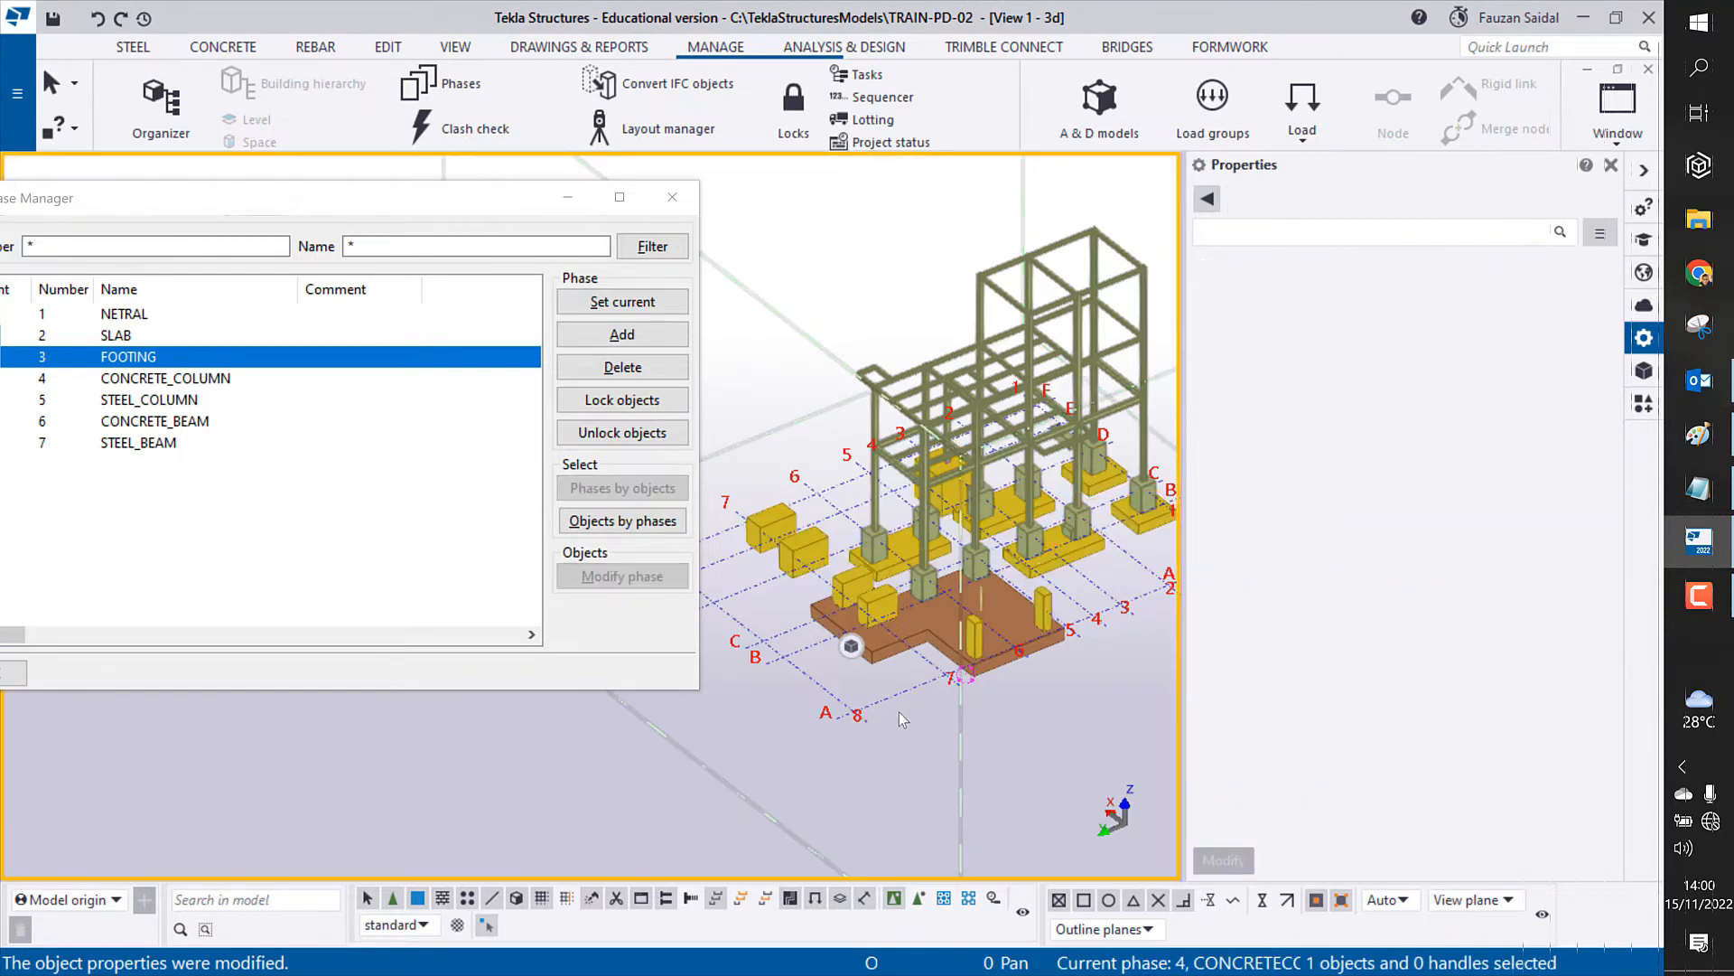
Step: Inspect the footings in the model and reselect the FOOTING phase objects to check their cast unit type
scroll(898, 712, "up", 6)
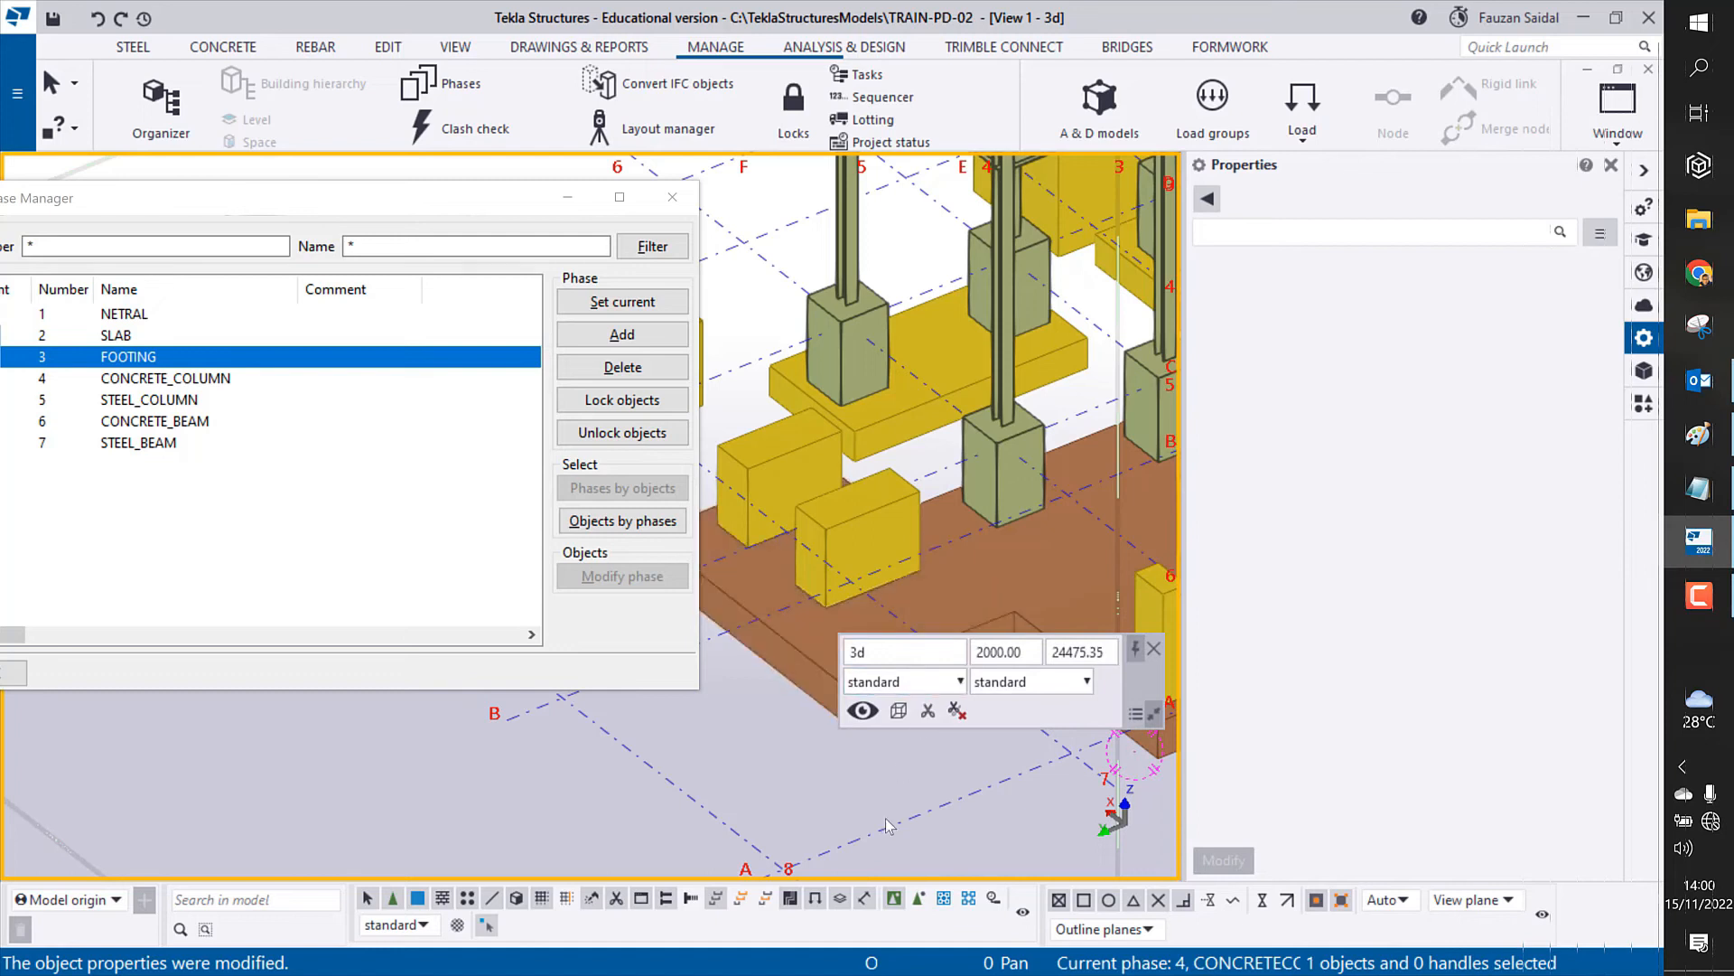
scroll(766, 785, "down", 5)
left_click(1084, 711)
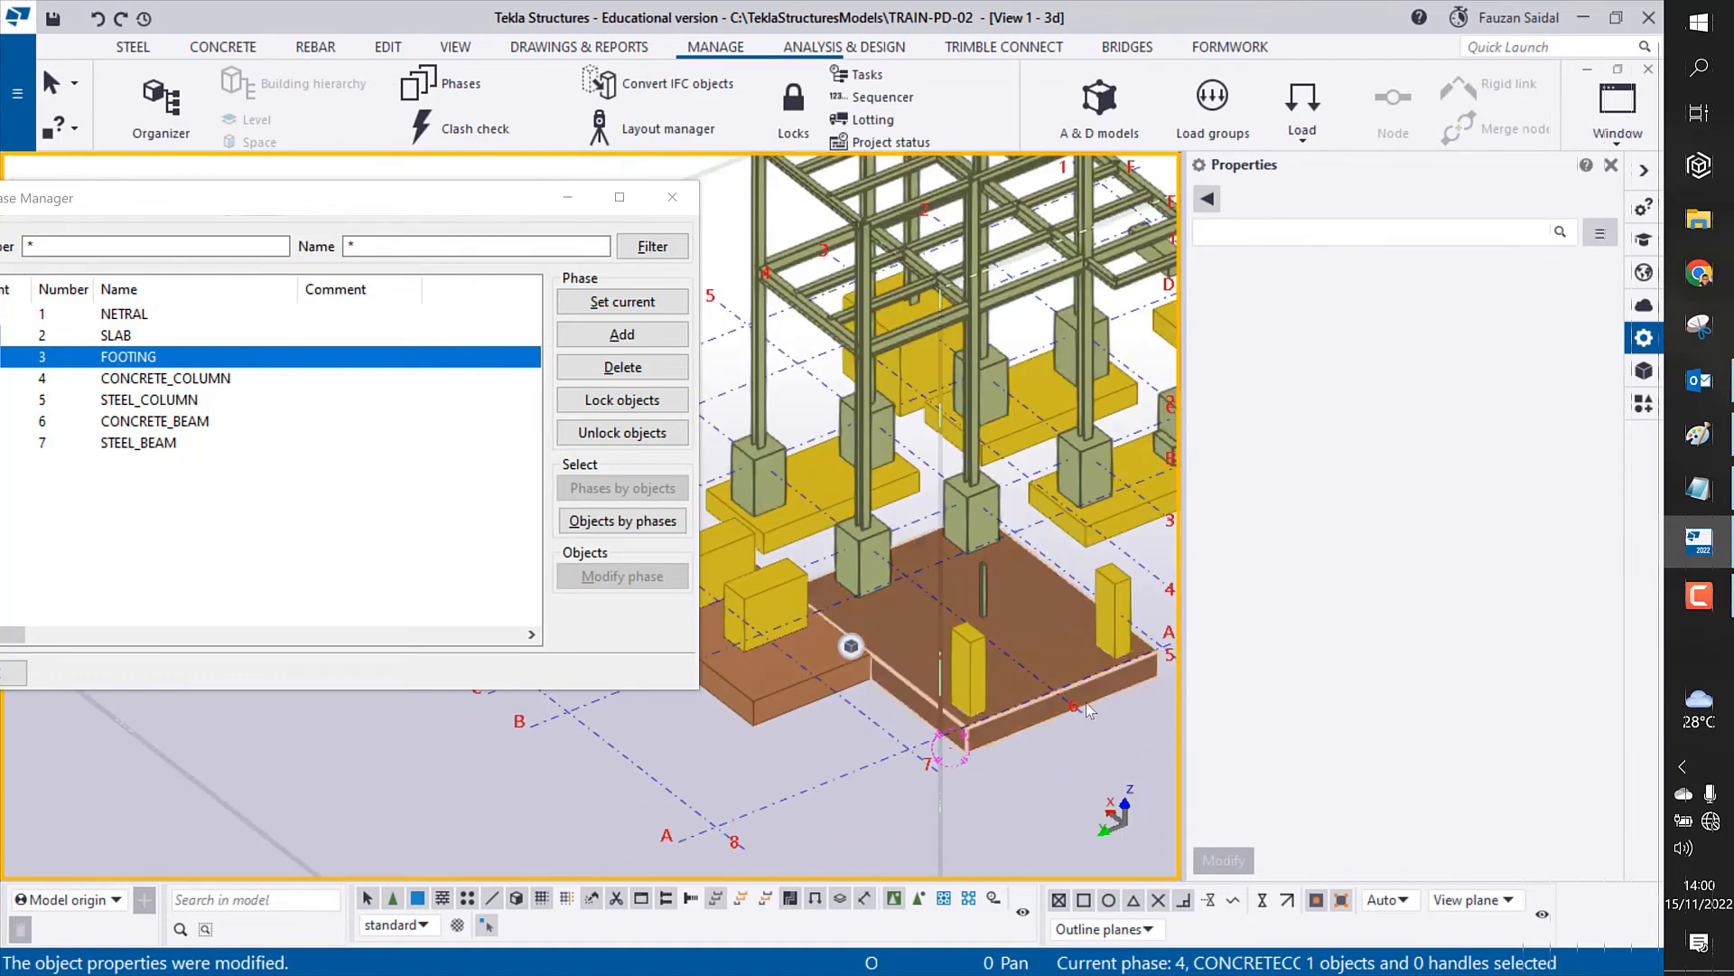
scroll(1086, 711, "down", 3)
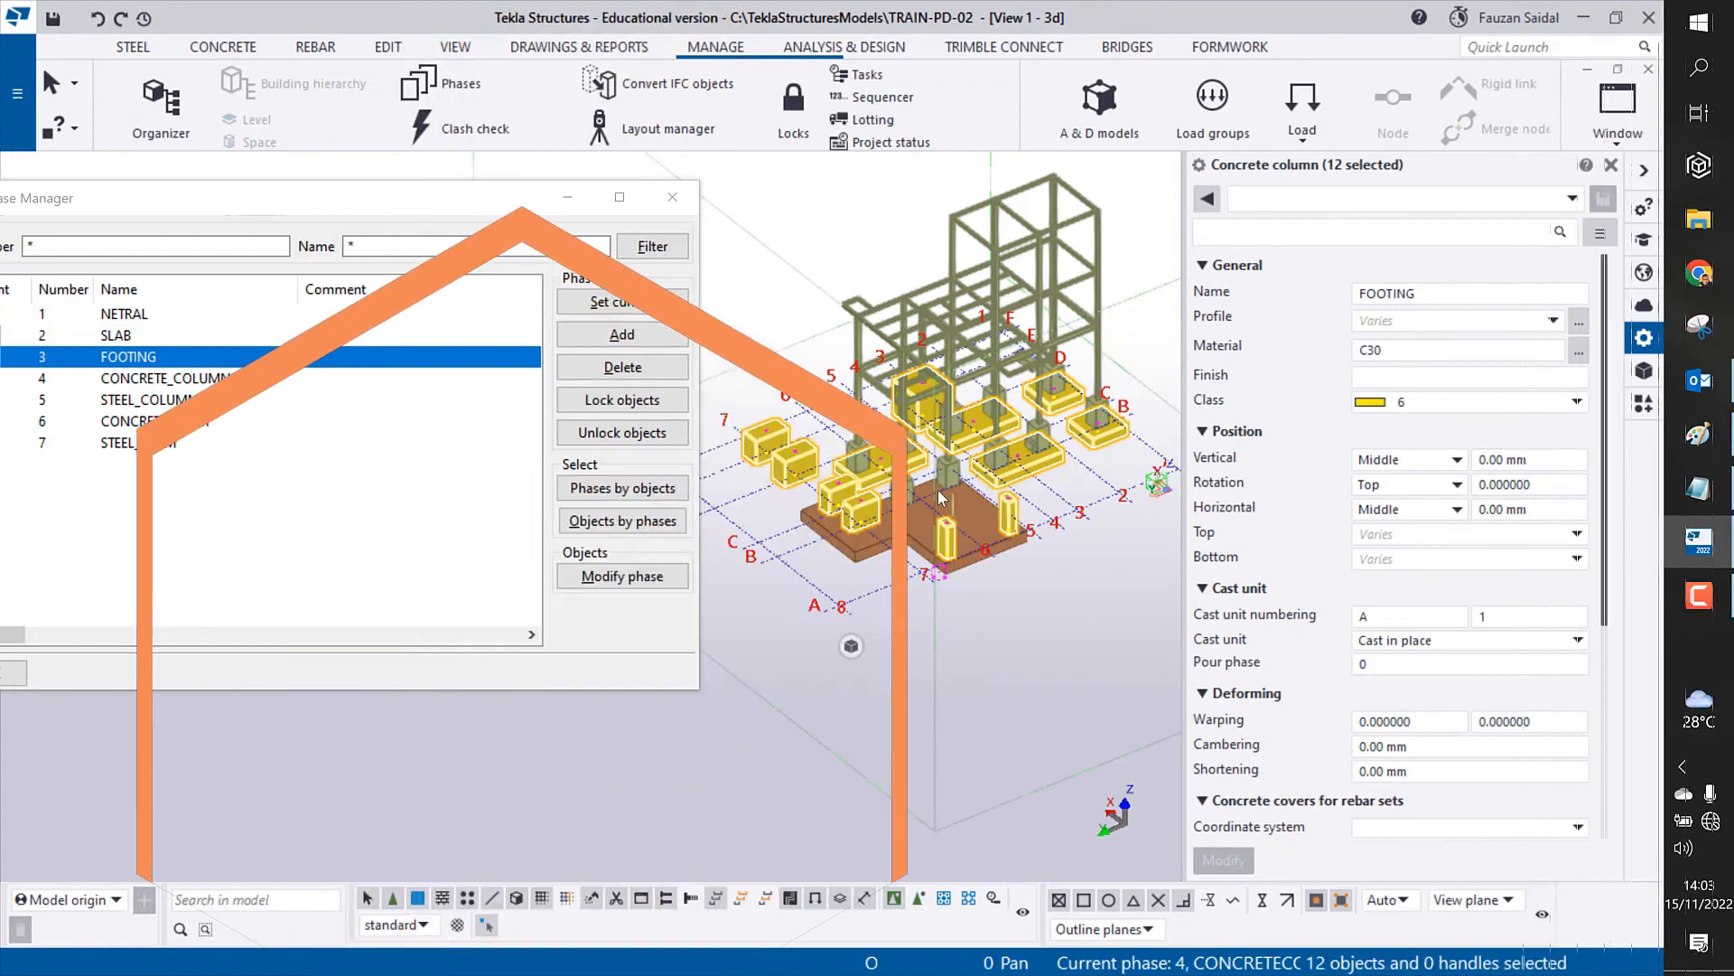
left_click(632, 522)
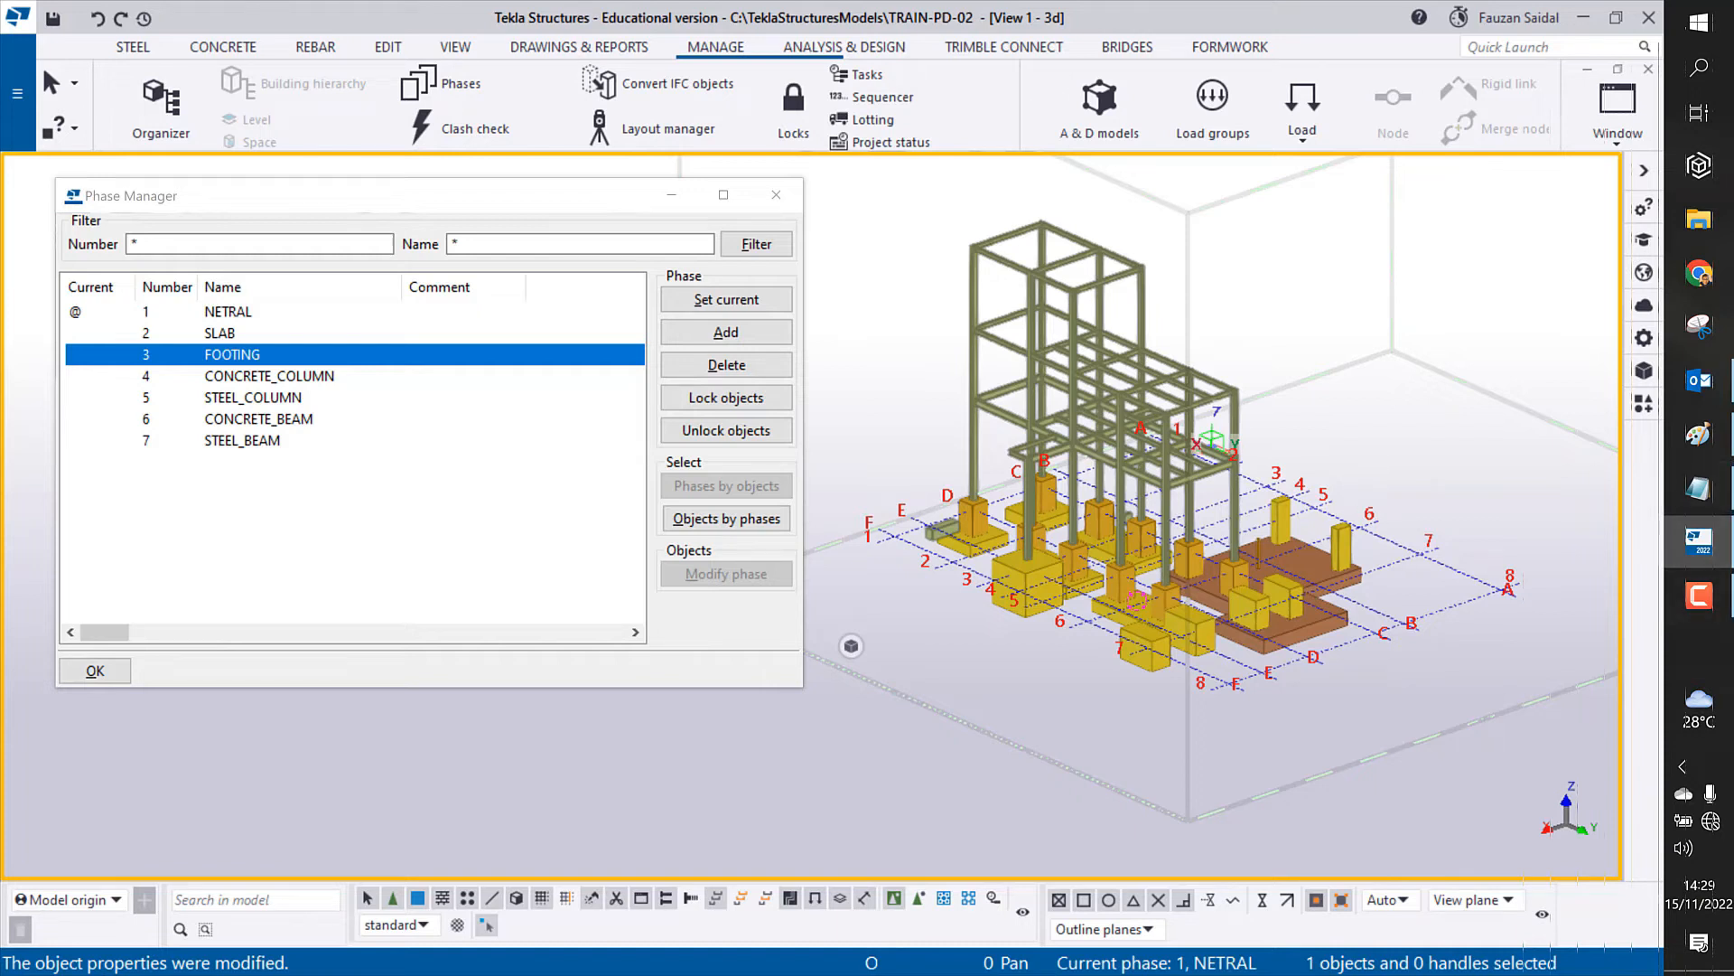
Step: Select the objects of the CONCRETE_COLUMN phase to check which parts belong to it, and deselect them
double_click(273, 380)
left_click(726, 518)
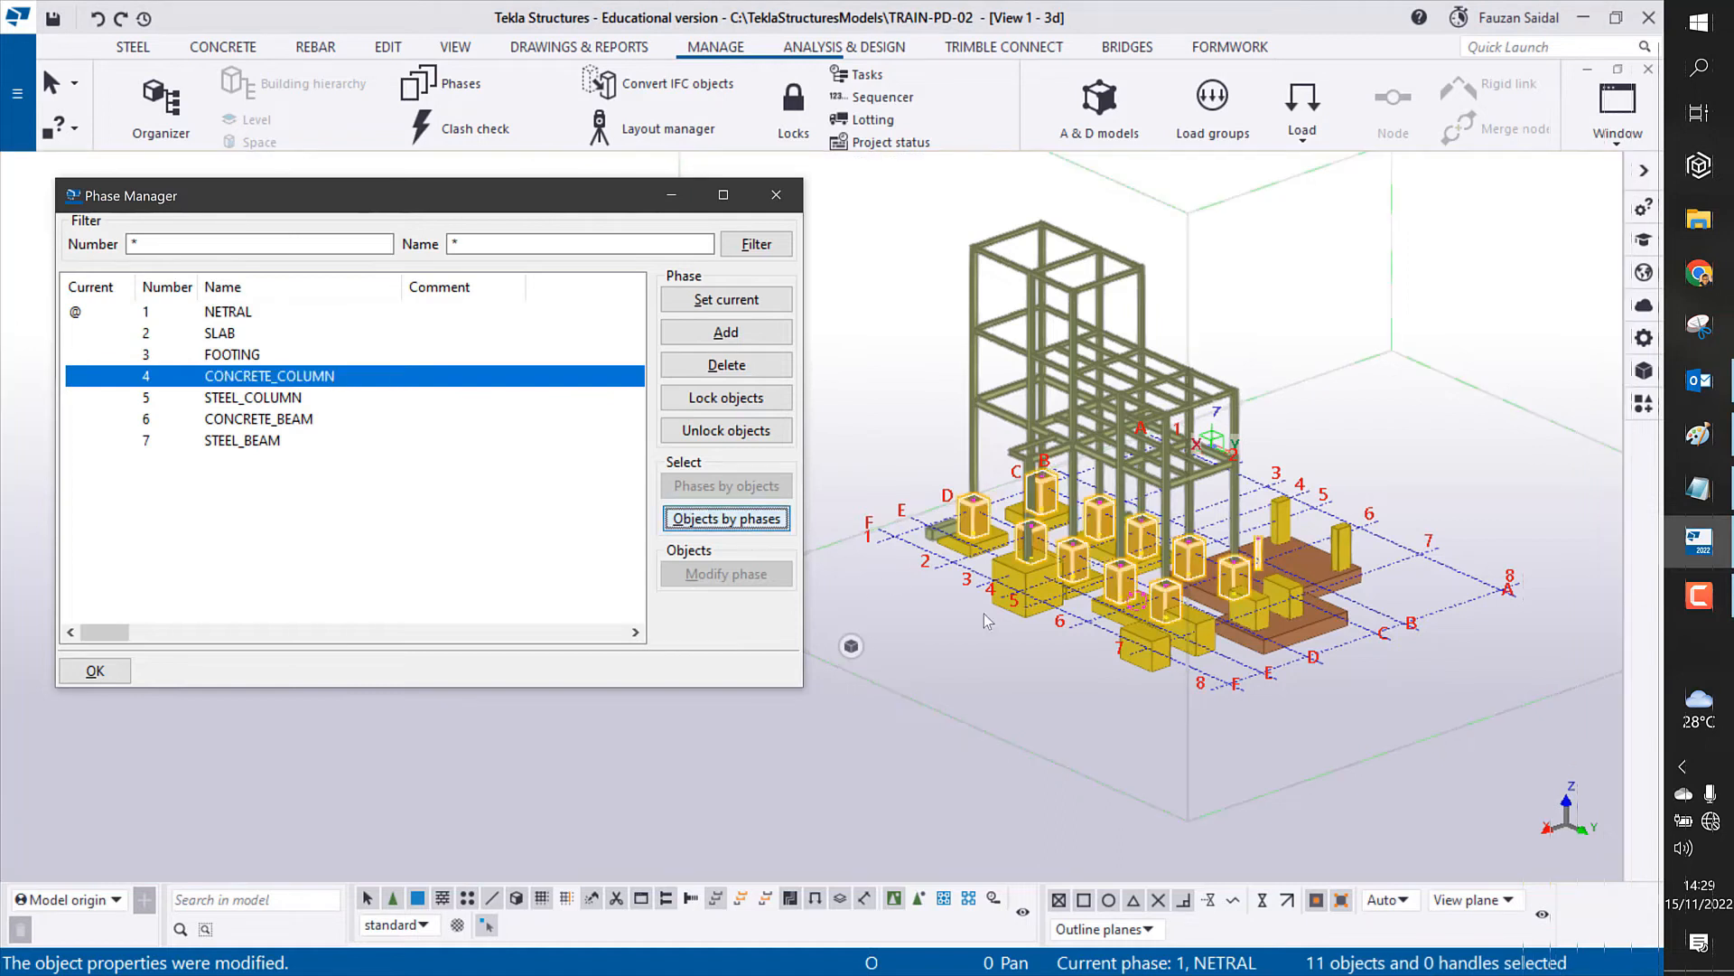
scroll(1146, 719, "up", 5)
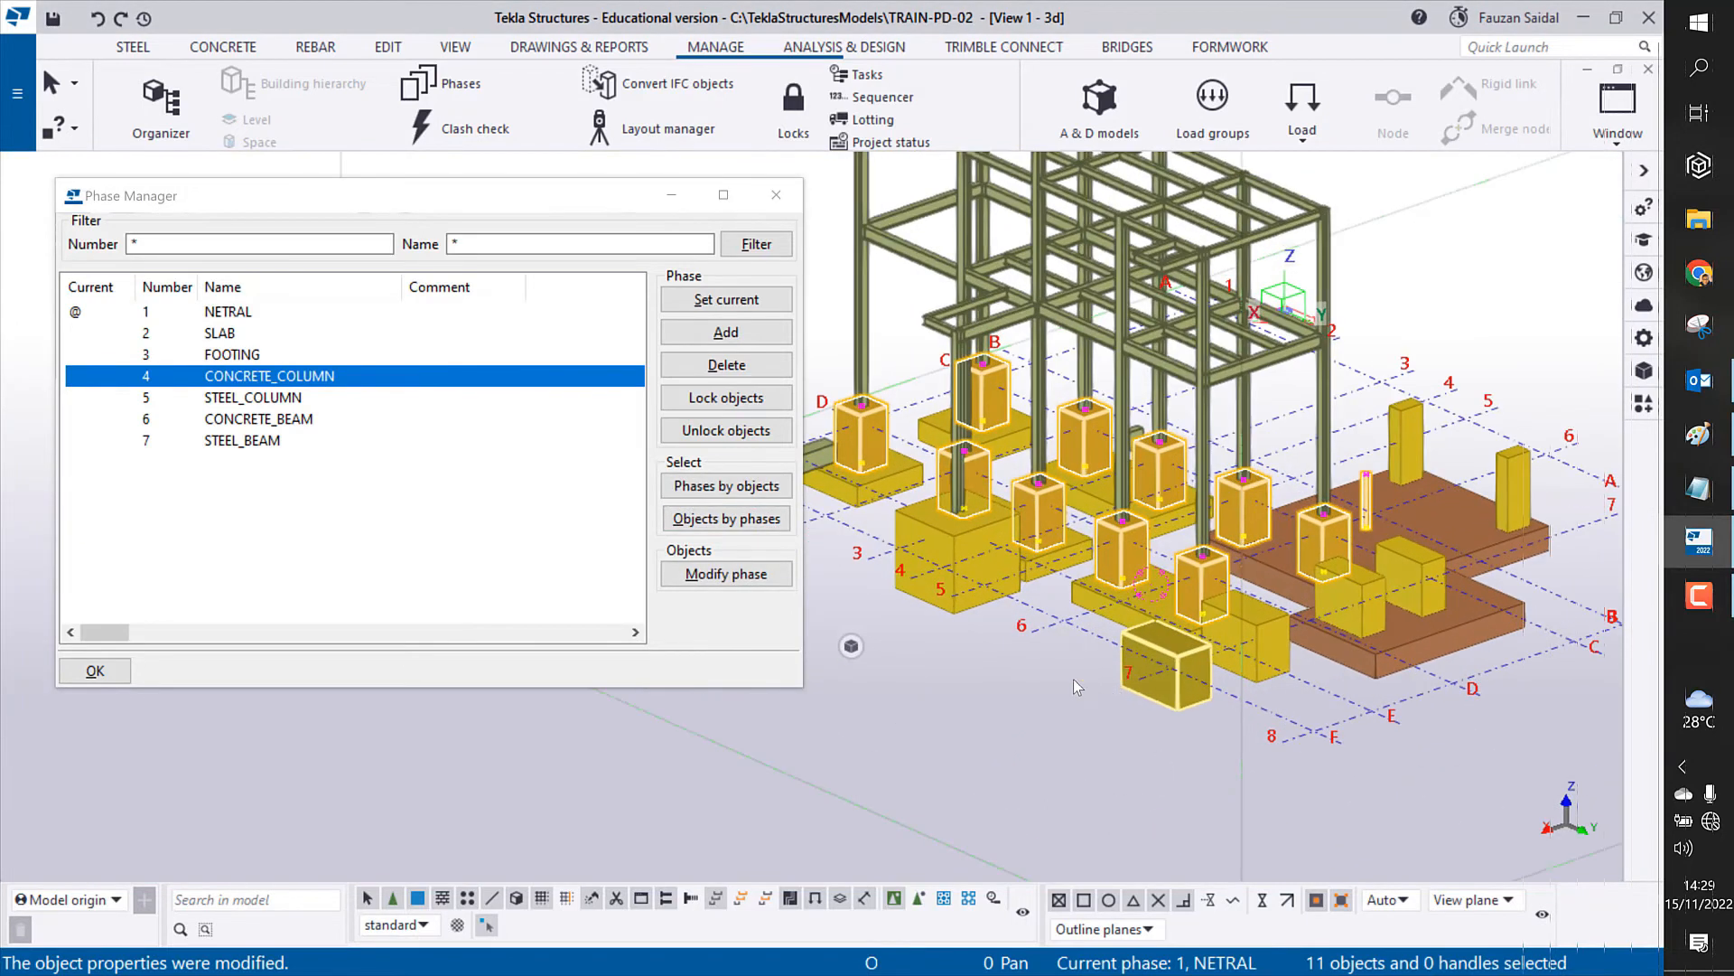
scroll(1030, 719, "down", 1)
left_click(1032, 746)
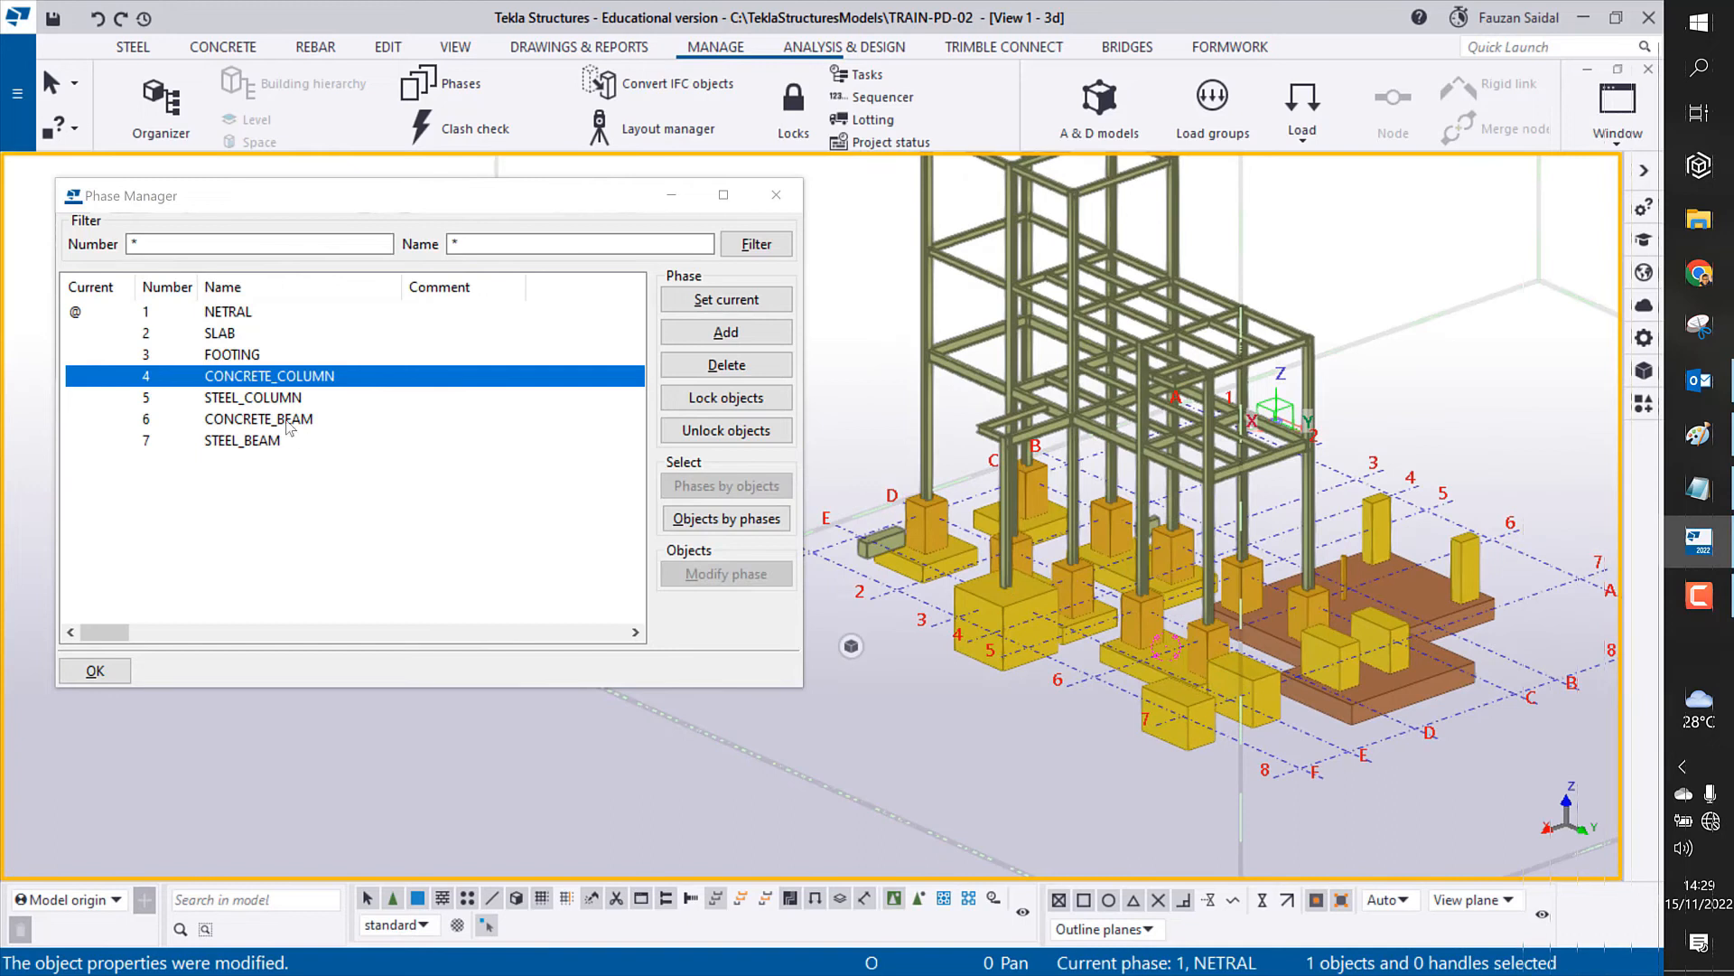
Step: From a level side view, try a crossing selection of the steel columns and an enclosing selection of the lowest beam level, clearing each
scroll(1120, 782, "down", 2)
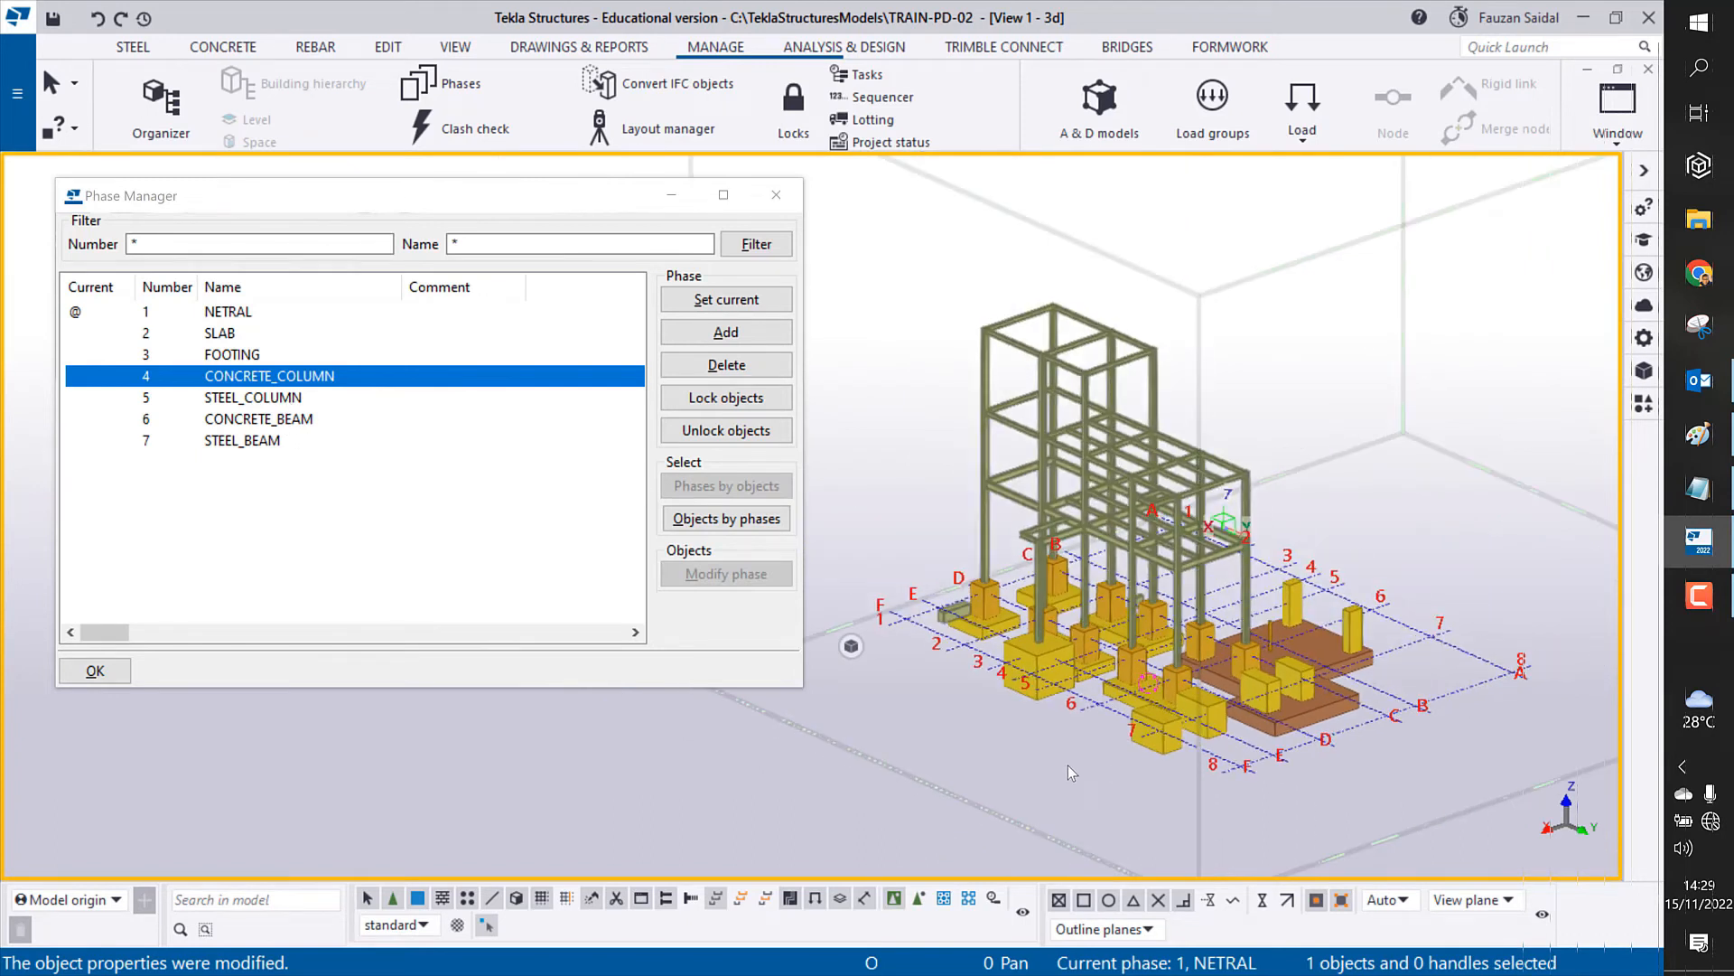
middle_click_drag(1079, 749, 1107, 627)
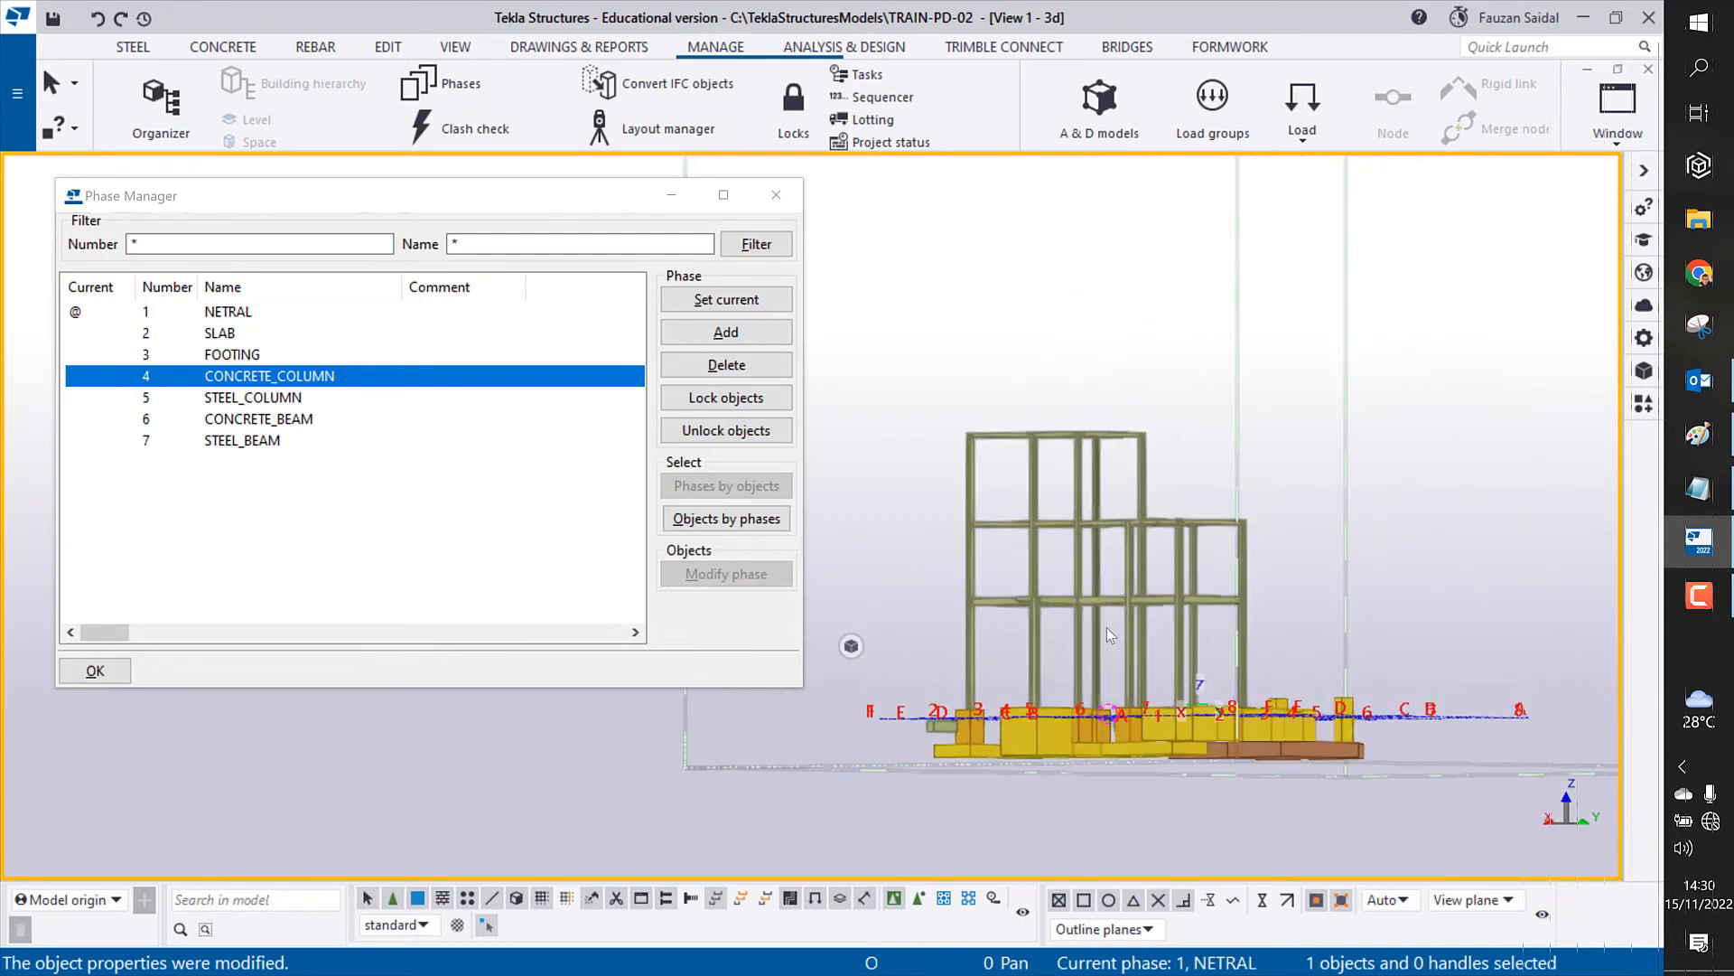
scroll(1231, 493, "up", 2)
middle_click_drag(1193, 417, 1223, 584)
scroll(1132, 616, "up", 2)
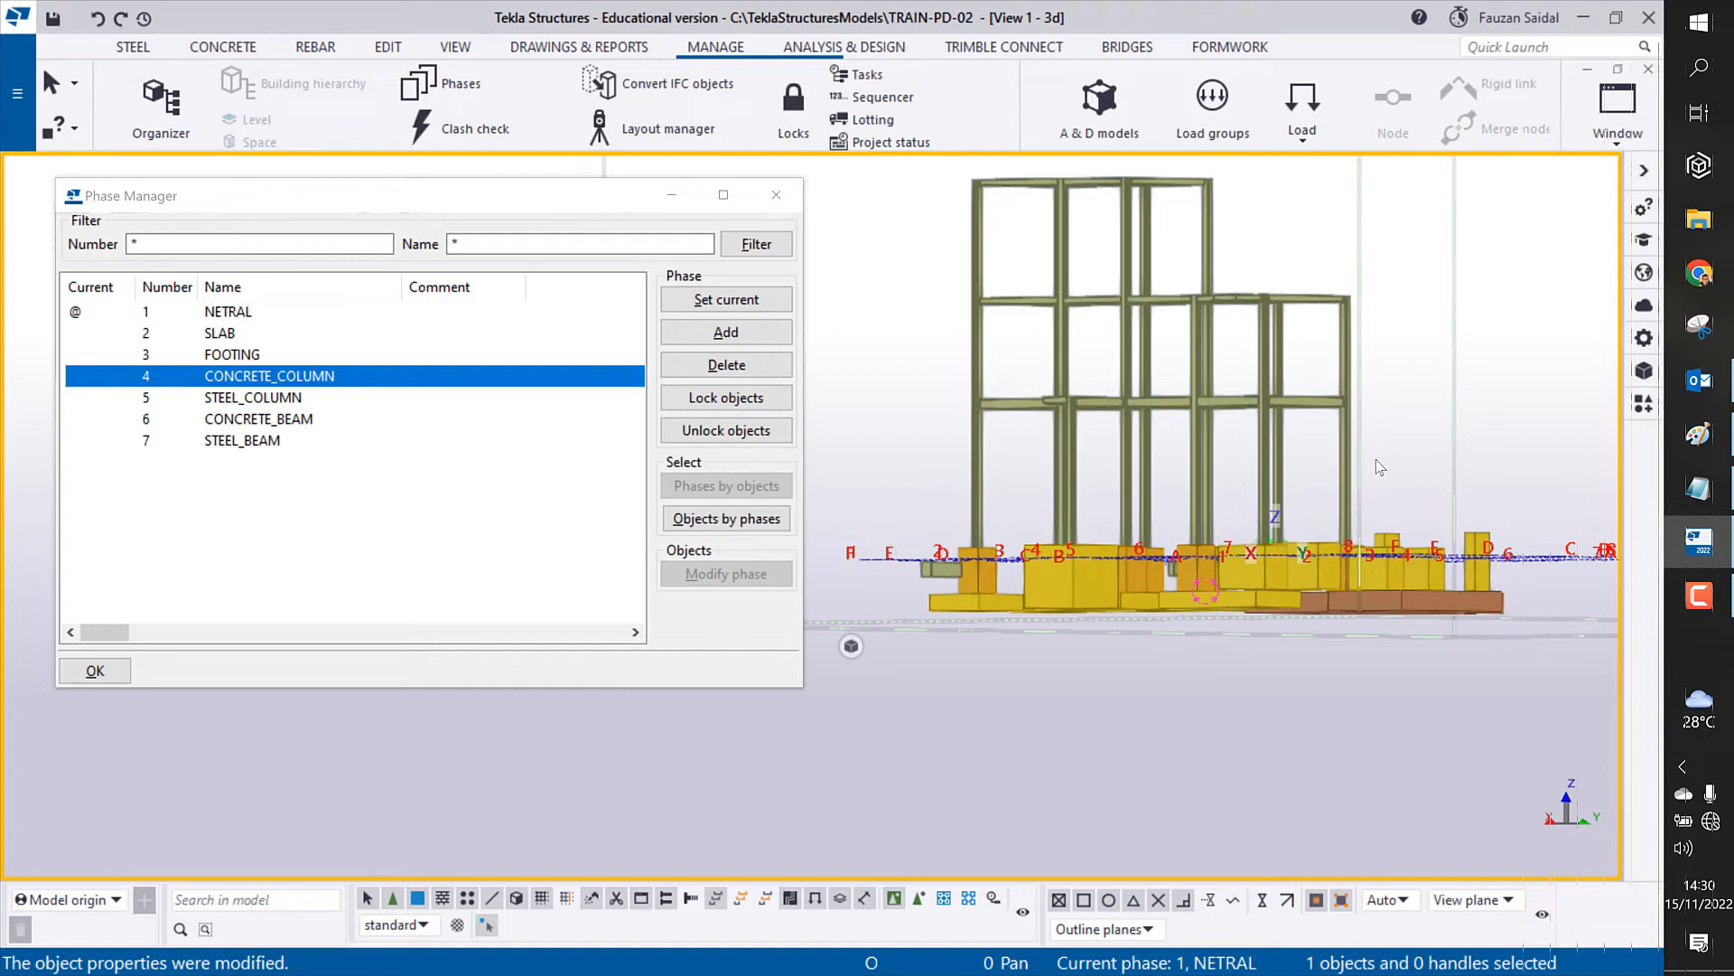
left_click_drag(1410, 440, 939, 481)
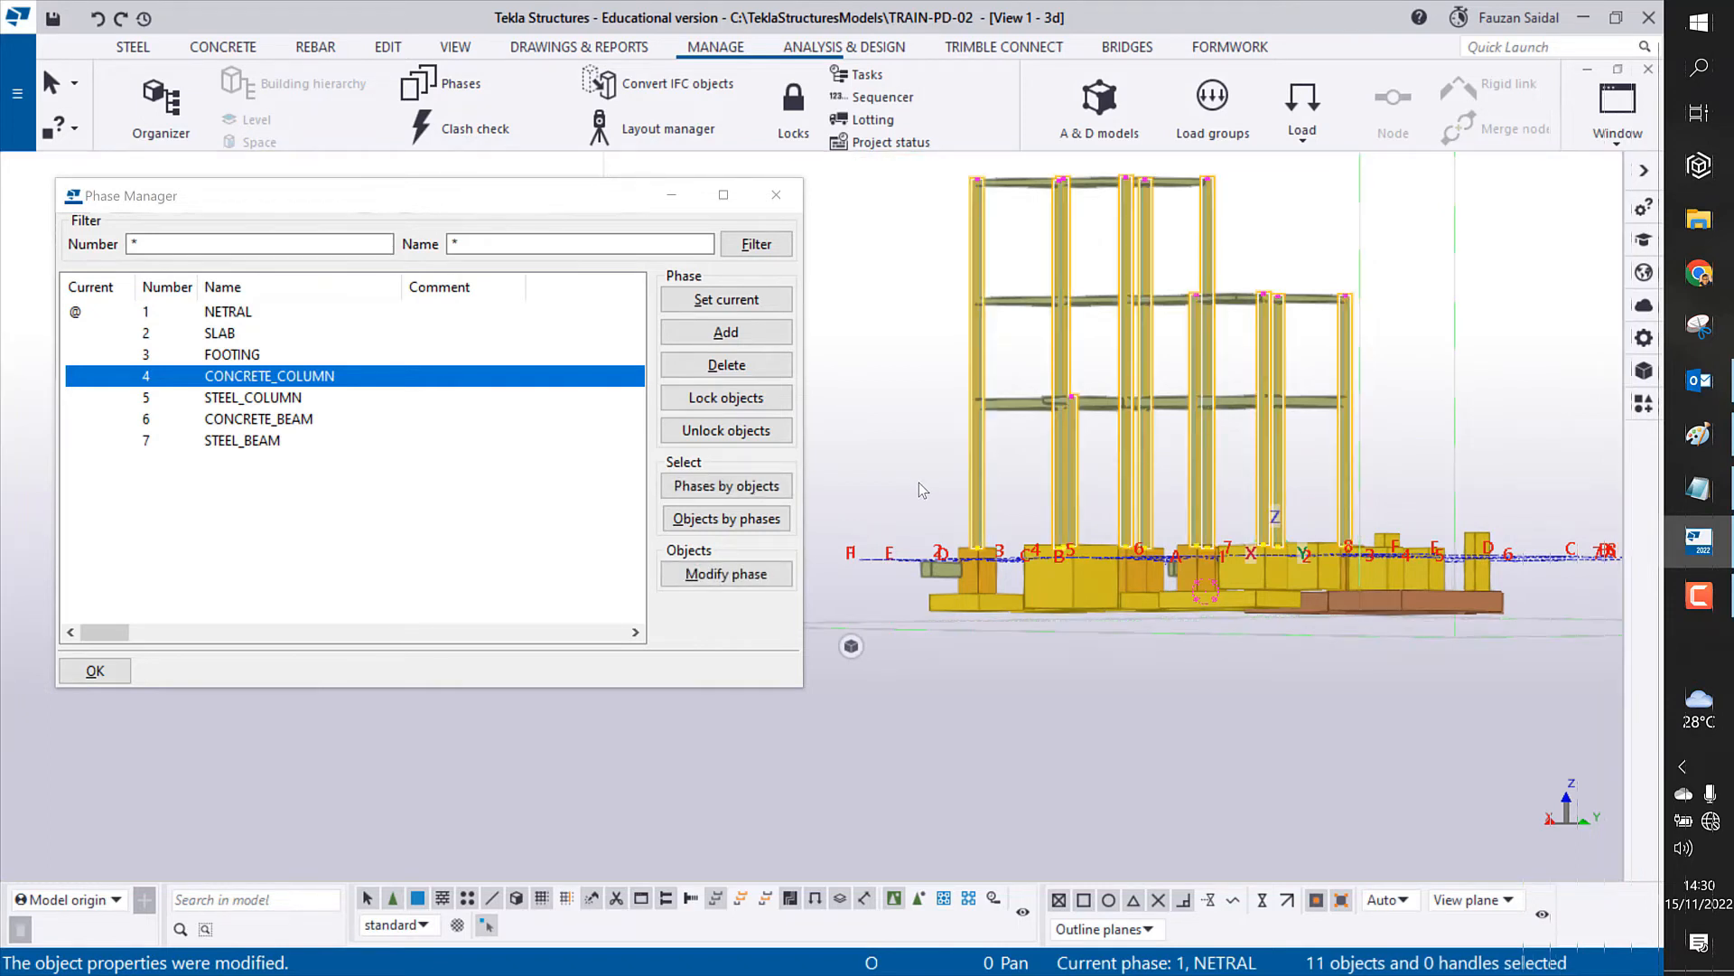
left_click(963, 370)
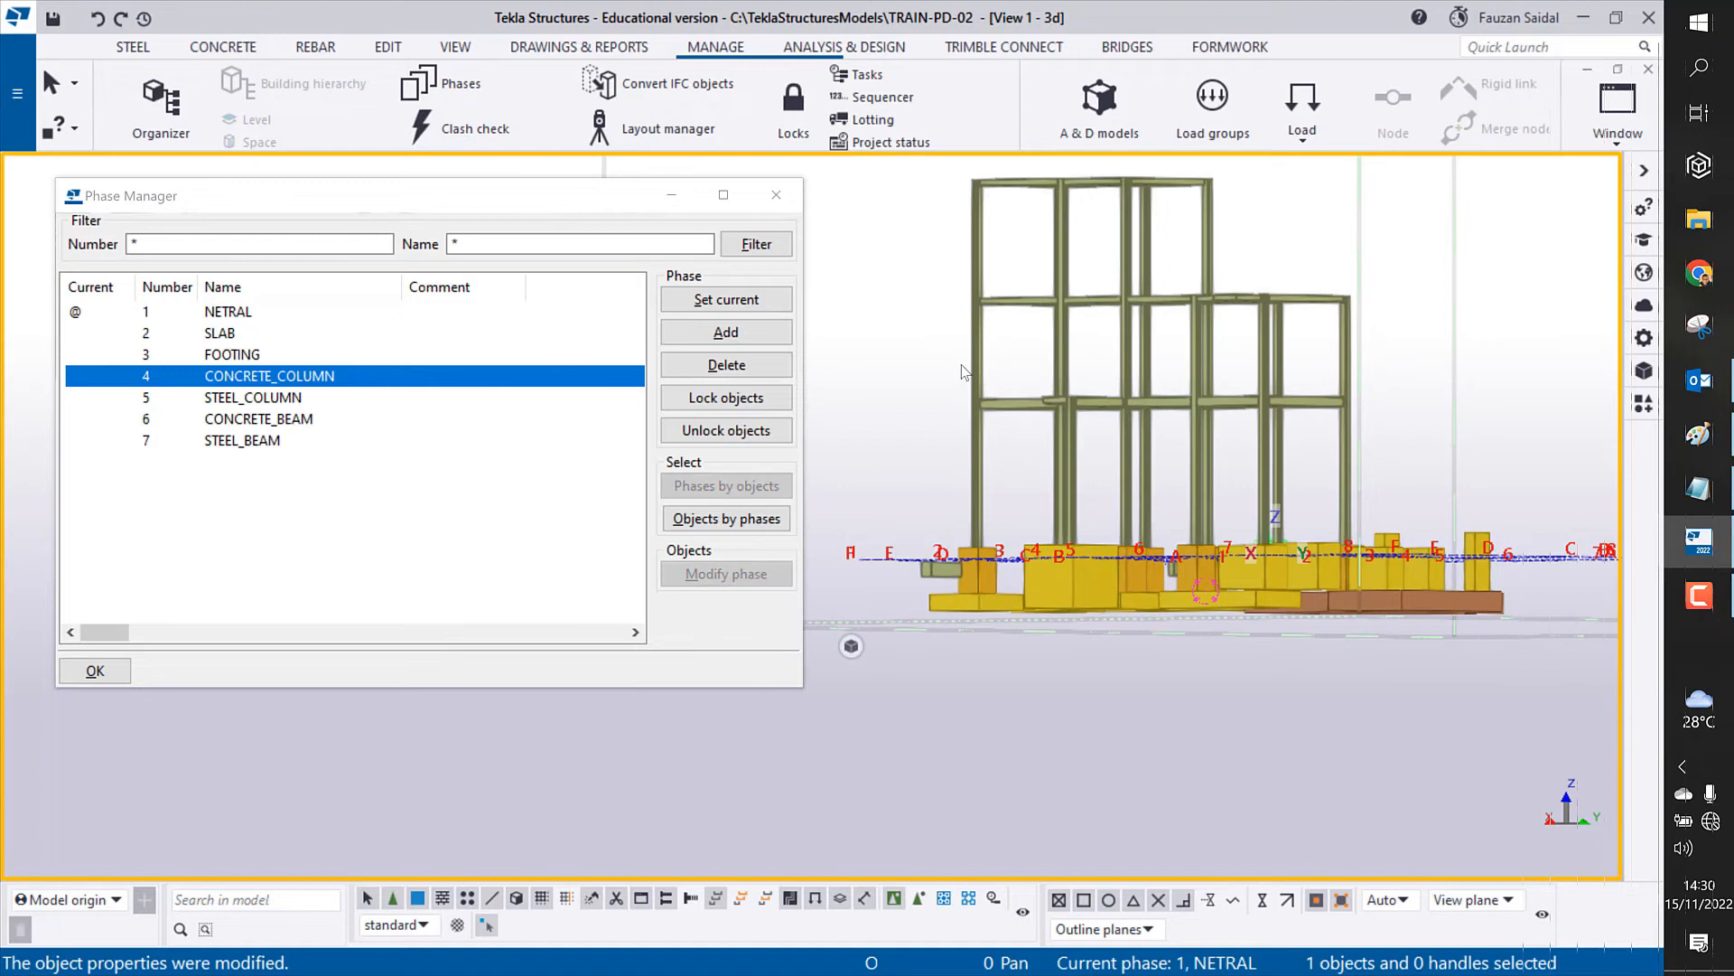
left_click_drag(898, 356, 1420, 466)
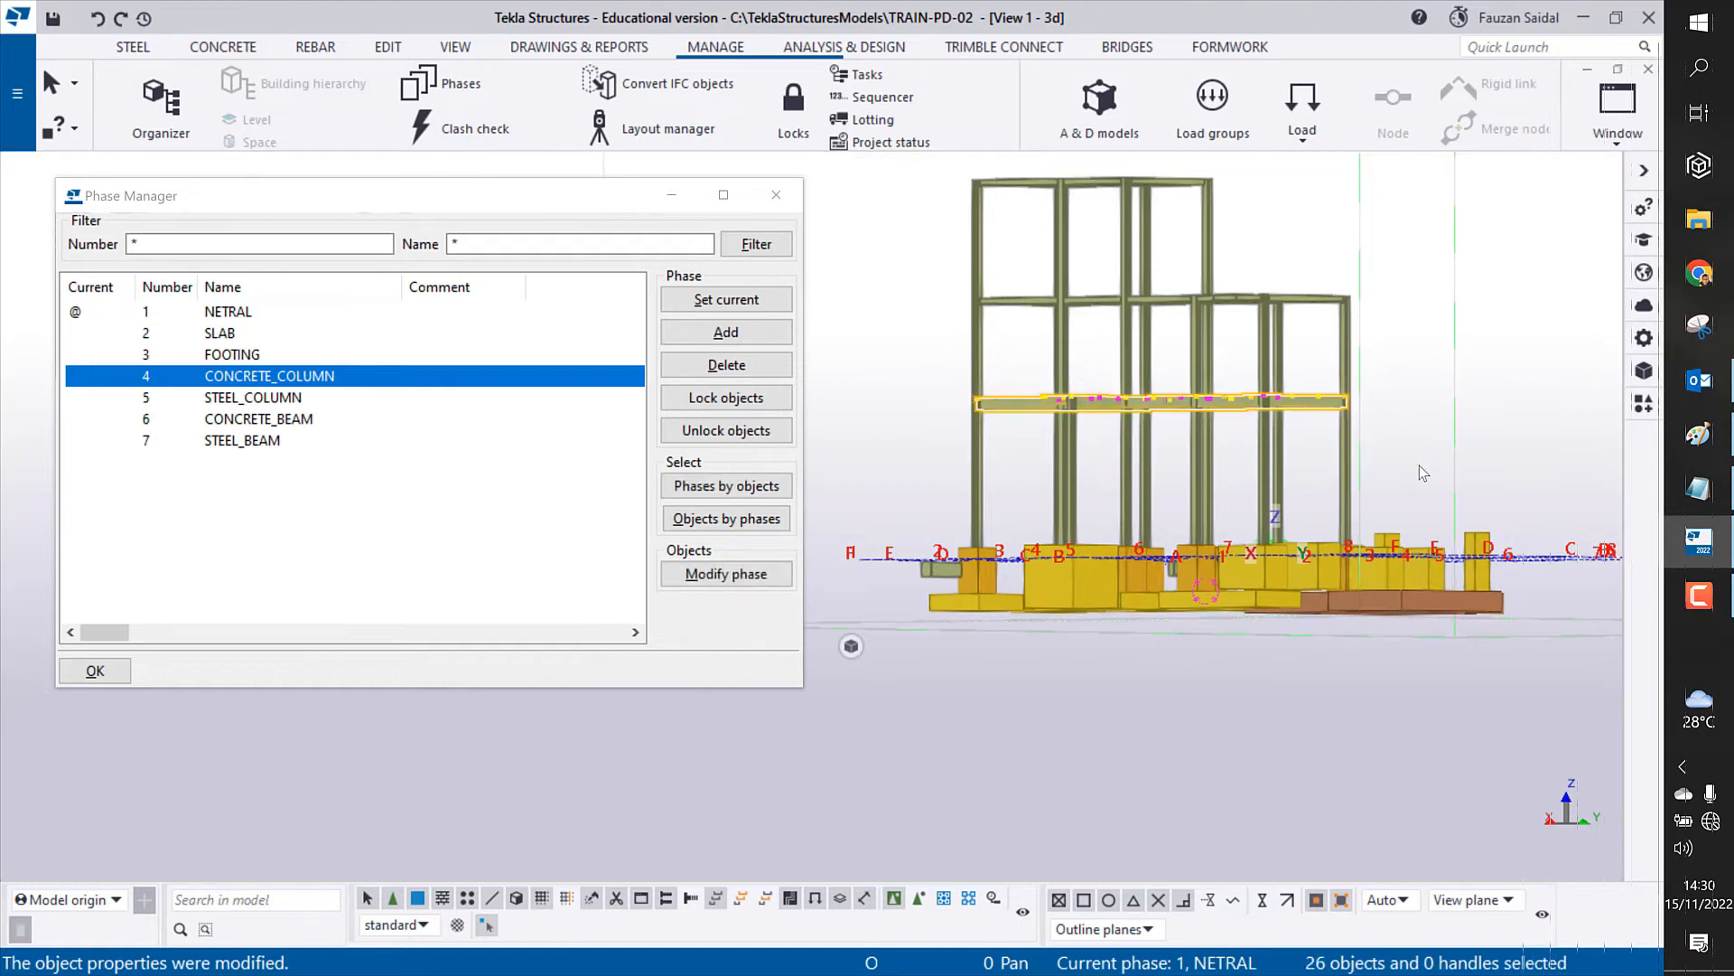
left_click(1418, 464)
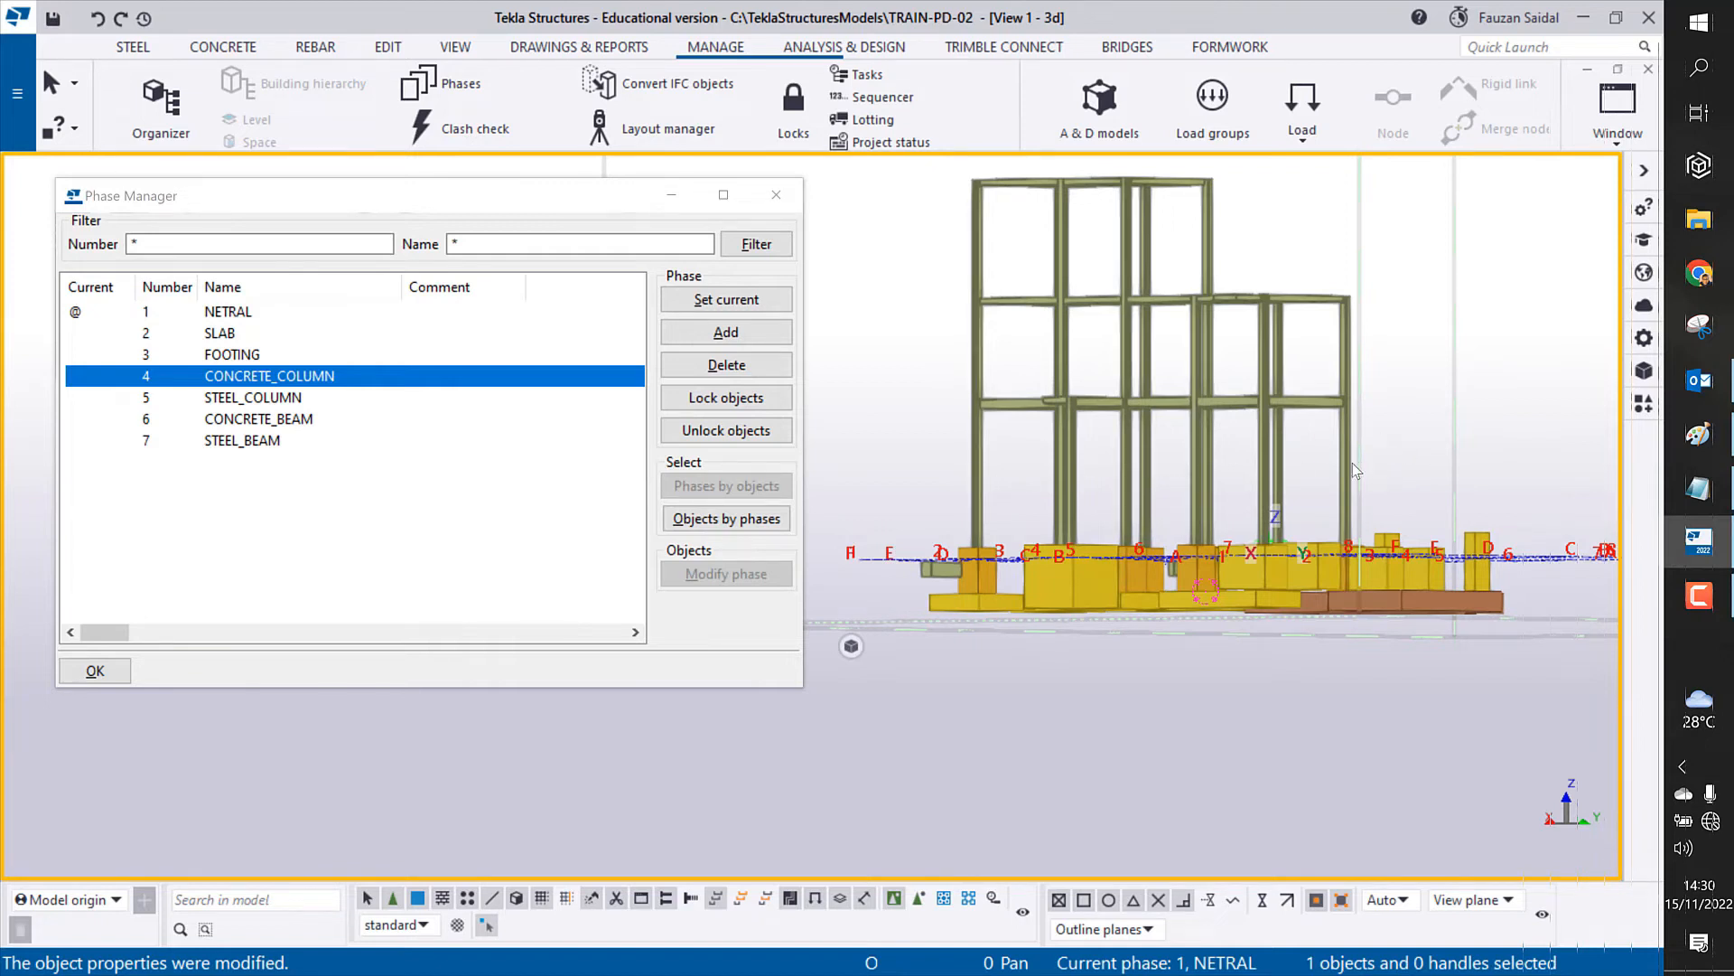
Step: Select all the steel columns in the model and assign them to the STEEL_COLUMN phase
middle_click_drag(1230, 466, 1369, 344, "ctrl")
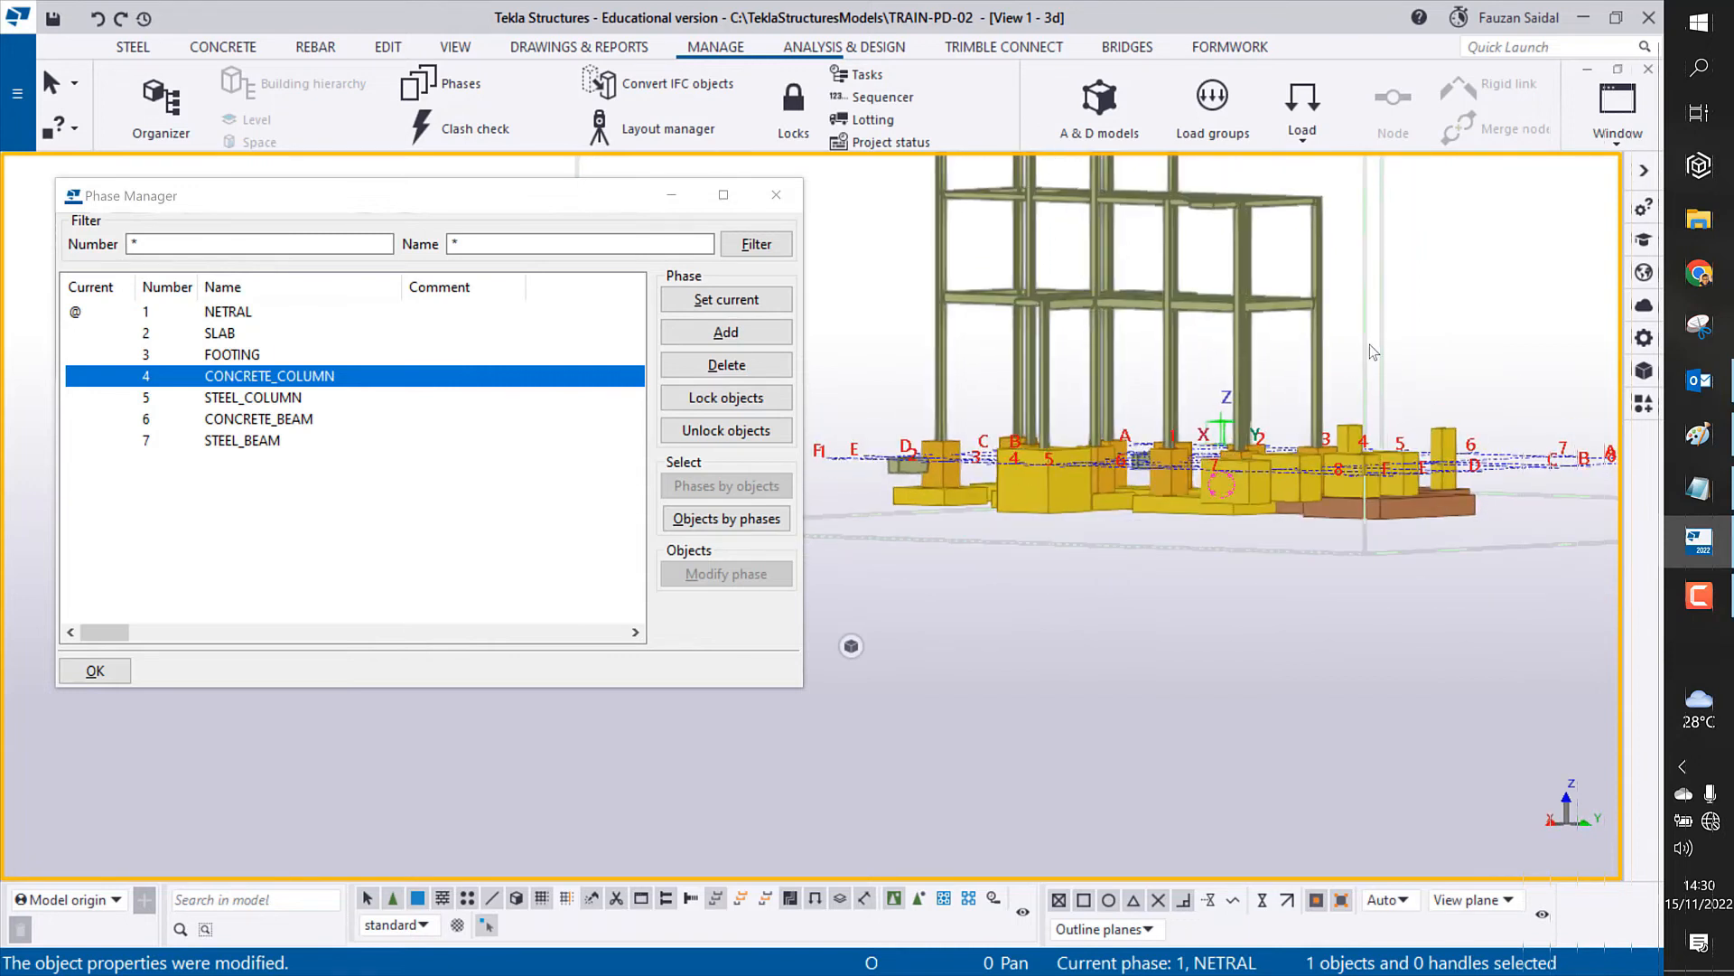
left_click(726, 519)
scroll(1063, 580, "down", 3)
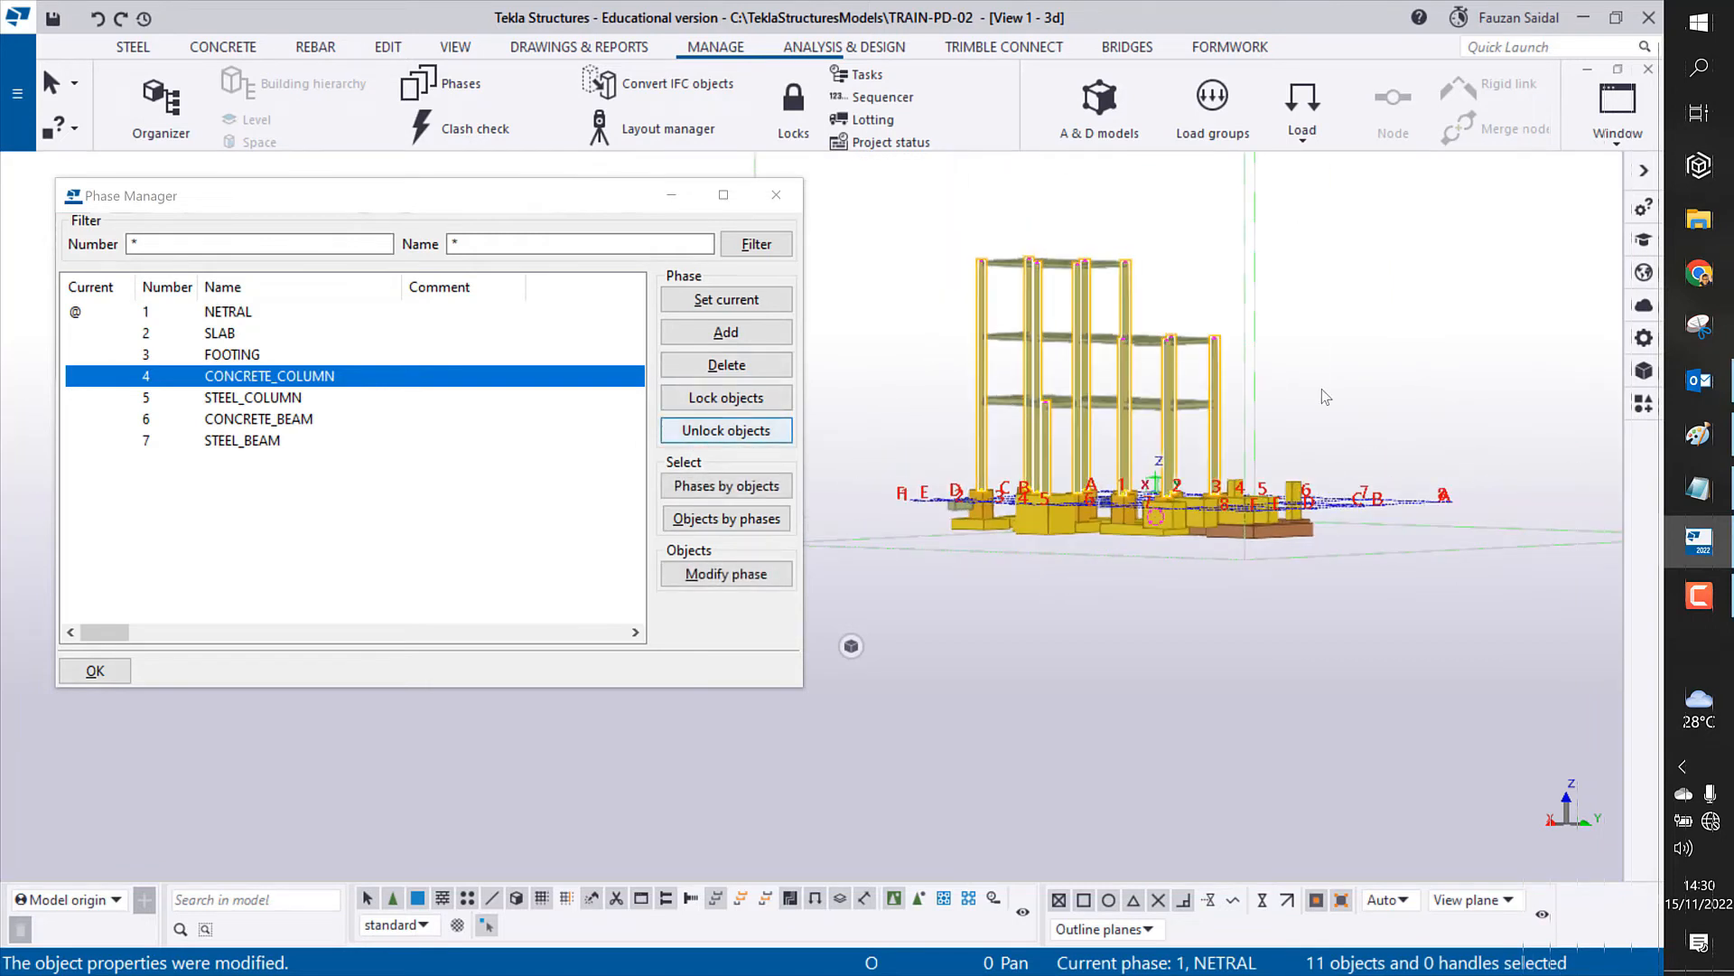
double_click(276, 405)
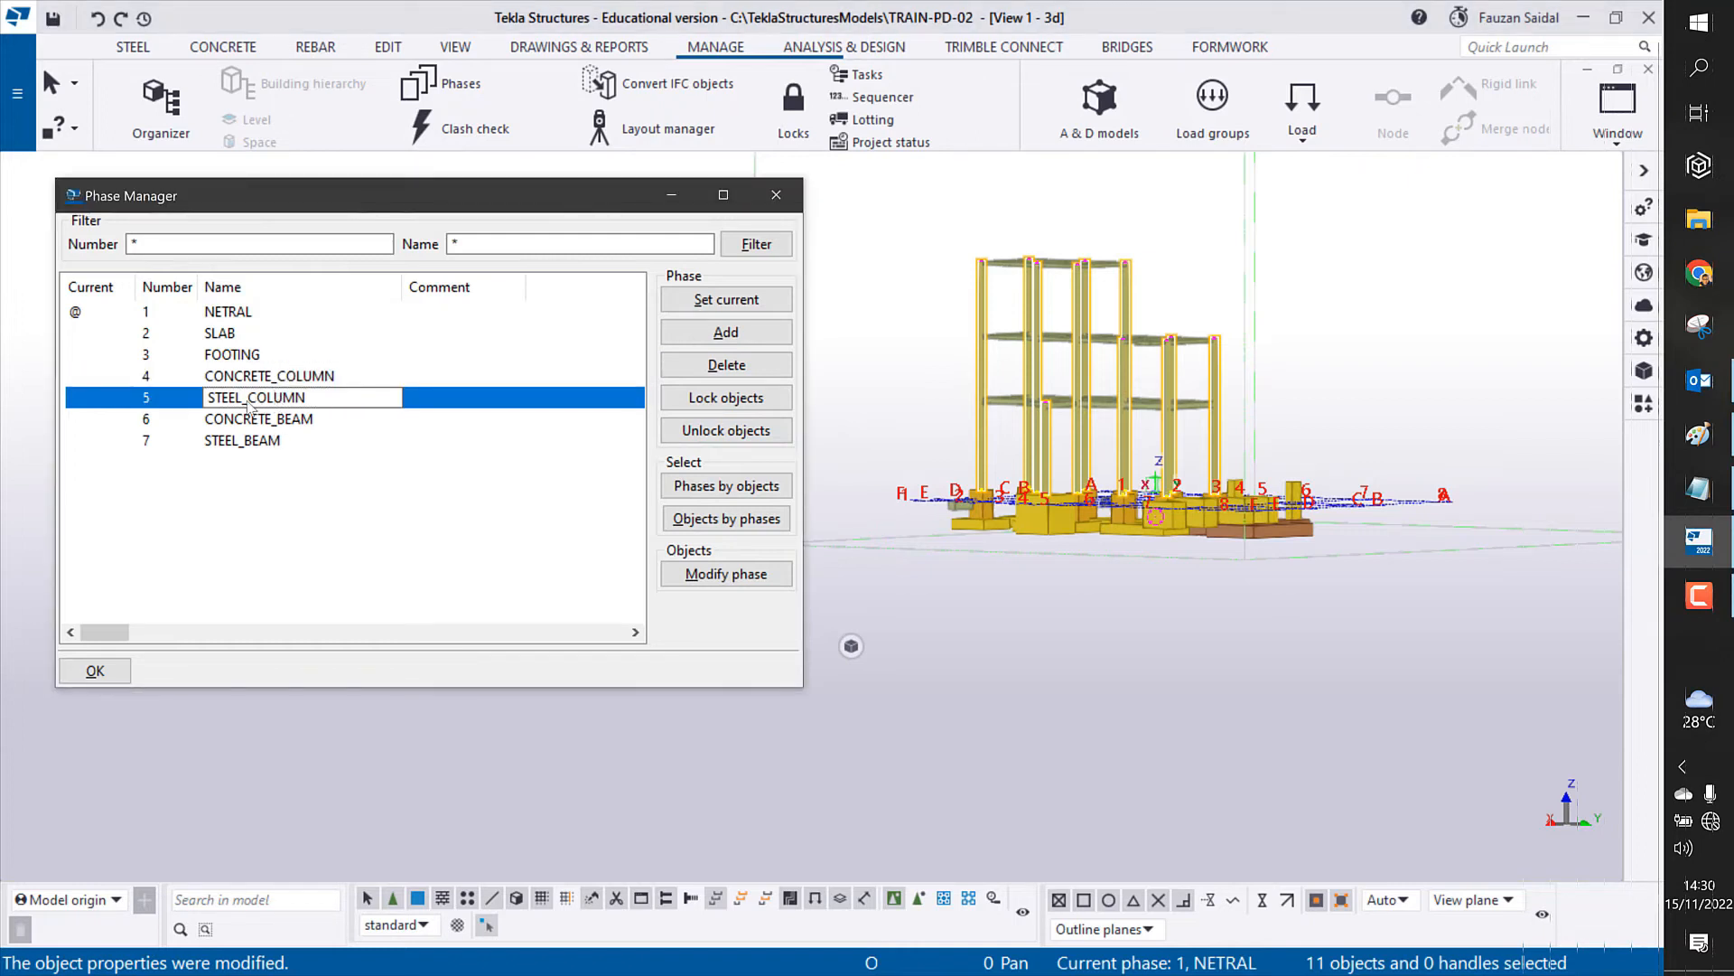
left_click(730, 576)
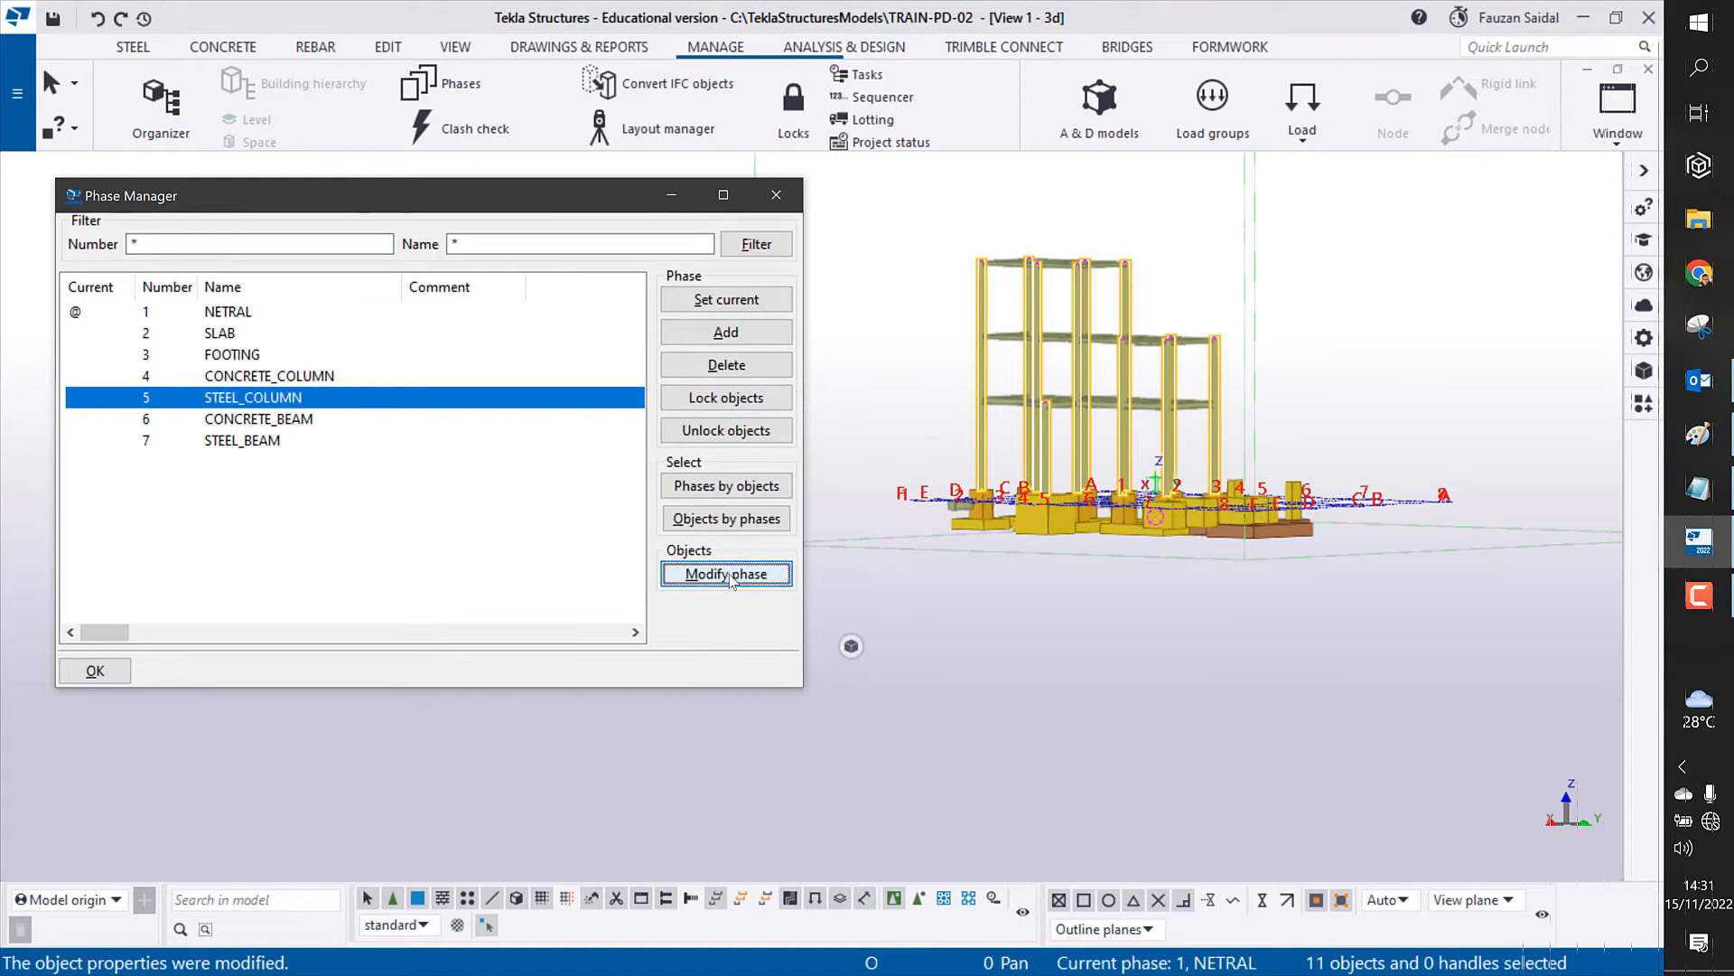
Step: Deselect the columns, reselect them through the STEEL_COLUMN phase to check the assignment, and clear the selection
left_click(987, 587)
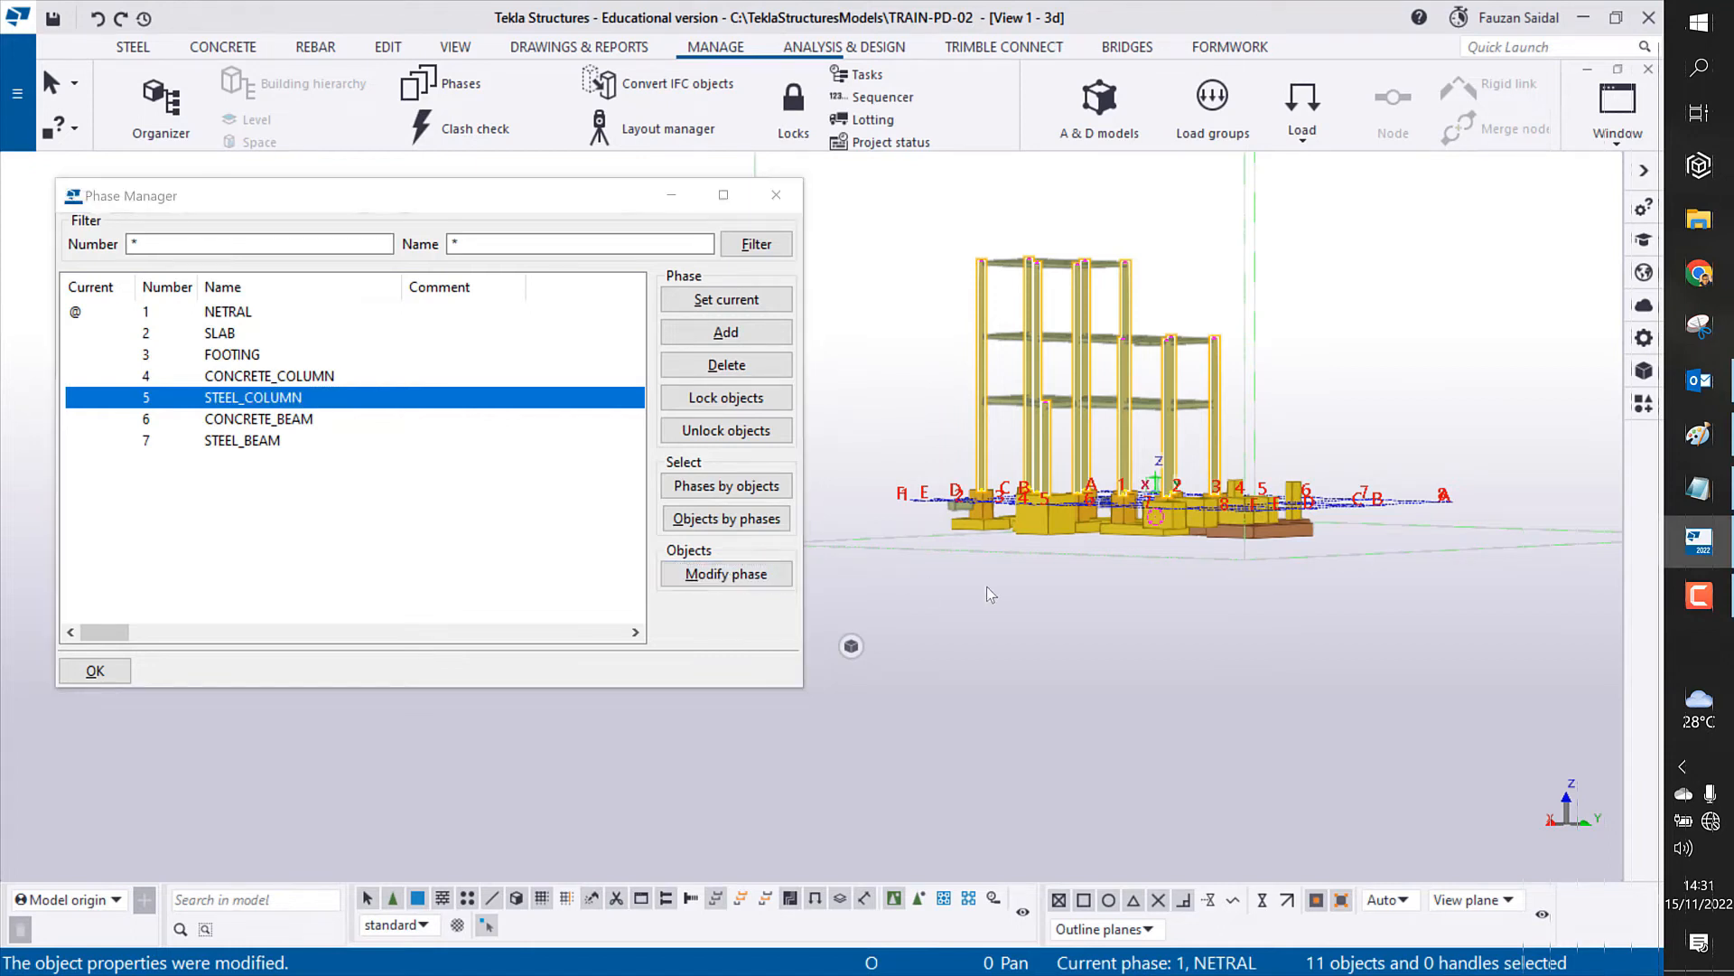
left_click(383, 472)
left_click(260, 397)
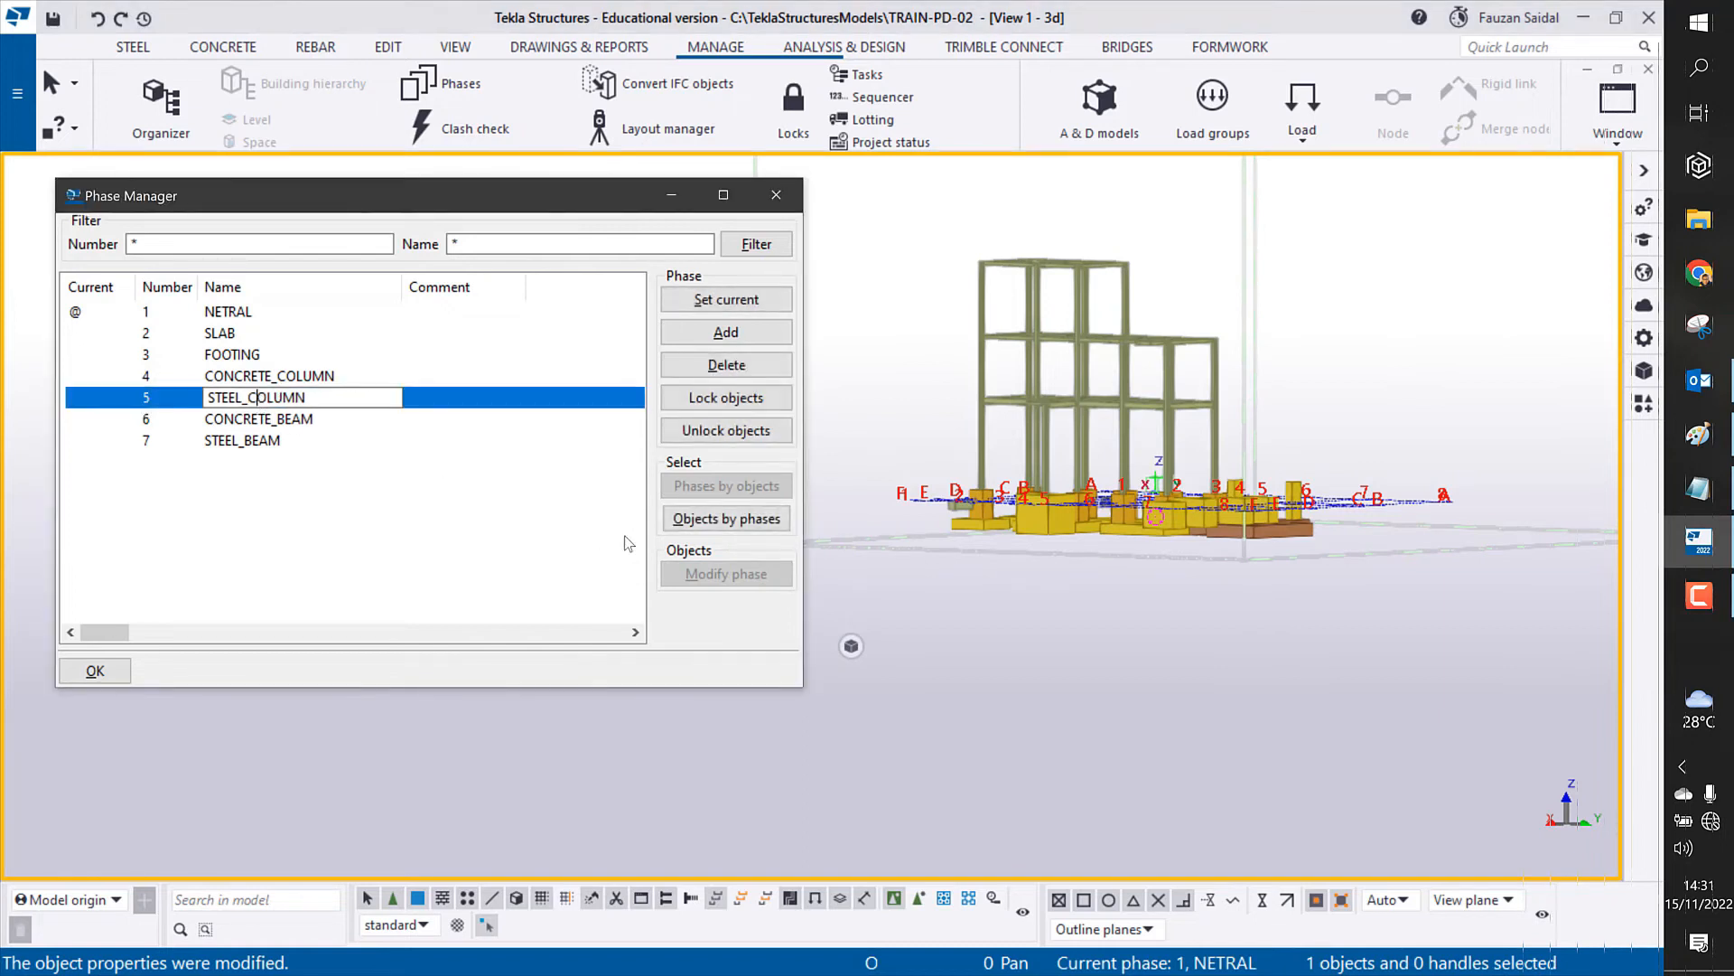
left_click(708, 520)
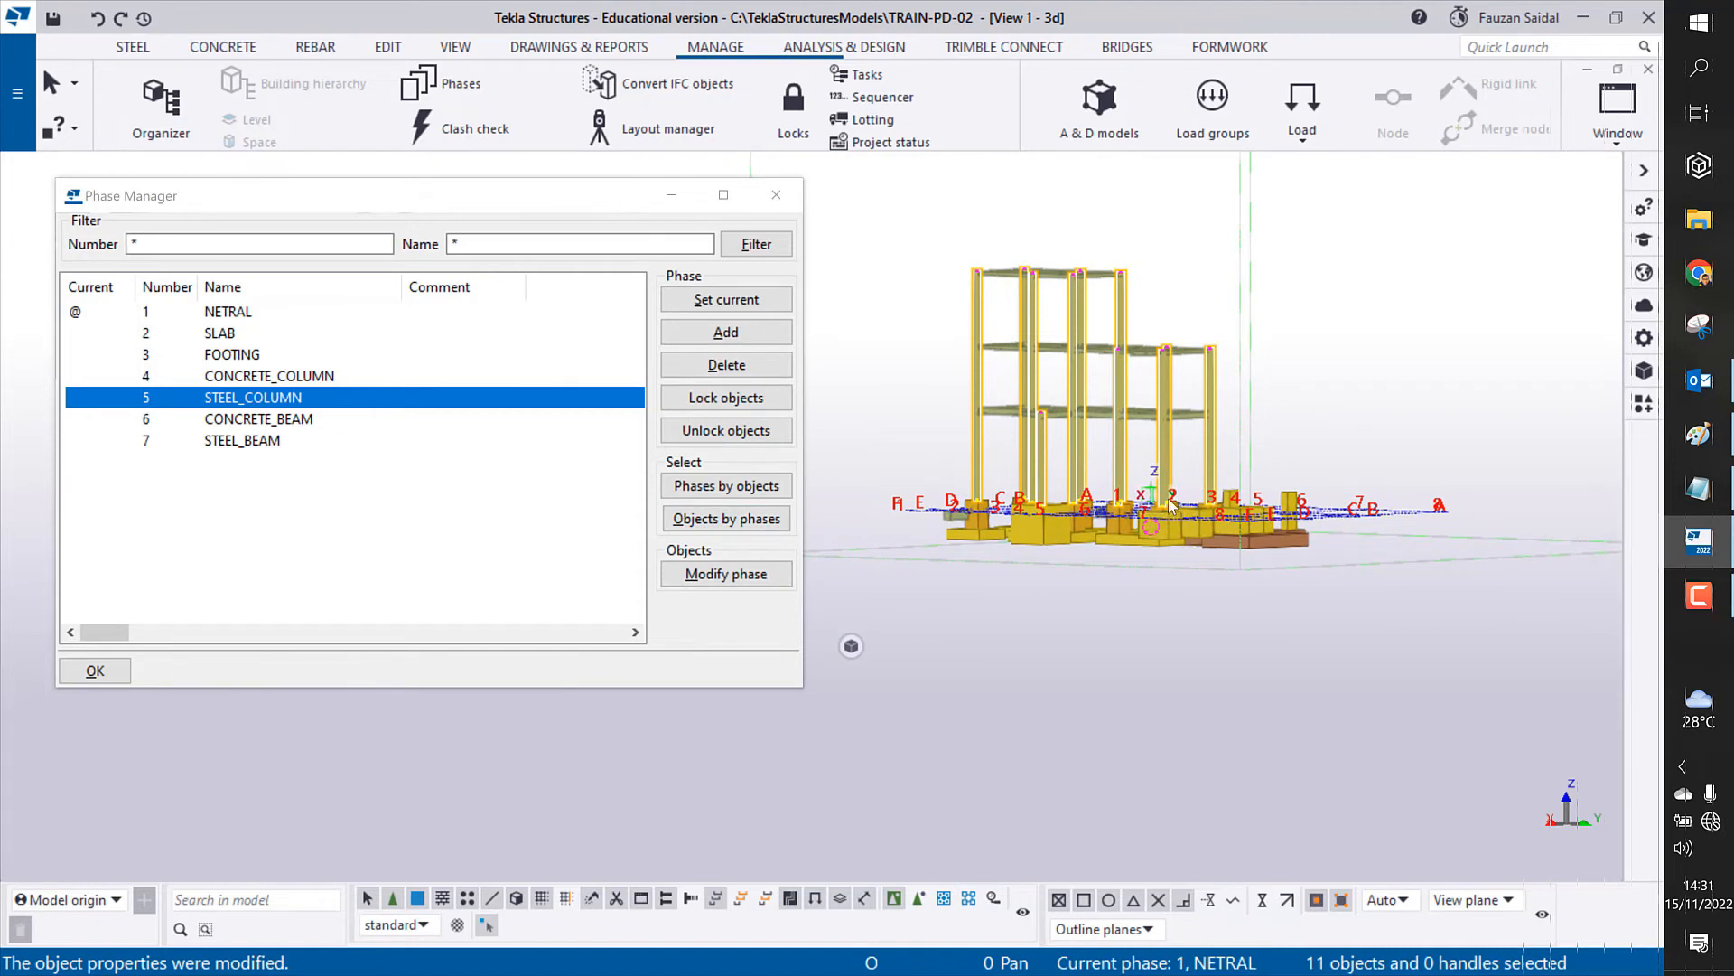
scroll(1084, 516, "up", 2)
scroll(1113, 503, "down", 2)
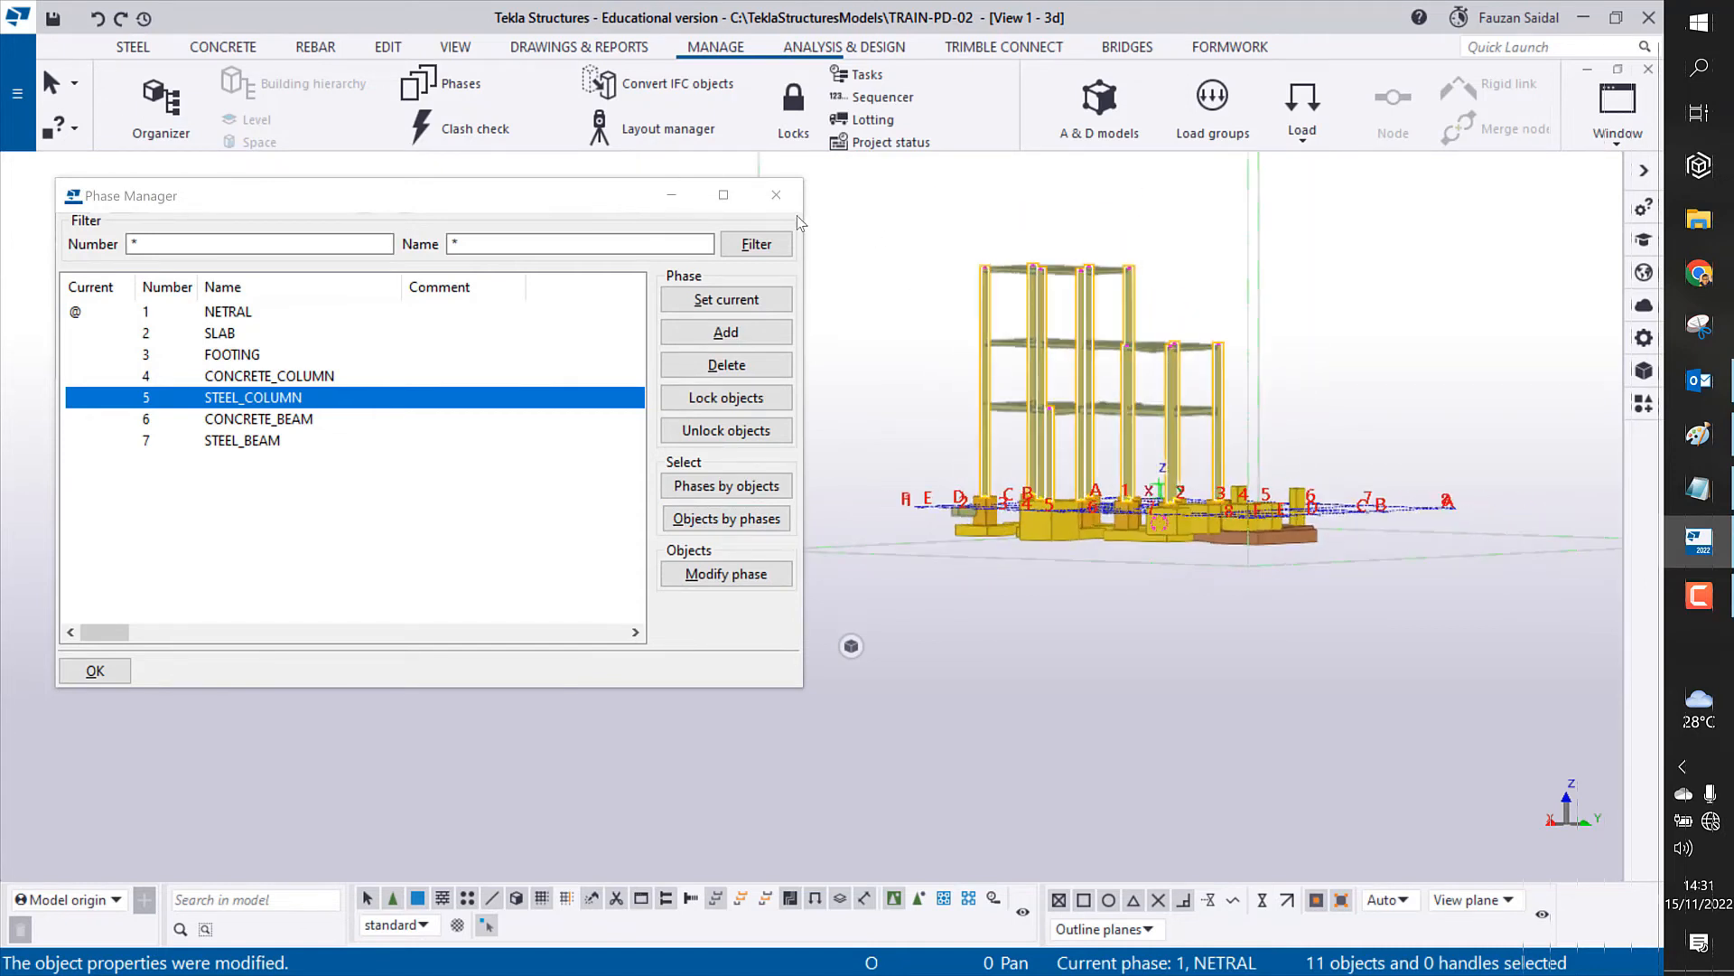
left_click(878, 235)
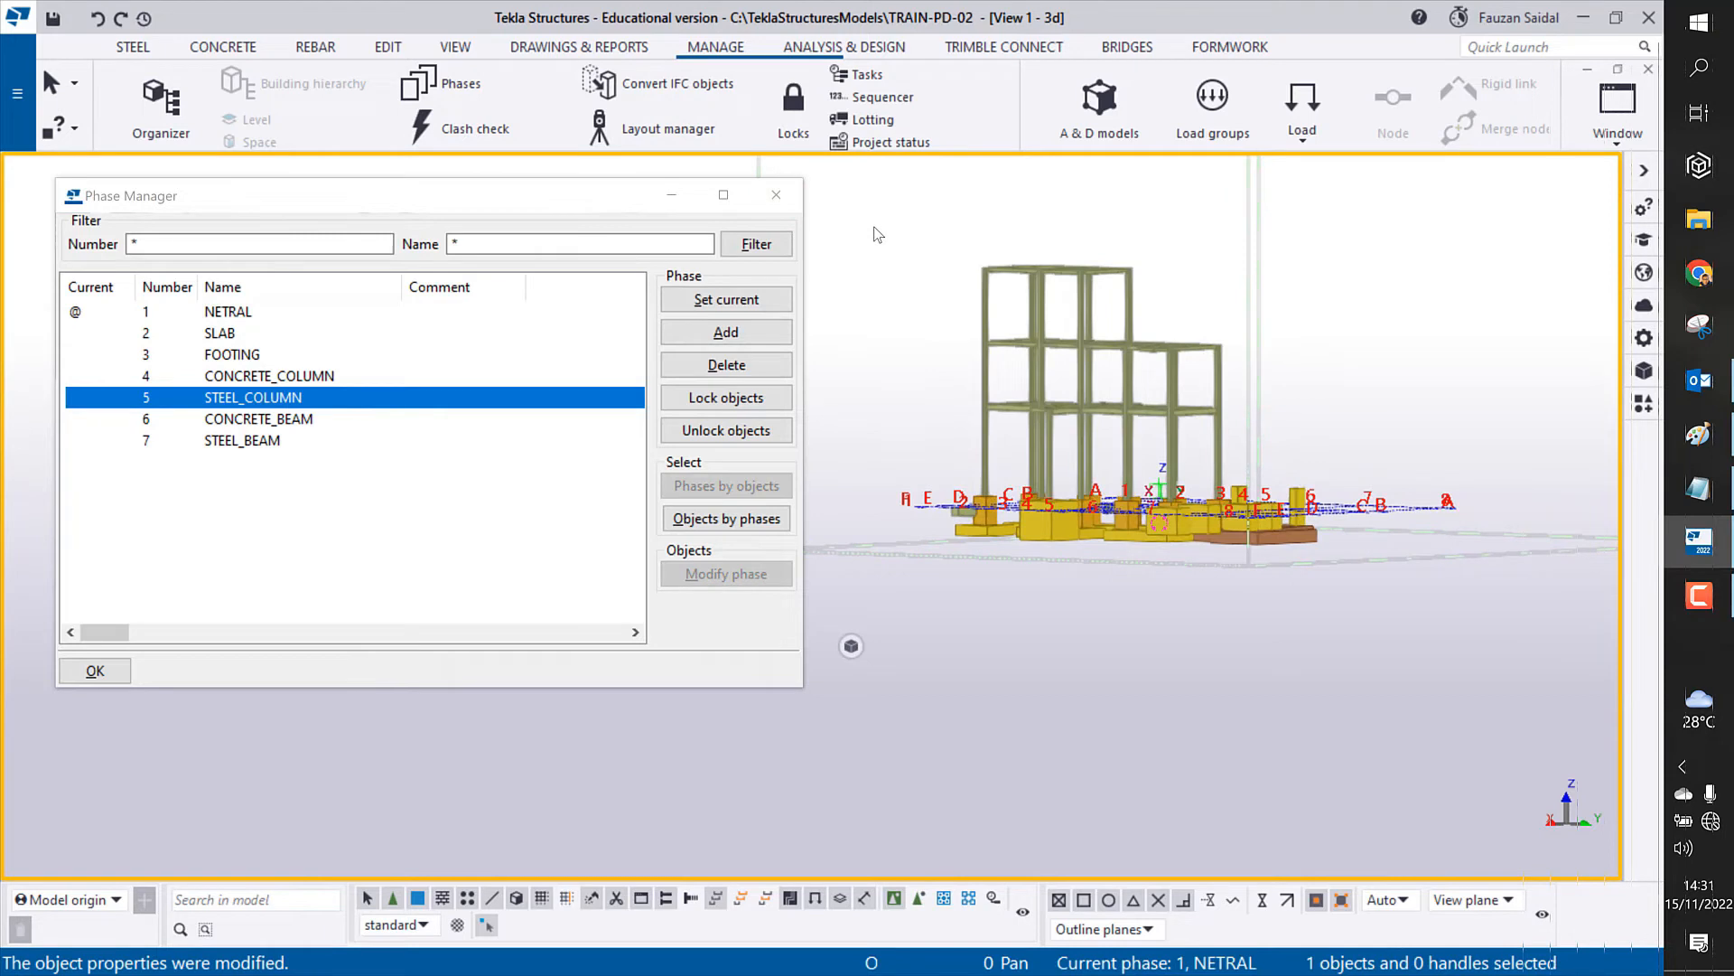
Step: Close the Phase Manager, make a crossing selection of all the steel columns from the side, and deselect them
left_click(775, 194)
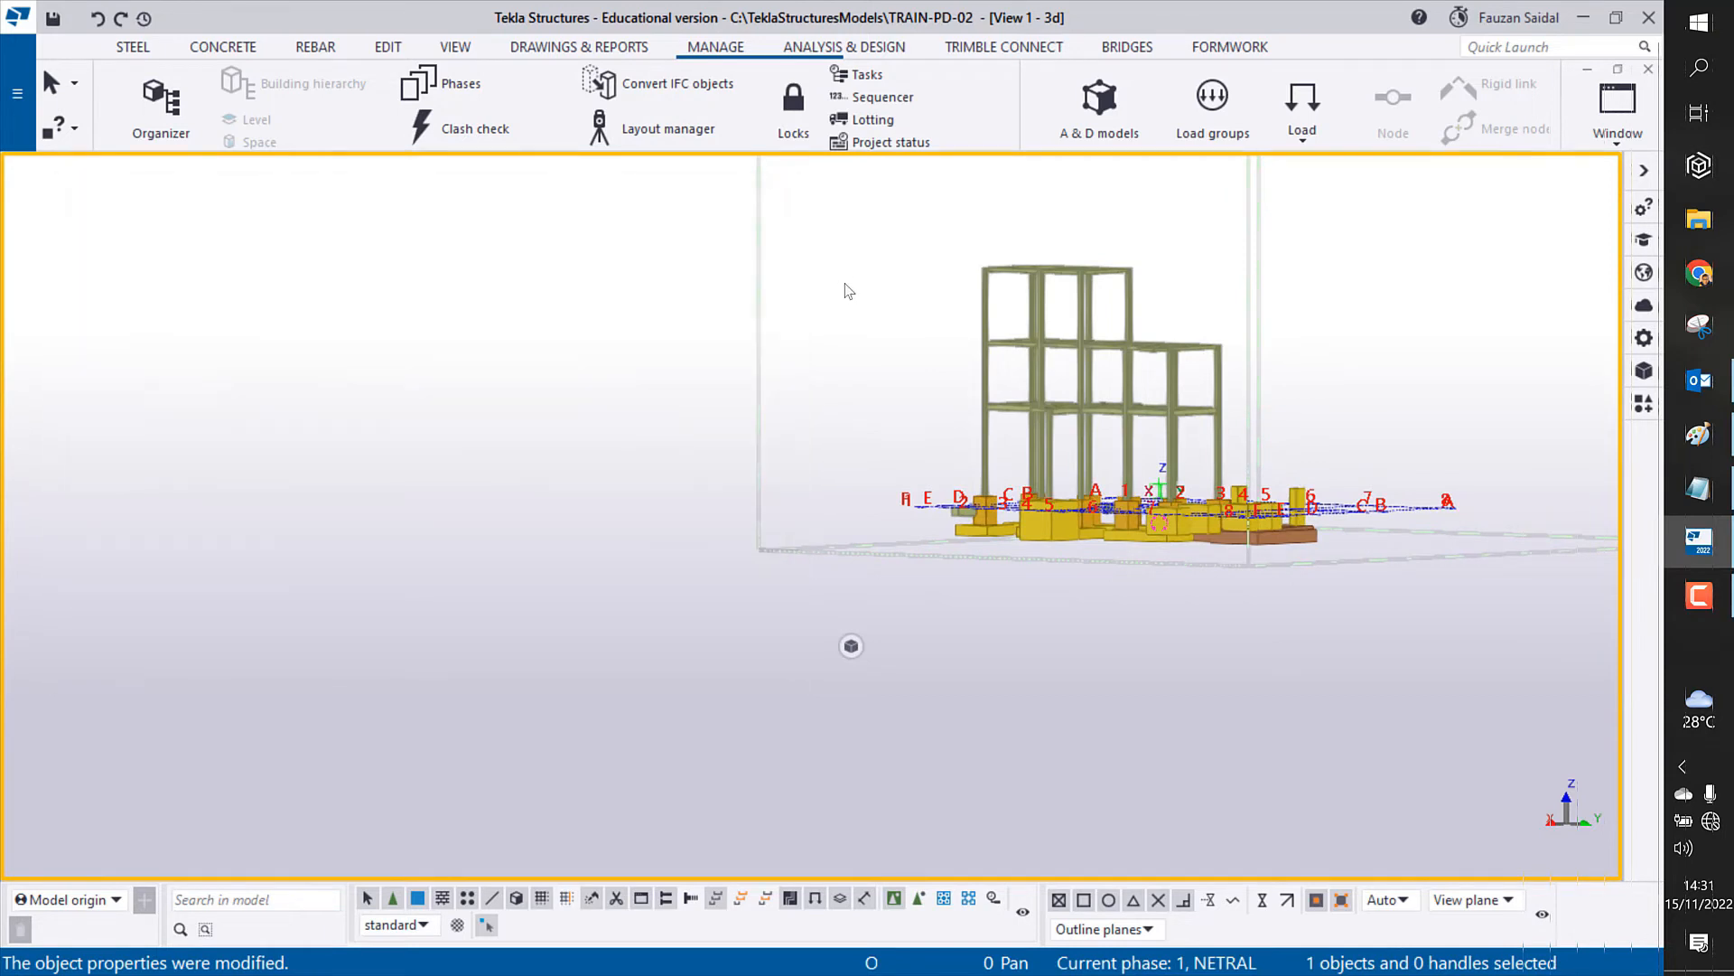
scroll(1019, 502, "up", 5)
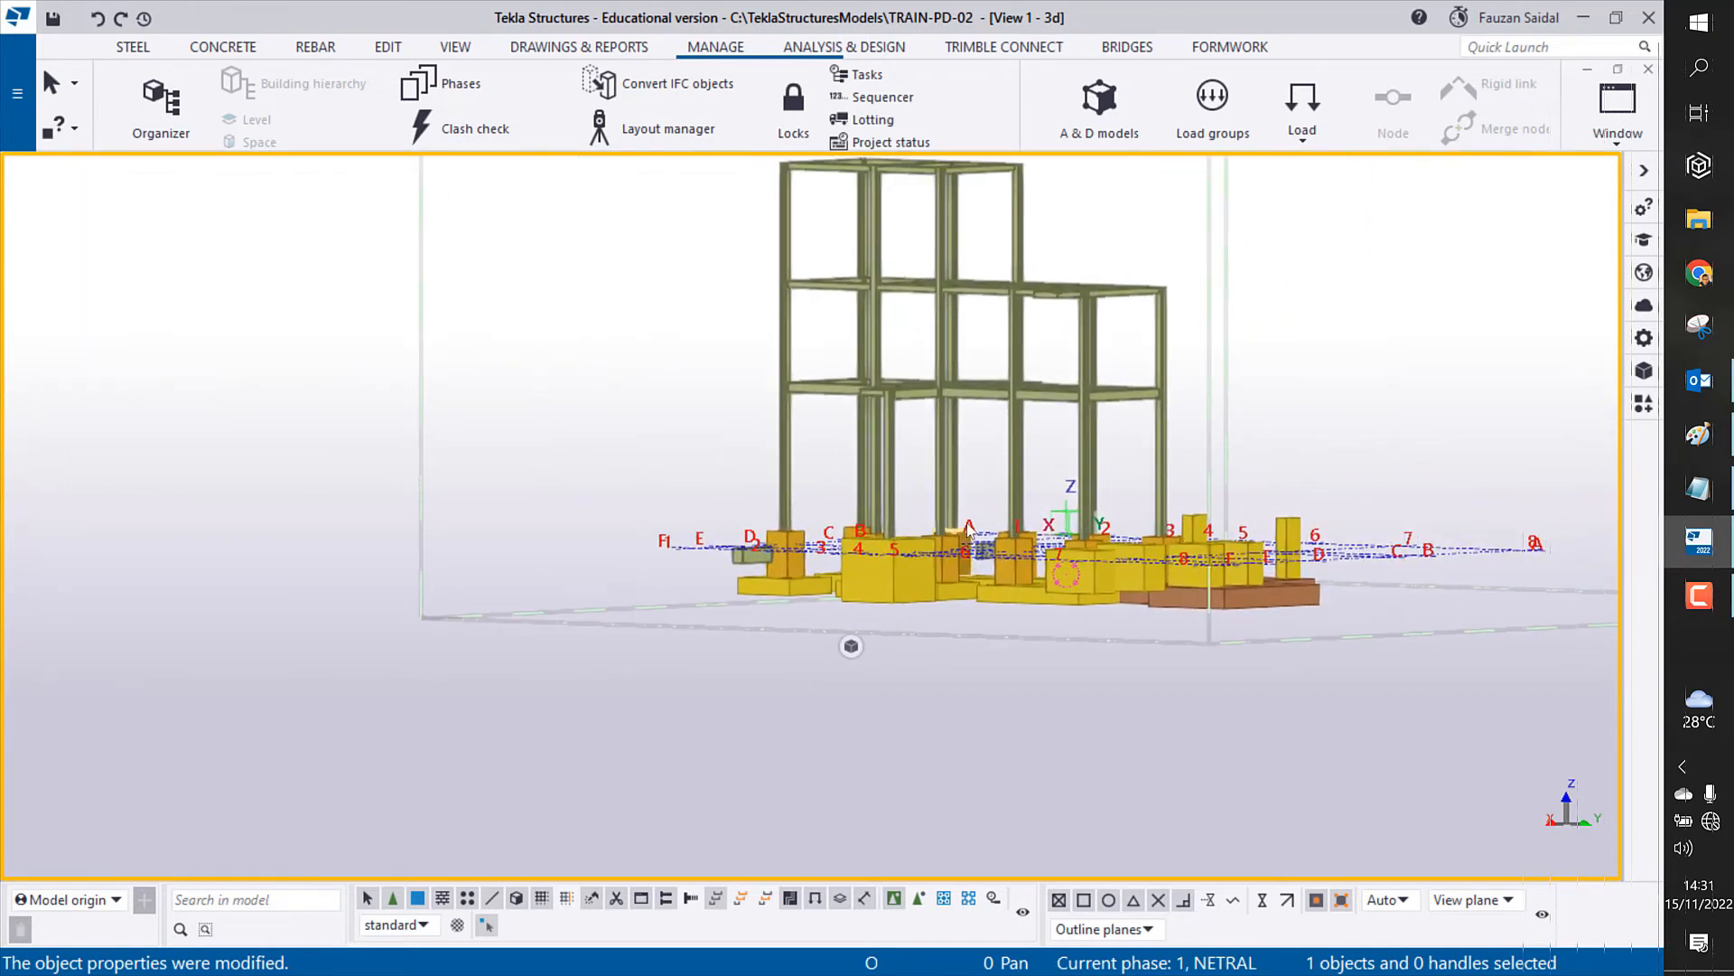
mouse_move(969, 496)
middle_mouse_down("ctrl")
mouse_move(971, 553)
mouse_move(974, 519)
middle_mouse_up("ctrl")
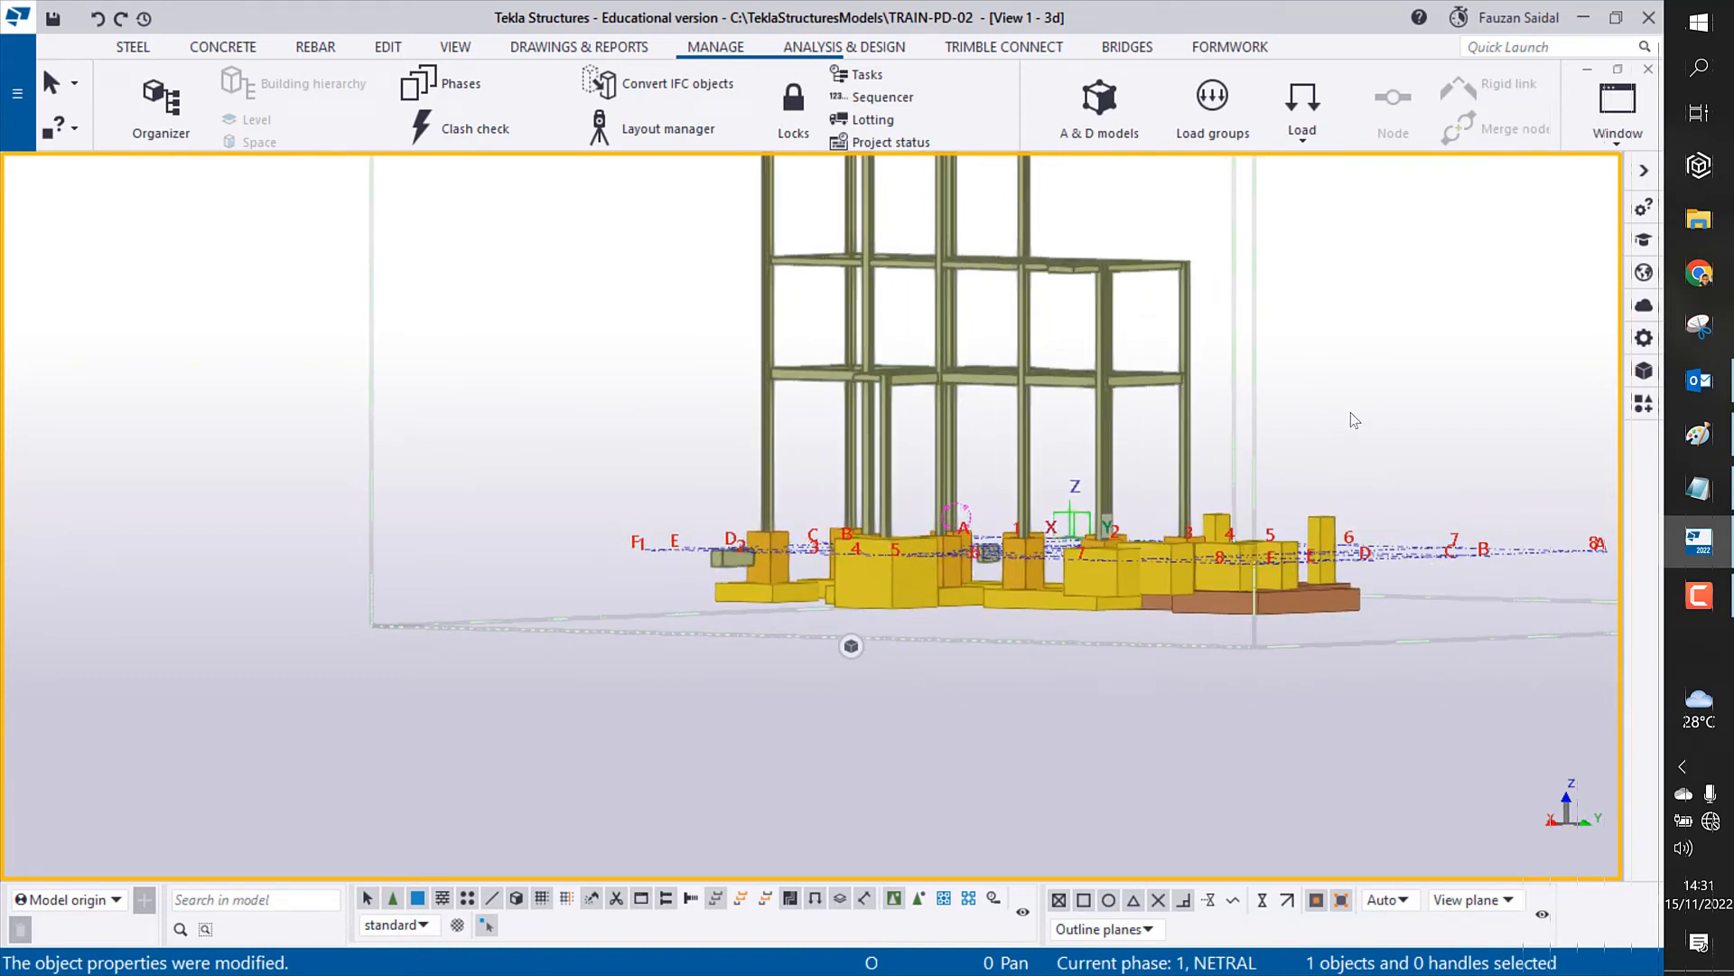
left_click_drag(1336, 411, 444, 582)
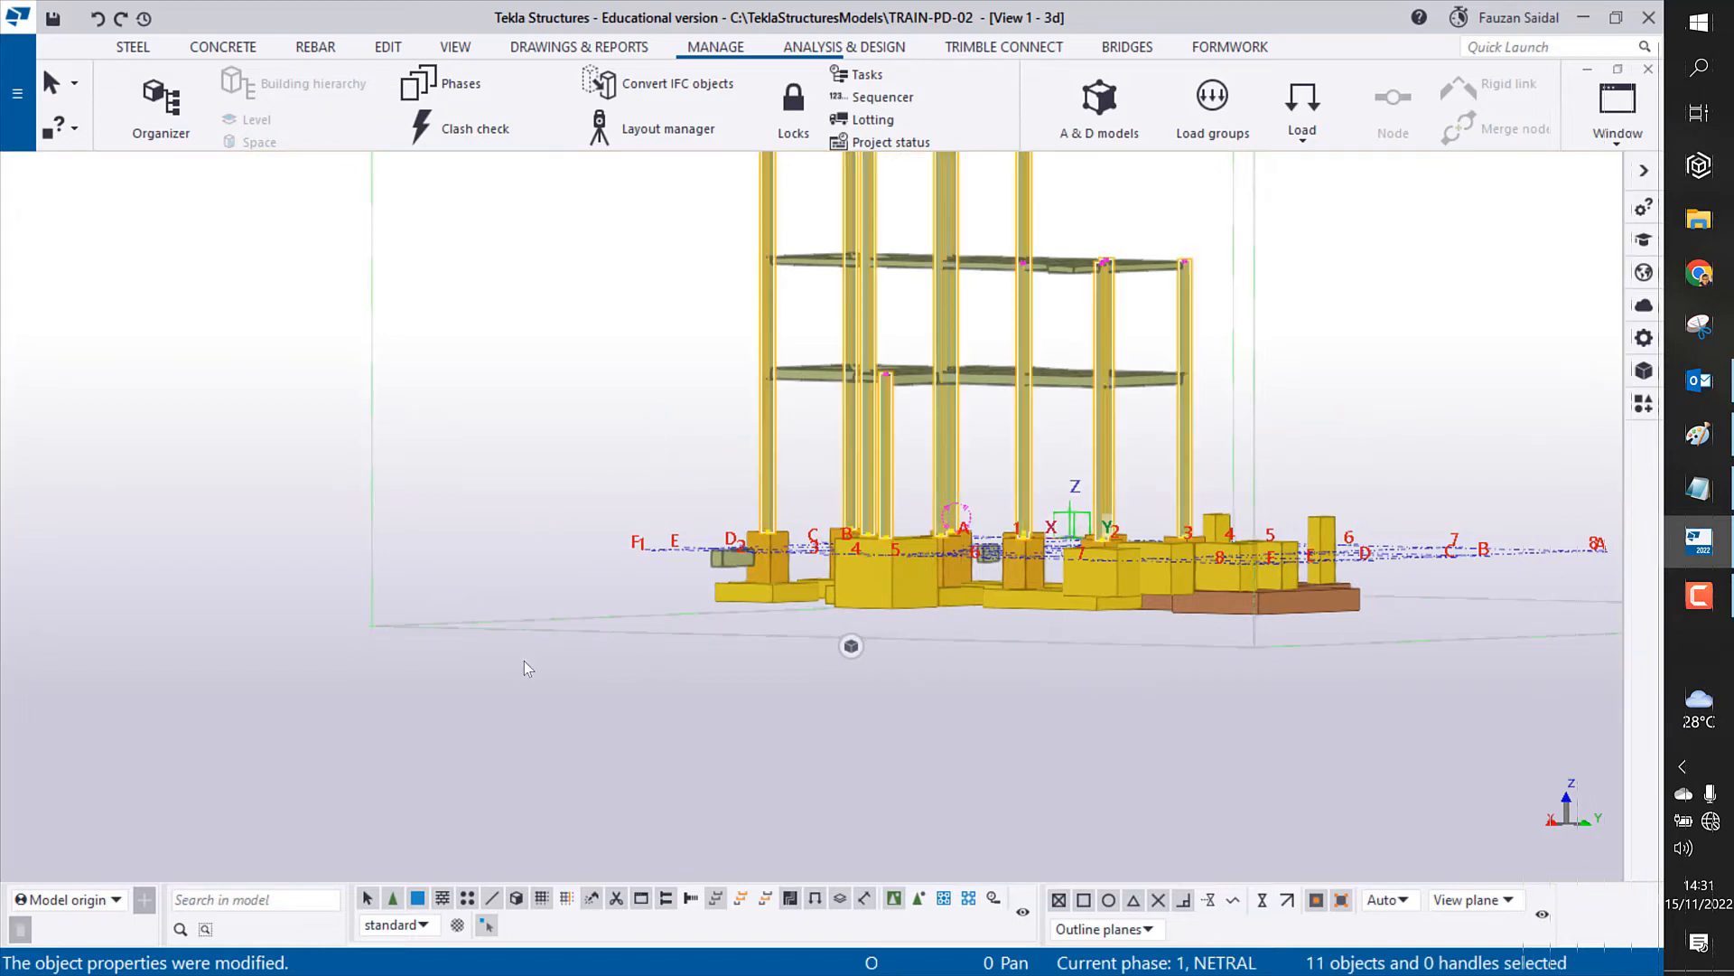
scroll(542, 670, "down", 3)
scroll(562, 684, "up", 2)
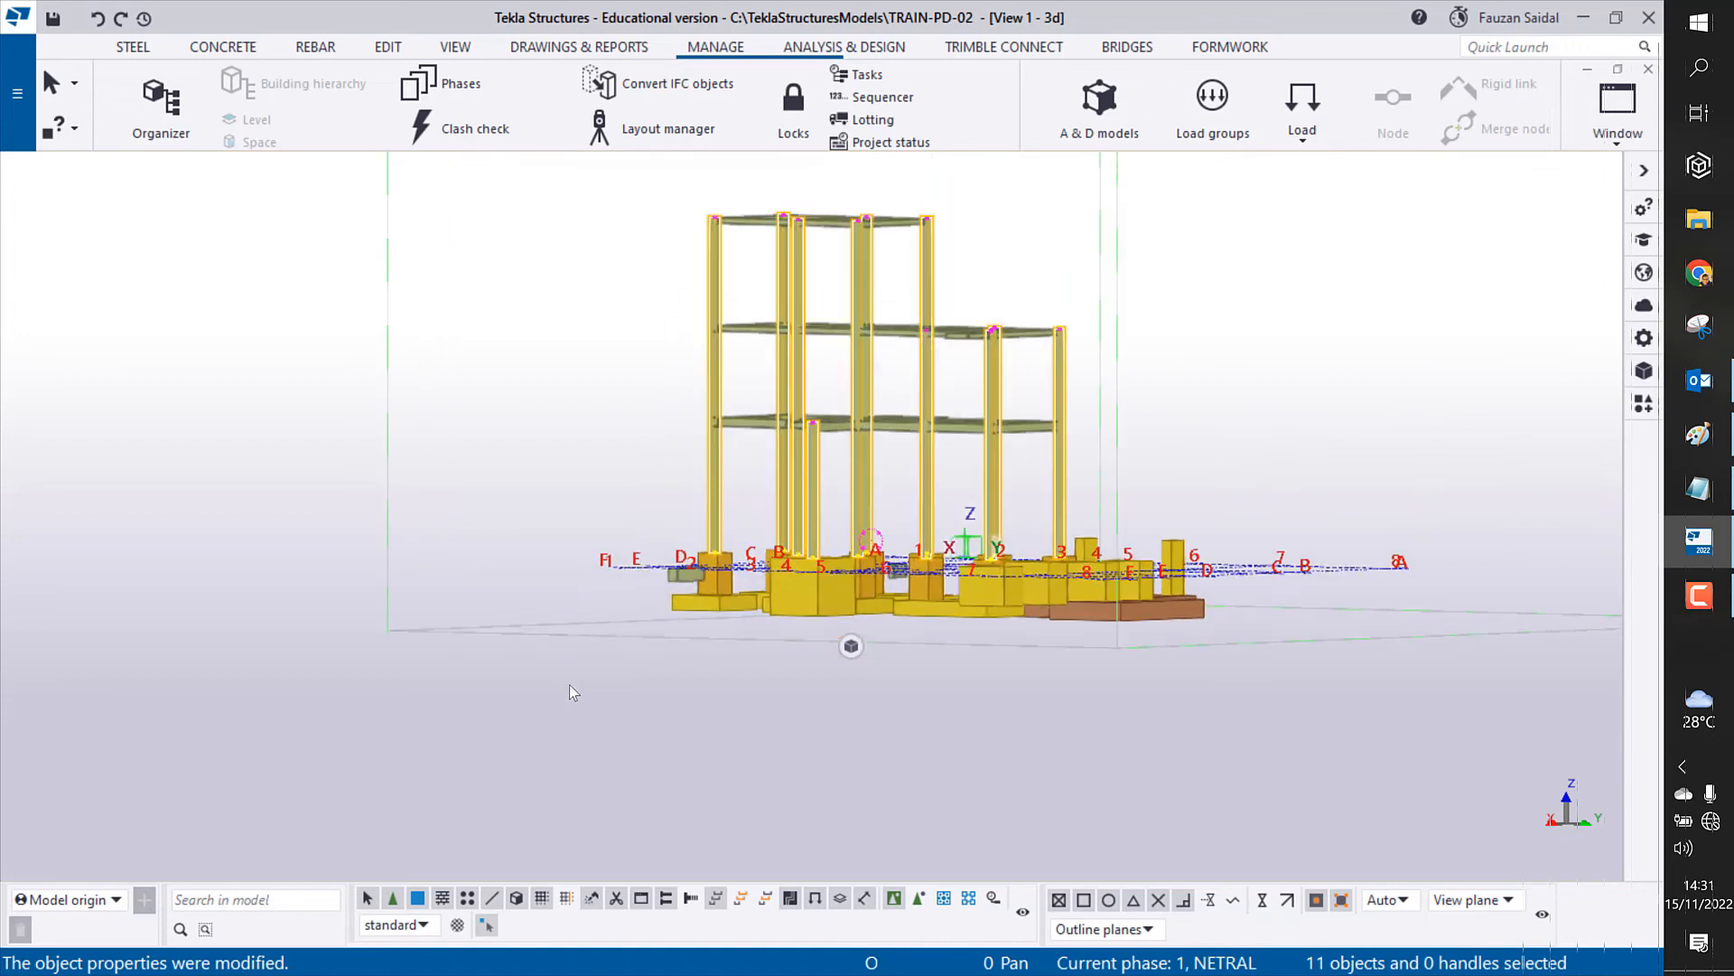
left_click(1179, 452)
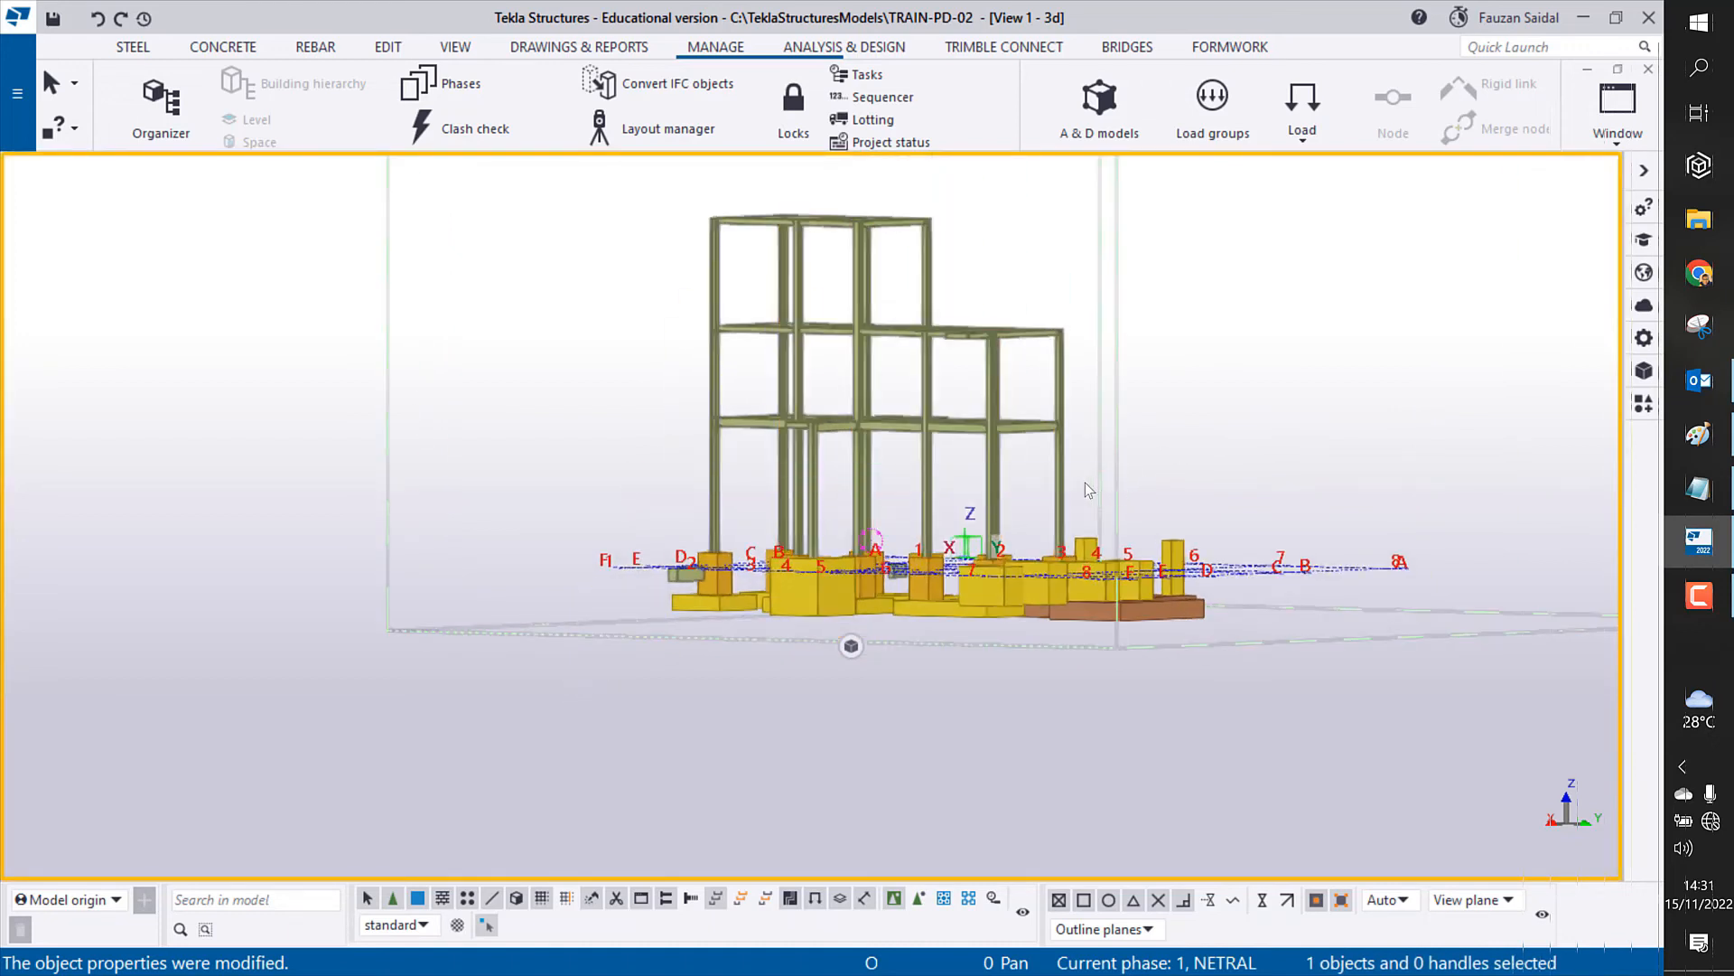
Step: Select the lowest beam level with an enclosing area, clear it, and make a crossing selection of the steel columns
left_click_drag(598, 368, 1144, 466)
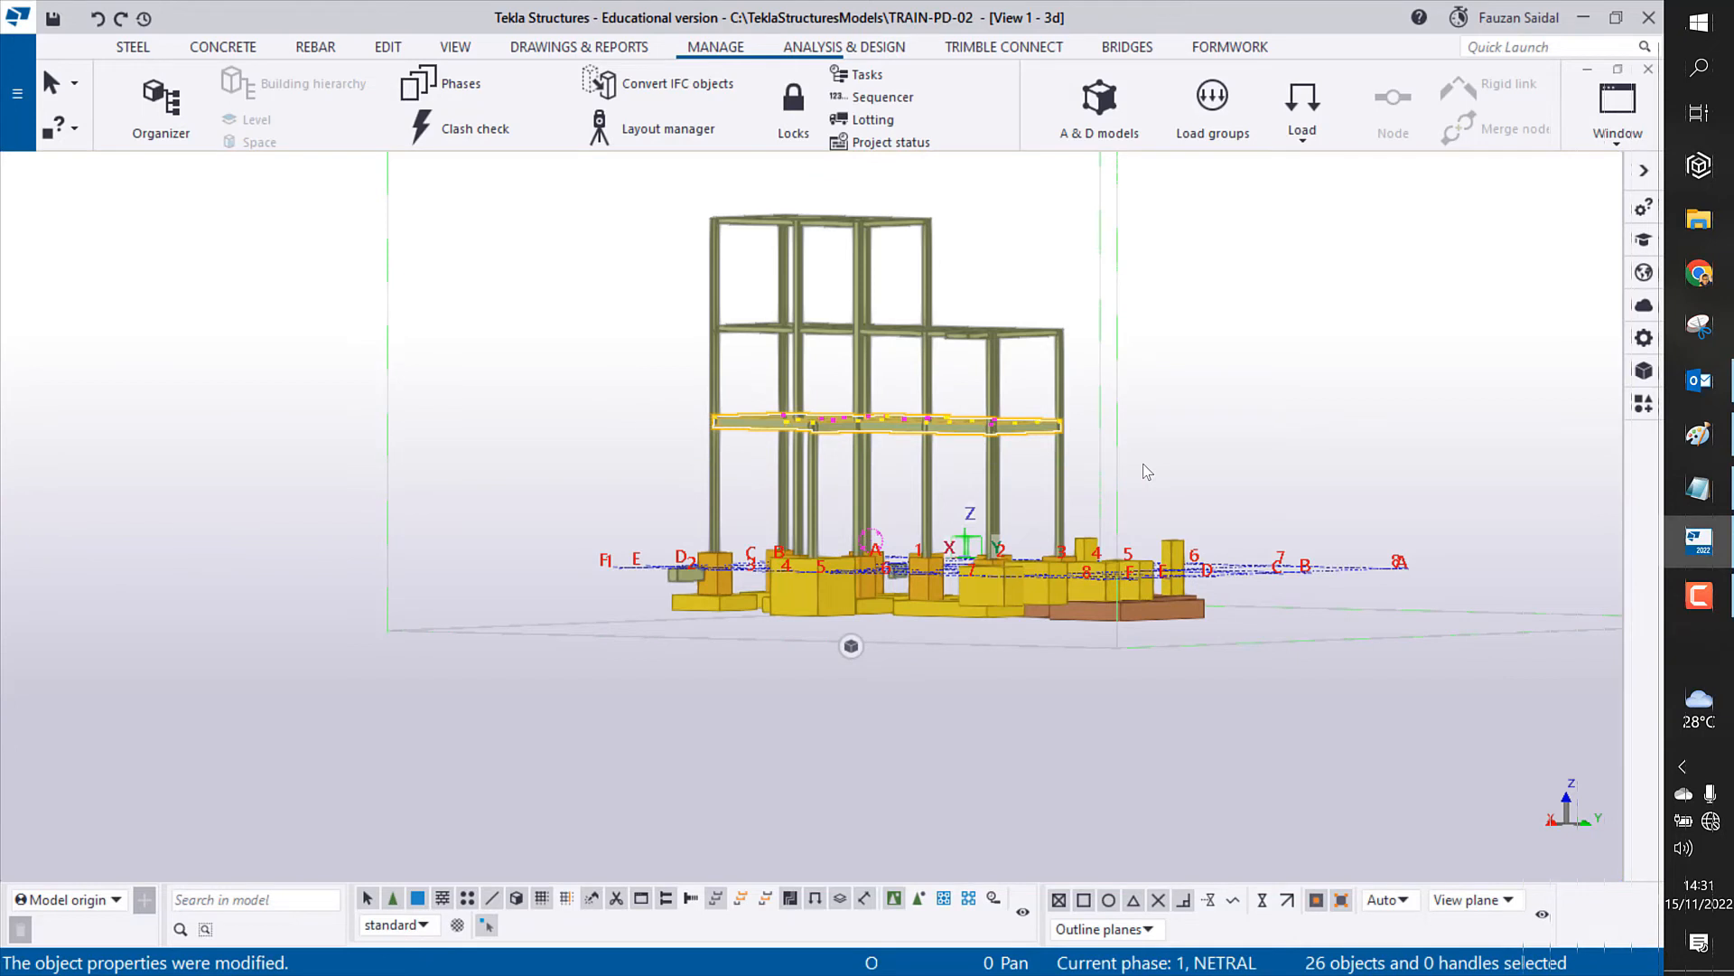
left_click(1146, 471)
left_click_drag(1175, 471, 671, 489)
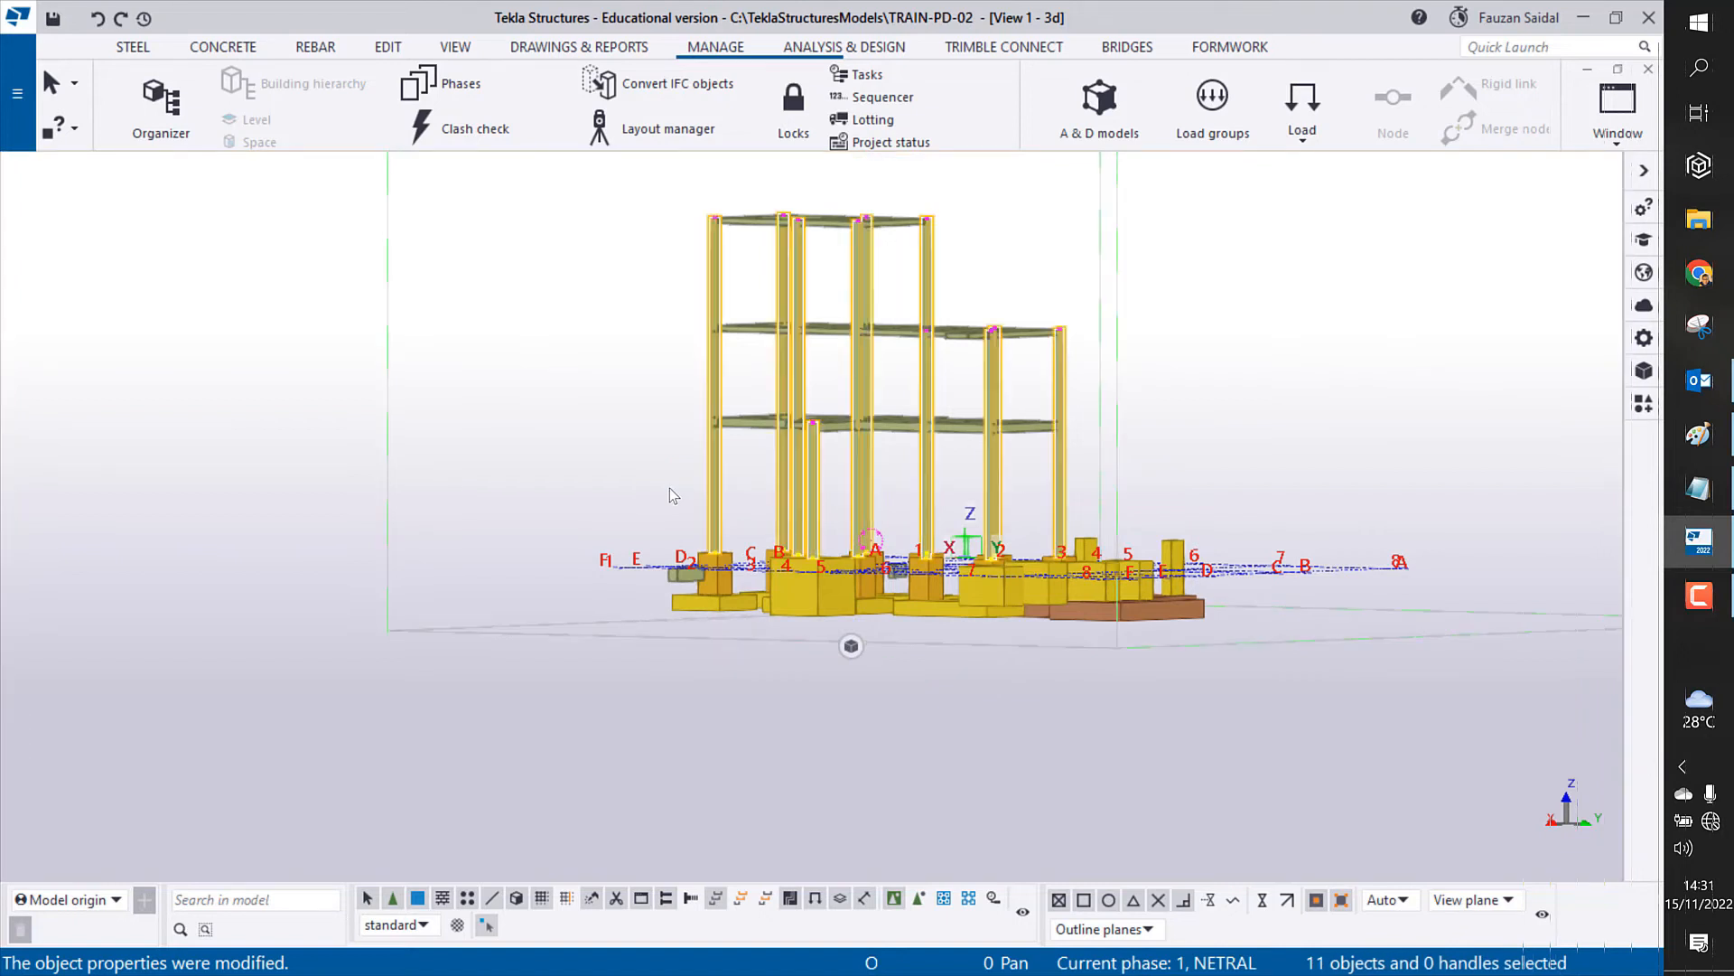
Step: Reselect all the steel columns with a crossing area, assign them to the STEEL_COLUMN phase, and clear the selection
left_click(1076, 478)
left_click_drag(1075, 477, 638, 492)
left_click(419, 83)
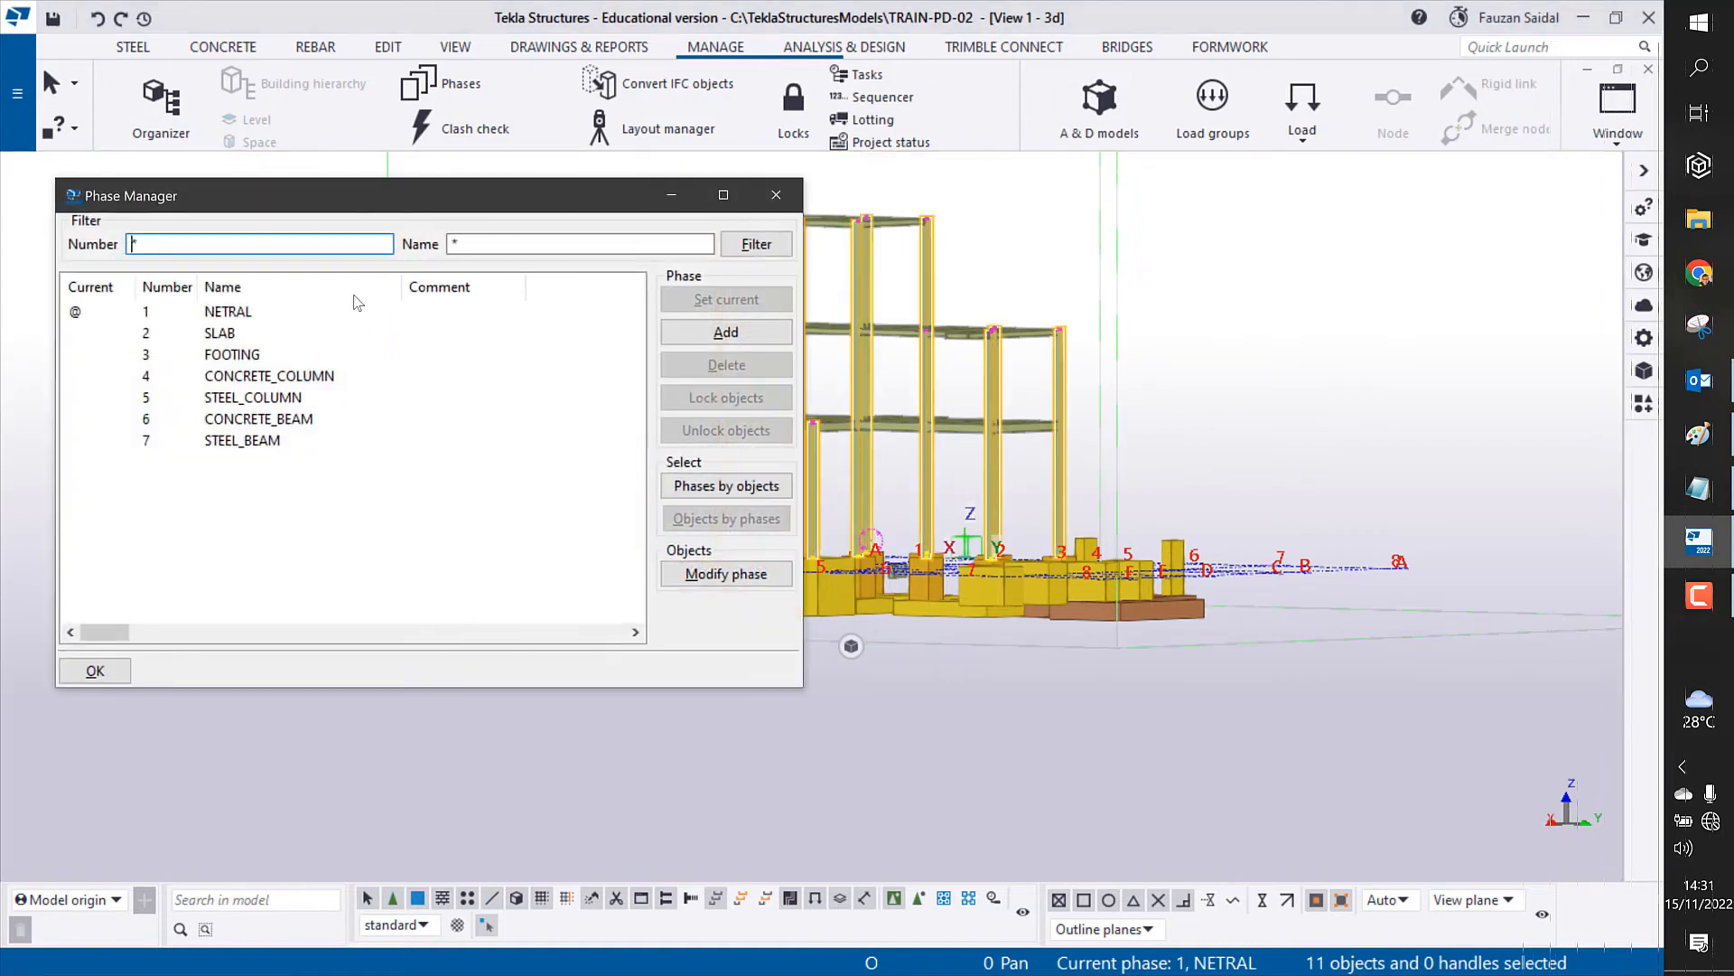
left_click(258, 399)
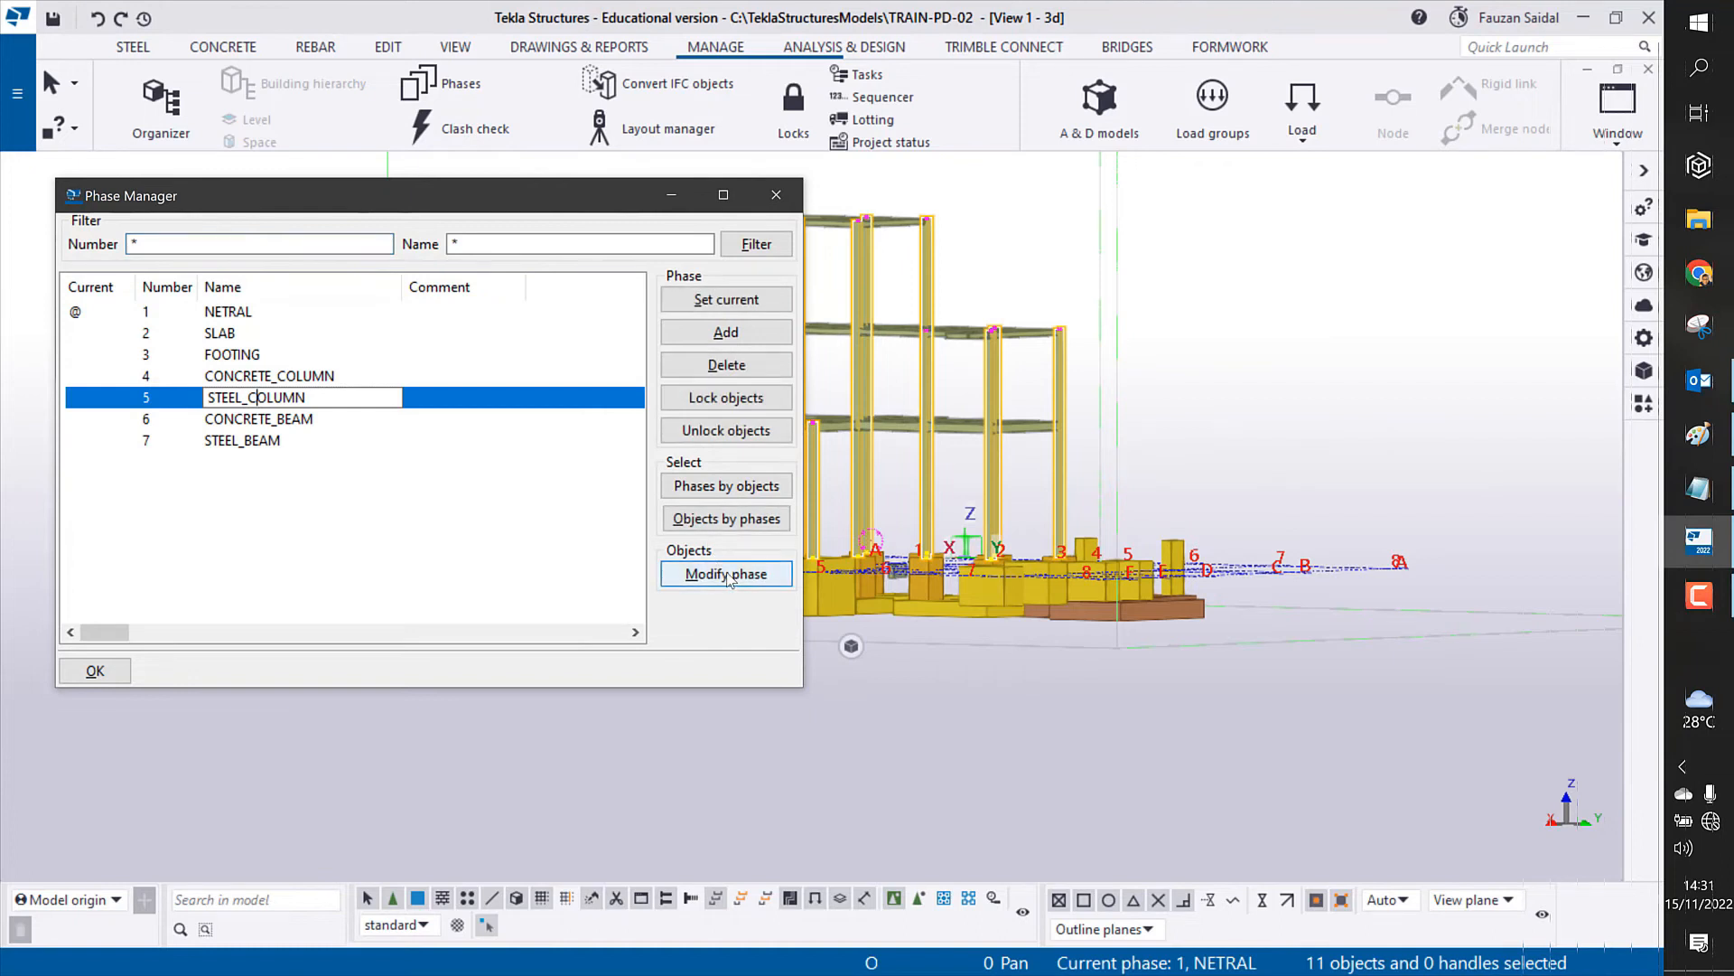
left_click(728, 574)
left_click(1315, 384)
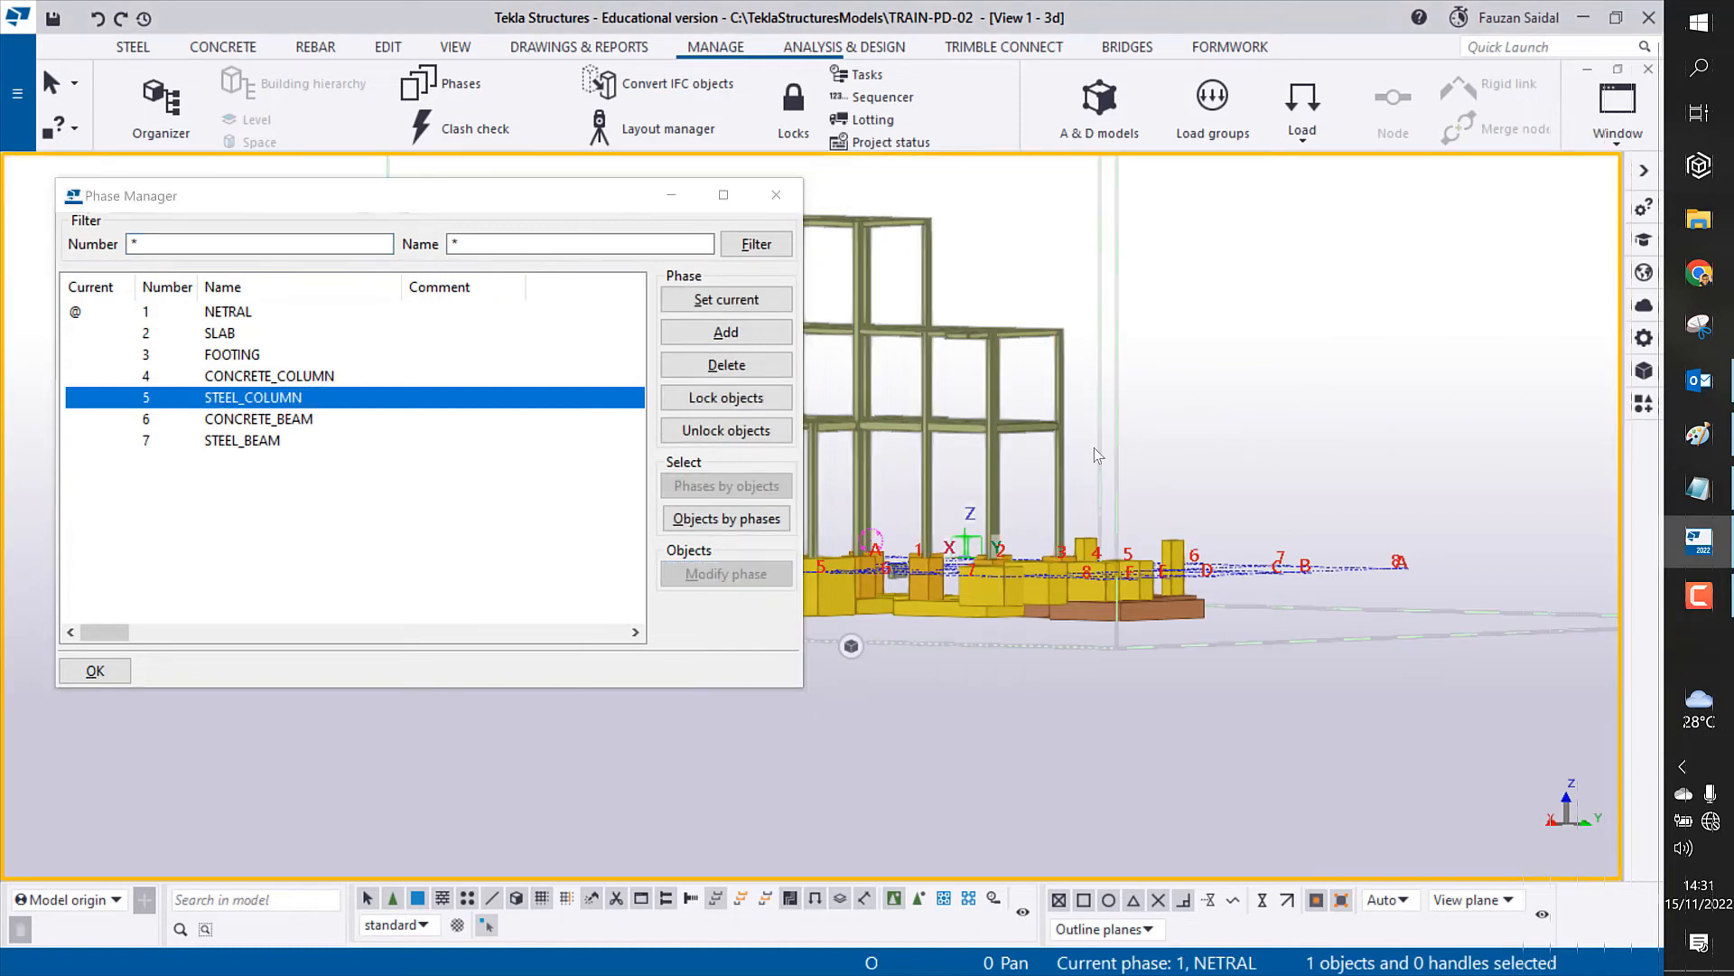
Step: Select the steel columns through the STEEL_COLUMN phase and set their class to 5 and name to STEEL_COLUMN
middle_click_drag(1175, 428, 1364, 388)
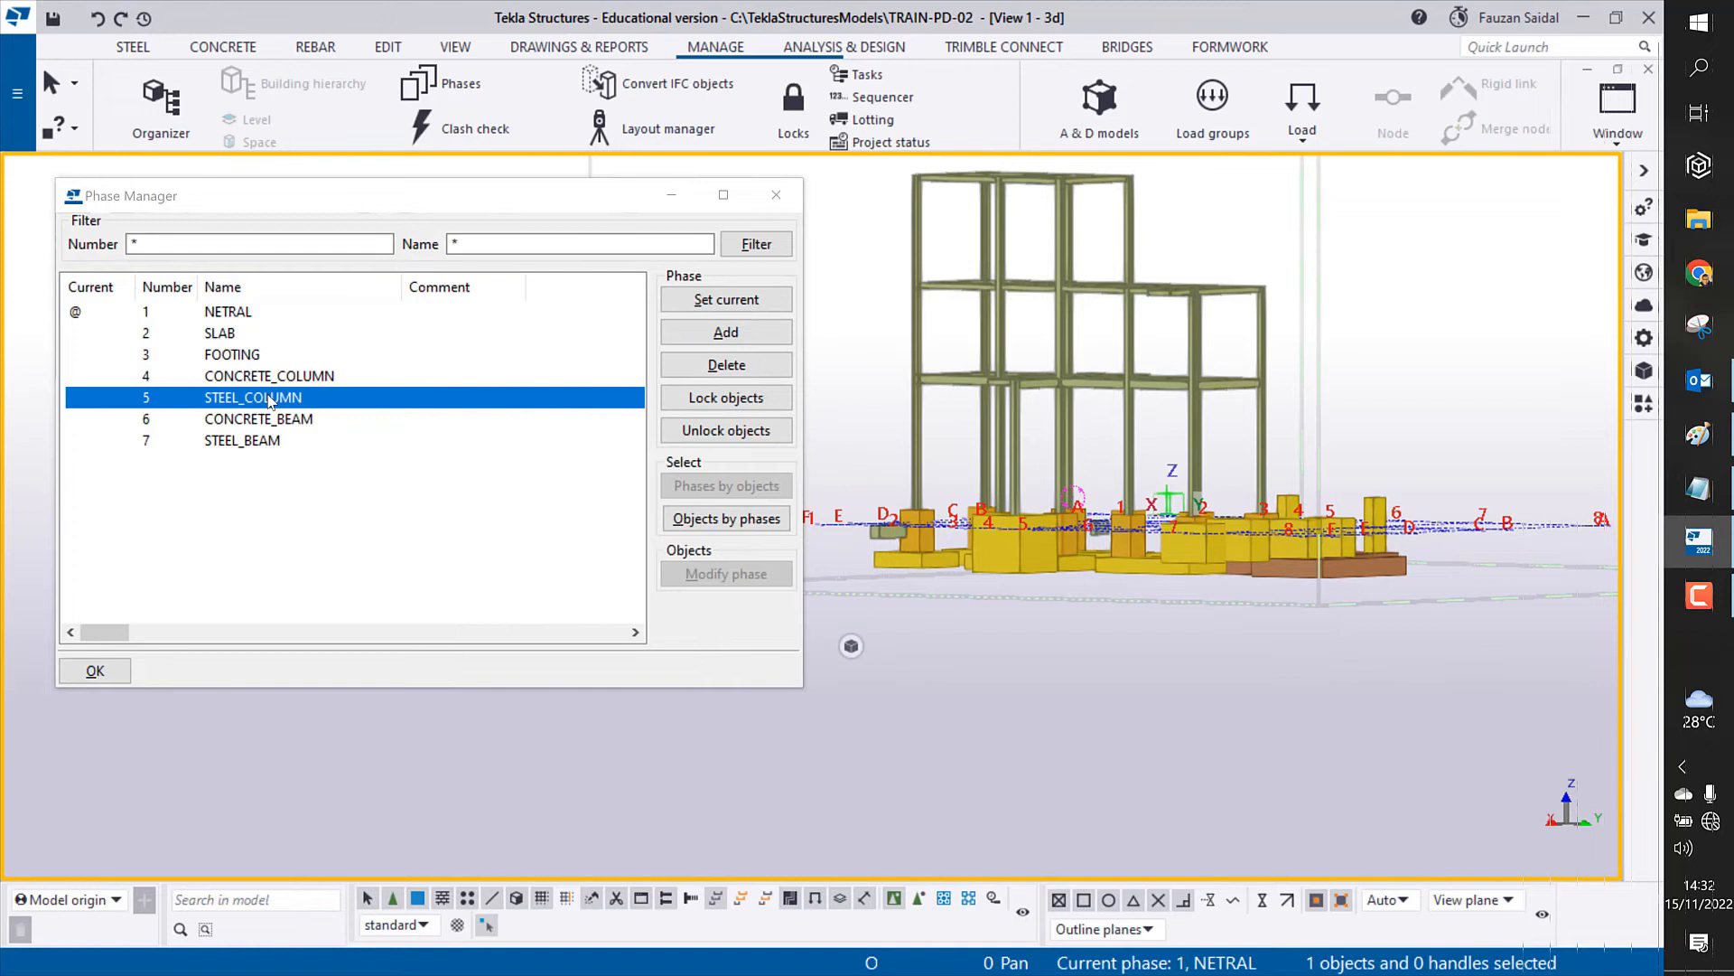
left_click(725, 519)
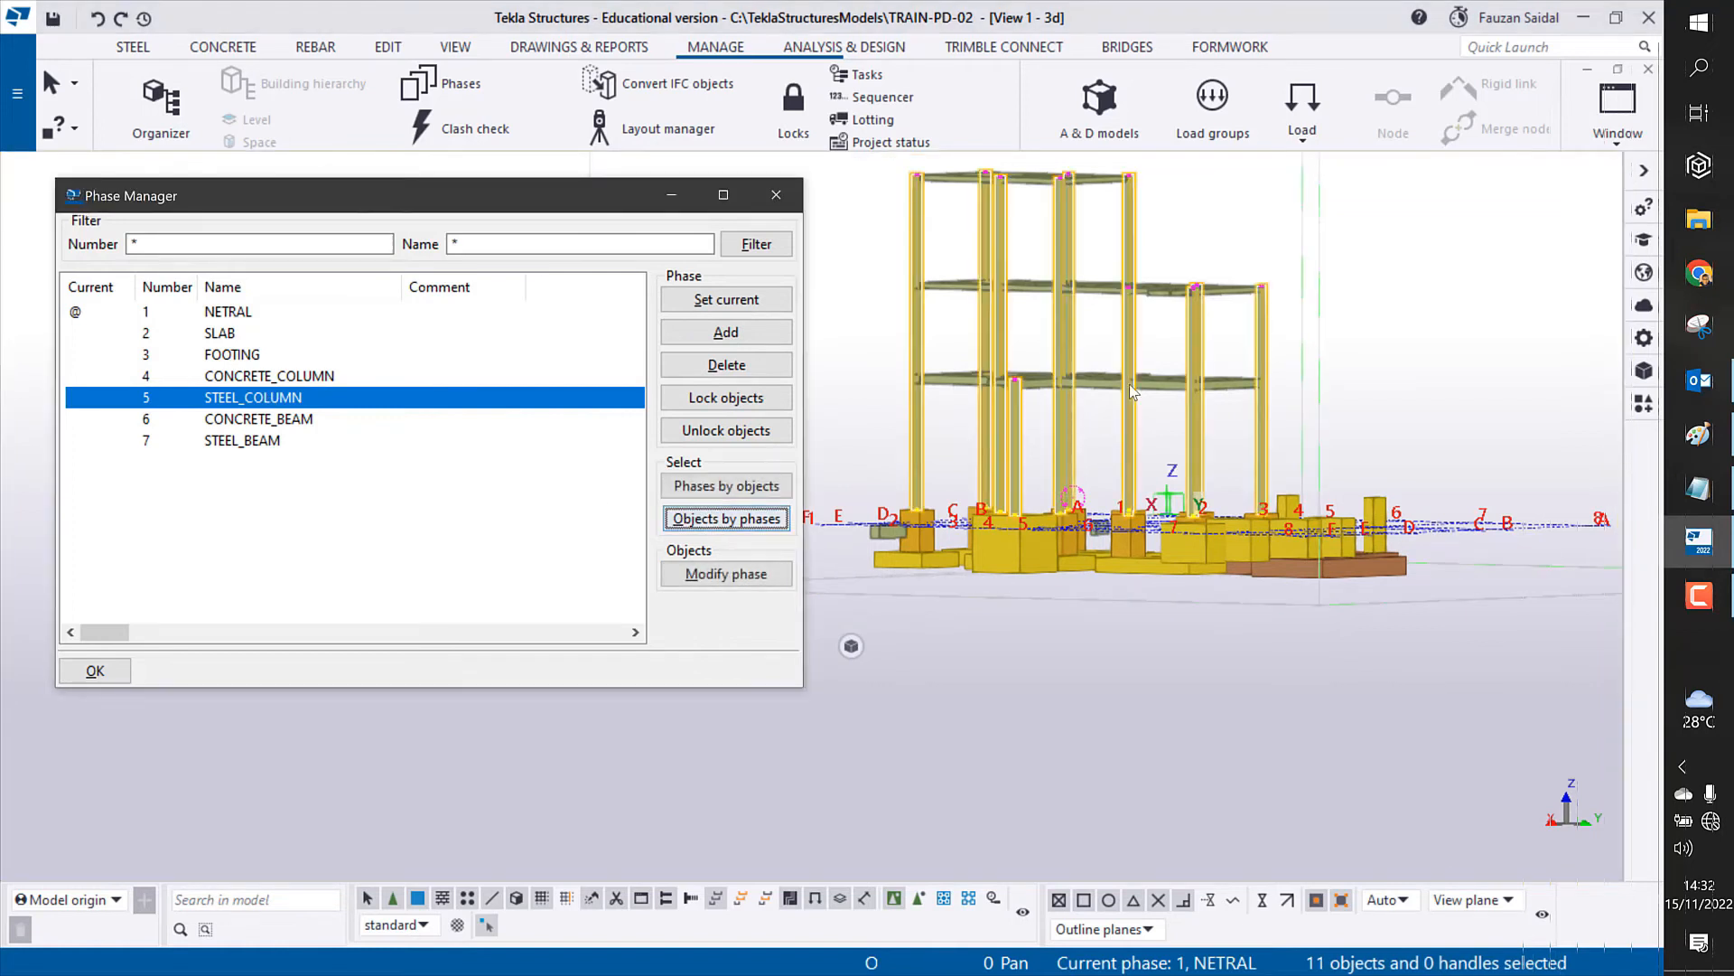
middle_click_drag(1129, 383, 1553, 542, "ctrl")
left_click(1644, 337)
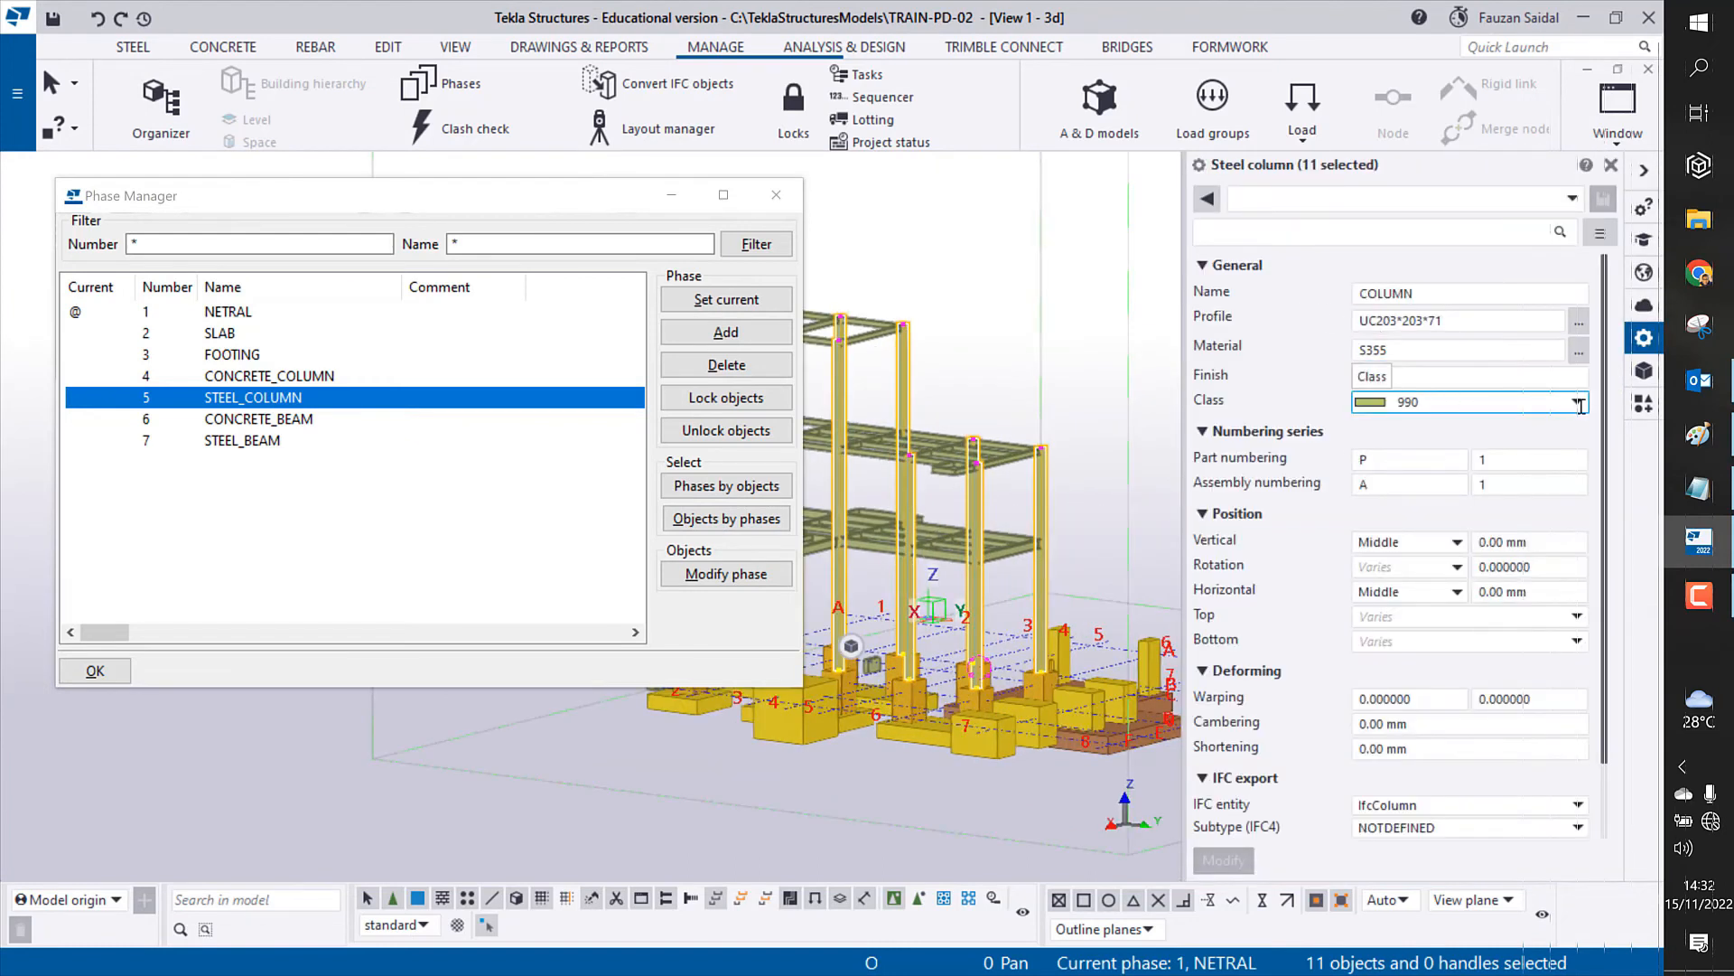
left_click(1576, 402)
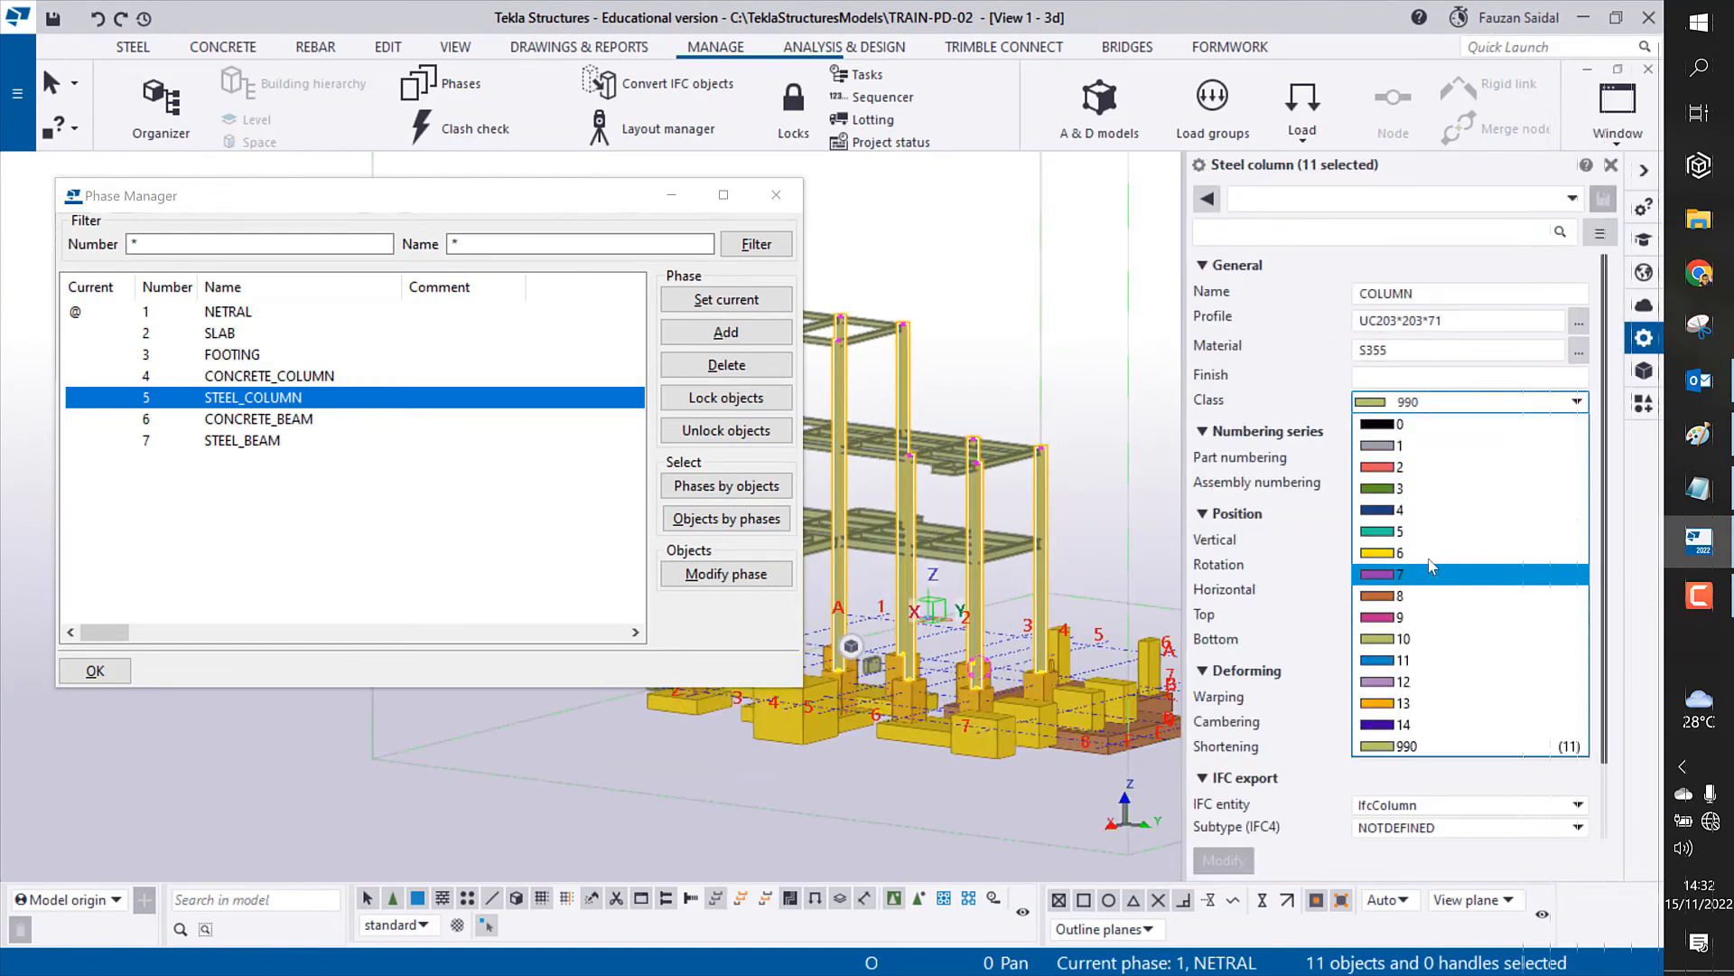
left_click(1436, 532)
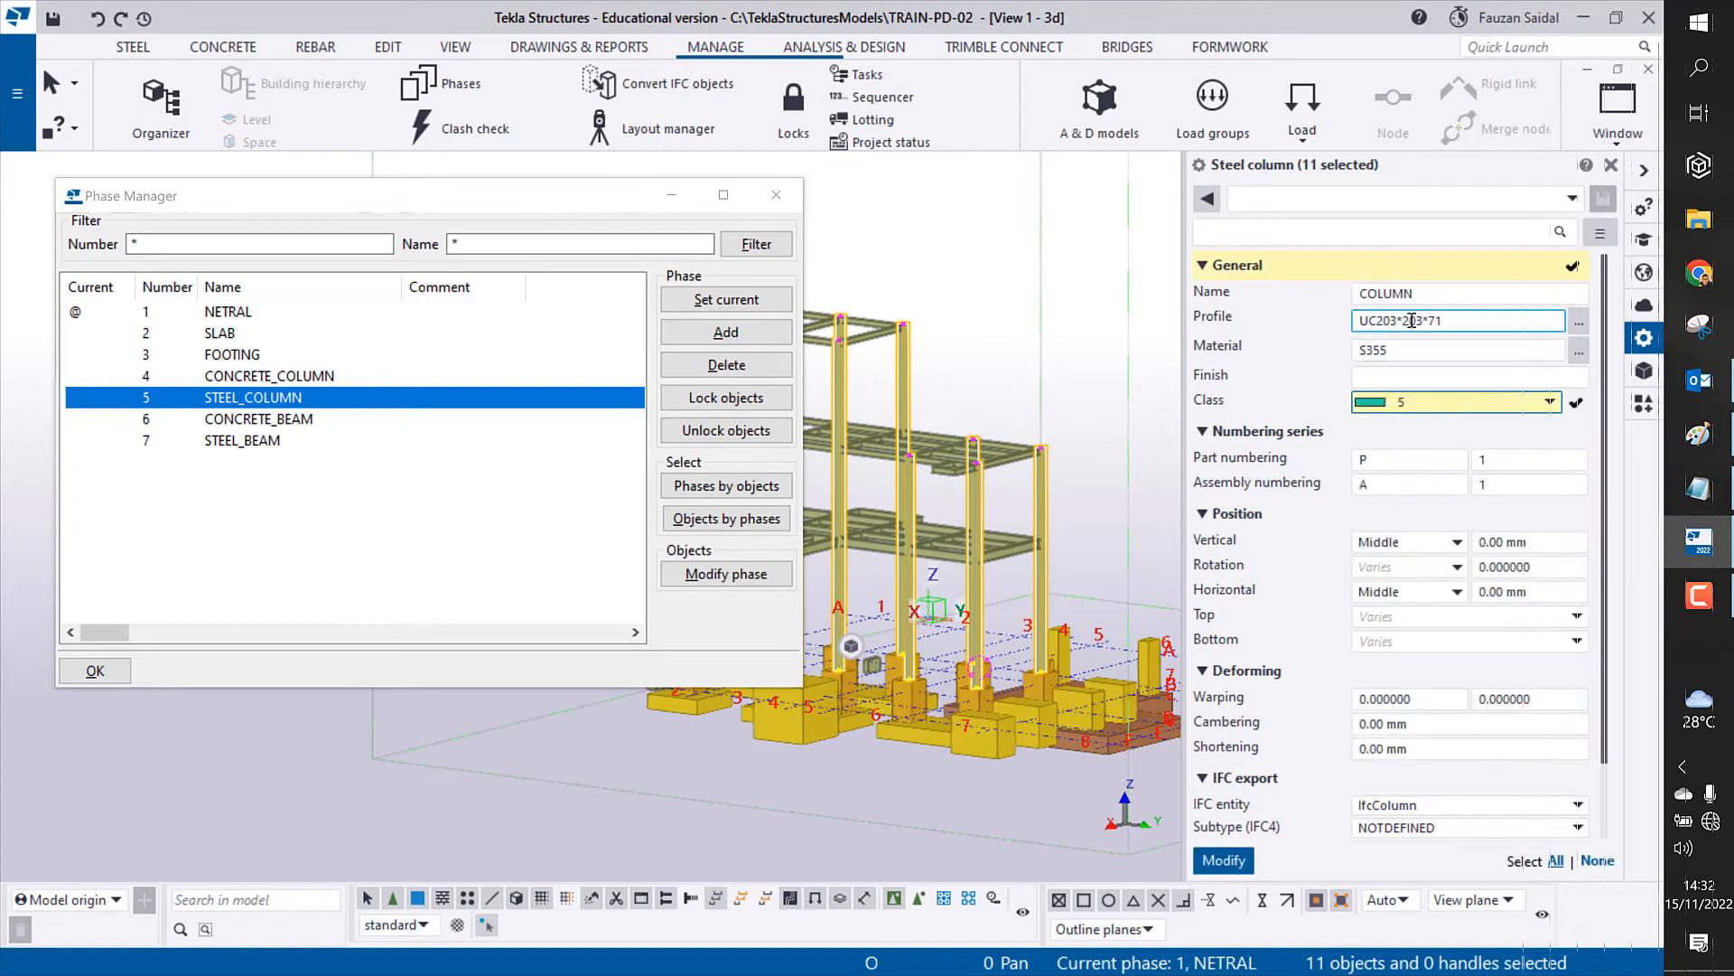
left_click(1371, 317)
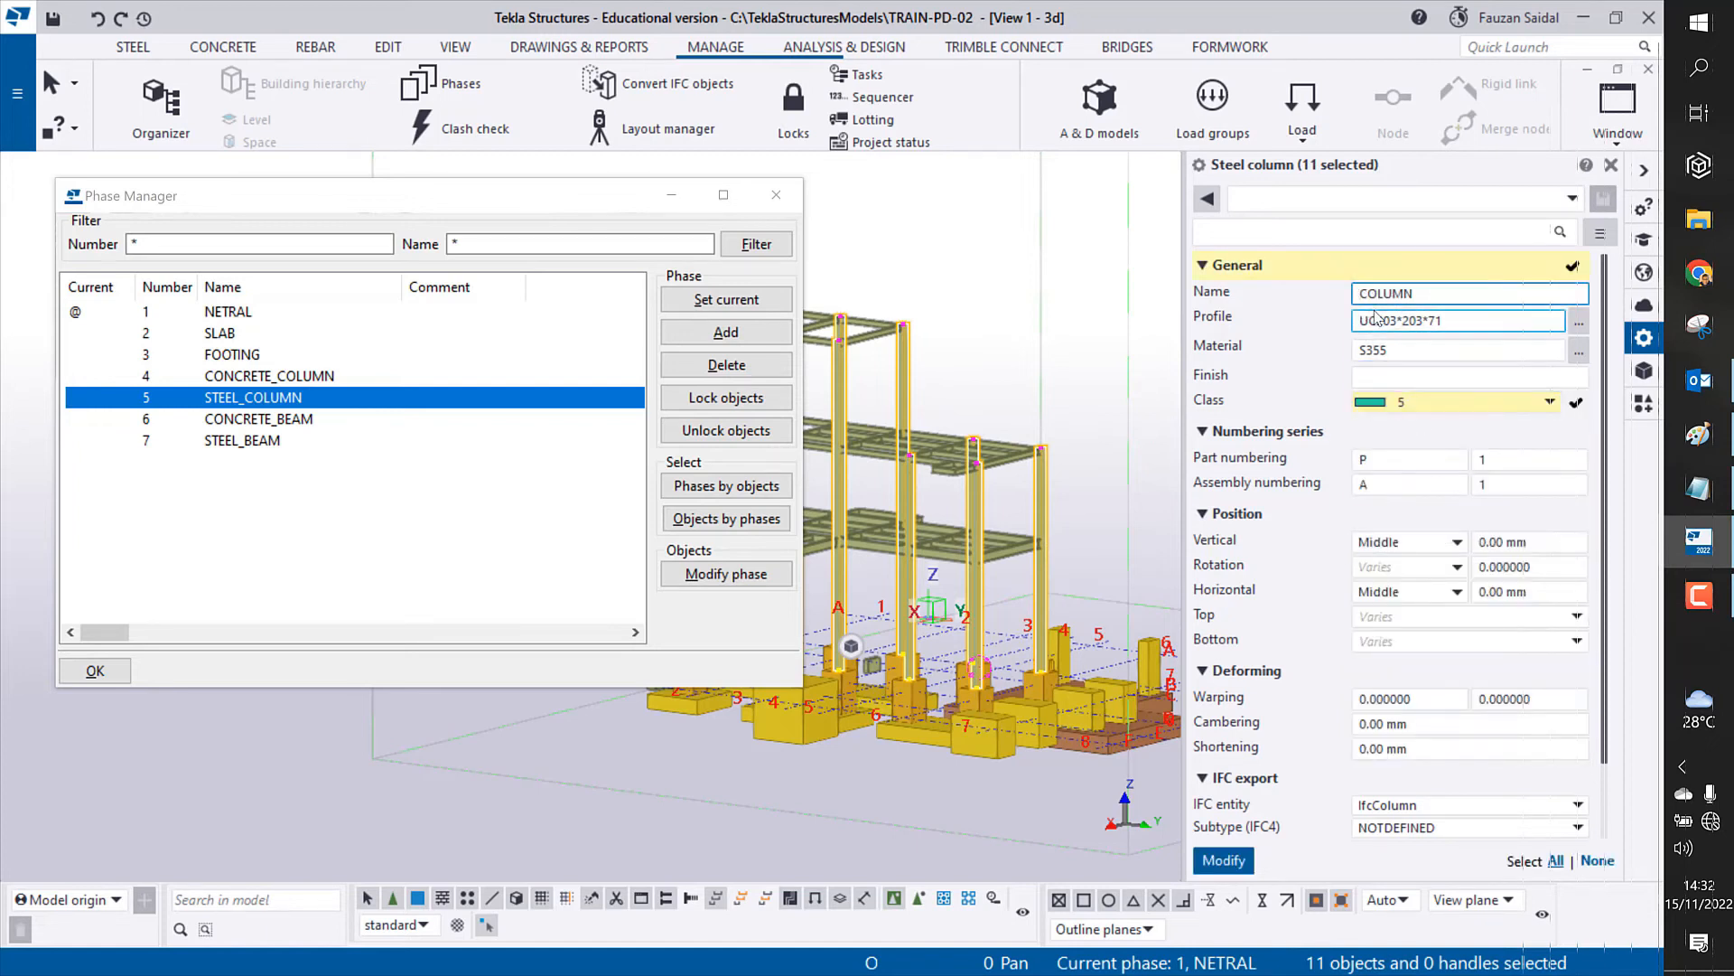
type("STEEL_")
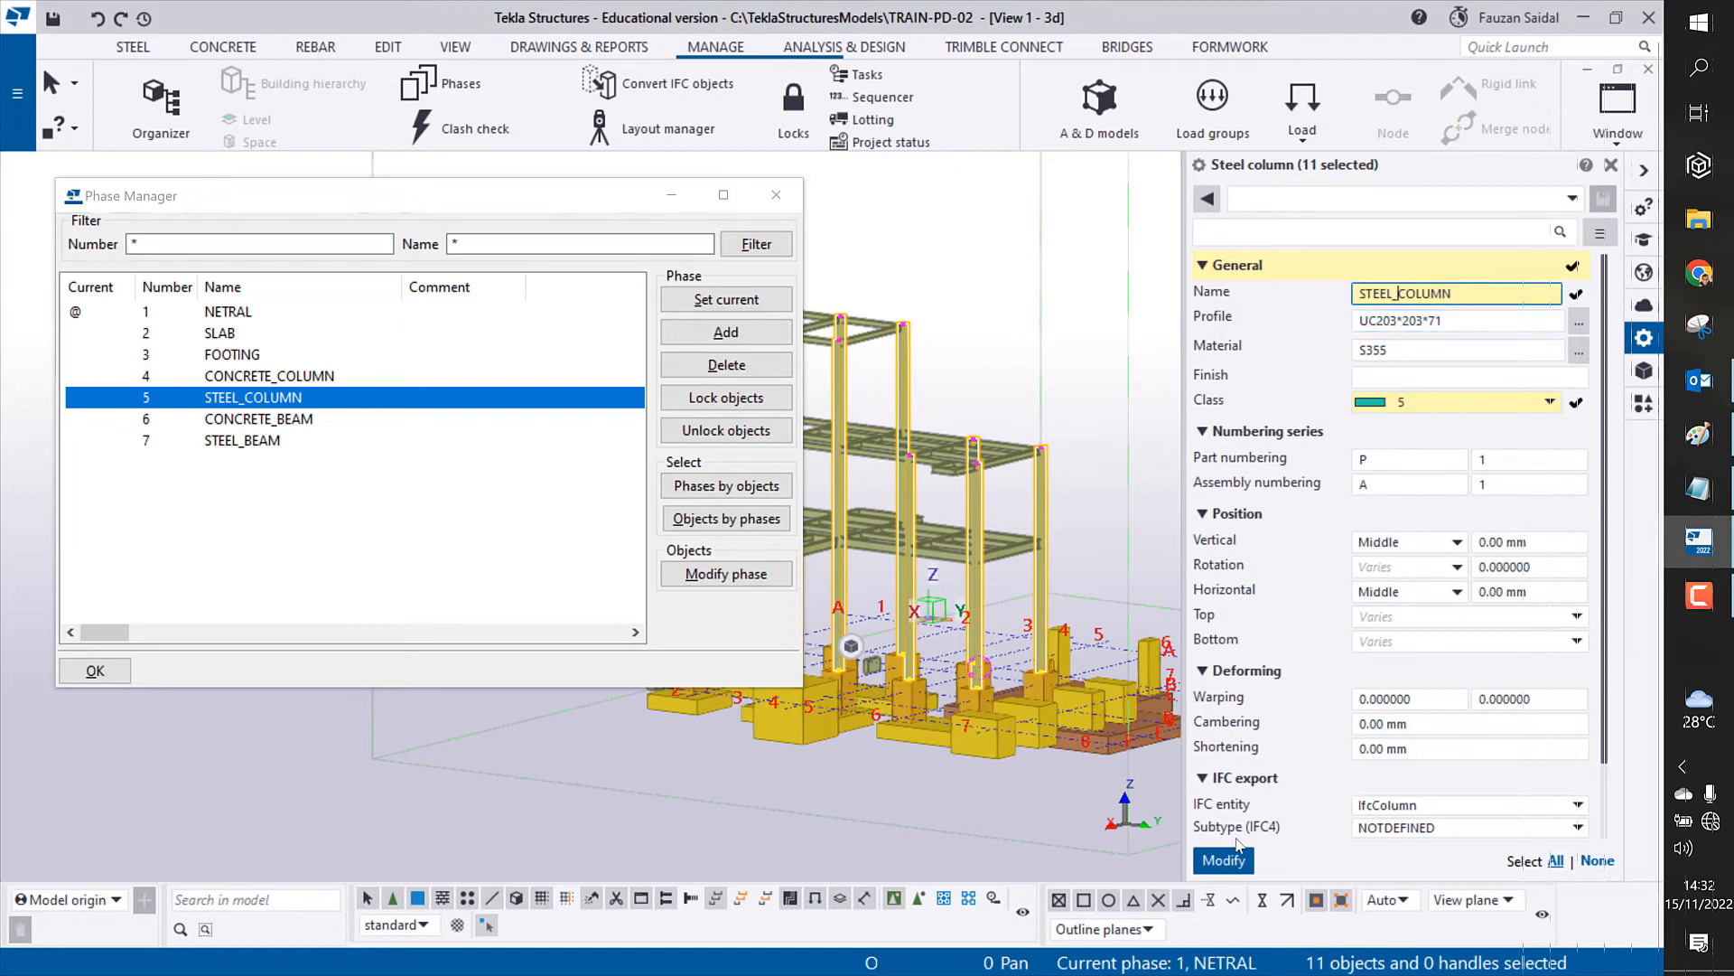
left_click(1216, 861)
left_click(1216, 861)
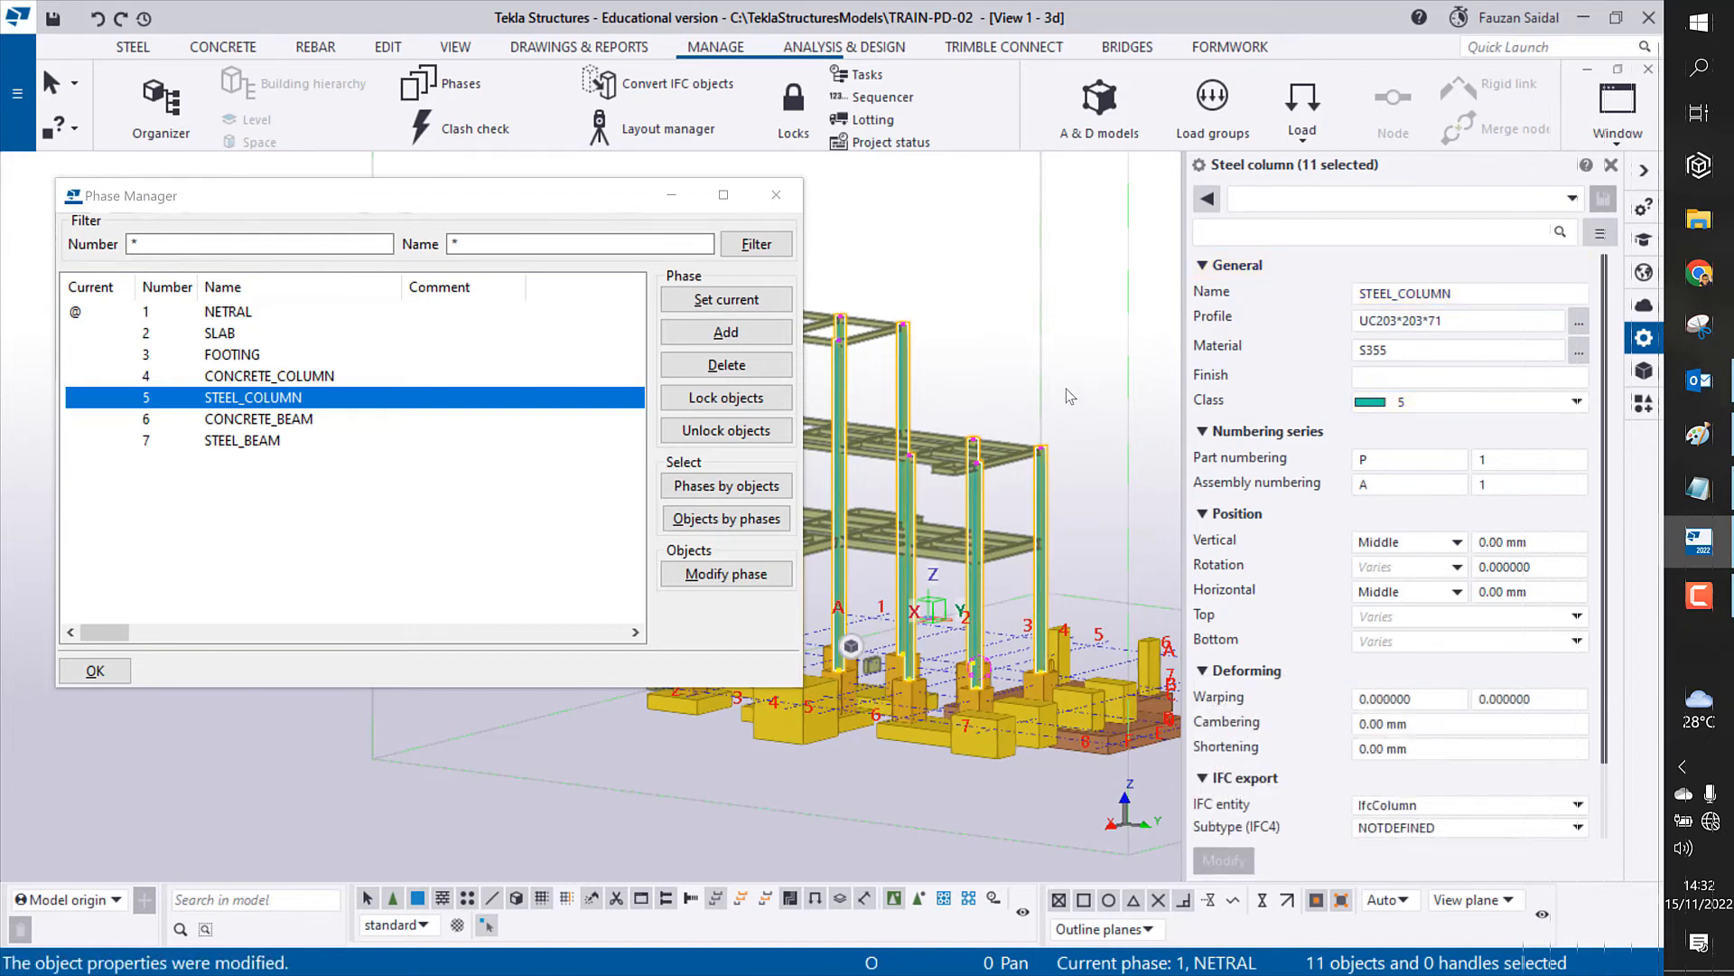
Step: Deselect the columns, reselect them through the STEEL_COLUMN phase to check them, then clear the selection and close their properties
left_click(1084, 409)
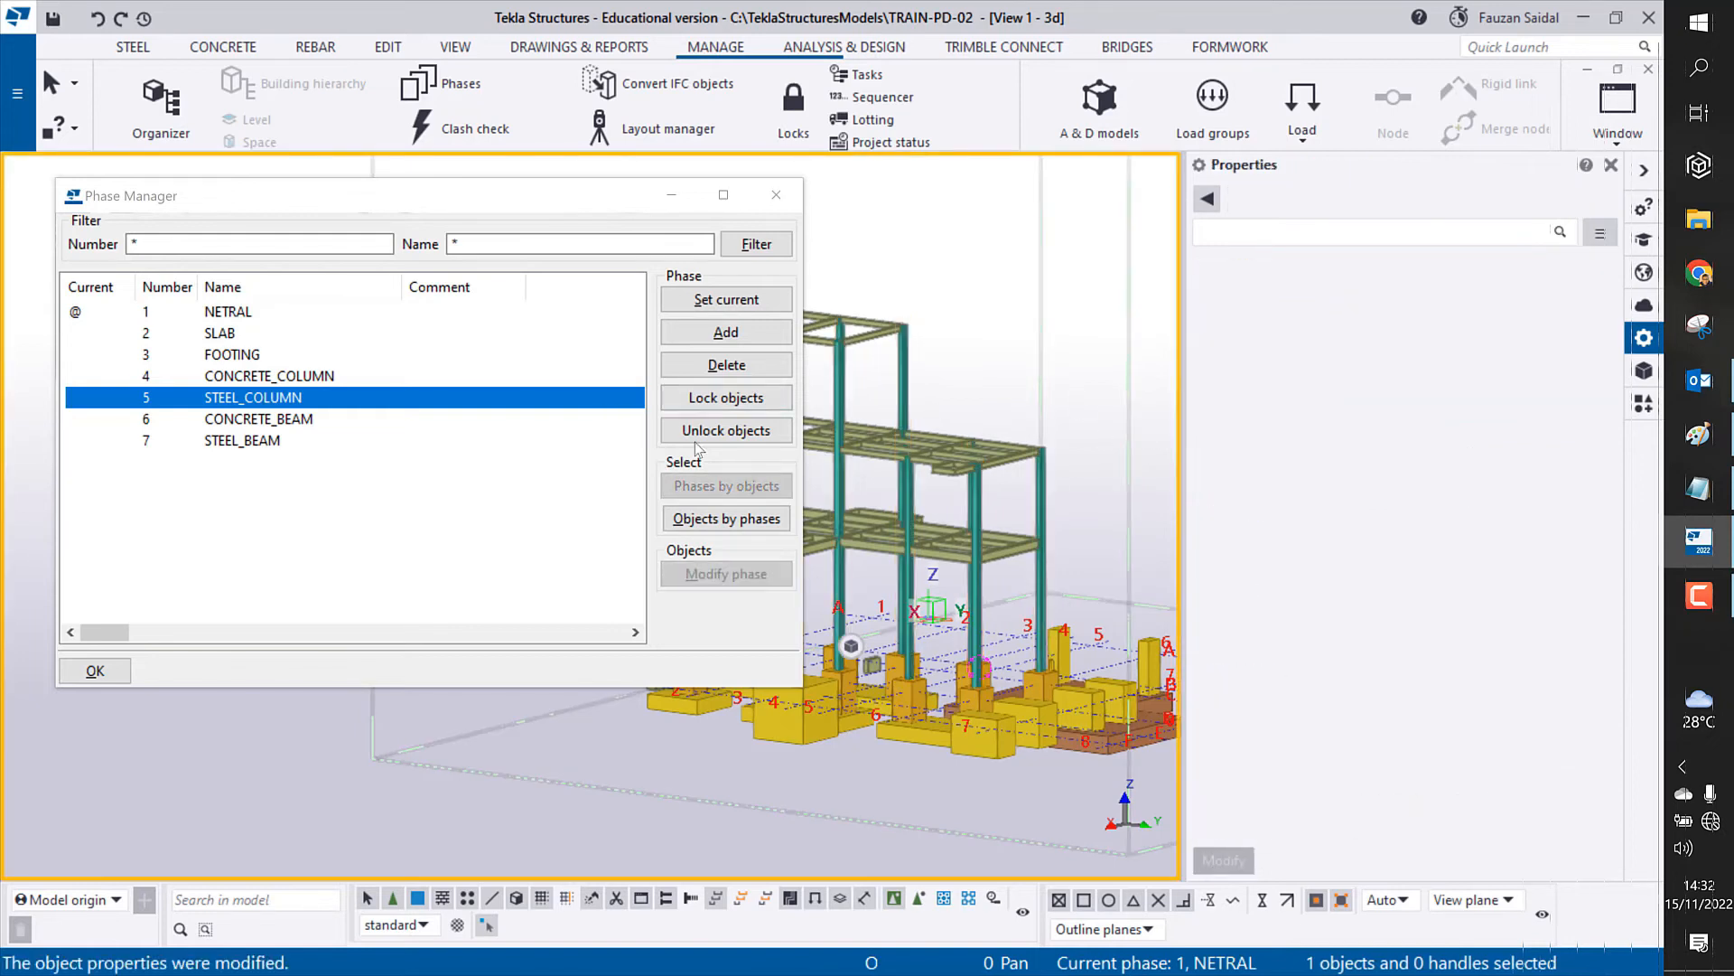
left_click(762, 518)
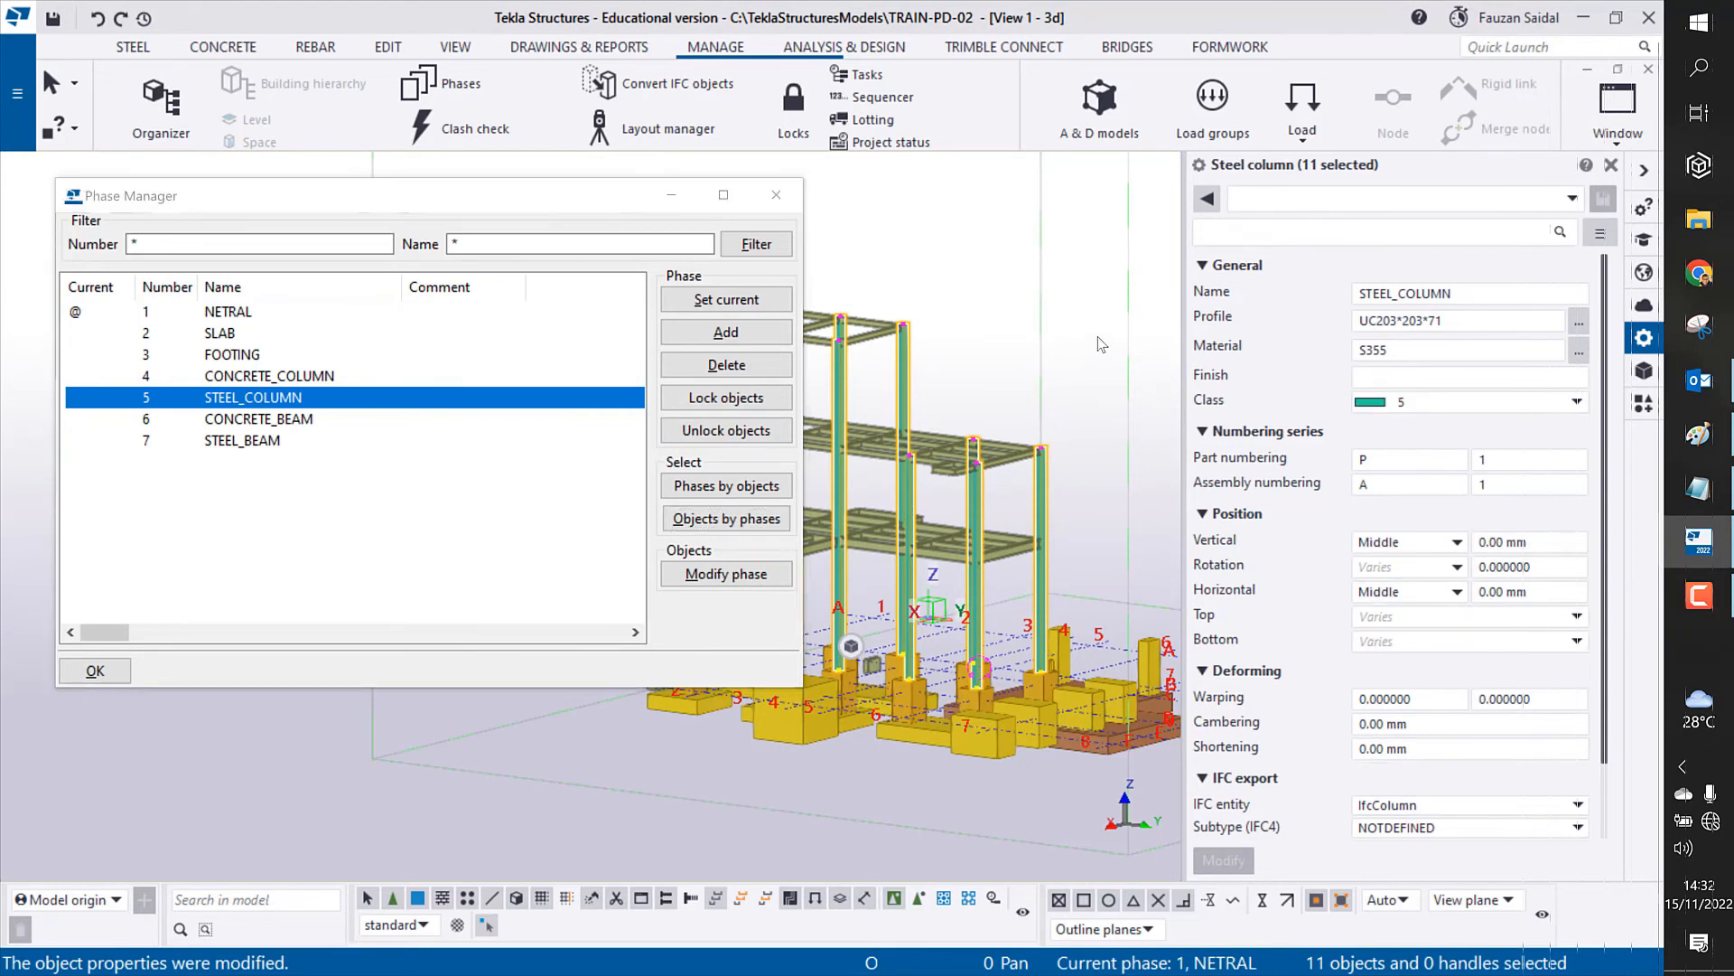
left_click(1096, 370)
middle_click_drag(1118, 401, 1137, 416)
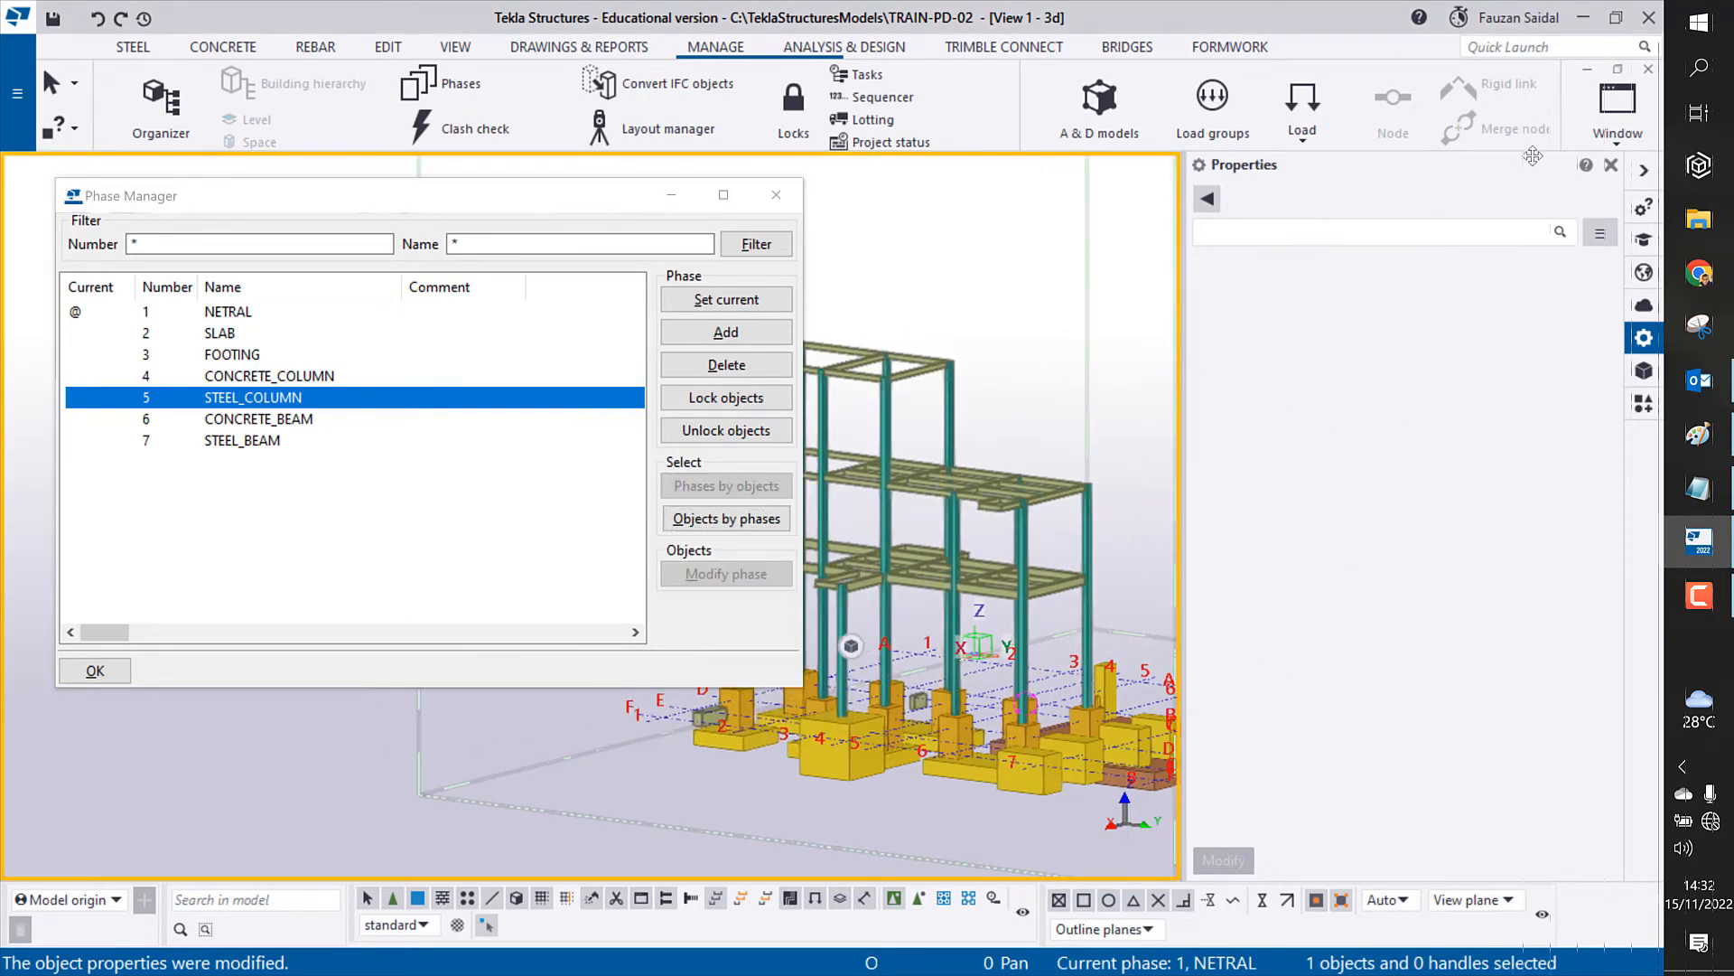
left_click(1610, 164)
middle_click_drag(1226, 359, 1223, 326)
scroll(1224, 326, "down", 1)
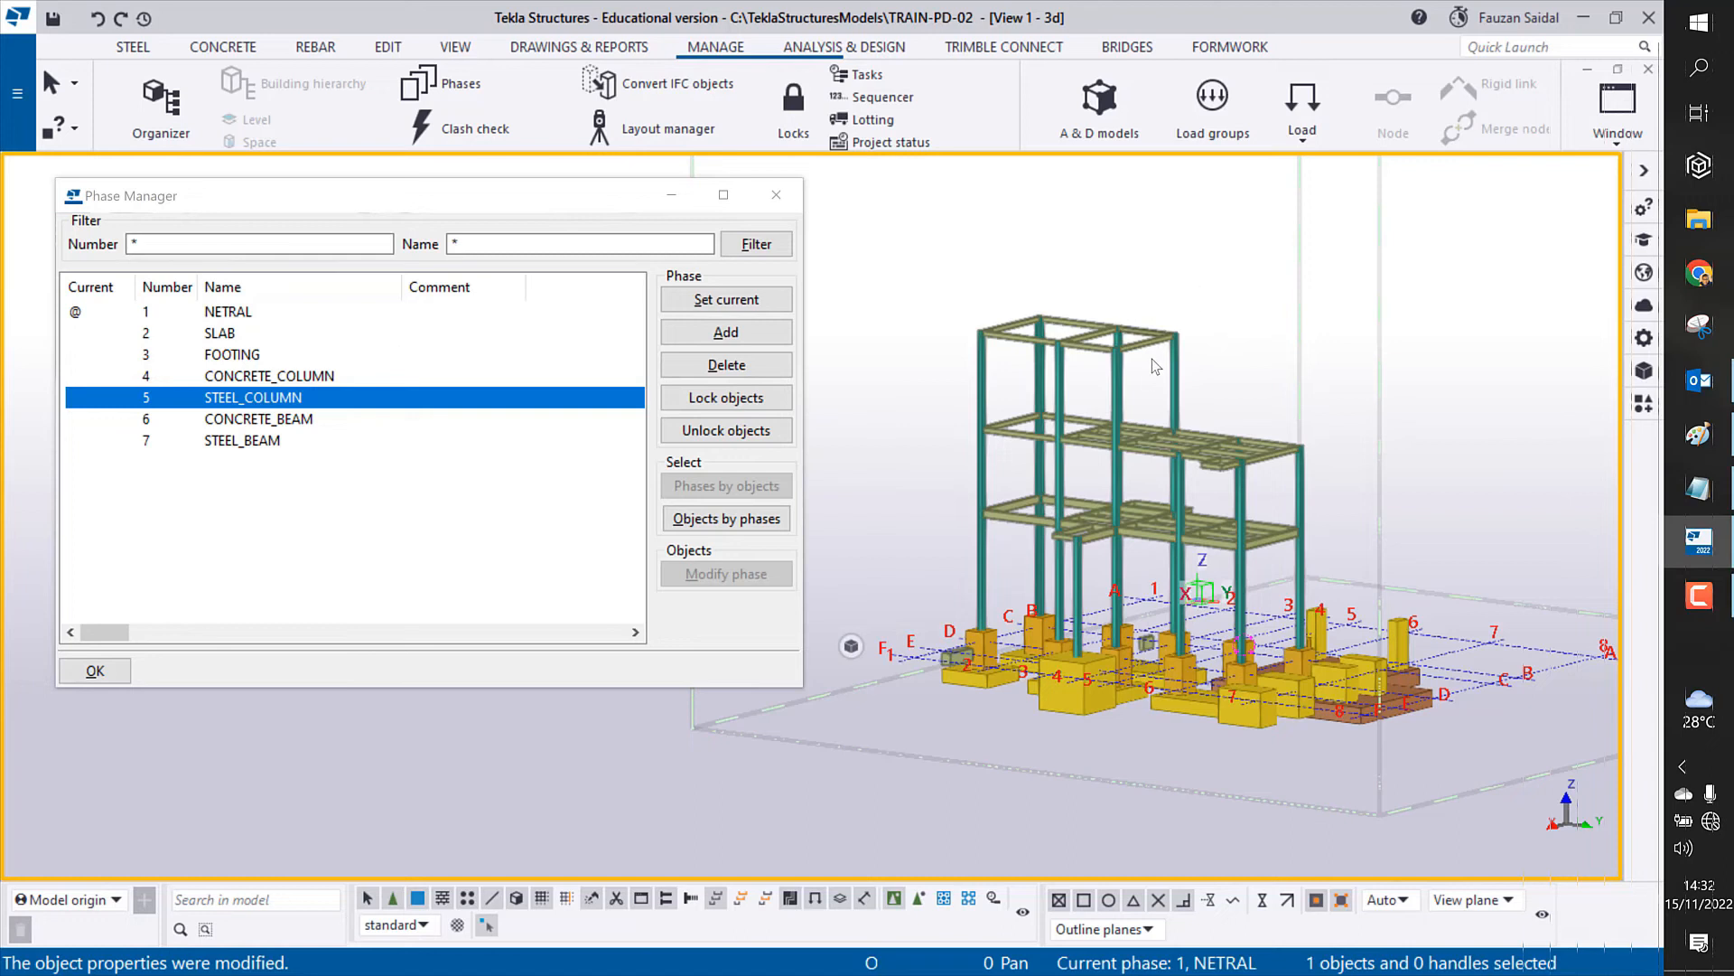
Step: Select the steel beams on all three levels with an enclosing area and assign them to the STEEL_BEAM phase
middle_click_drag(1093, 444, 971, 347, "ctrl")
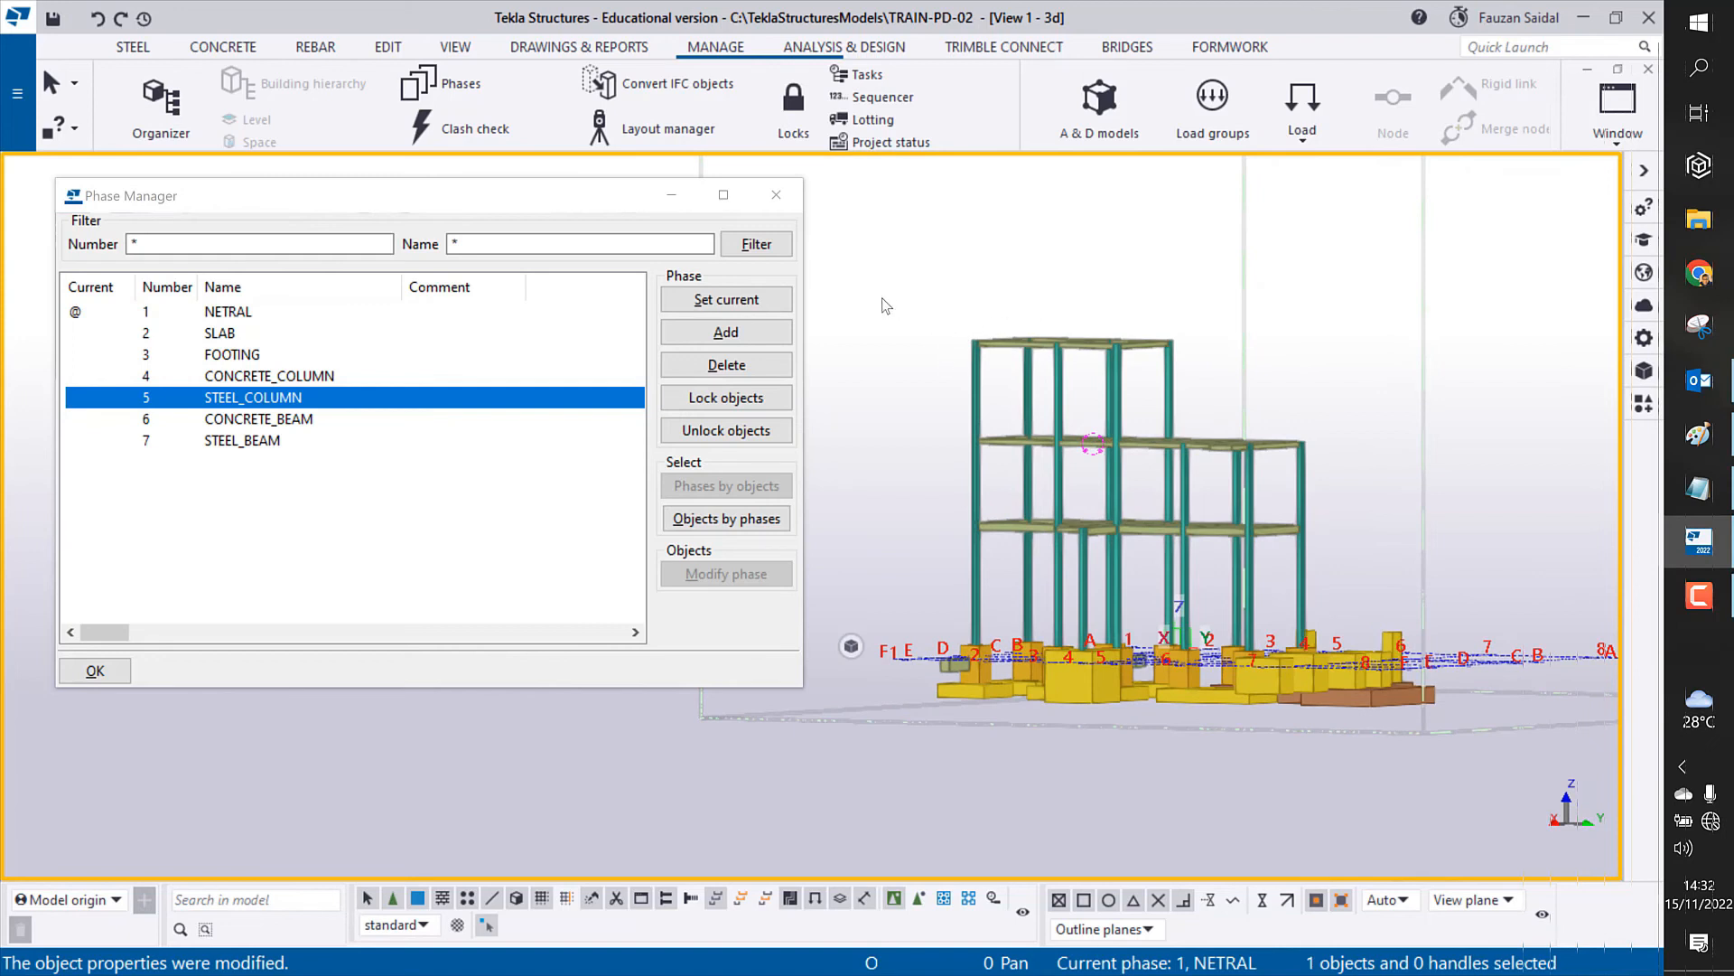
left_click_drag(877, 287, 1339, 576)
middle_click_drag(1038, 430, 1165, 695, "ctrl")
scroll(1165, 696, "down", 2)
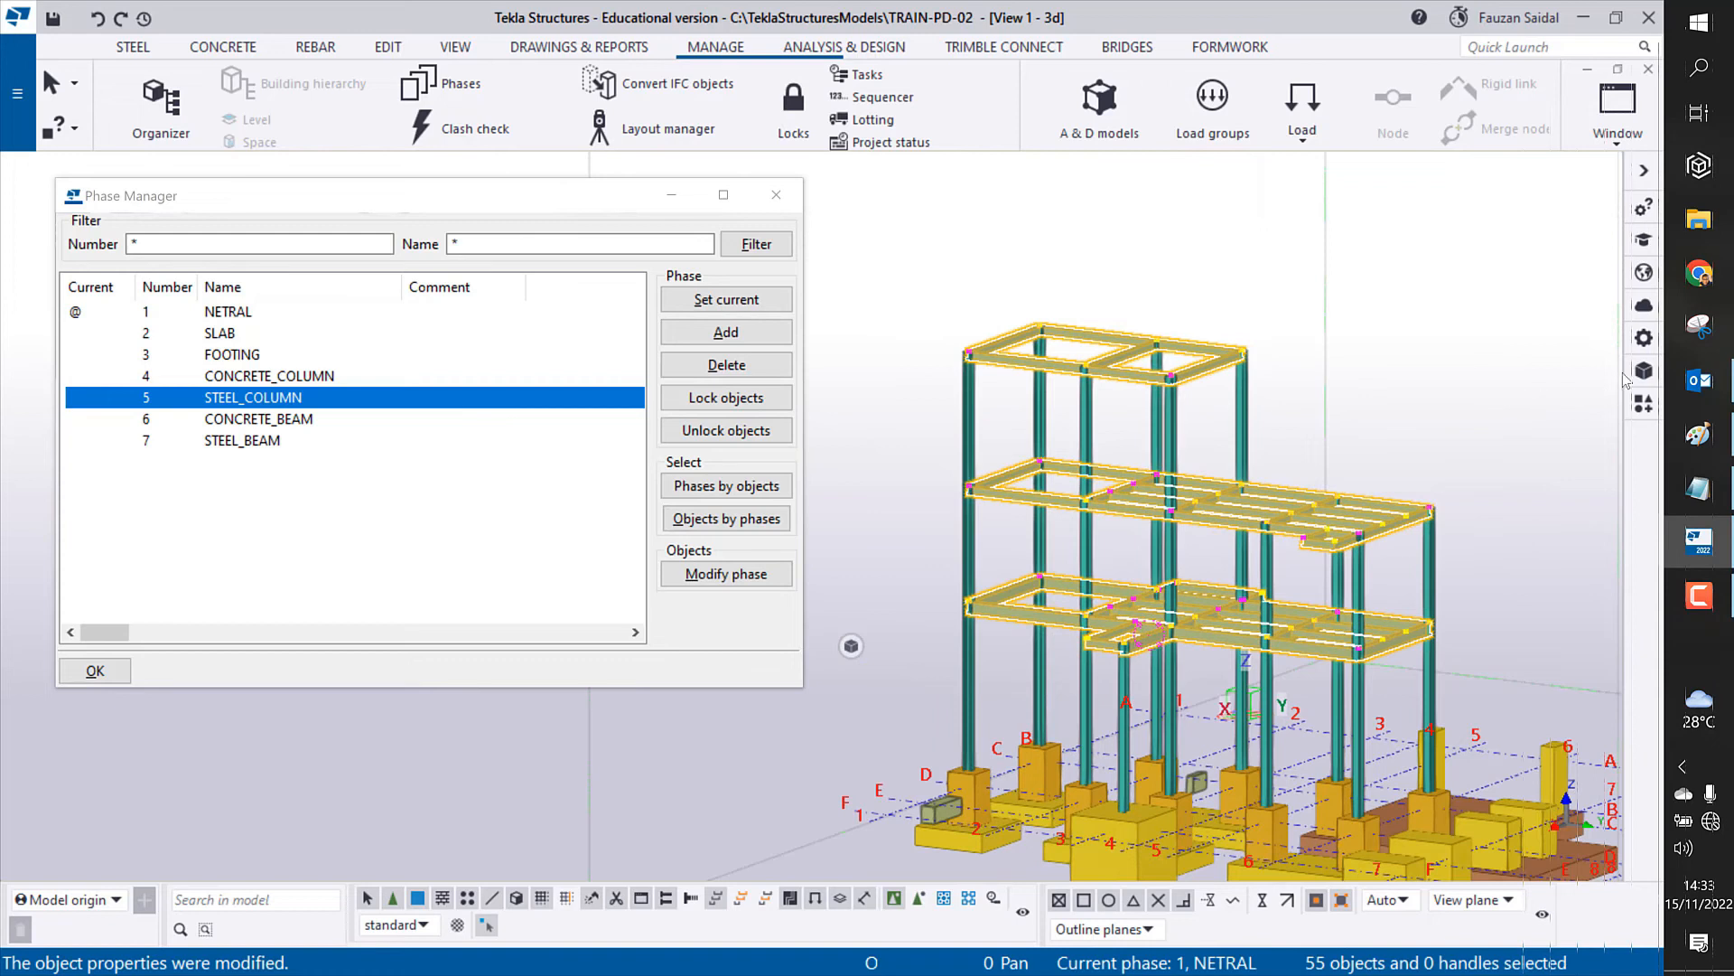
double_click(269, 442)
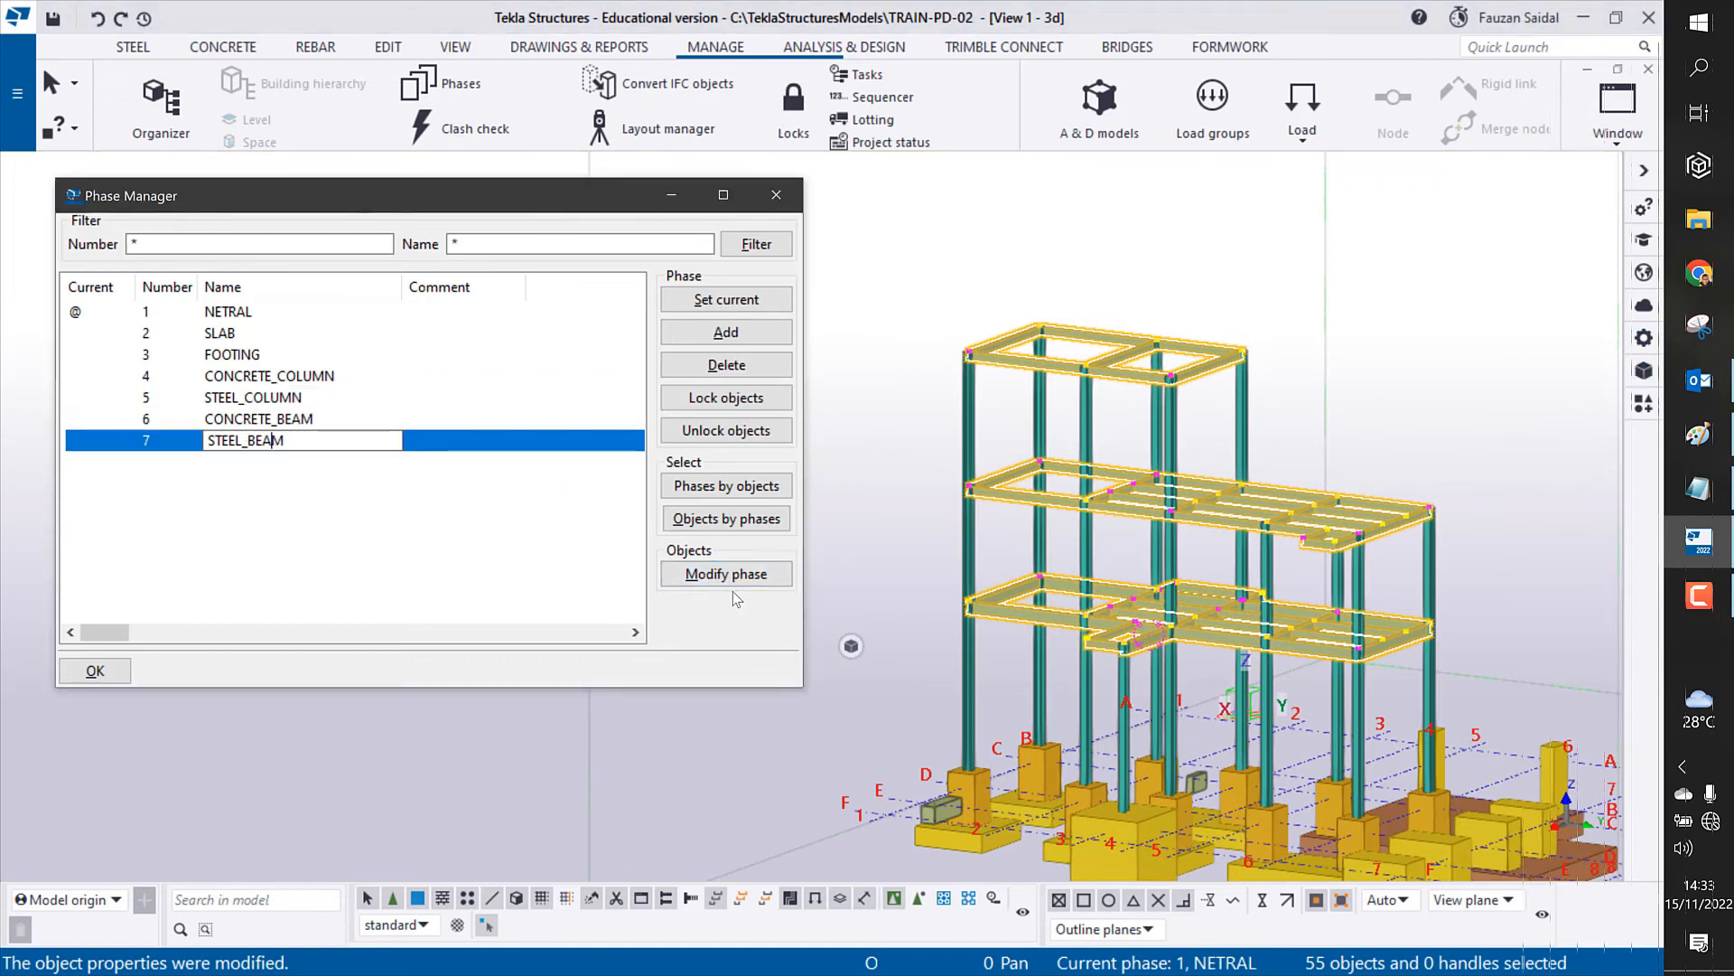
left_click(754, 577)
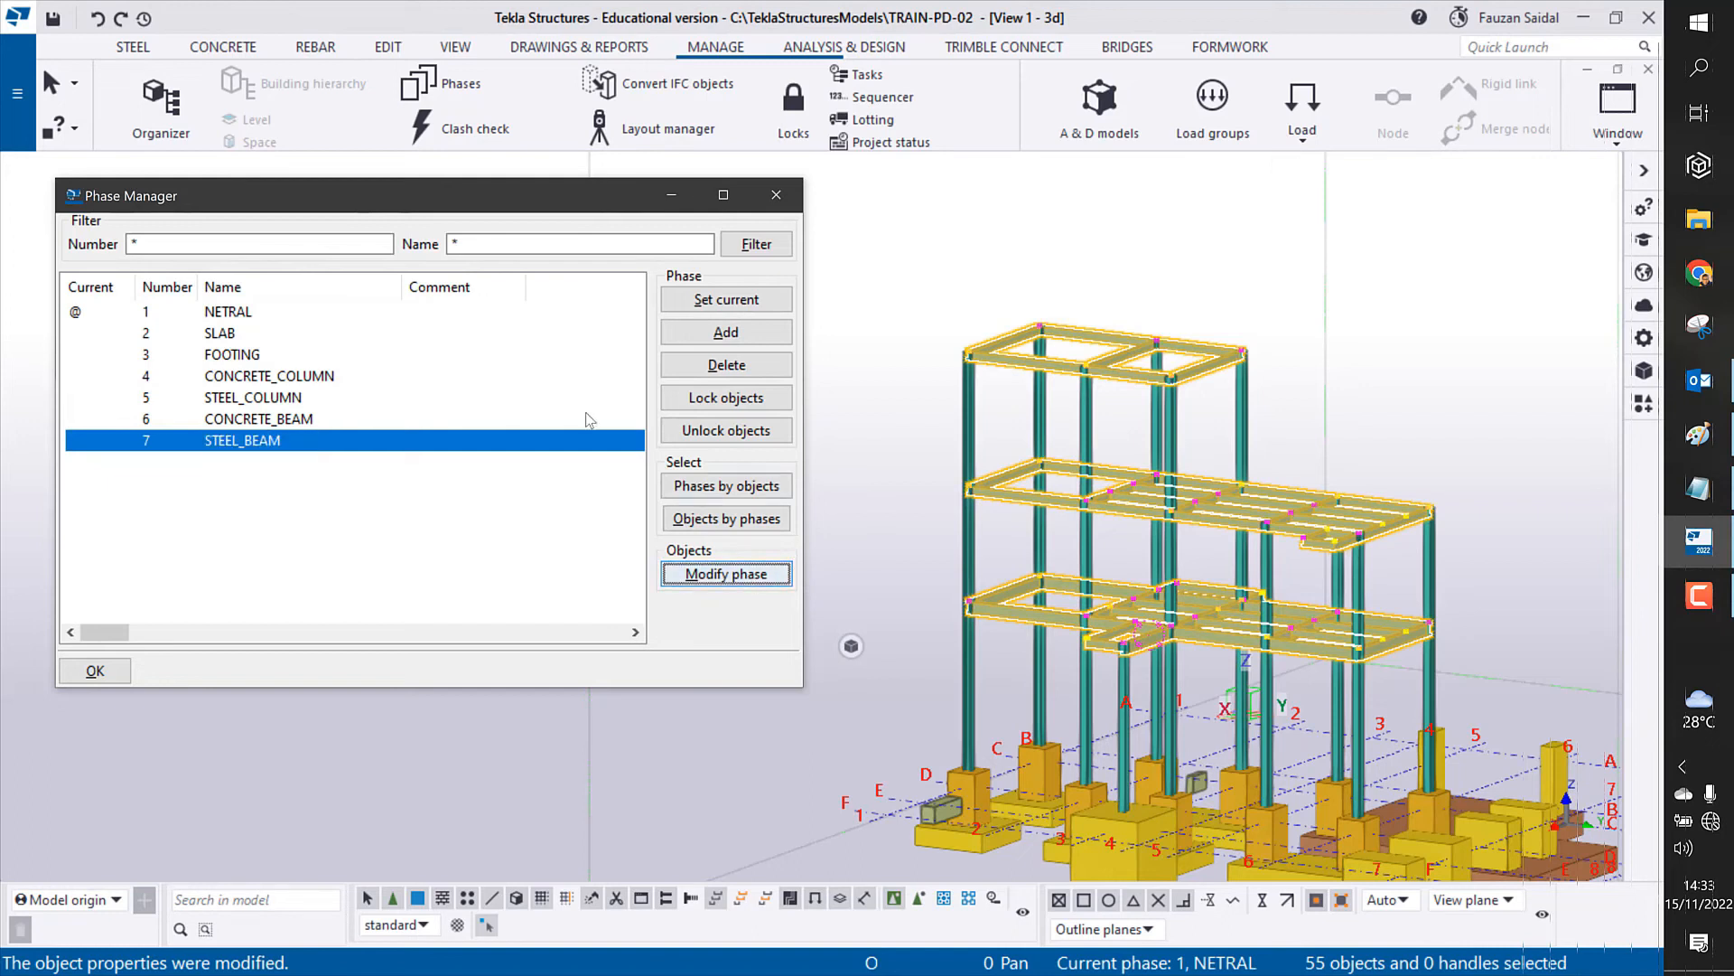
Step: Set the selected steel beams' class to 4 and name to STEEL_BEAM, and clear the selection
left_click(1644, 337)
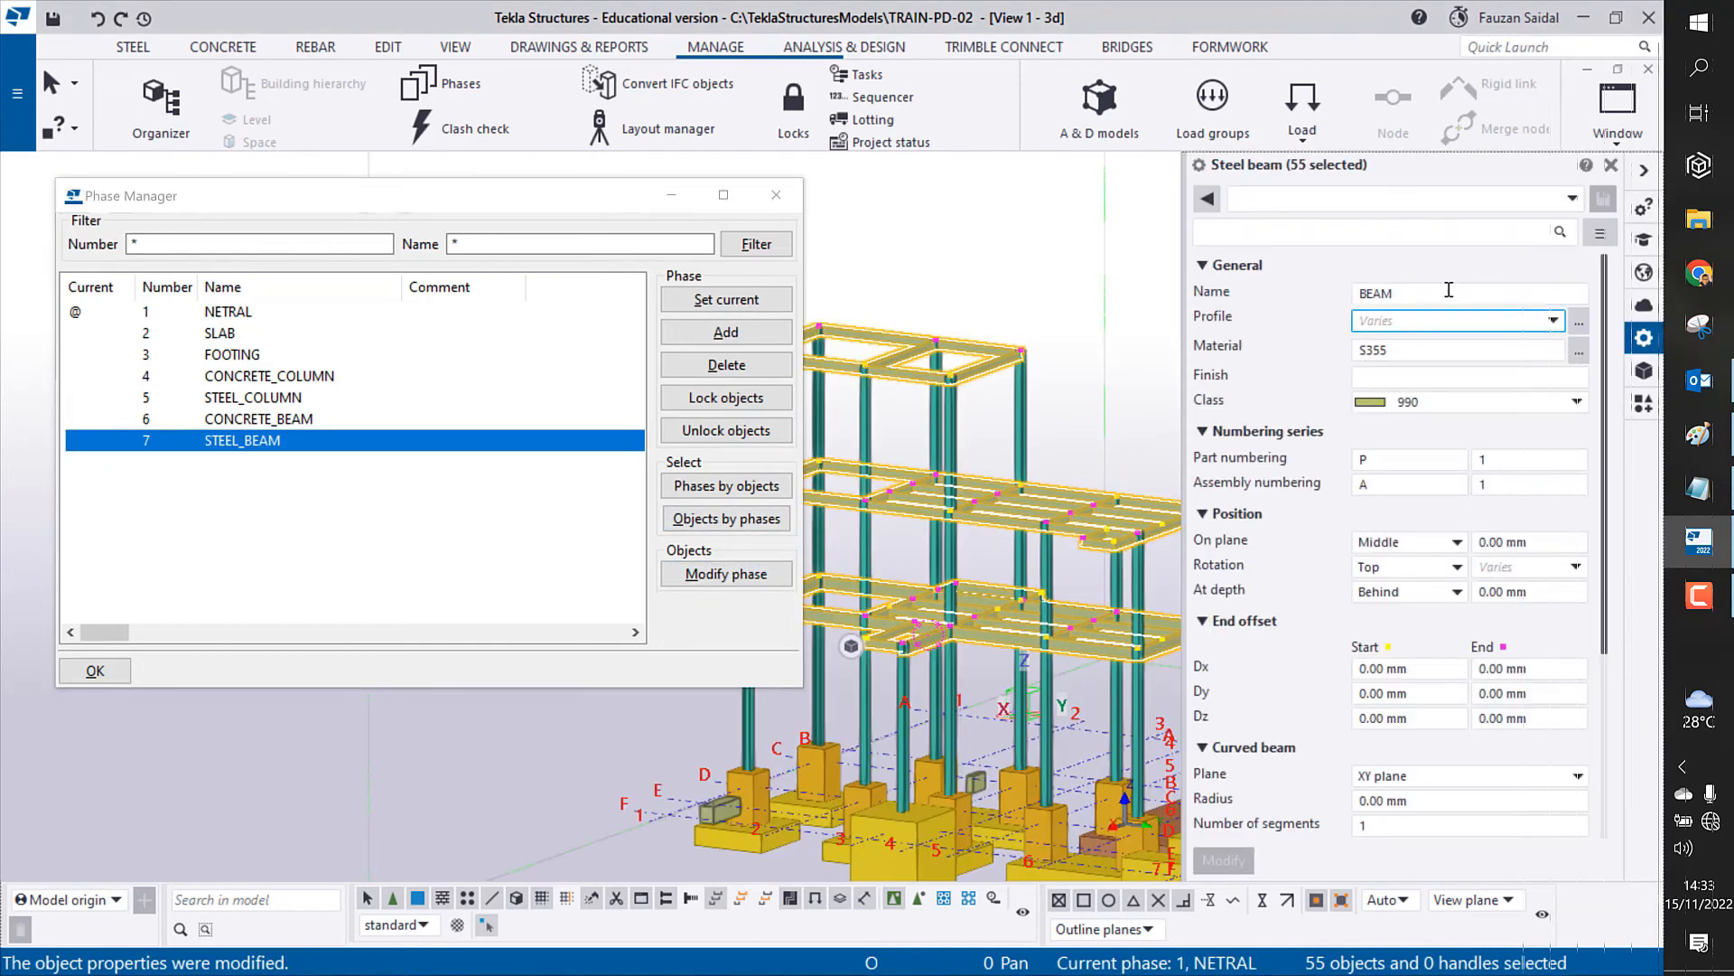
left_click(1414, 402)
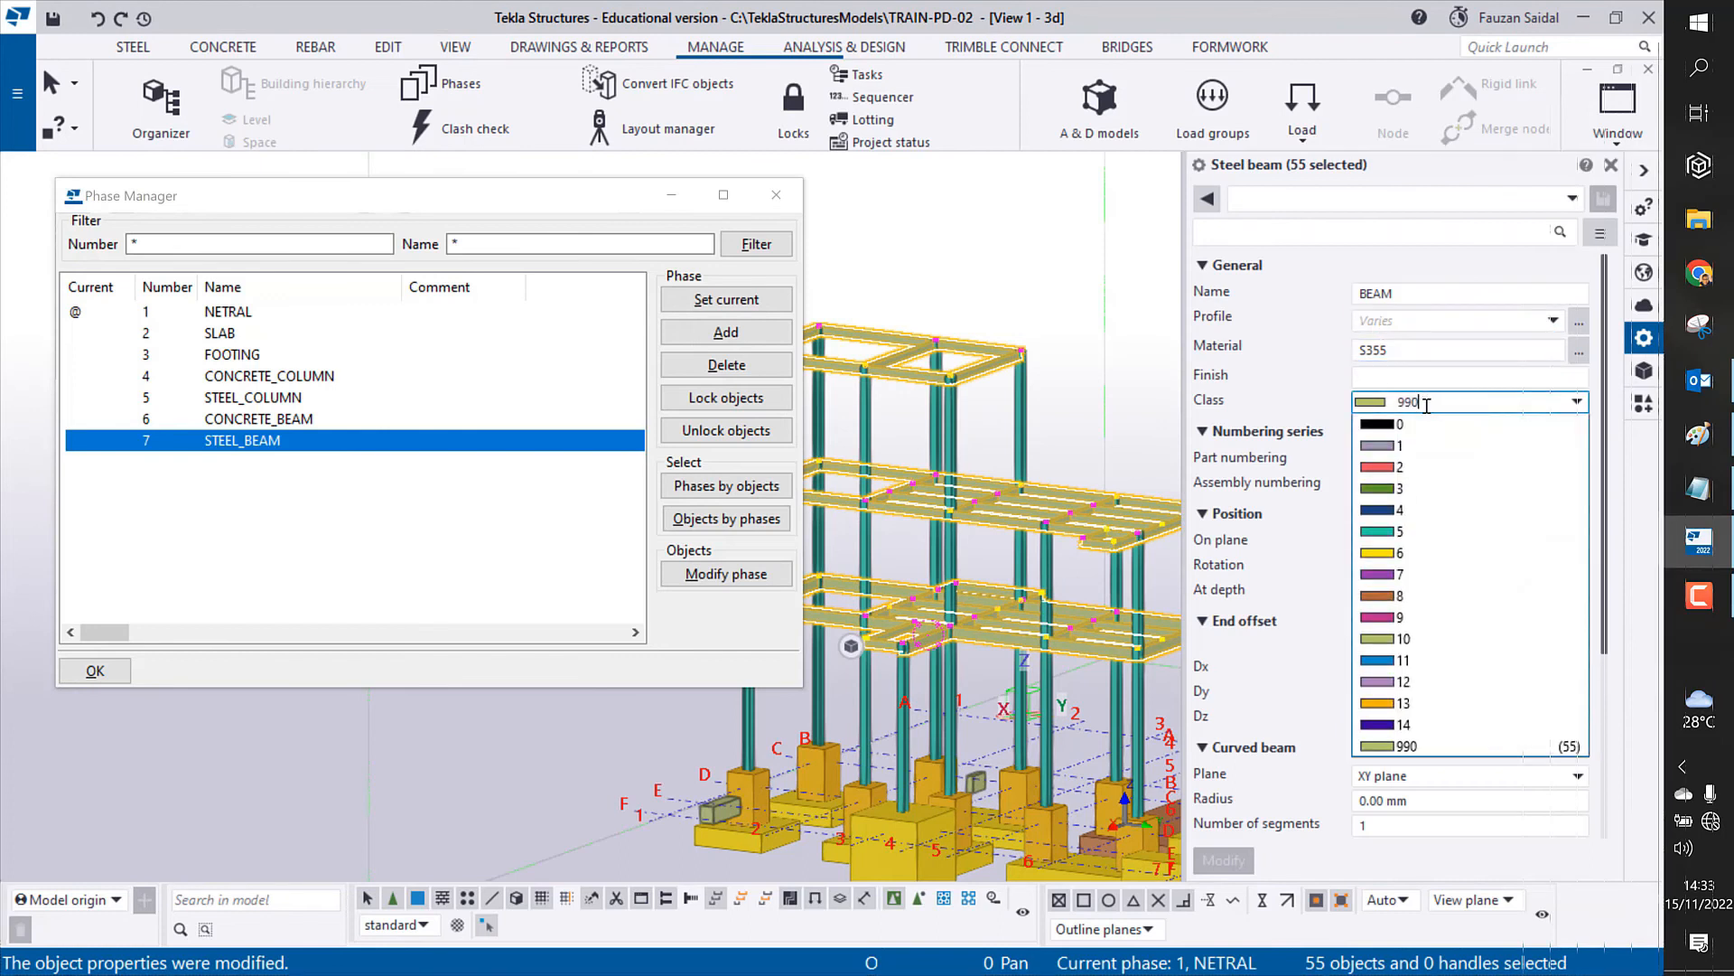
left_click(1421, 510)
left_click_drag(1425, 294, 1293, 302)
type("STEEL_")
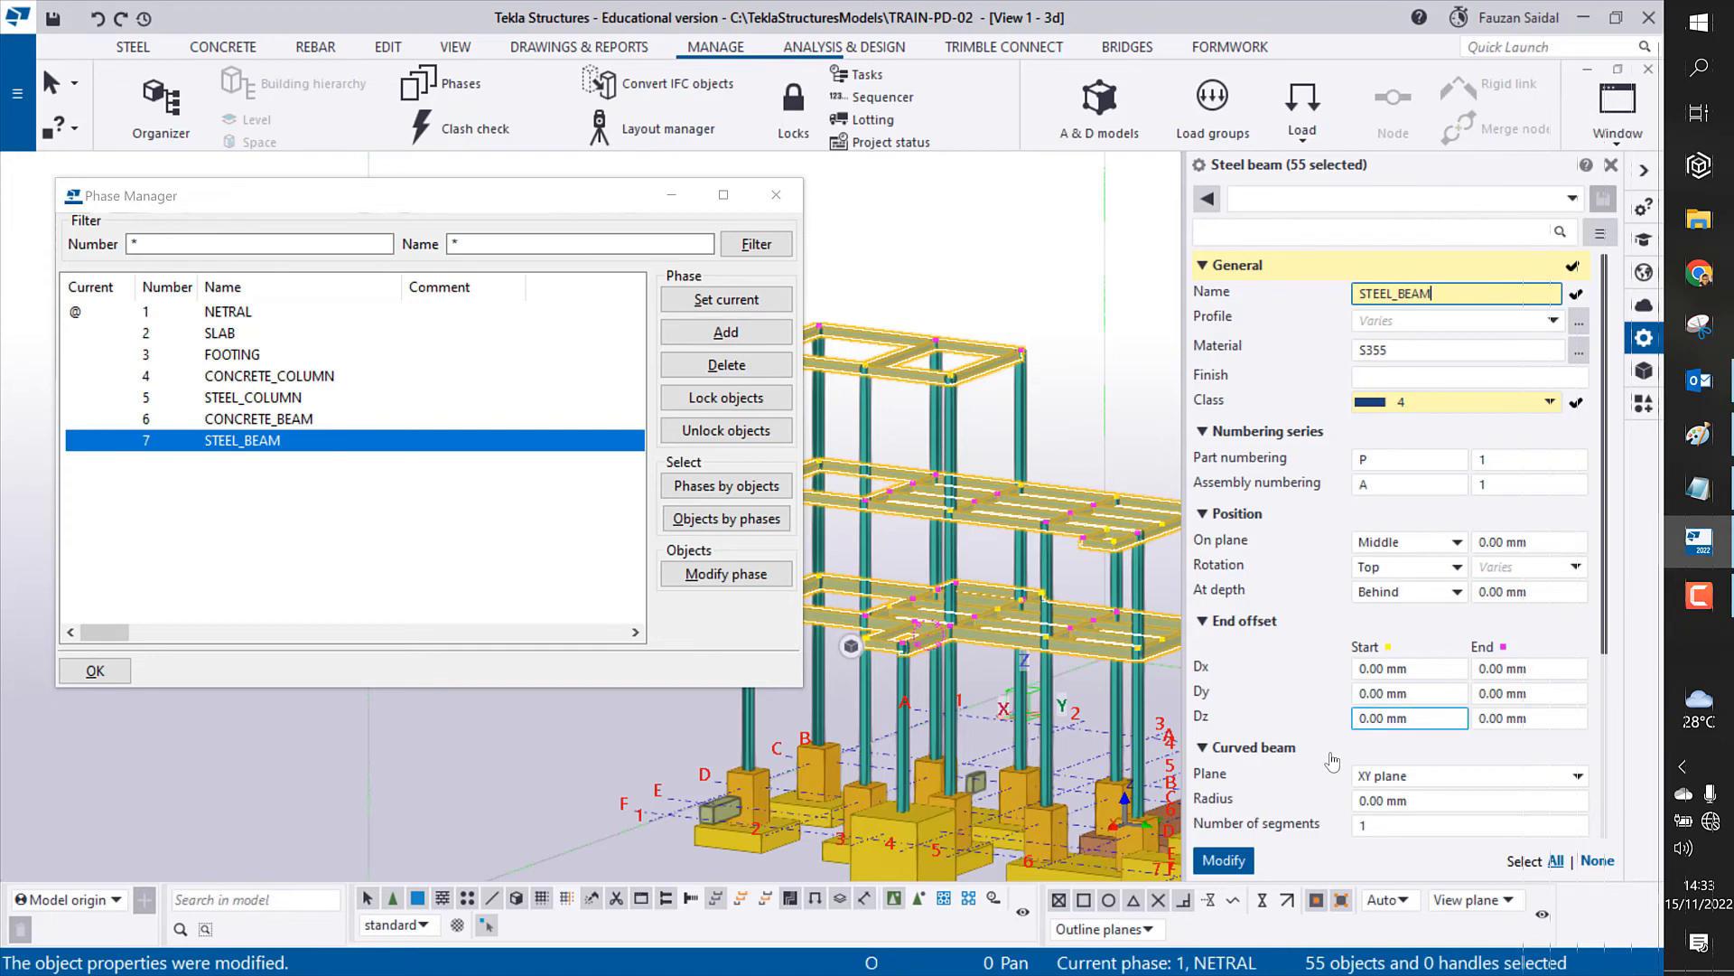
left_click(1225, 860)
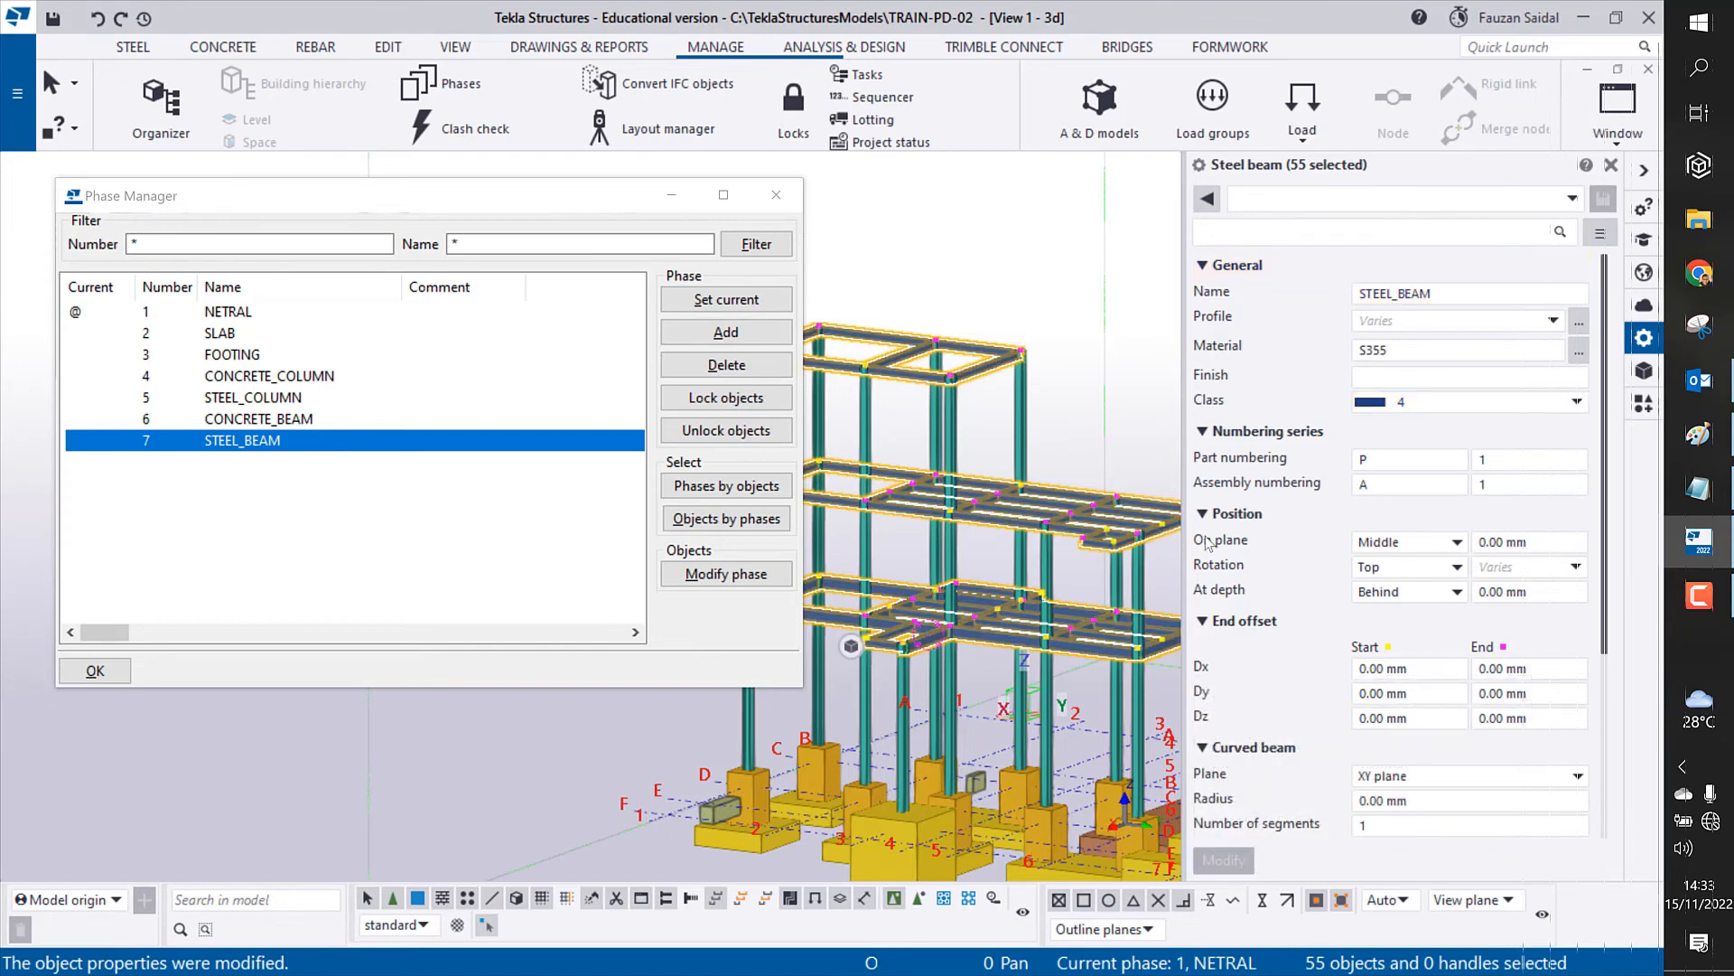
left_click(1127, 352)
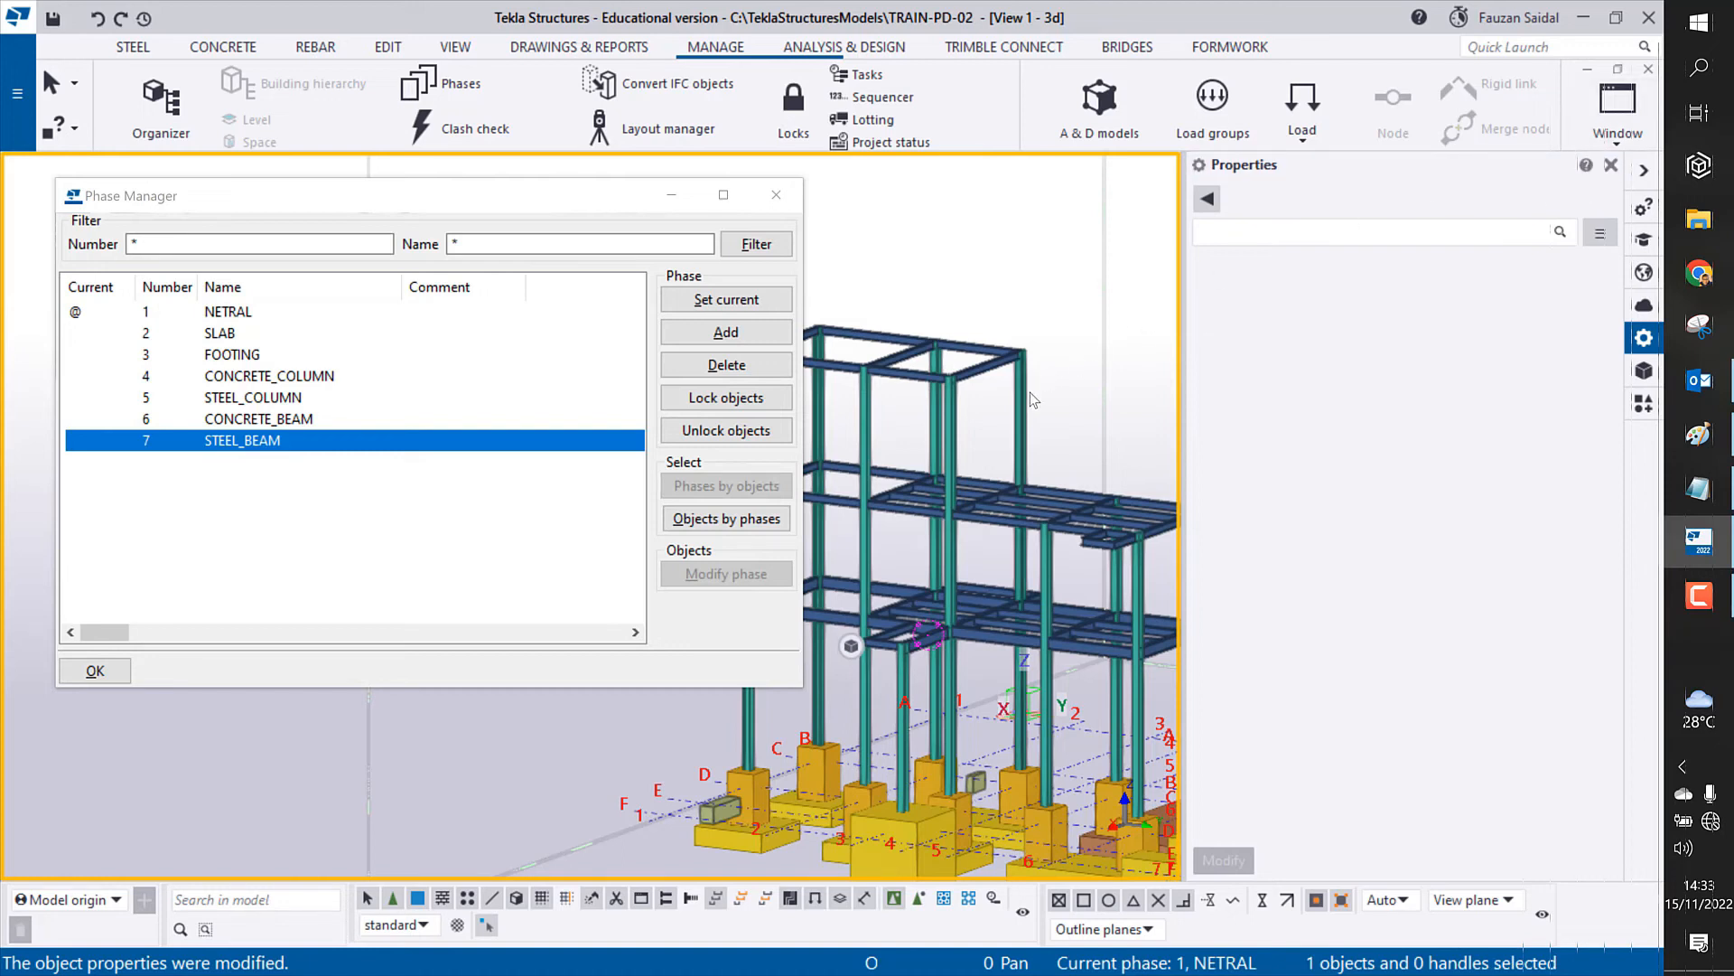
Step: Select a single top-level beam to check its properties, then close the properties and deselect it
scroll(1034, 412, "up", 4)
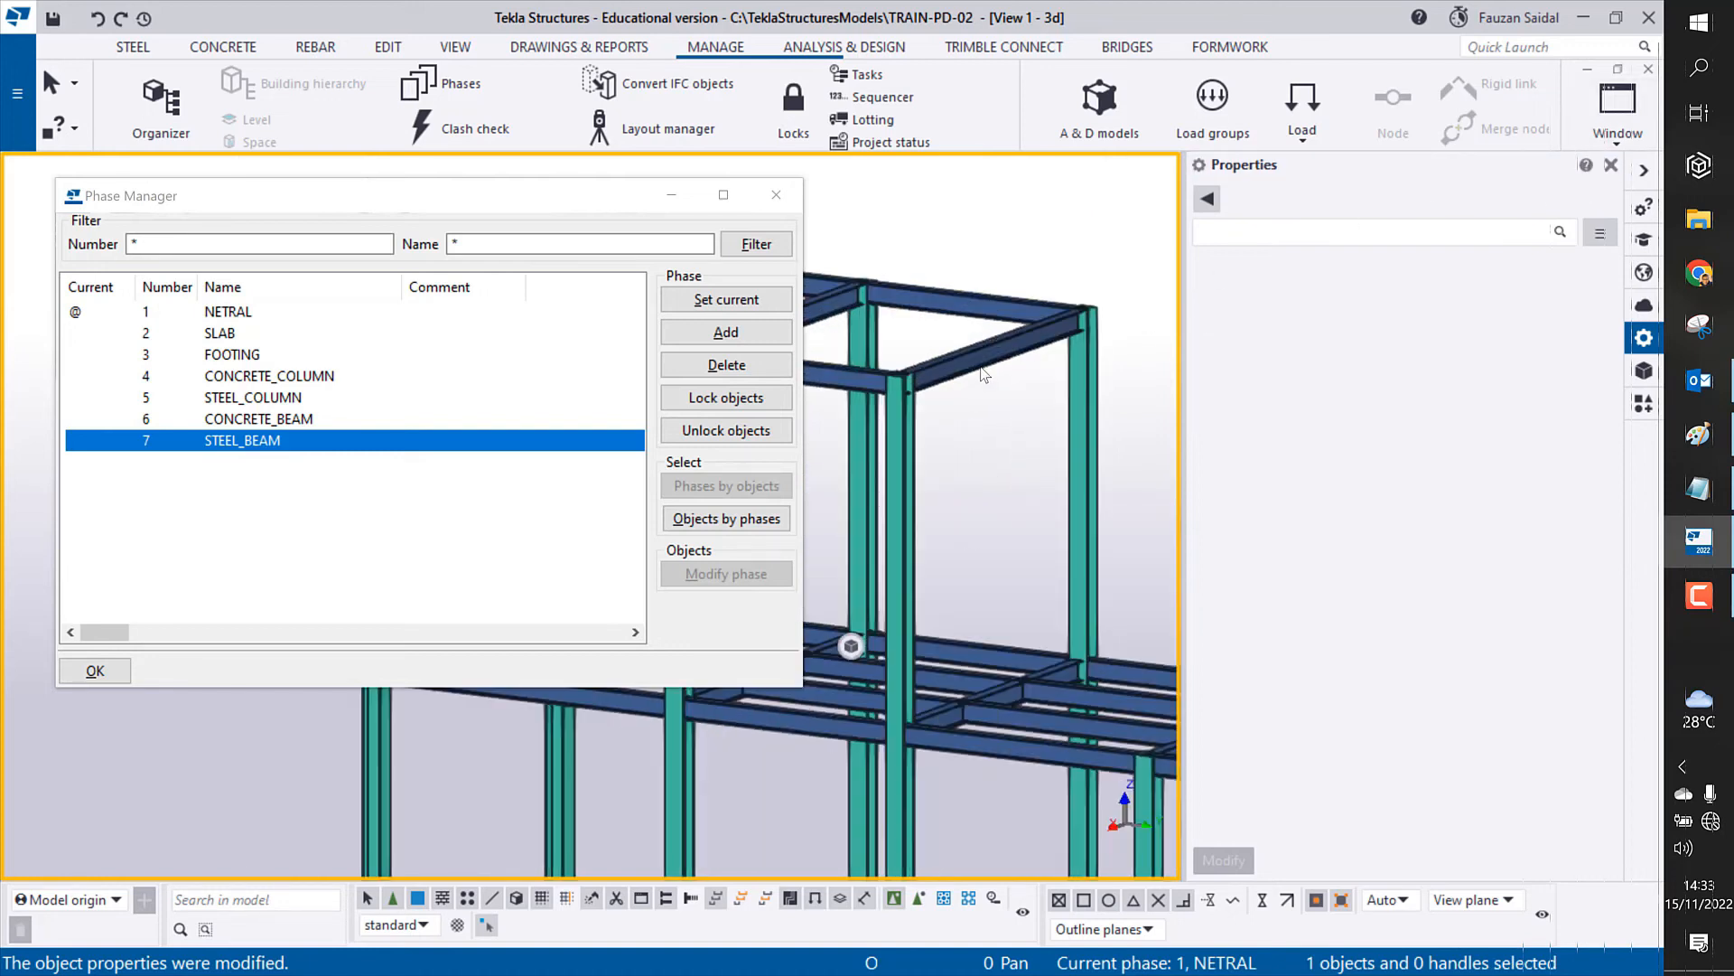
left_click(1046, 365)
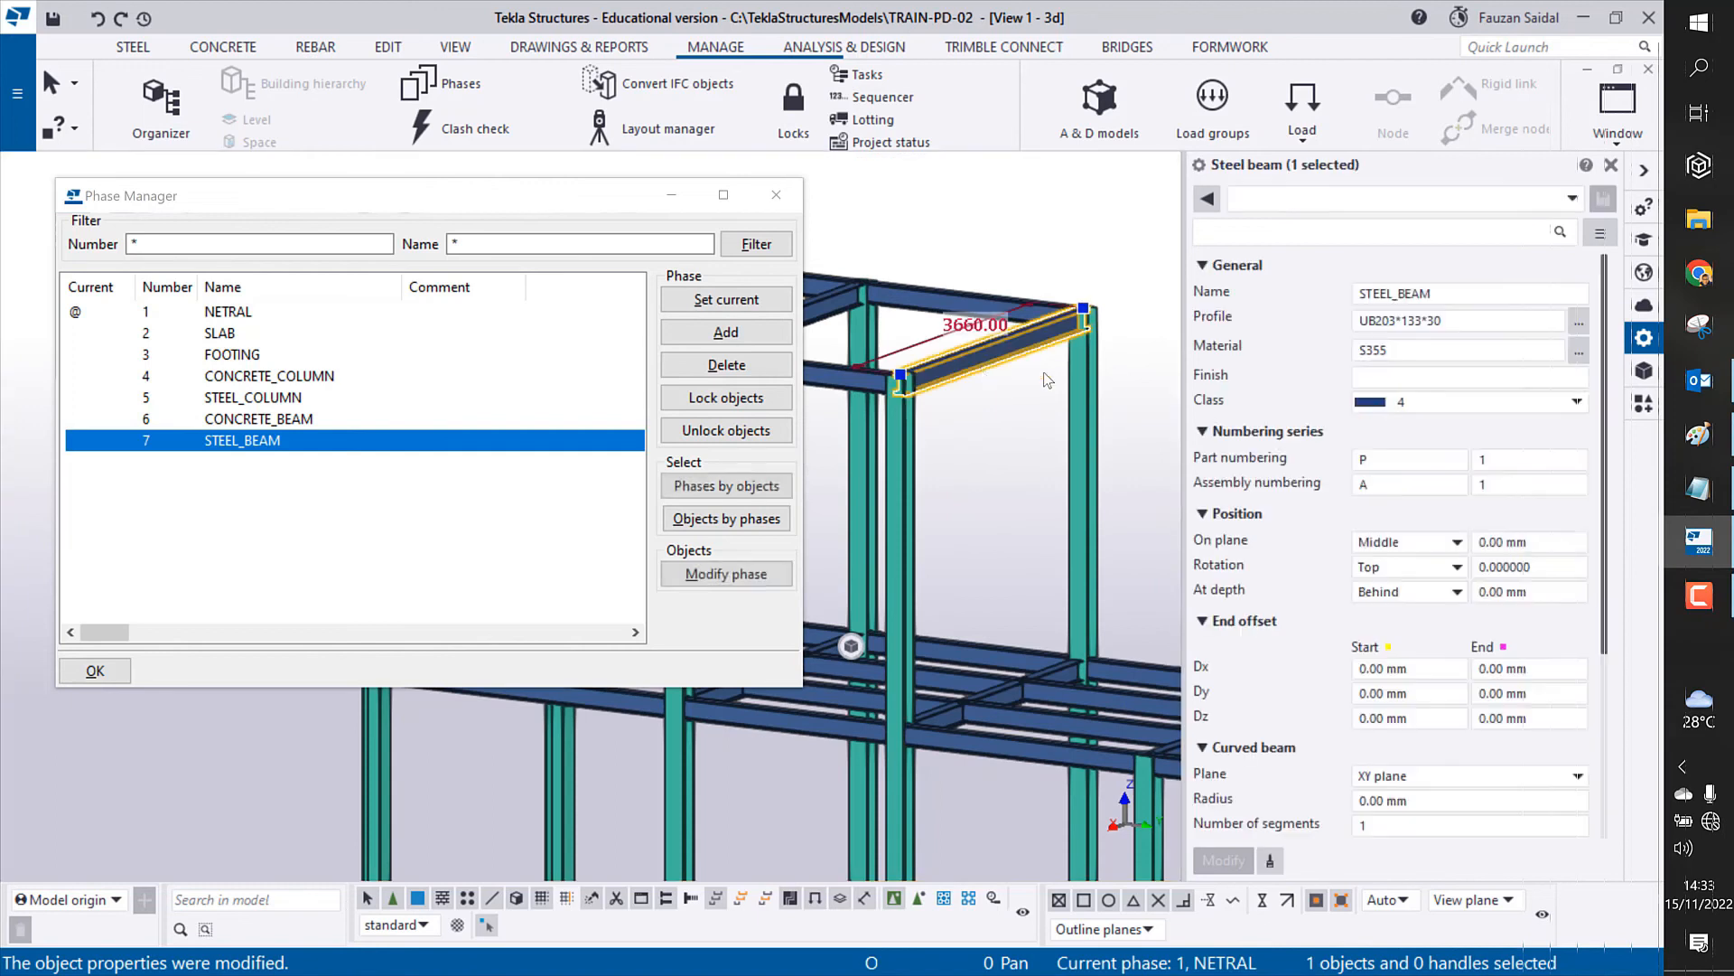
left_click(1611, 164)
left_click(1421, 293)
scroll(1419, 291, "down", 3)
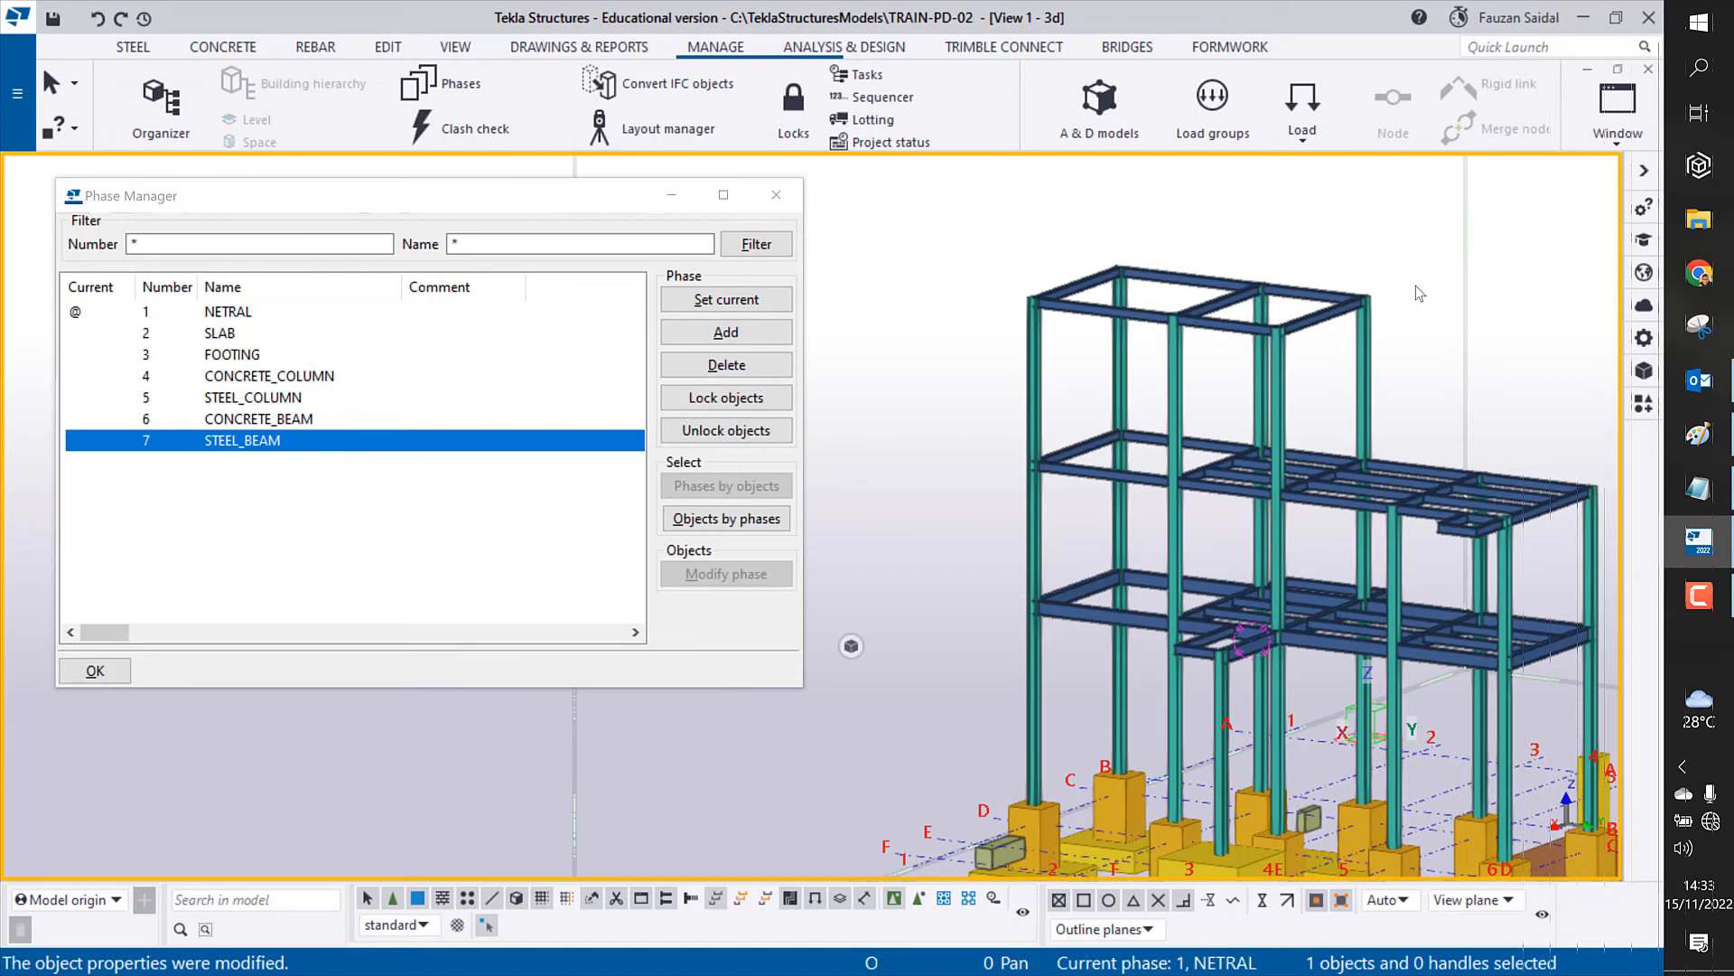
Step: Examine the recoloured steel frame, select the corner steel column near grid line D, and clear the selection
scroll(1214, 379, "down", 1)
middle_click_drag(1214, 395, 1088, 293)
scroll(1283, 542, "down", 3)
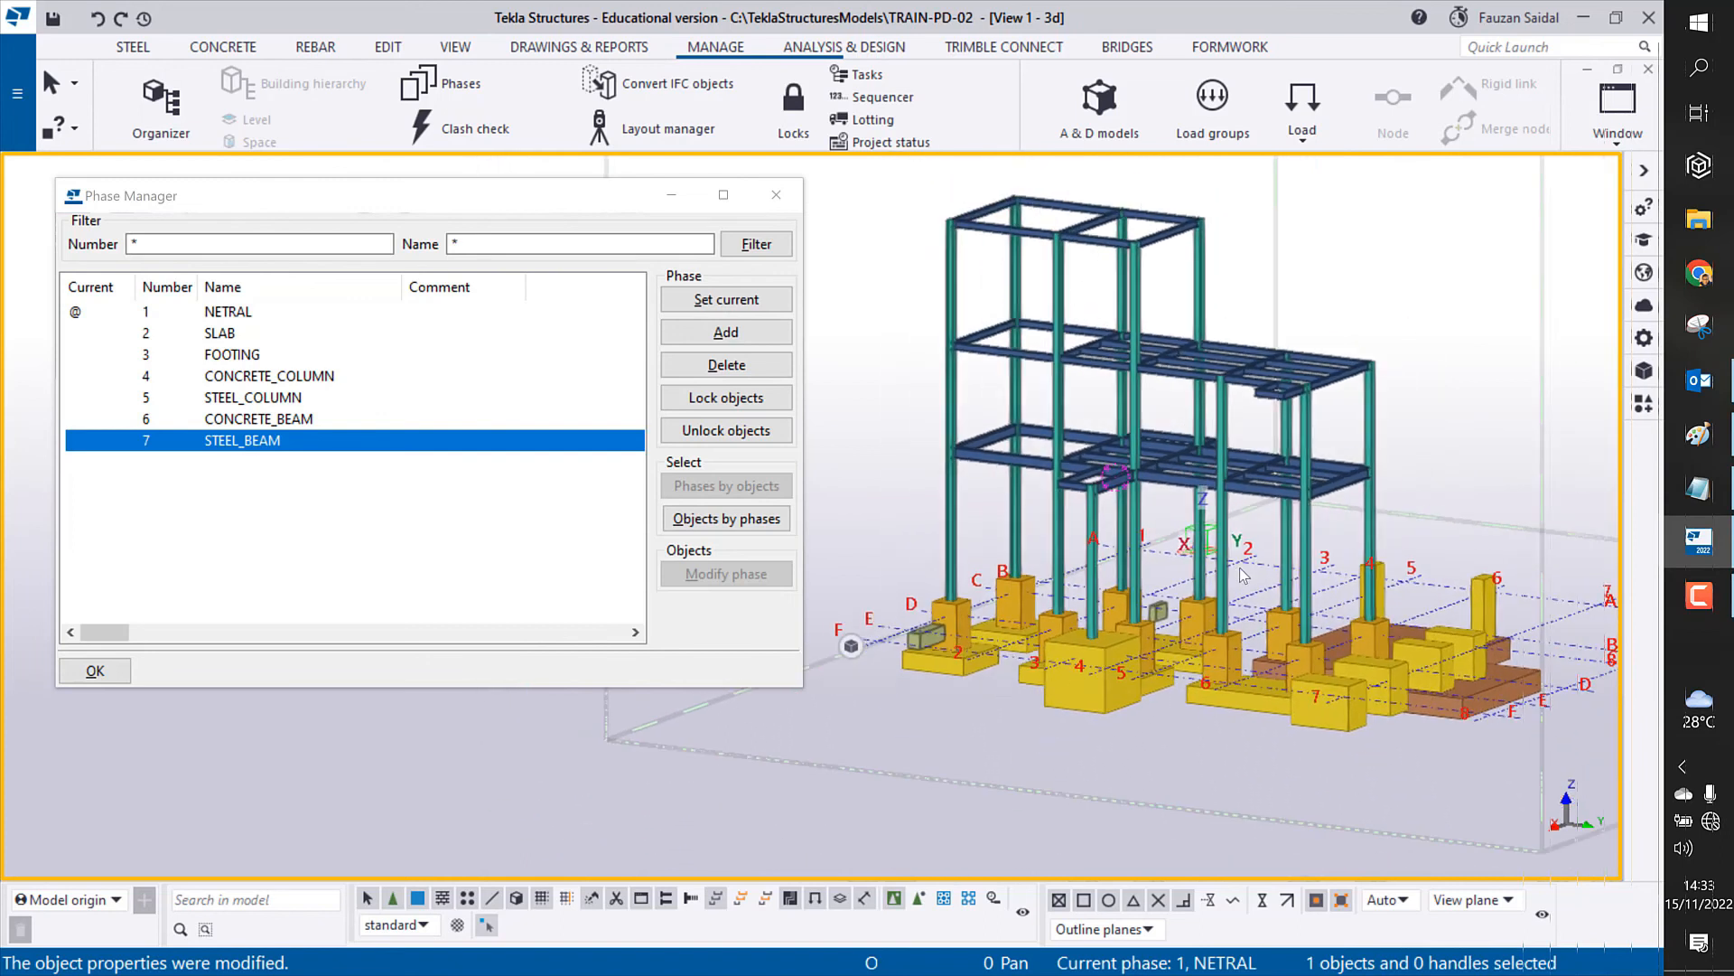
mouse_move(1246, 559)
middle_mouse_down("ctrl")
mouse_move(1335, 527)
mouse_move(1219, 578)
middle_mouse_up("ctrl")
scroll(1220, 542, "up", 5)
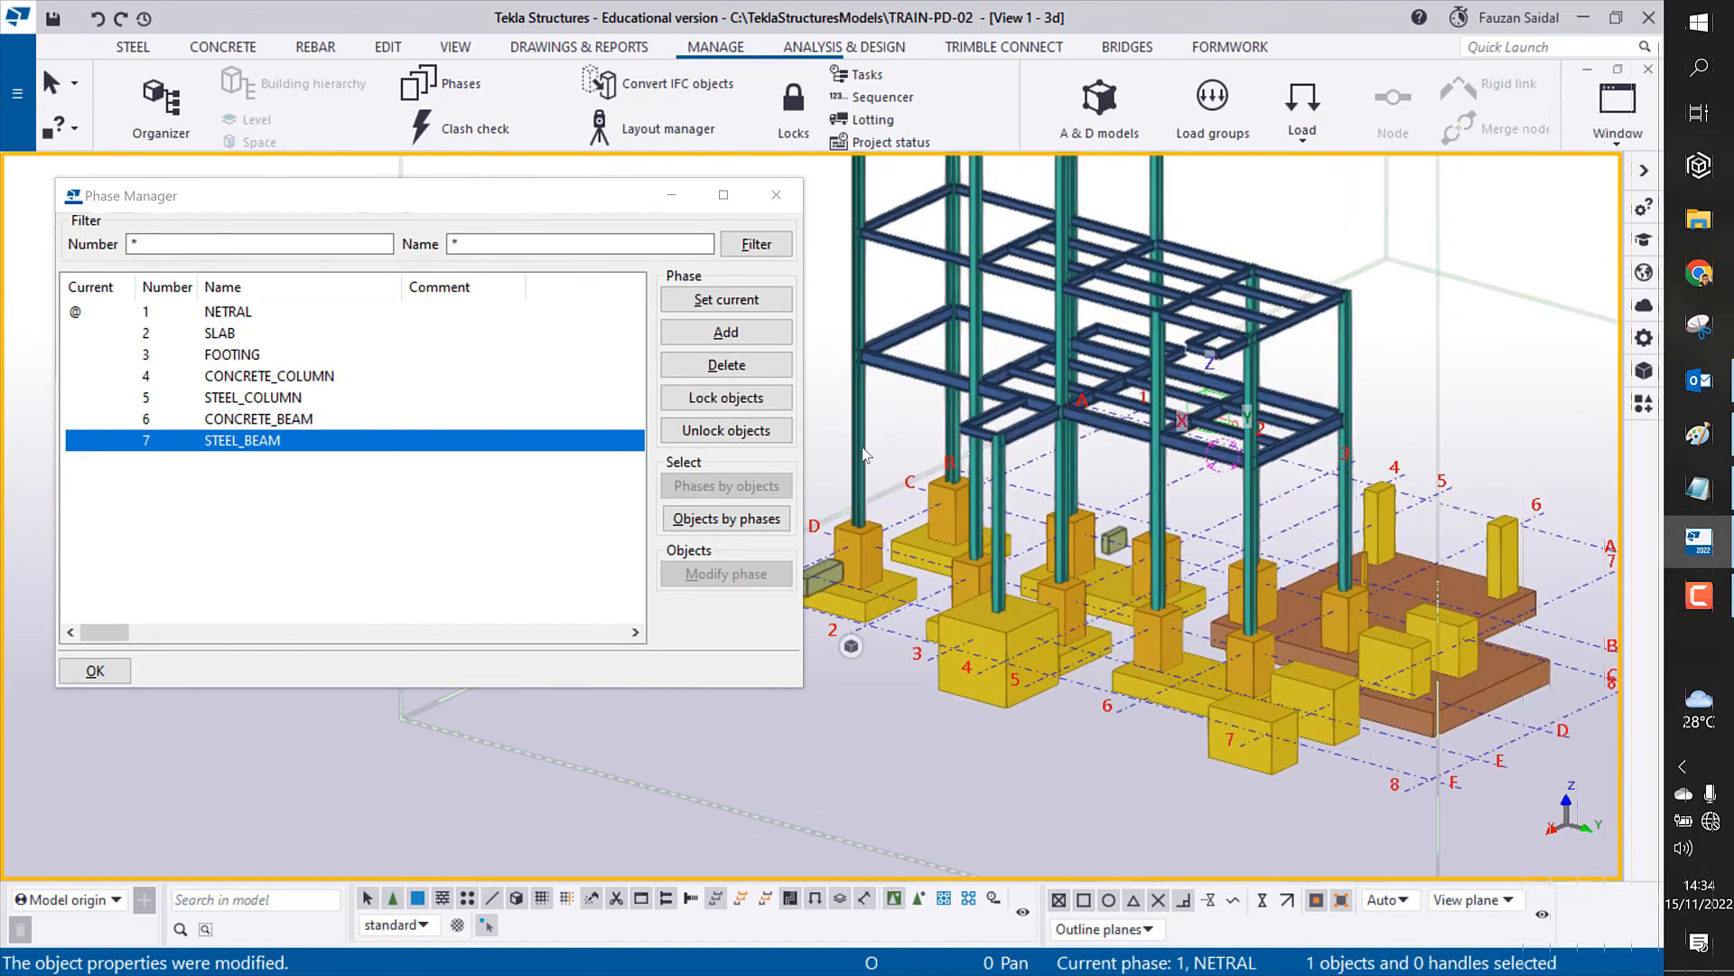
left_click(862, 451)
middle_click_drag(974, 476, 1107, 524)
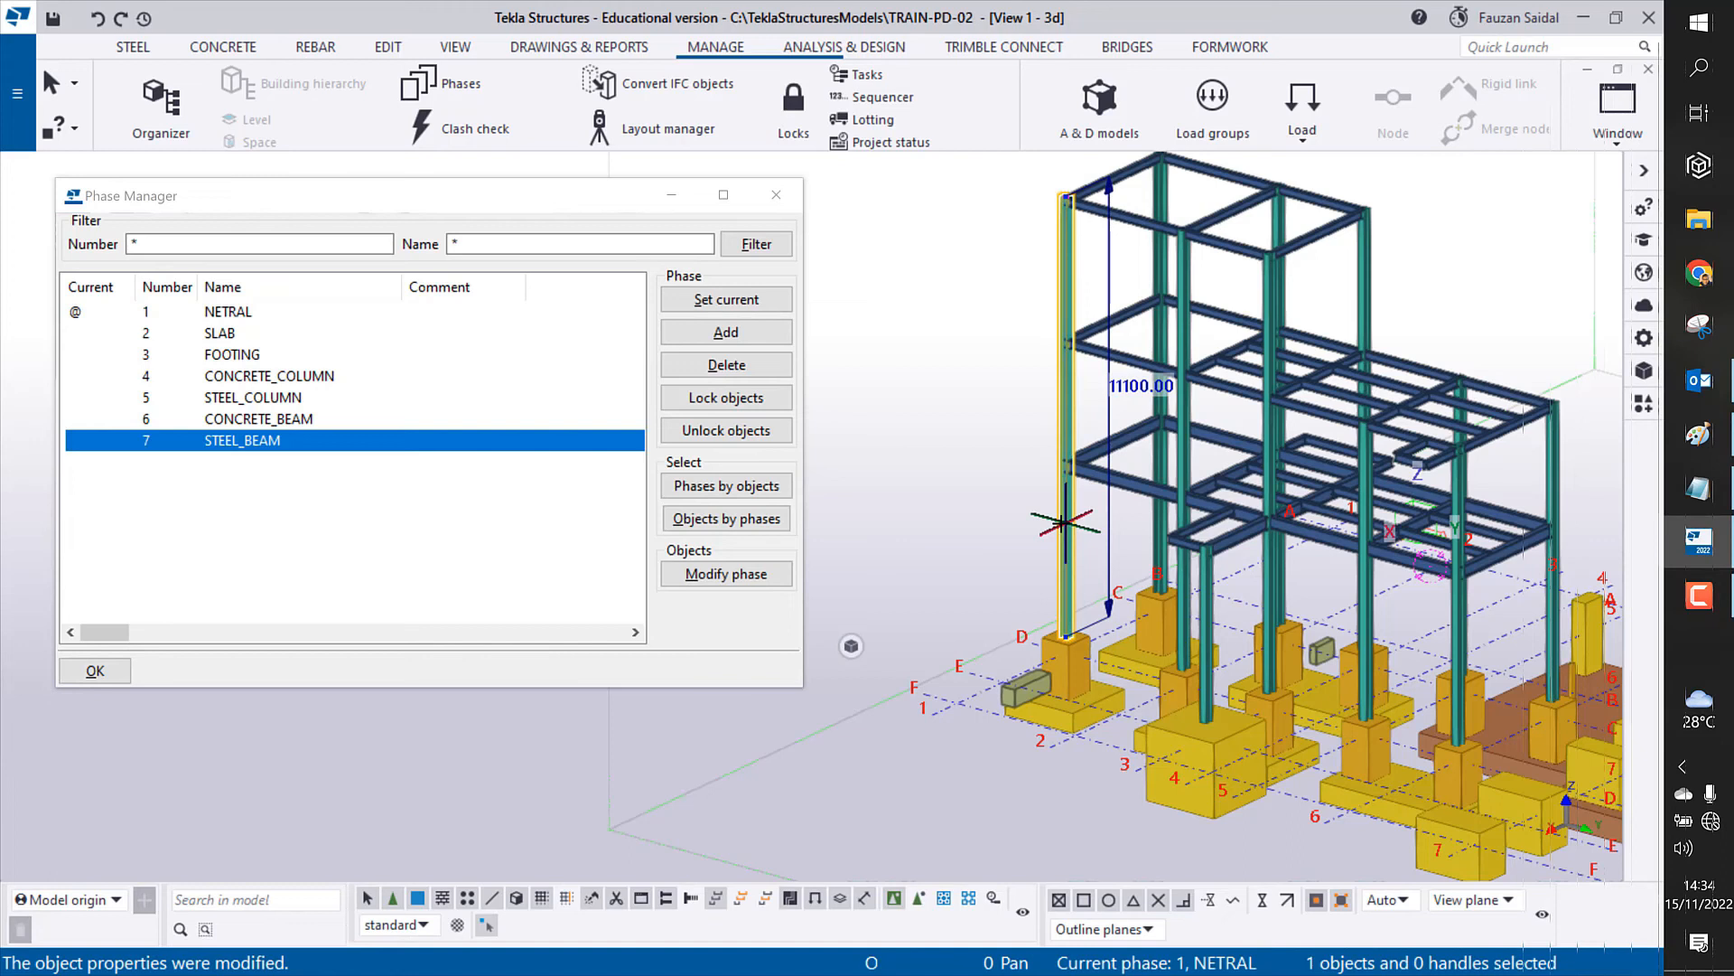
right_click(977, 505)
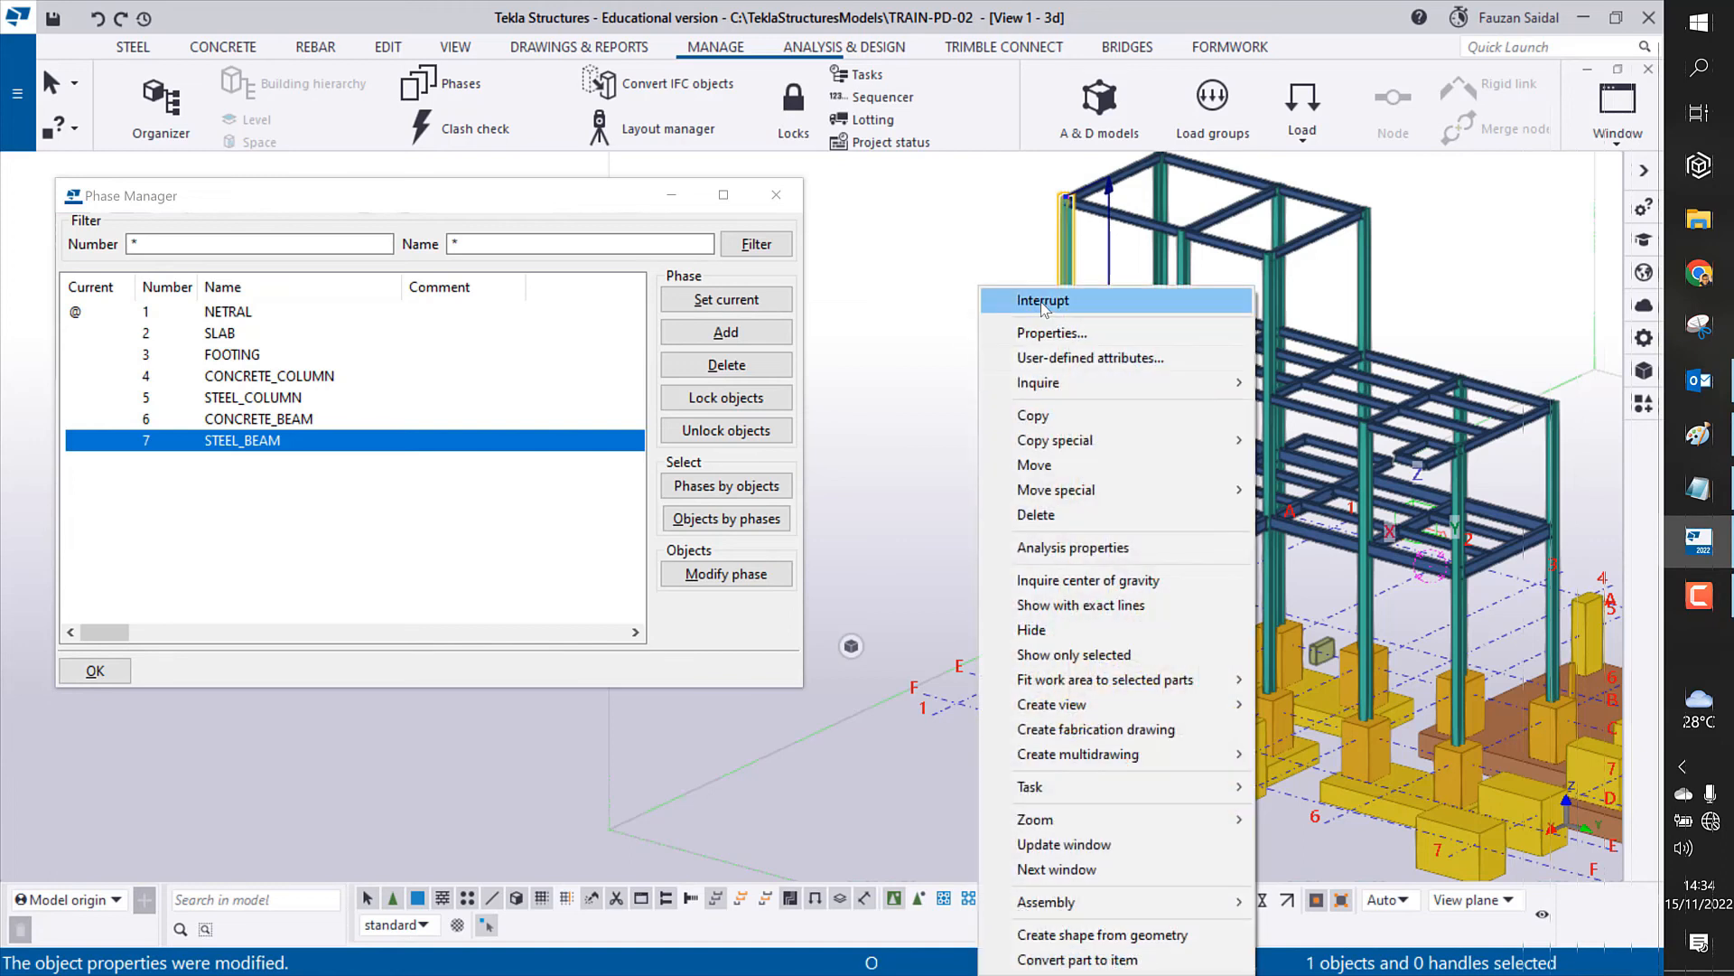
left_click(1040, 301)
left_click(1023, 489)
Step: Examine the concrete columns on the footings and the short ground-level beam near grid line E
middle_click_drag(1045, 484, 903, 470)
scroll(1157, 553, "down", 1)
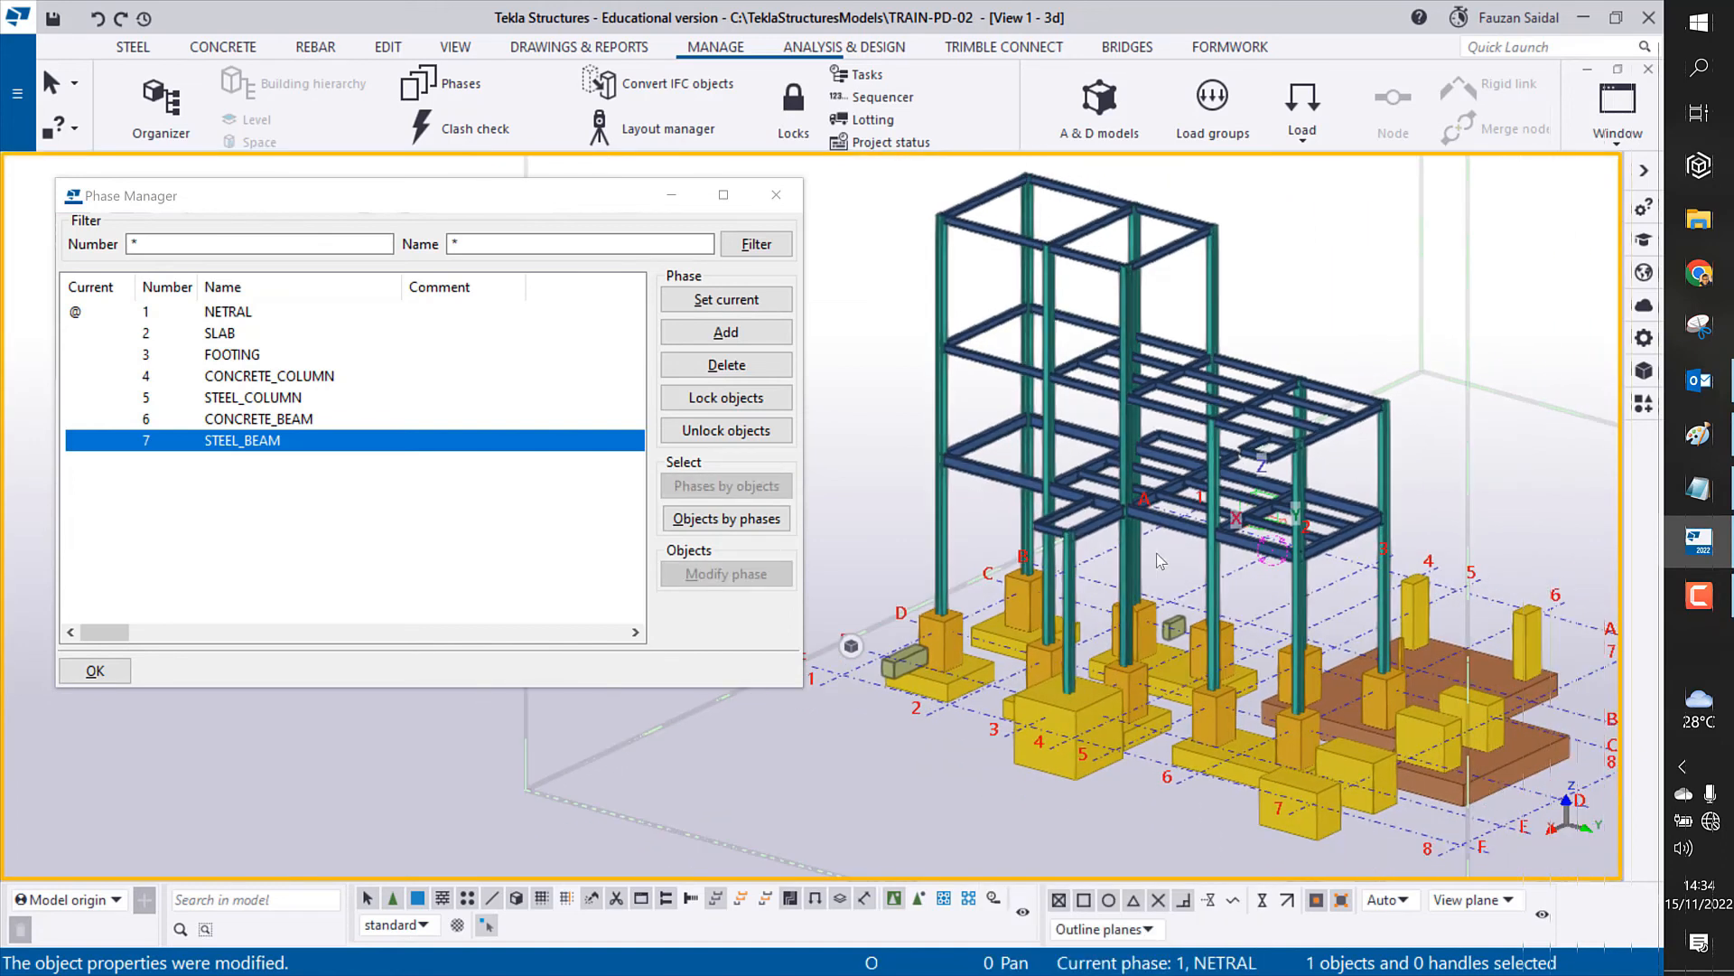
scroll(1195, 560, "up", 5)
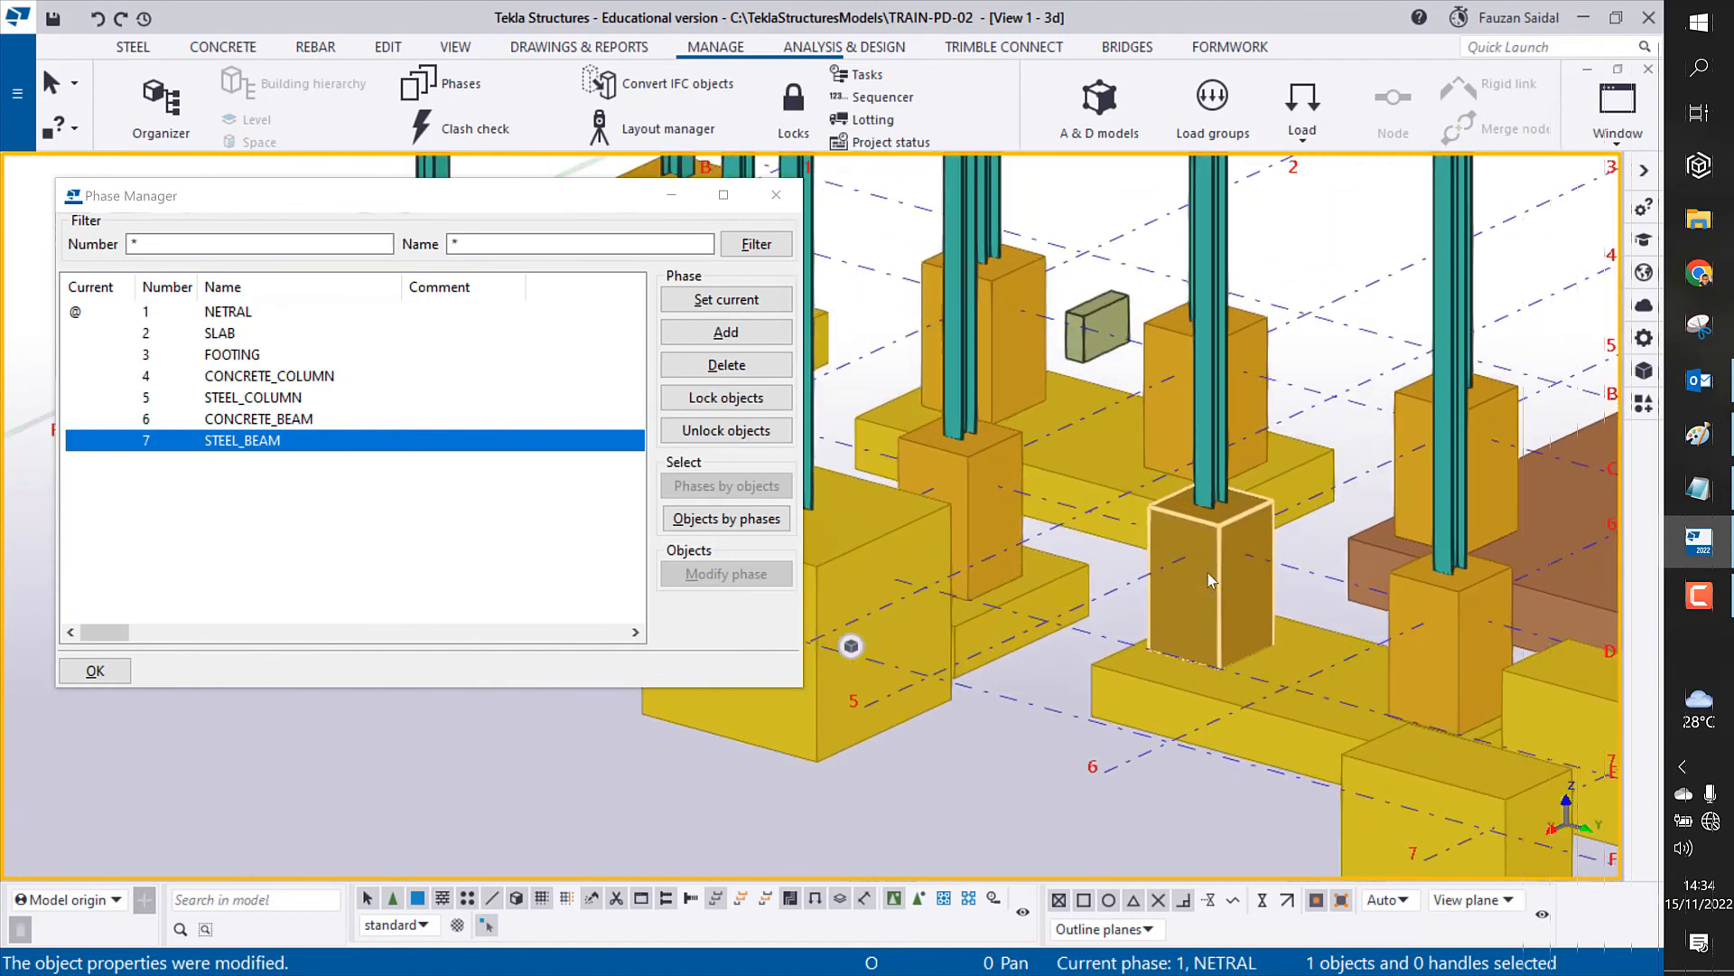
scroll(1207, 573, "down", 2)
scroll(1313, 540, "down", 3)
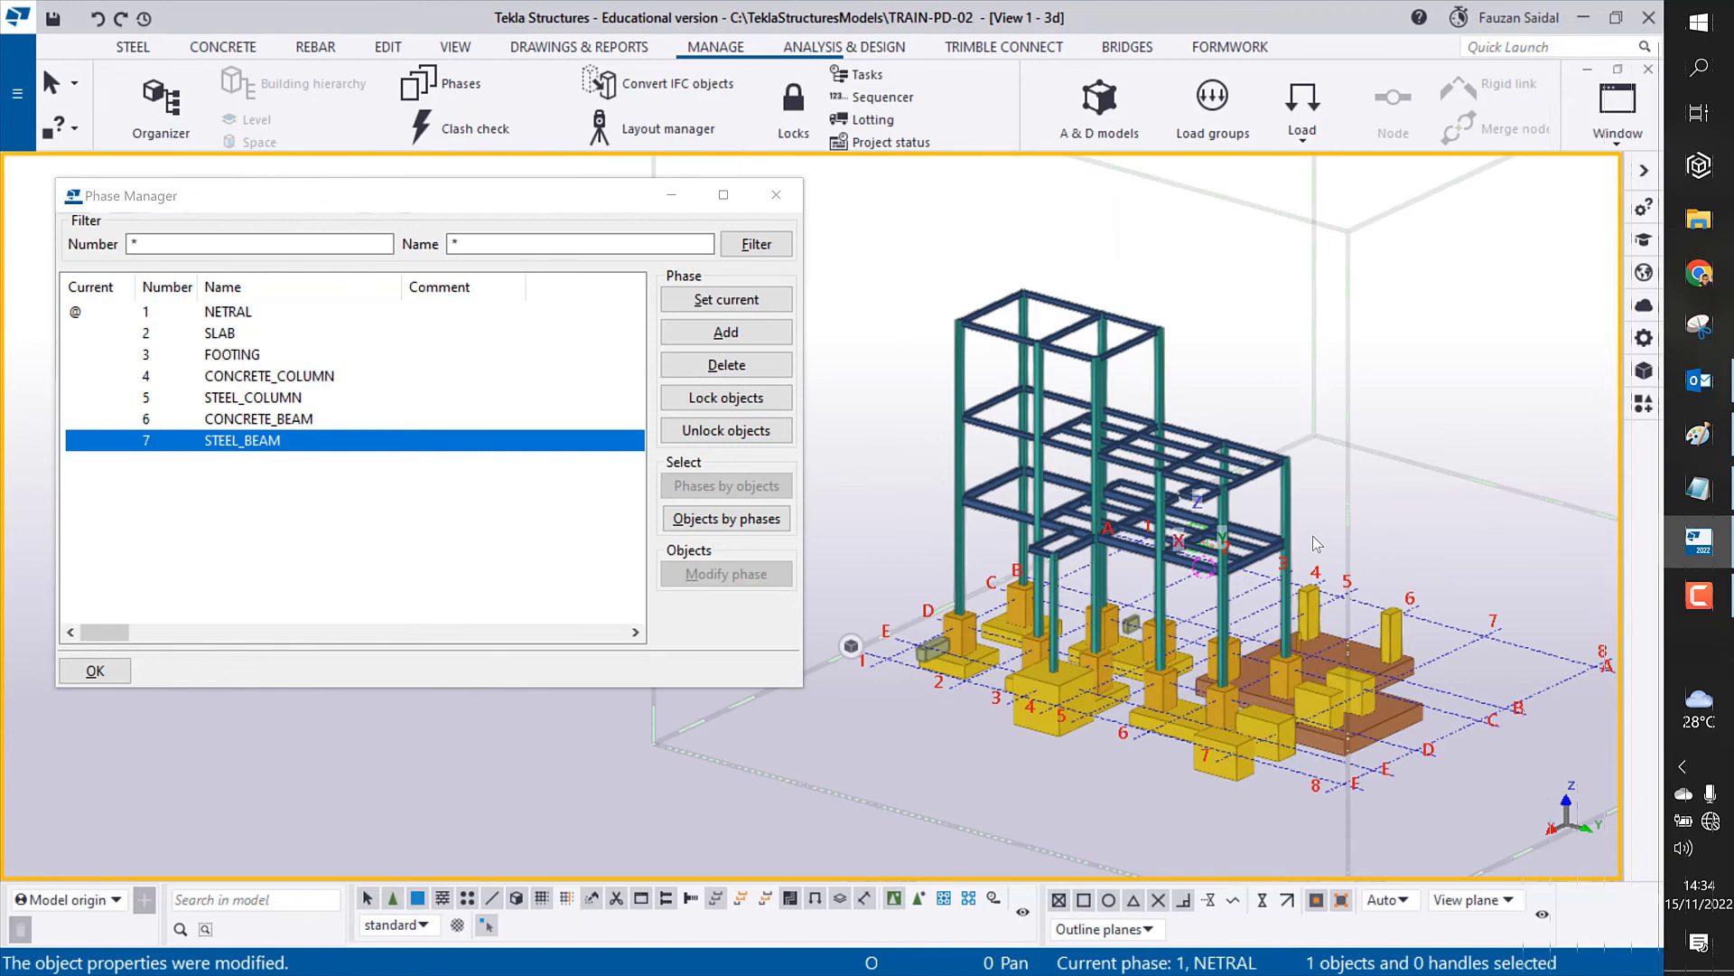
scroll(934, 659, "up", 5)
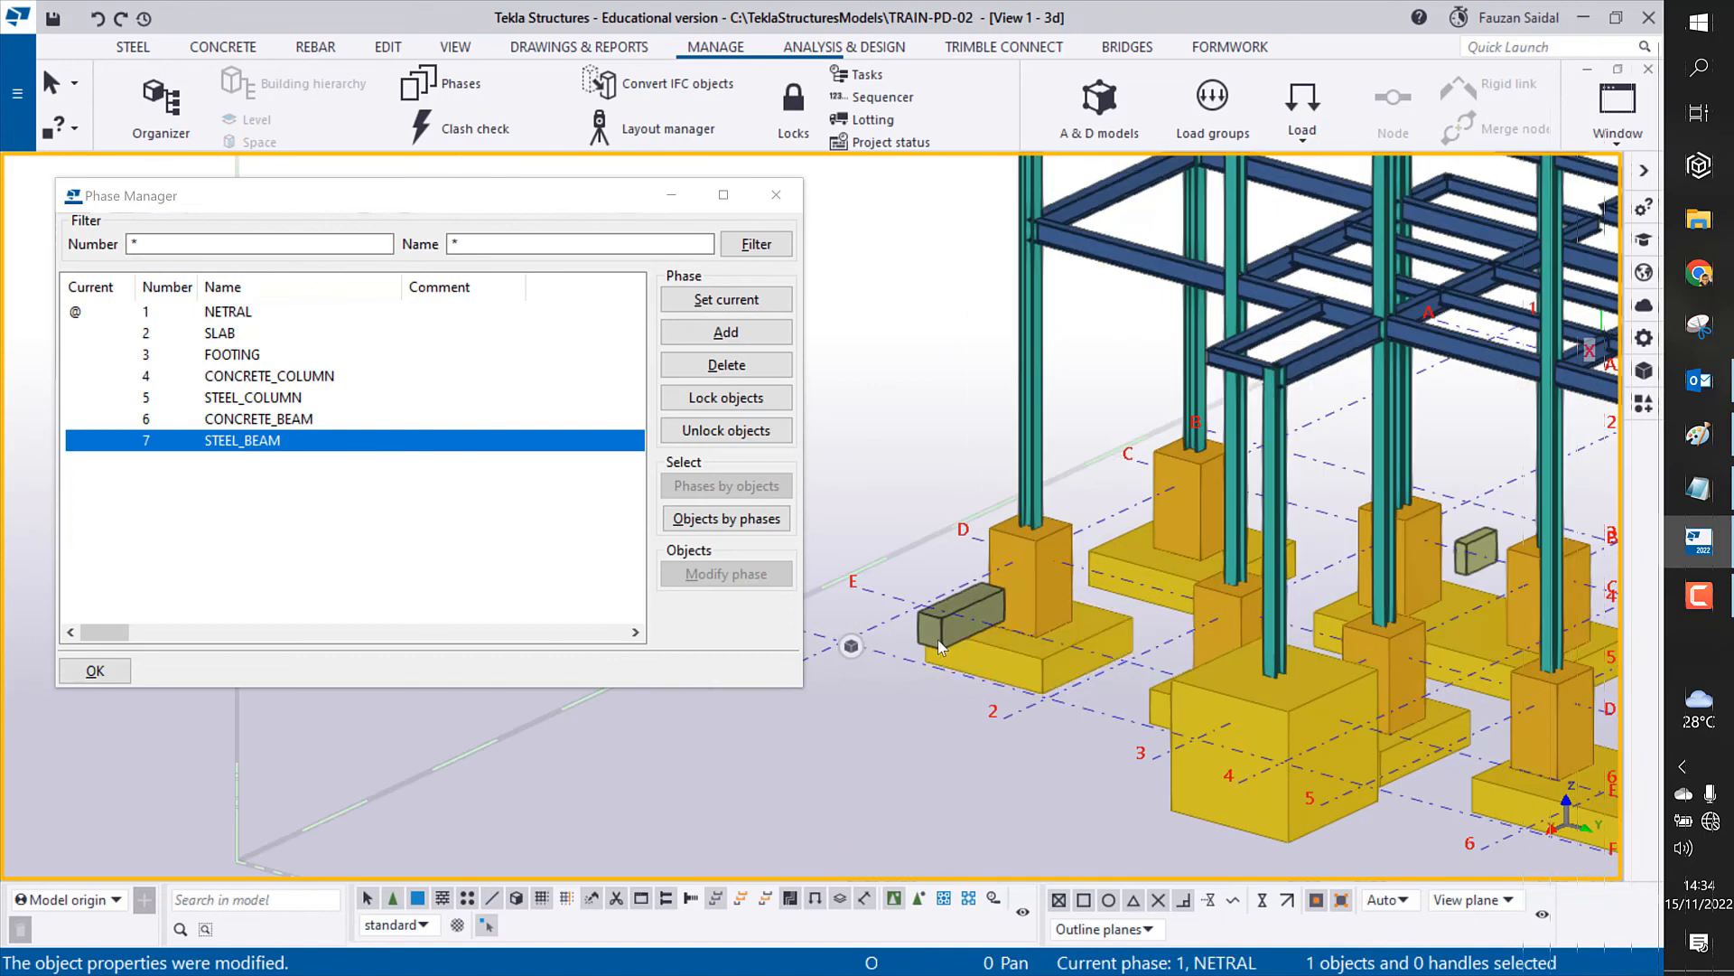
Step: Select the two short ground-level concrete beams and assign them to phase 6, CONCRETE_BEAM
left_click(940, 645)
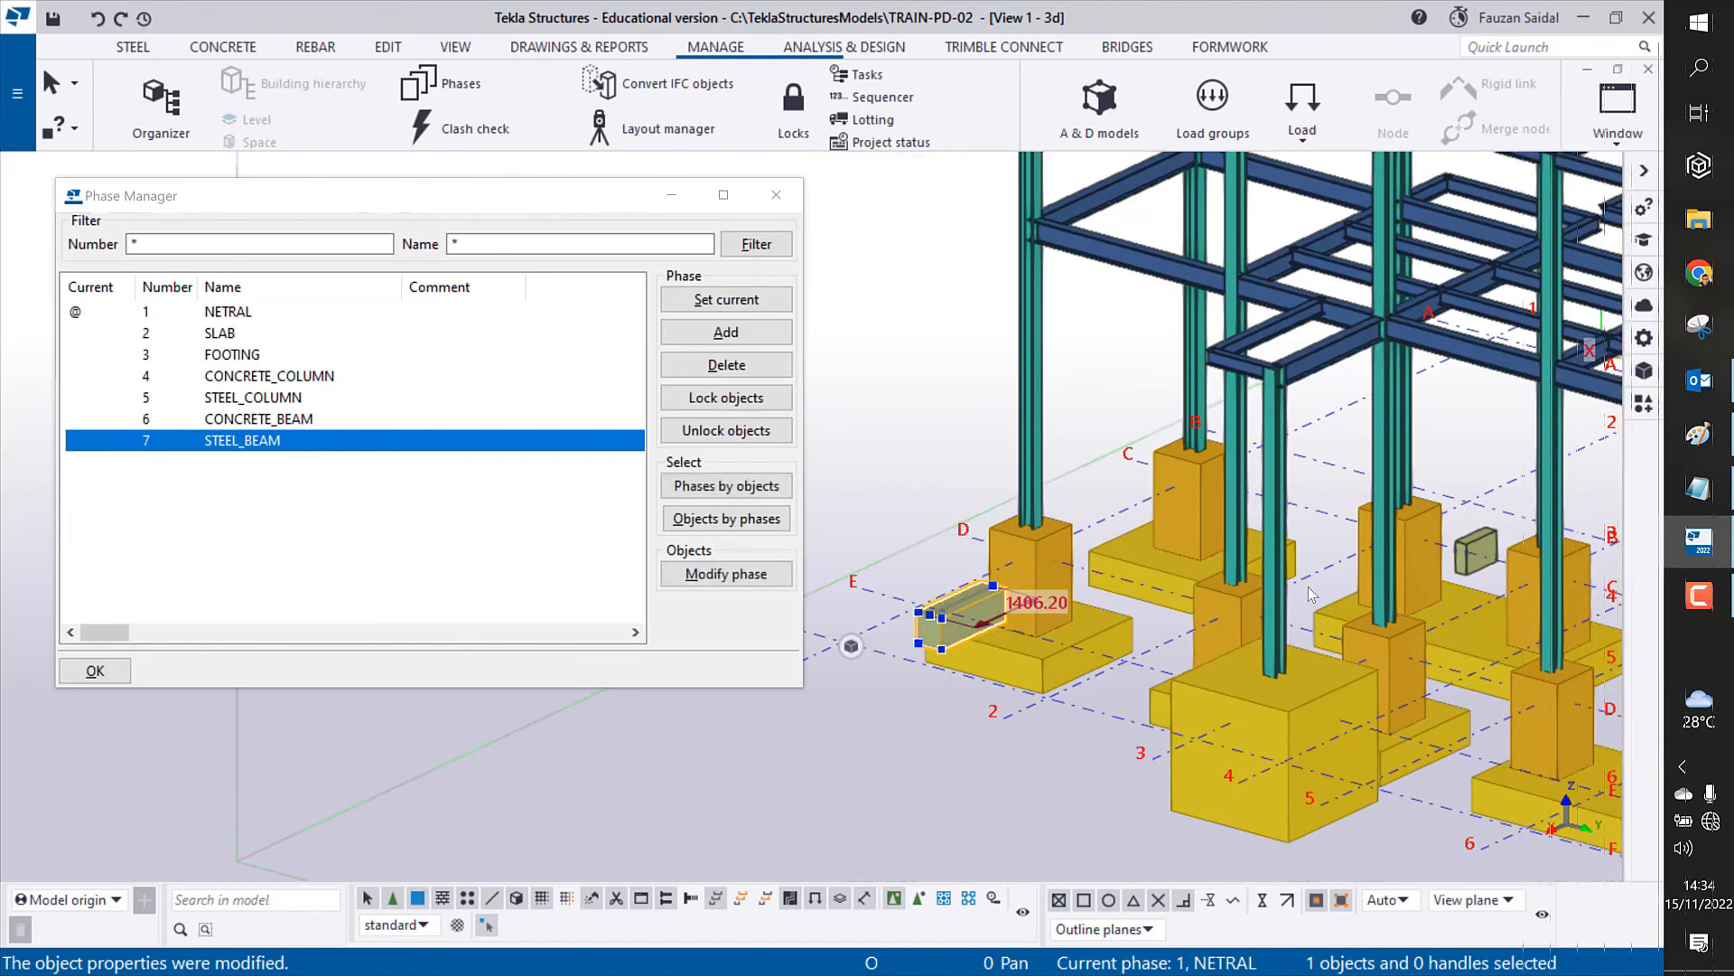
left_click(1480, 568, "ctrl")
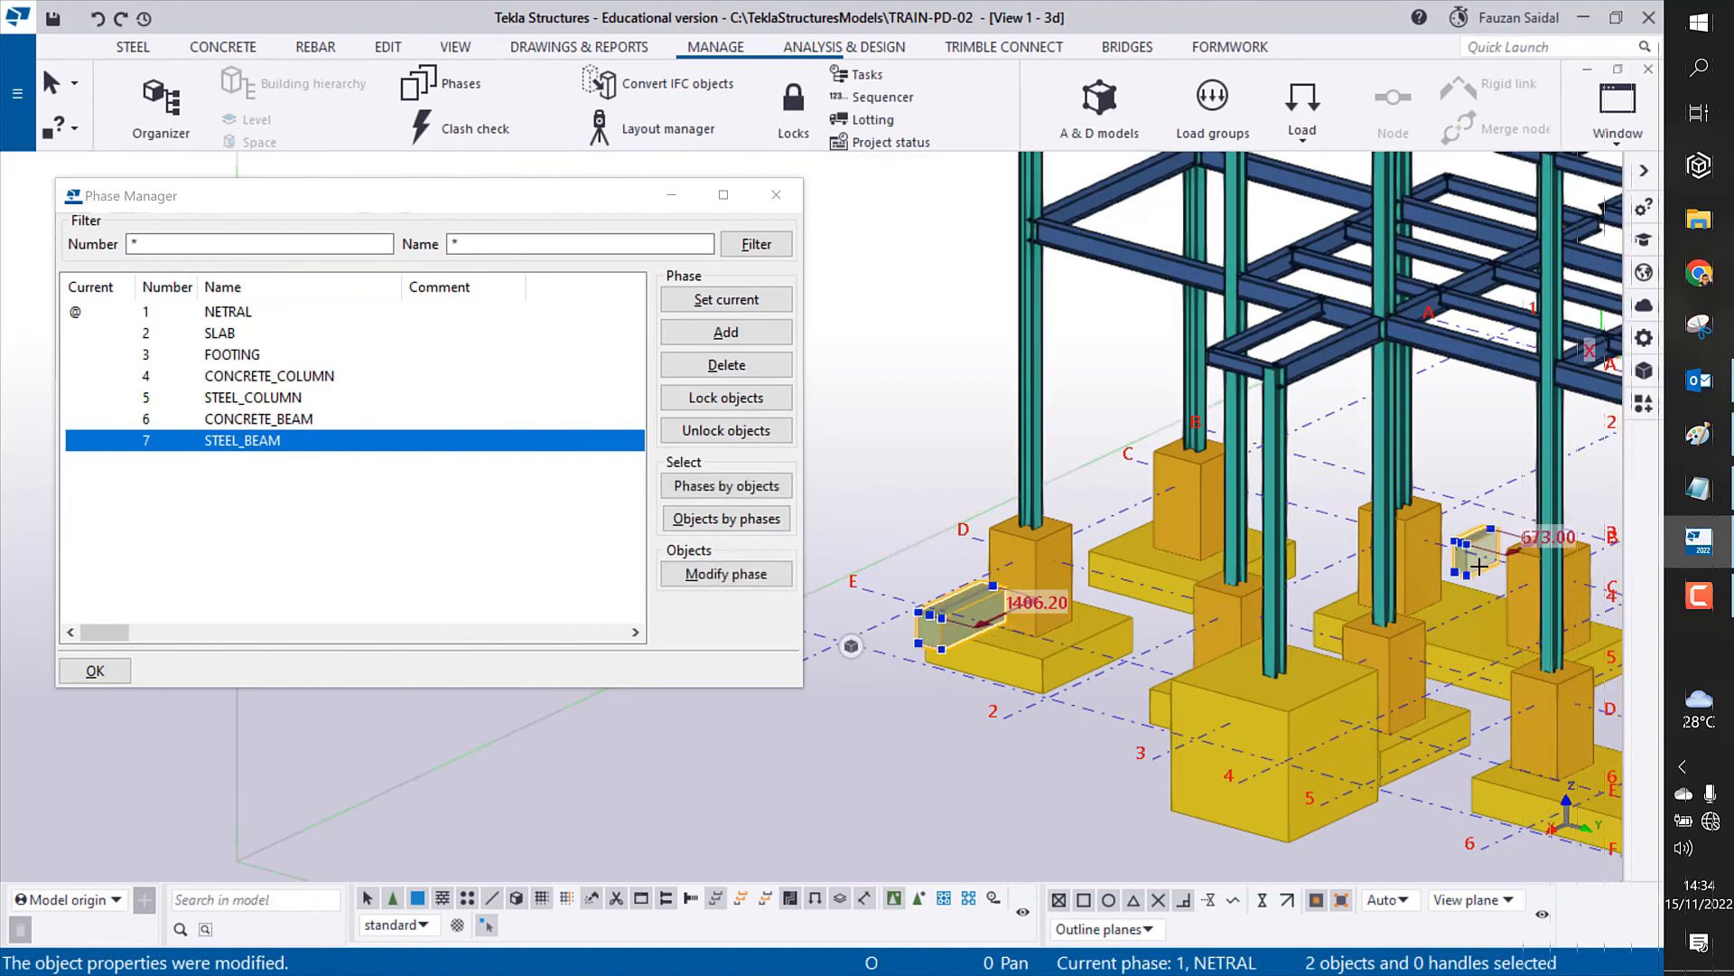
double_click(301, 420)
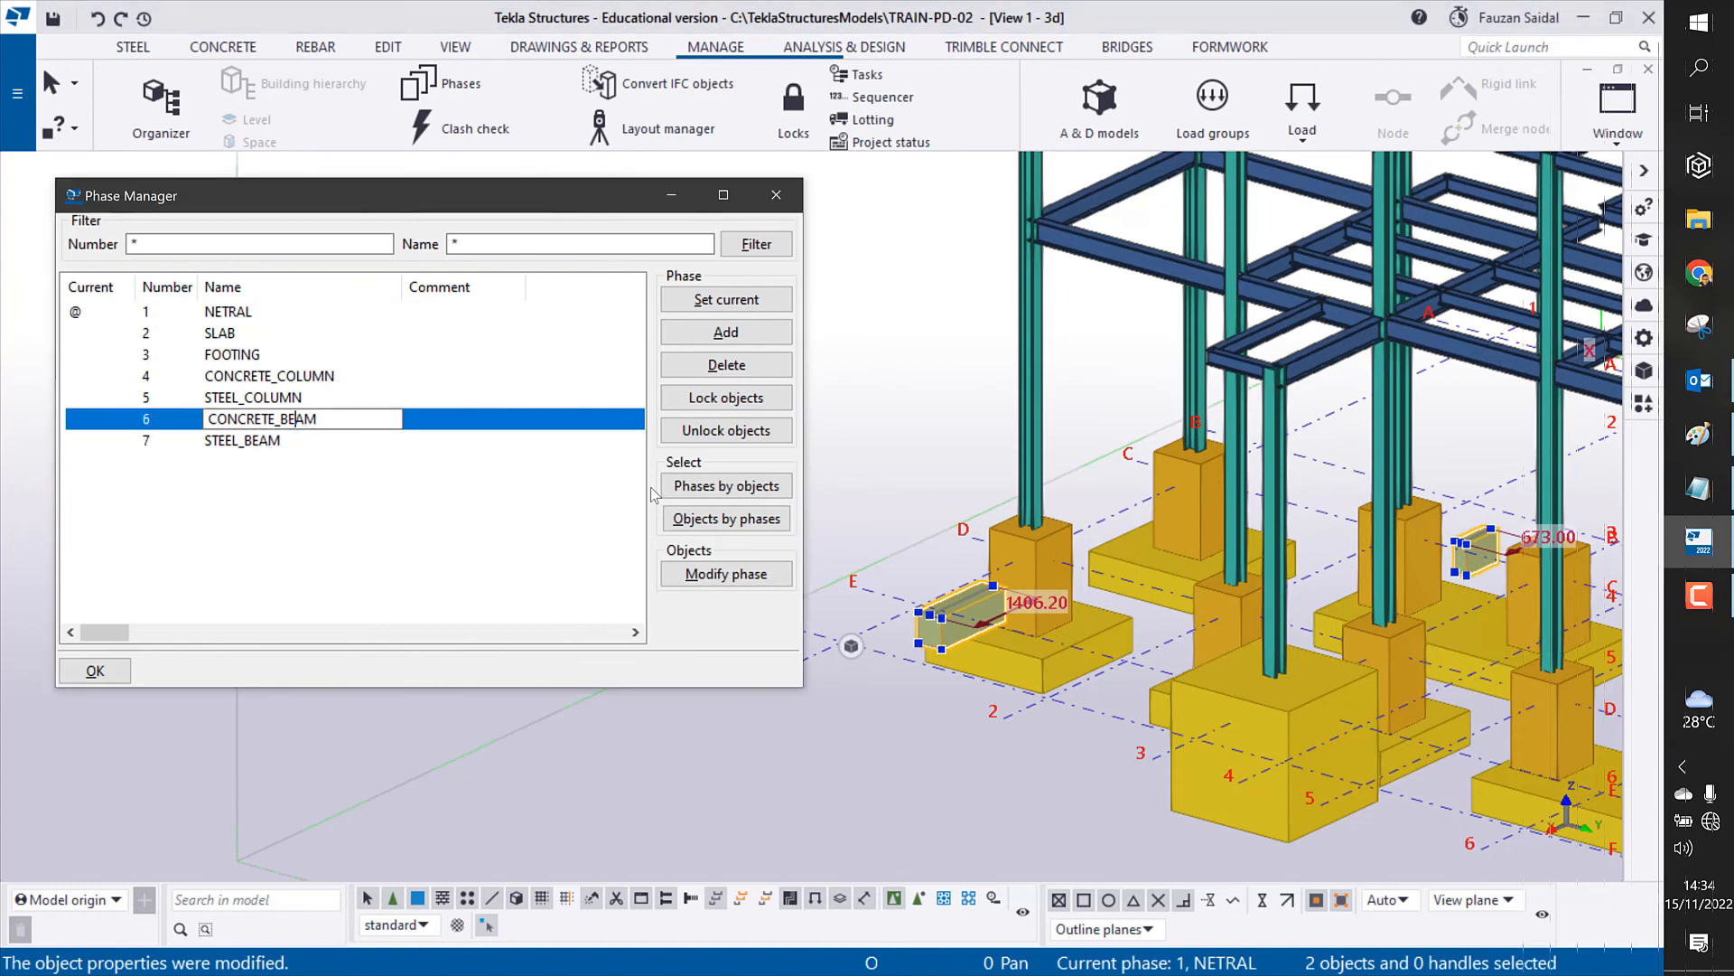
left_click(727, 575)
Step: Reselect the two short concrete beams, apply a class in their properties, clear the selection and close the properties
left_click(943, 639)
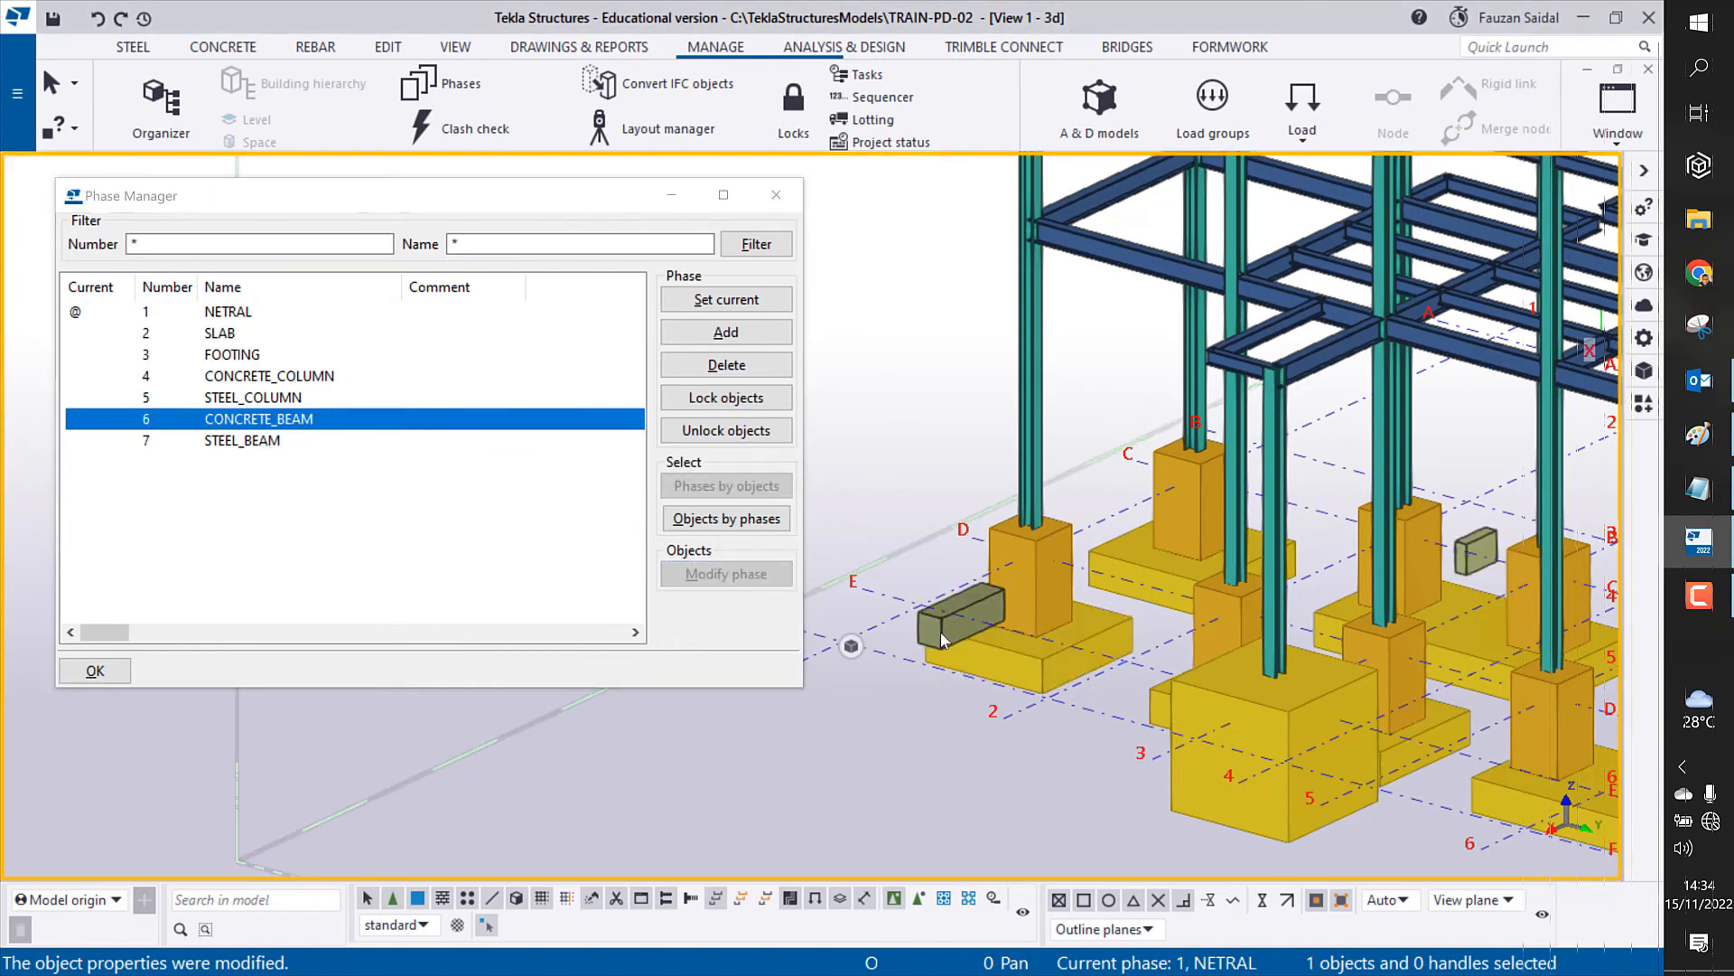
left_click(1466, 558, "shift")
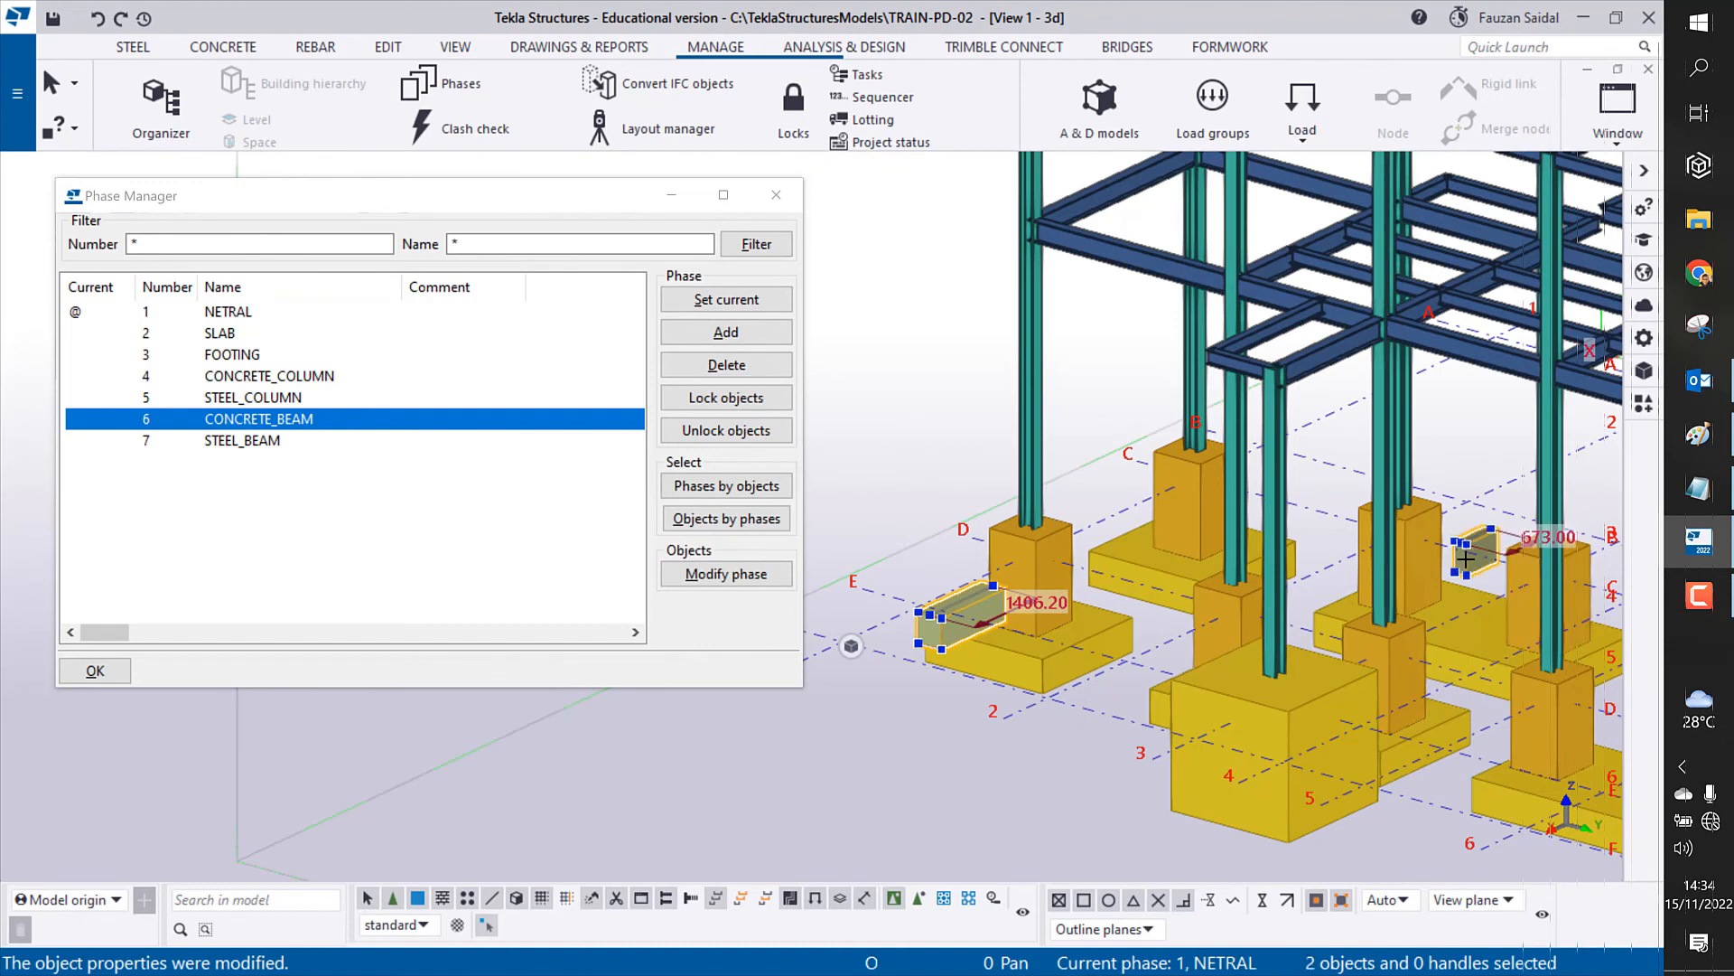
middle_click_drag(1105, 624, 956, 690)
left_click(1643, 337)
left_click(1510, 402)
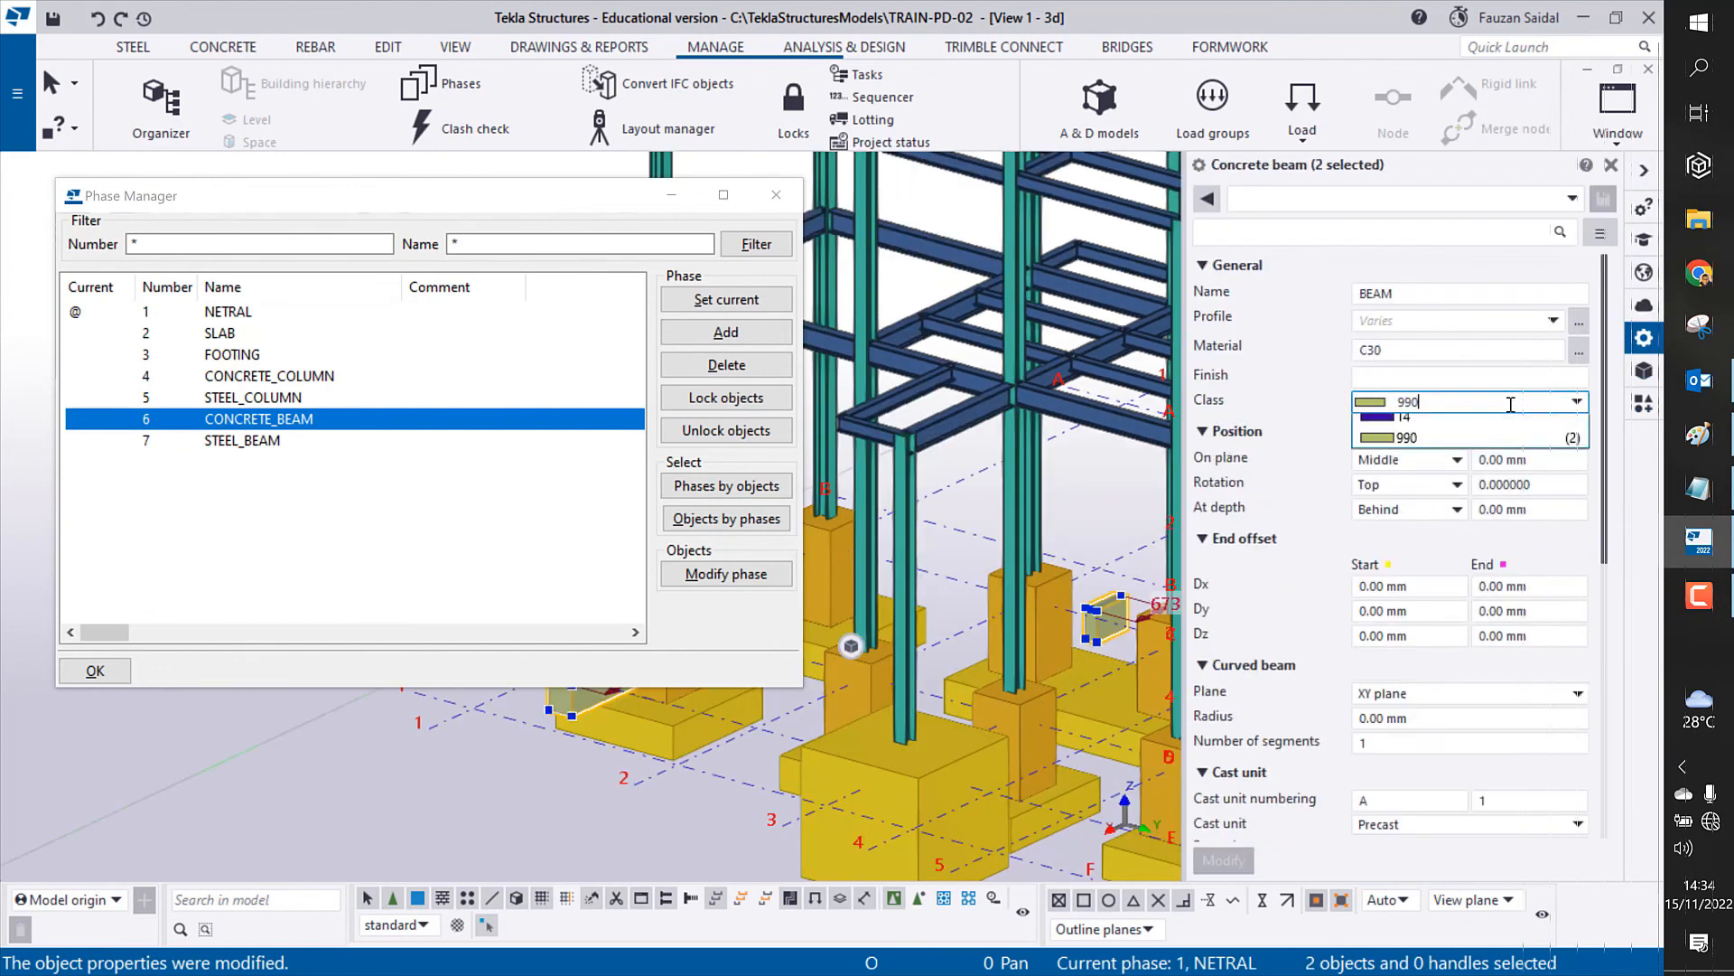
left_click(1418, 641)
left_click(1224, 860)
left_click(1102, 502)
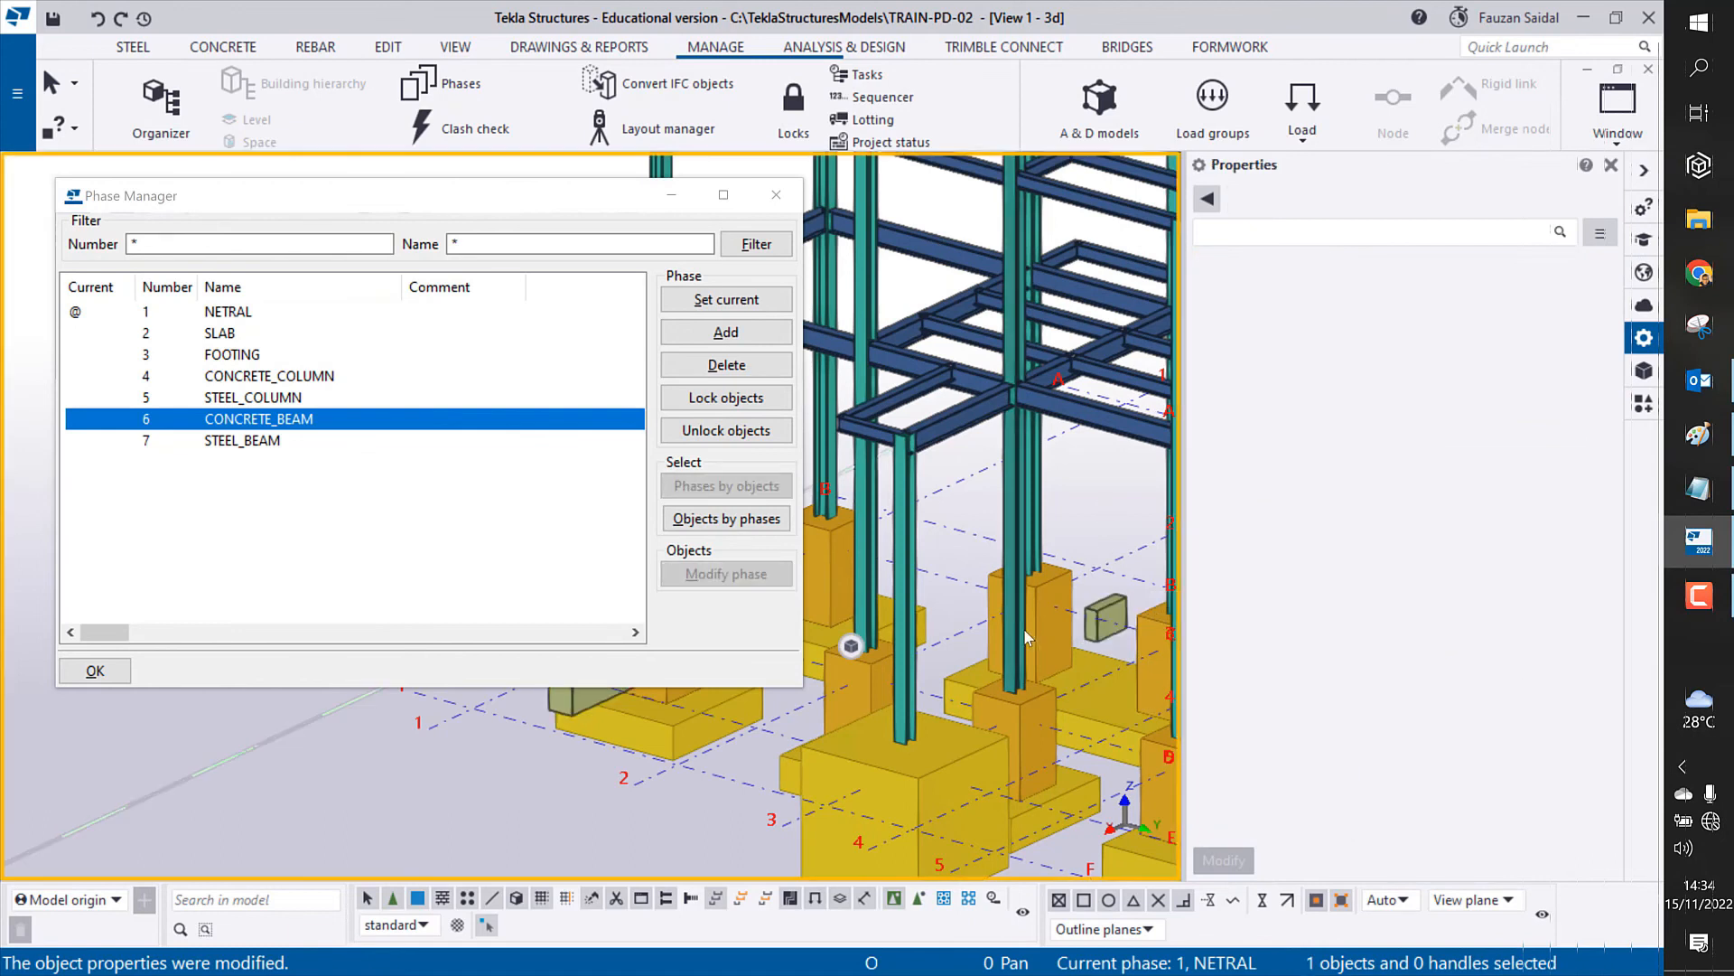
scroll(1026, 637, "down", 3)
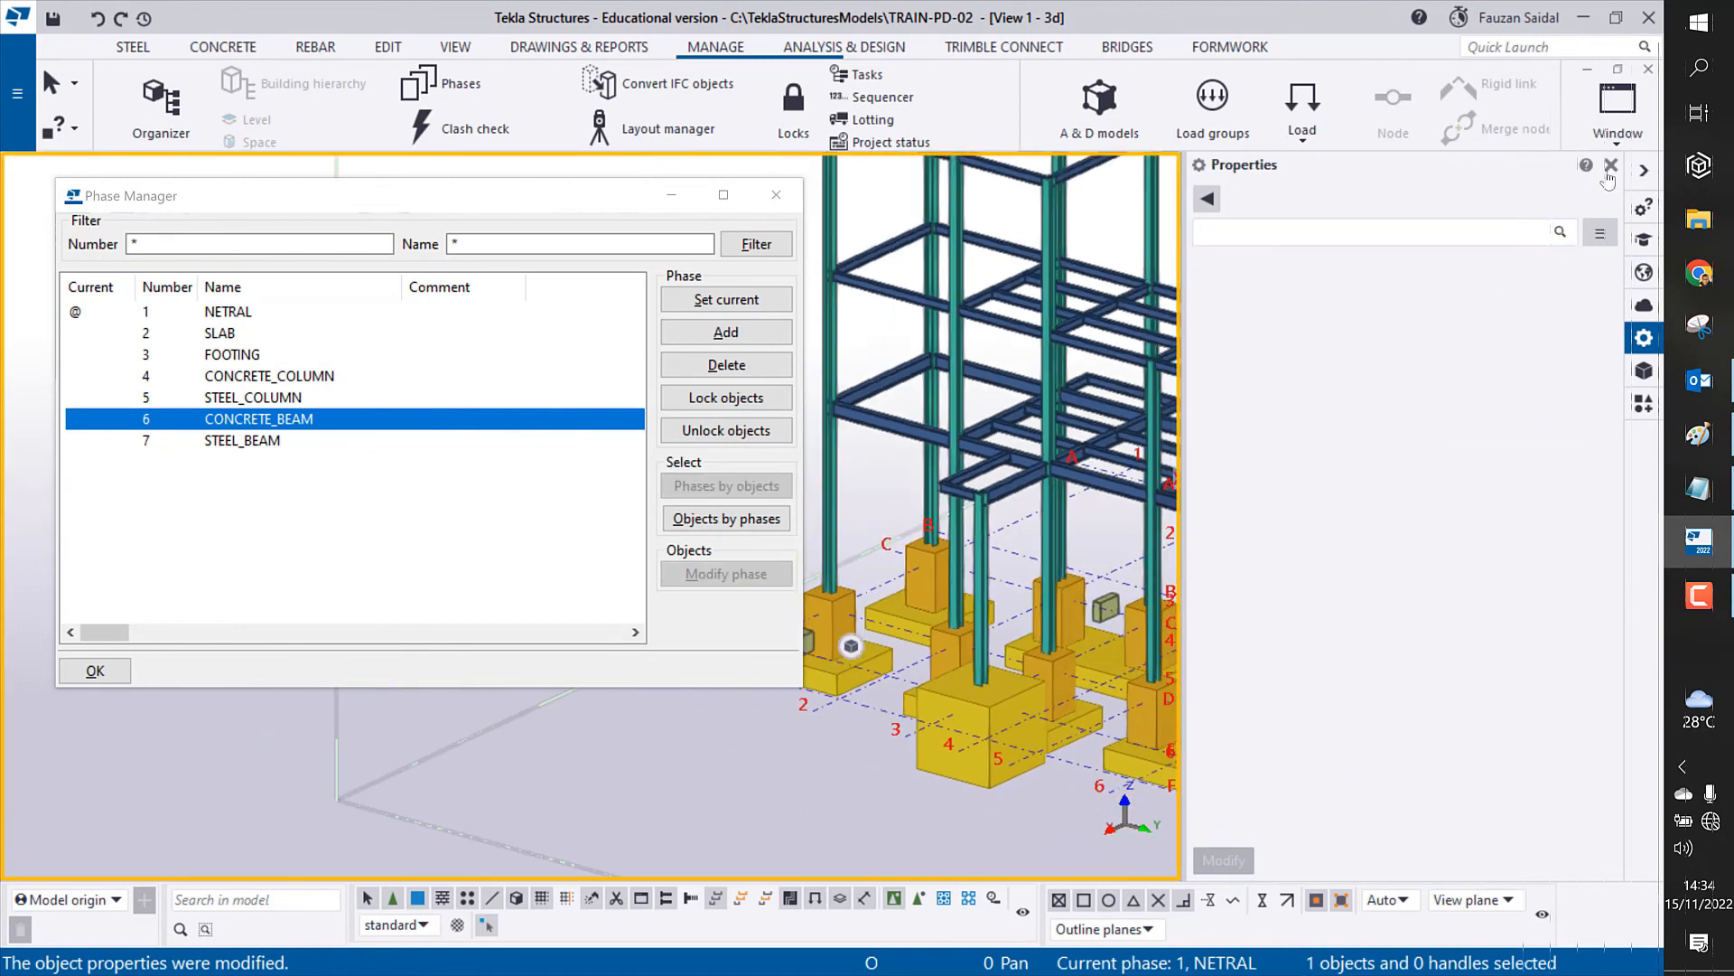
left_click(1609, 167)
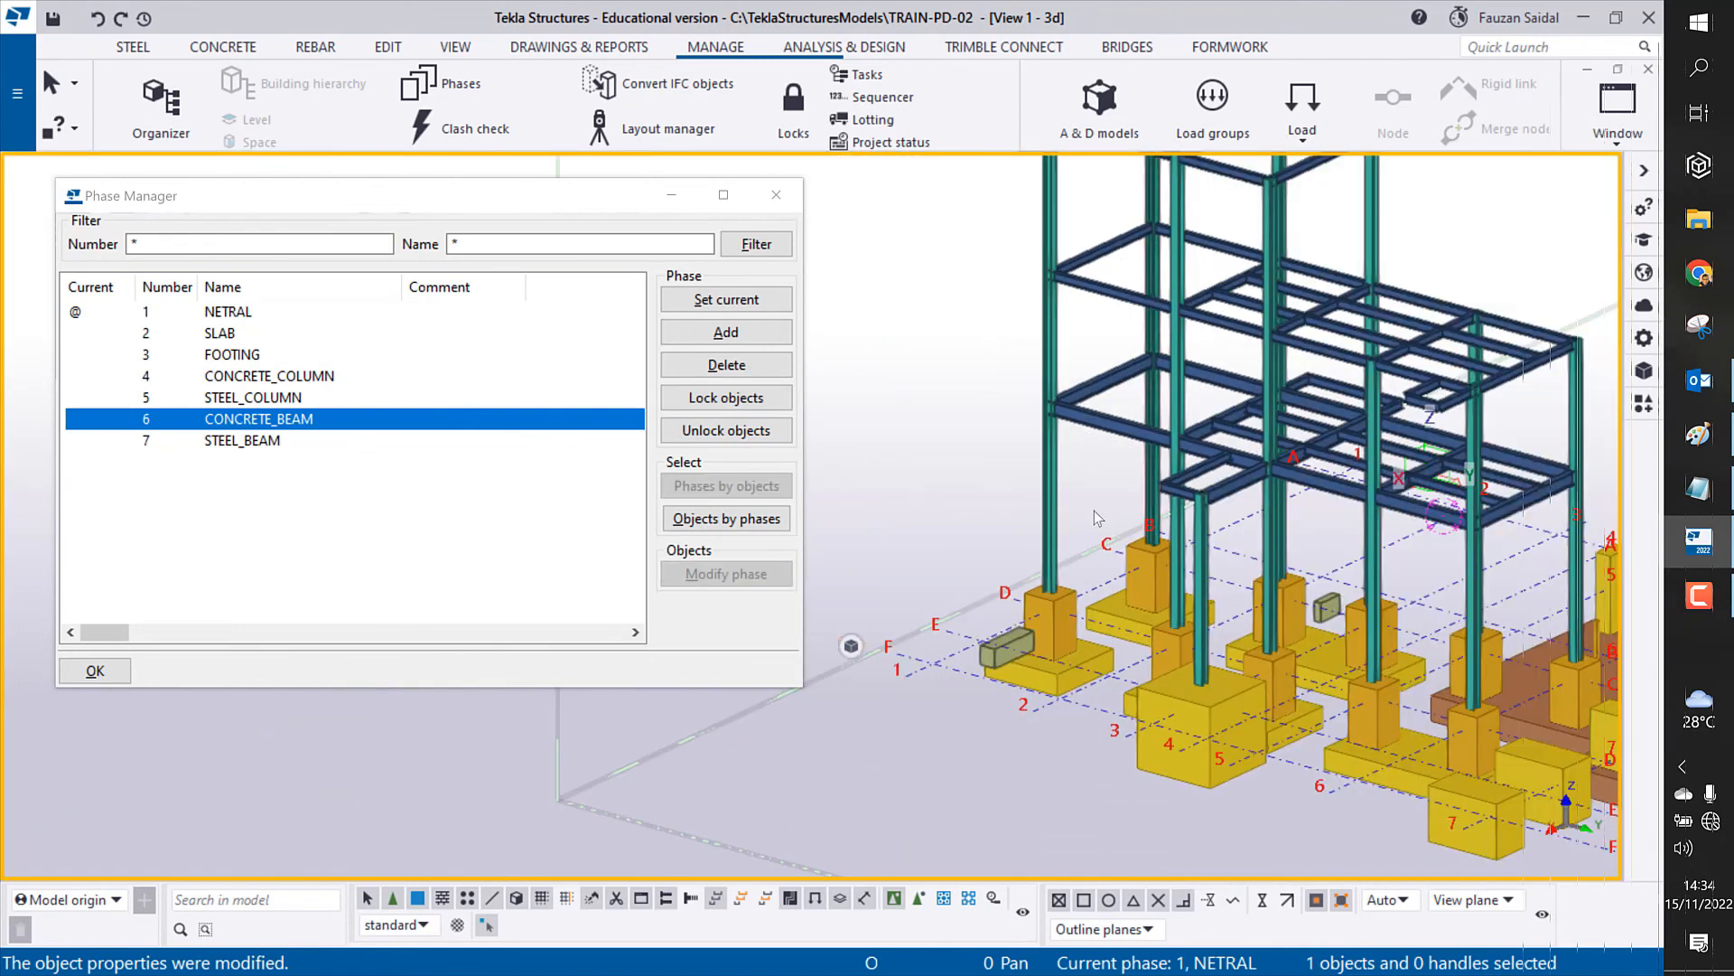
Step: Close the Phase Manager and bring the whole structure into view
left_click(293, 440)
left_click(776, 194)
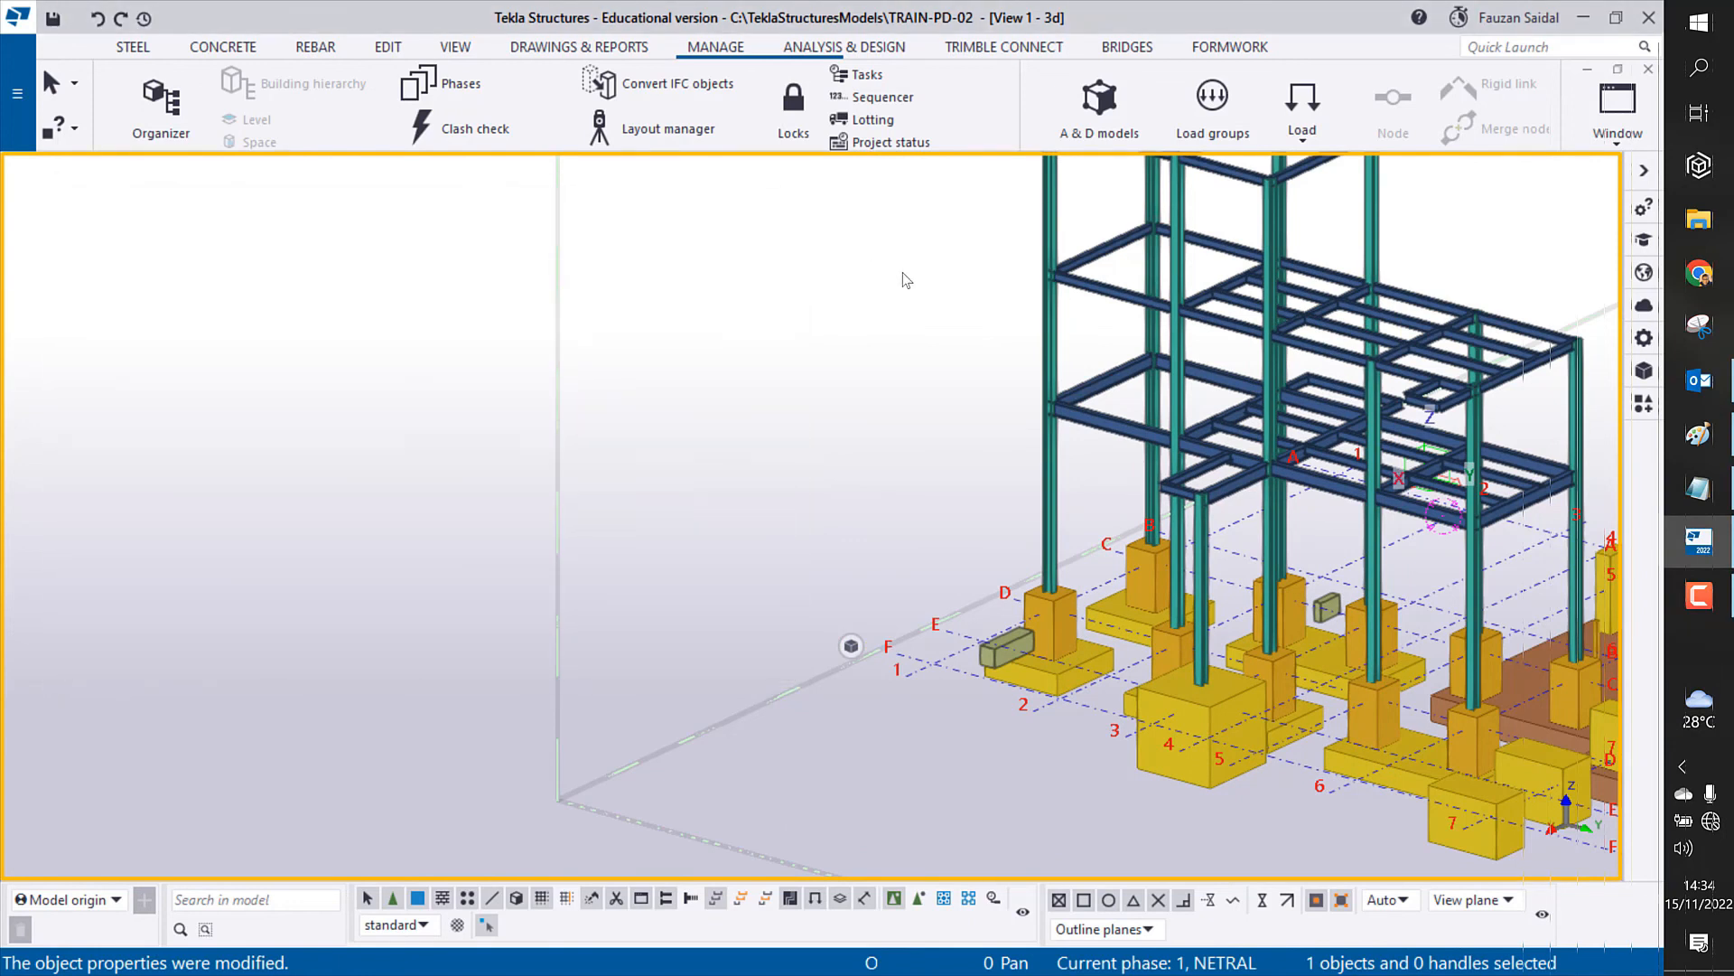
scroll(844, 454, "down", 5)
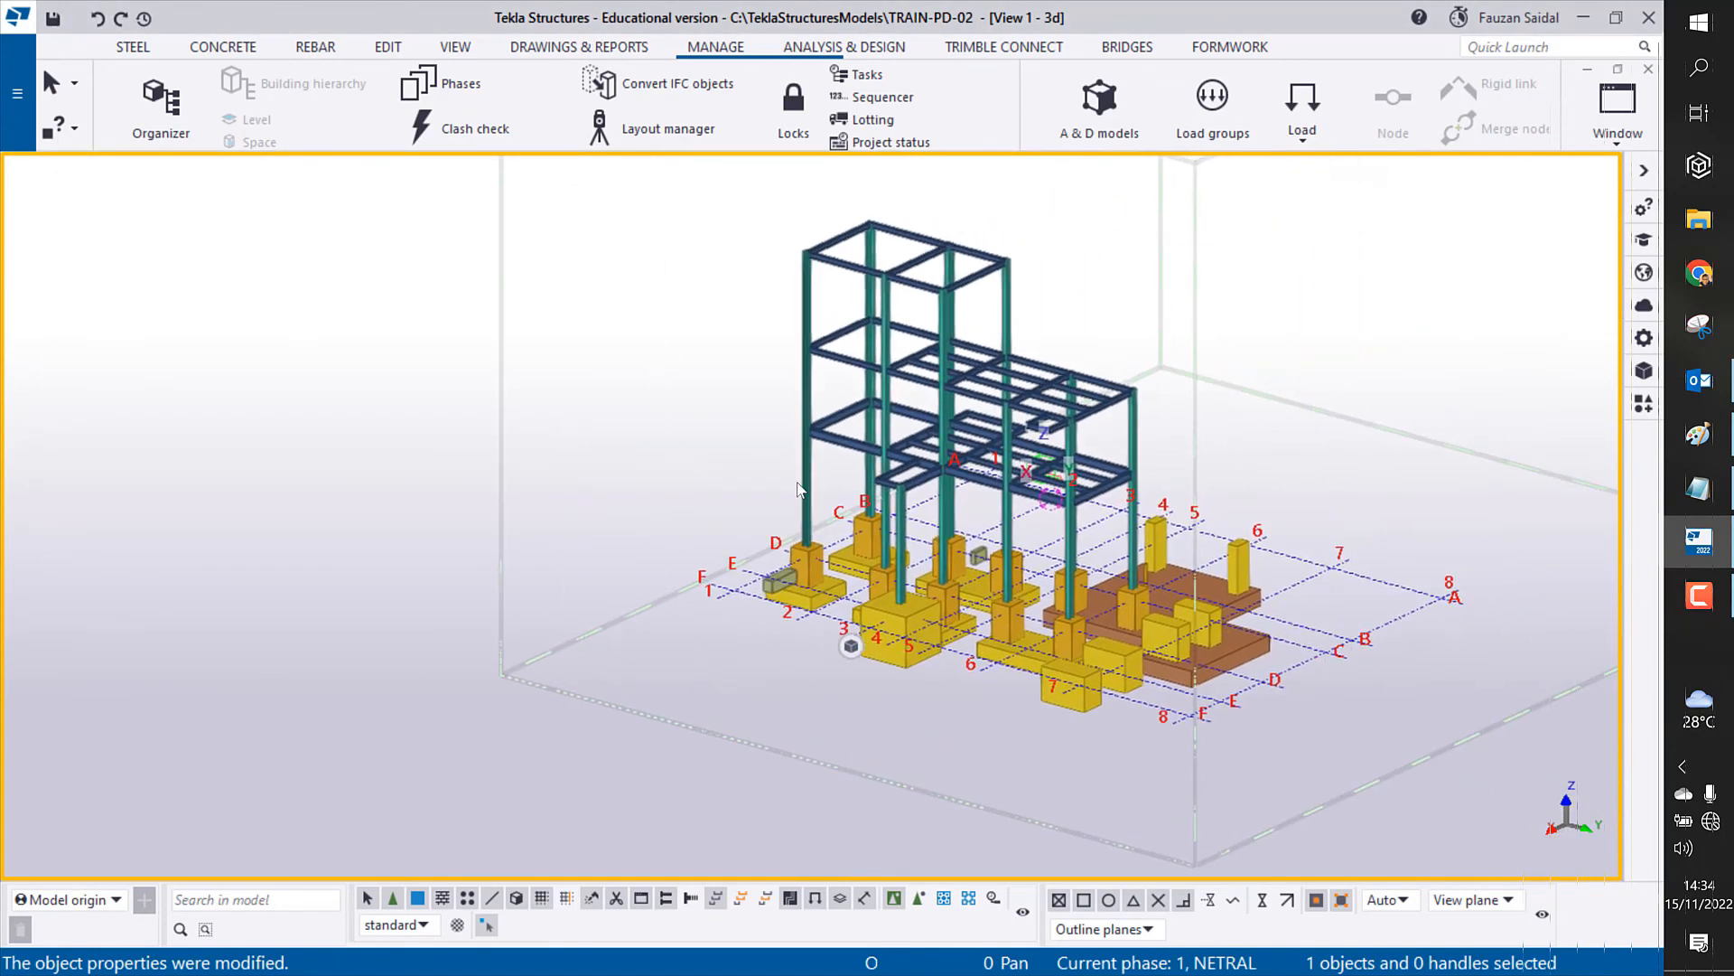
Step: Open the object properties and switch the 3D view to a plan view of the model
double_click(797, 484)
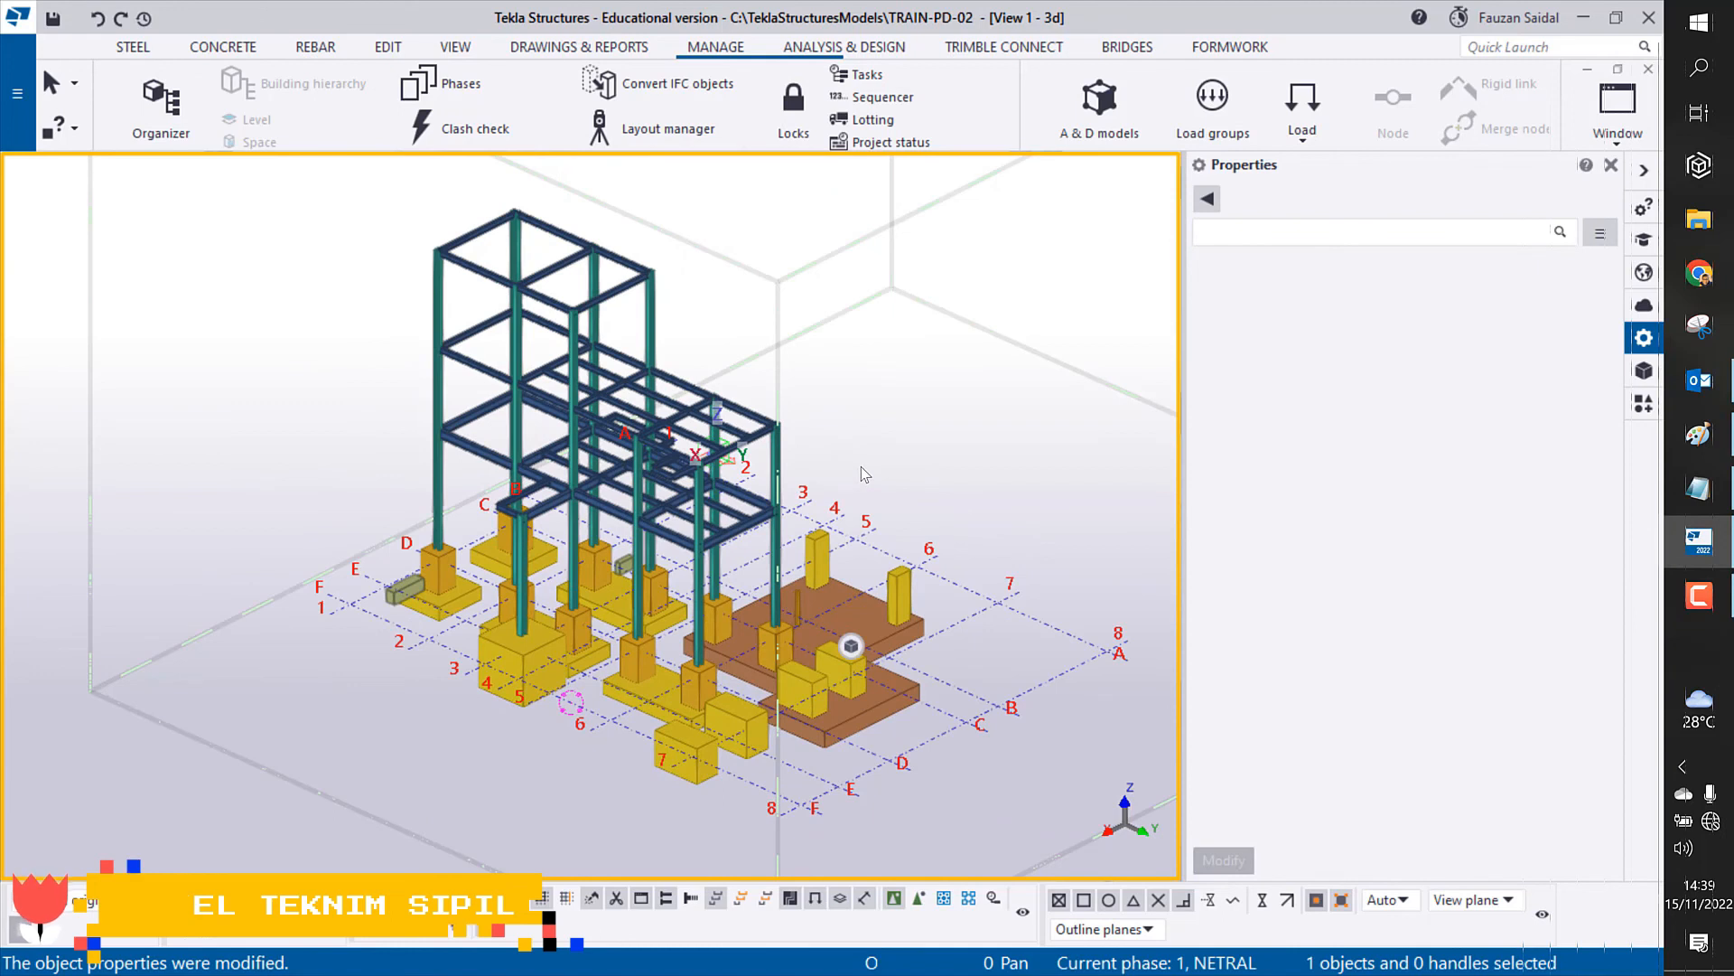
key("ctrl+p")
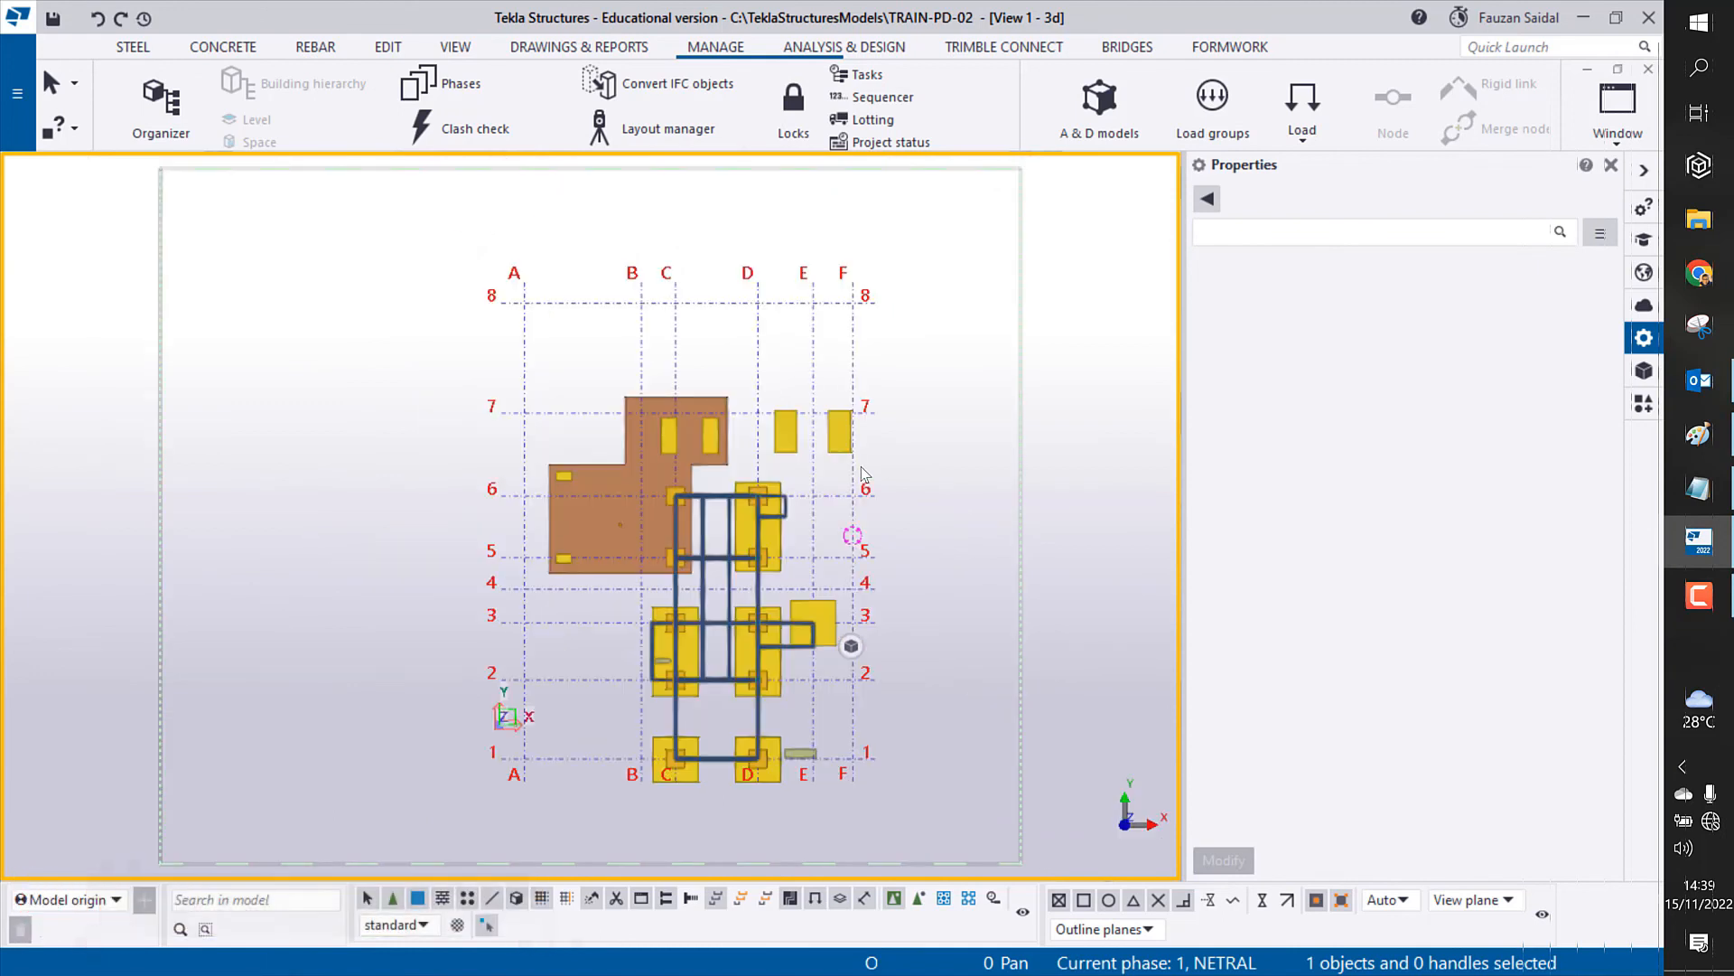